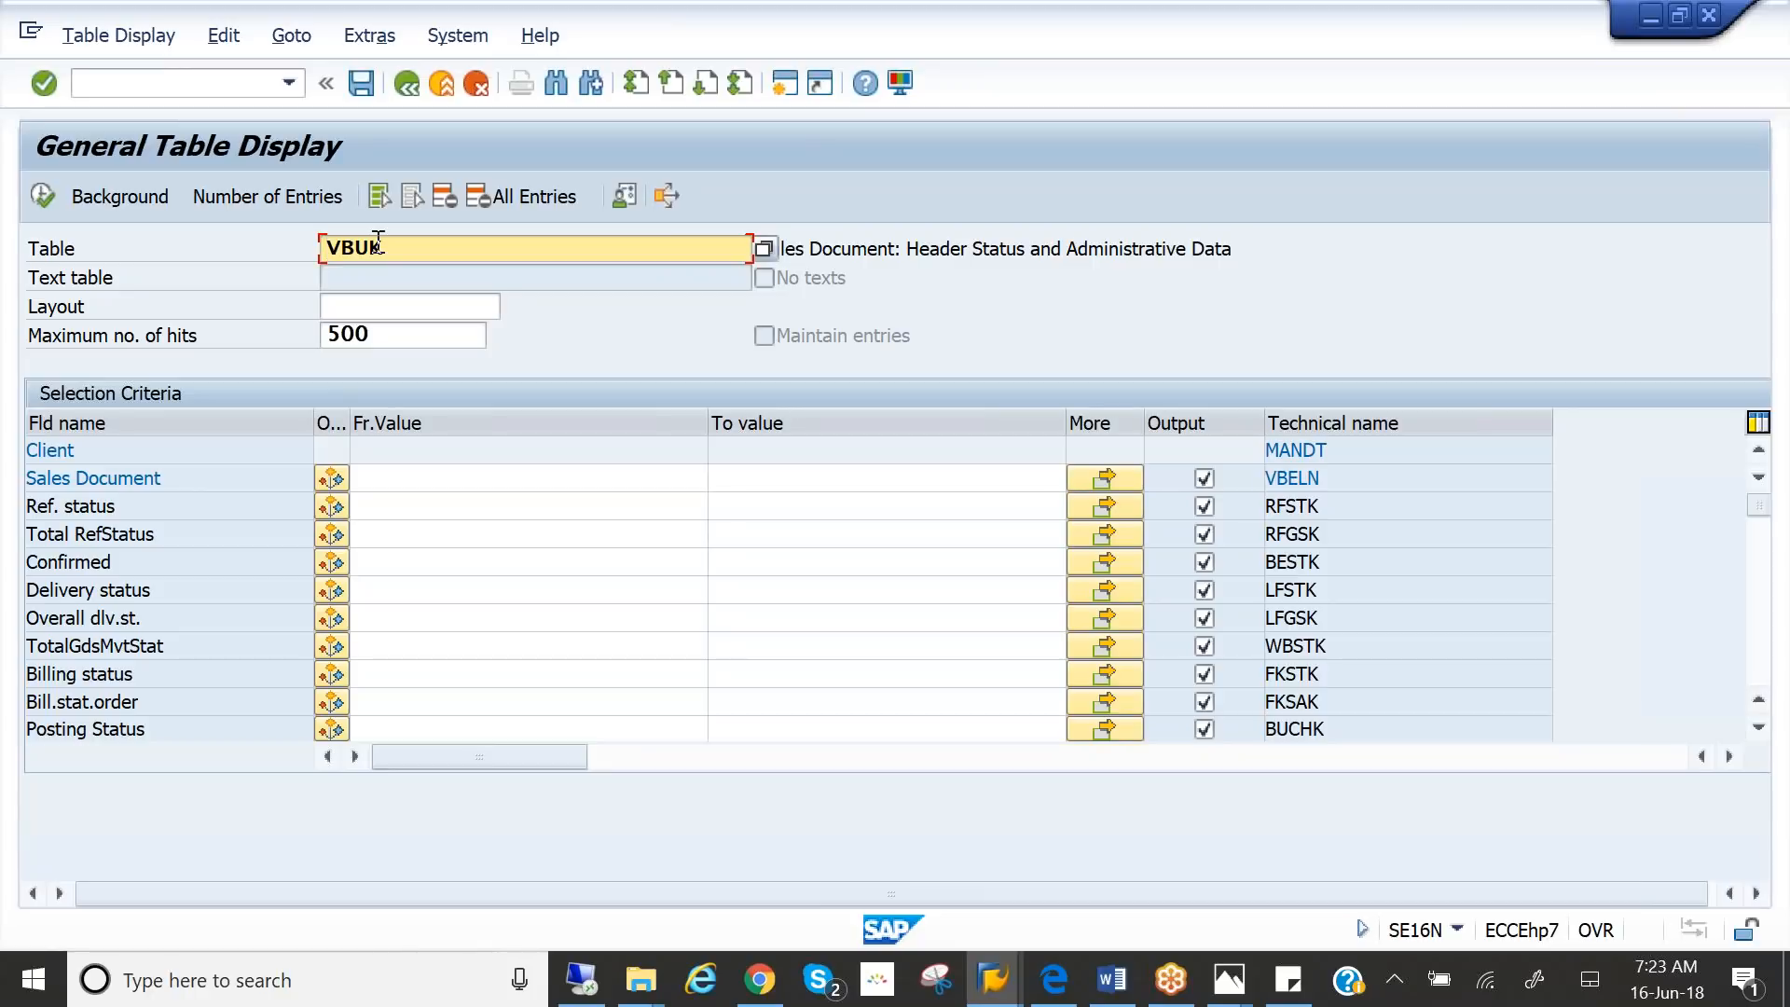
- Display the entries of table VBUK, check its description, and return to the selection screen
click(42, 195)
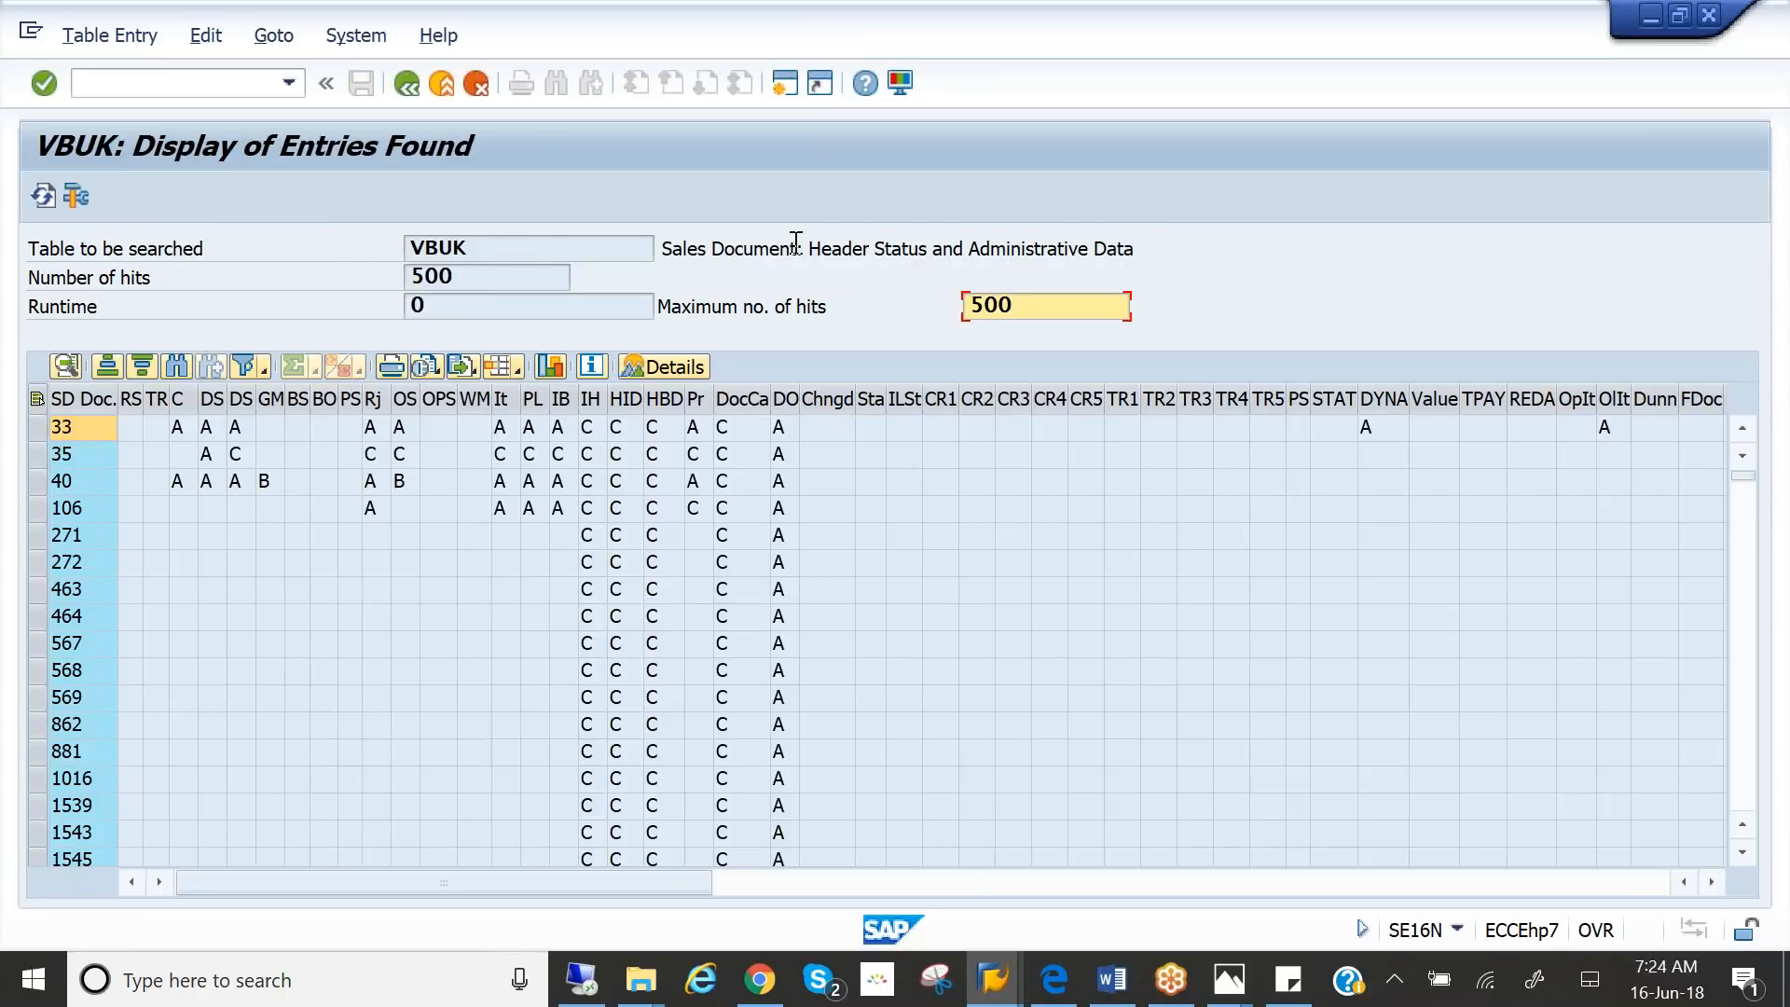
drag(861, 248, 960, 237)
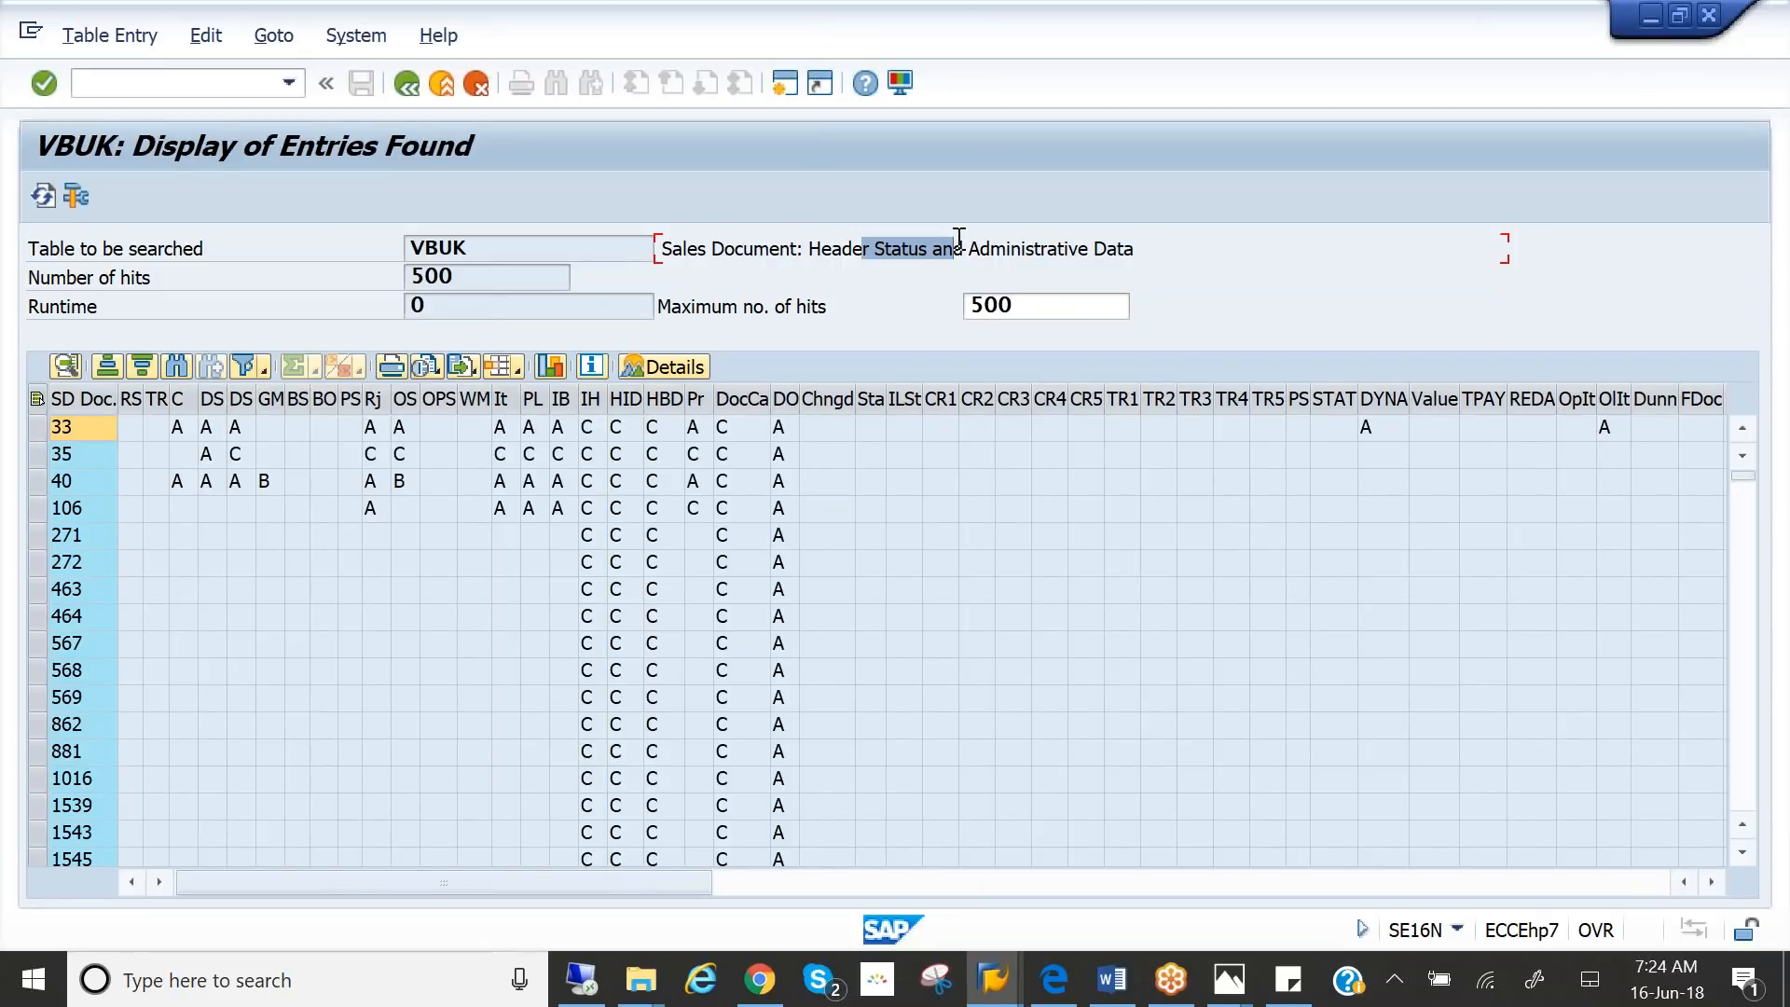
click(407, 84)
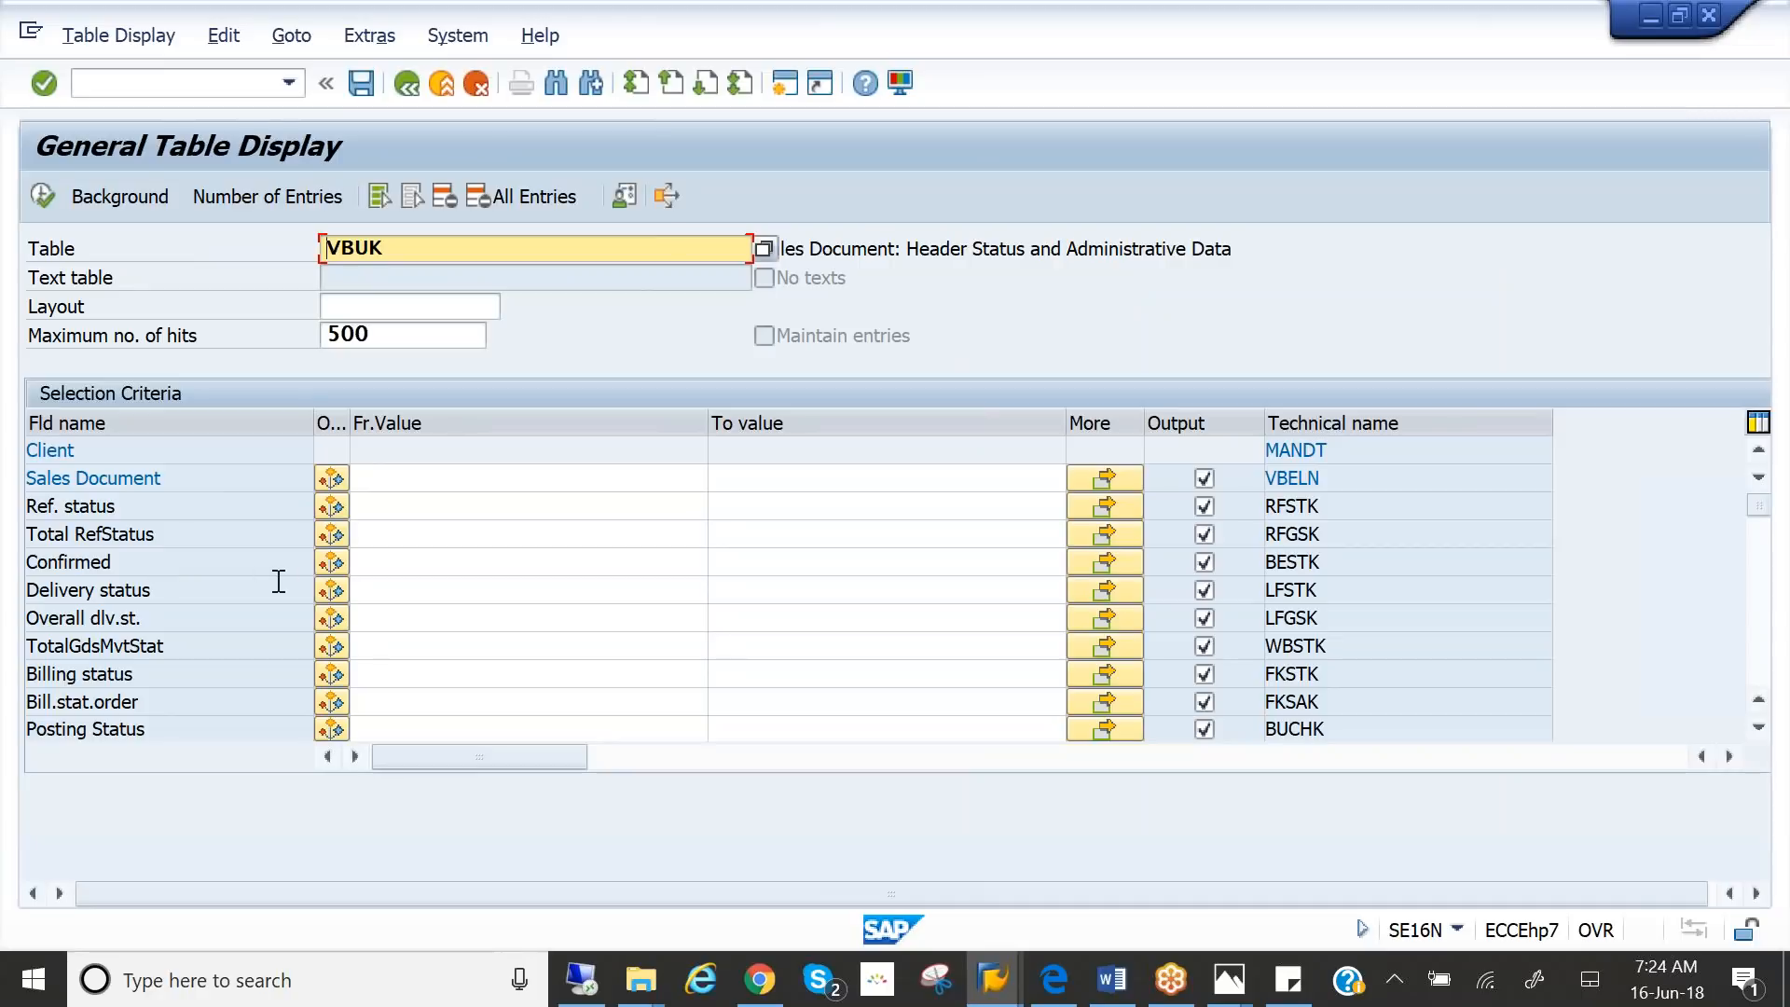
- Examine the selection fields of table VBUK, including the billing, posting, overall, picking and header delivery data status fields
scroll(276, 573, down, 2)
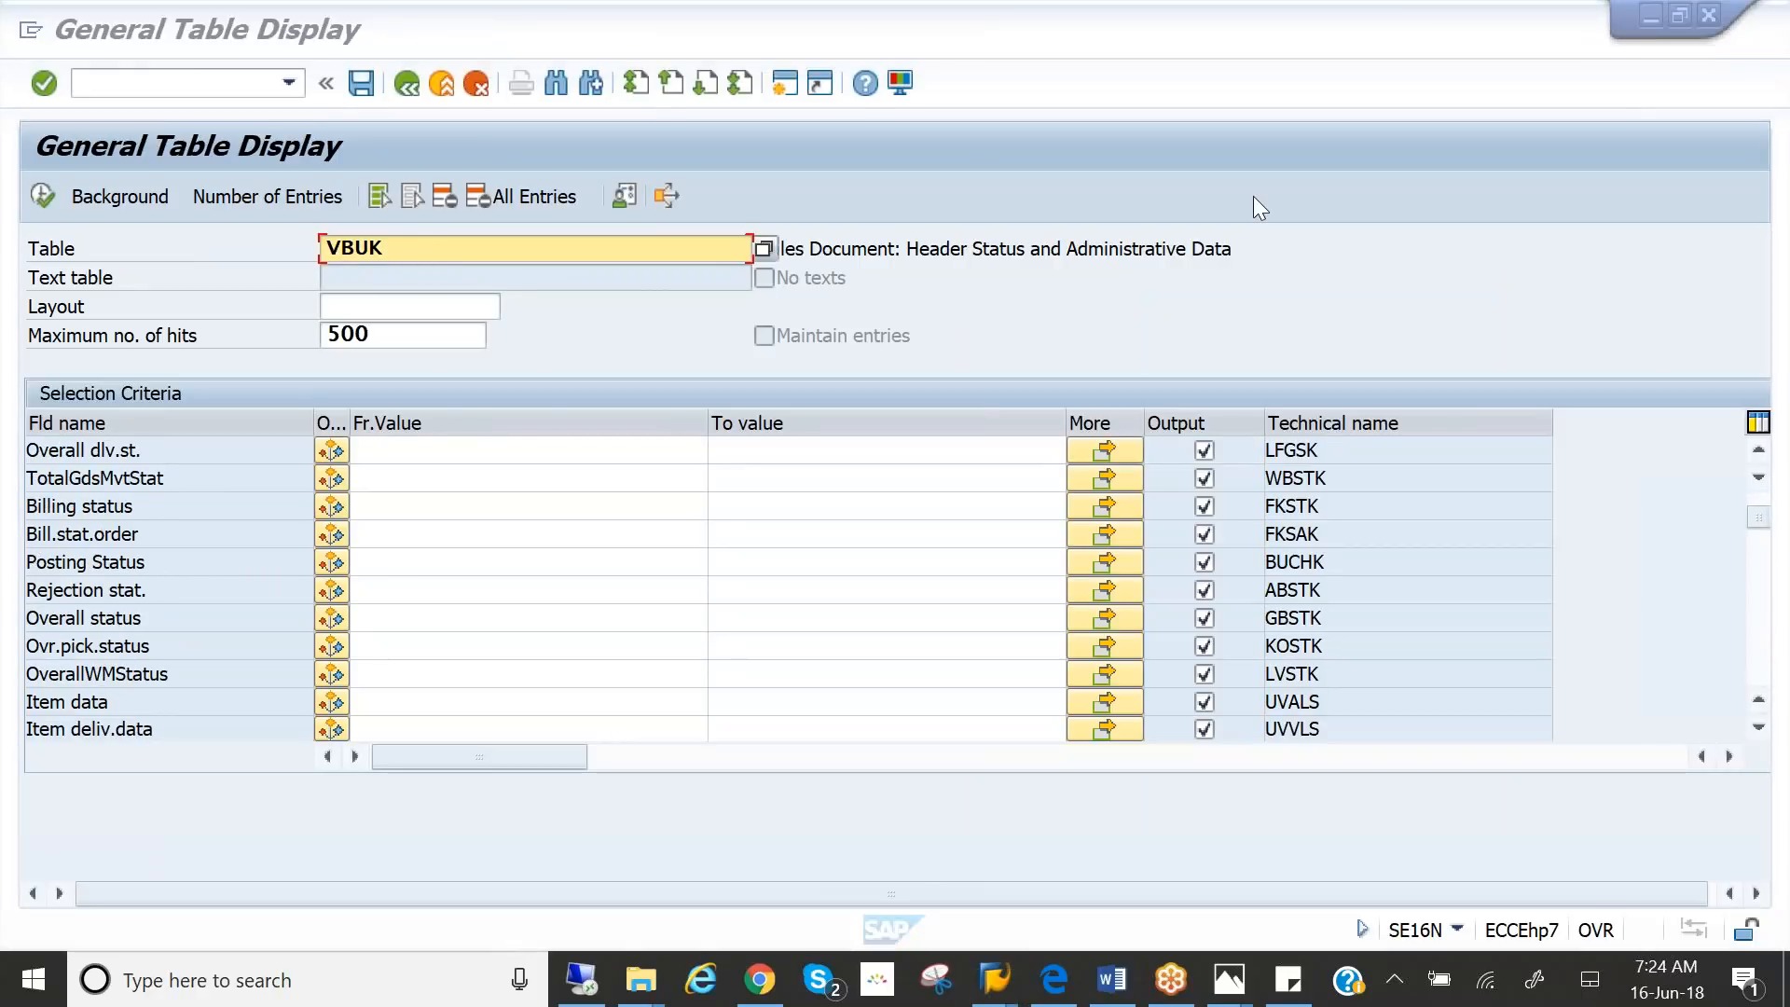
drag(147, 561, 16, 550)
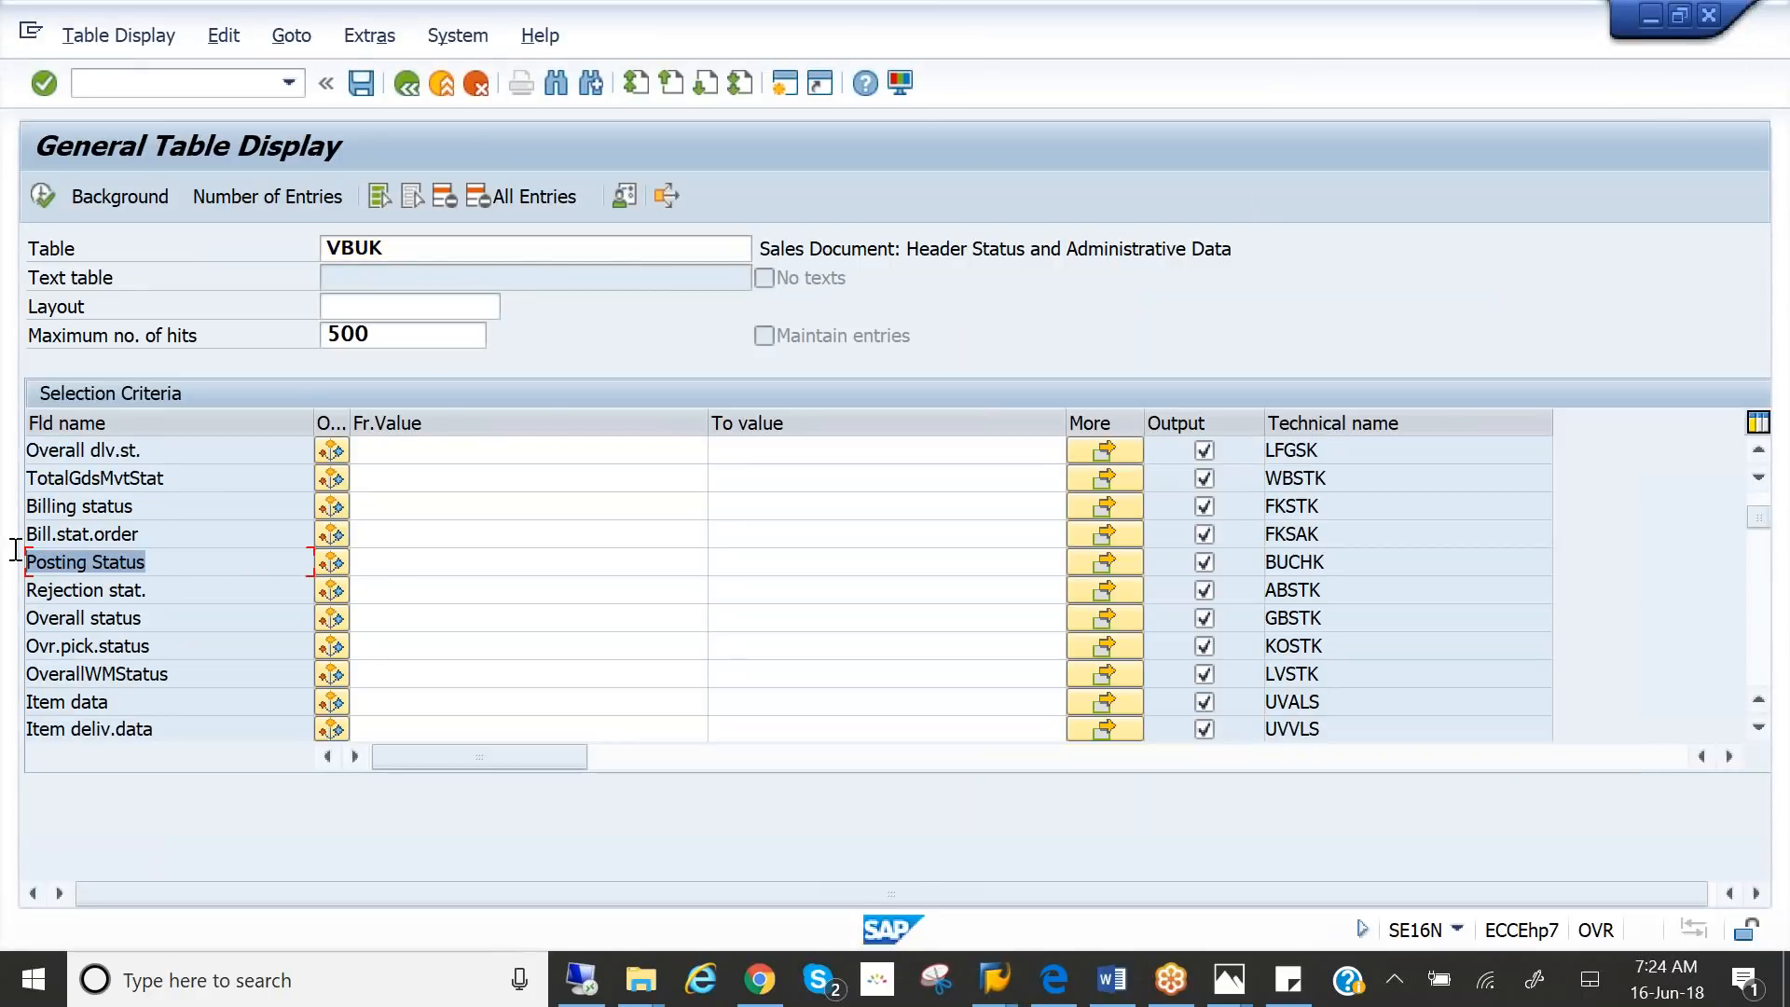
drag(149, 499, 26, 504)
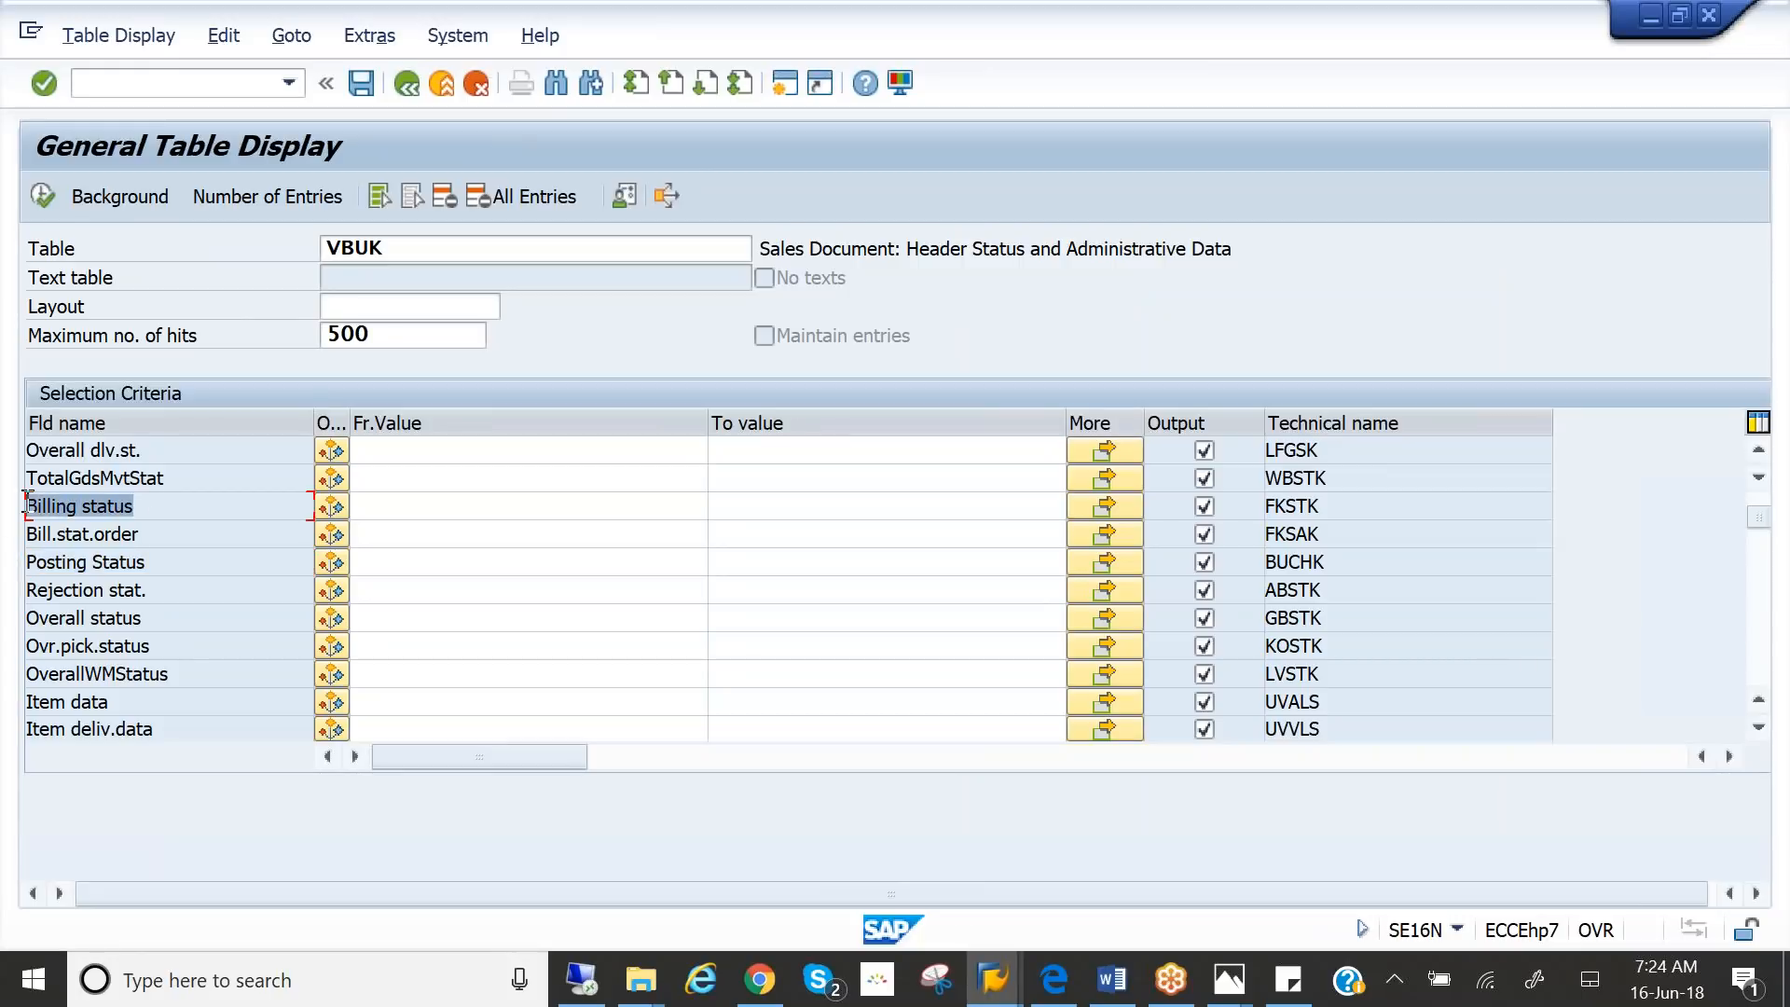
click(156, 623)
drag(156, 623, 16, 614)
drag(184, 643, 16, 633)
scroll(187, 633, down, 4)
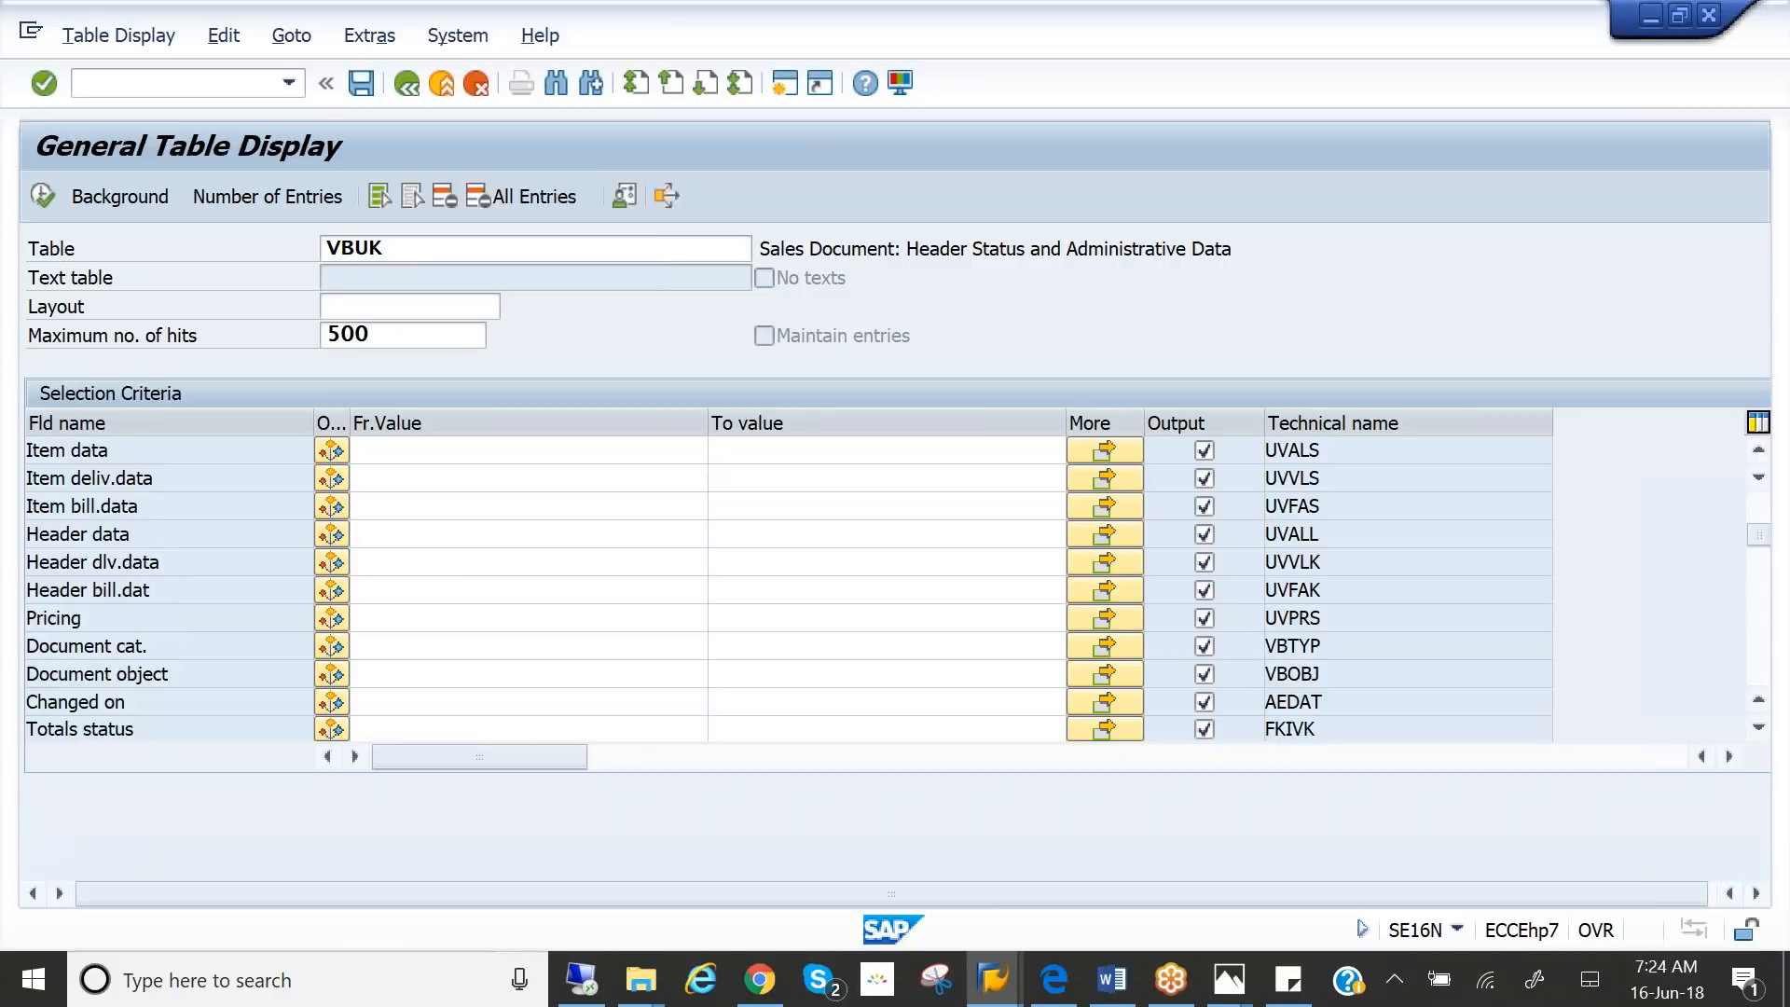
scroll(186, 634, down, 1)
drag(157, 559, 16, 552)
scroll(172, 626, down, 6)
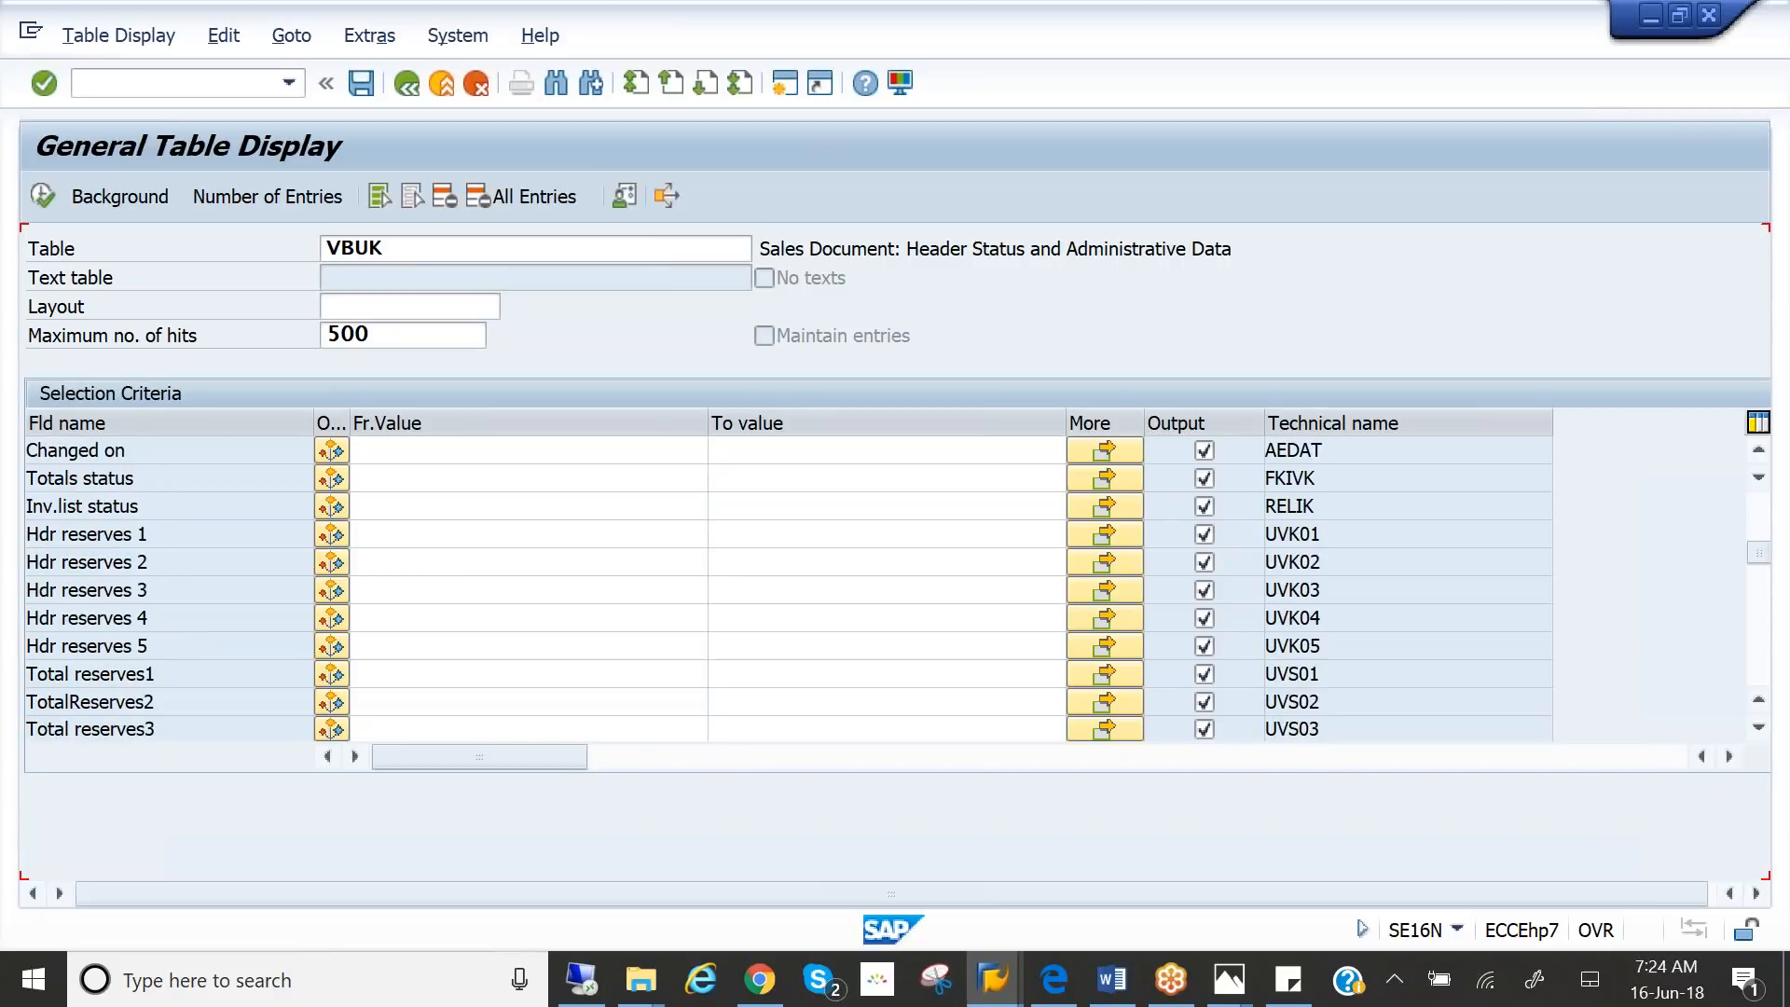
scroll(175, 626, down, 2)
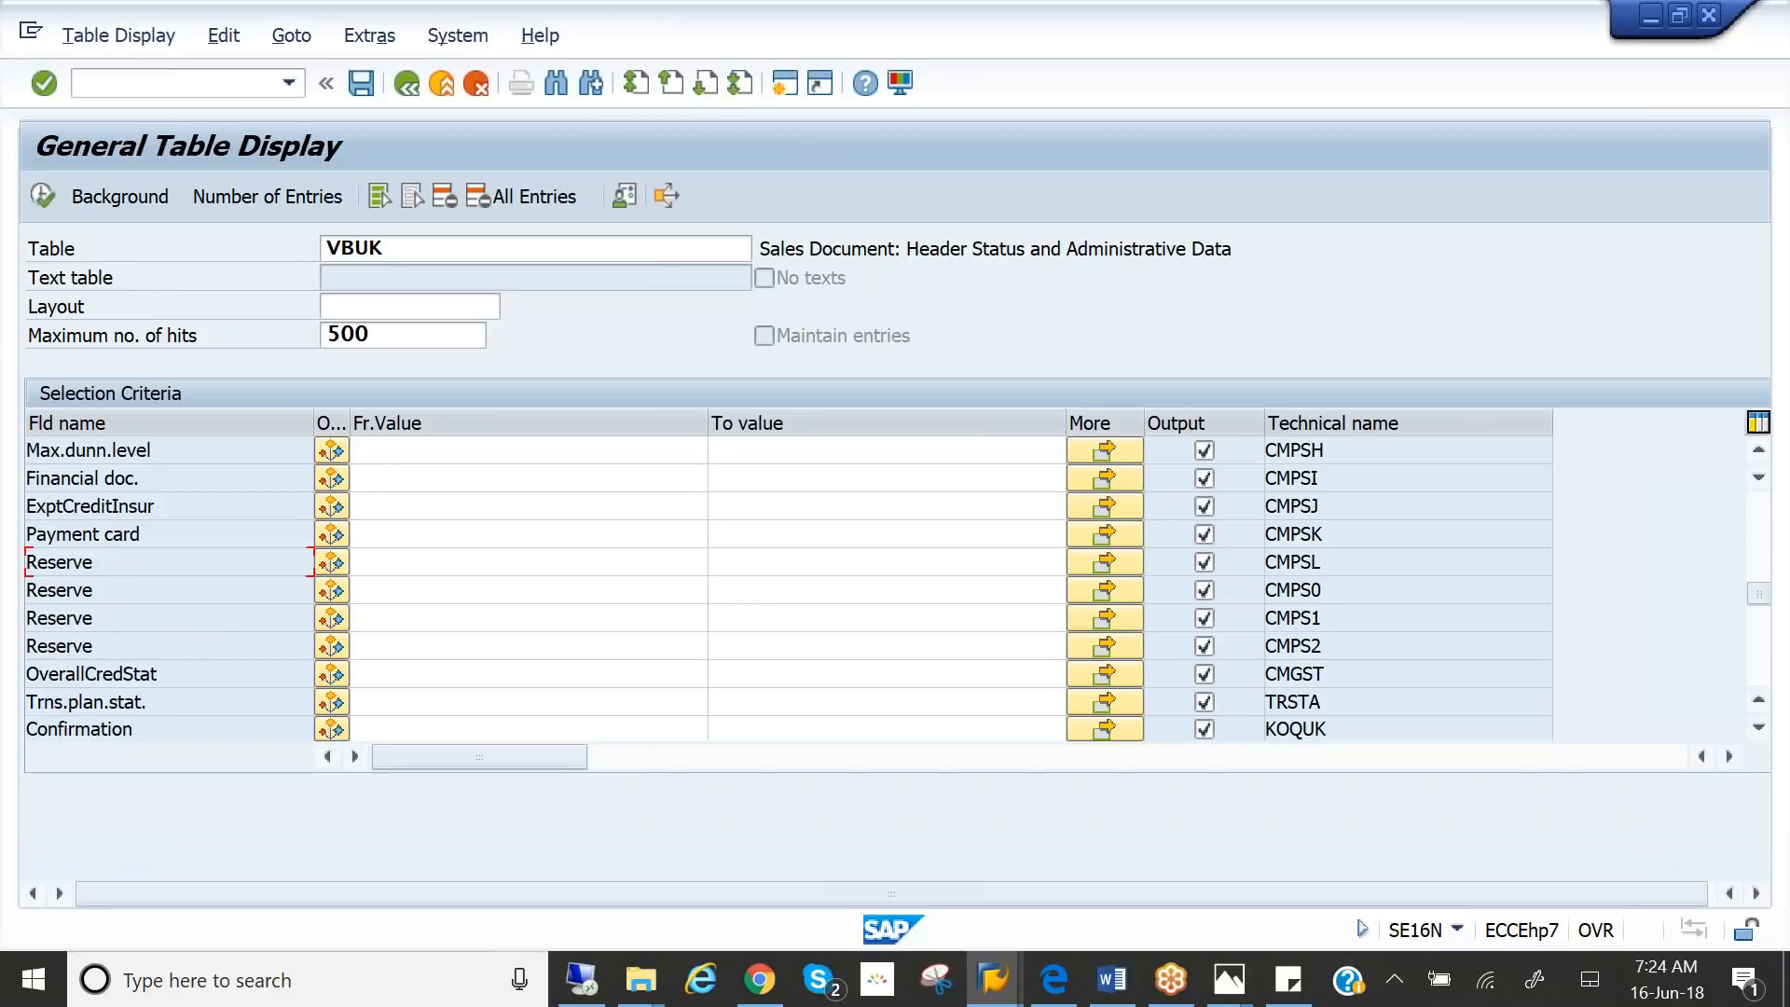
scroll(175, 626, up, 2)
scroll(175, 627, up, 3)
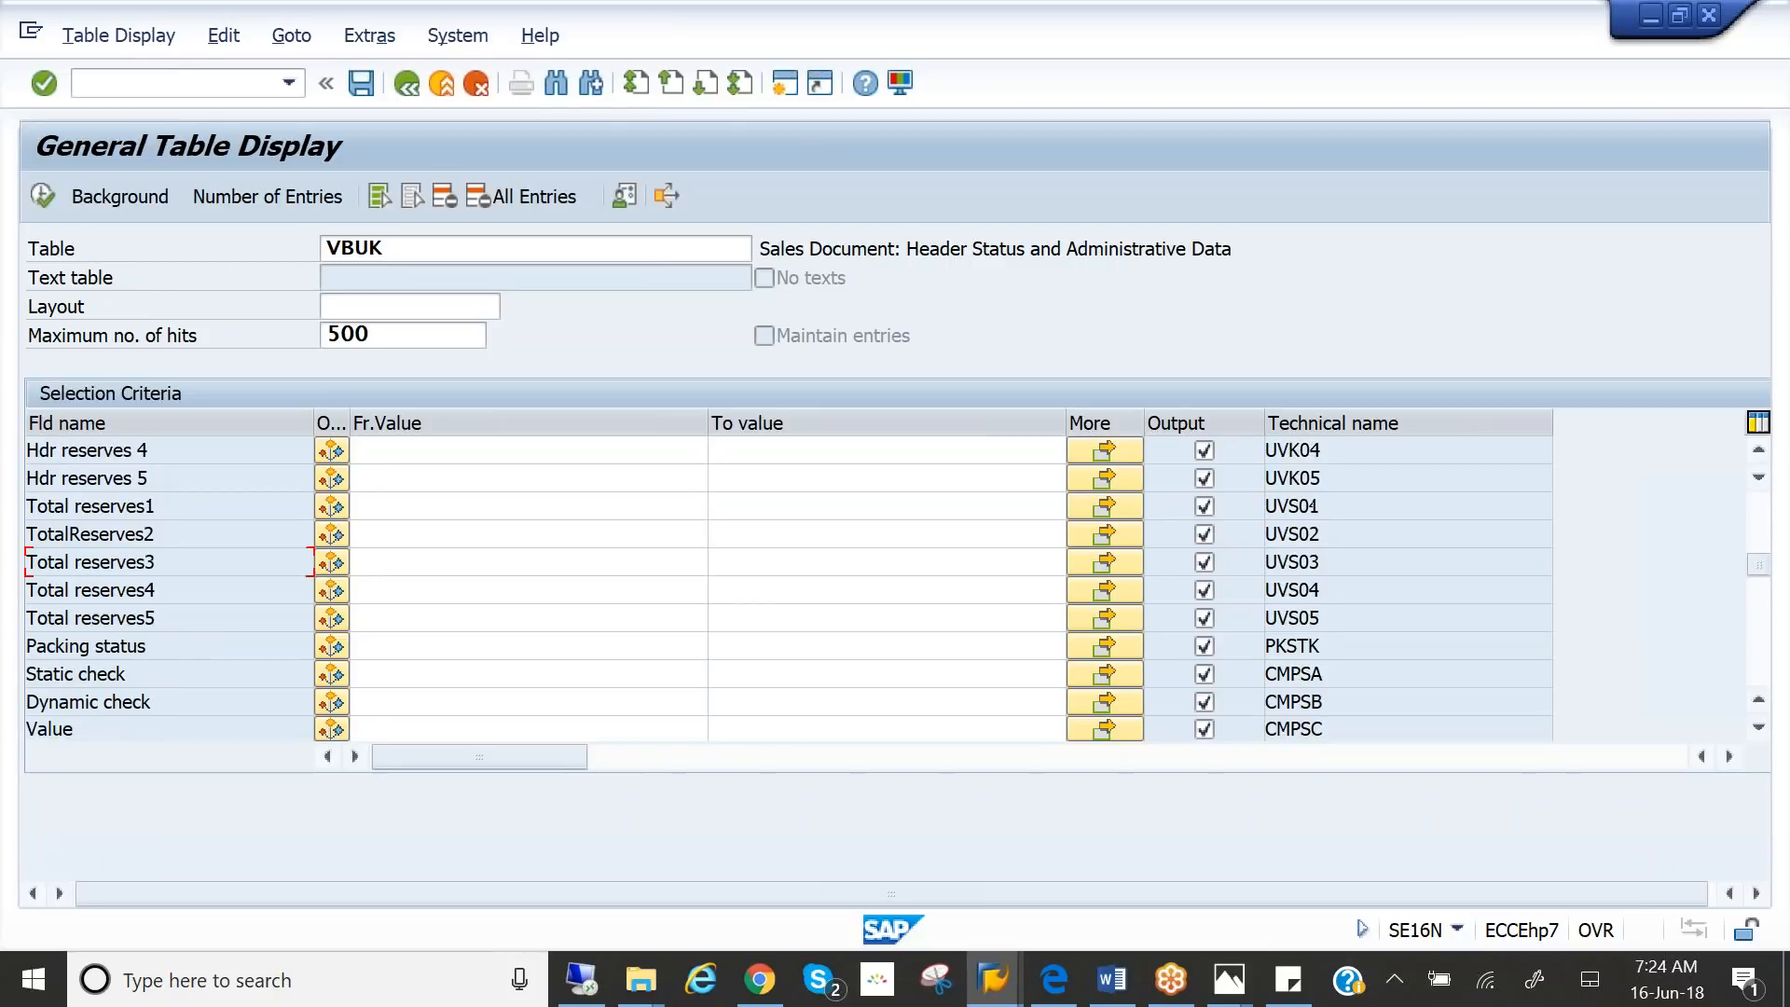
- Switch to the remote desktop SAP system and run the General Table Display for table VBUK
drag(411, 254, 294, 240)
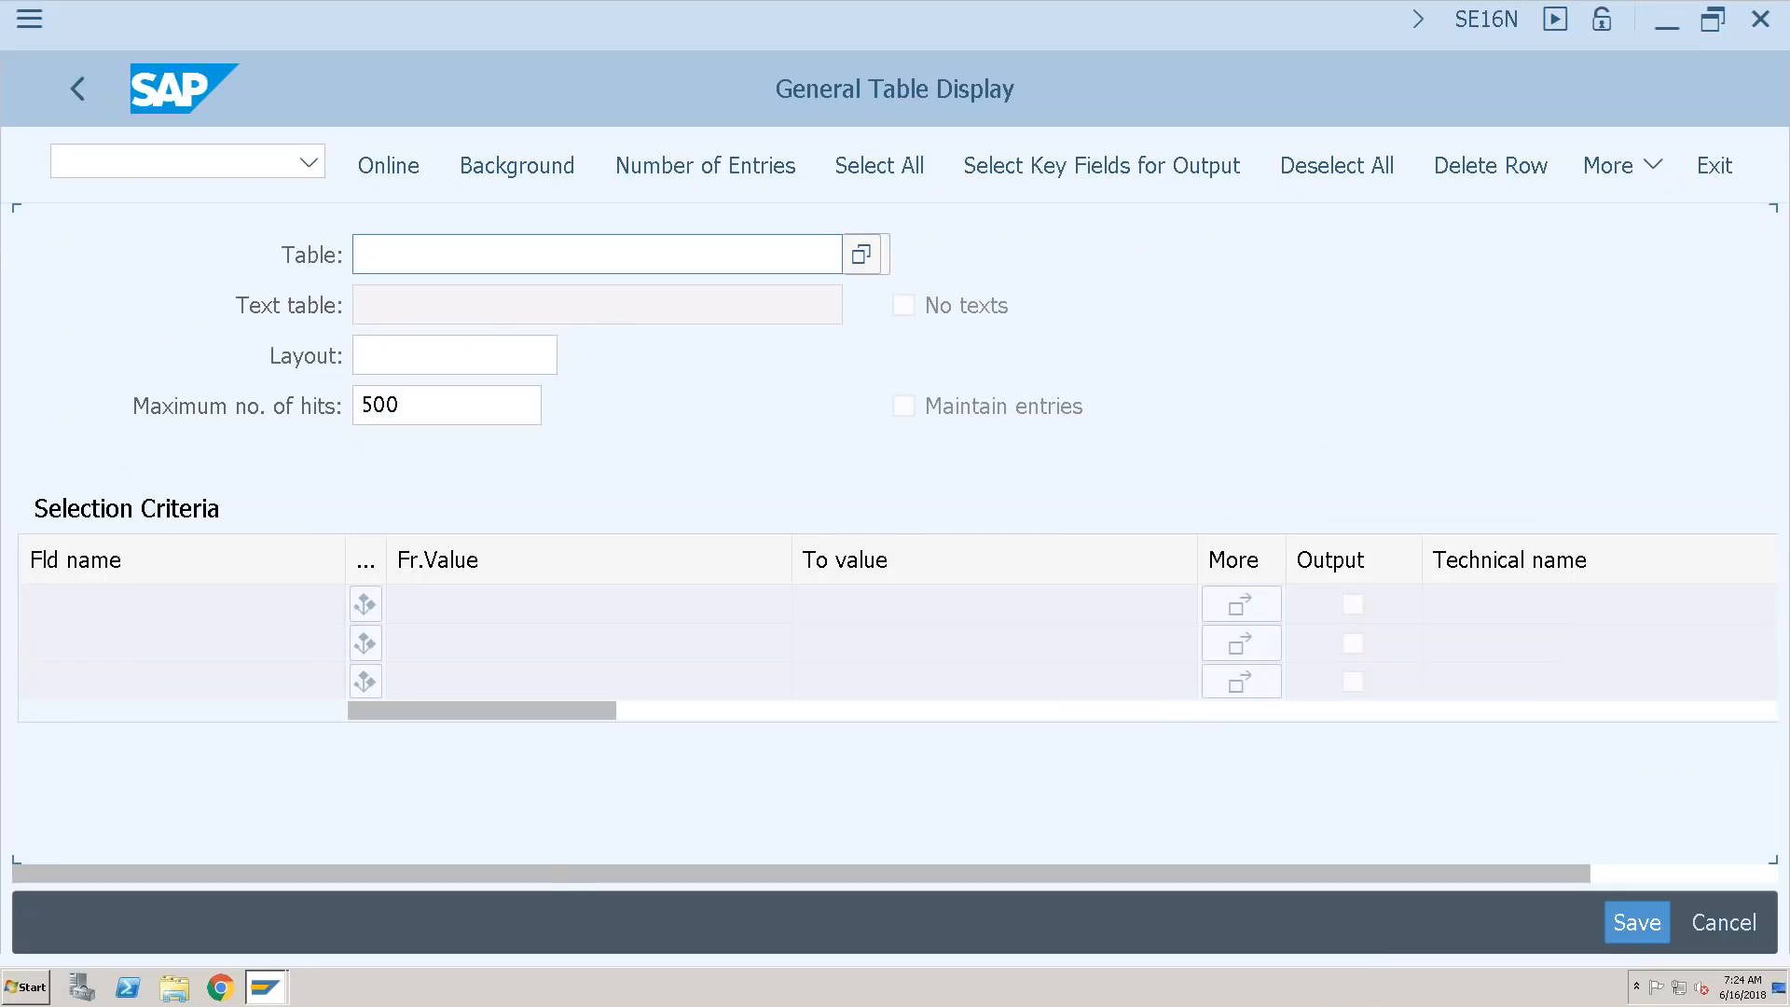
click(391, 255)
text(VBUK)
click(389, 168)
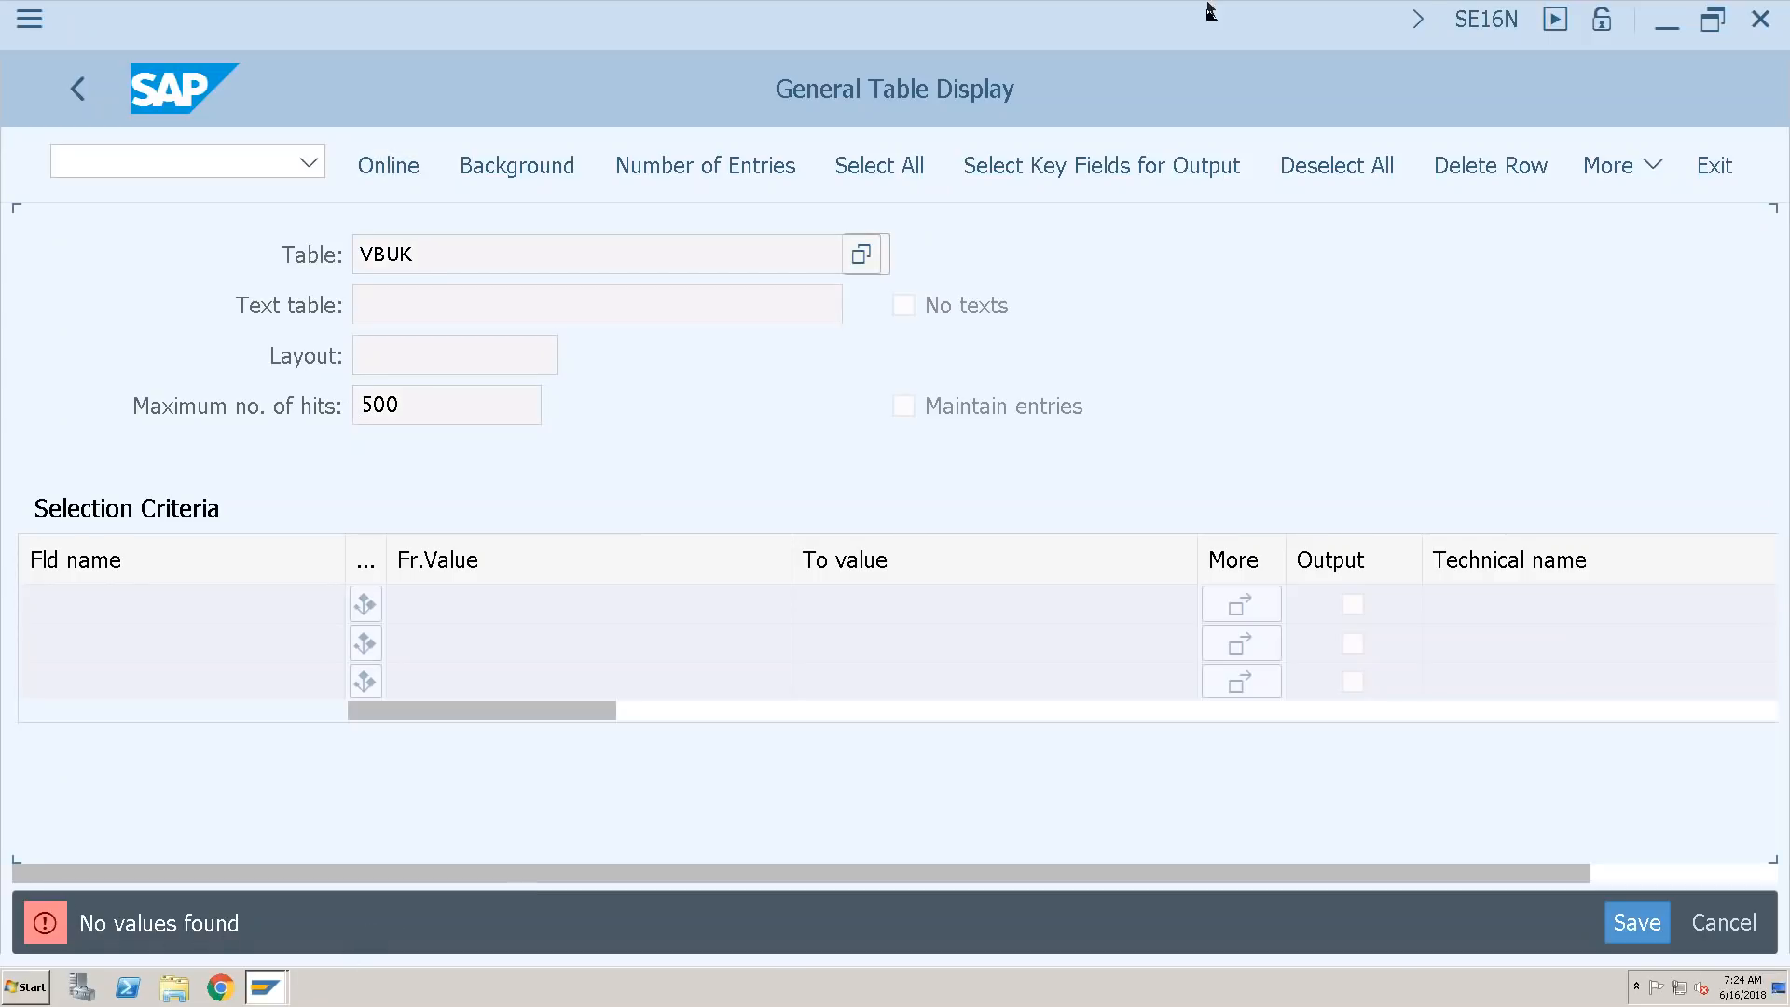
- Switch back to the ECC system and display the entries of table VBUK for comparison
mouse_move(1210, 2)
click(1266, 13)
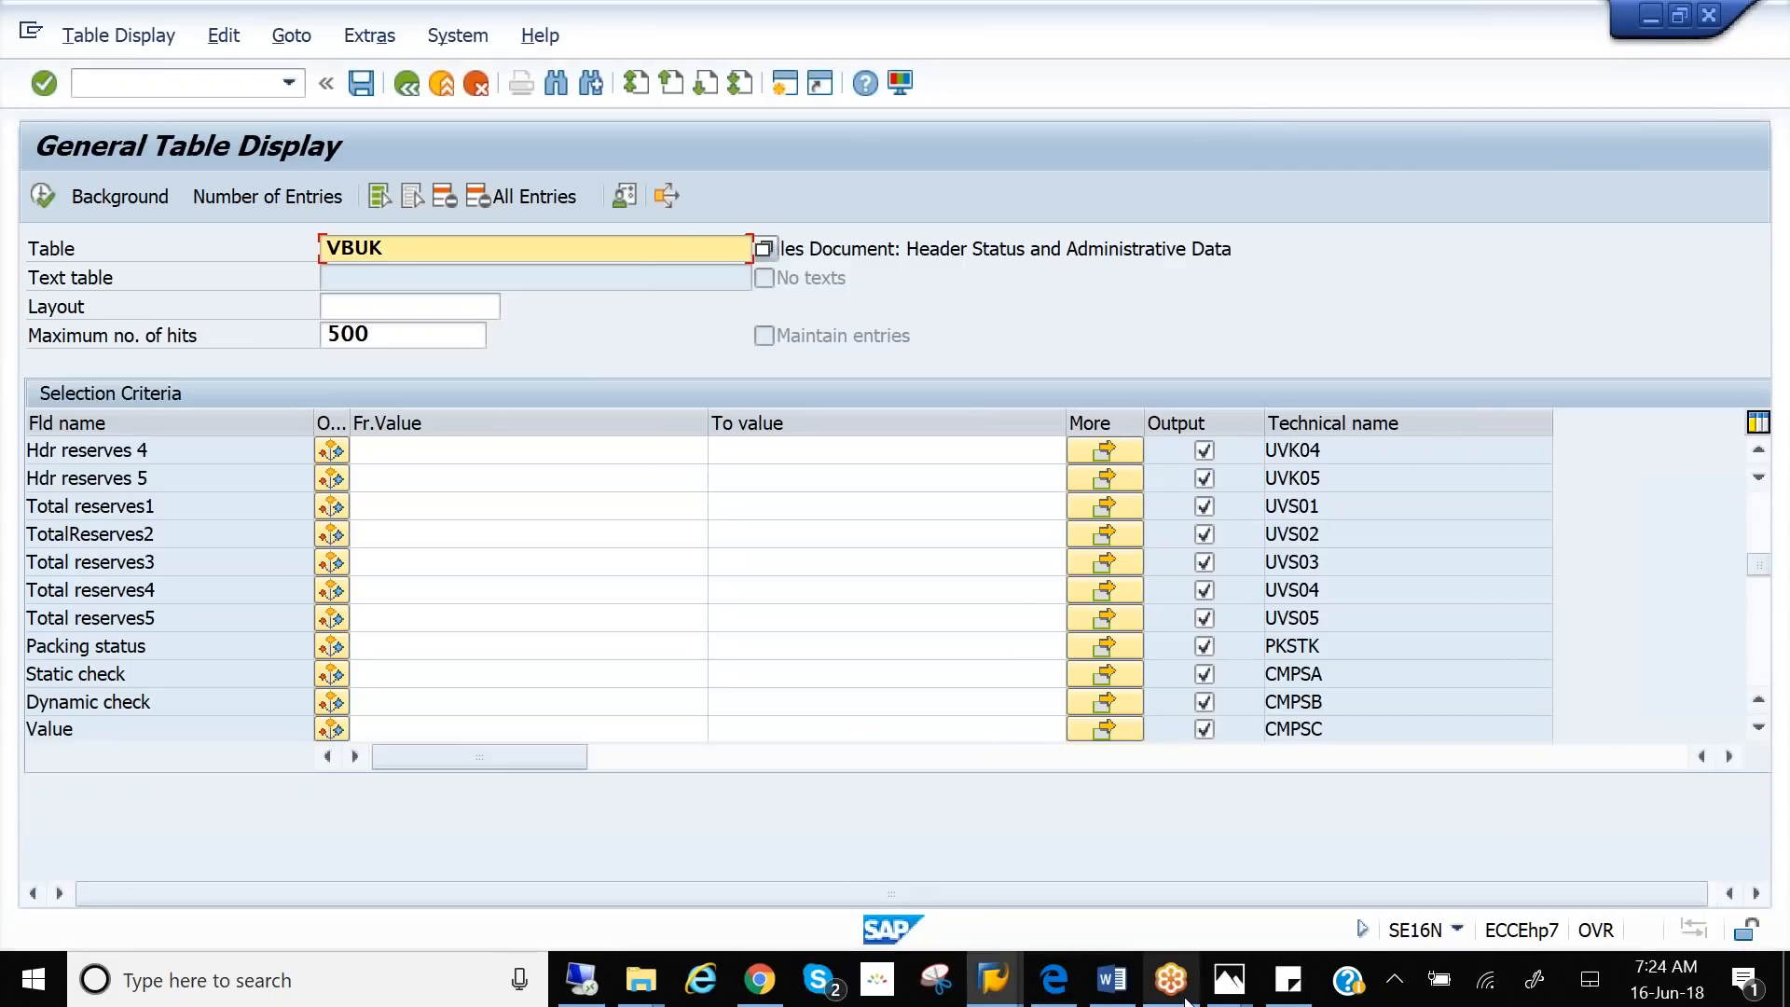
mouse_move(1012, 983)
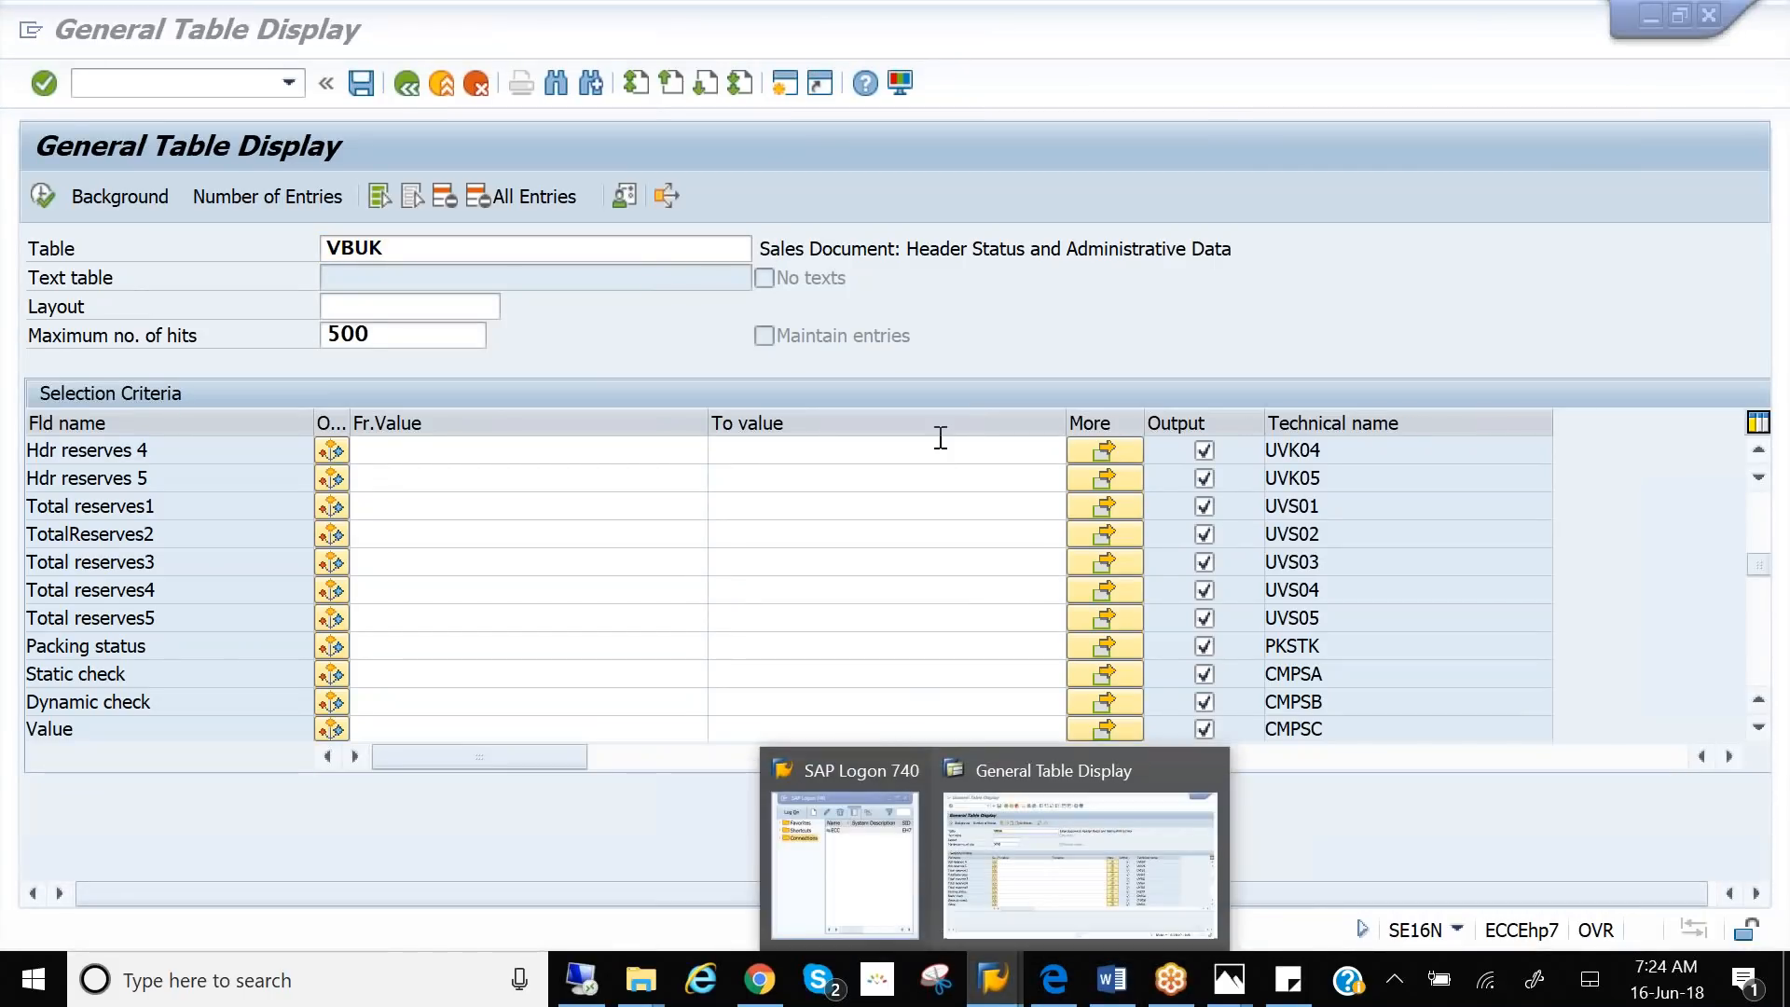
click(1021, 343)
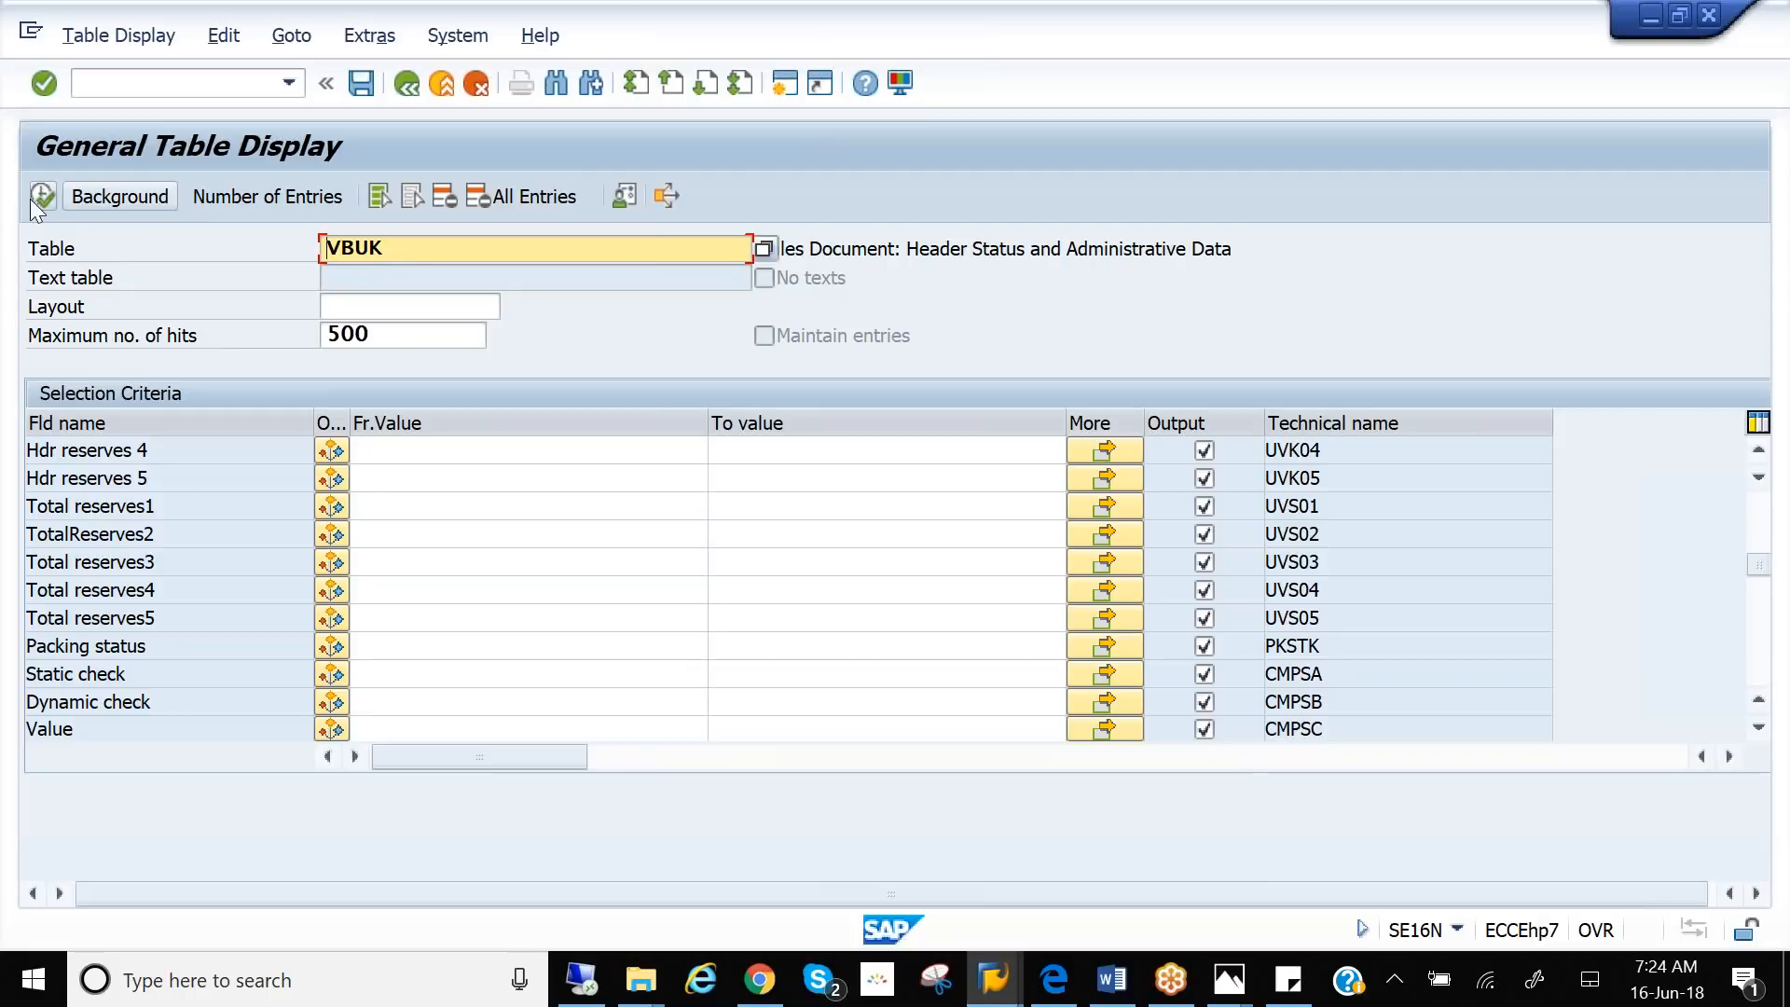
click(53, 190)
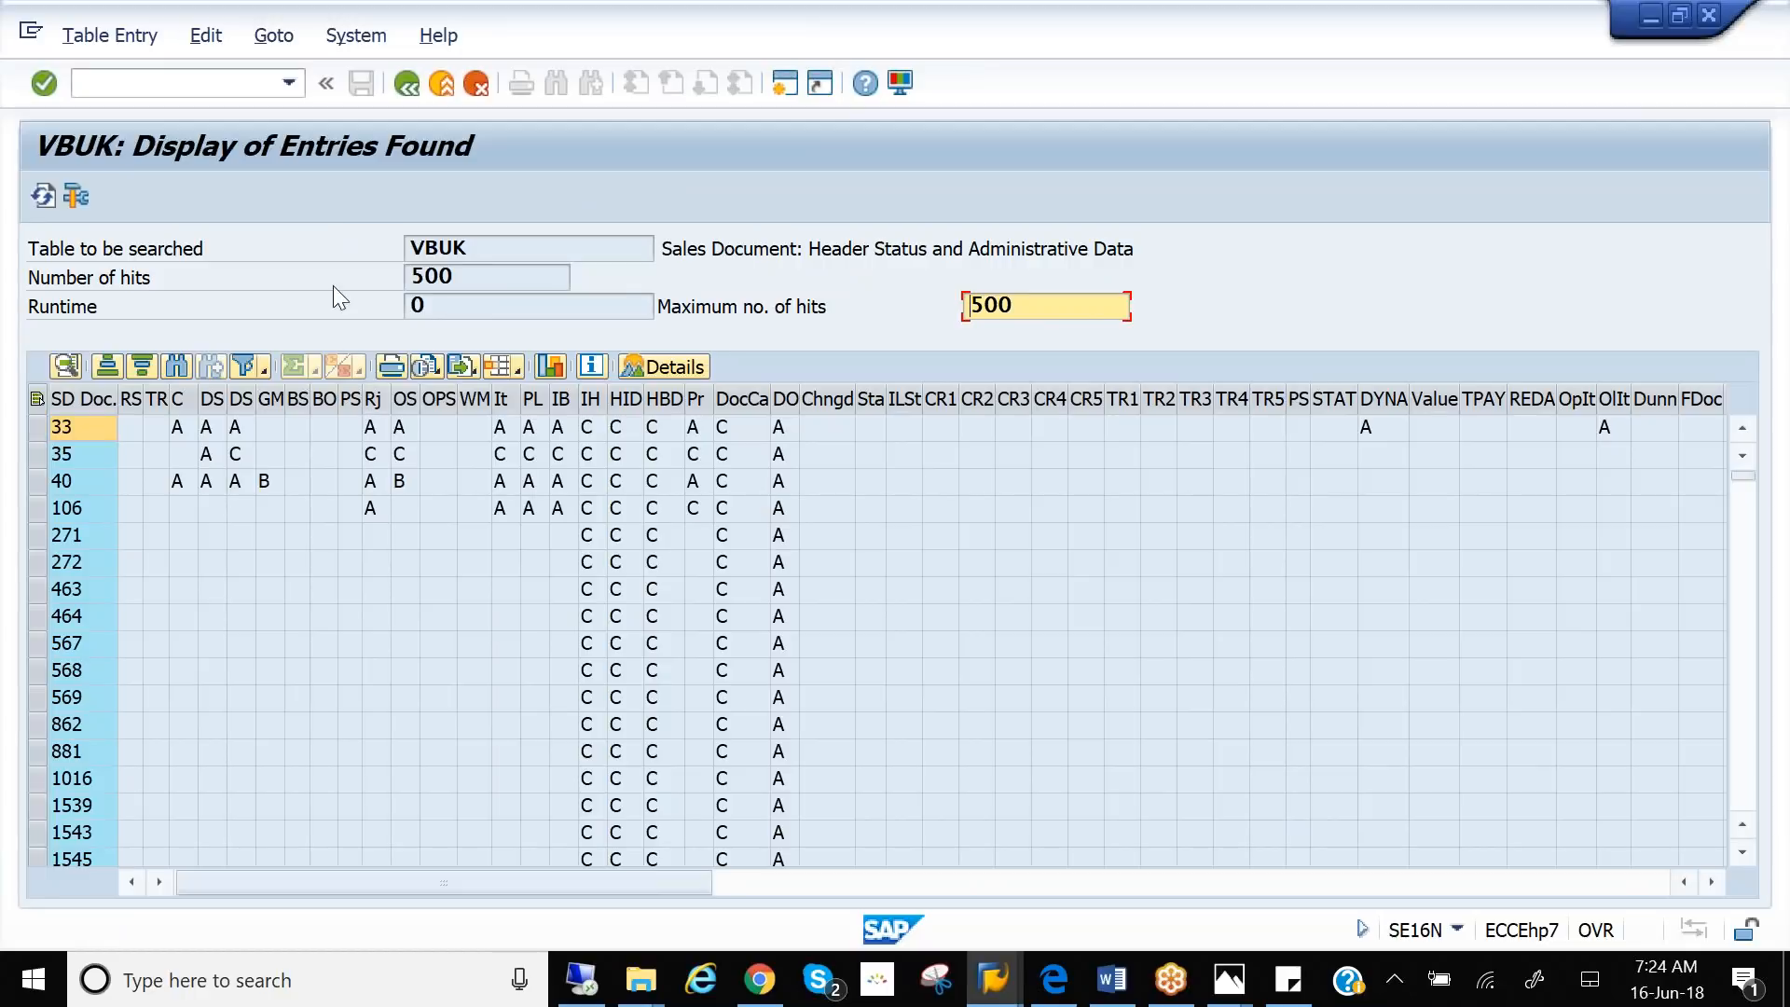
drag(476, 242, 407, 233)
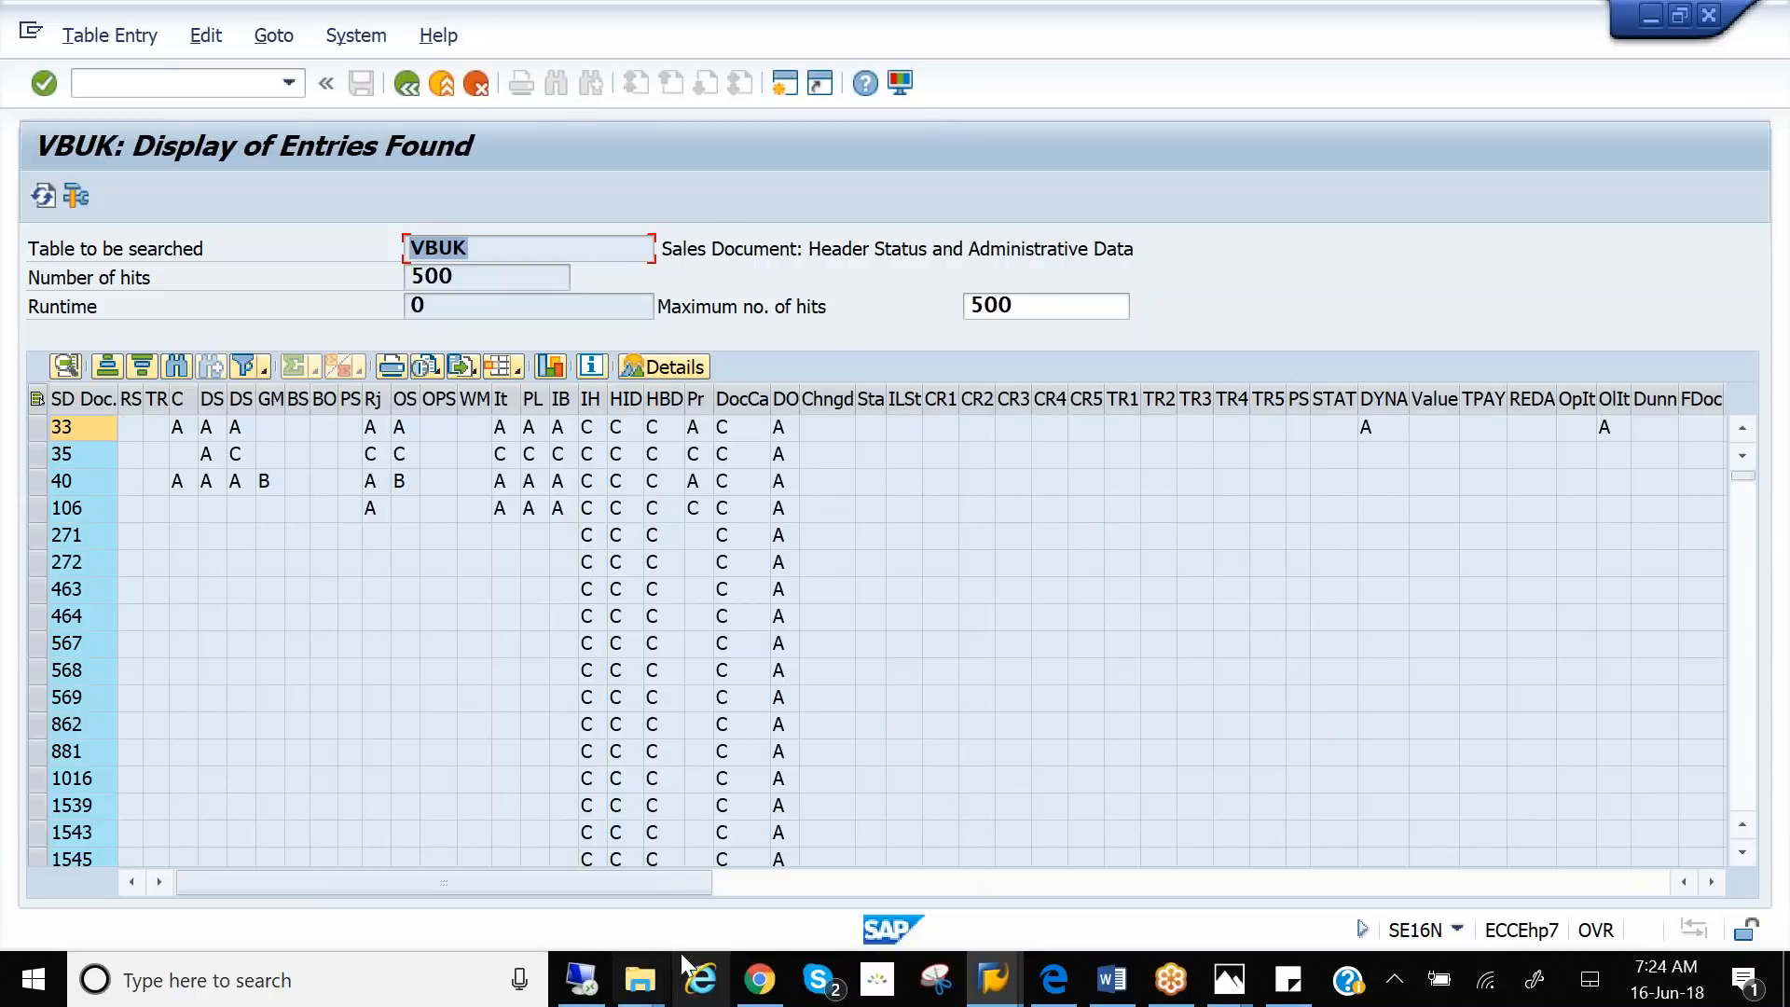
- Switch to the remote desktop SAP system, leave the VBUK query and restart transaction SE16N
mouse_move(581, 979)
click(563, 872)
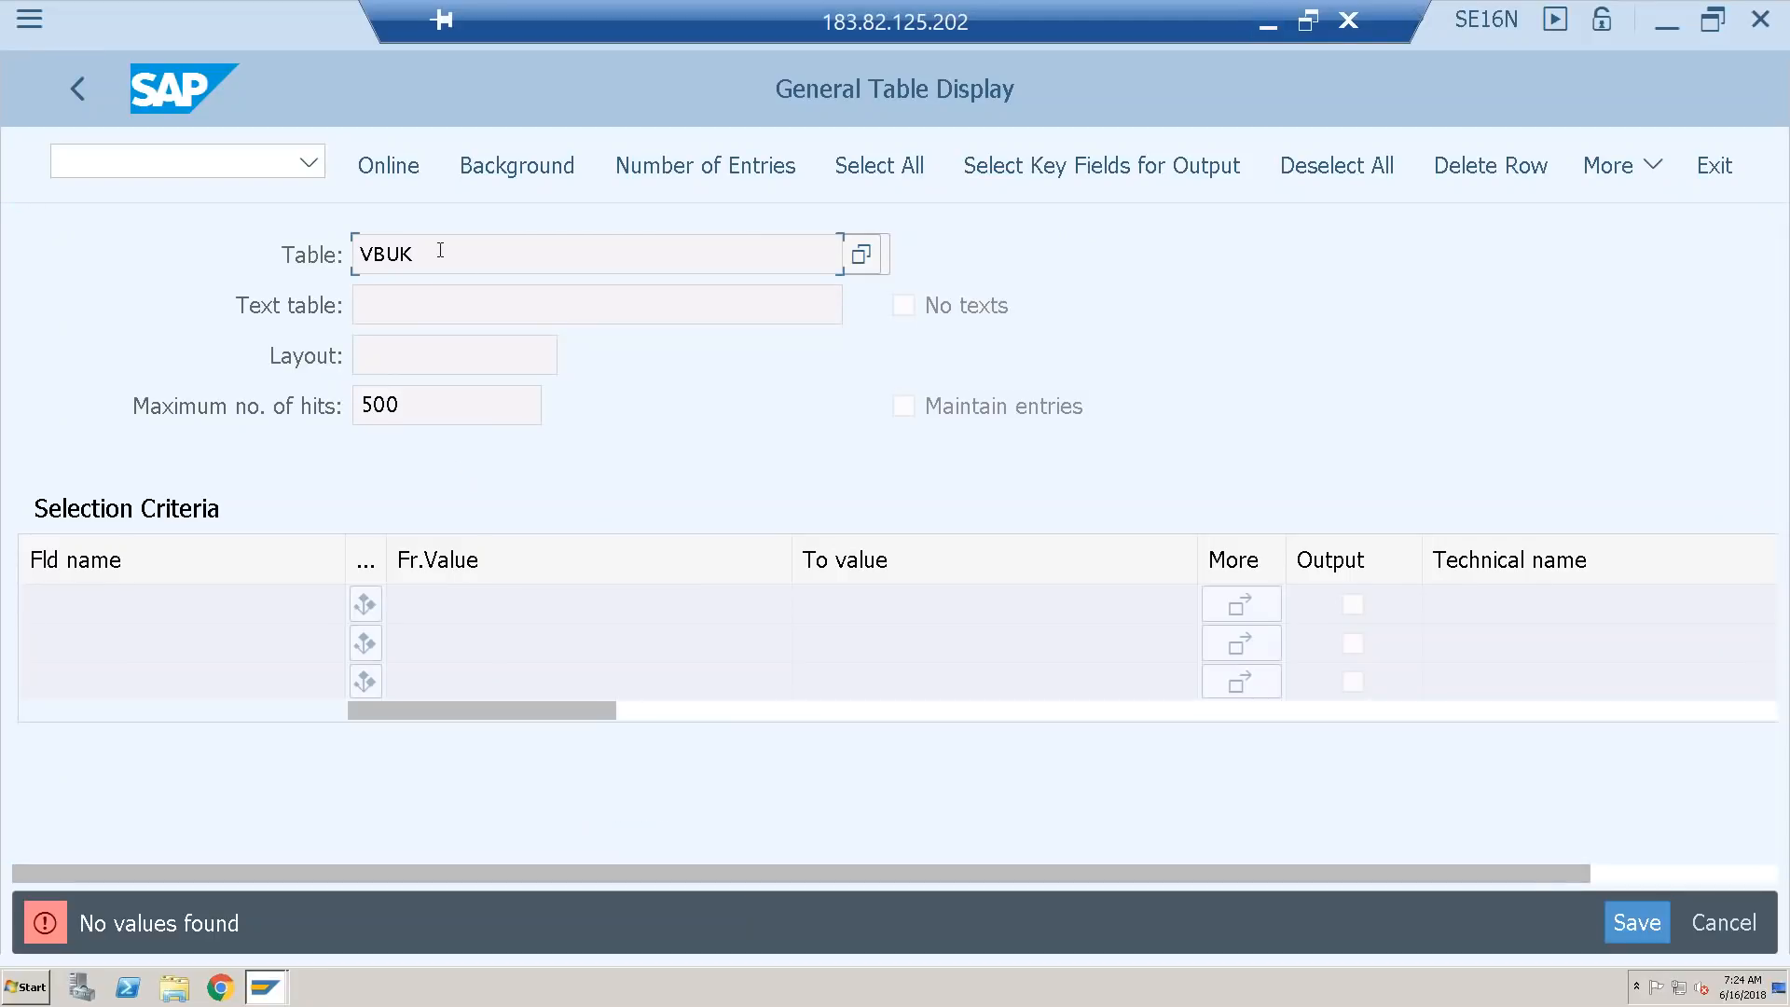
drag(440, 249, 348, 237)
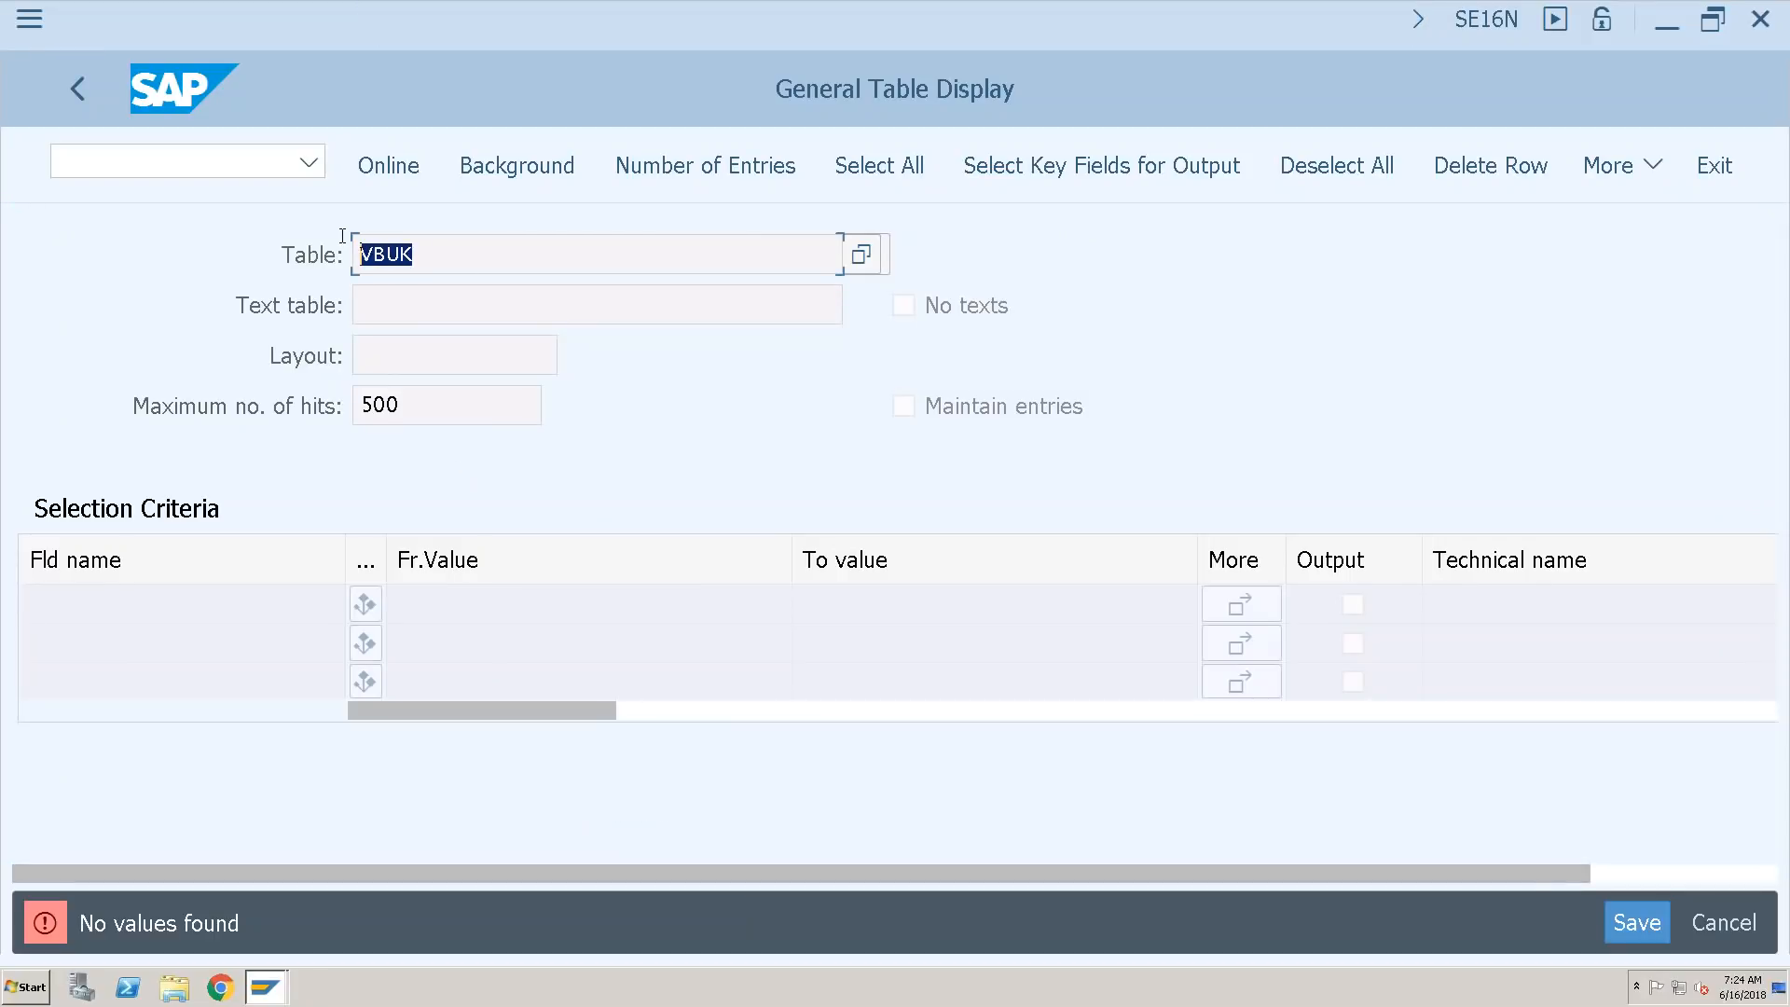
click(80, 80)
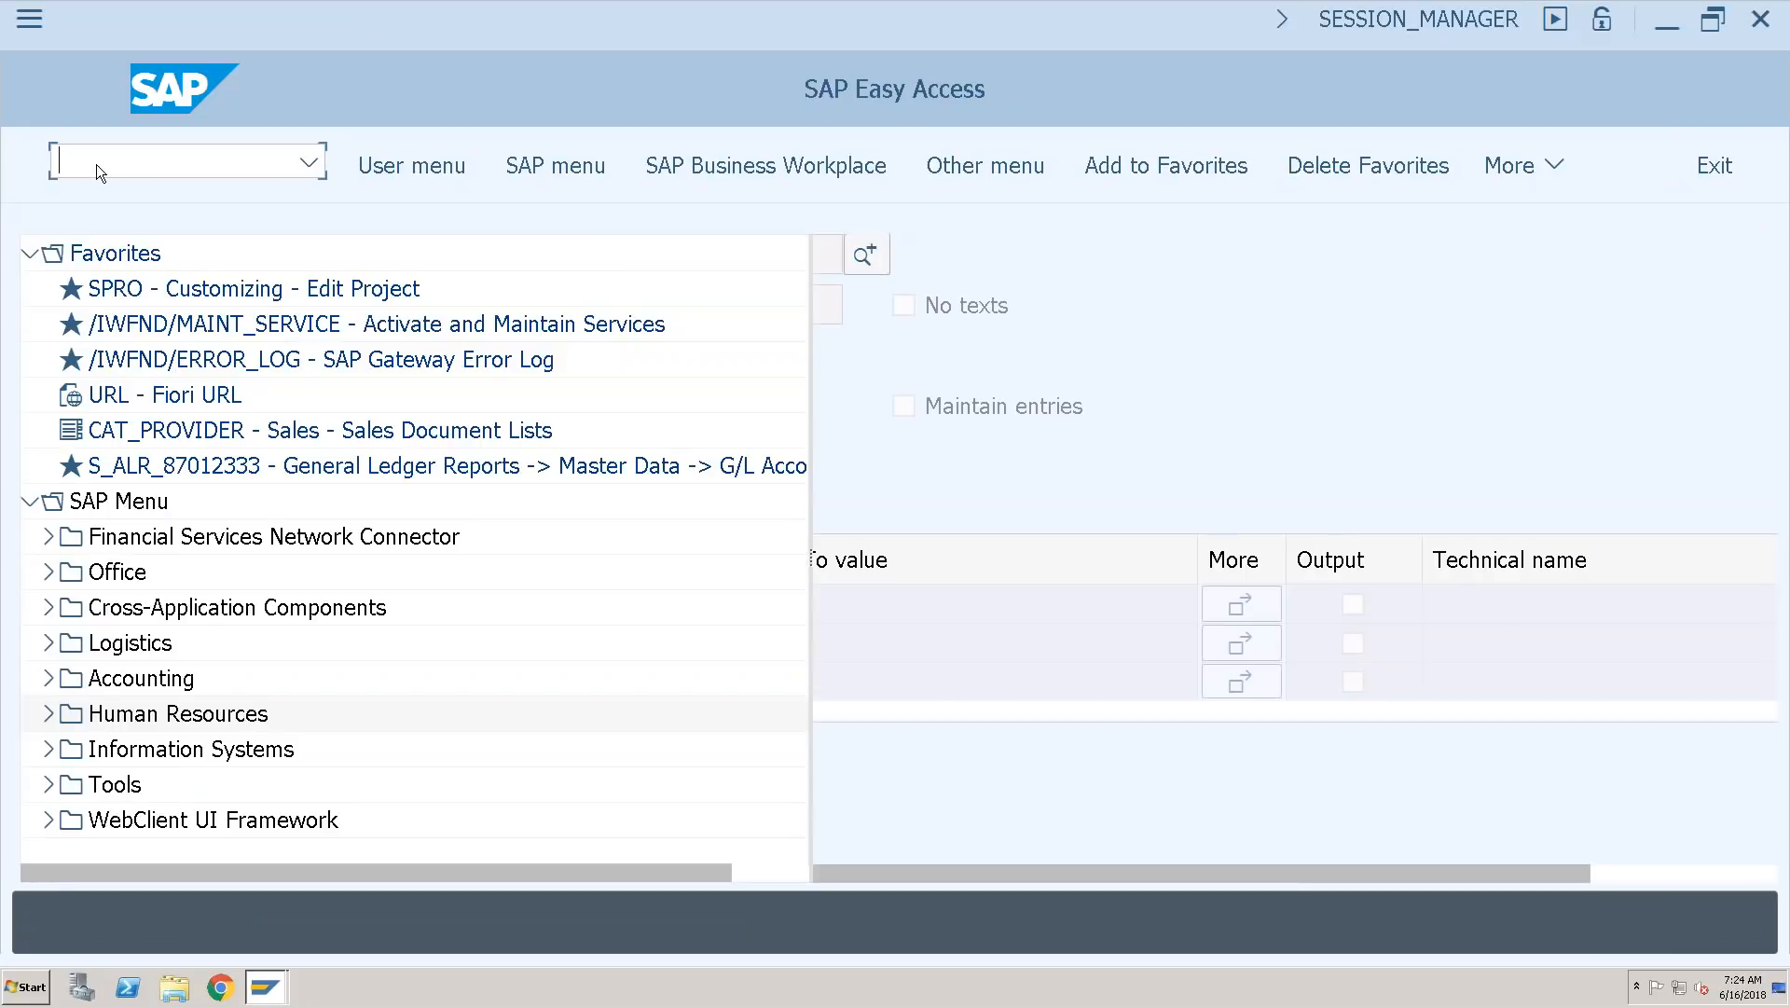
text(se16n)
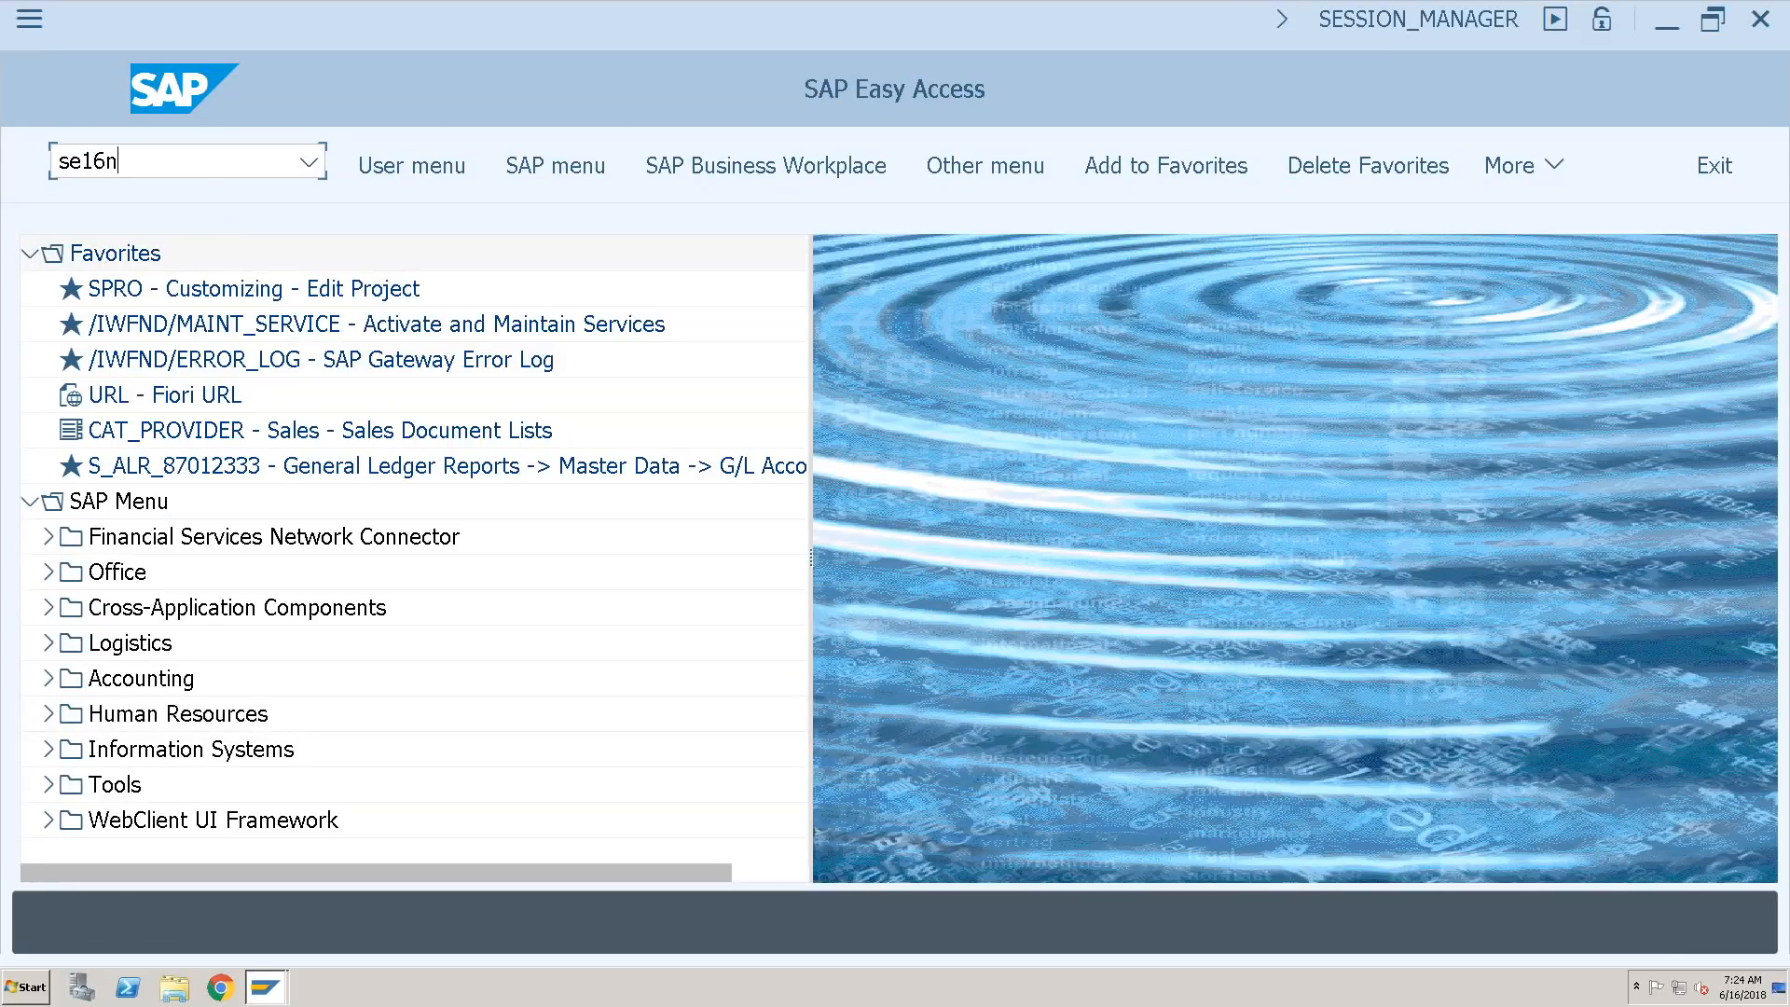
key(Return)
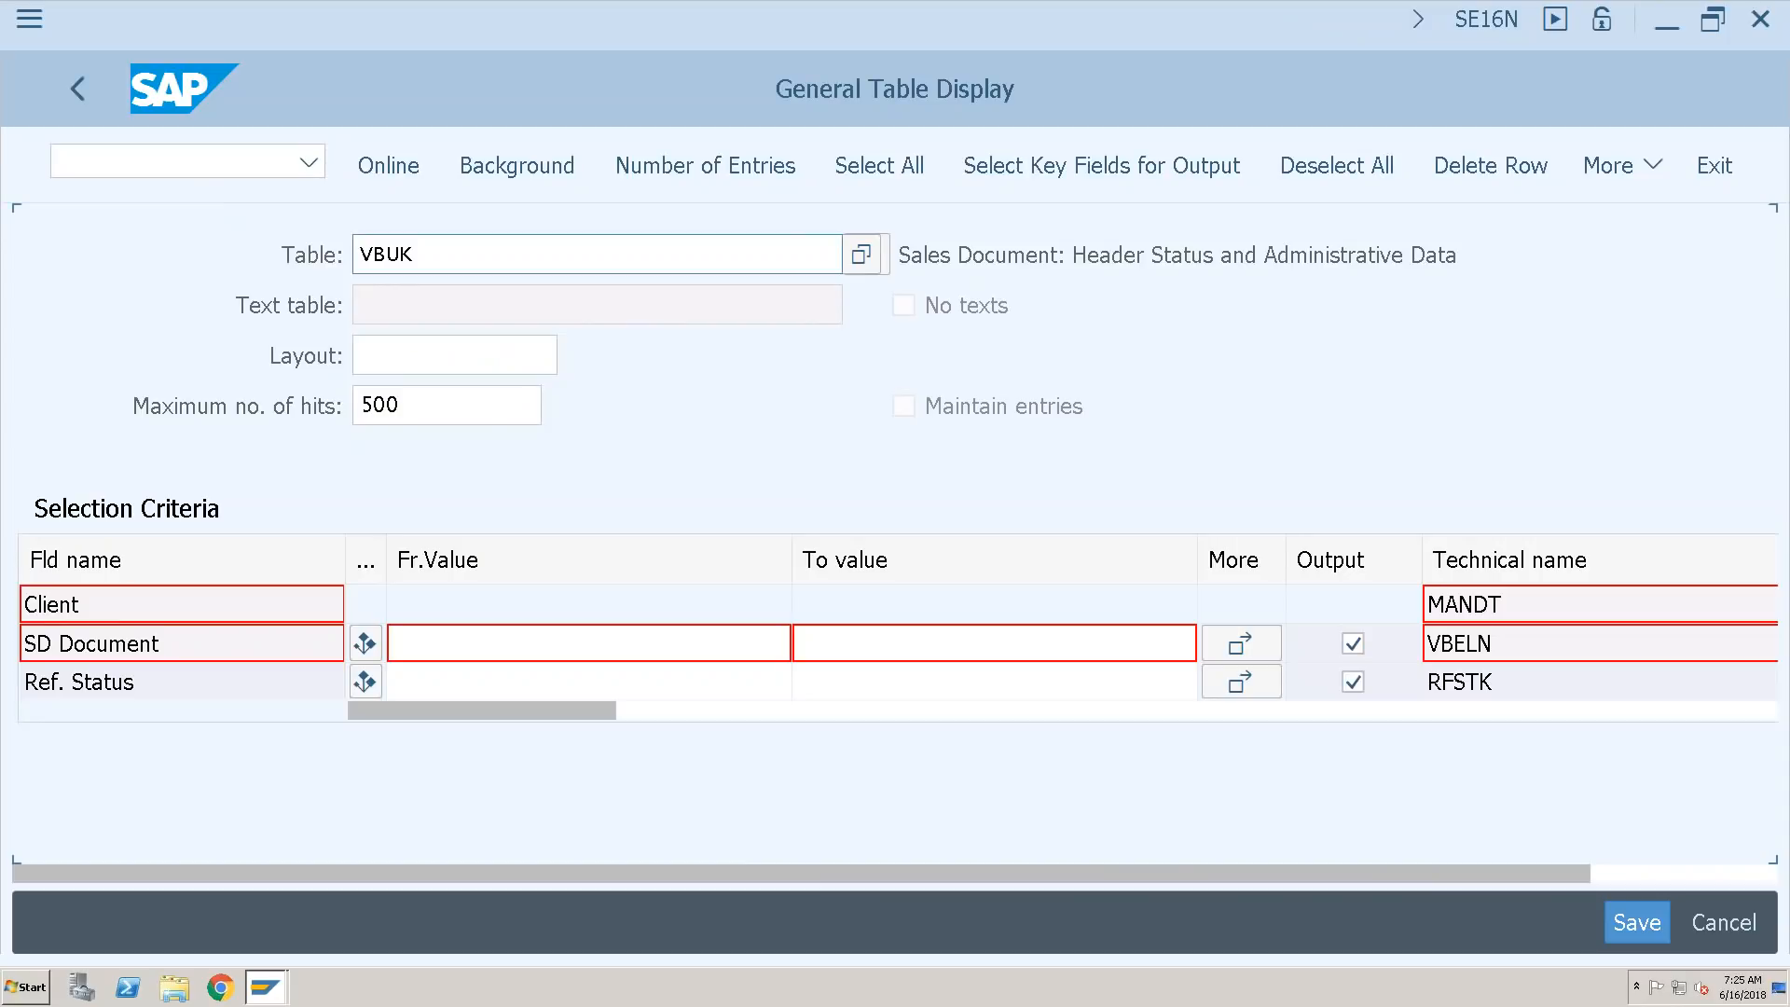
- Change the table to VBAK, display its entries, and return to the selection screen
drag(413, 250, 383, 246)
text(ak)
key(Return)
click(382, 173)
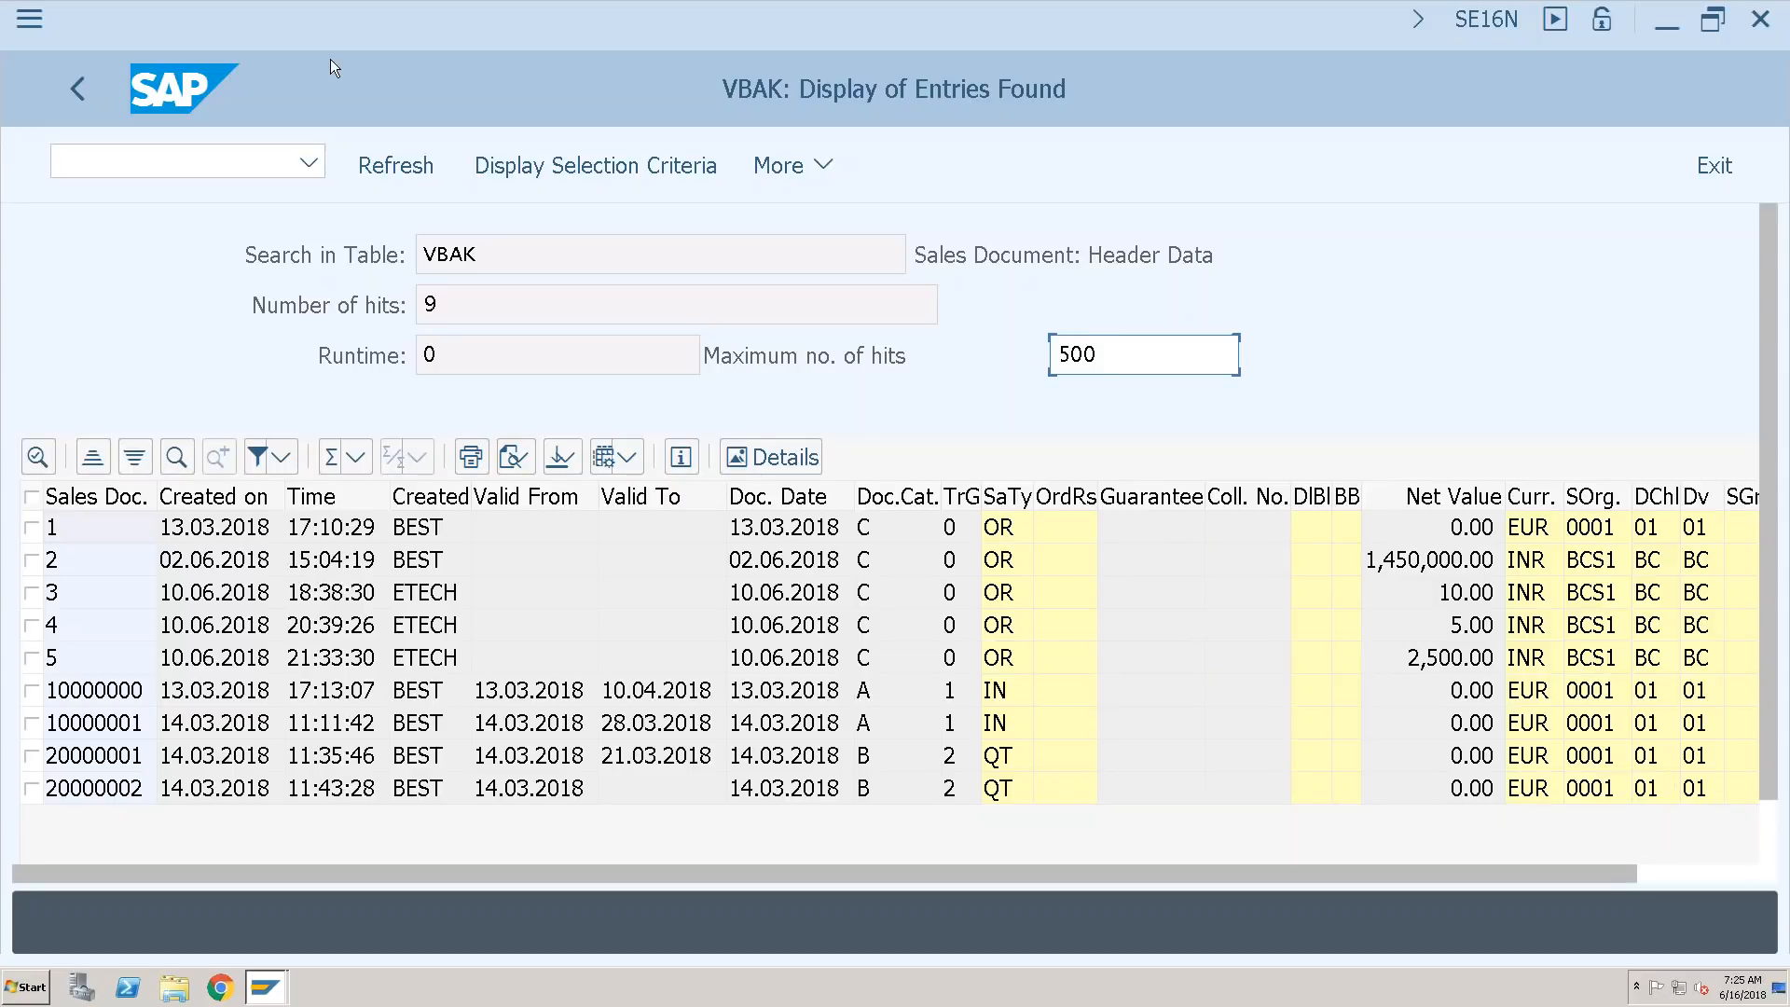
click(75, 91)
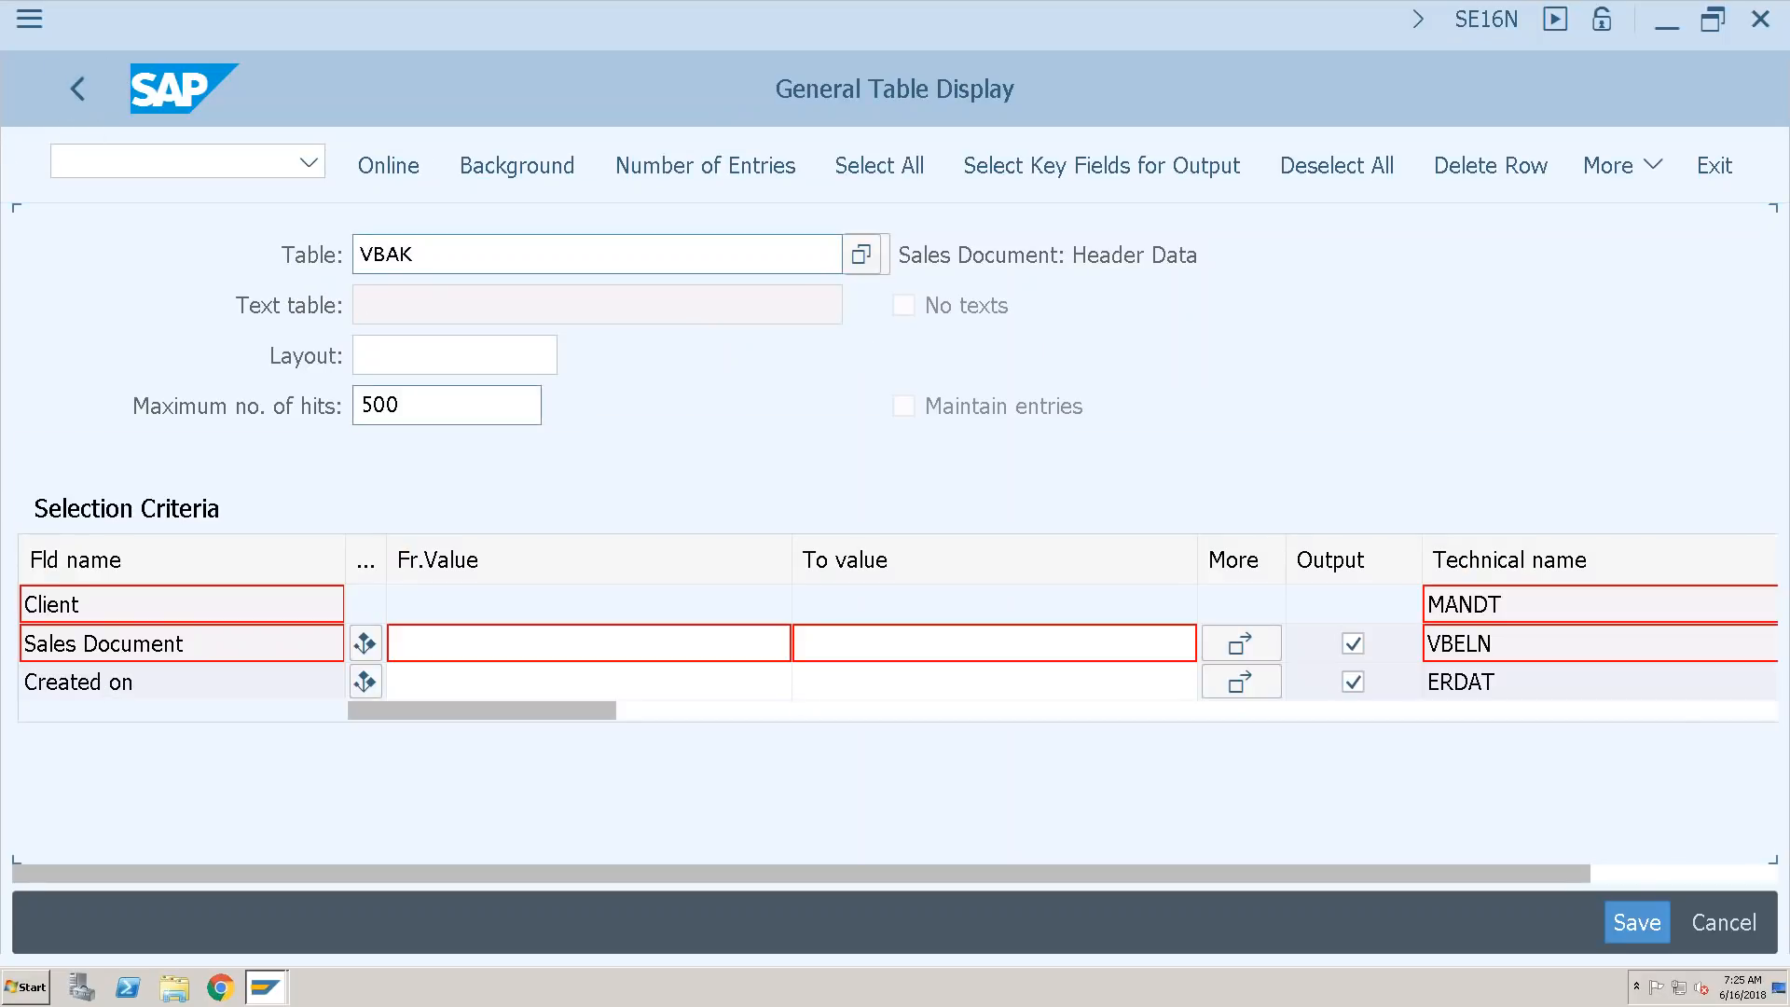
click(388, 166)
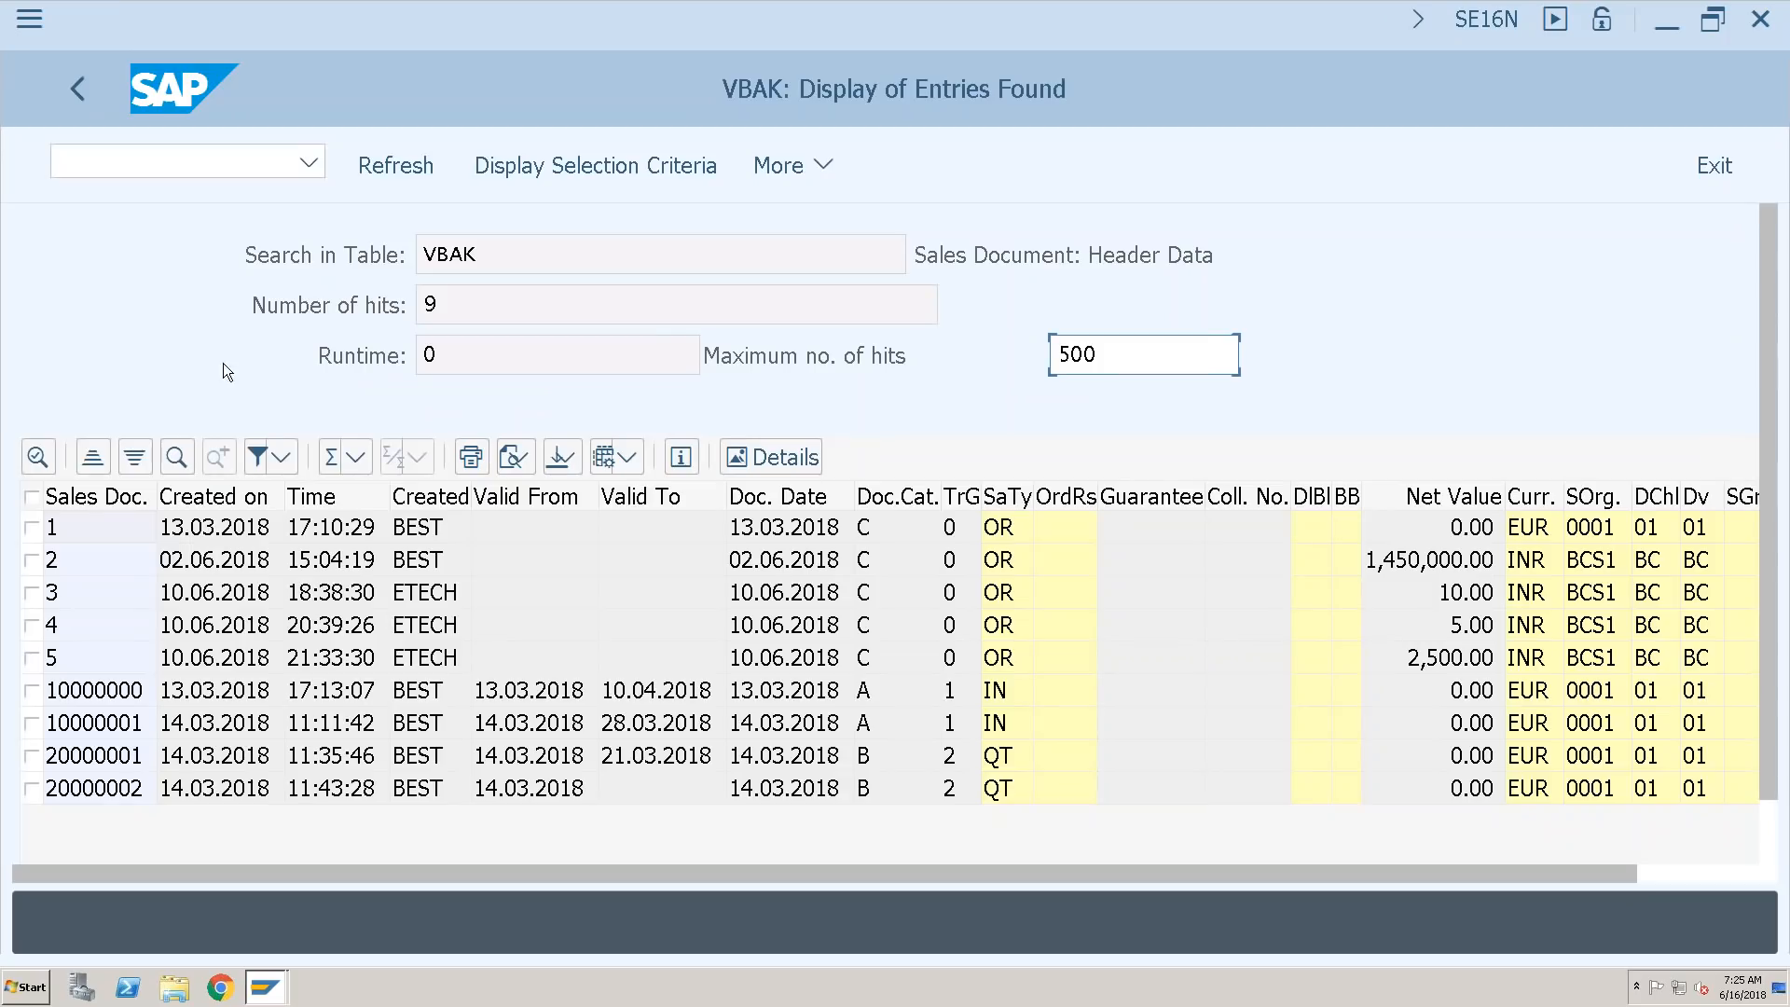
click(77, 90)
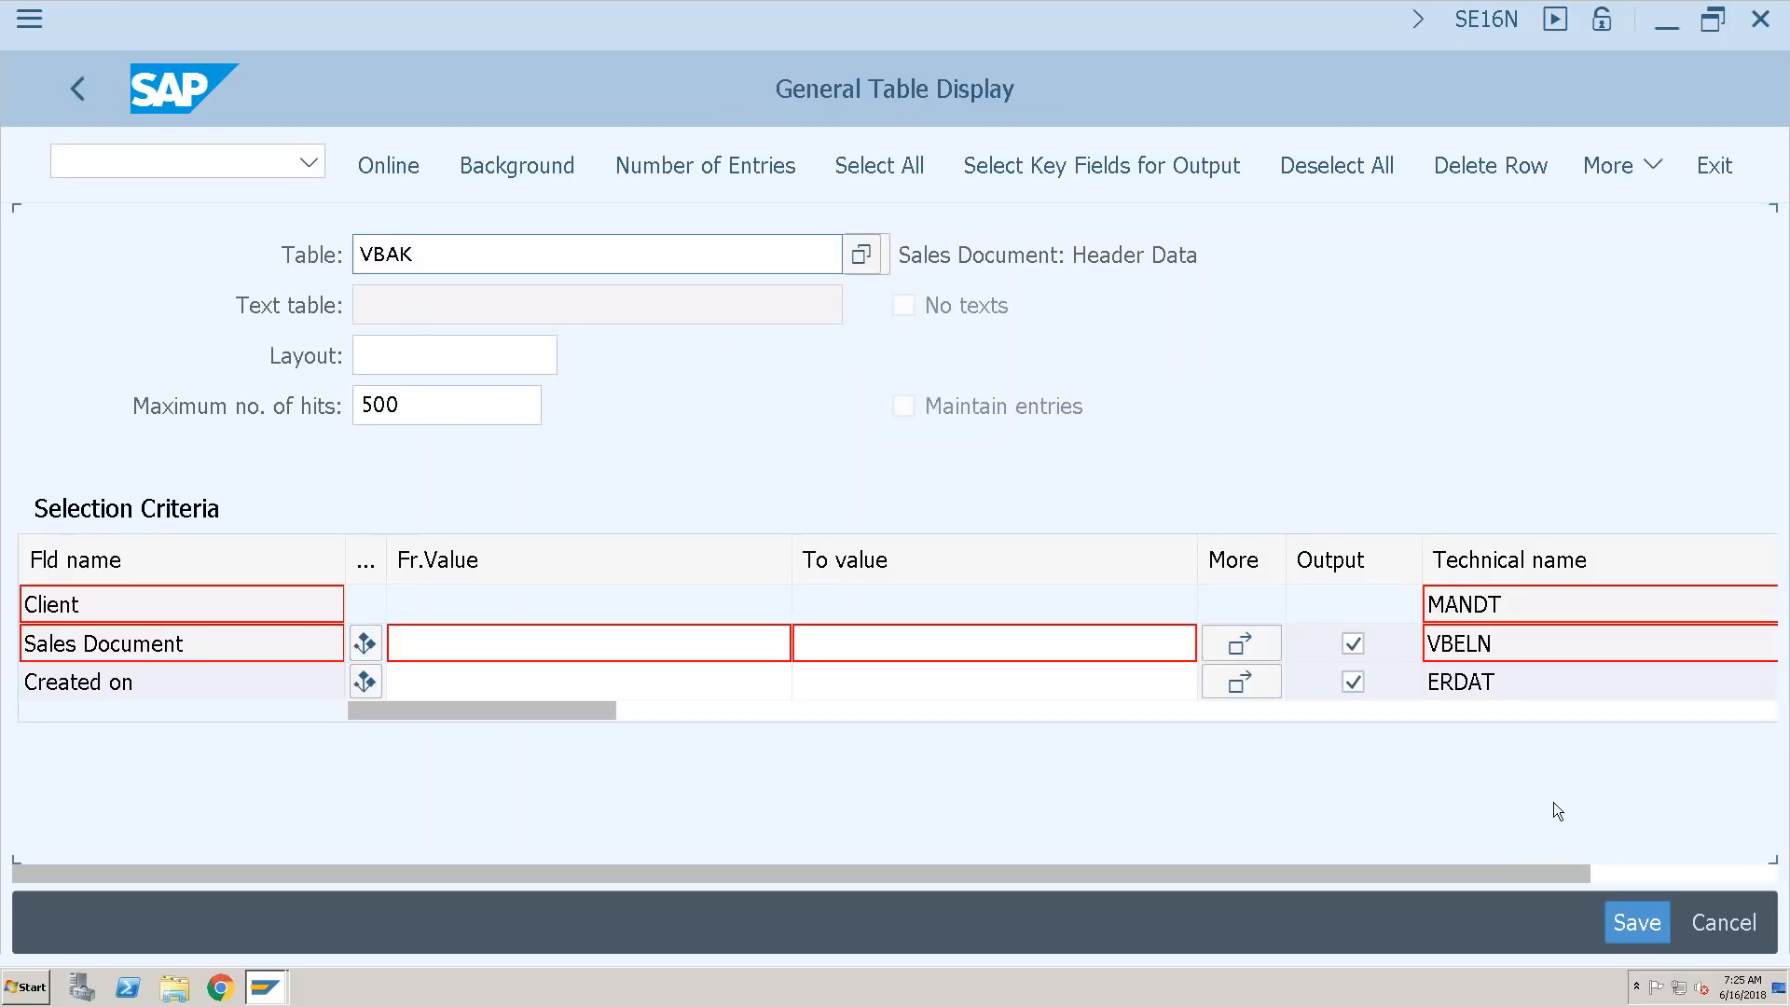
- Examine the selection fields of table VBAK, from the sales document down to the customer tax classes
mouse_move(1348, 861)
mouse_down()
mouse_move(1613, 844)
mouse_move(1348, 848)
mouse_up()
scroll(100, 672, down, 2)
scroll(101, 643, down, 20)
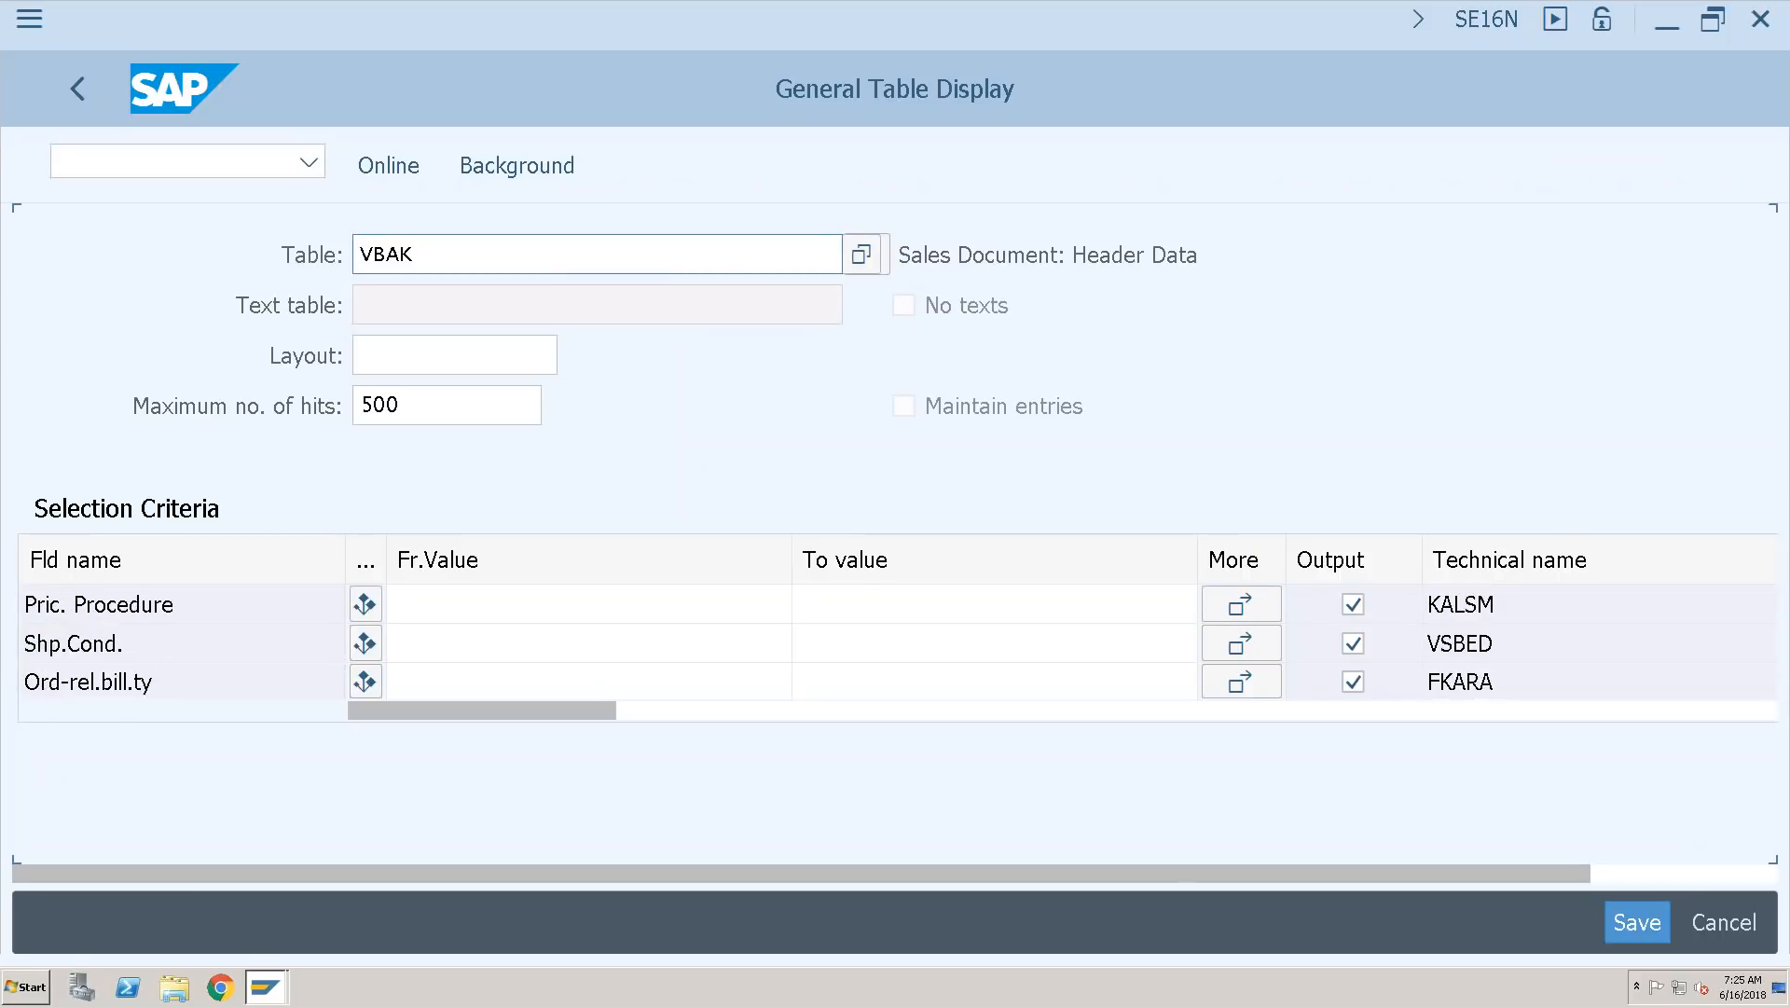
scroll(292, 647, down, 6)
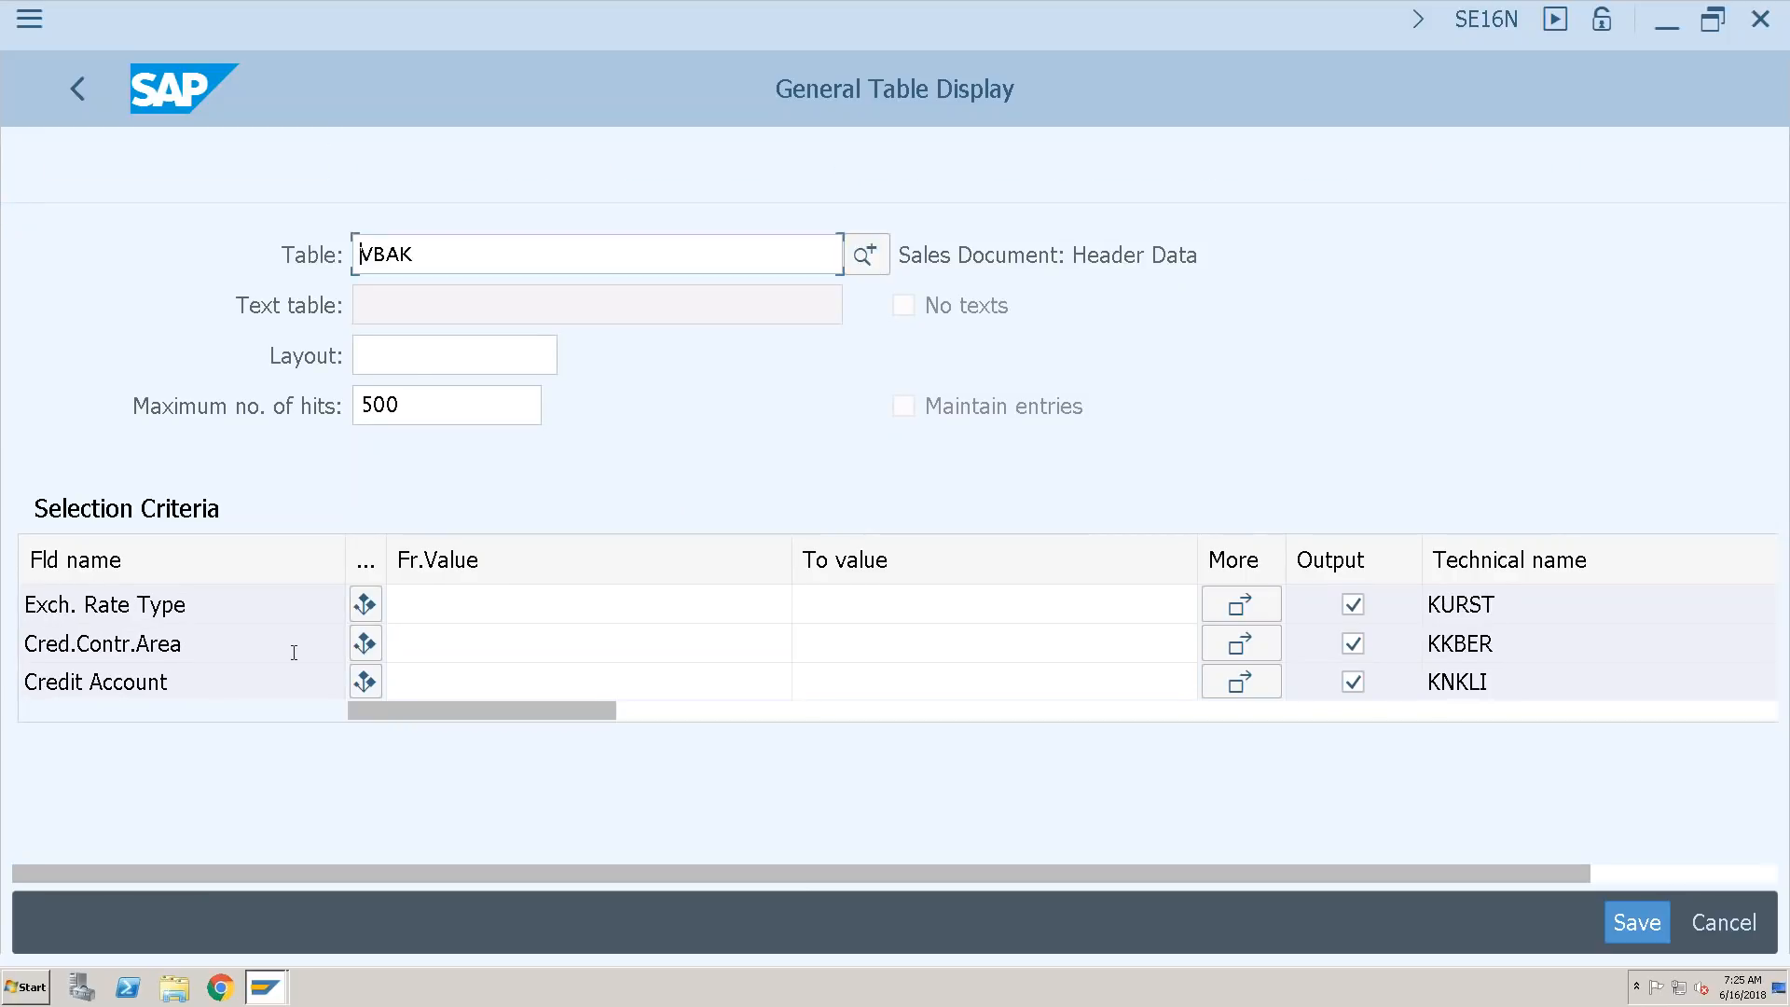
scroll(93, 643, down, 15)
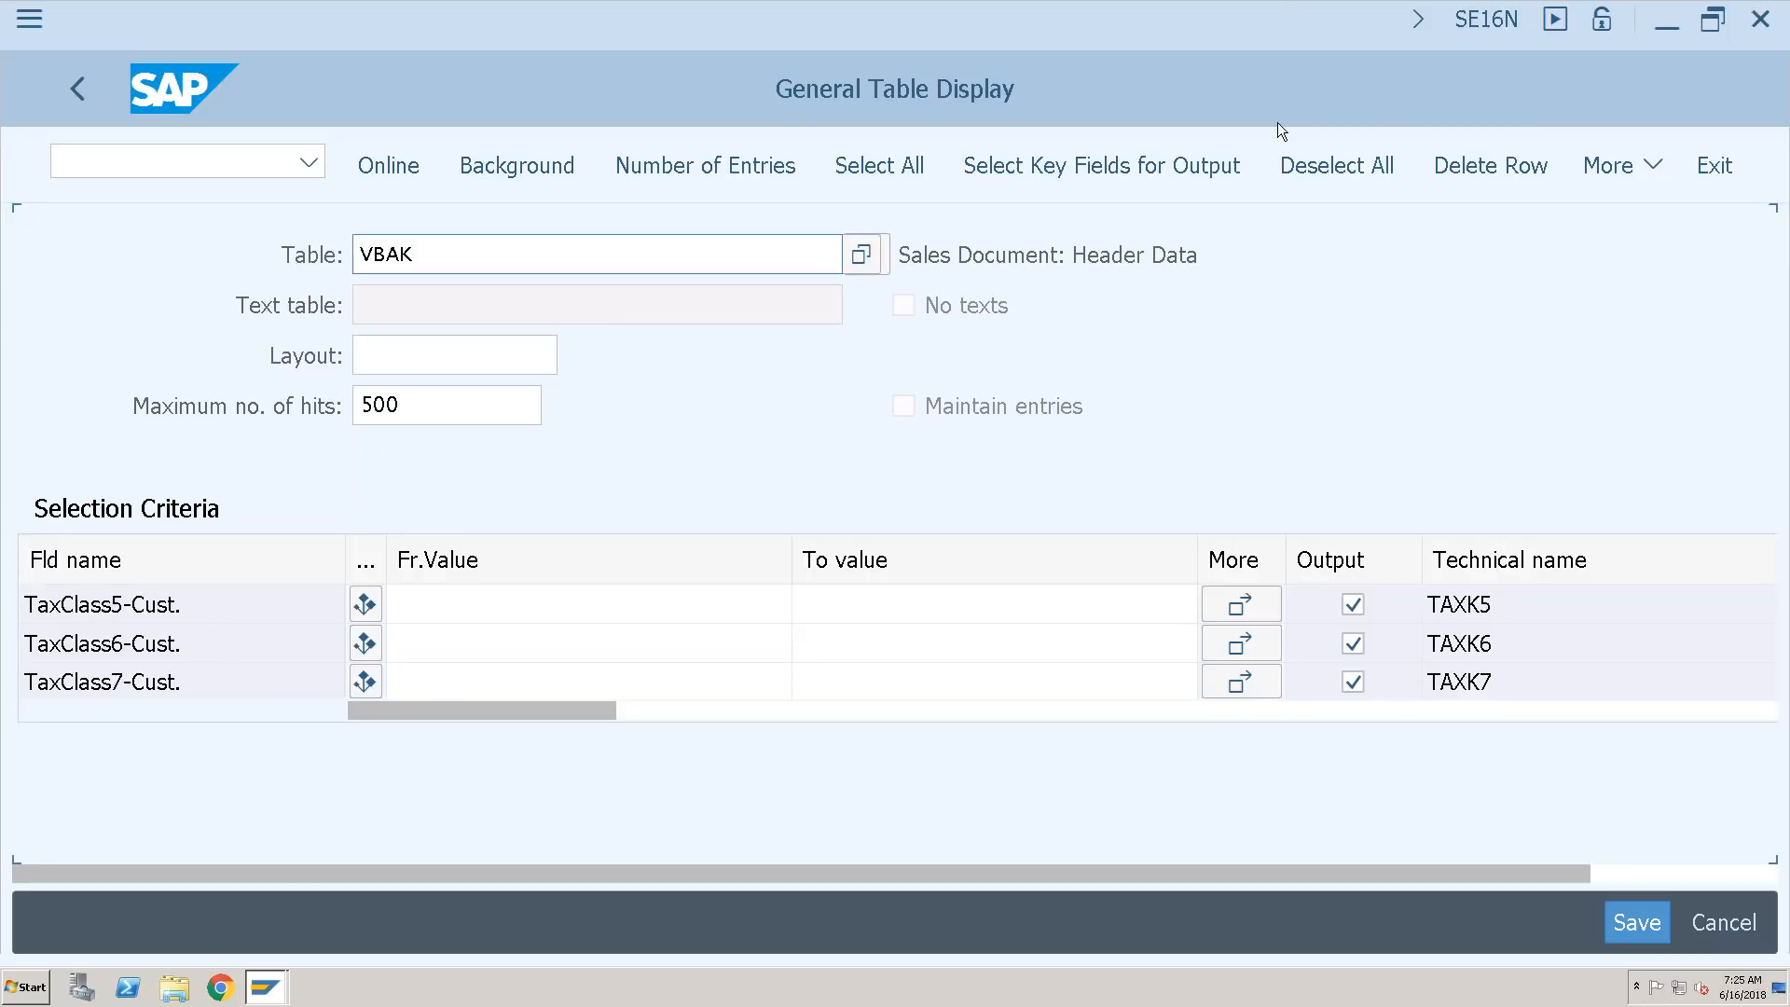
- Arrange the remote desktop and ECC windows side by side, with ECC back on the VBUK selection screen
mouse_move(1101, 11)
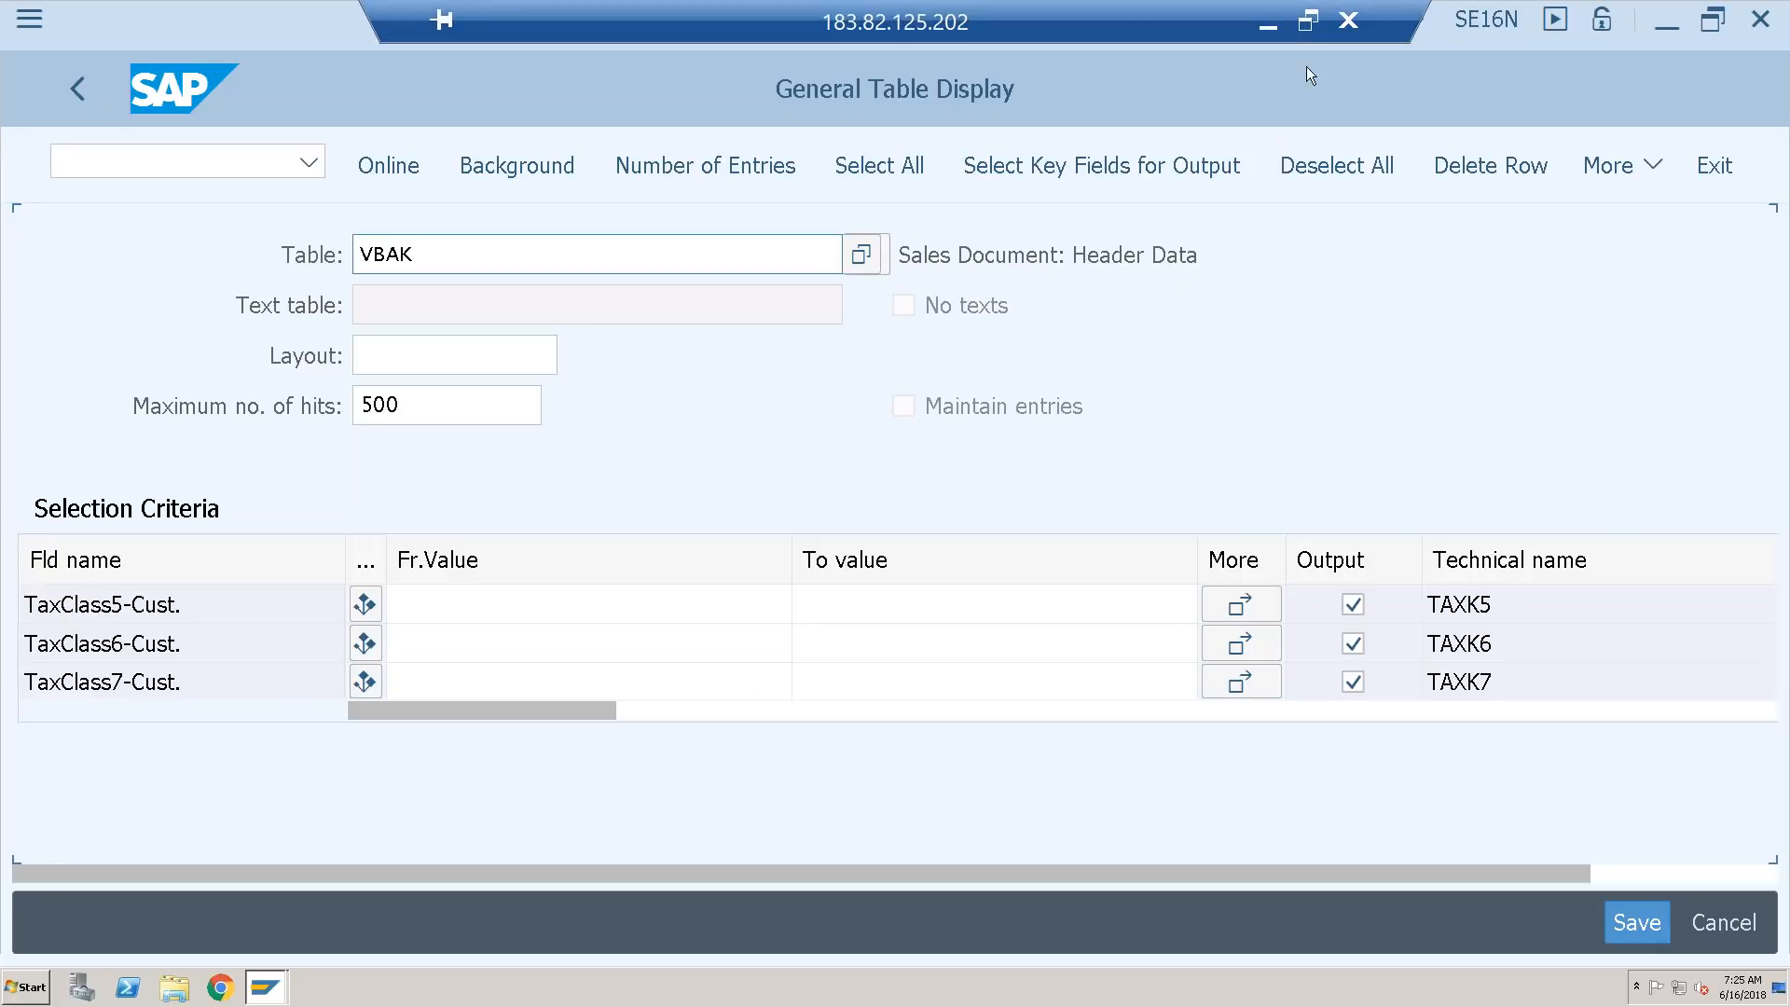
click(1315, 28)
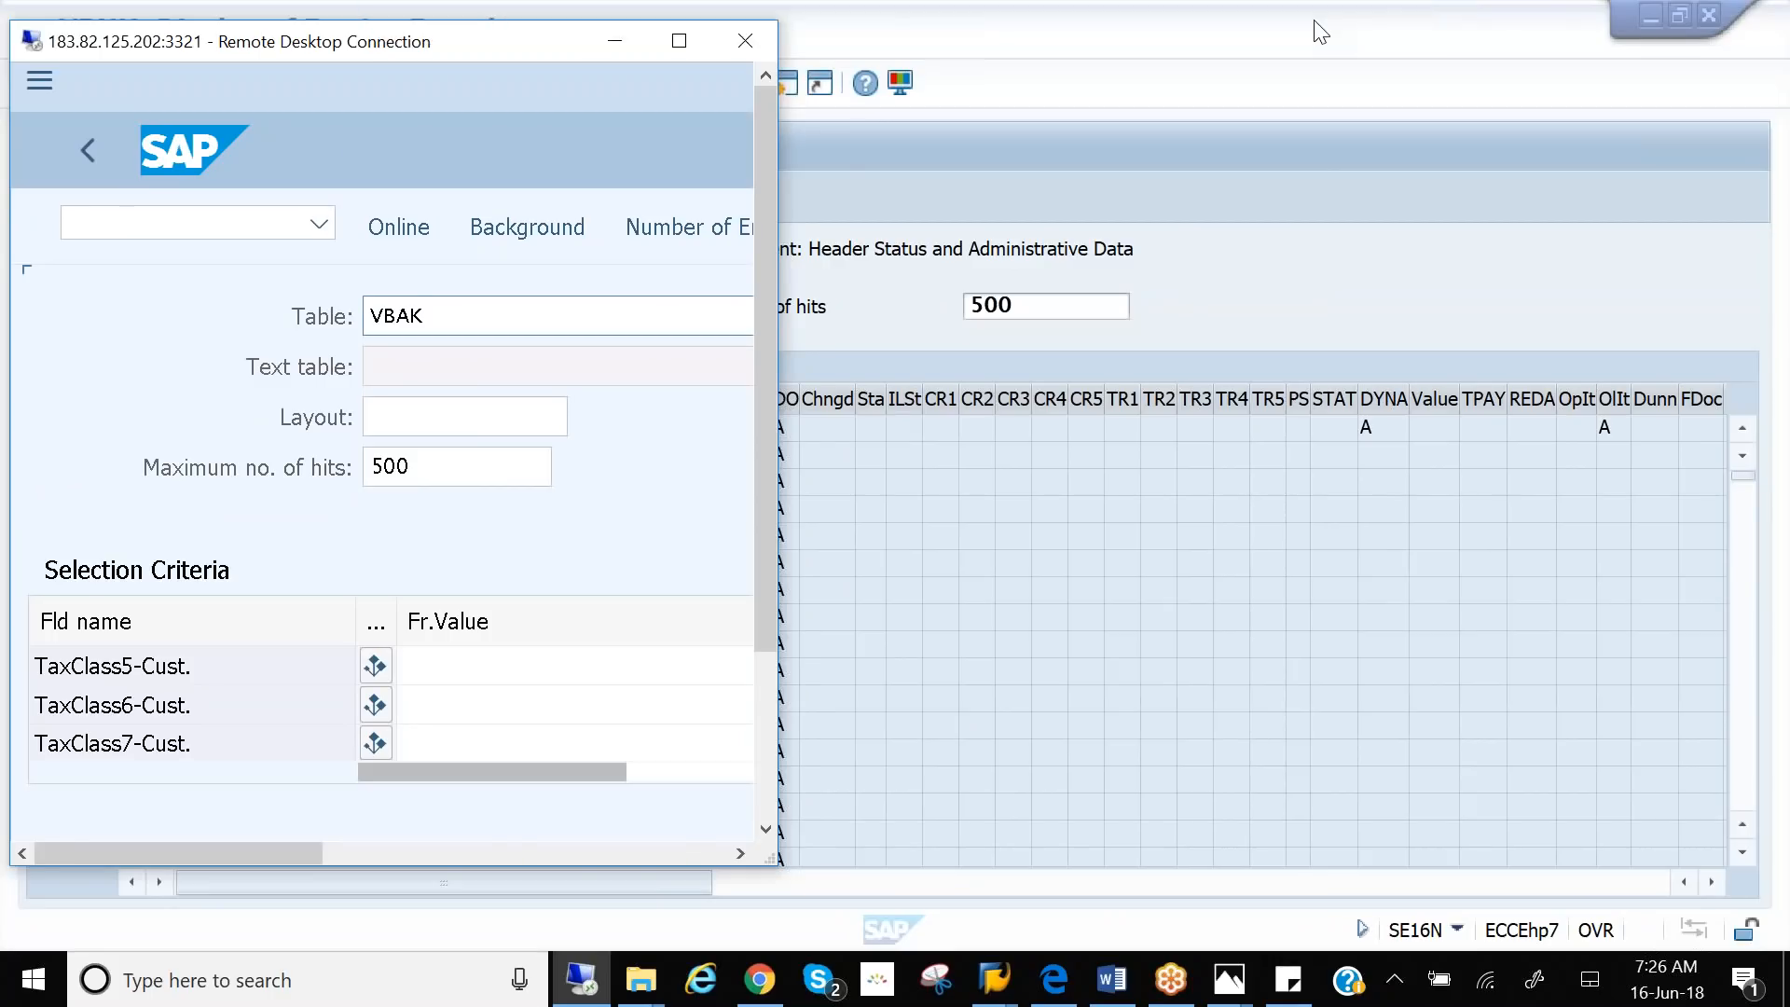
click(1451, 53)
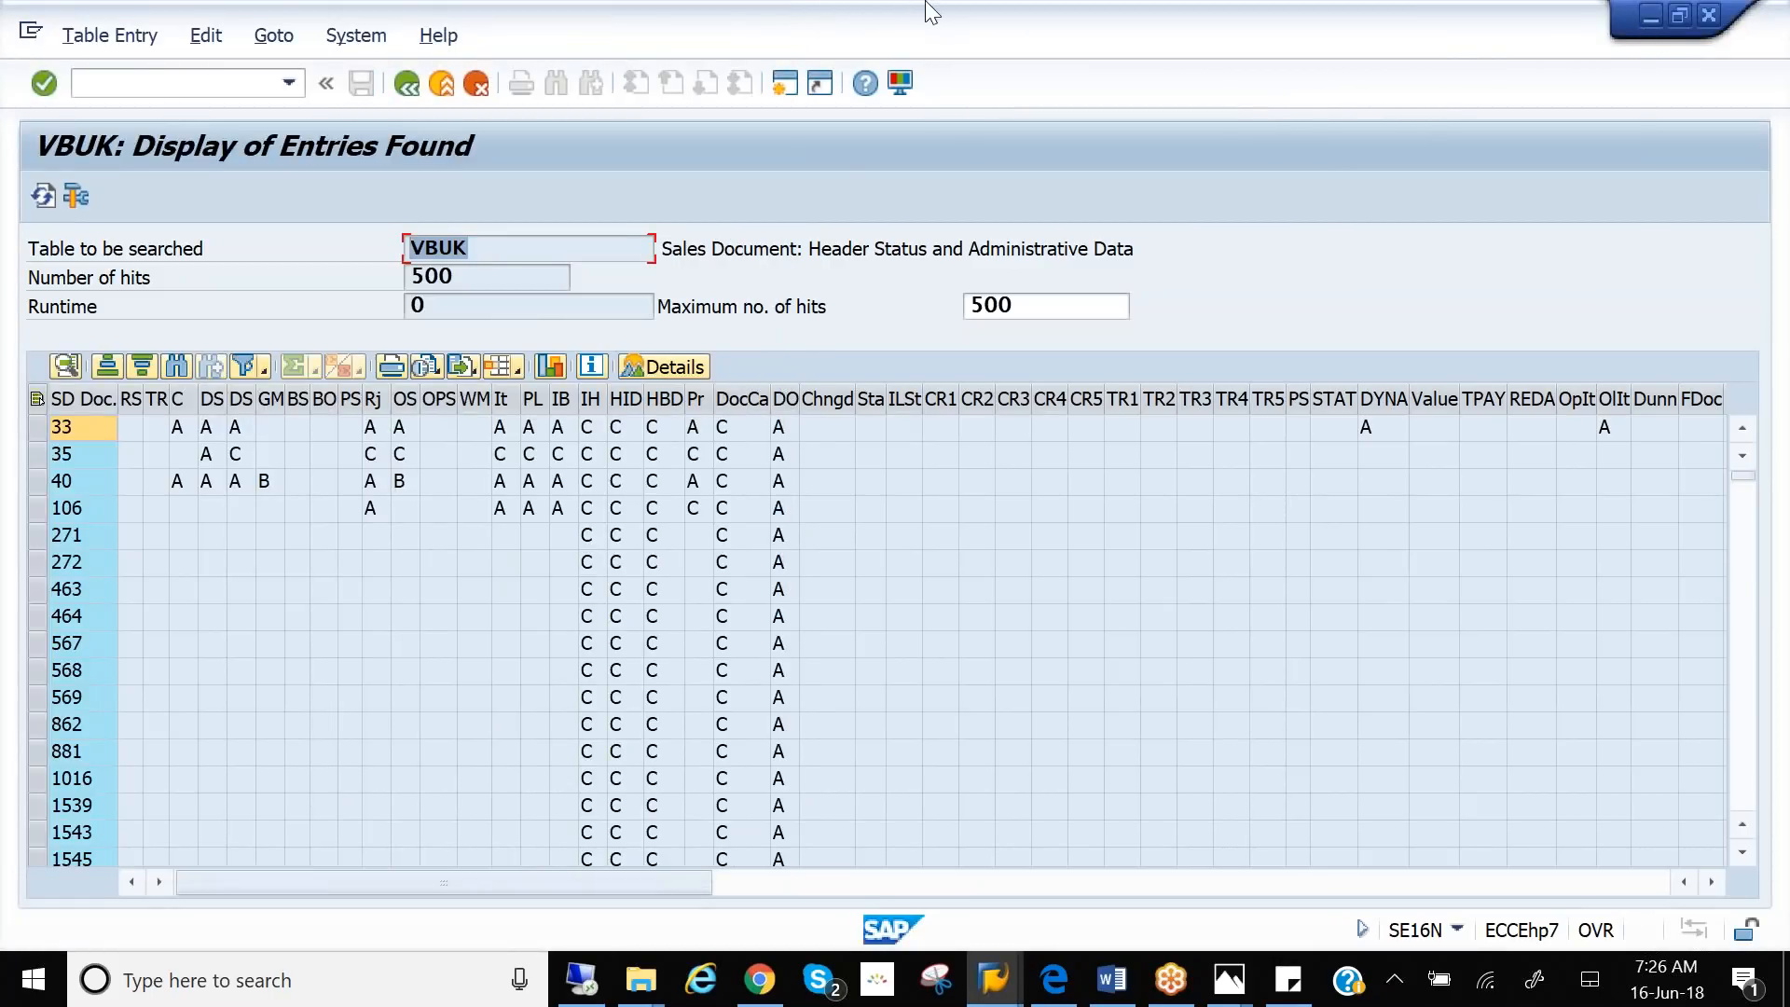
click(1687, 19)
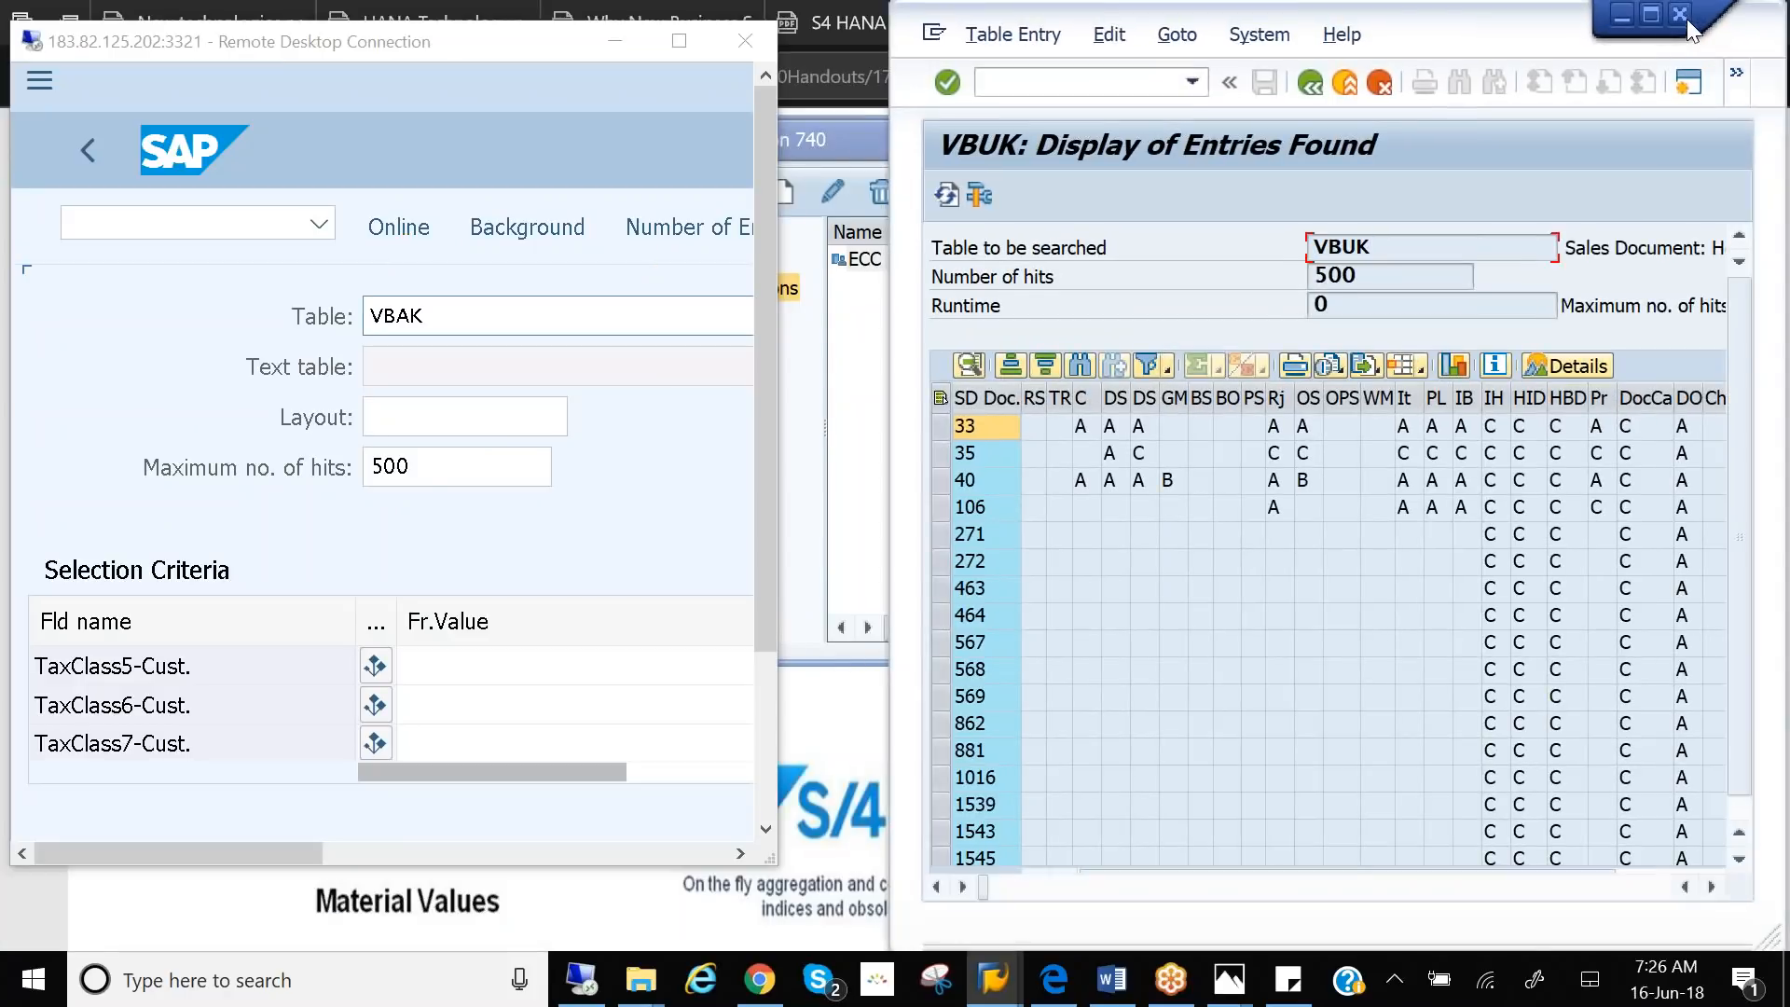
drag(551, 31, 587, 54)
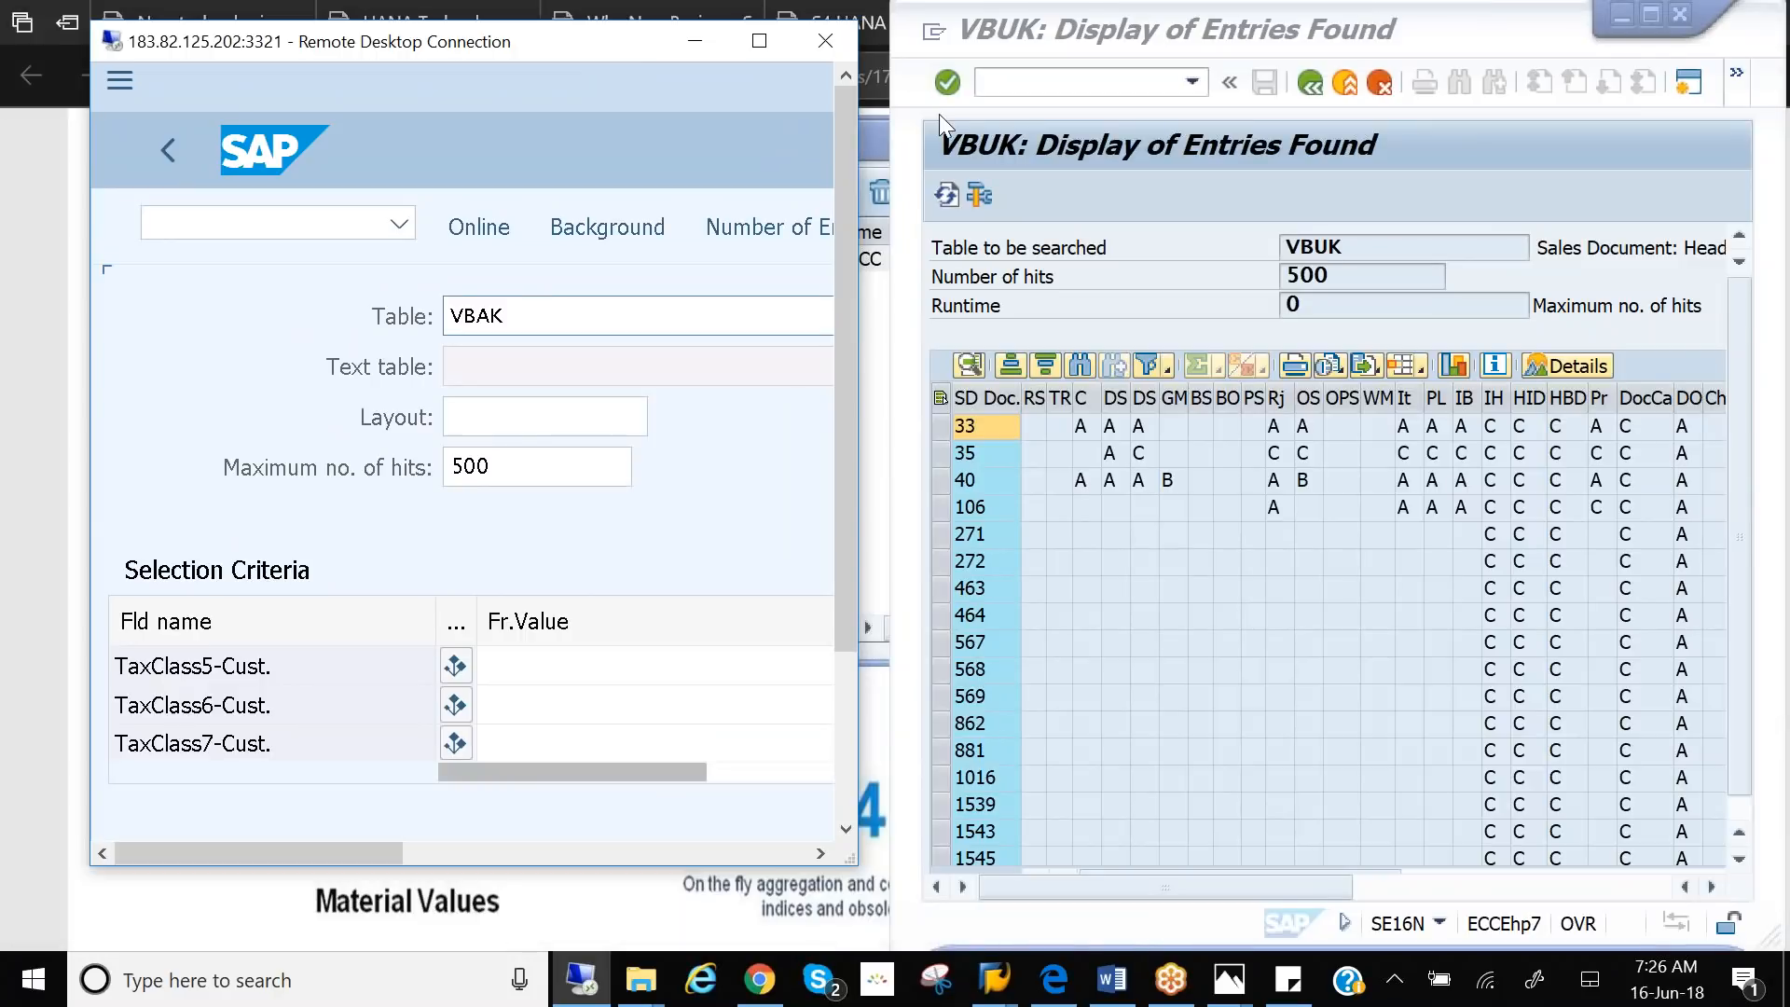
click(1310, 84)
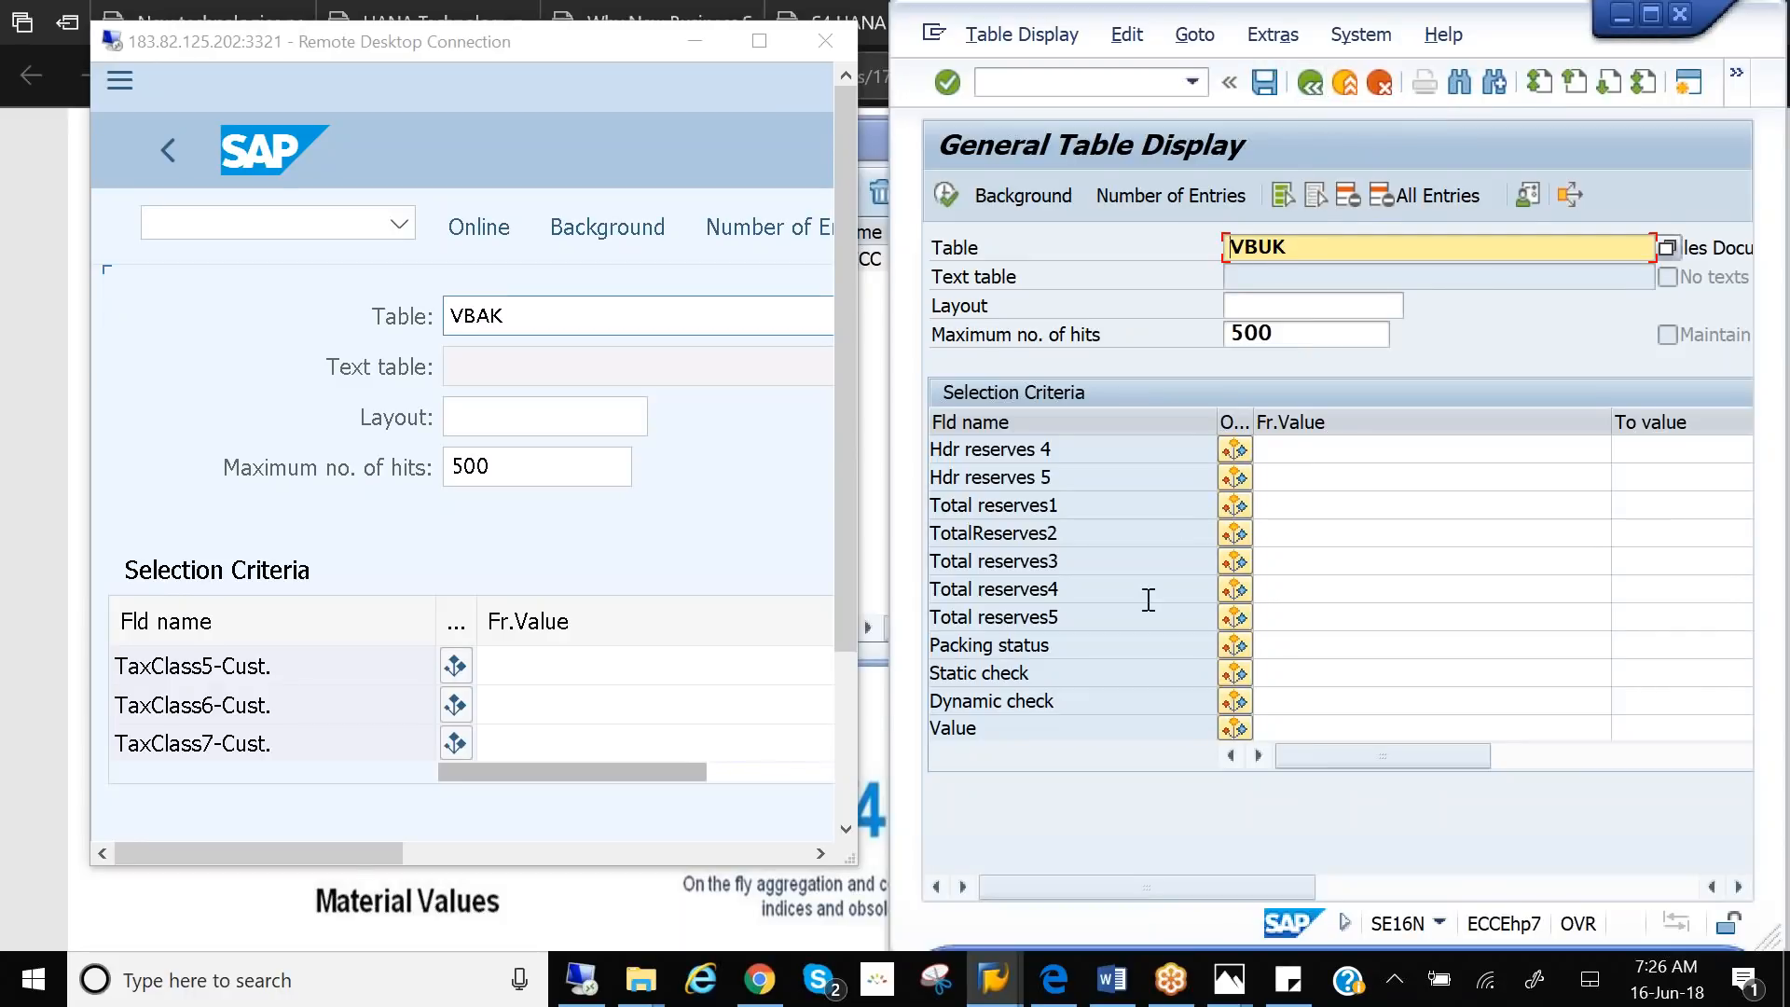
- Examine the status fields of table VBAK in the remote system, from Packing status in ECC's VBUK to the confirmation, delay and overall delivery statuses
drag(1077, 642, 915, 637)
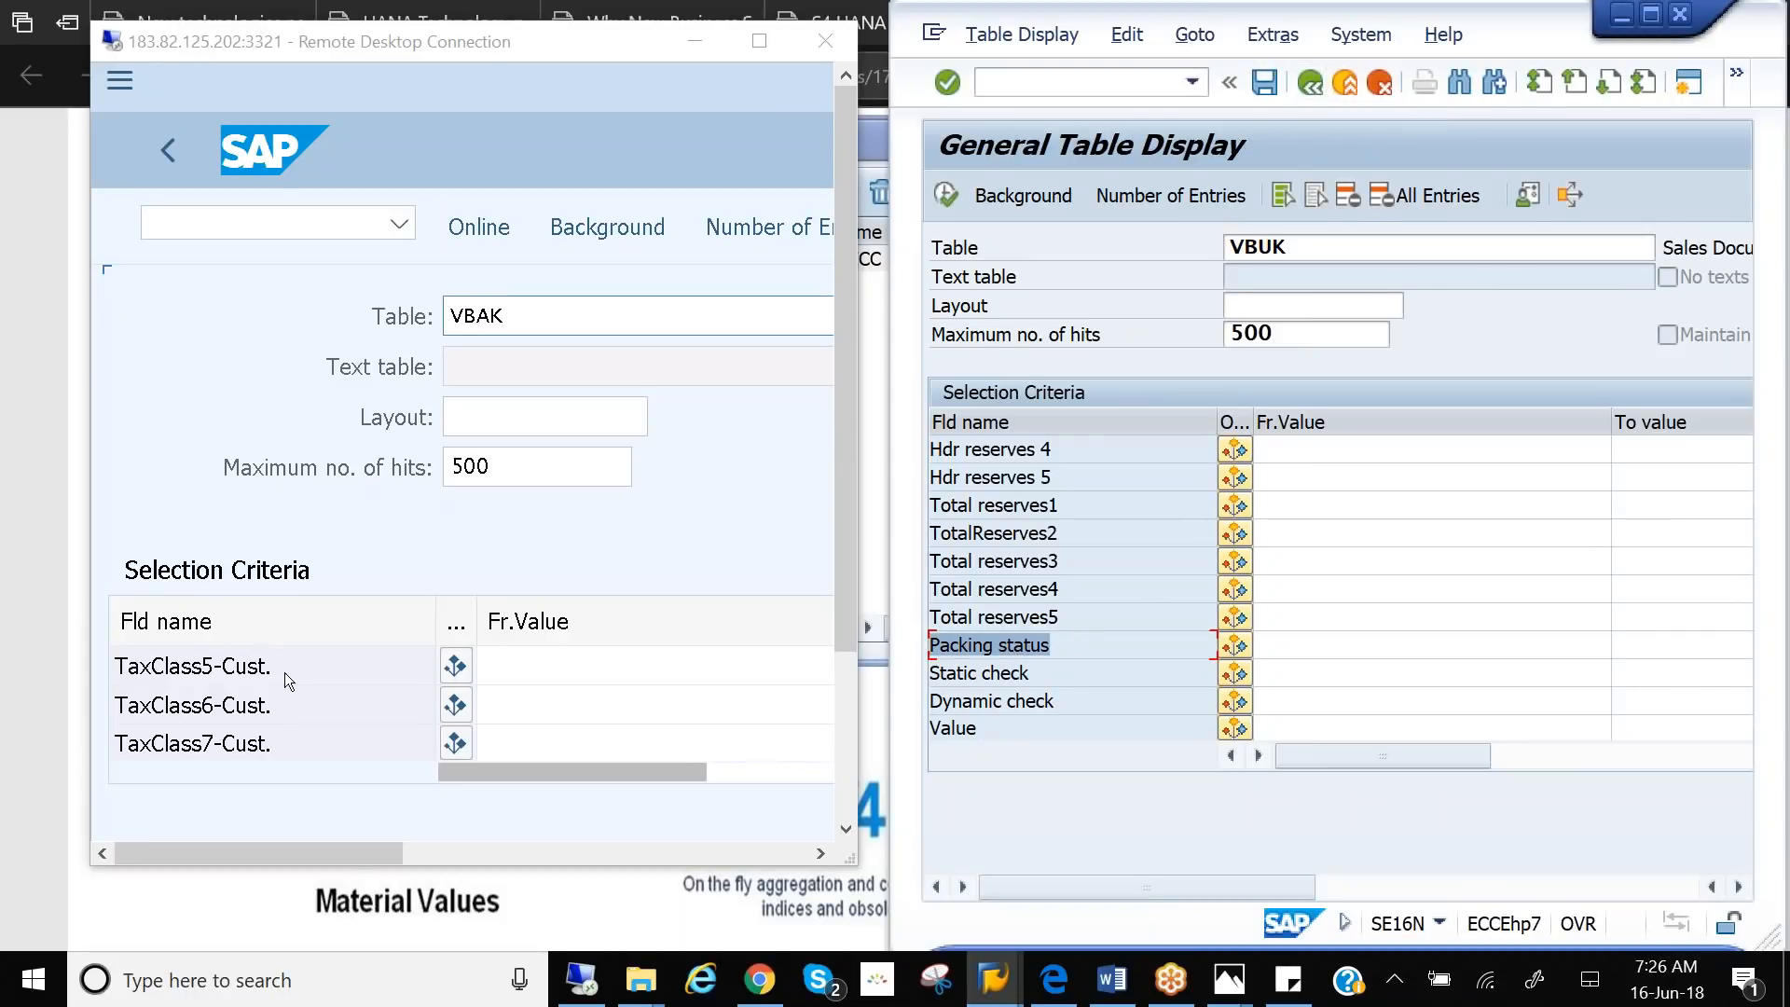
click(690, 533)
scroll(280, 704, down, 6)
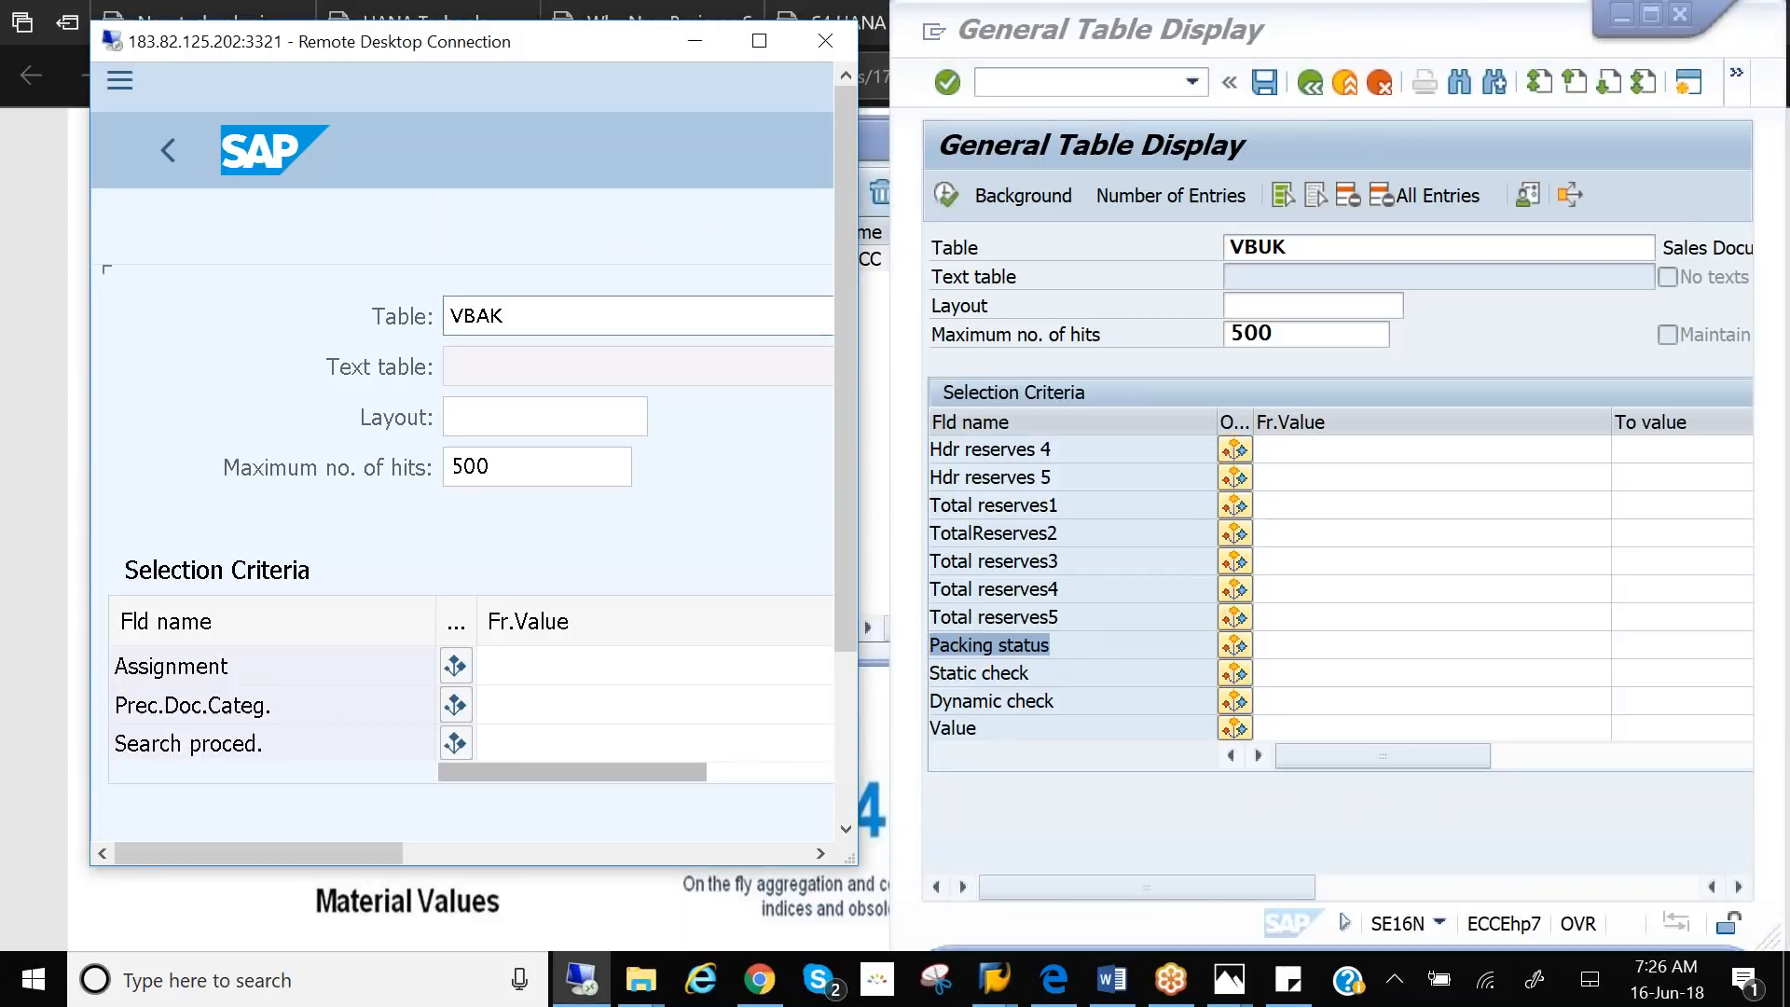
scroll(280, 704, down, 8)
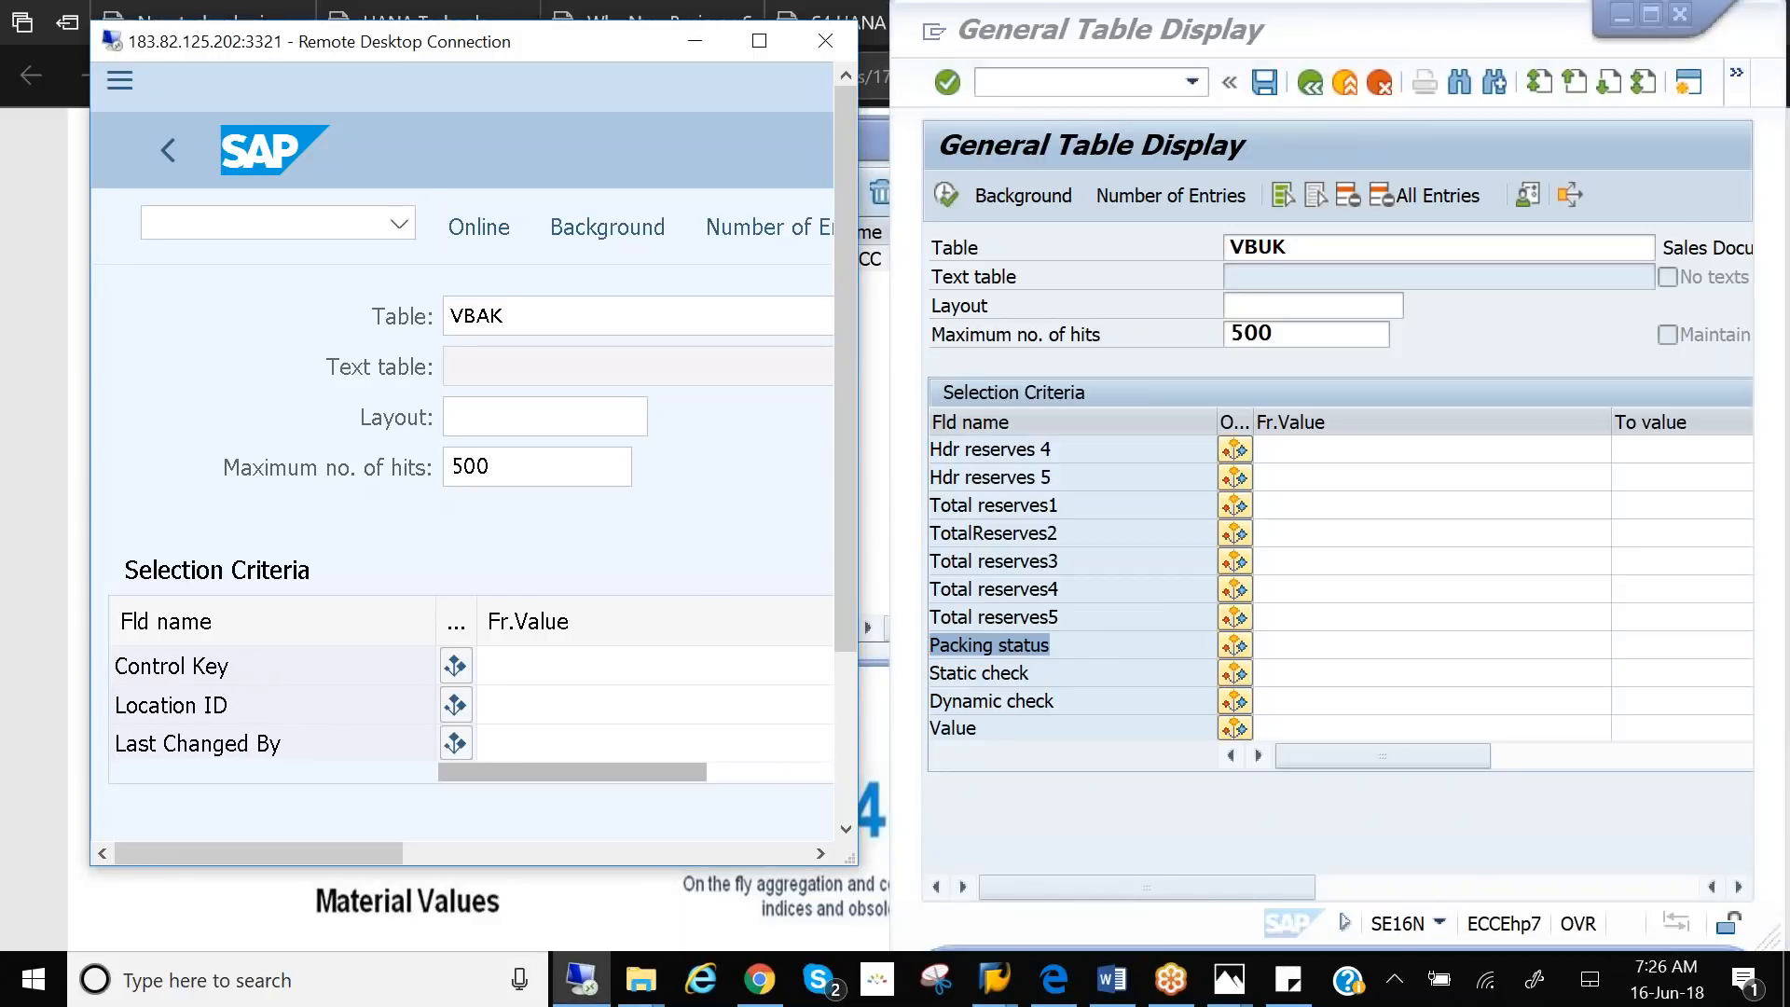
scroll(279, 704, down, 4)
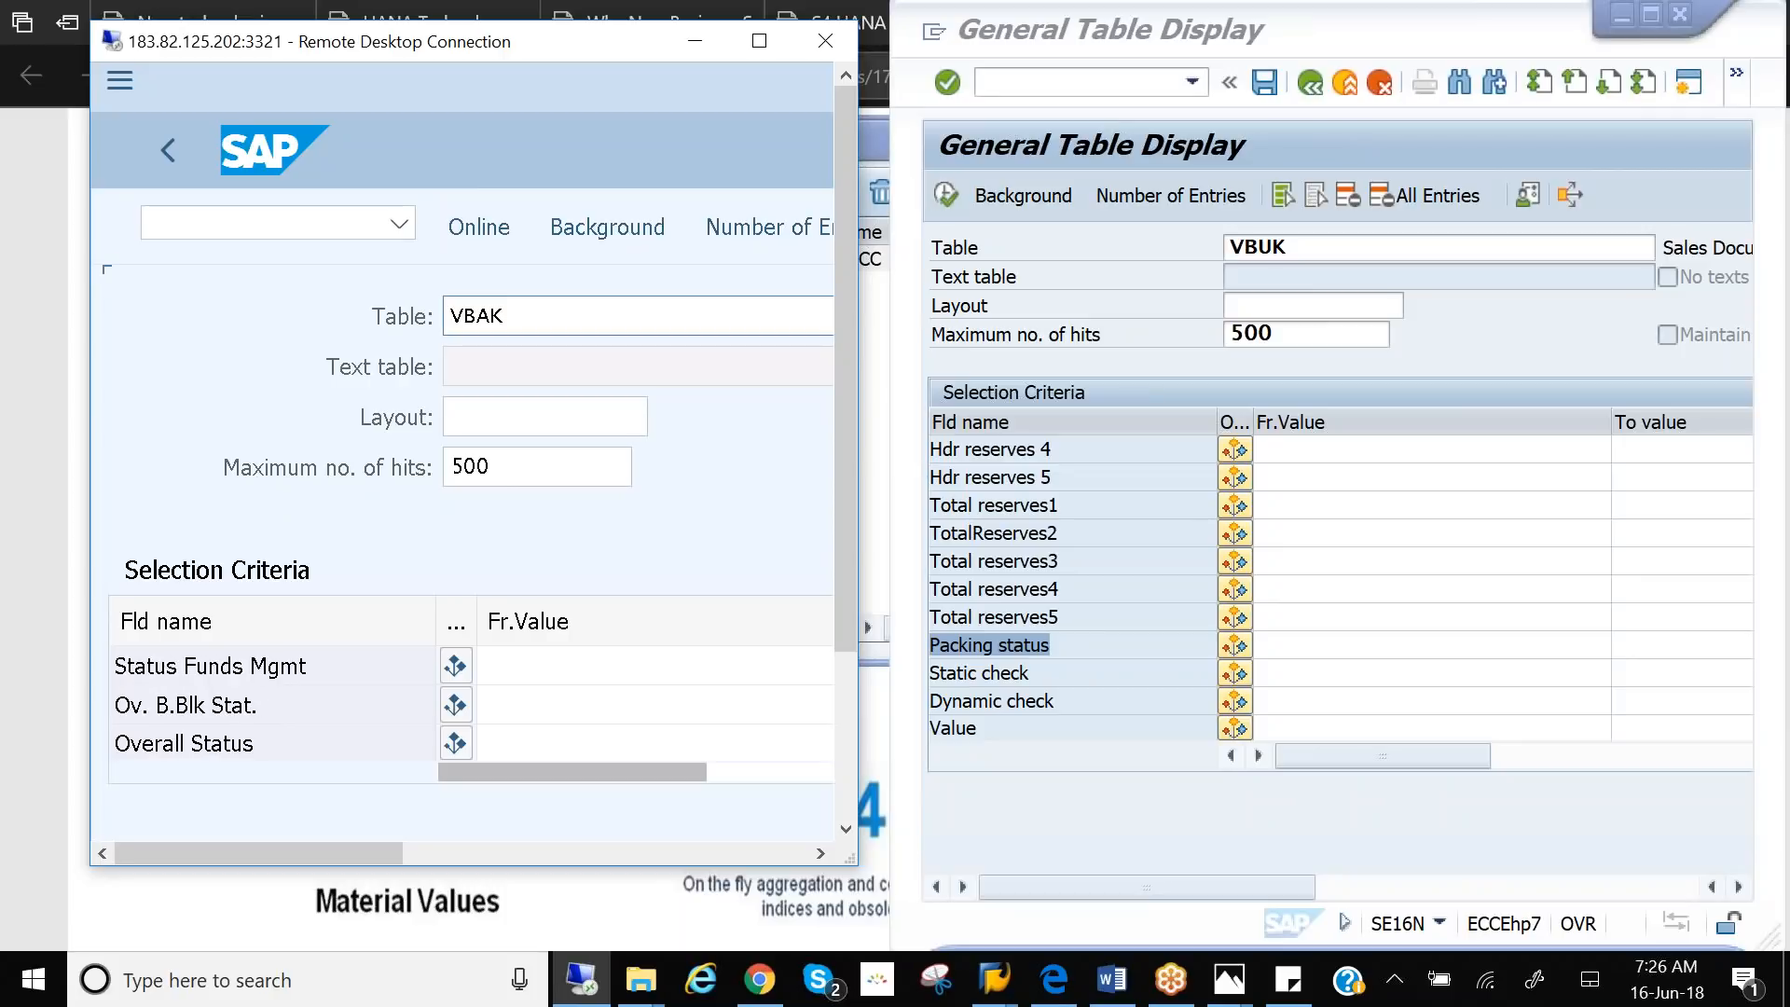
drag(284, 668, 110, 667)
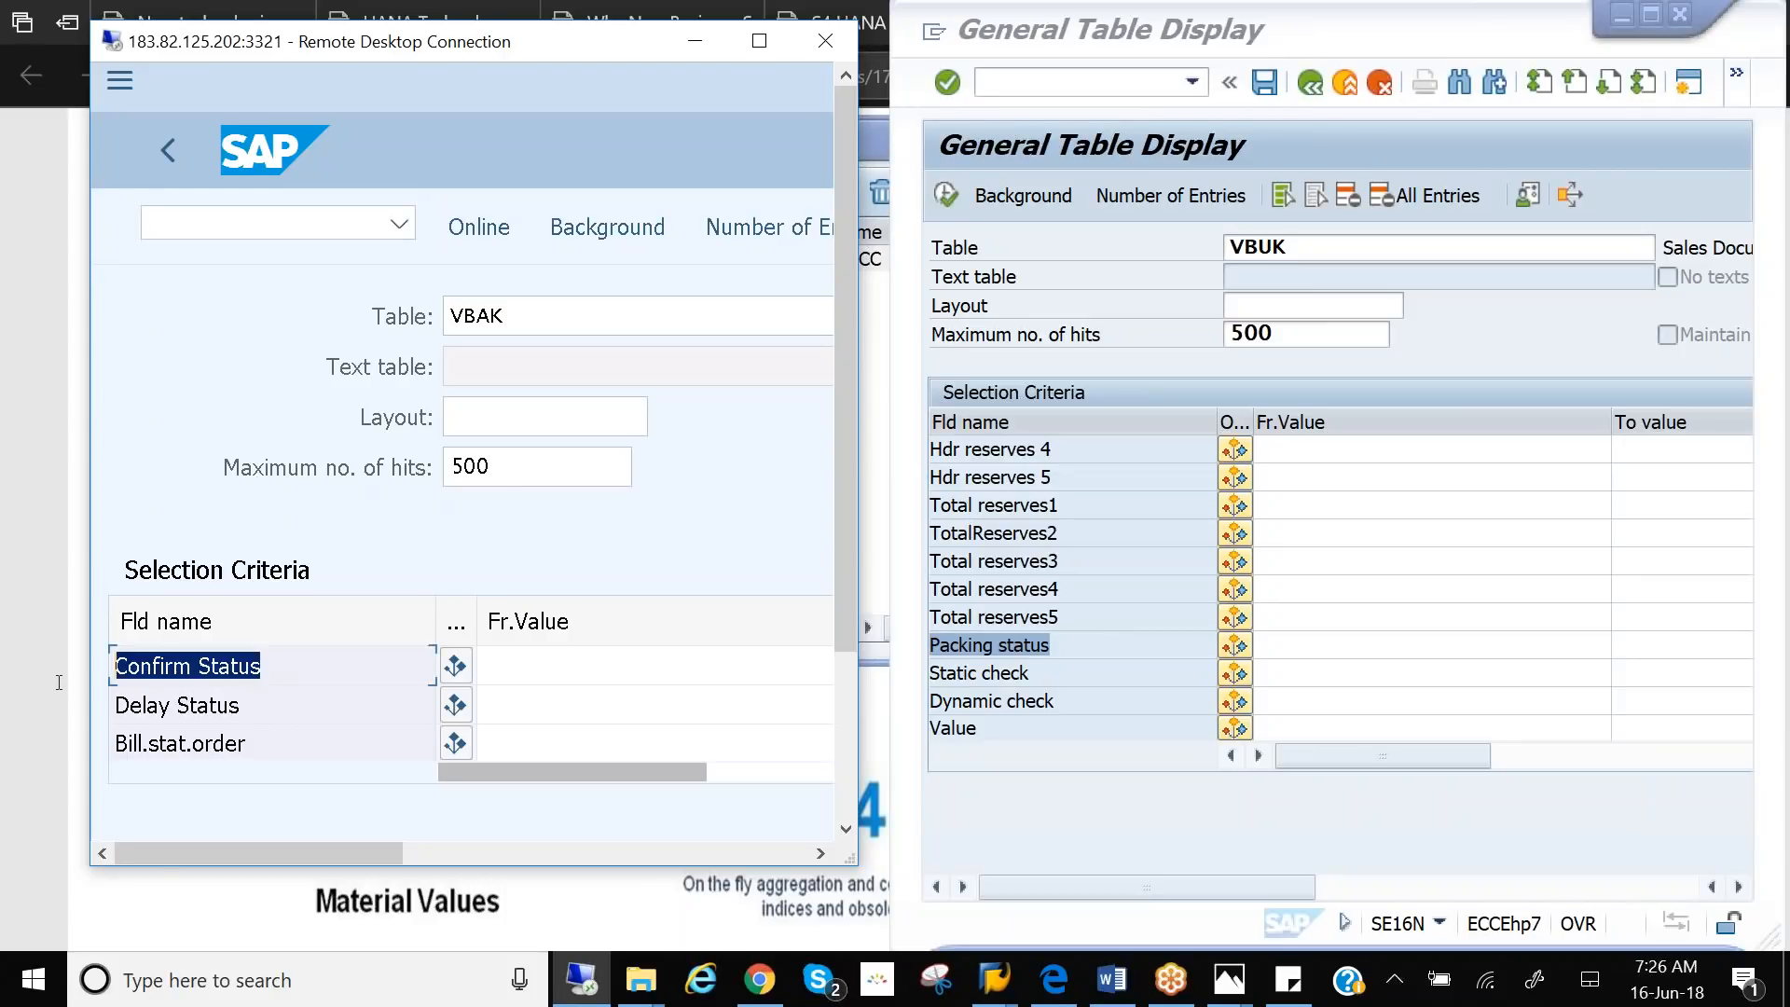
drag(262, 705, 110, 705)
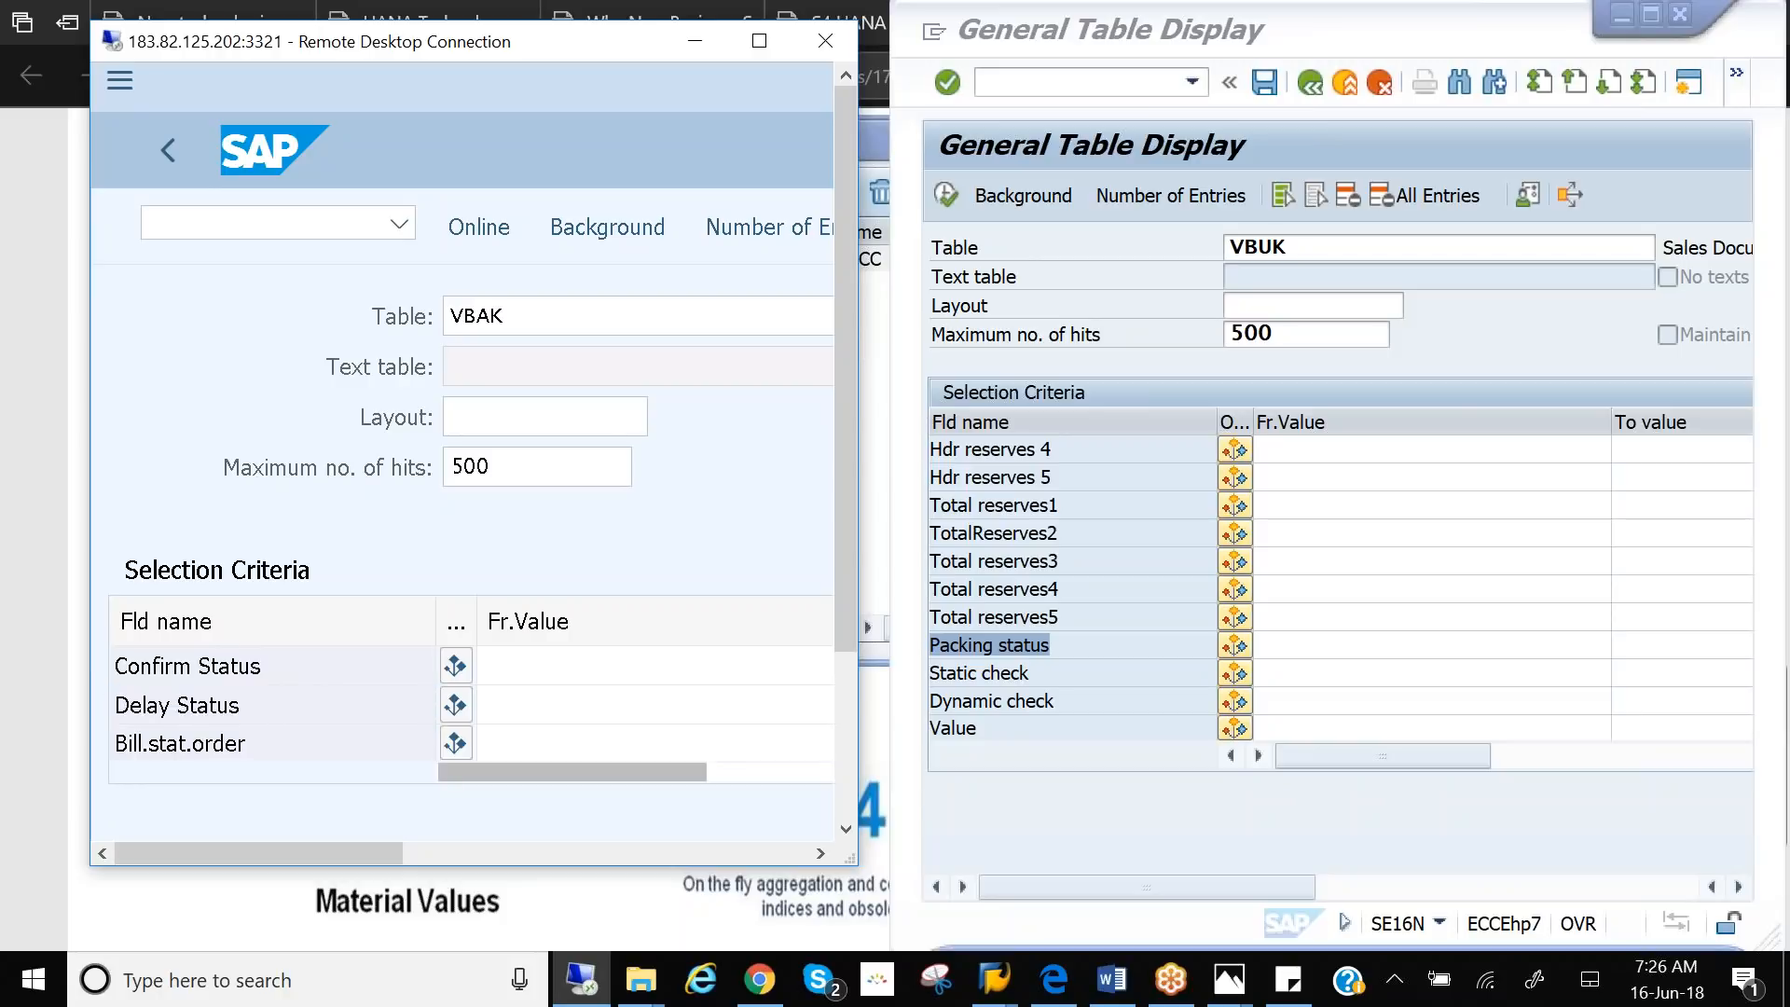
scroll(110, 705, down, 1)
scroll(280, 704, down, 1)
drag(282, 680, 73, 697)
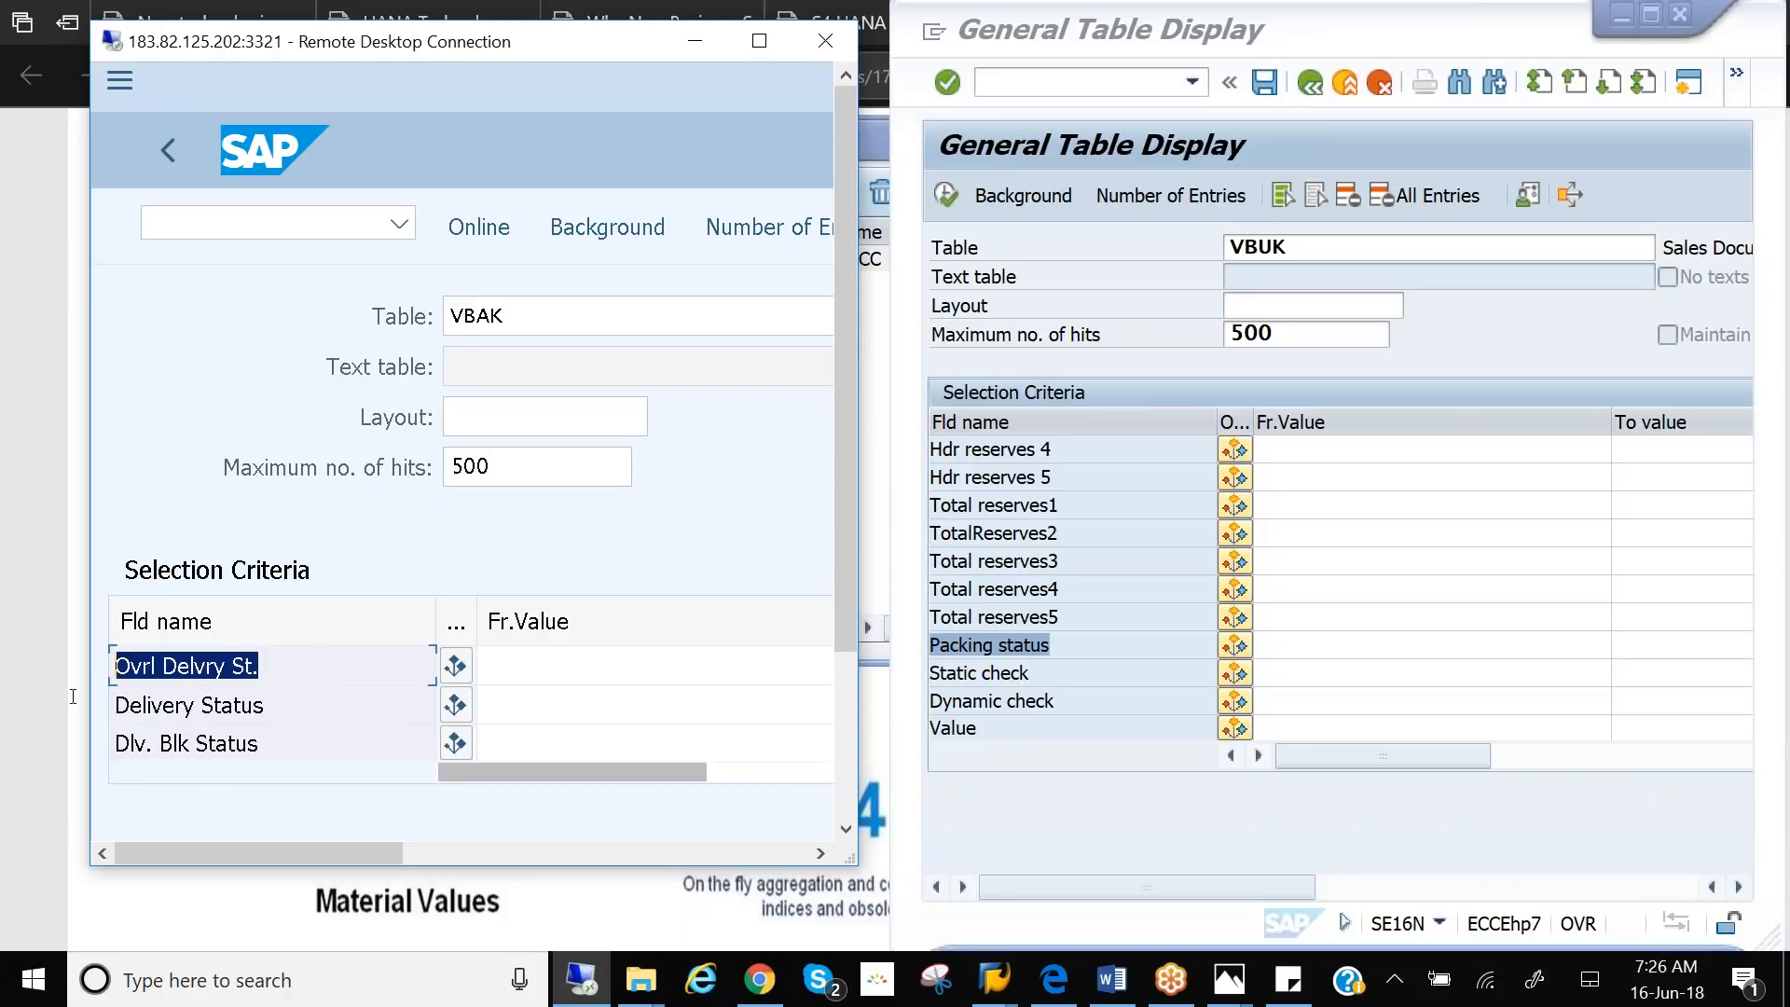
- Change the table in ECC to VBAK and examine its selection fields through to the credit fields for comparison
drag(1311, 246, 1185, 259)
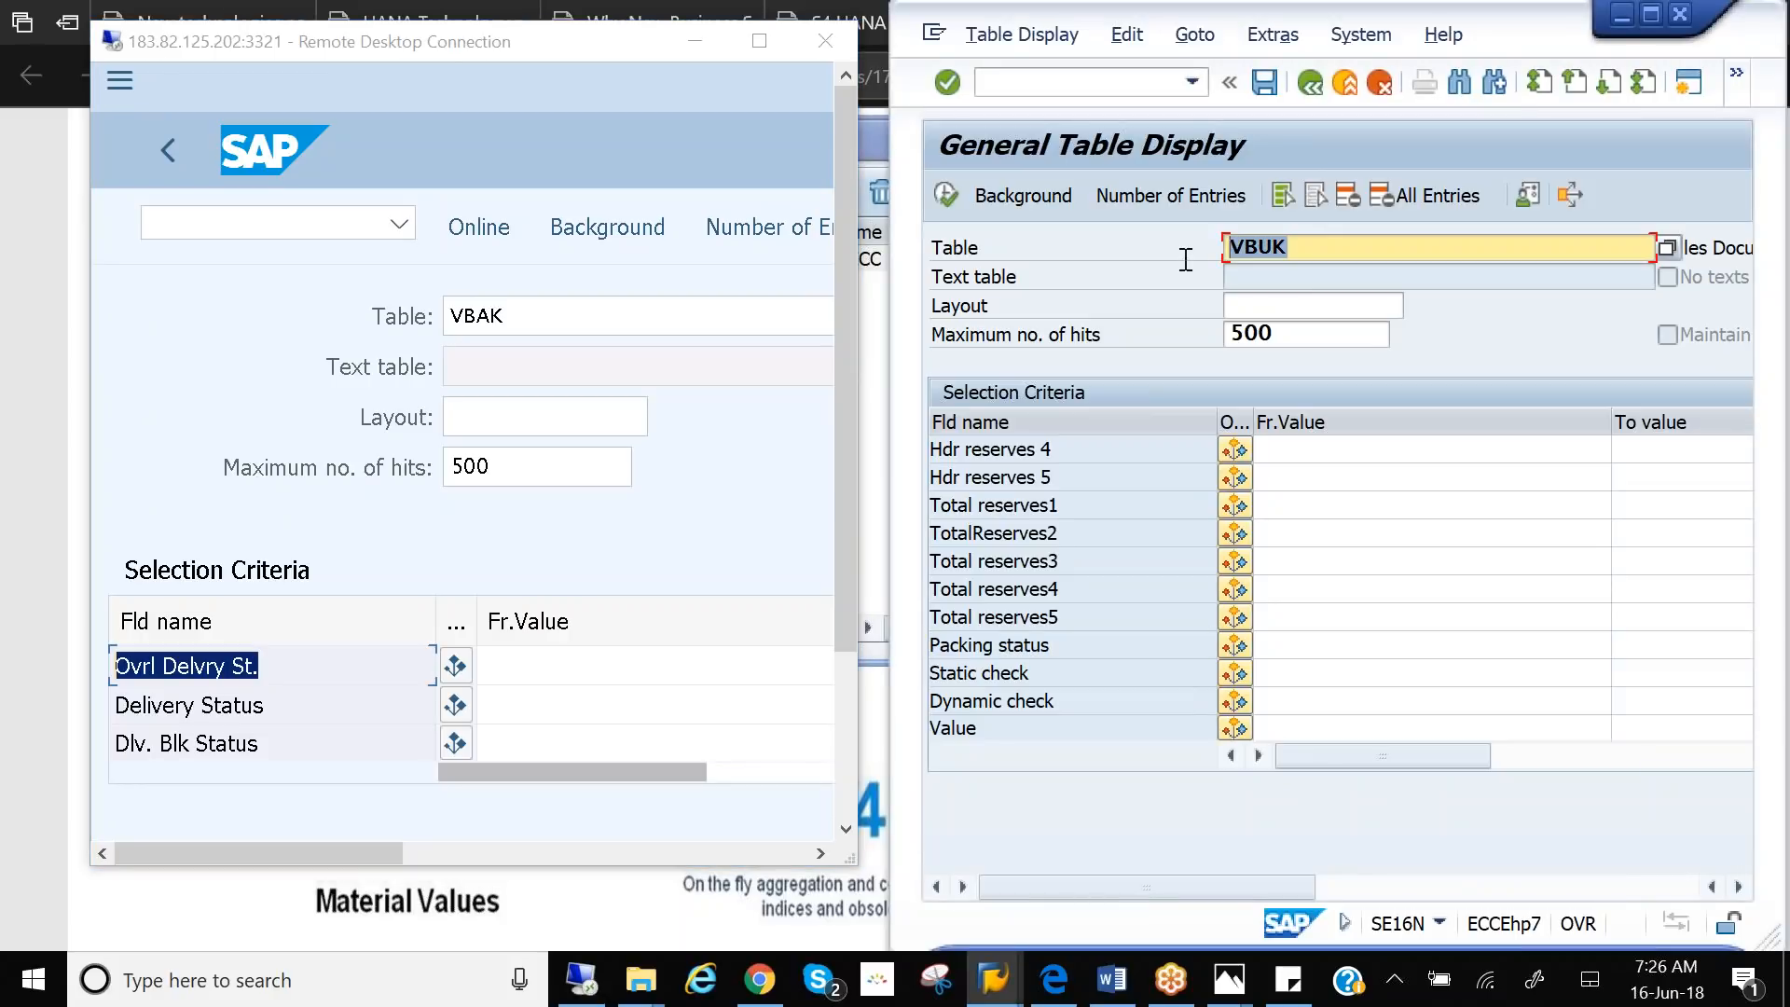
text(vbak)
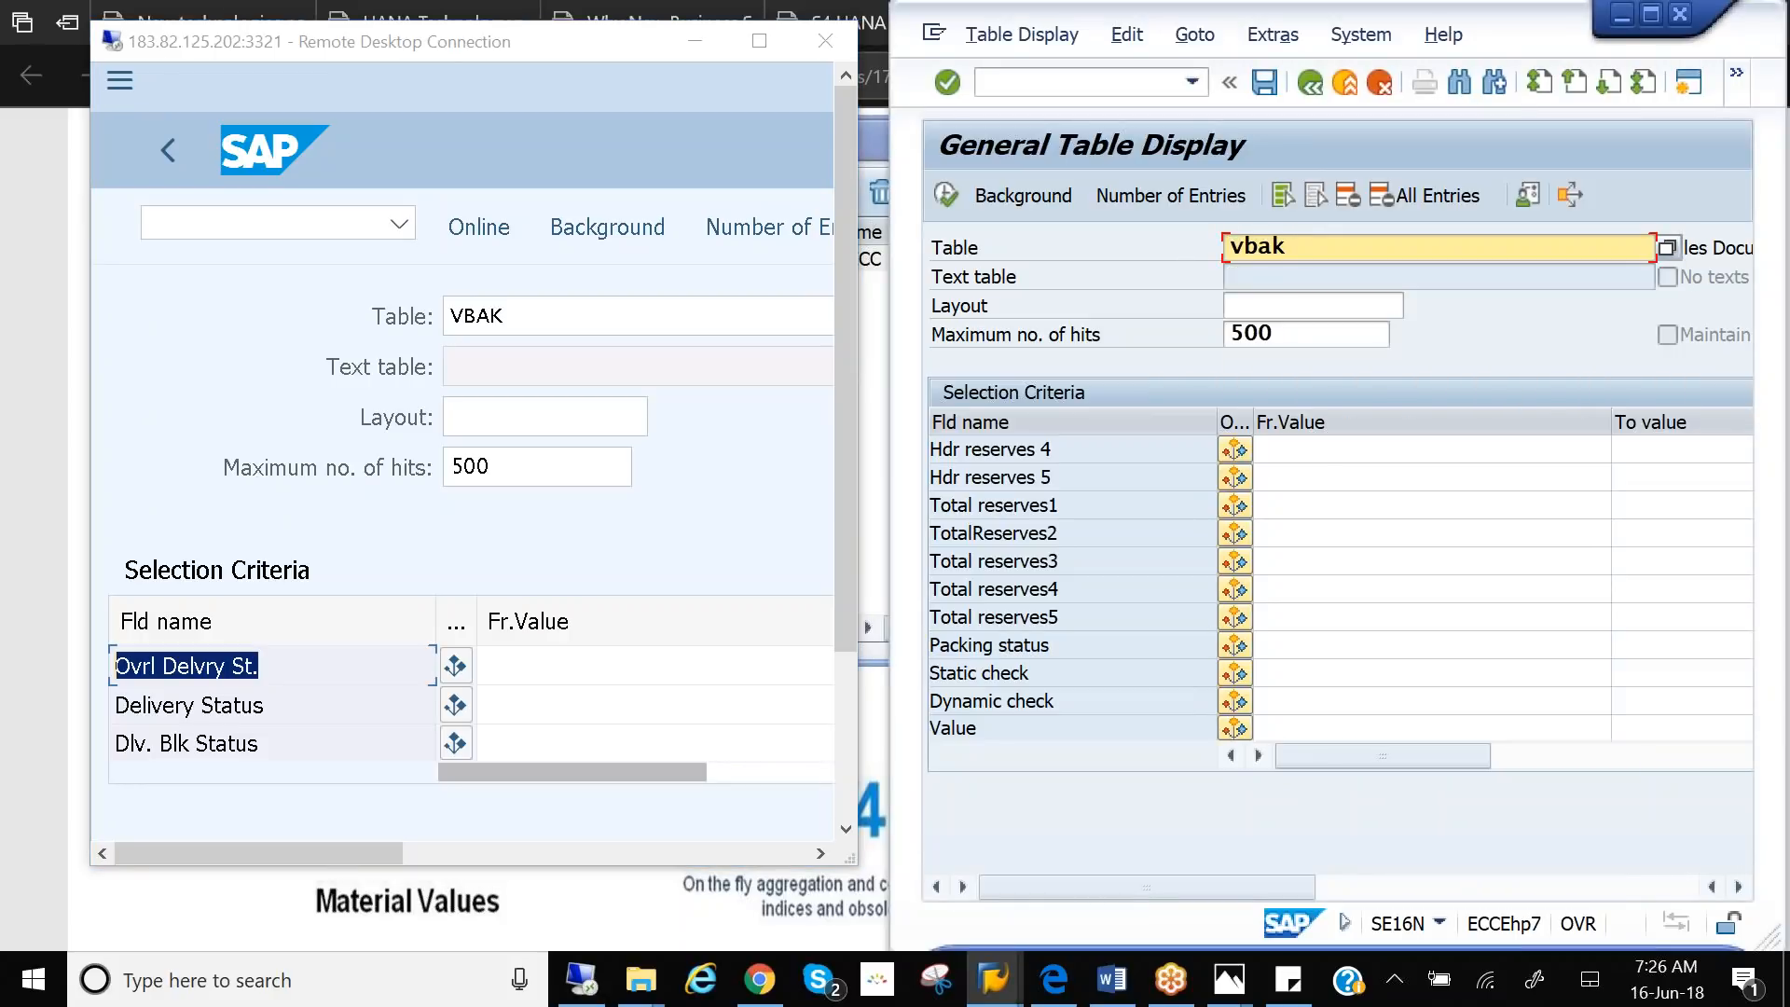
key(Return)
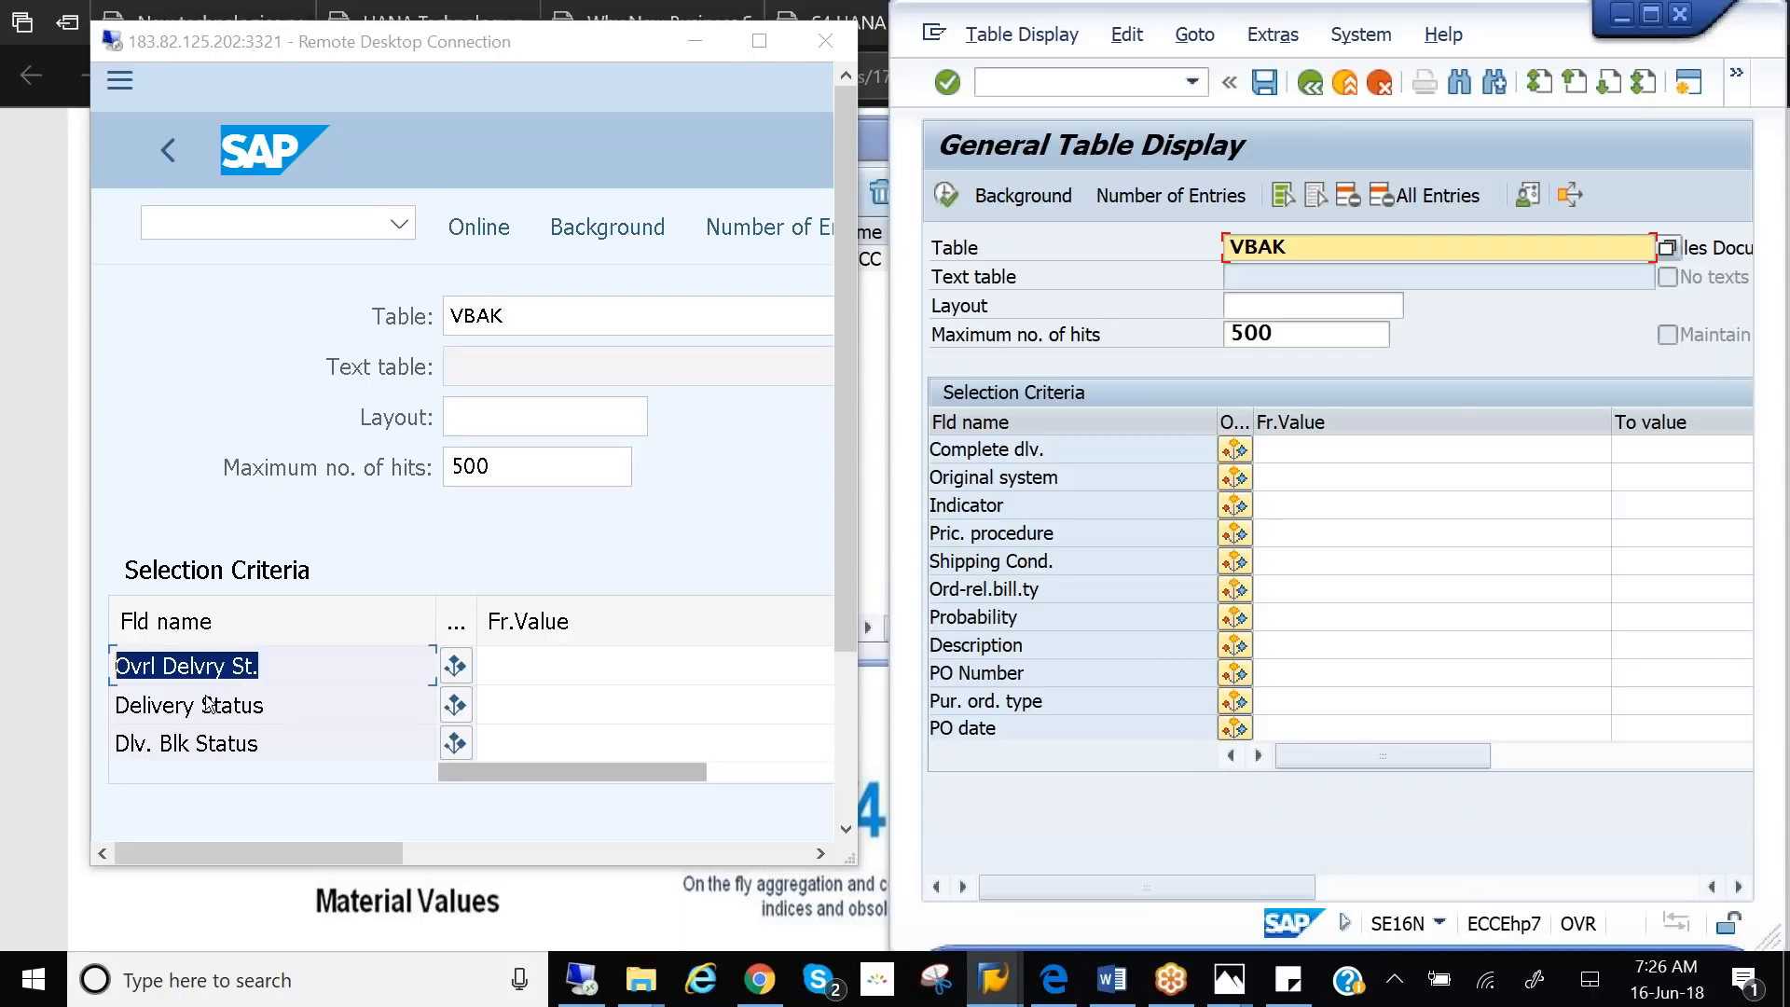
double_click(1291, 244)
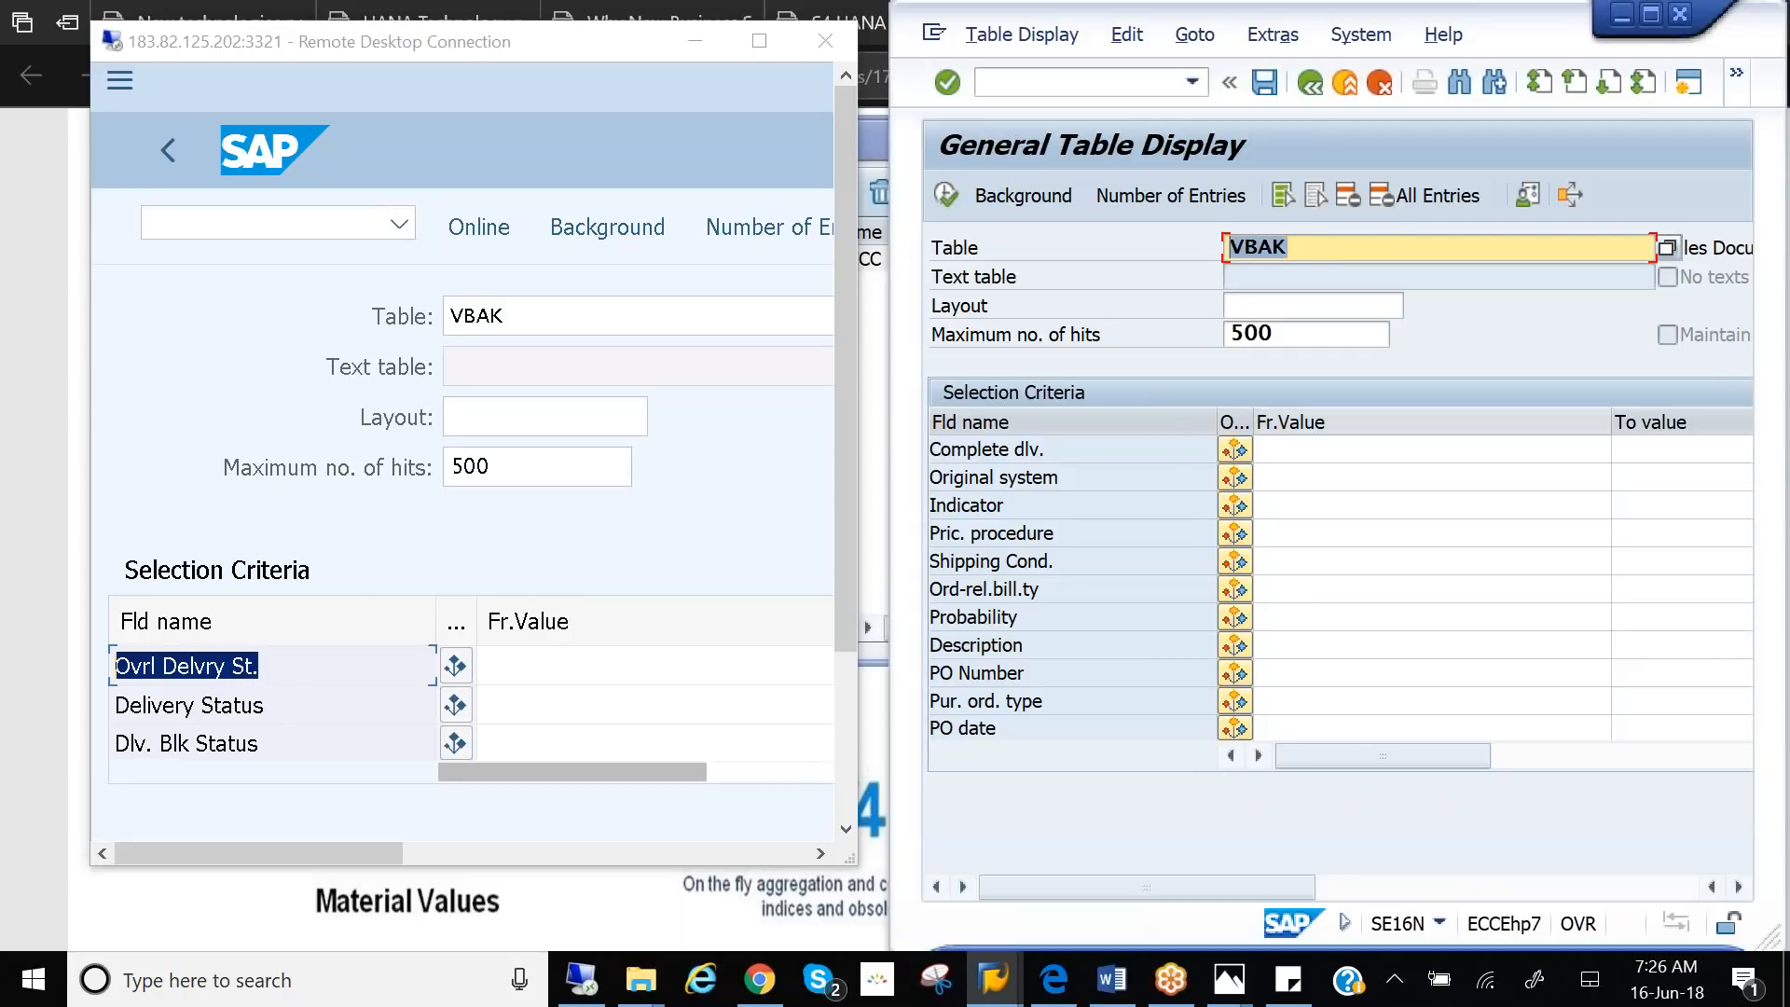
scroll(1094, 588, down, 3)
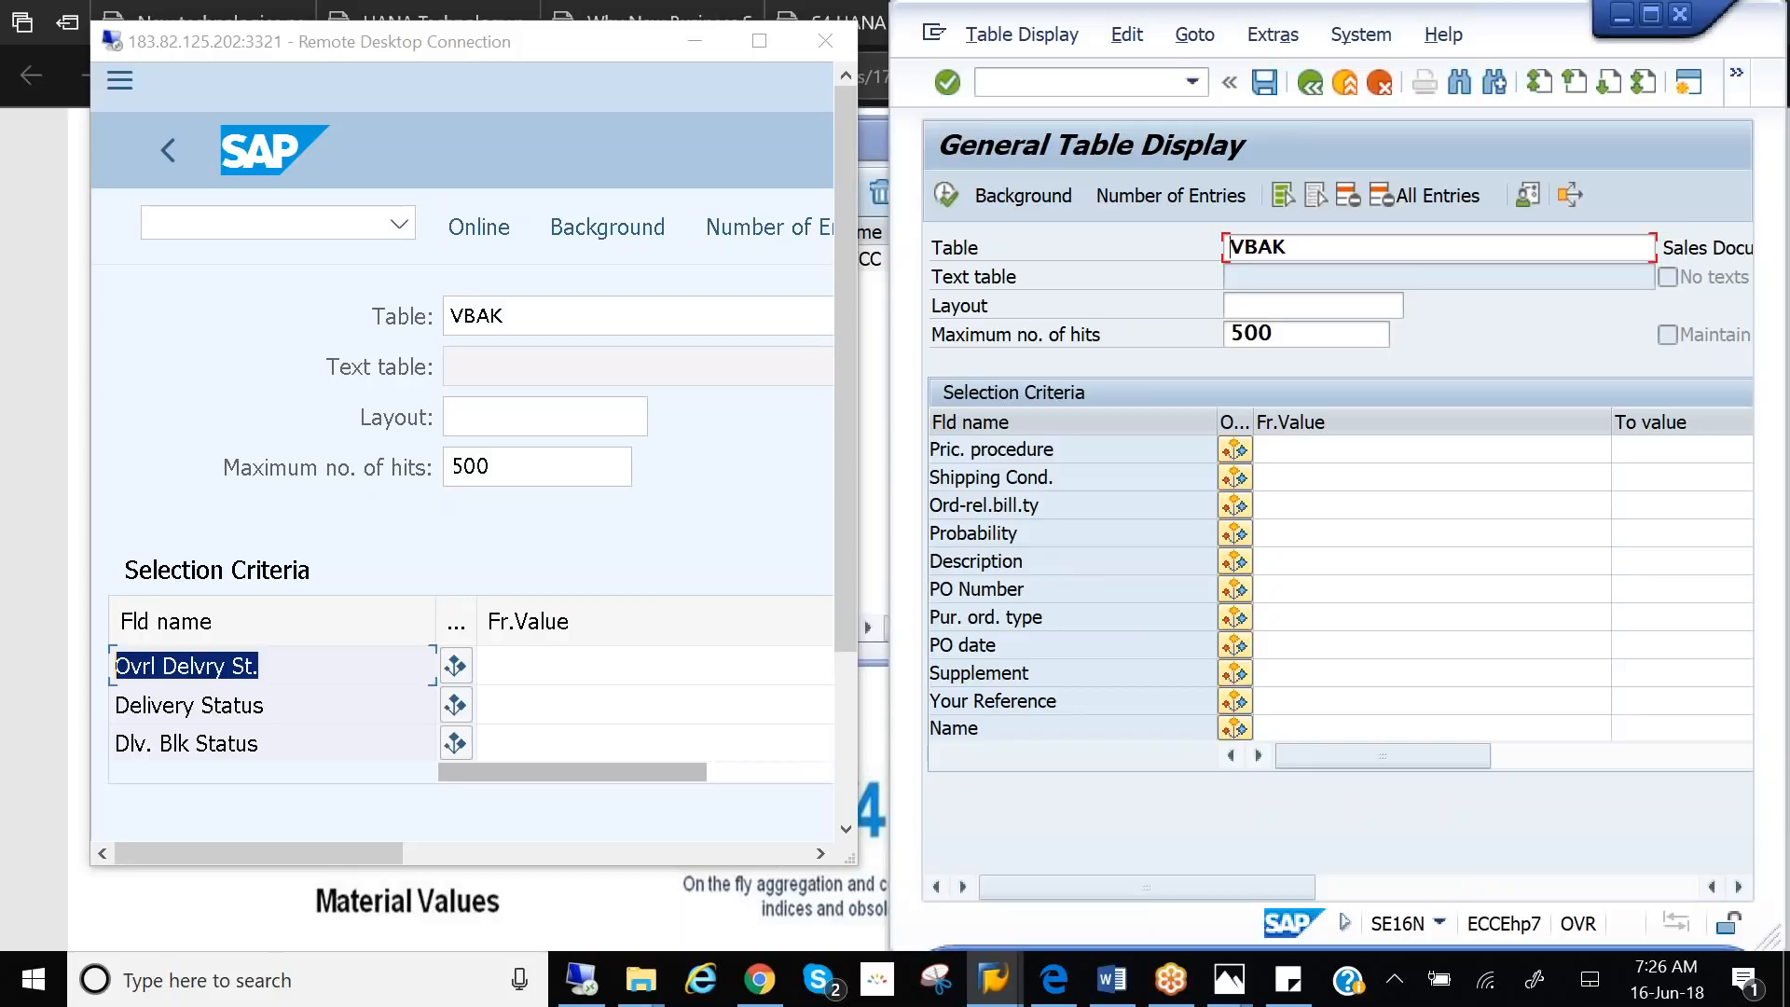
scroll(1094, 588, down, 4)
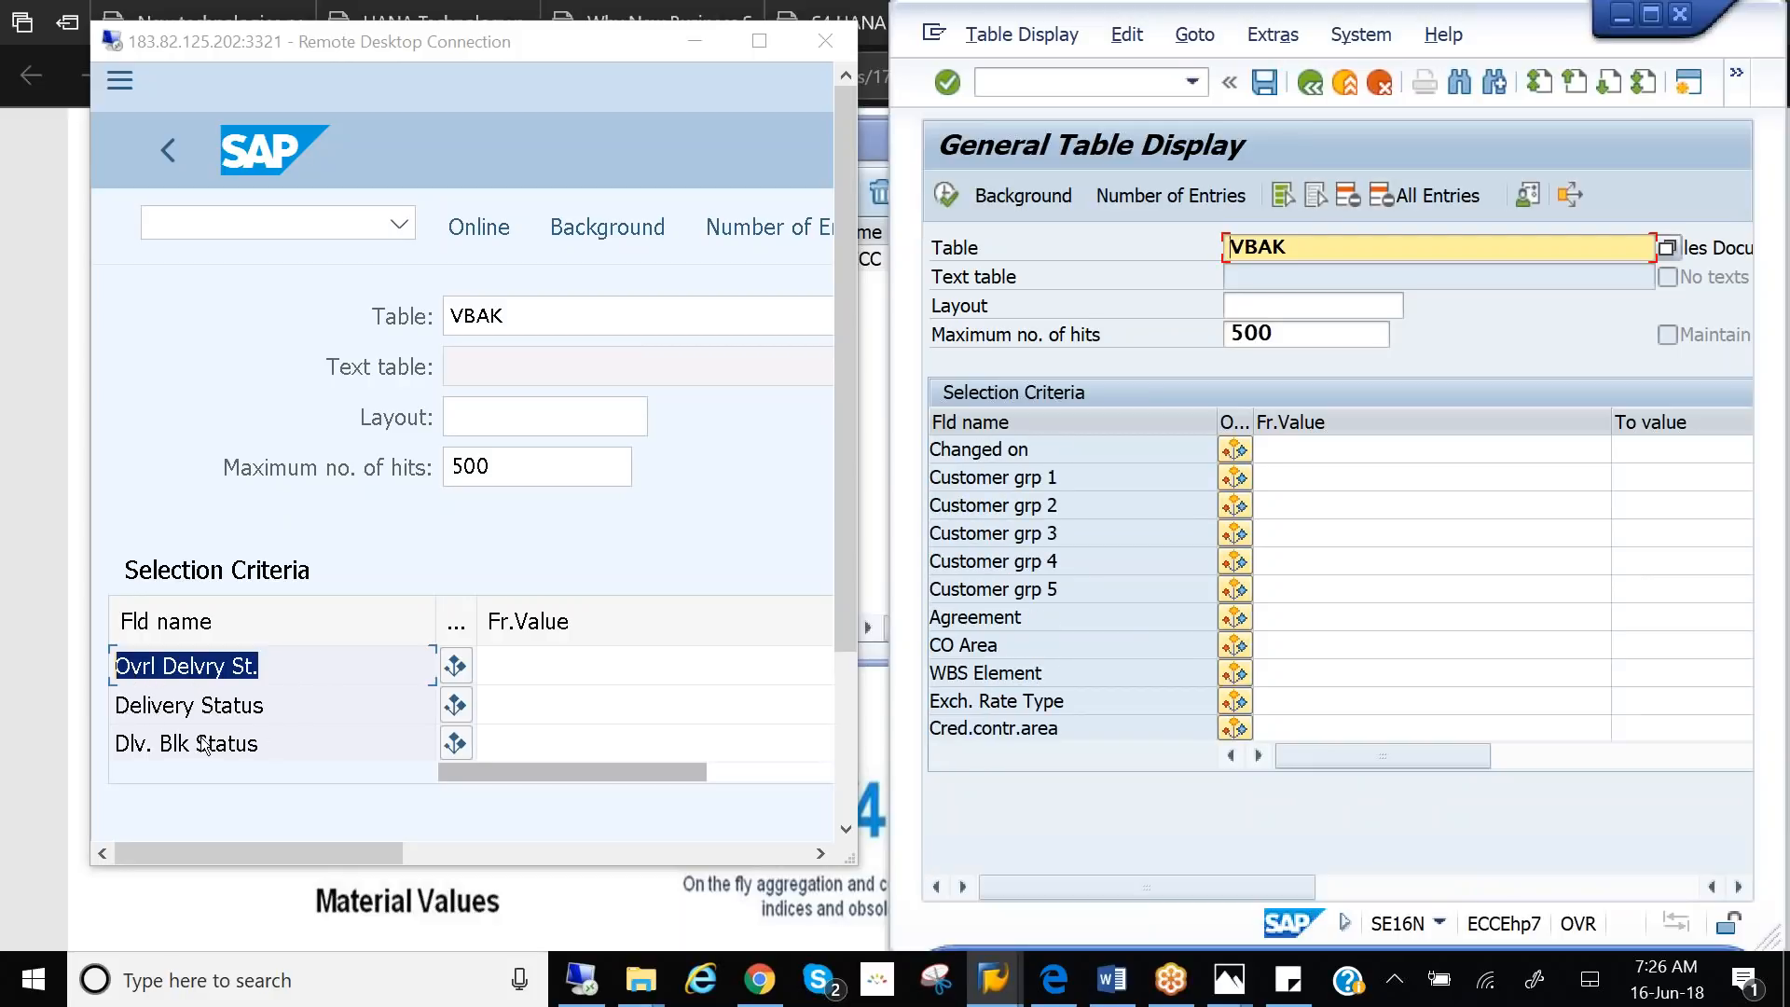
scroll(1095, 588, down, 3)
scroll(1066, 485, down, 1)
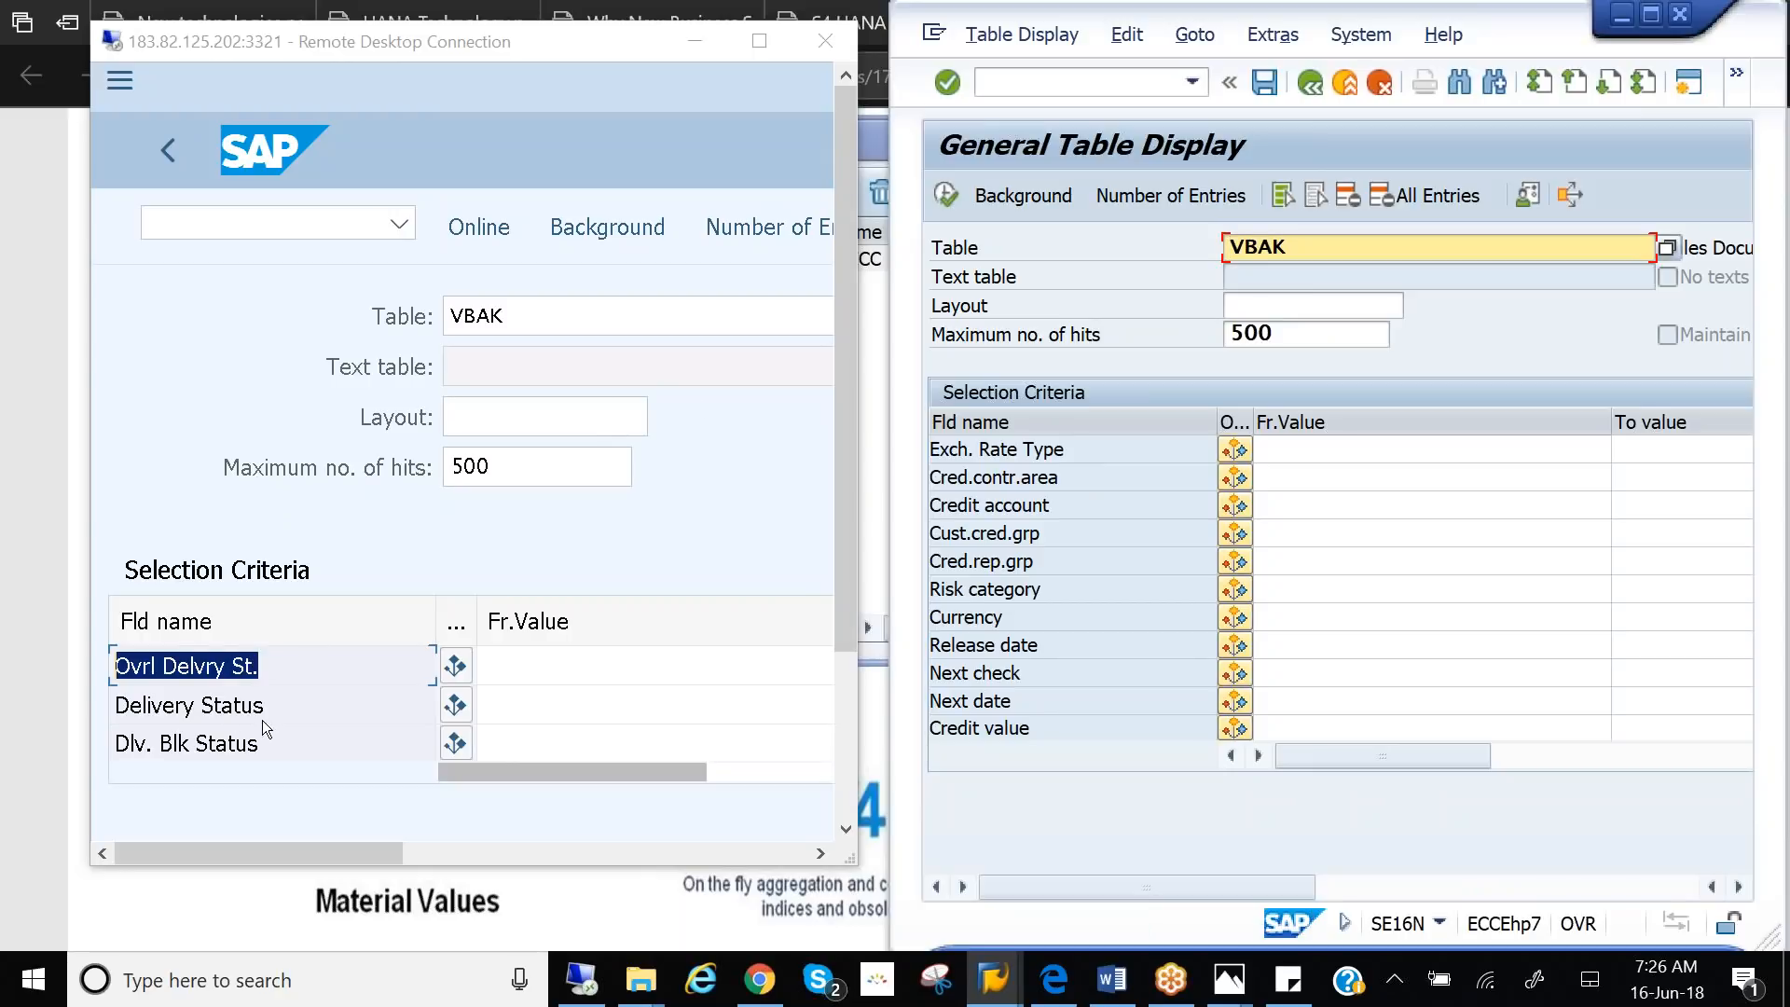
click(540, 315)
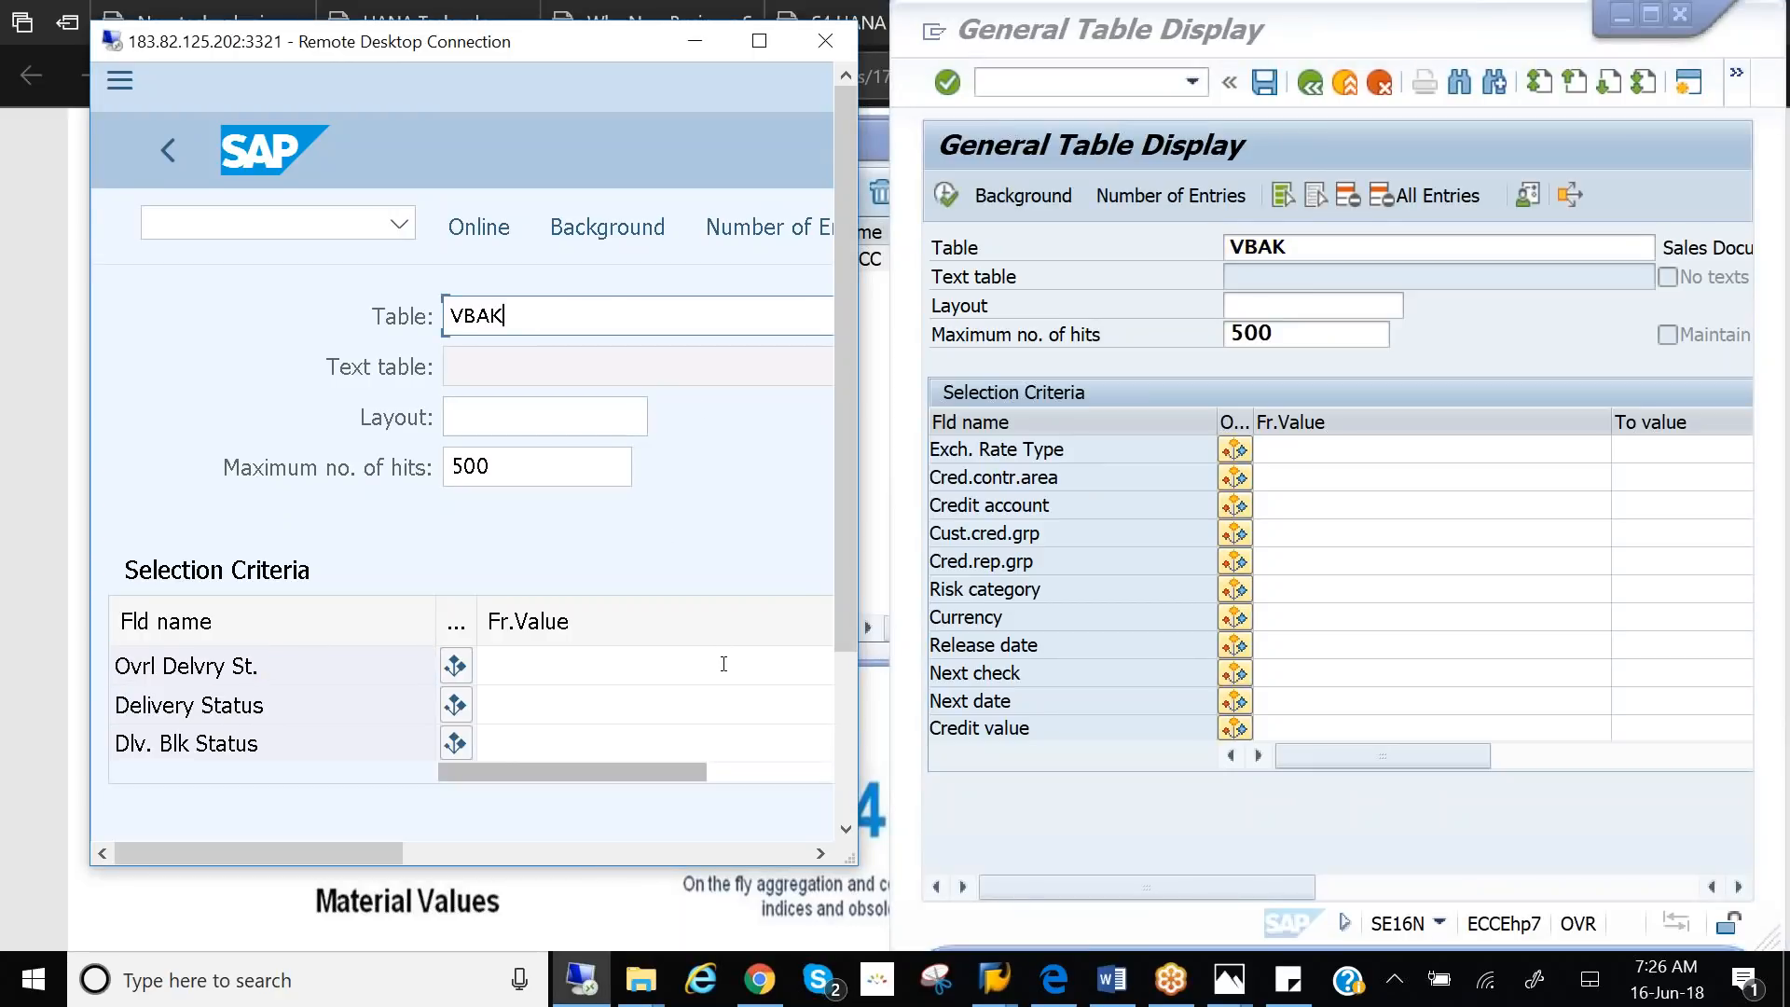
click(1306, 245)
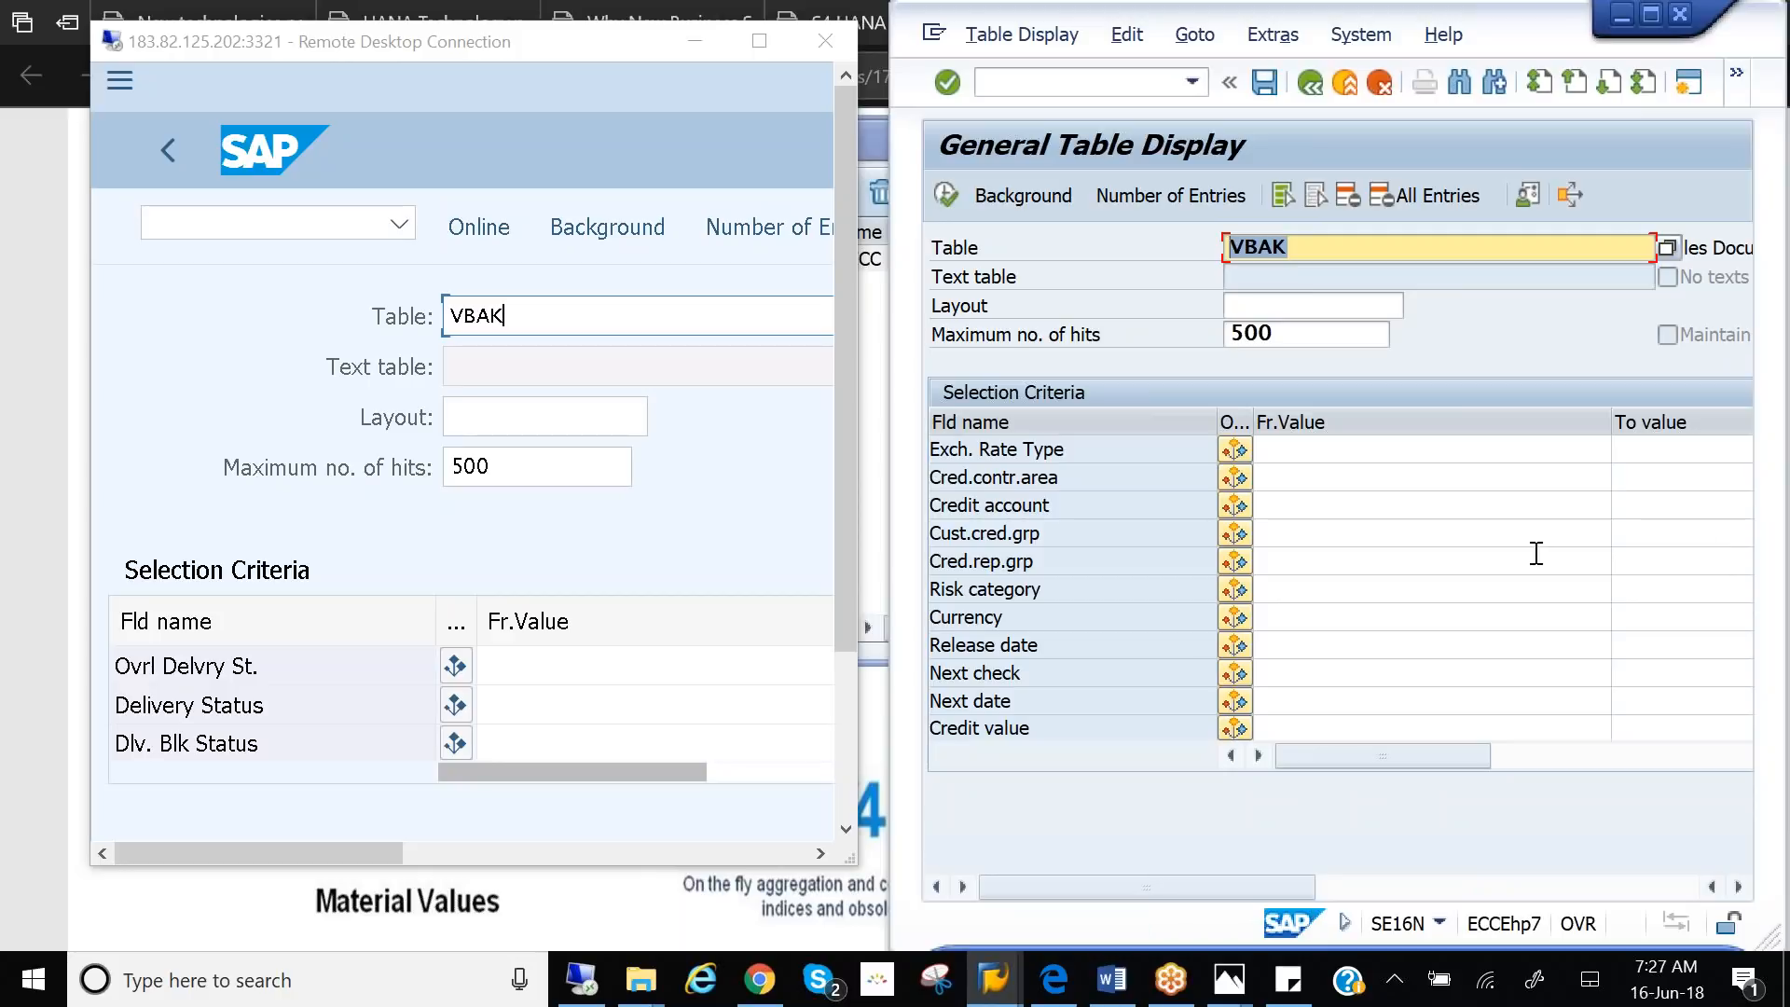
key(F8)
click(1676, 66)
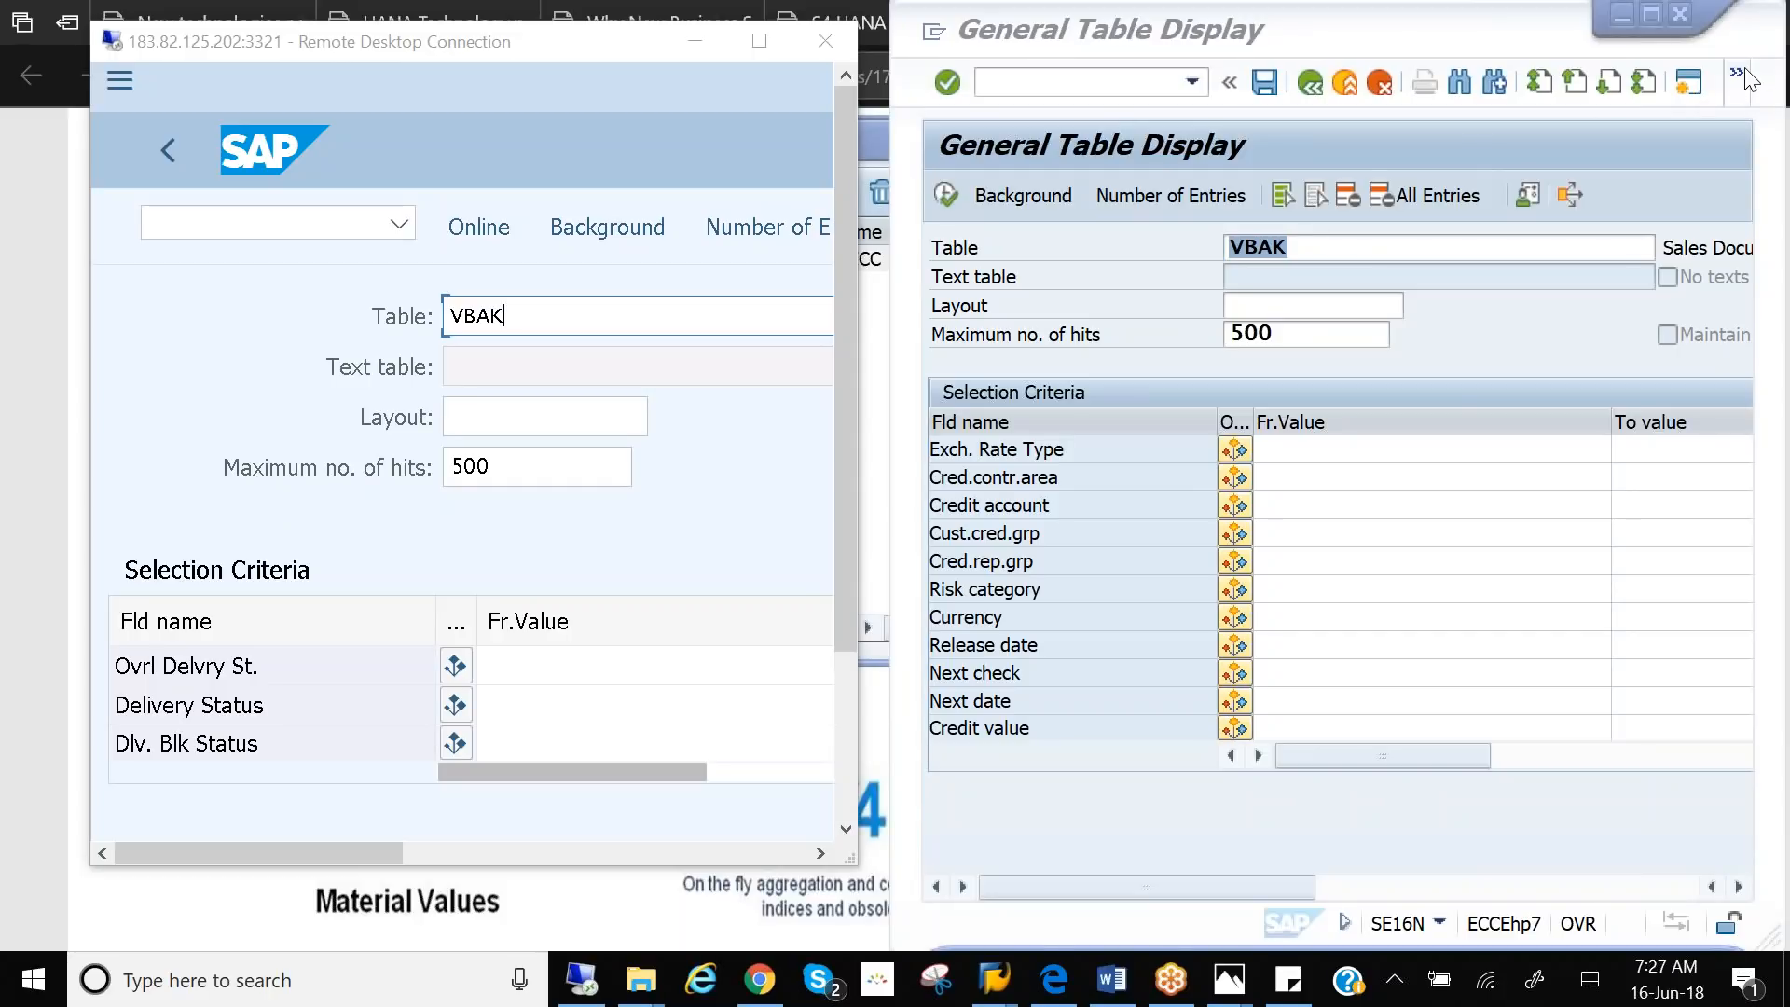
- Change the table in the ECC system to VBUK and display its entries
click(1284, 244)
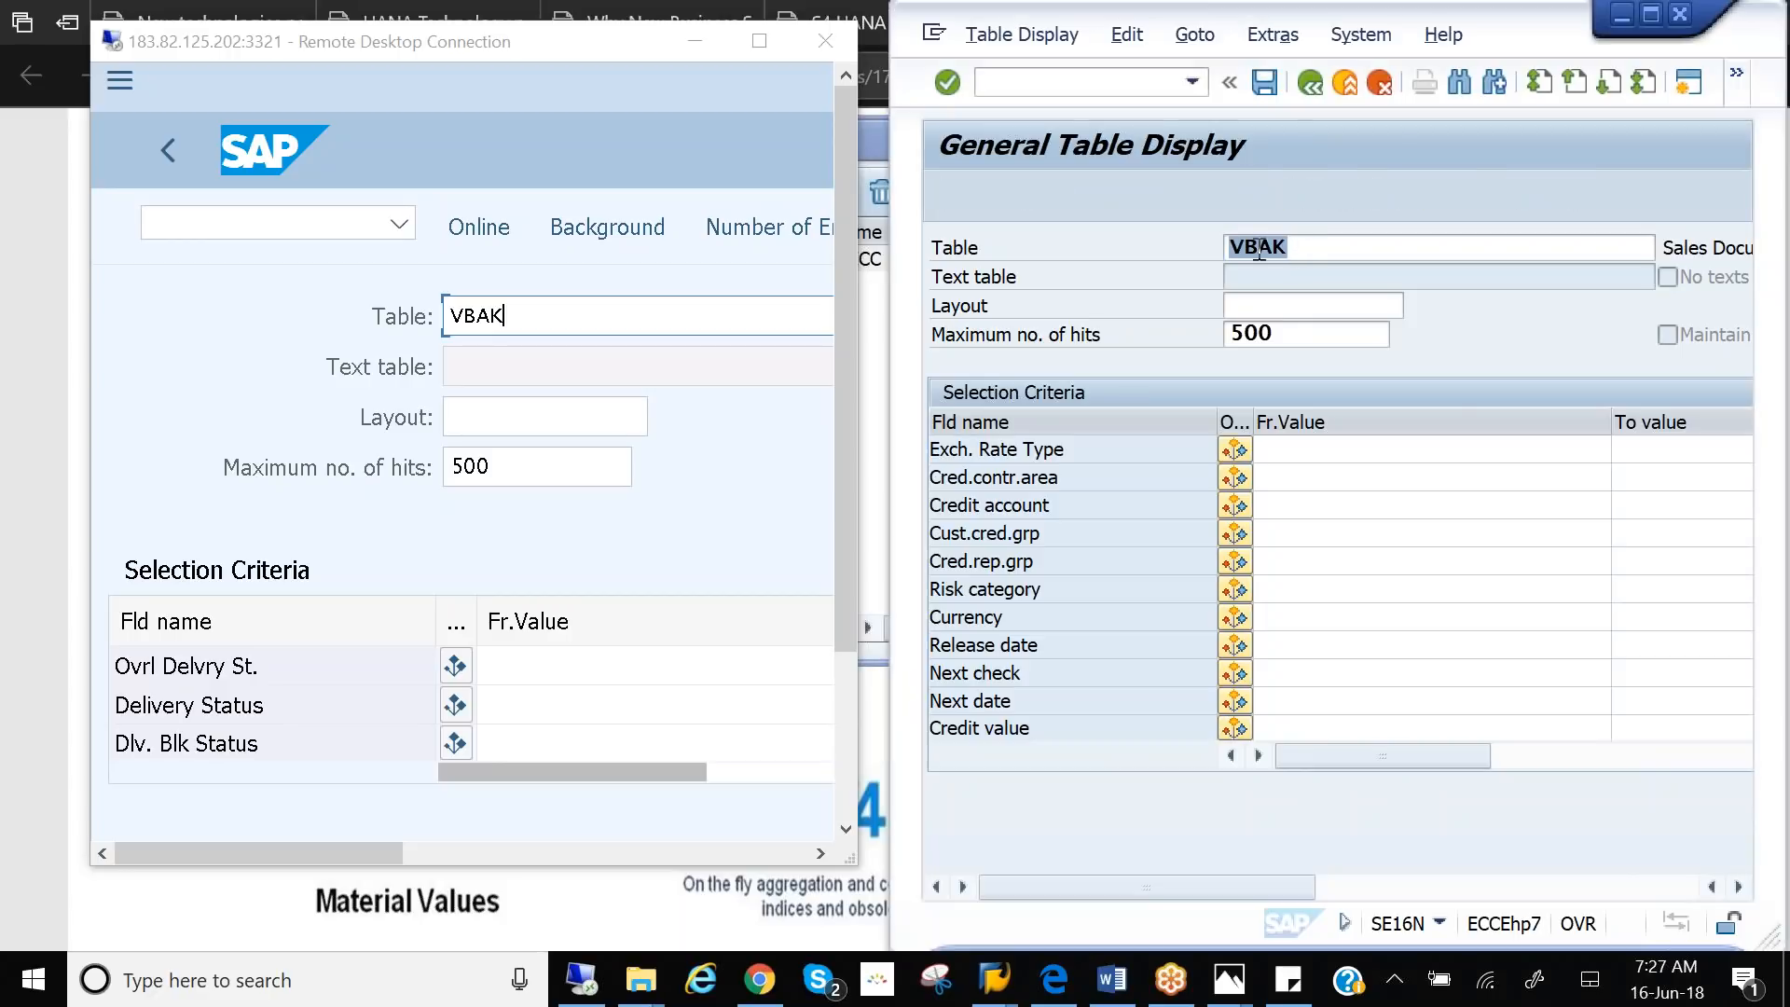
text(v)
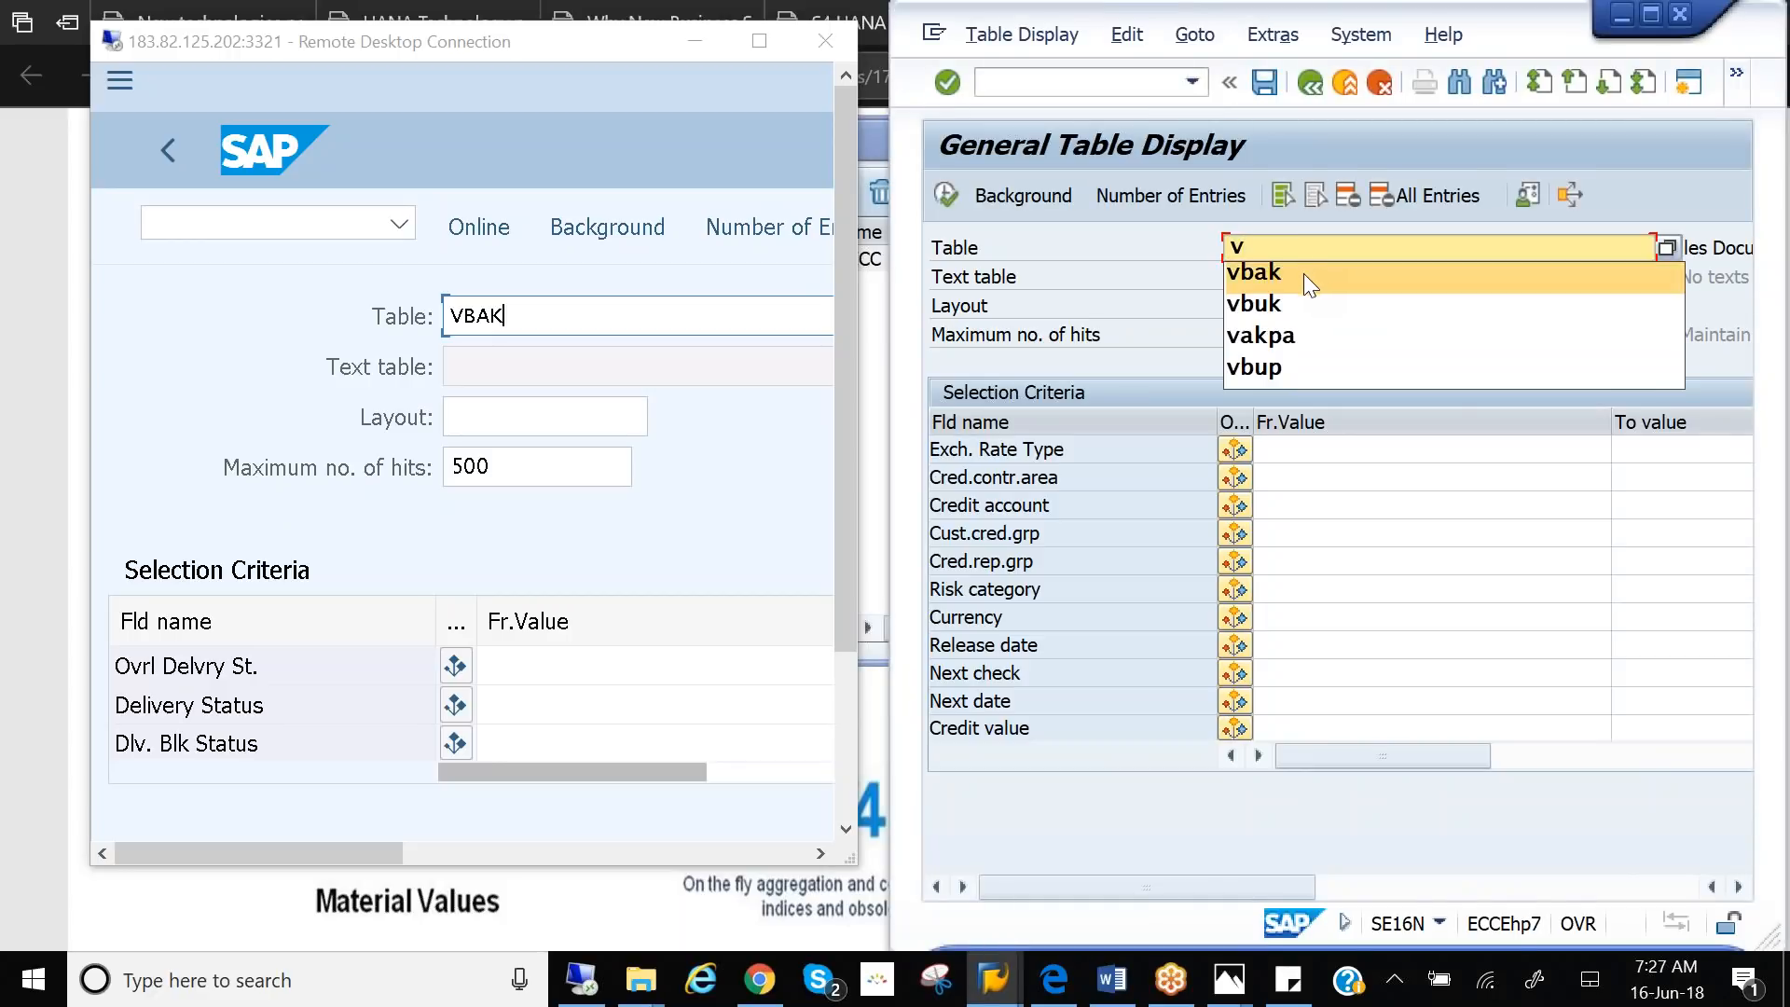
click(1284, 304)
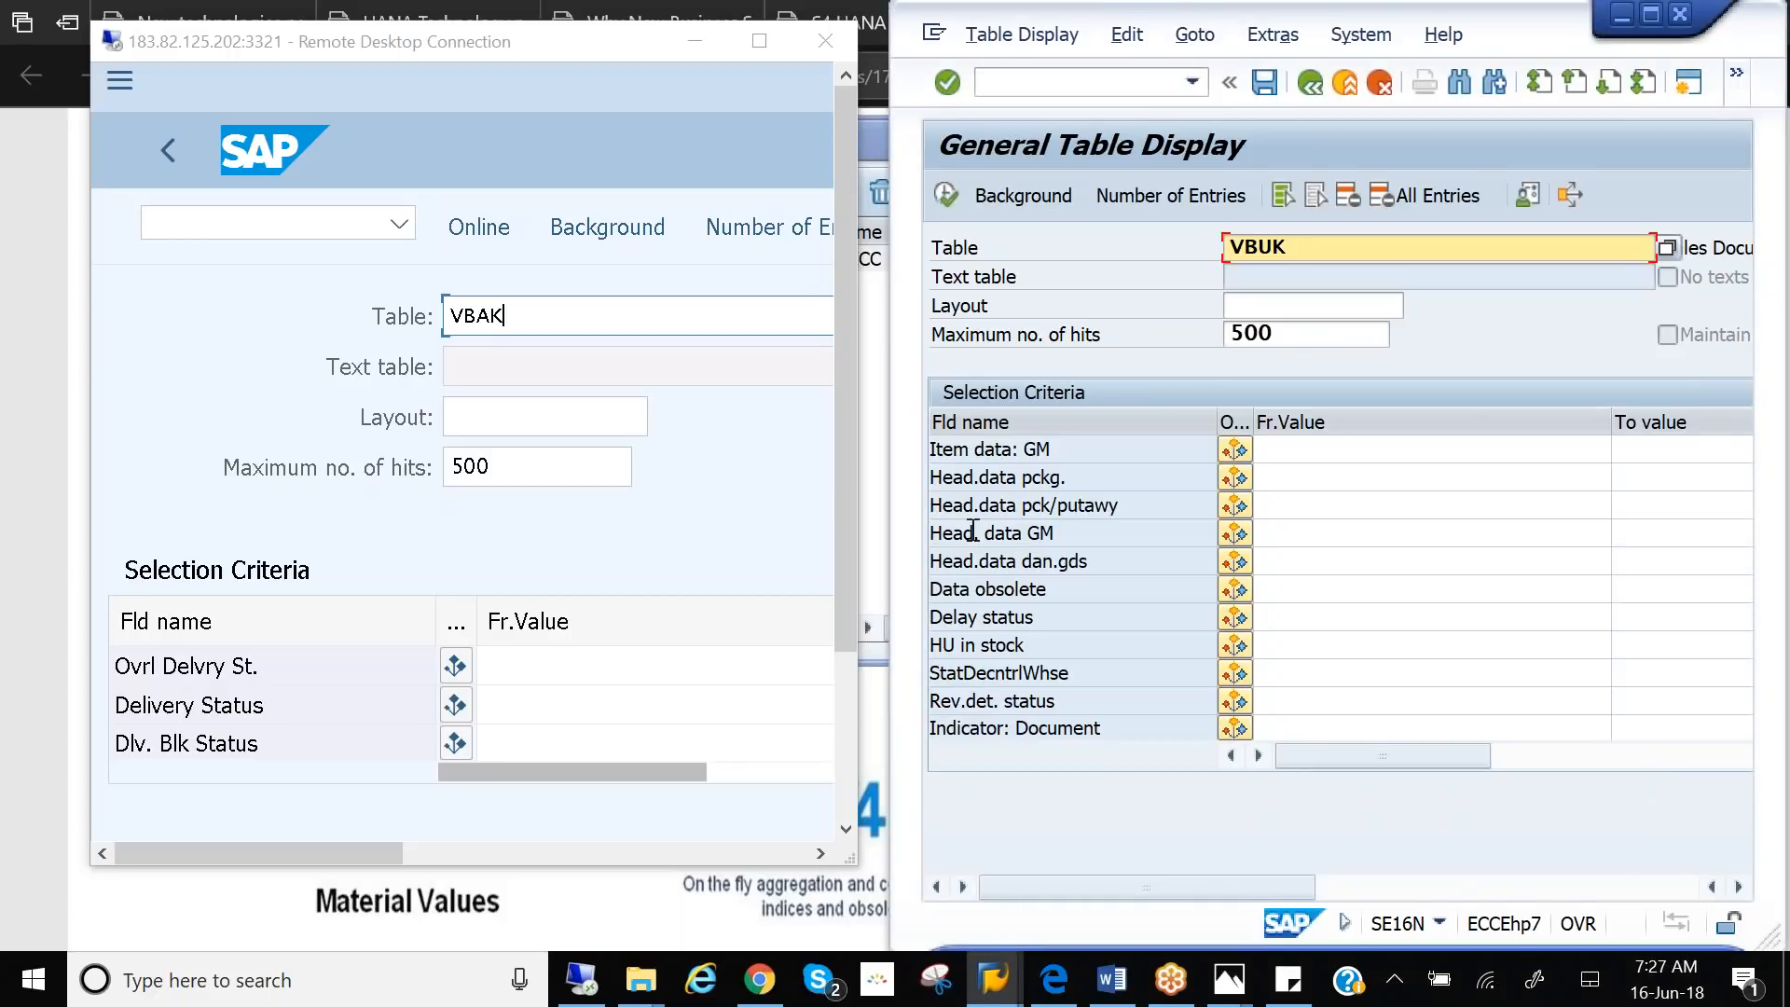
click(1036, 459)
click(1047, 525)
click(947, 195)
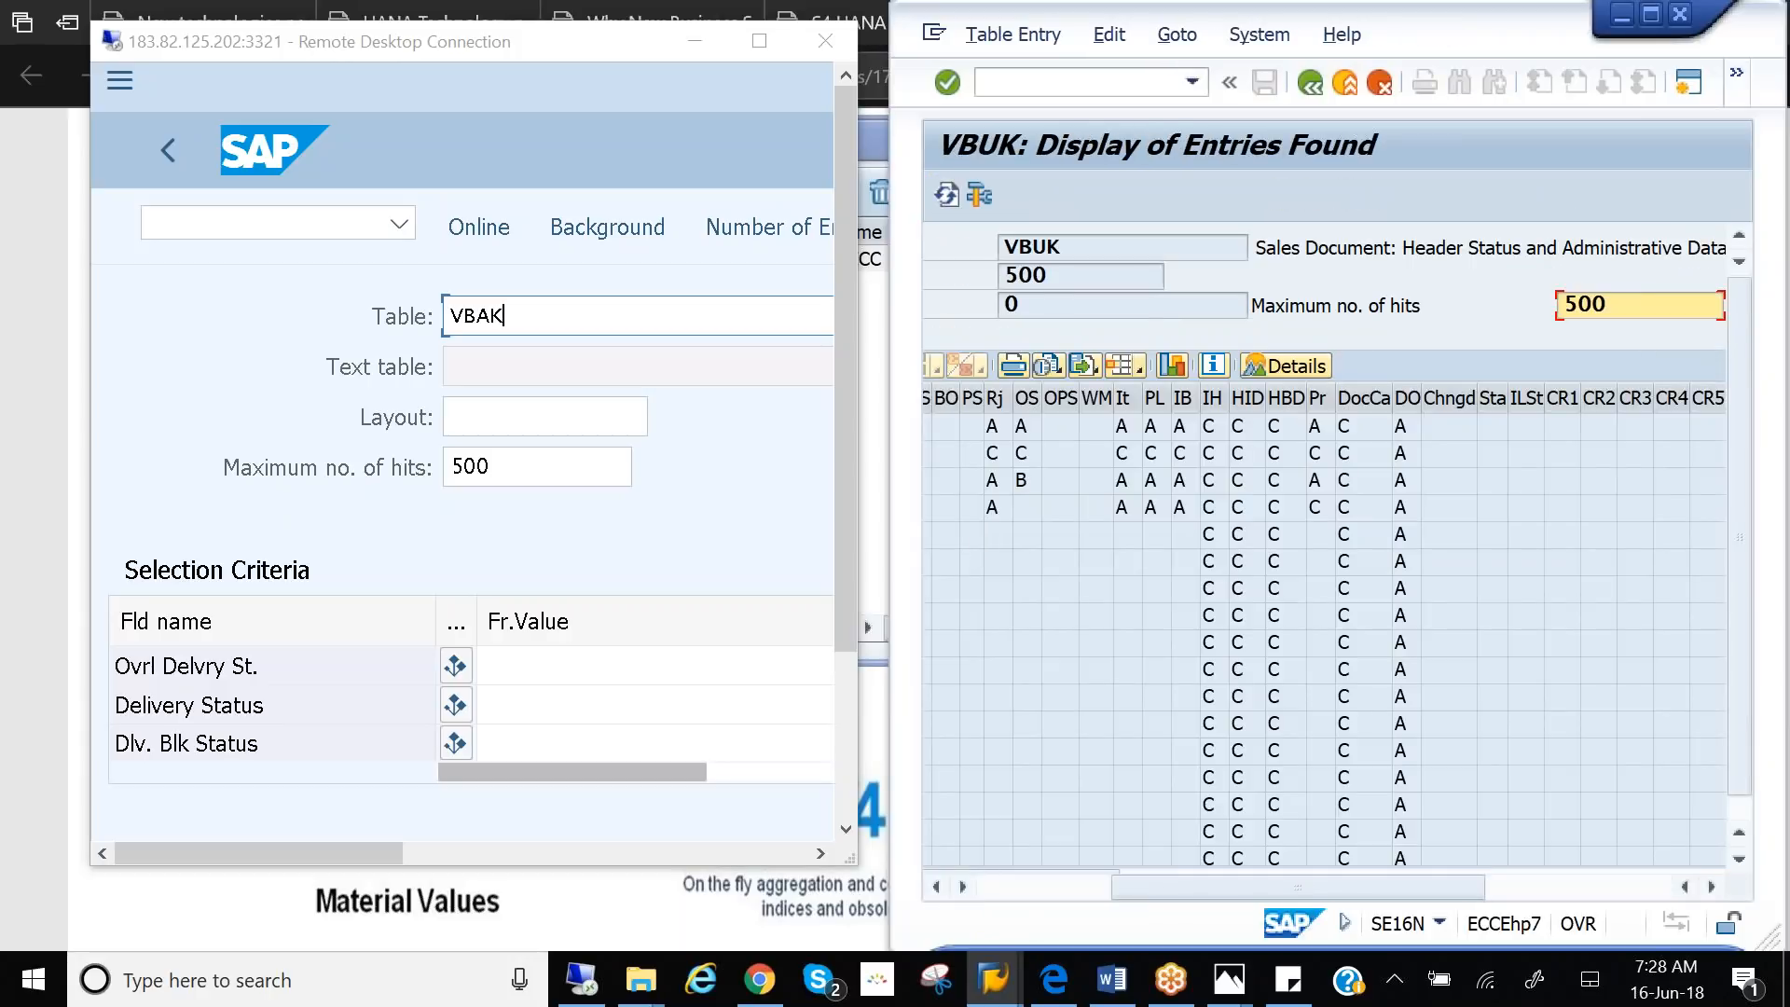
- Switch to the remote system, change the table from VBAK to VBUK, and run the query for its entries
click(538, 317)
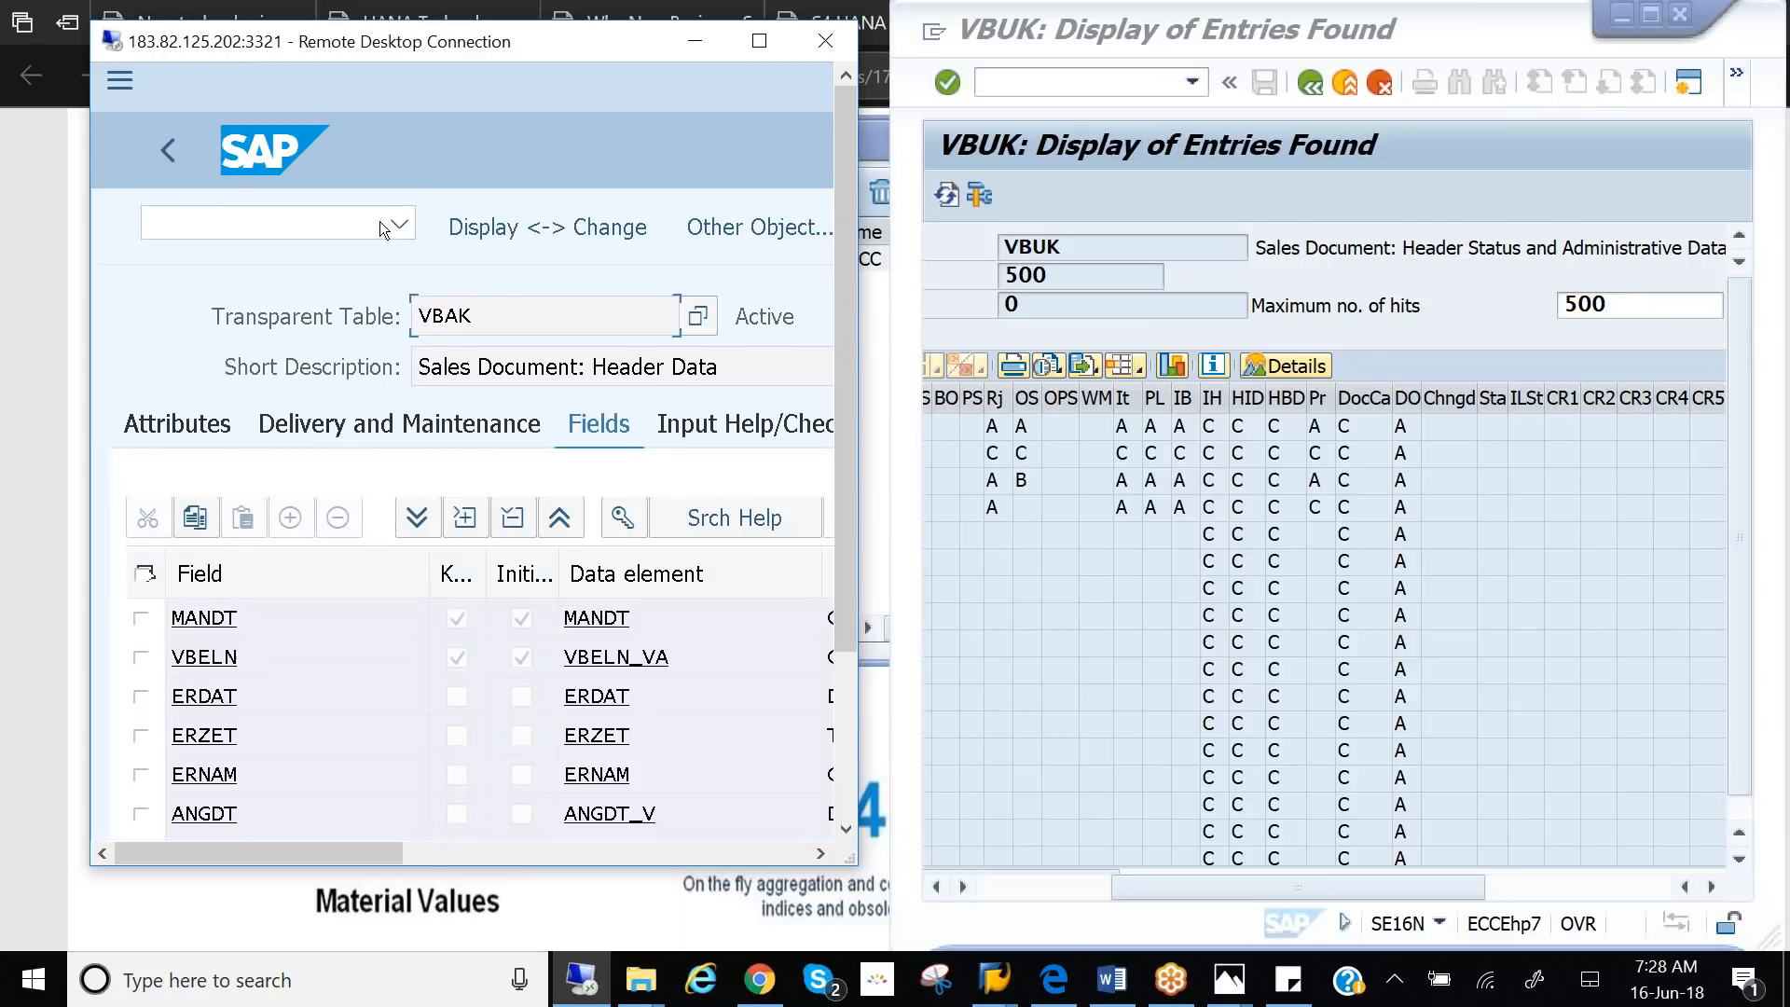
click(168, 150)
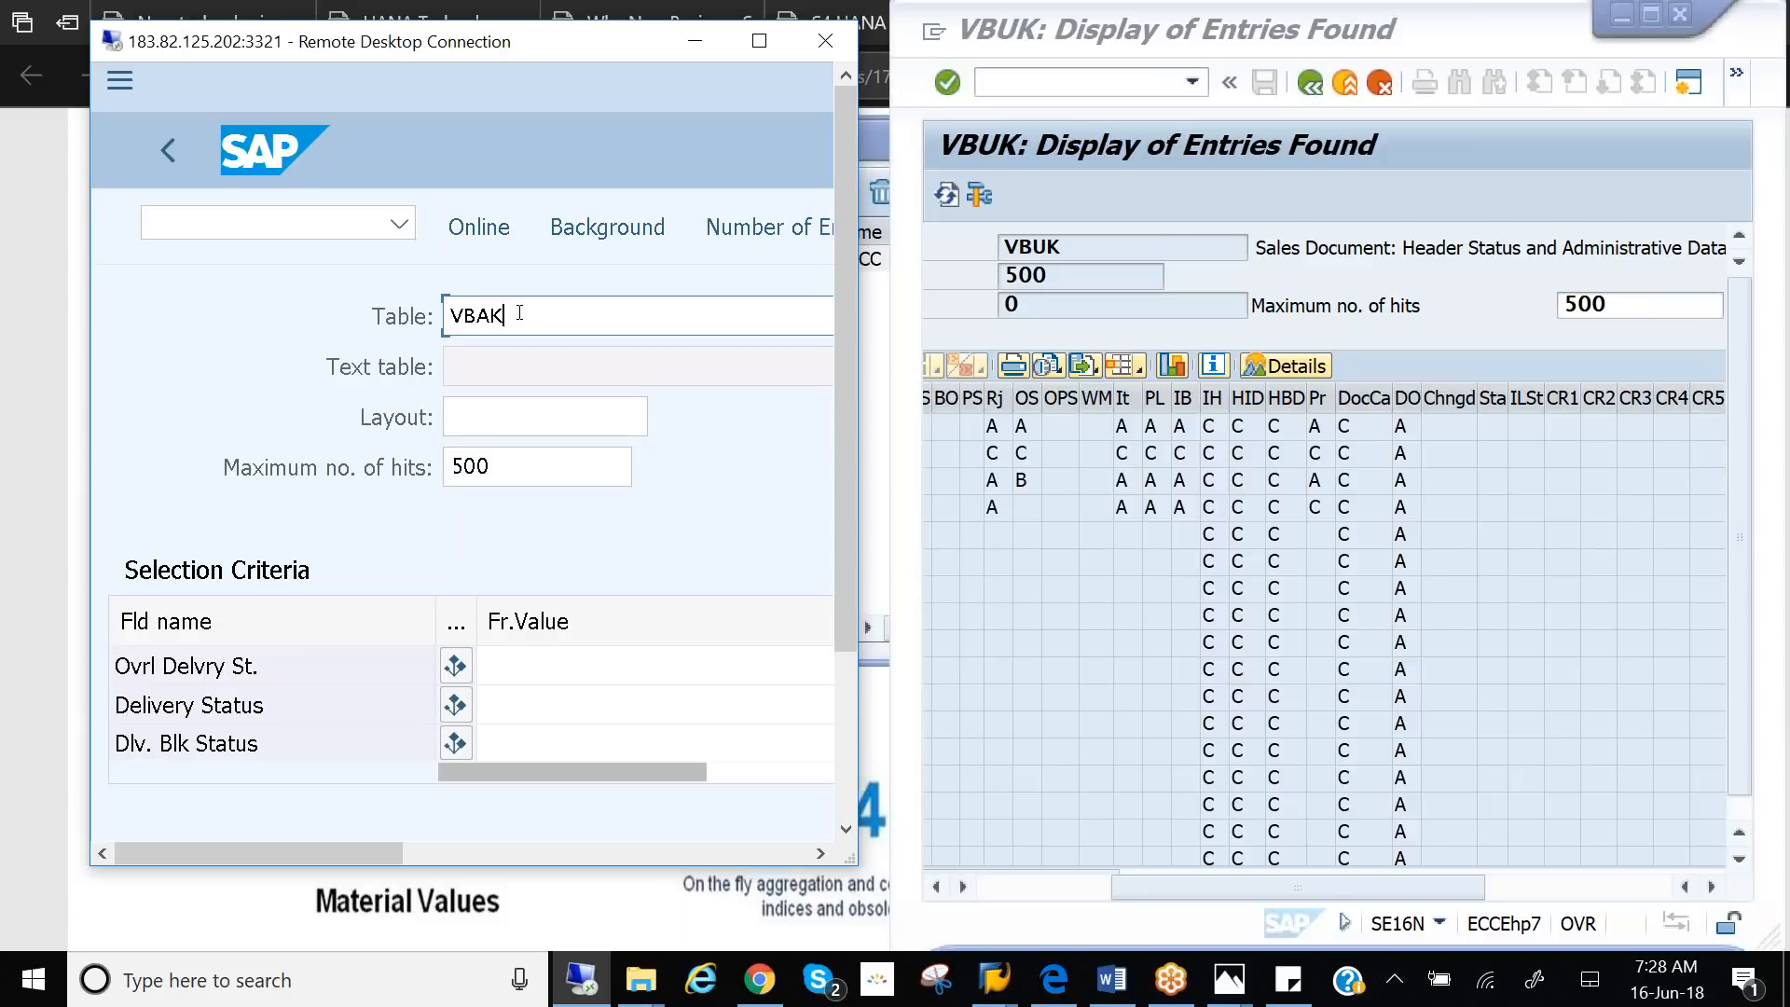
key(BackSpace)
key(BackSpace)
text(uk)
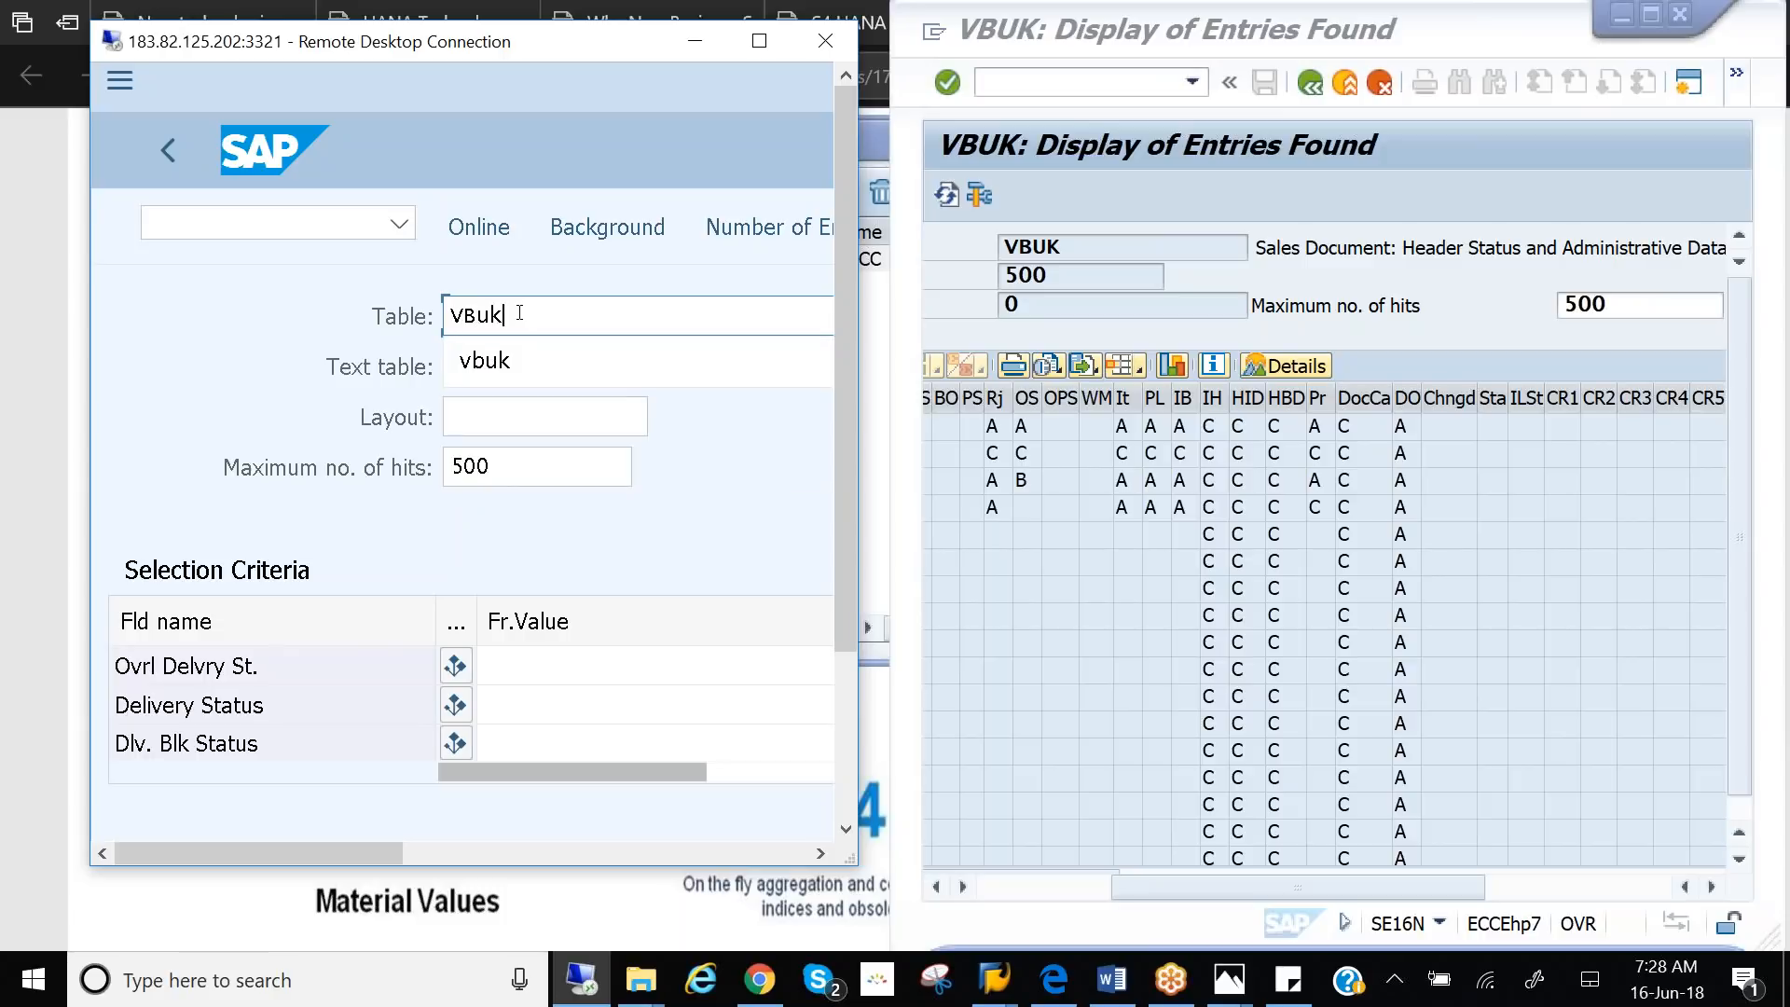
key(Return)
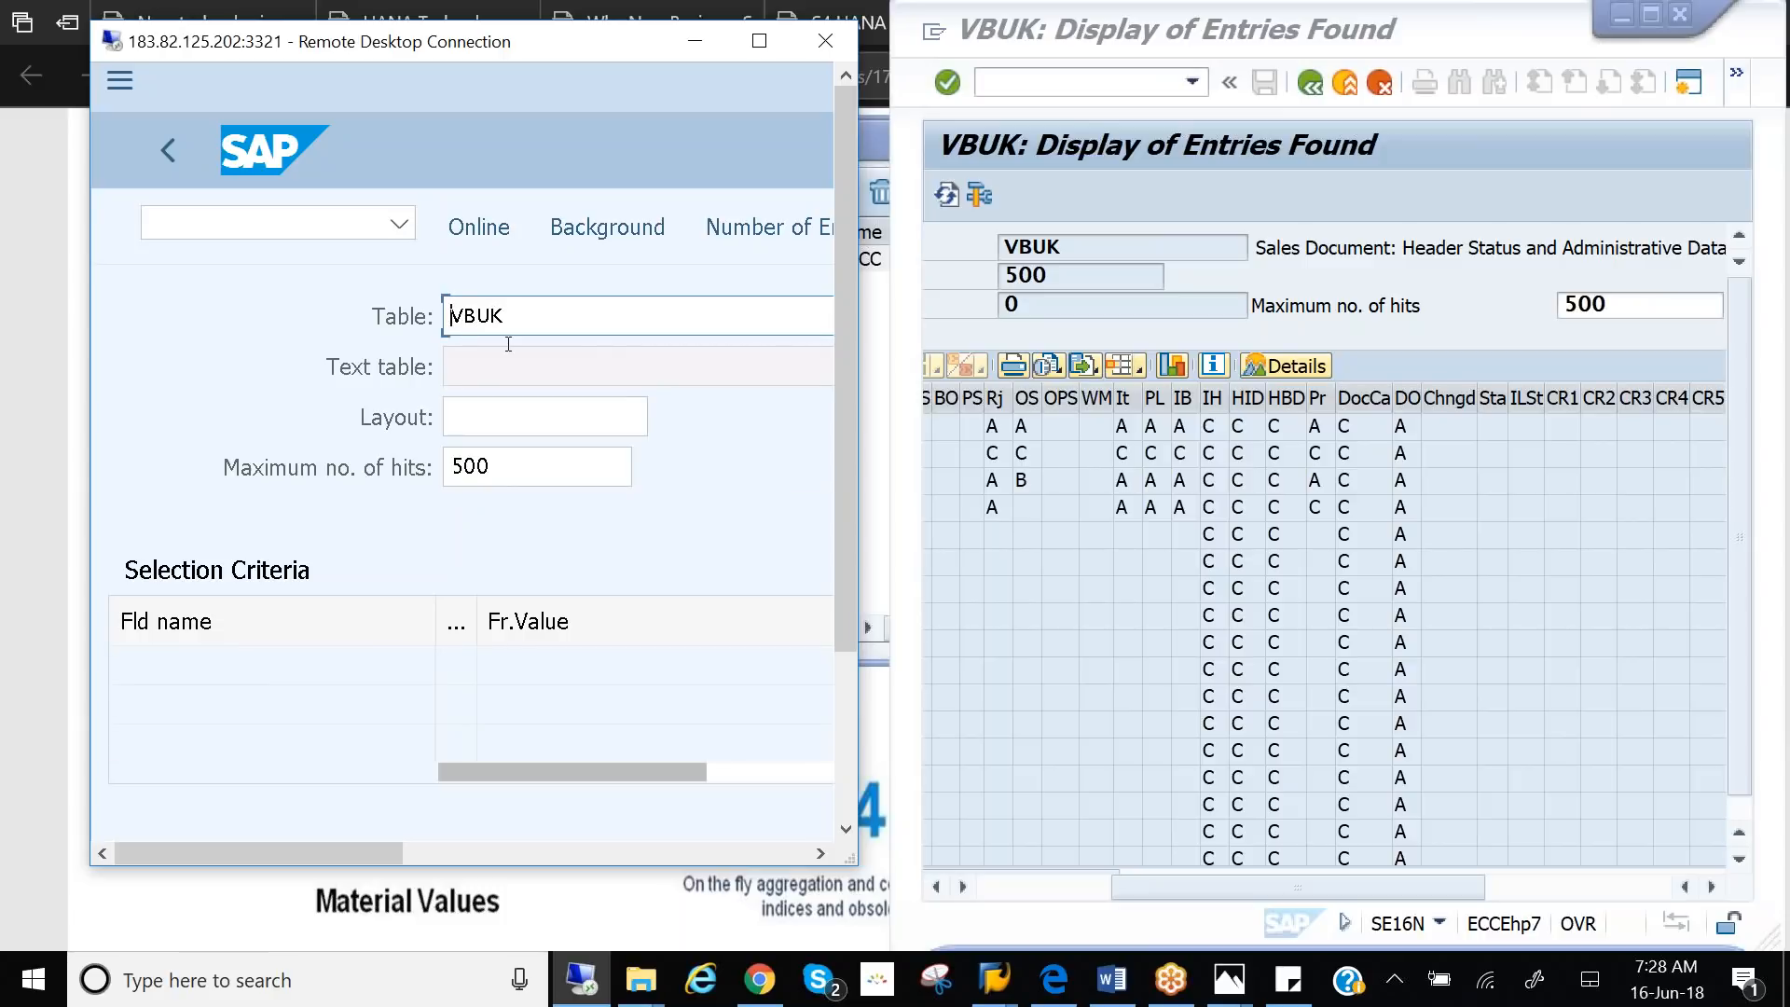
click(481, 234)
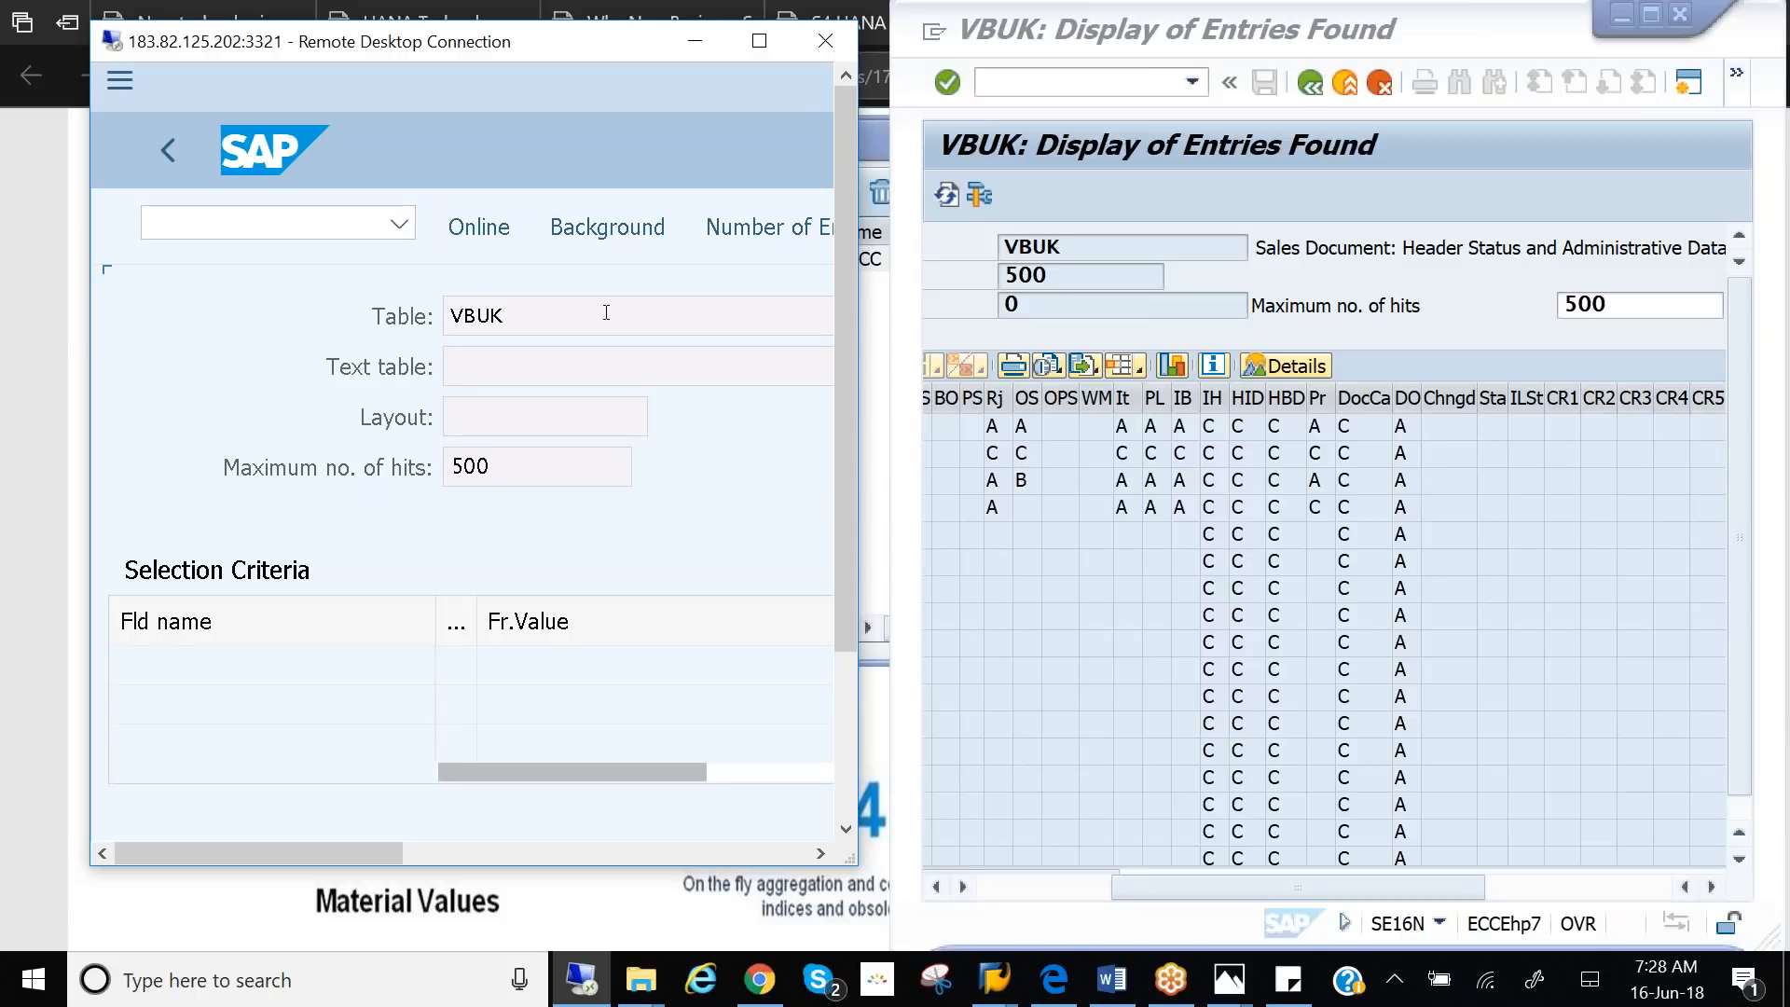
- Return to the ECC selection screen, change the table to KONV, and display its condition transaction entries
click(1057, 80)
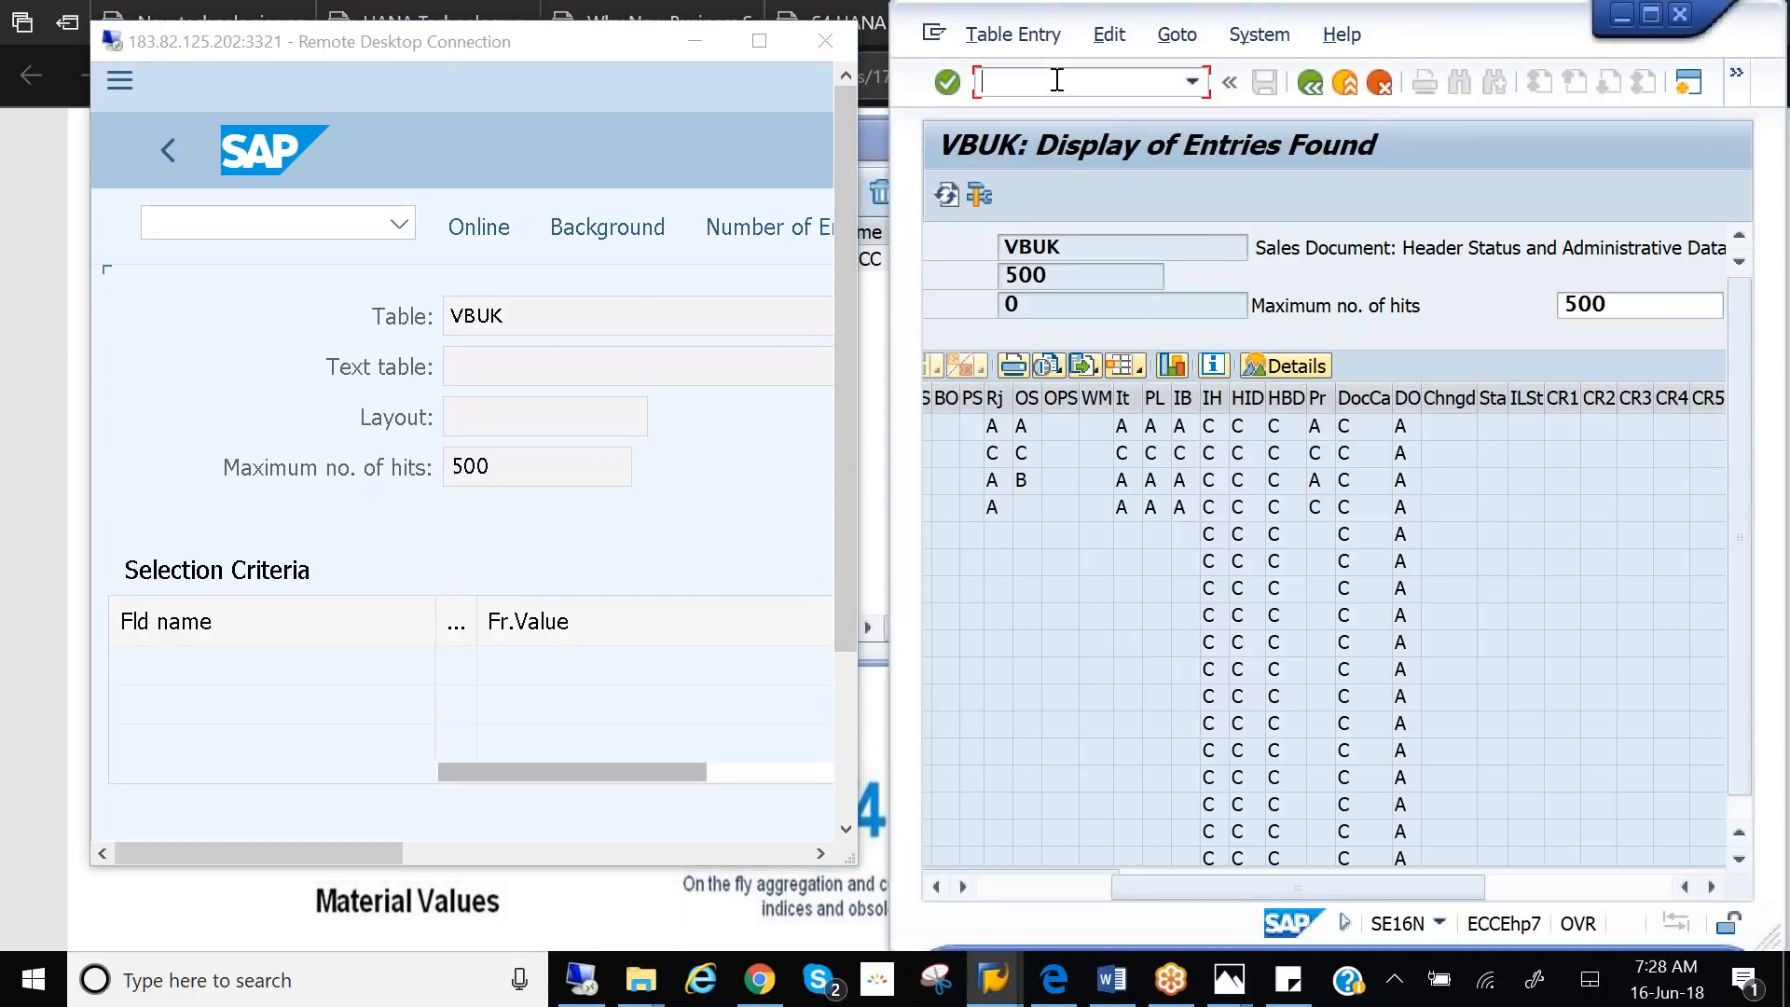
click(1316, 95)
drag(1351, 244, 1231, 245)
text(k)
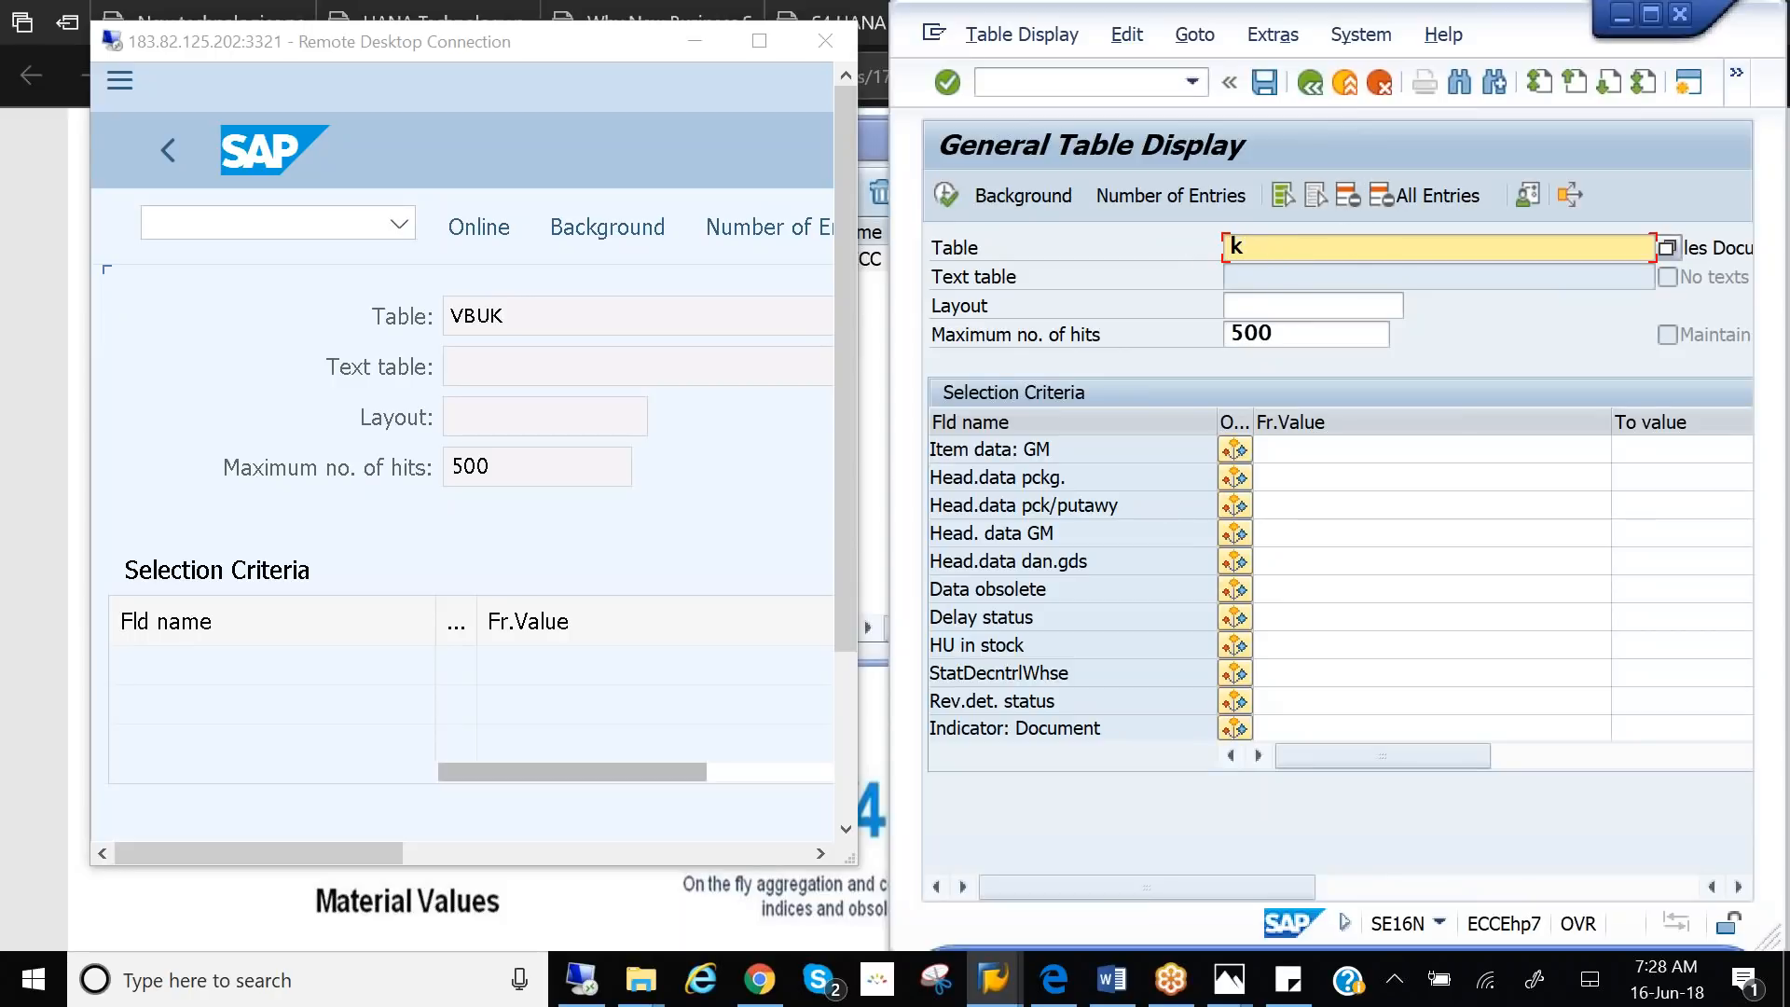
text(onv)
key(Return)
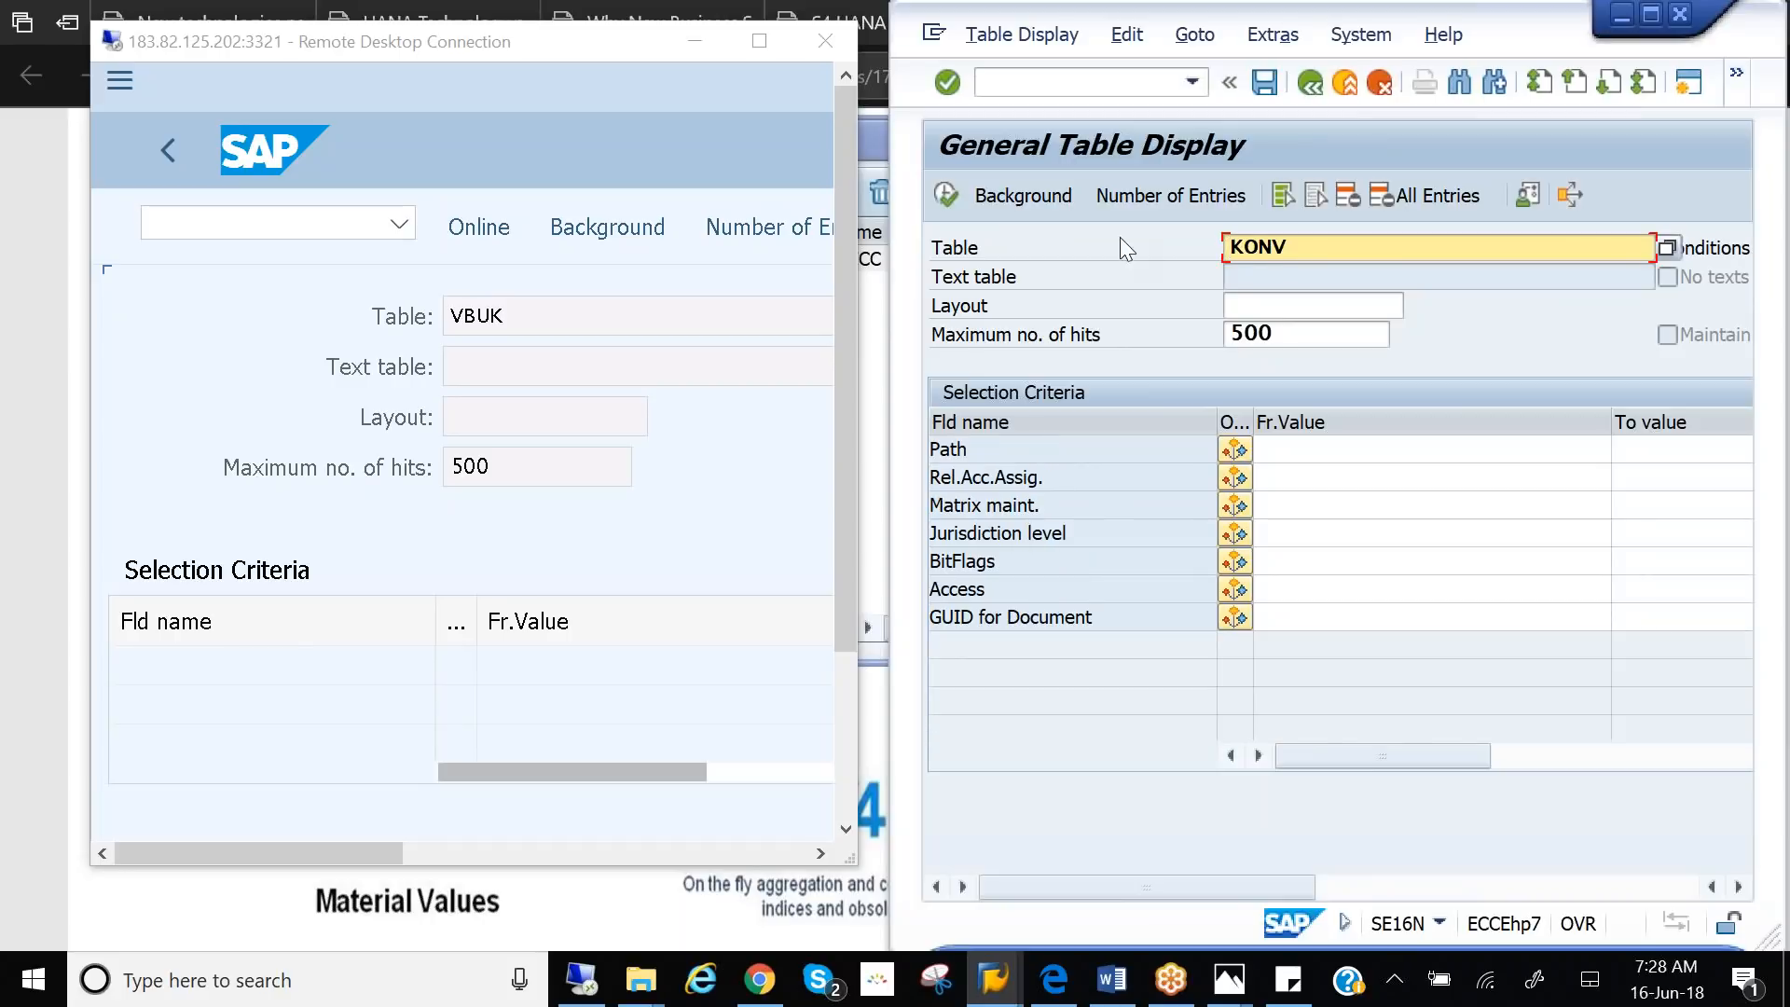
click(945, 196)
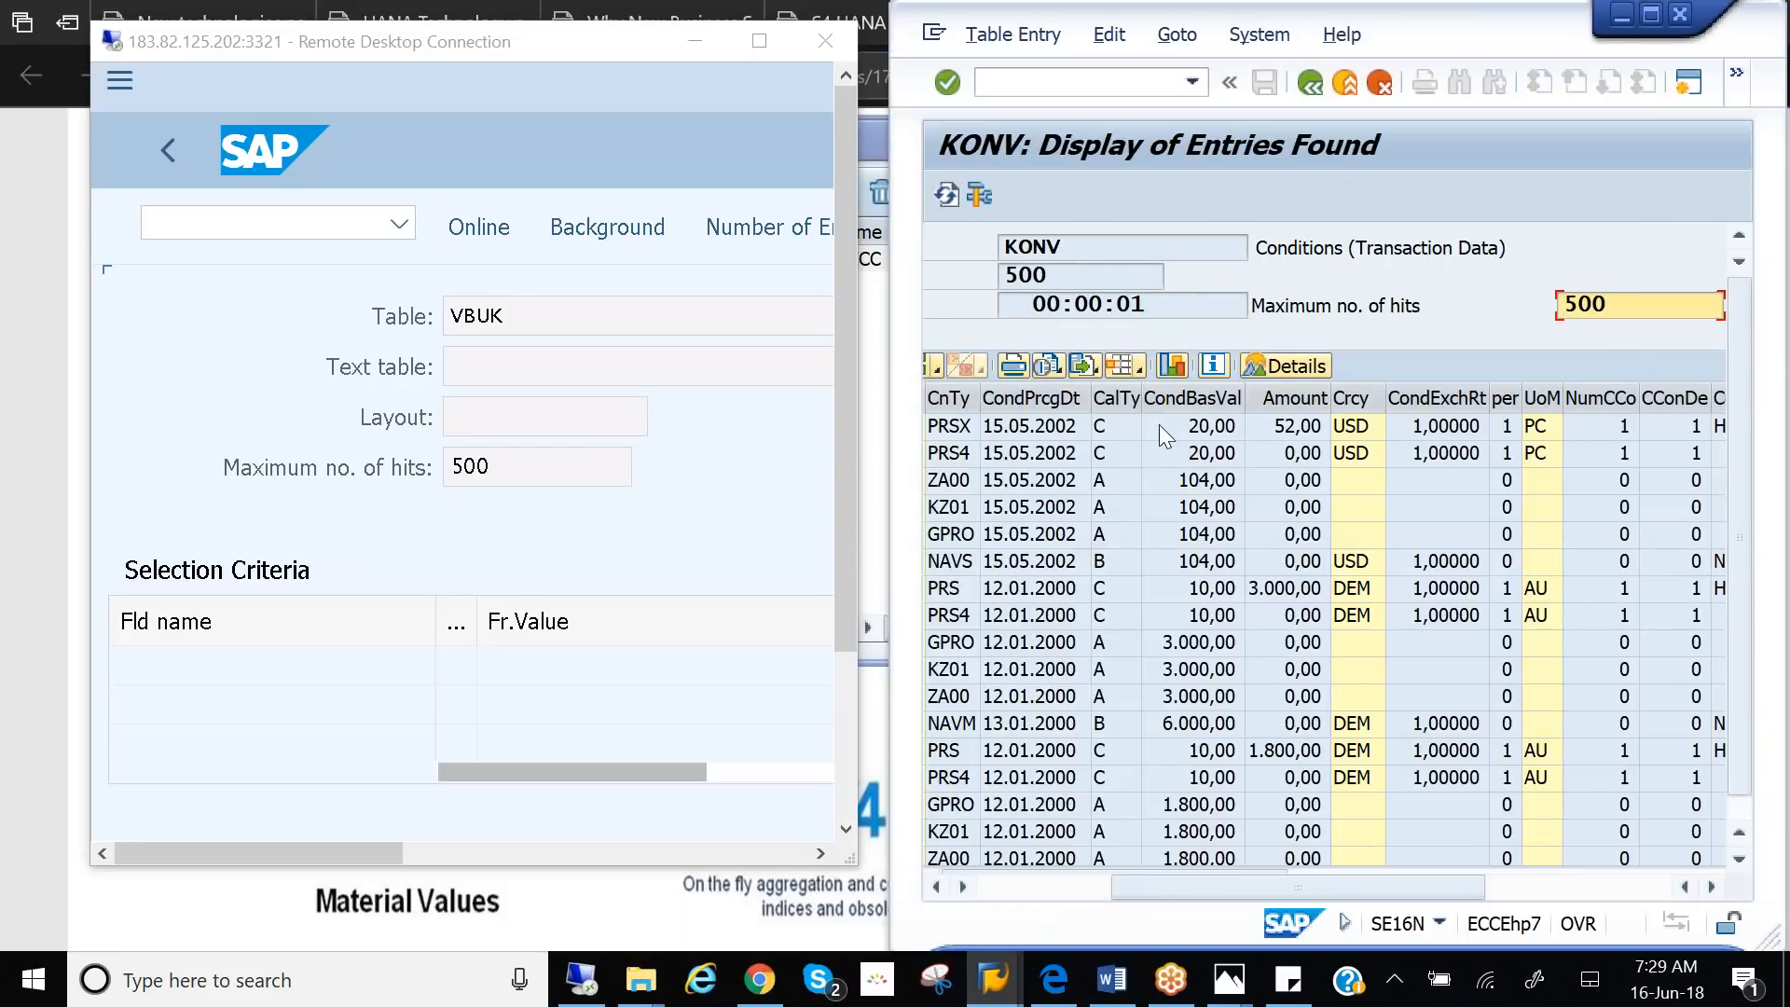
drag(1257, 248, 1503, 244)
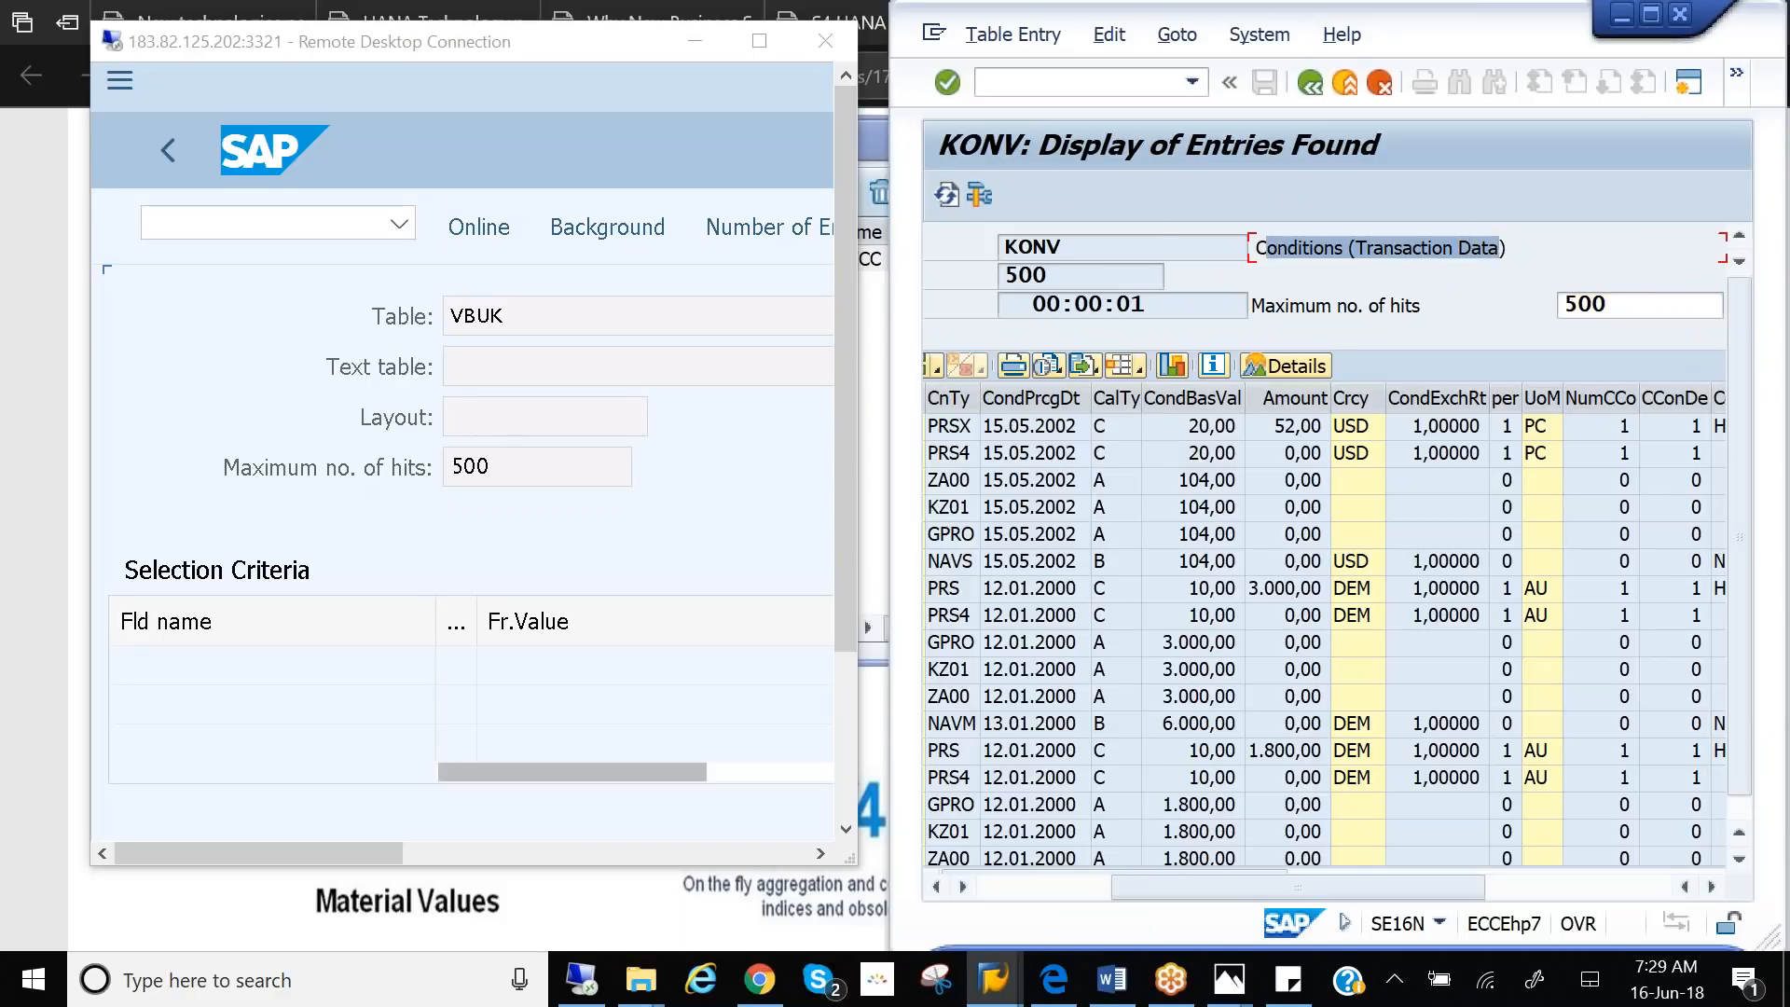
- Leave the VBUK query in the remote system and restart the general table display transaction SE16N
click(166, 156)
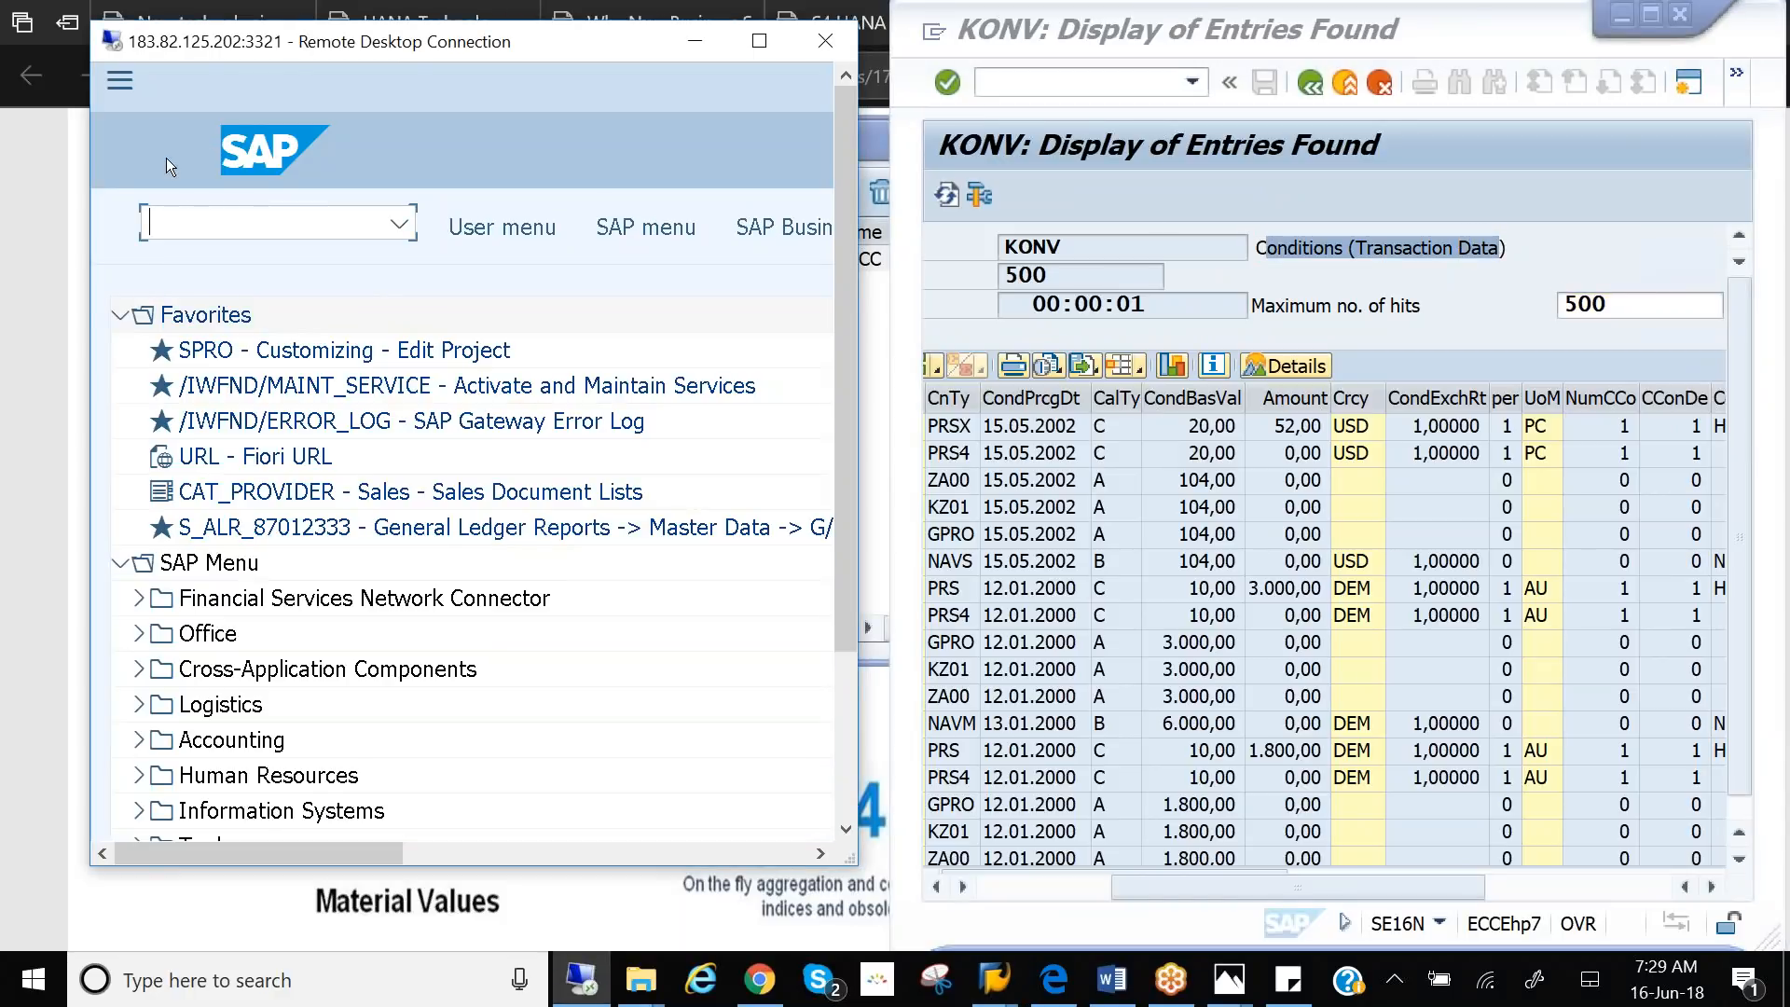
text(se16)
key(Return)
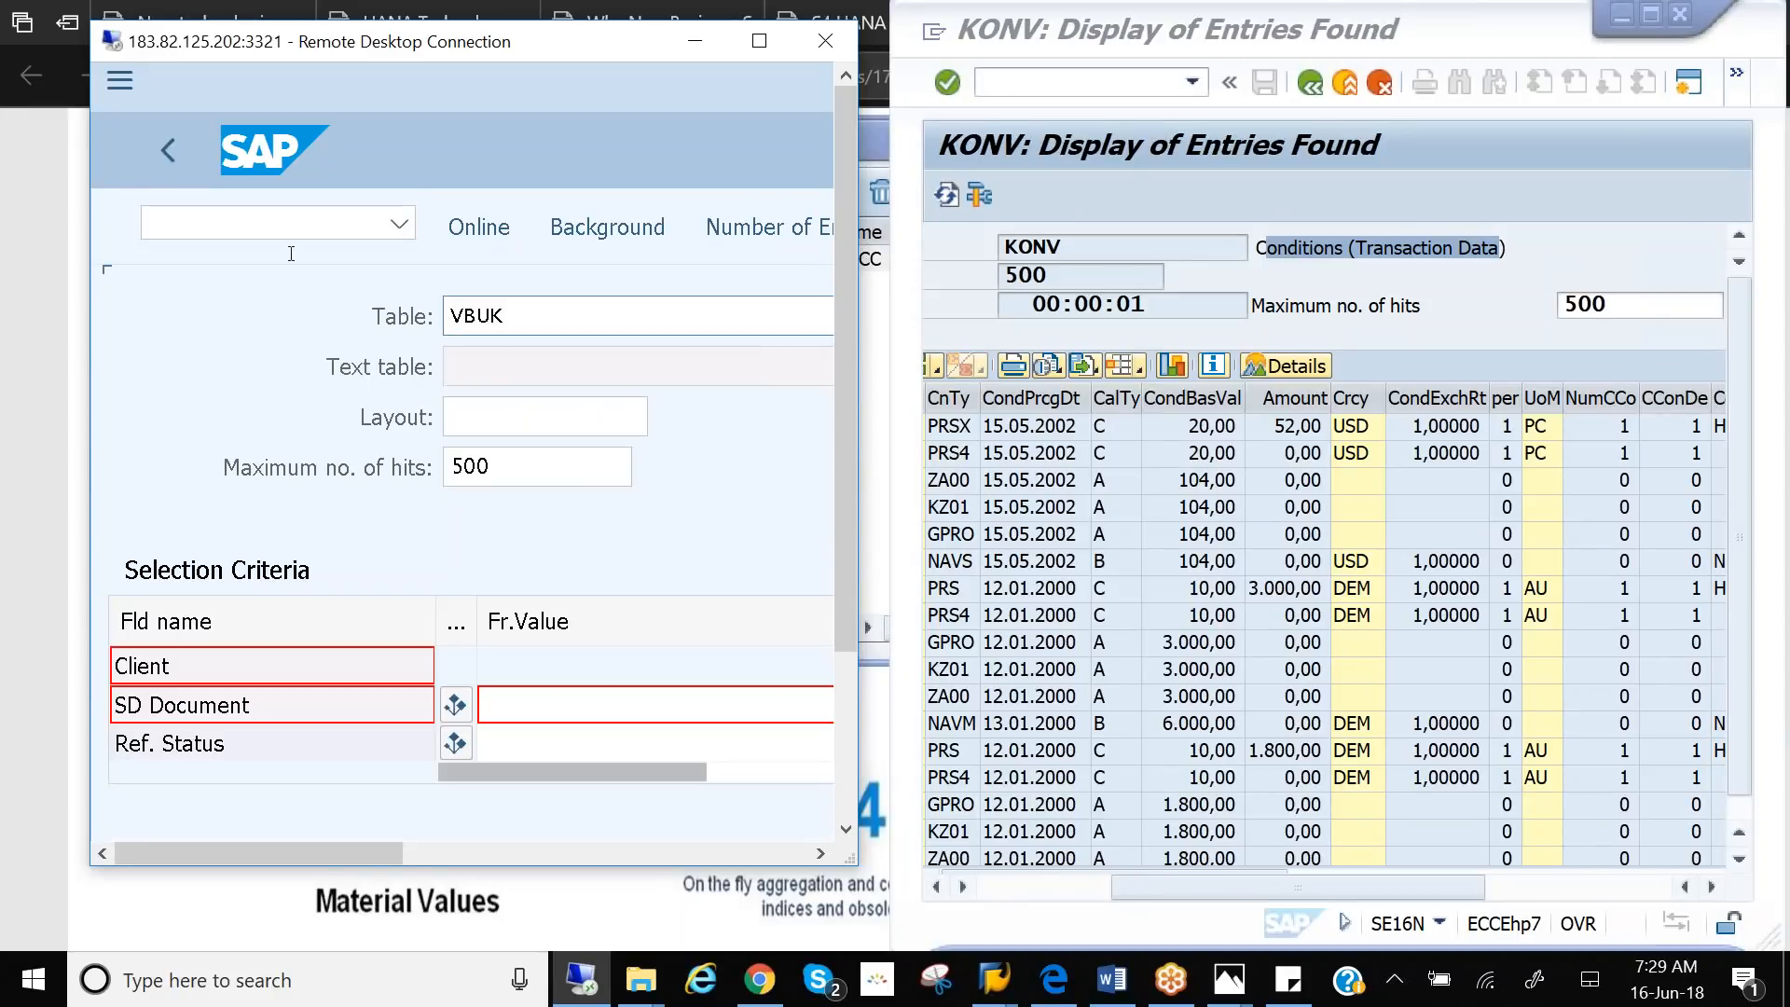
- Change the remote system's table to KONV, run the query for its entries, and maximize the remote desktop window
drag(530, 318, 377, 317)
text(konv)
click(457, 236)
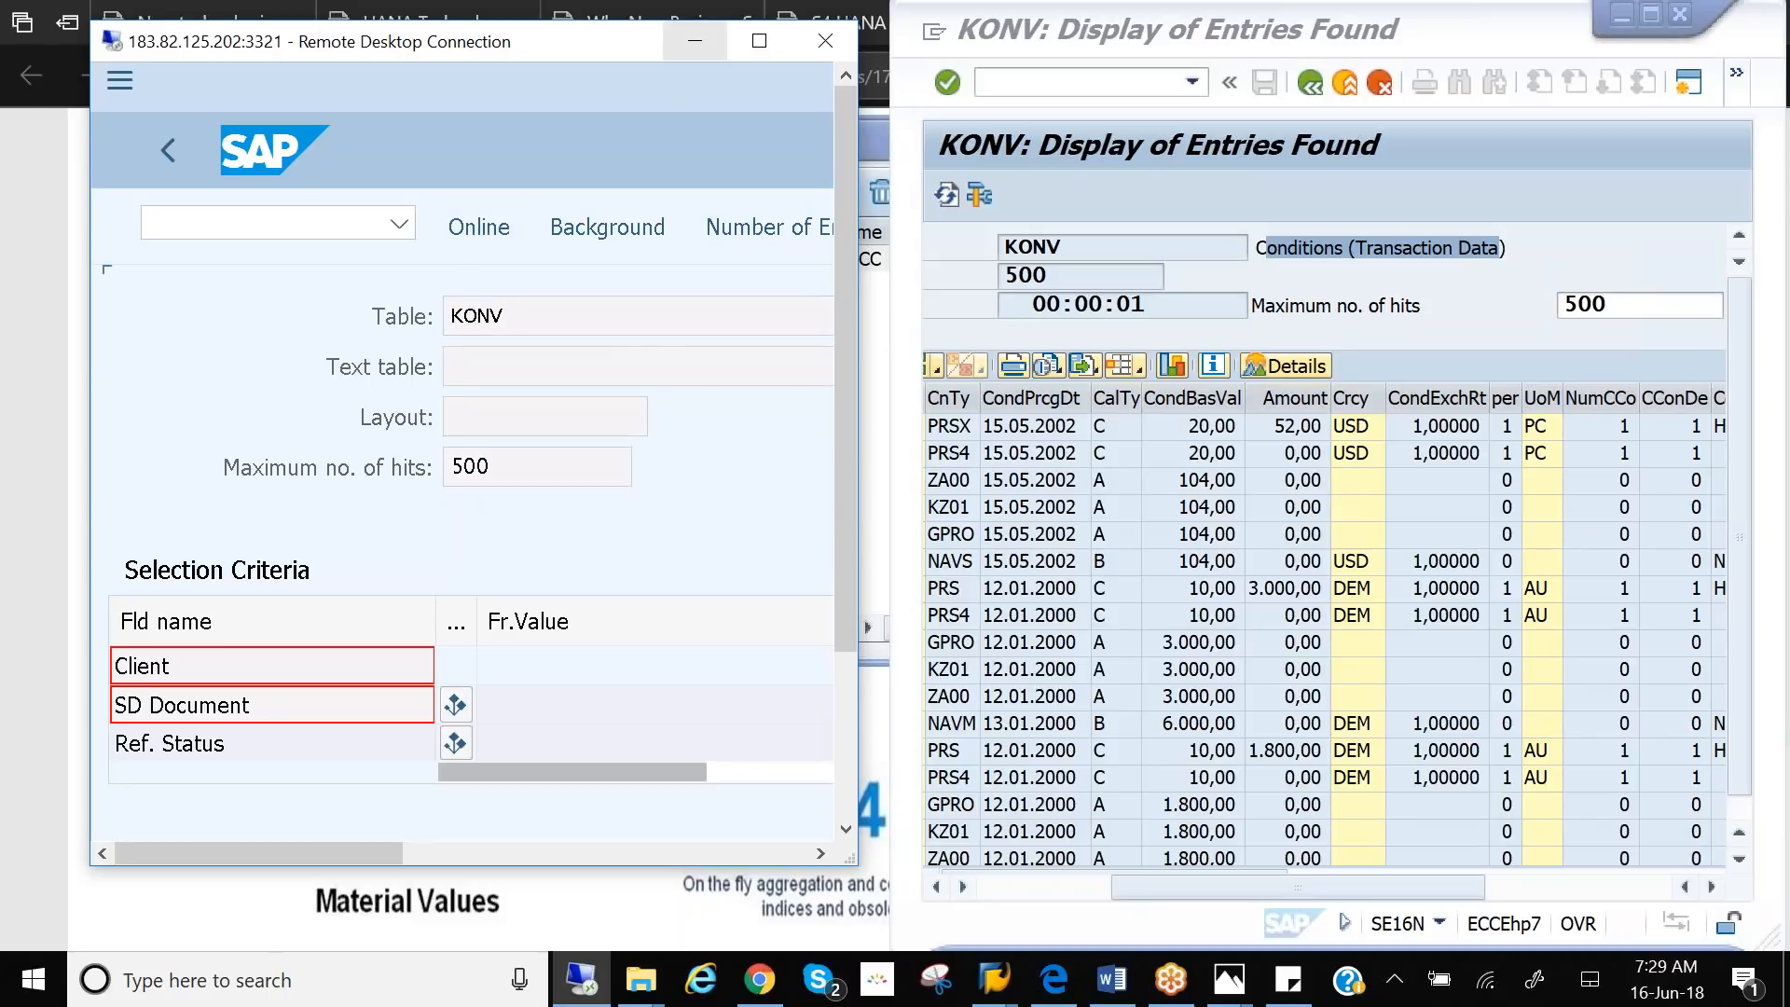
click(760, 41)
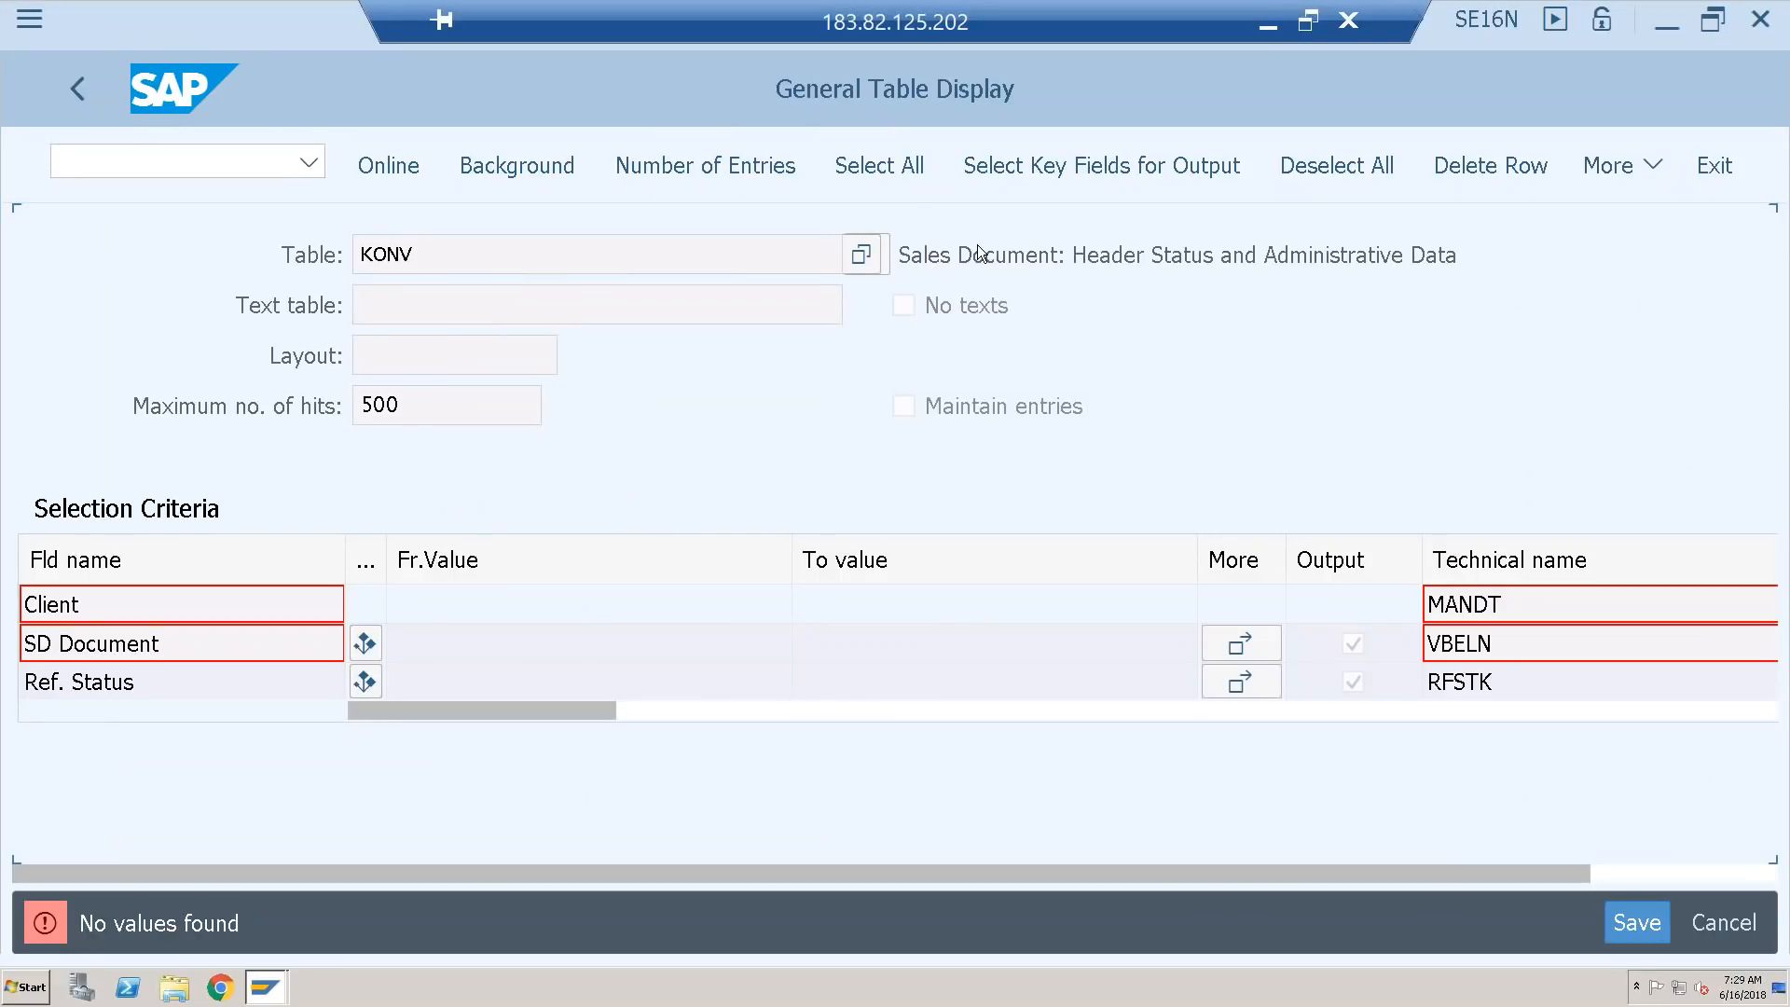
- Restart SE16N for table KONV in the remote system and highlight the word Obsolete in its description, plus the table name
click(863, 256)
click(98, 82)
text(se16n)
key(Return)
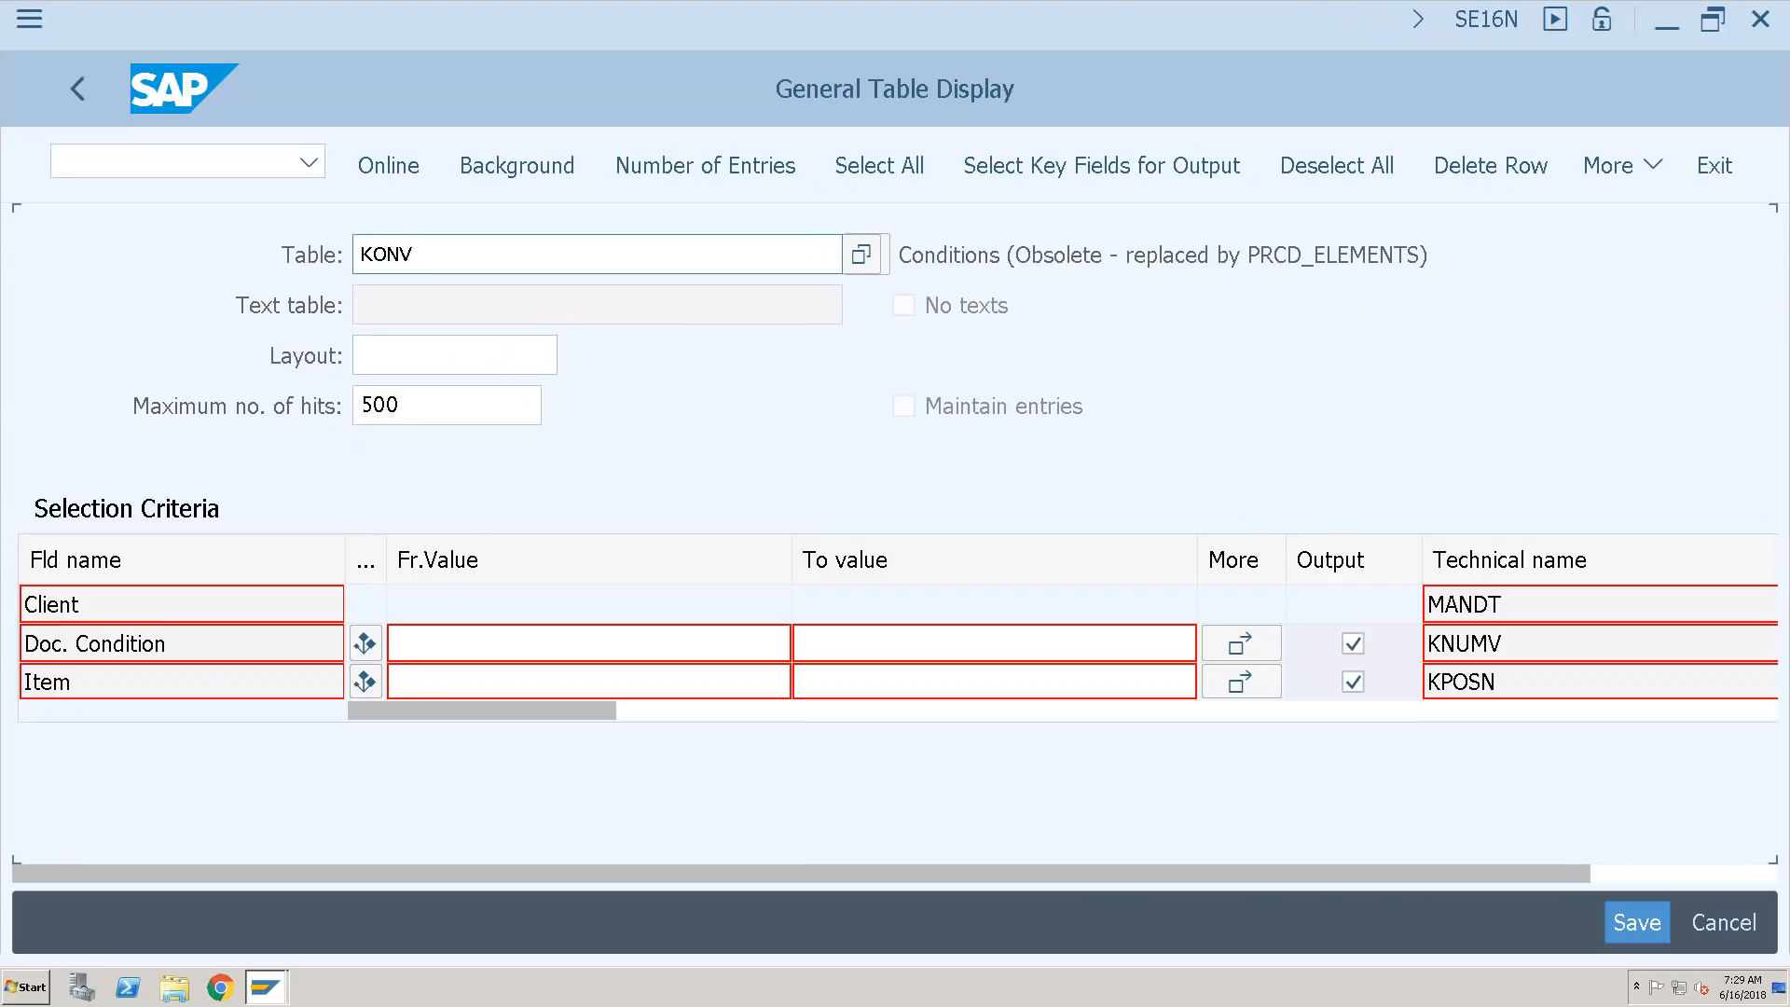
click(905, 258)
drag(938, 254, 1106, 250)
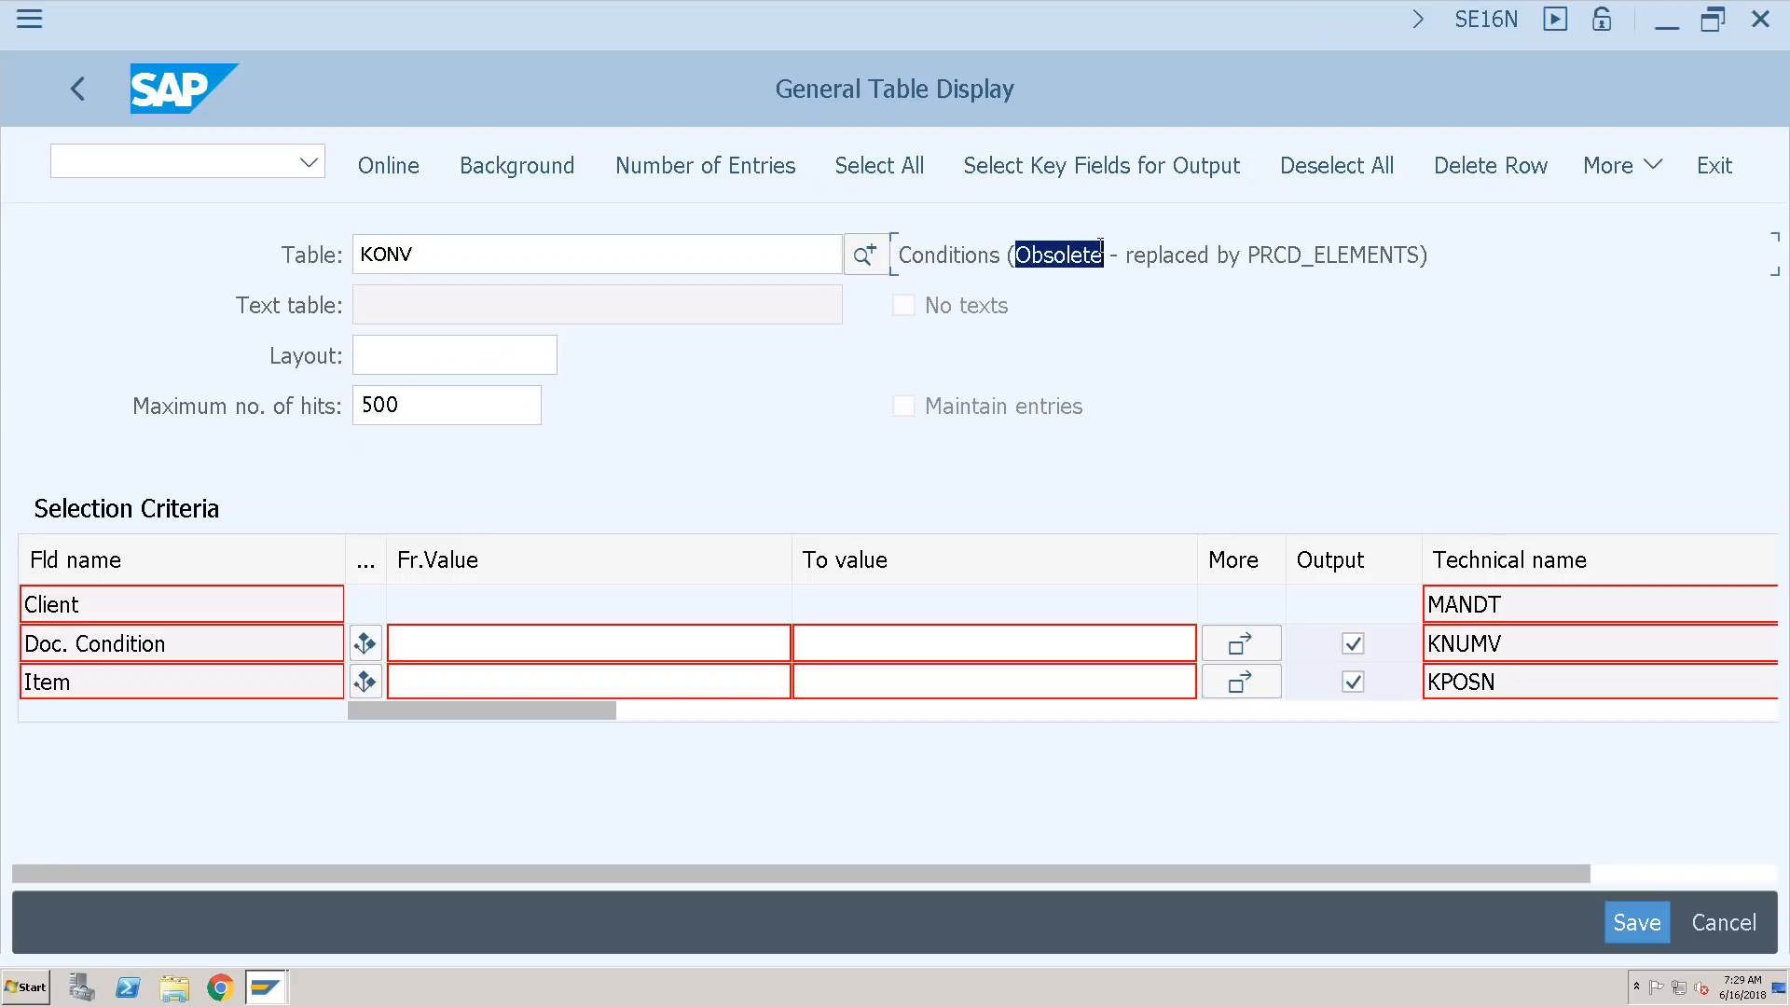
click(1029, 259)
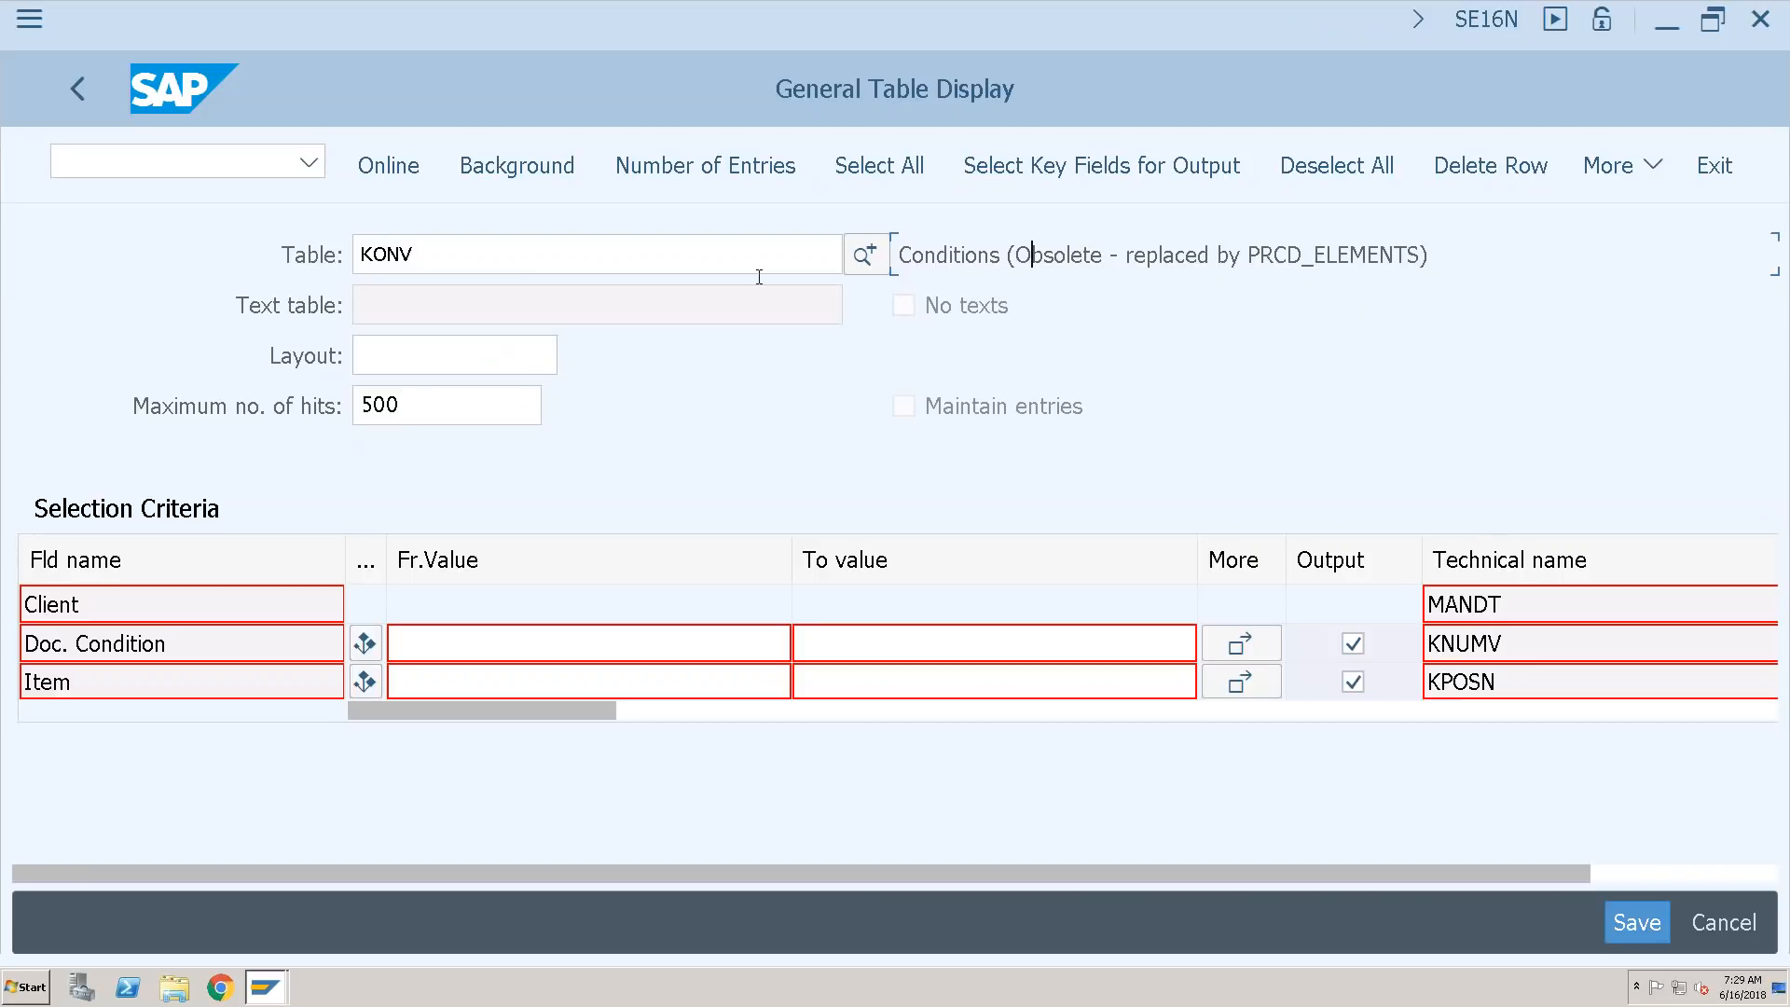
drag(487, 261, 362, 254)
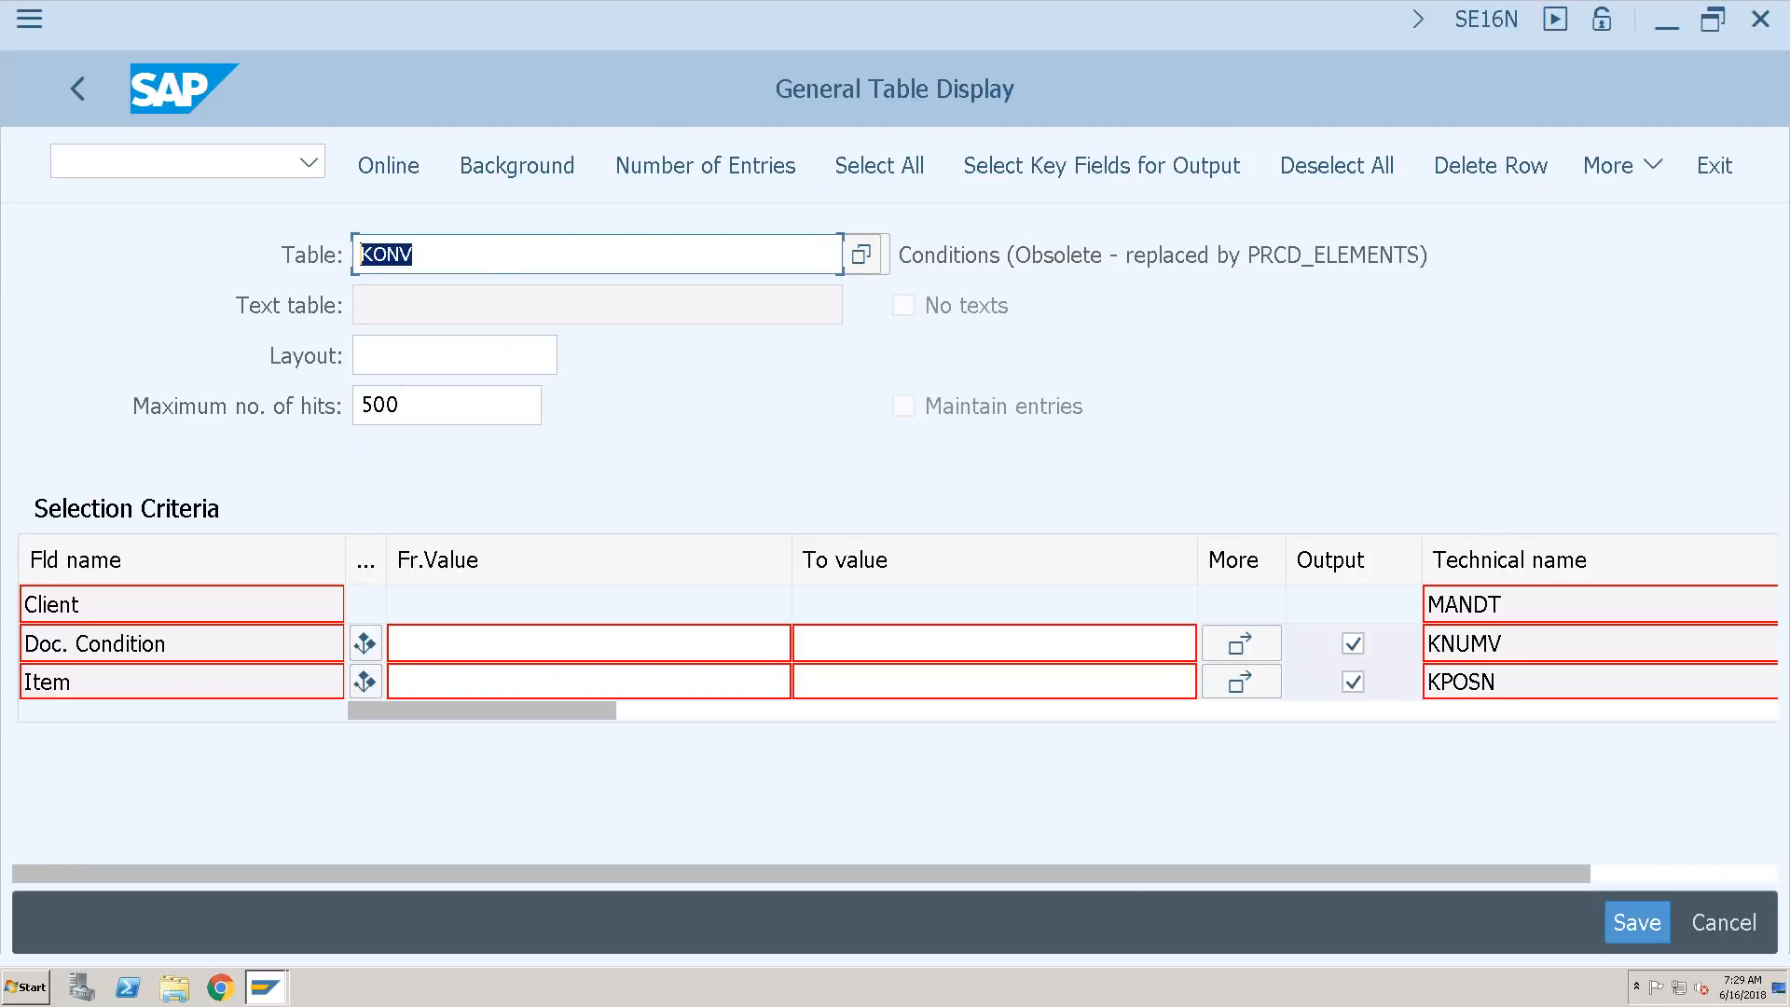
- Replace the table KONV with PRCD_ELEMENTS, copied from the description, and run the query for its entries
drag(1249, 254, 1424, 254)
key(ctrl+c)
click(1421, 253)
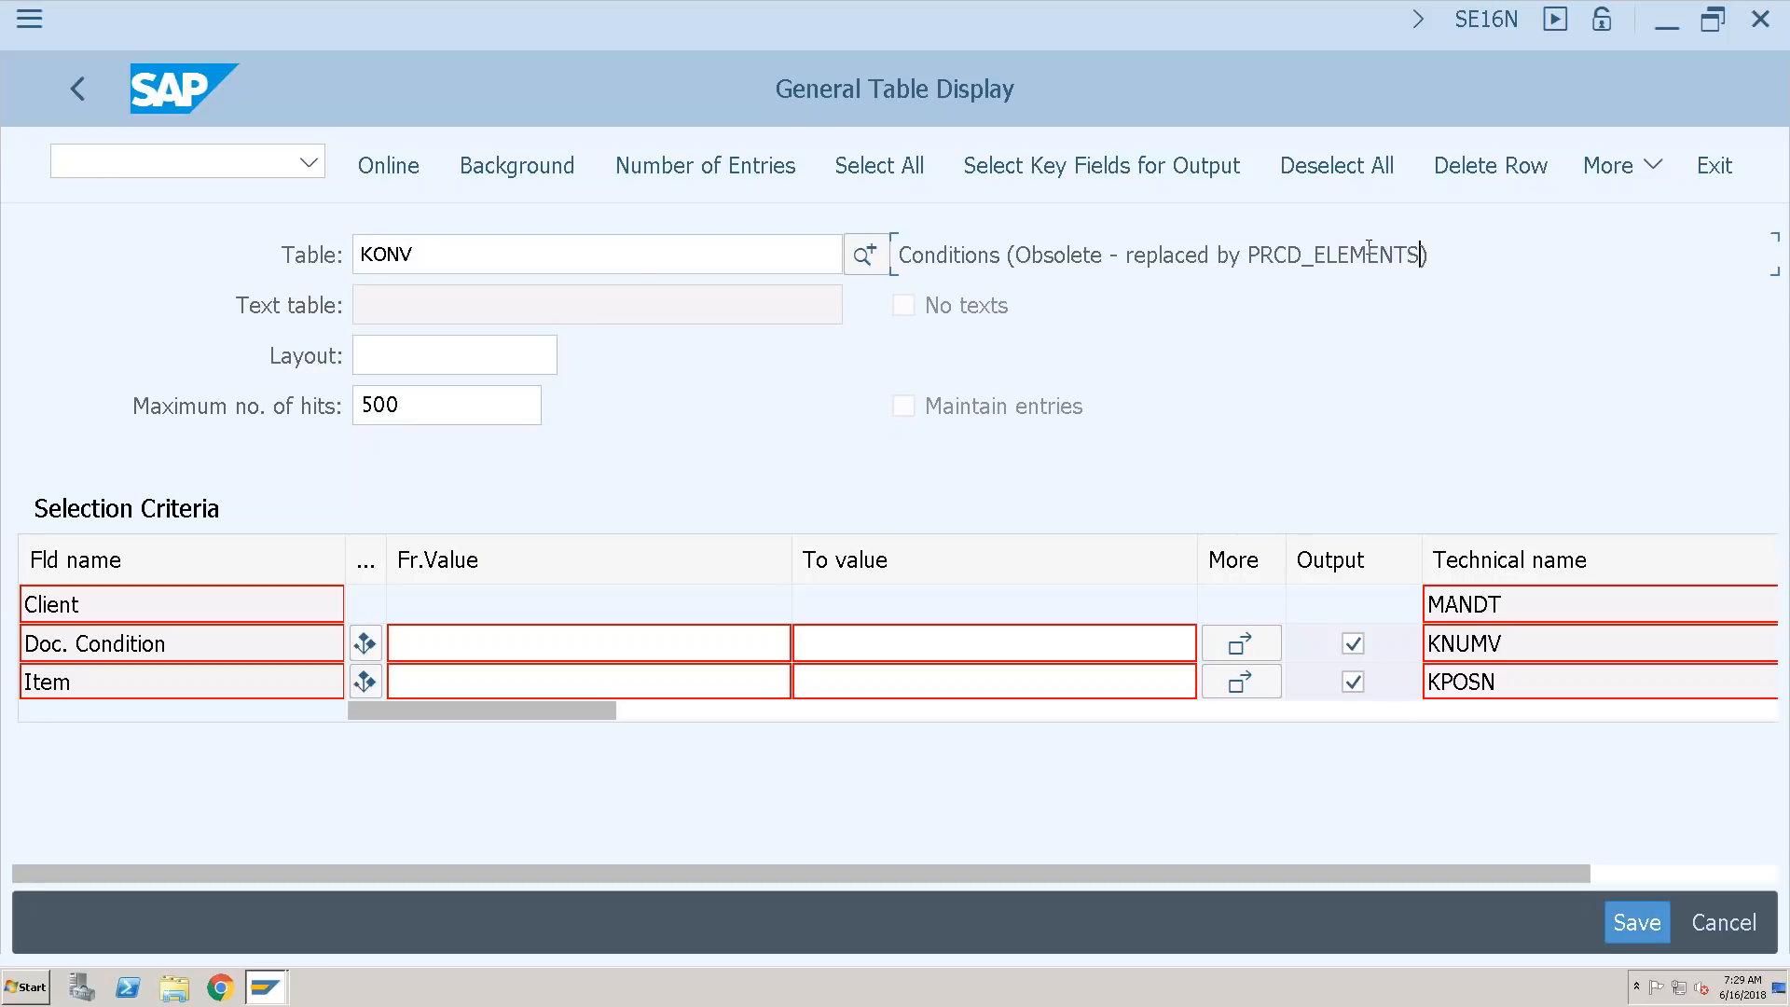
drag(468, 242, 265, 228)
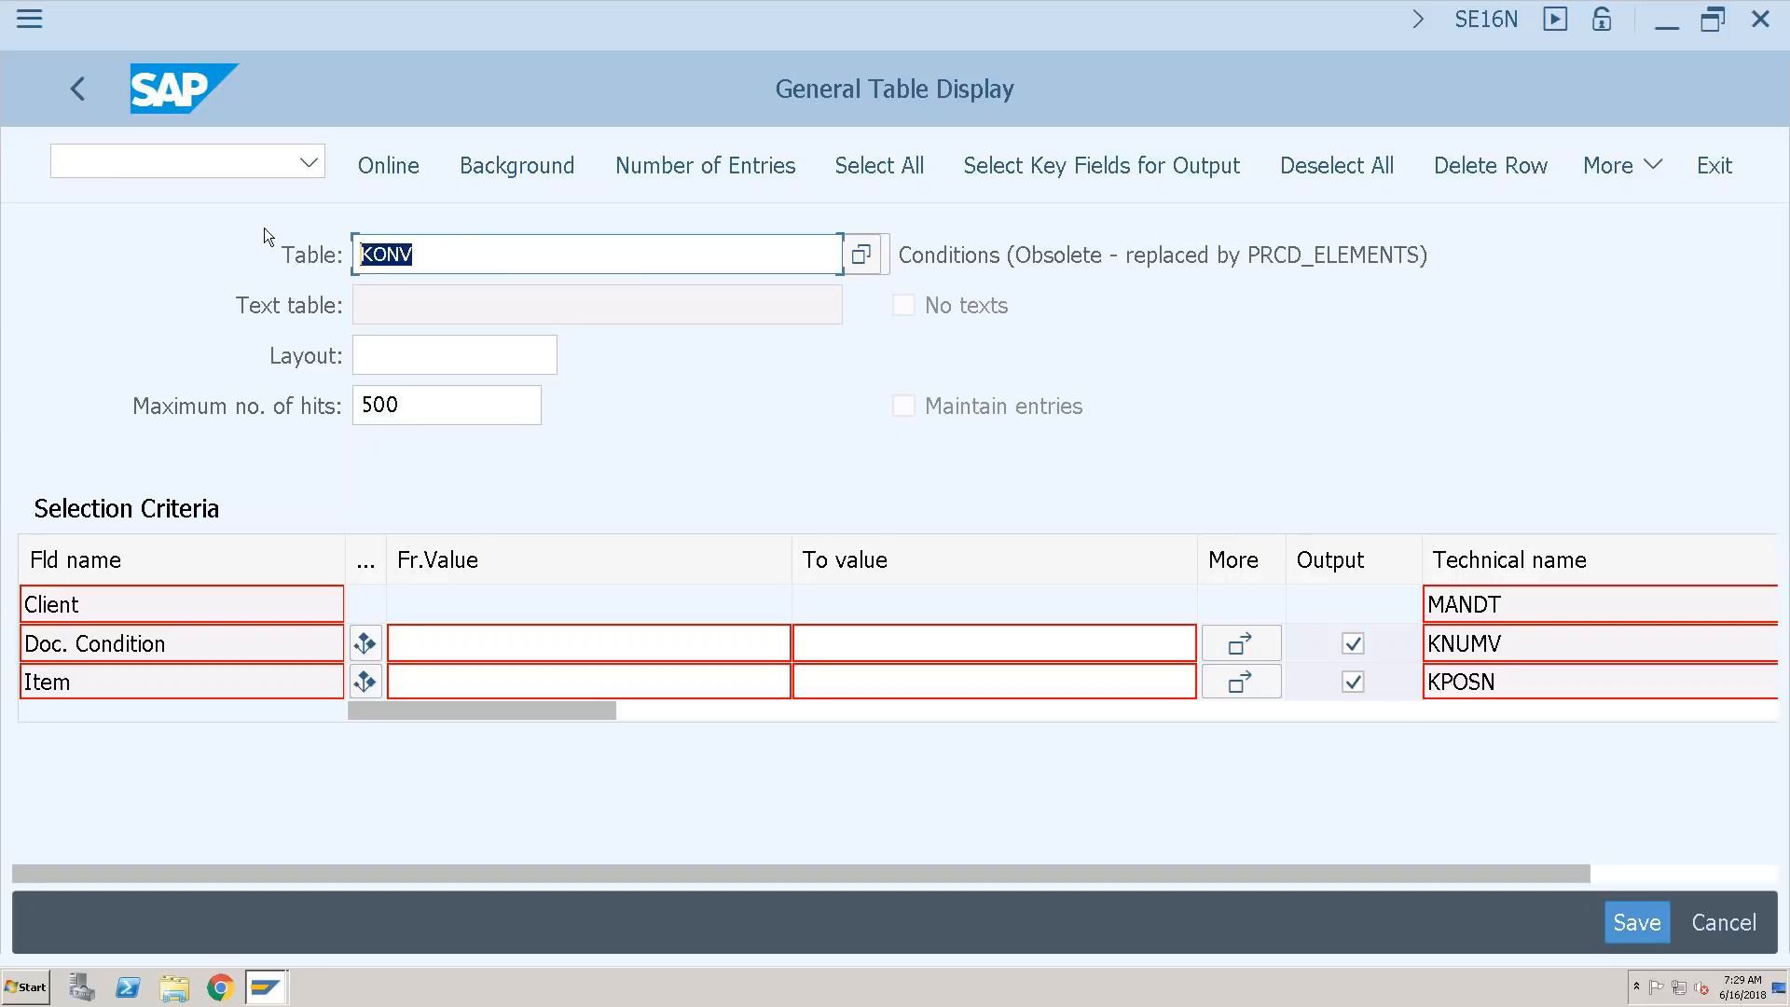
key(ctrl+v)
click(377, 164)
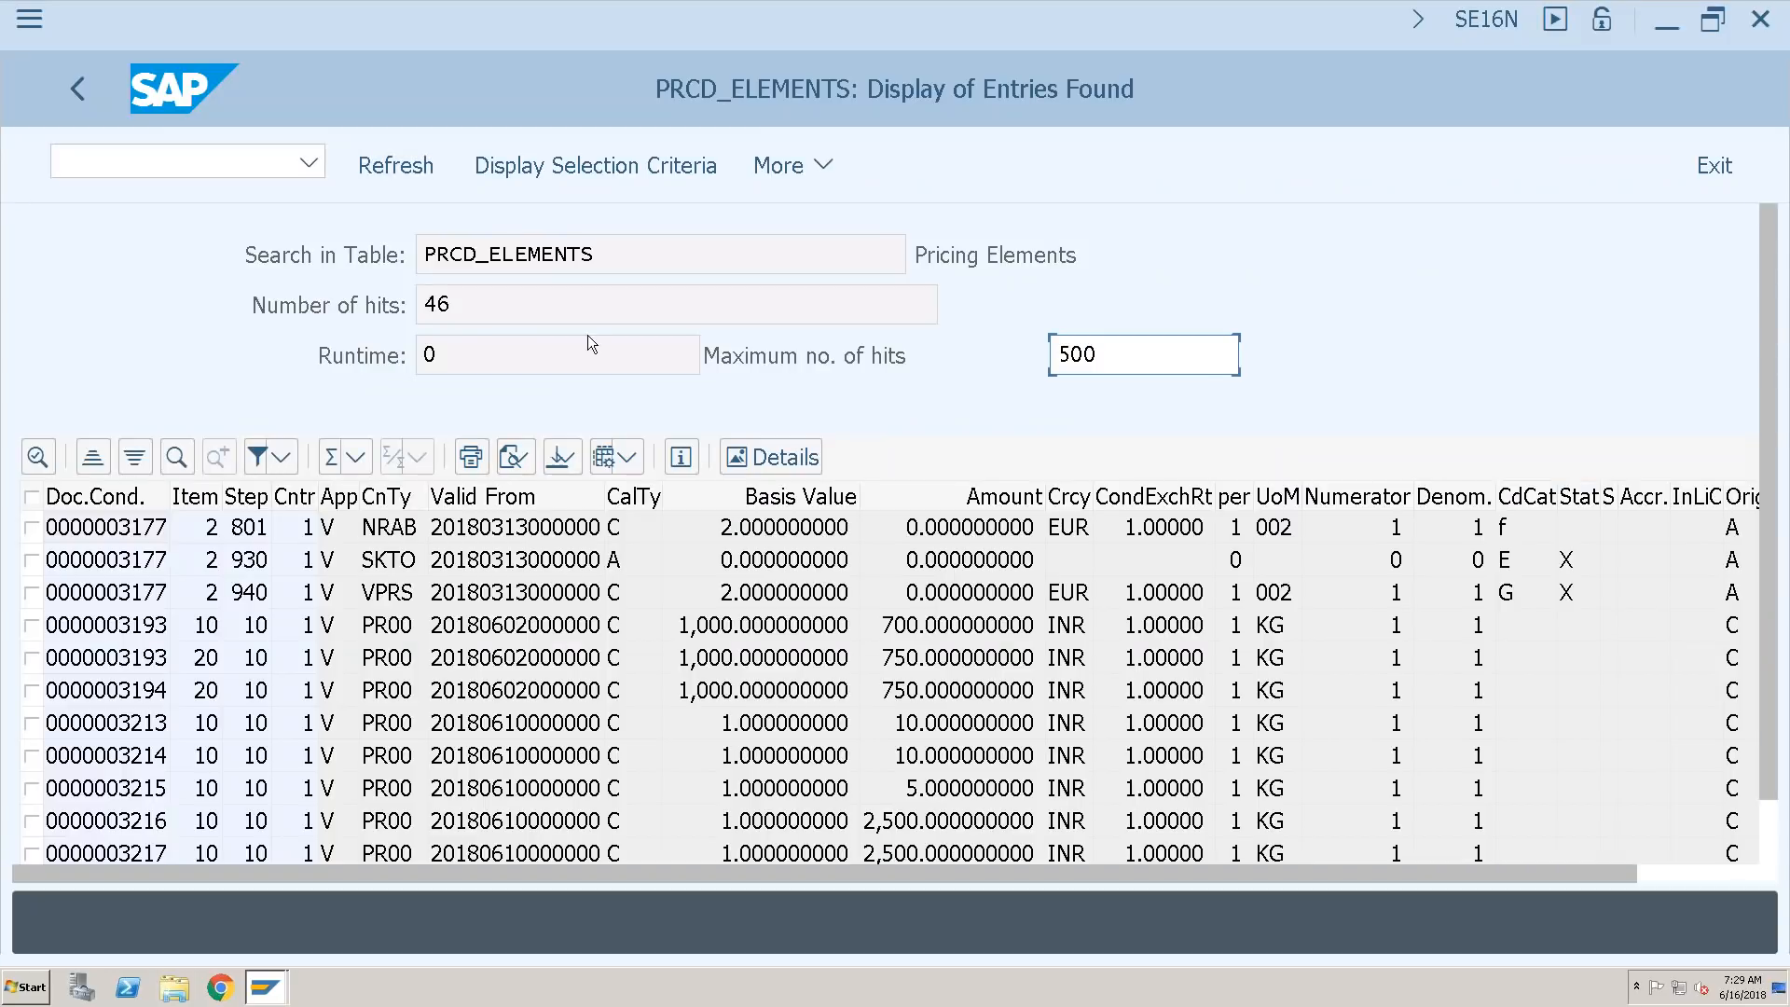
- Leave the PRCD_ELEMENTS query back to SAP Easy Access and minimize the remote desktop window
click(81, 92)
click(432, 681)
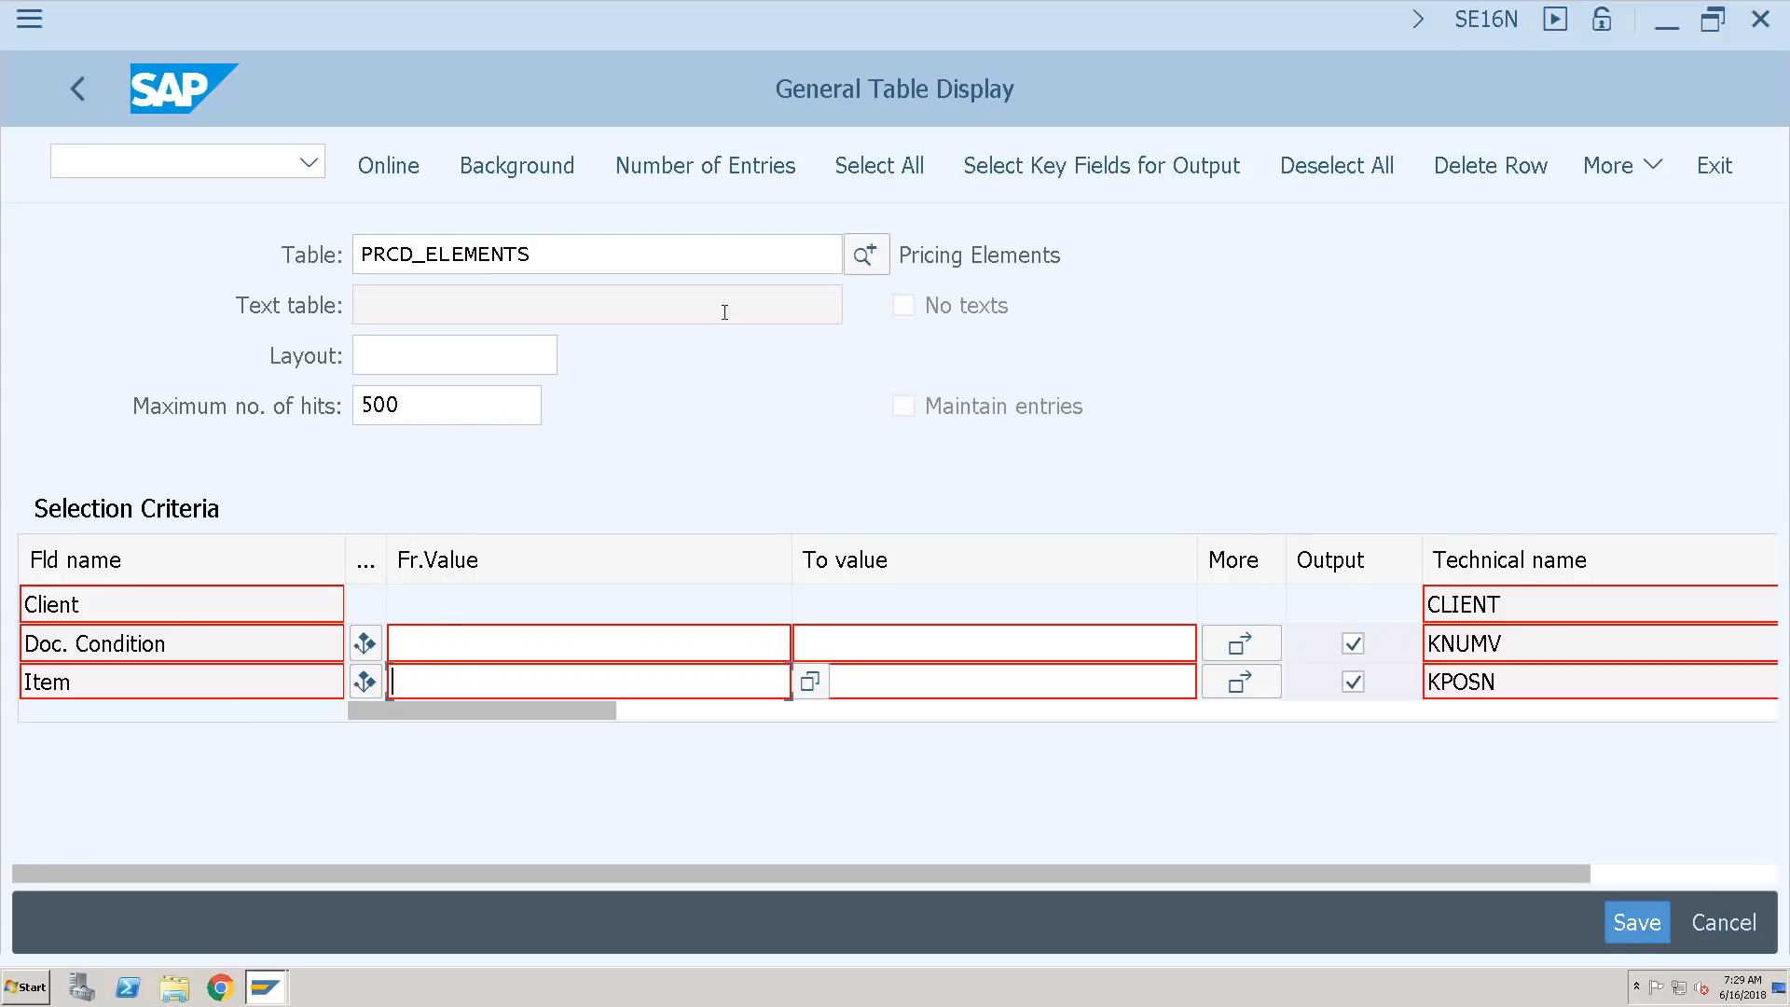
click(79, 89)
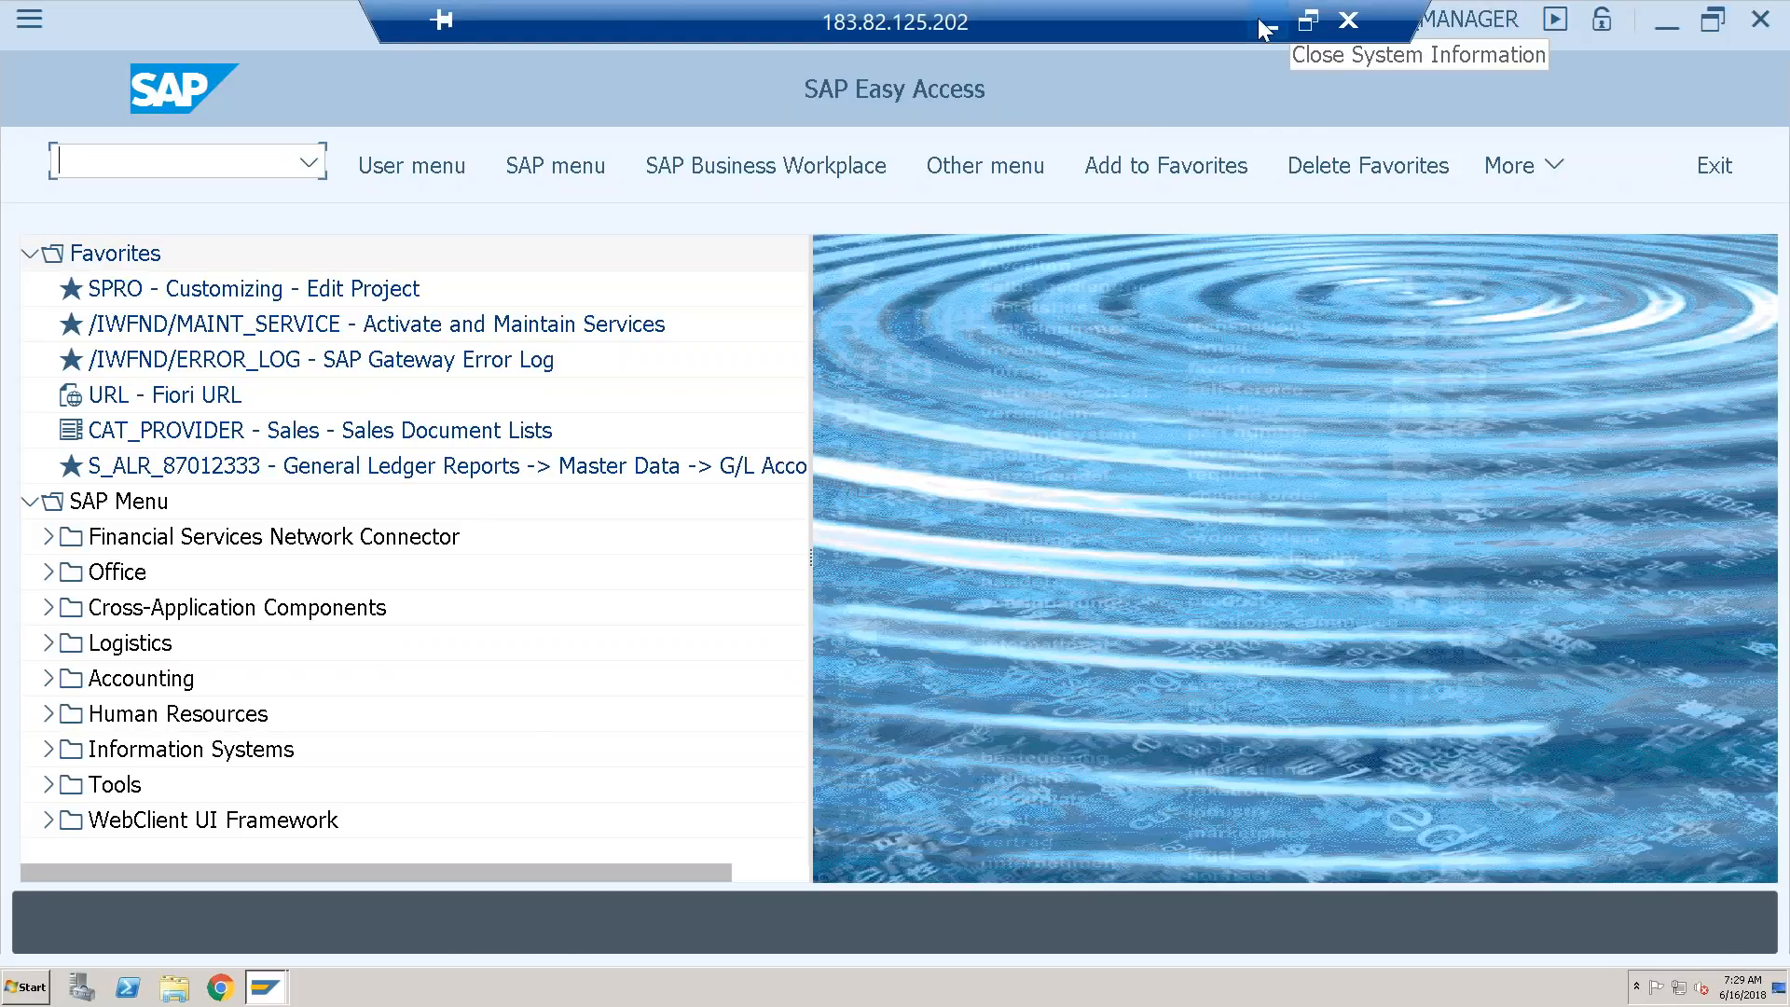
click(1256, 19)
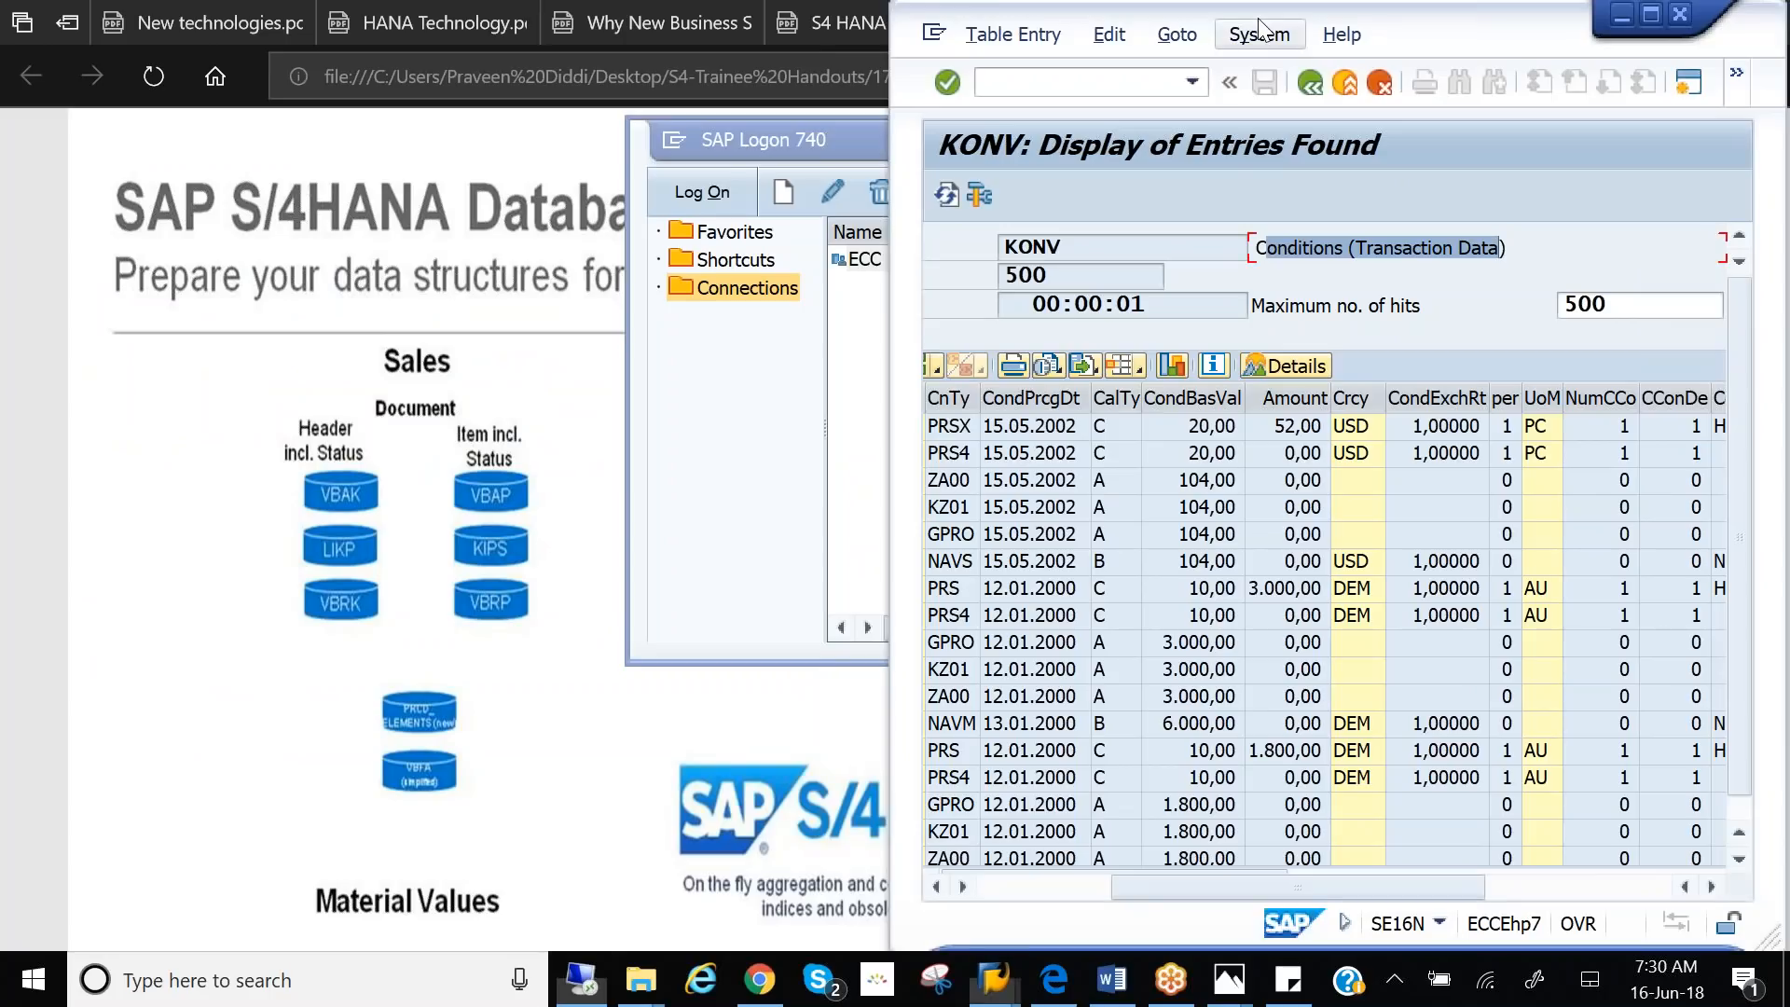
click(747, 389)
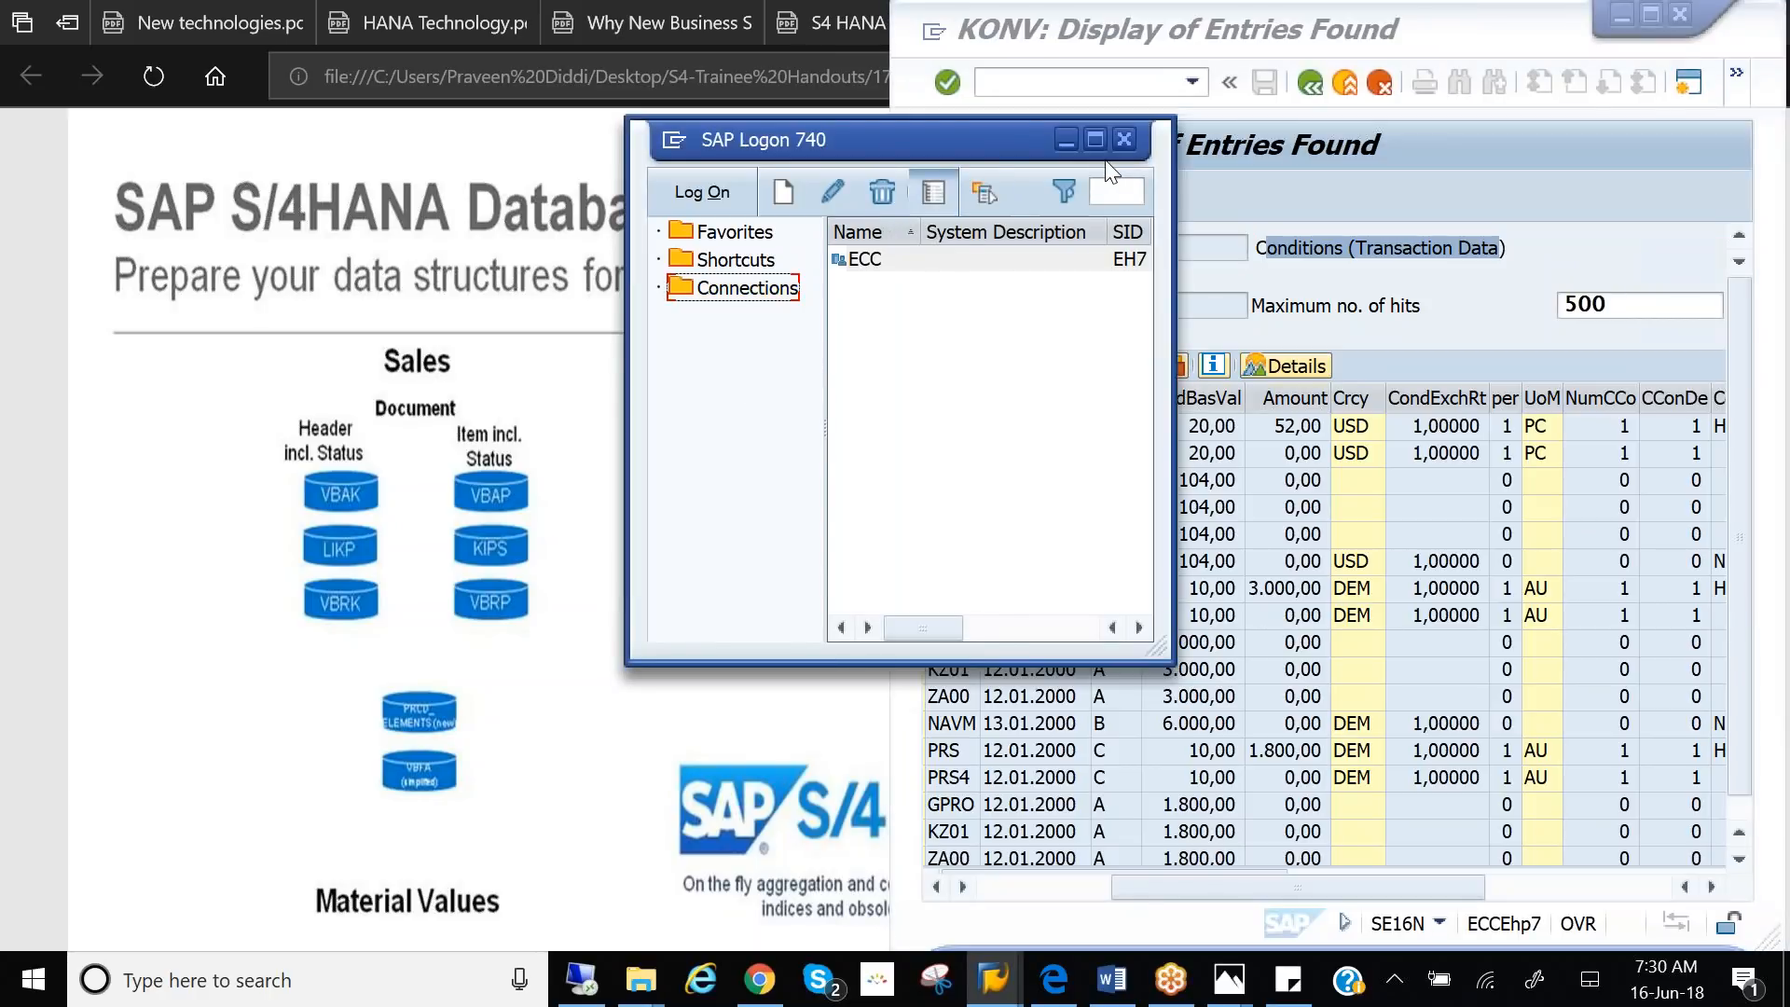
- Show the local desktop, refresh it, and open the ink sketchpad with its canvas cleared
key(super+d)
right_click(1107, 189)
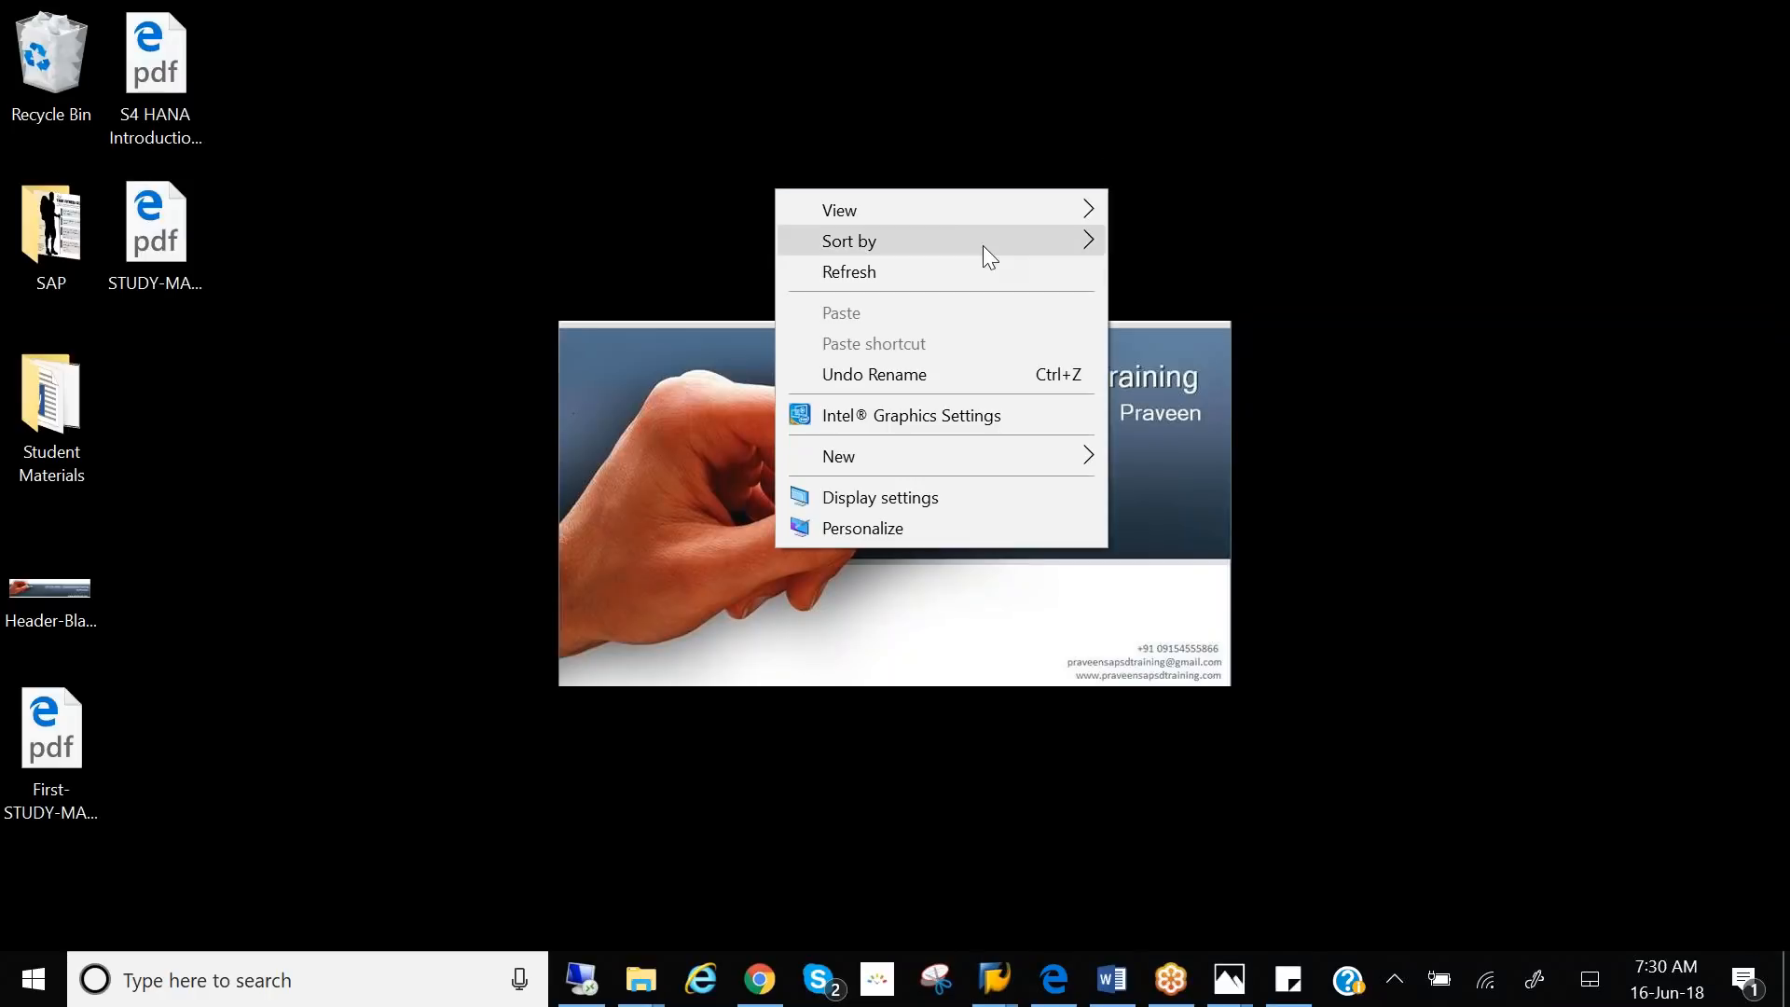
click(940, 269)
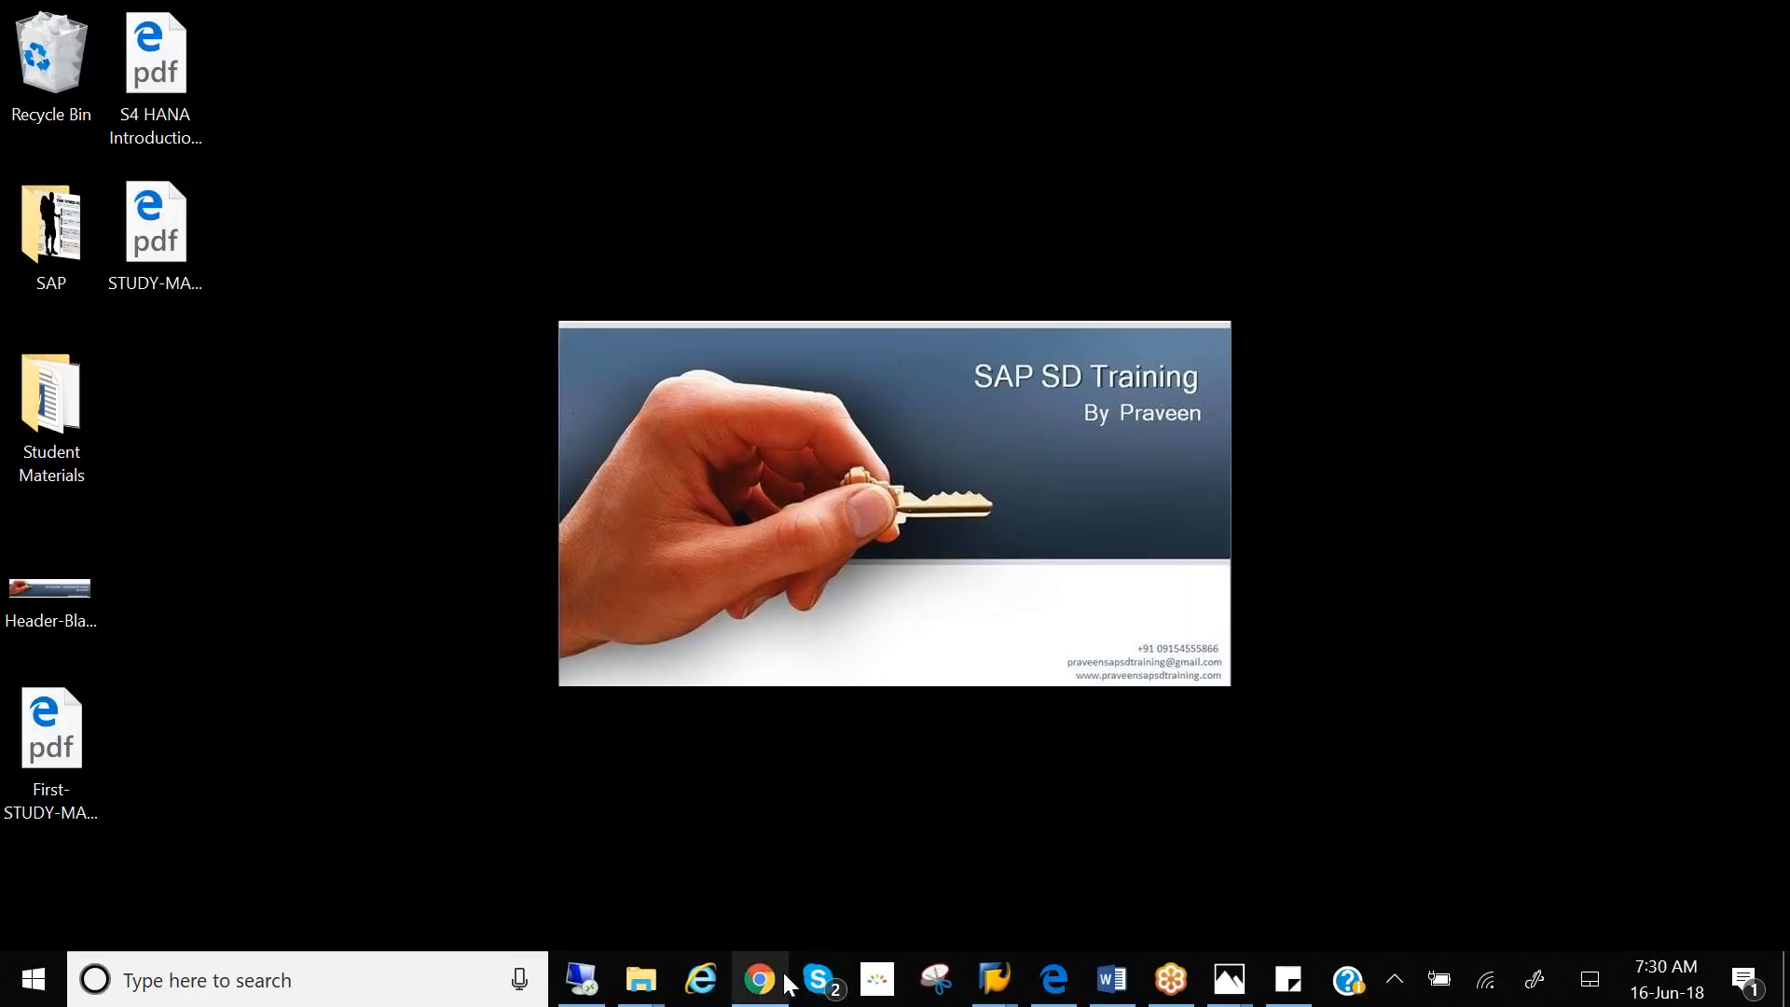
click(1539, 990)
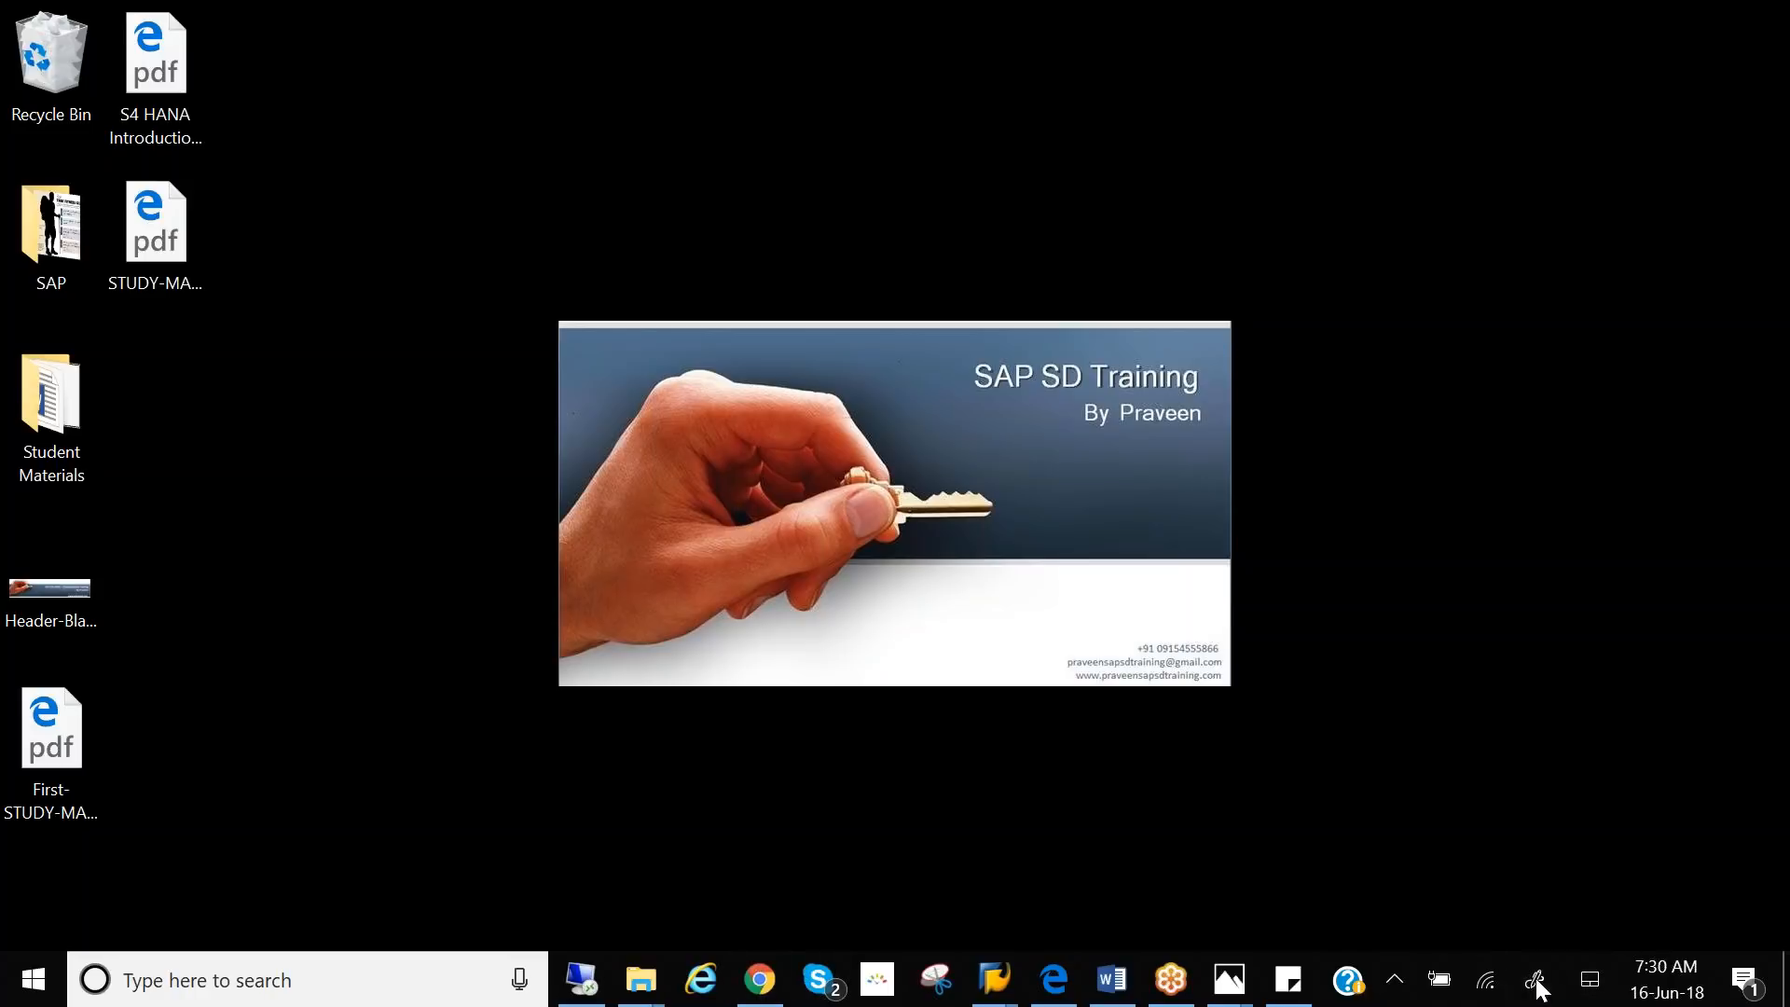
click(1462, 514)
click(1486, 37)
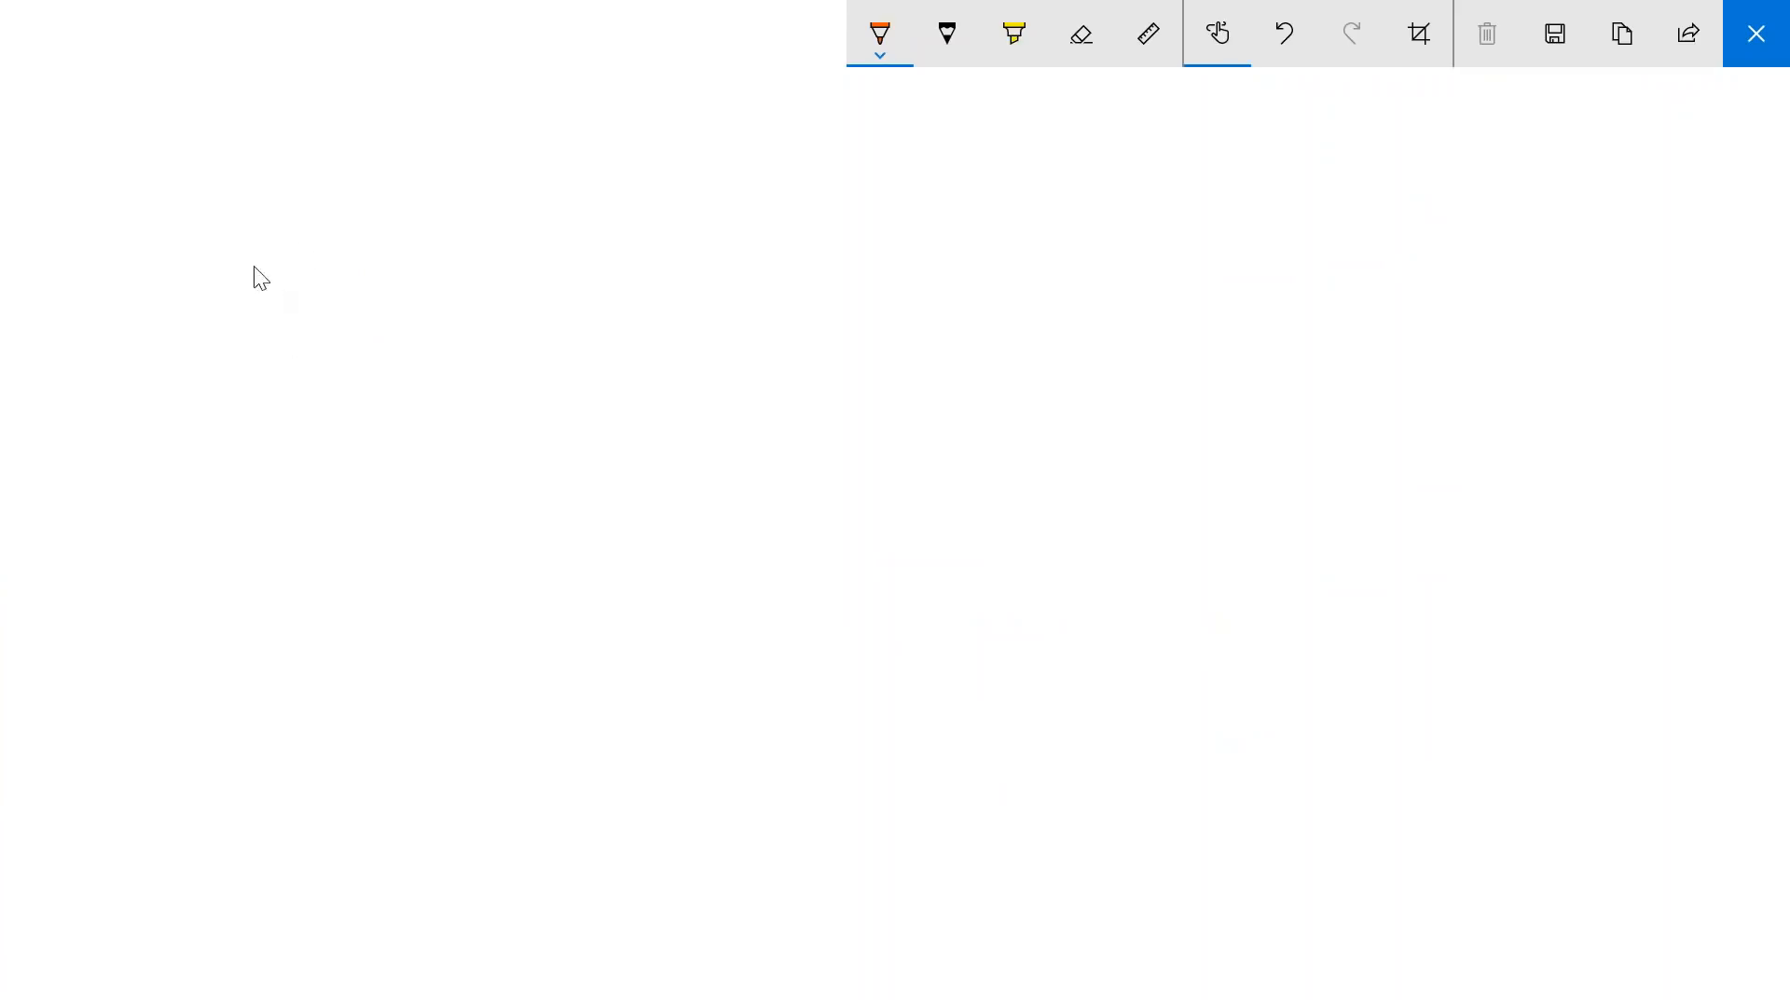
- Handwrite VBAK in orange on the sketchpad and draw a box around it
drag(402, 208, 452, 191)
mouse_move(459, 183)
mouse_down()
mouse_move(470, 217)
mouse_move(590, 212)
mouse_up()
drag(527, 198, 591, 185)
drag(606, 158, 614, 216)
drag(645, 164, 671, 202)
drag(401, 285, 442, 283)
mouse_move(719, 214)
mouse_down()
mouse_move(600, 87)
mouse_move(351, 292)
mouse_move(433, 282)
mouse_up()
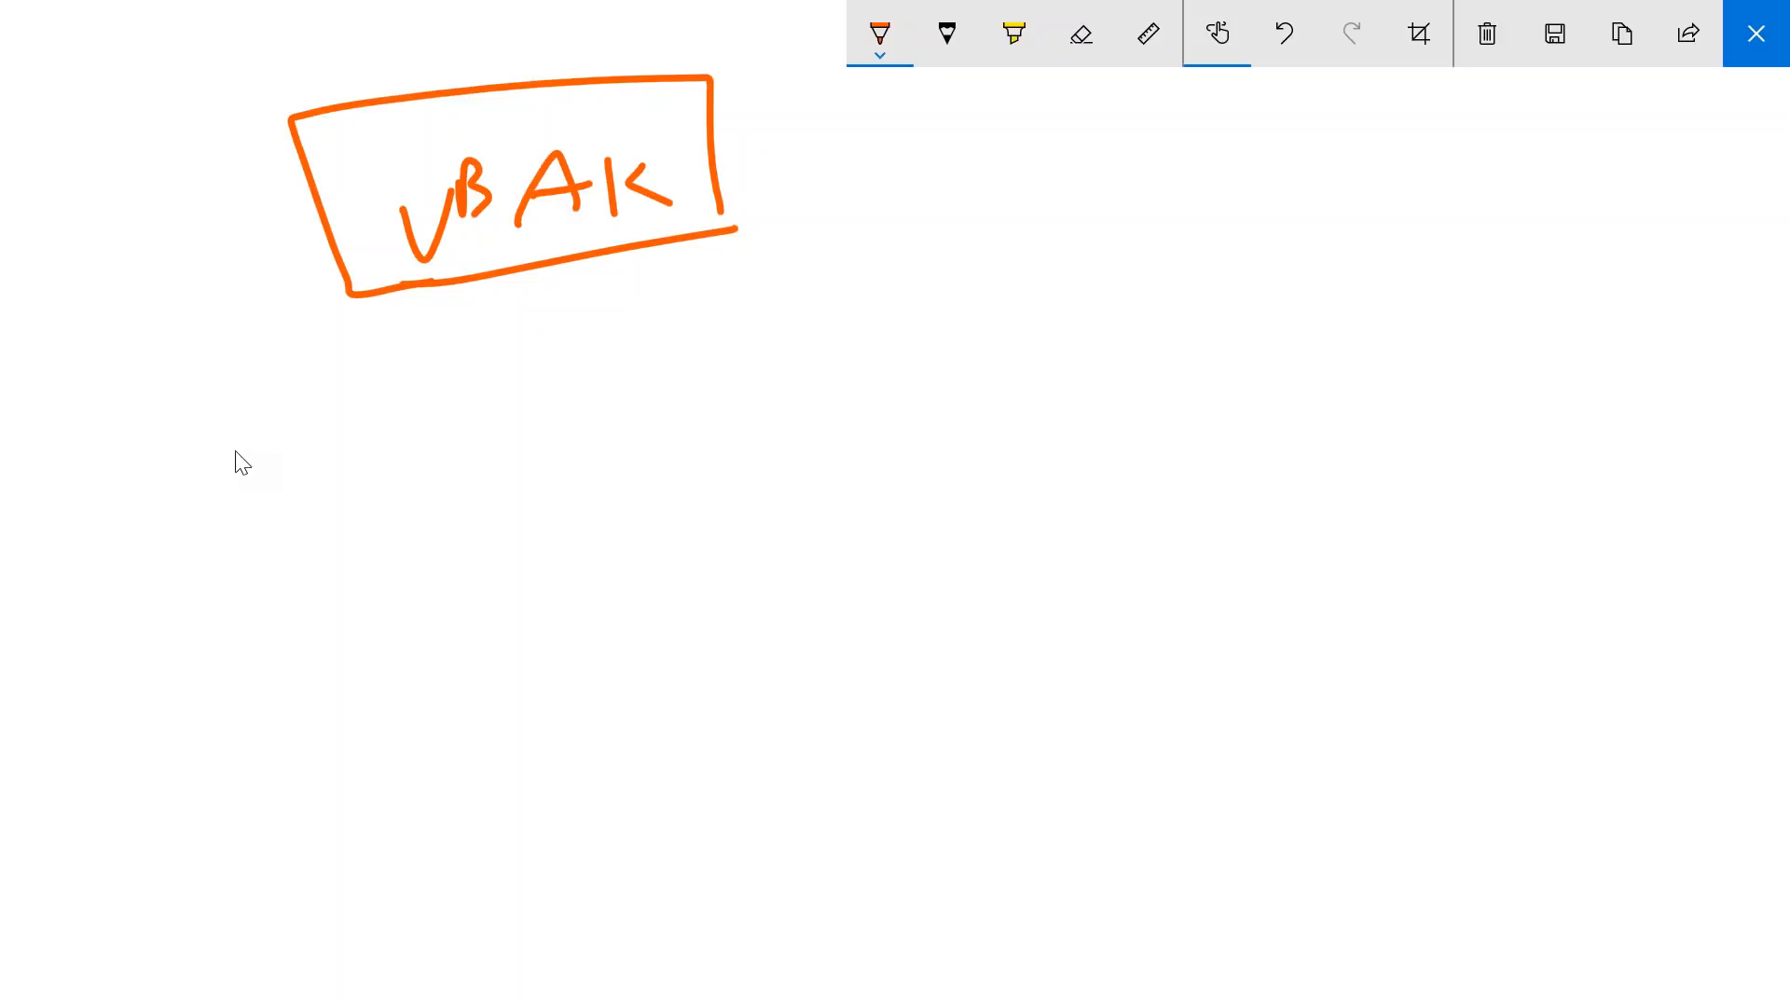
- Draw three arrows pointing at the VBAK box, one from below and two from the side
mouse_move(209, 535)
mouse_down()
mouse_move(389, 265)
mouse_move(386, 291)
mouse_up()
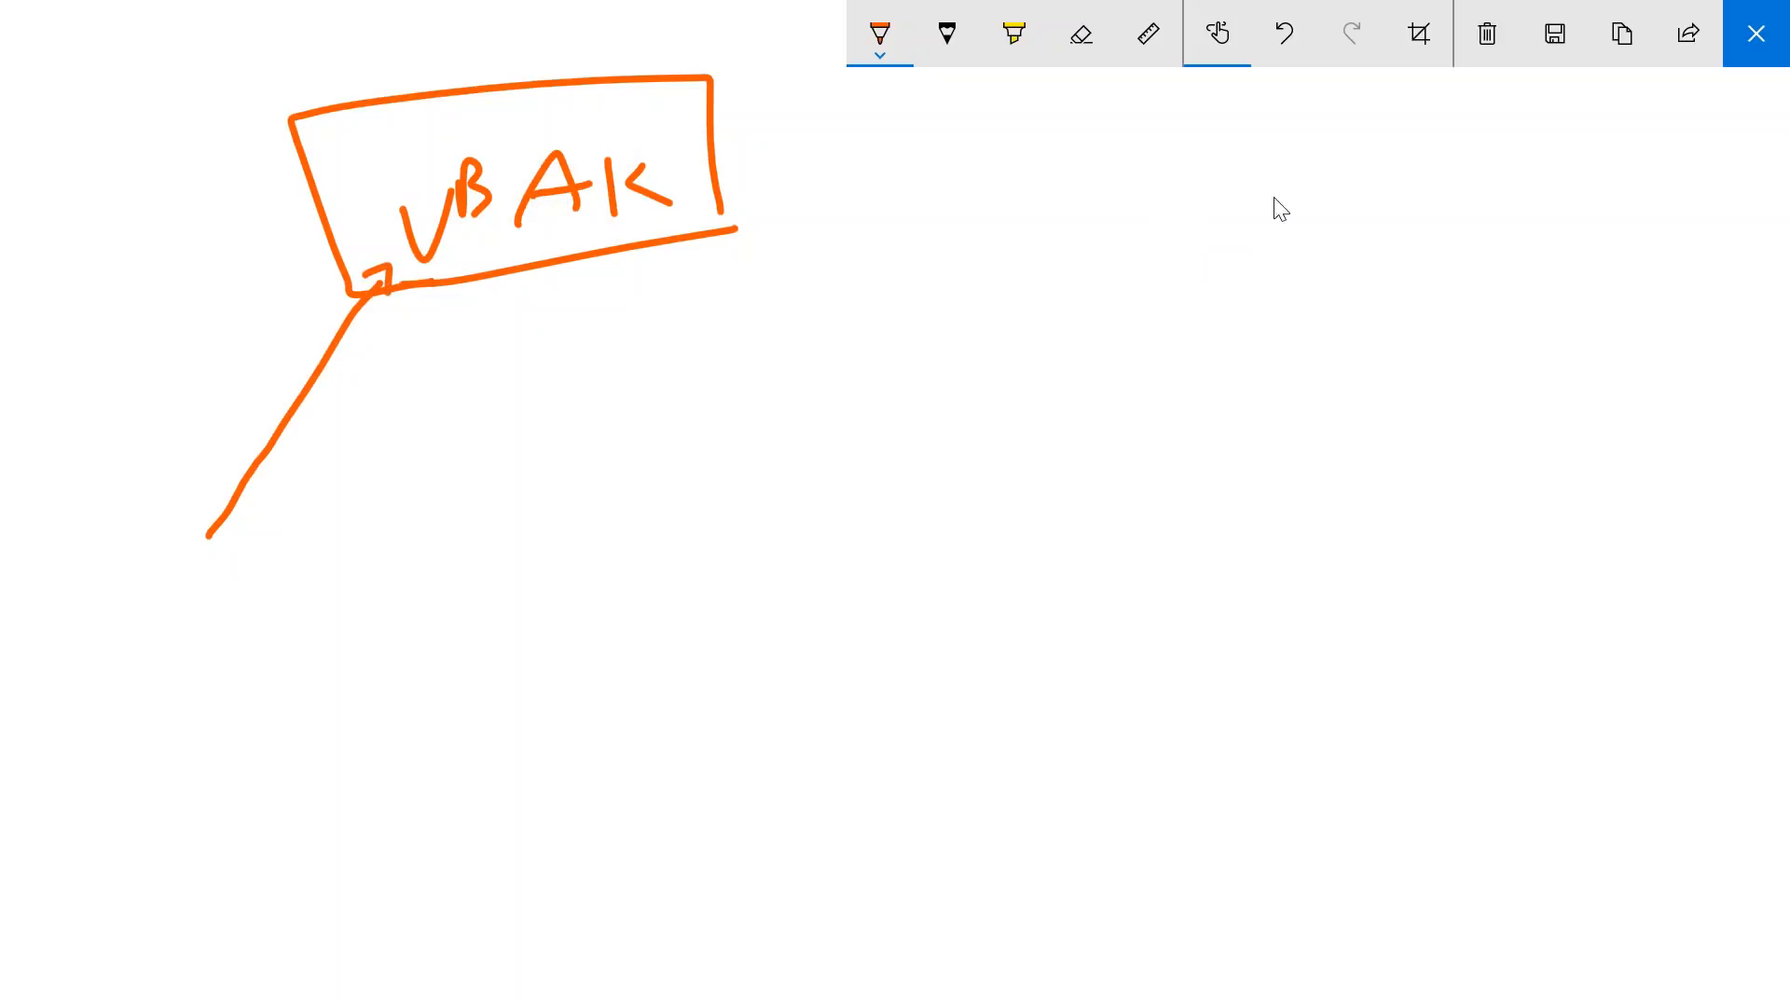
mouse_move(1171, 122)
mouse_down()
mouse_move(740, 108)
mouse_move(770, 136)
mouse_up()
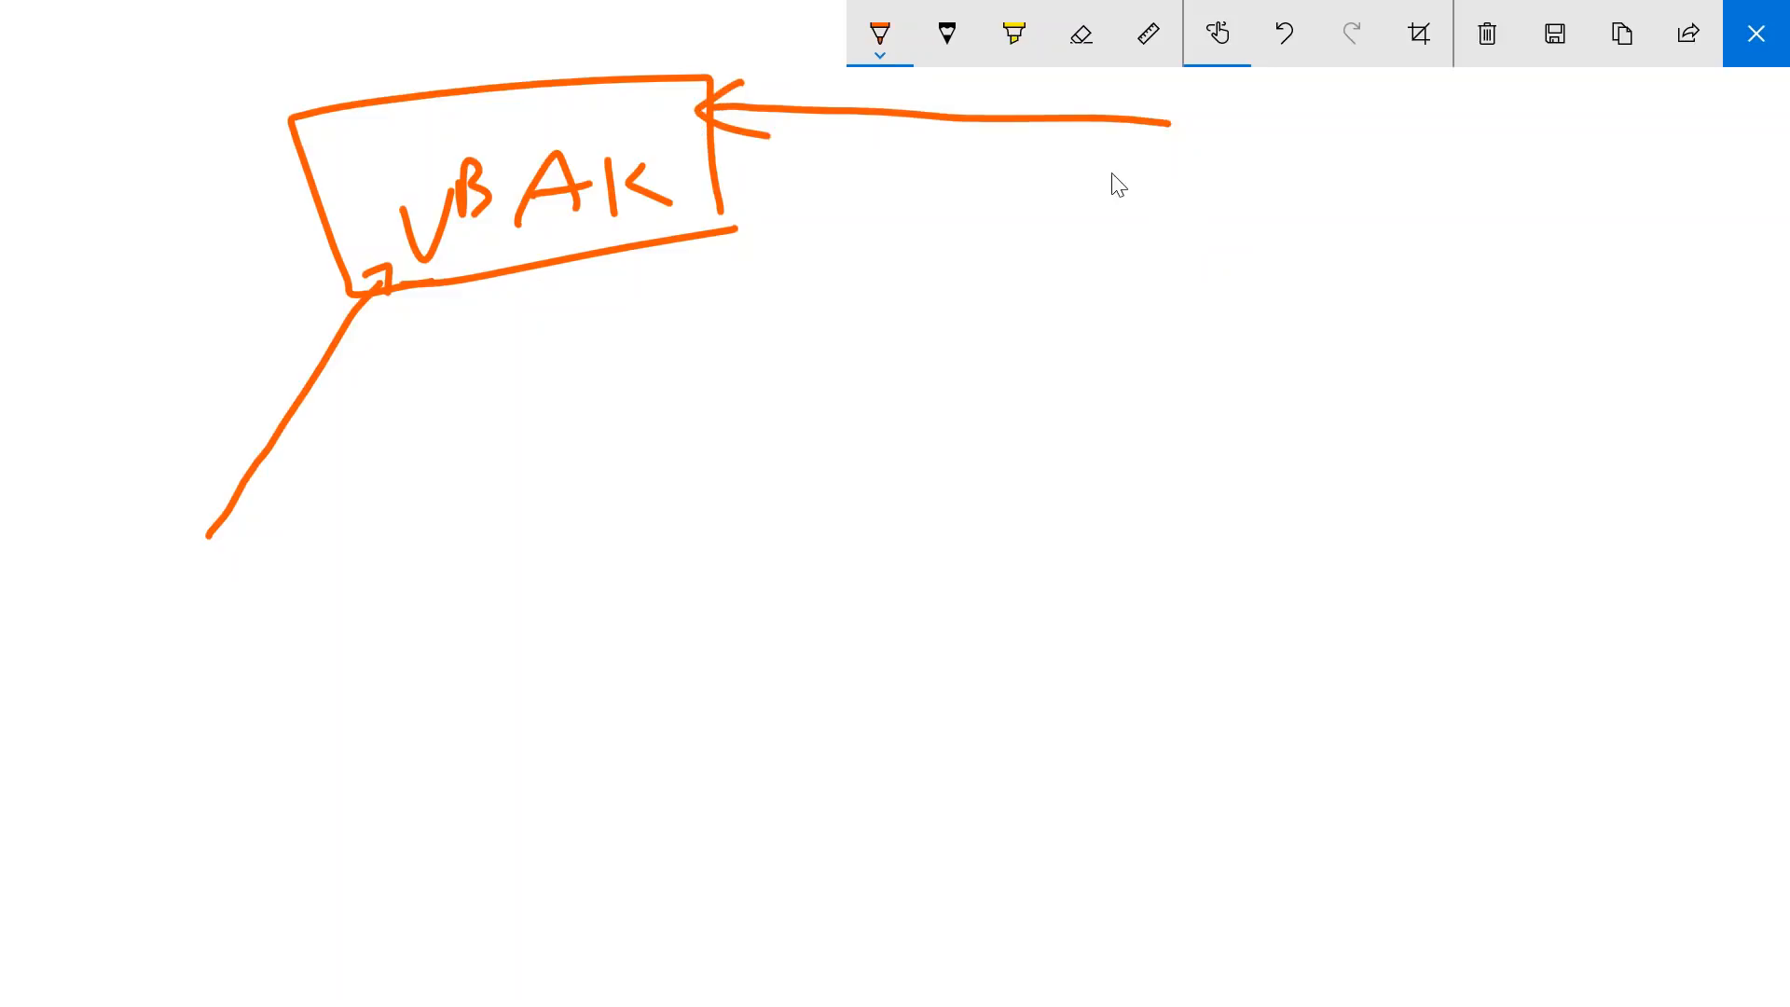
mouse_move(1152, 156)
mouse_down()
mouse_move(718, 168)
mouse_move(752, 198)
mouse_up()
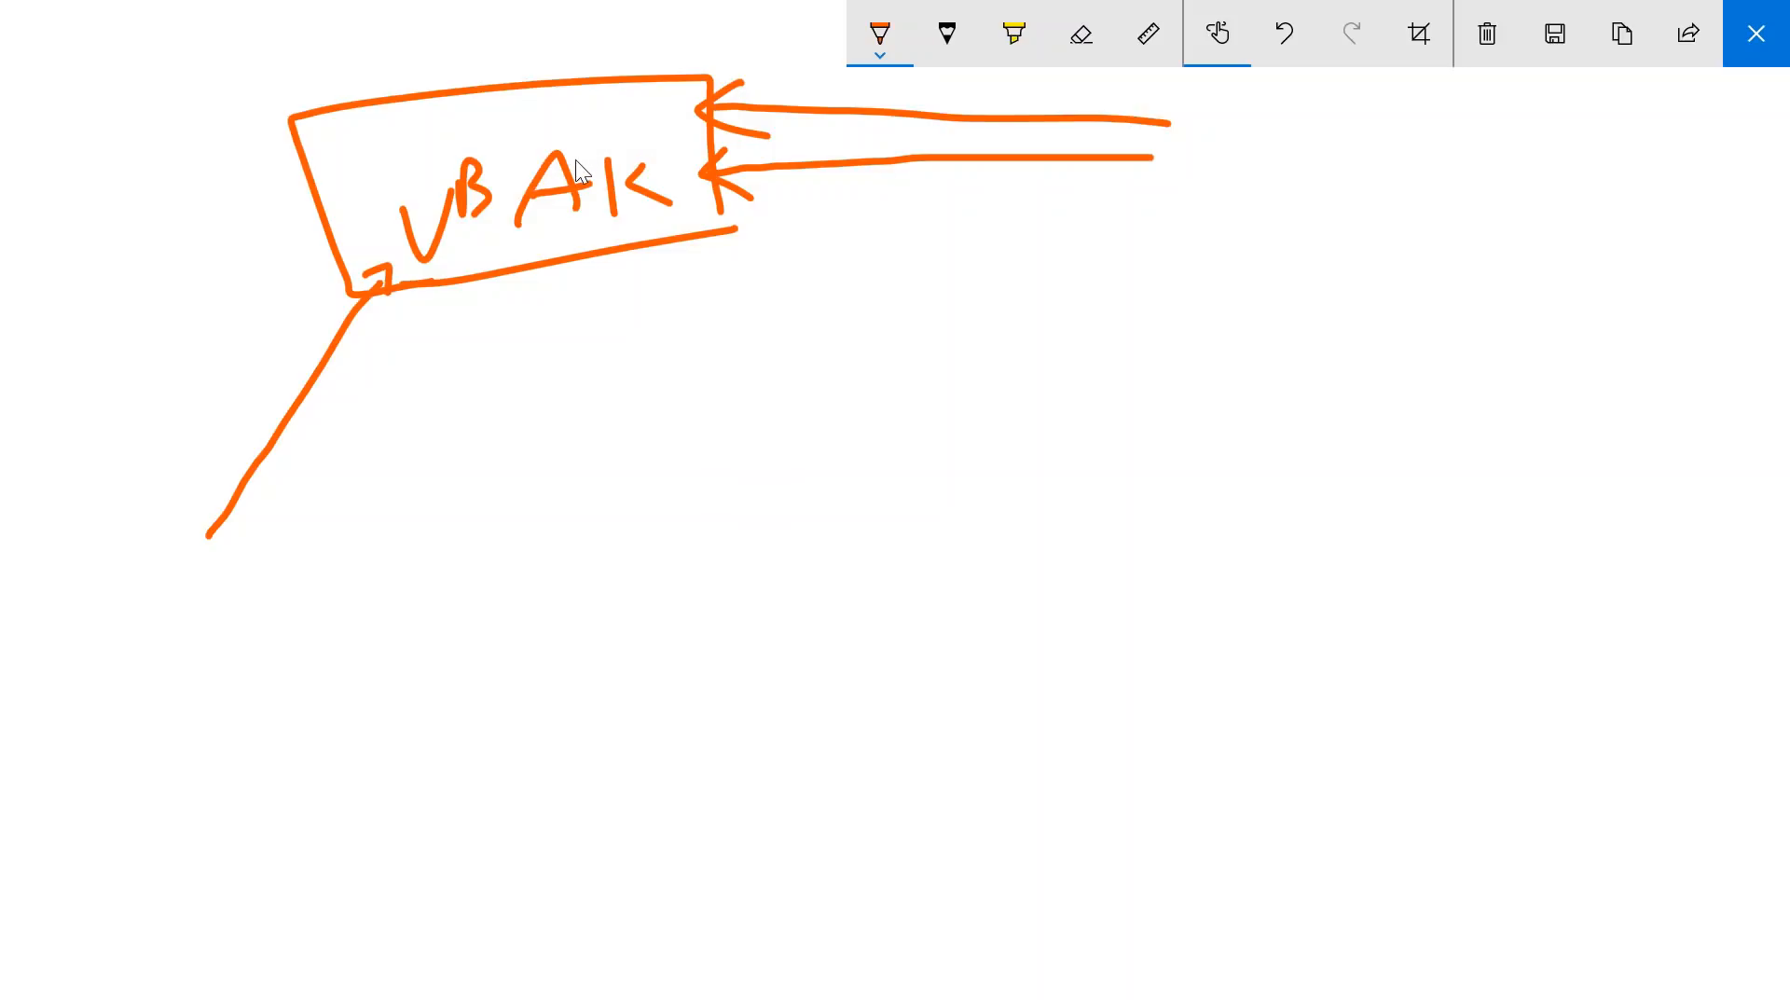
- Draw an arrow leading out of the VBAK box and label it INDEX, redoing the misspelled letters
mouse_move(550, 217)
mouse_down()
mouse_move(548, 276)
mouse_move(795, 320)
mouse_move(818, 349)
mouse_move(874, 334)
mouse_up()
mouse_move(841, 312)
mouse_down()
mouse_move(903, 316)
mouse_move(909, 337)
mouse_up()
mouse_move(923, 337)
mouse_down()
mouse_move(963, 332)
mouse_move(966, 299)
mouse_up()
mouse_move(974, 322)
mouse_down()
mouse_move(1054, 328)
mouse_move(1024, 337)
mouse_up()
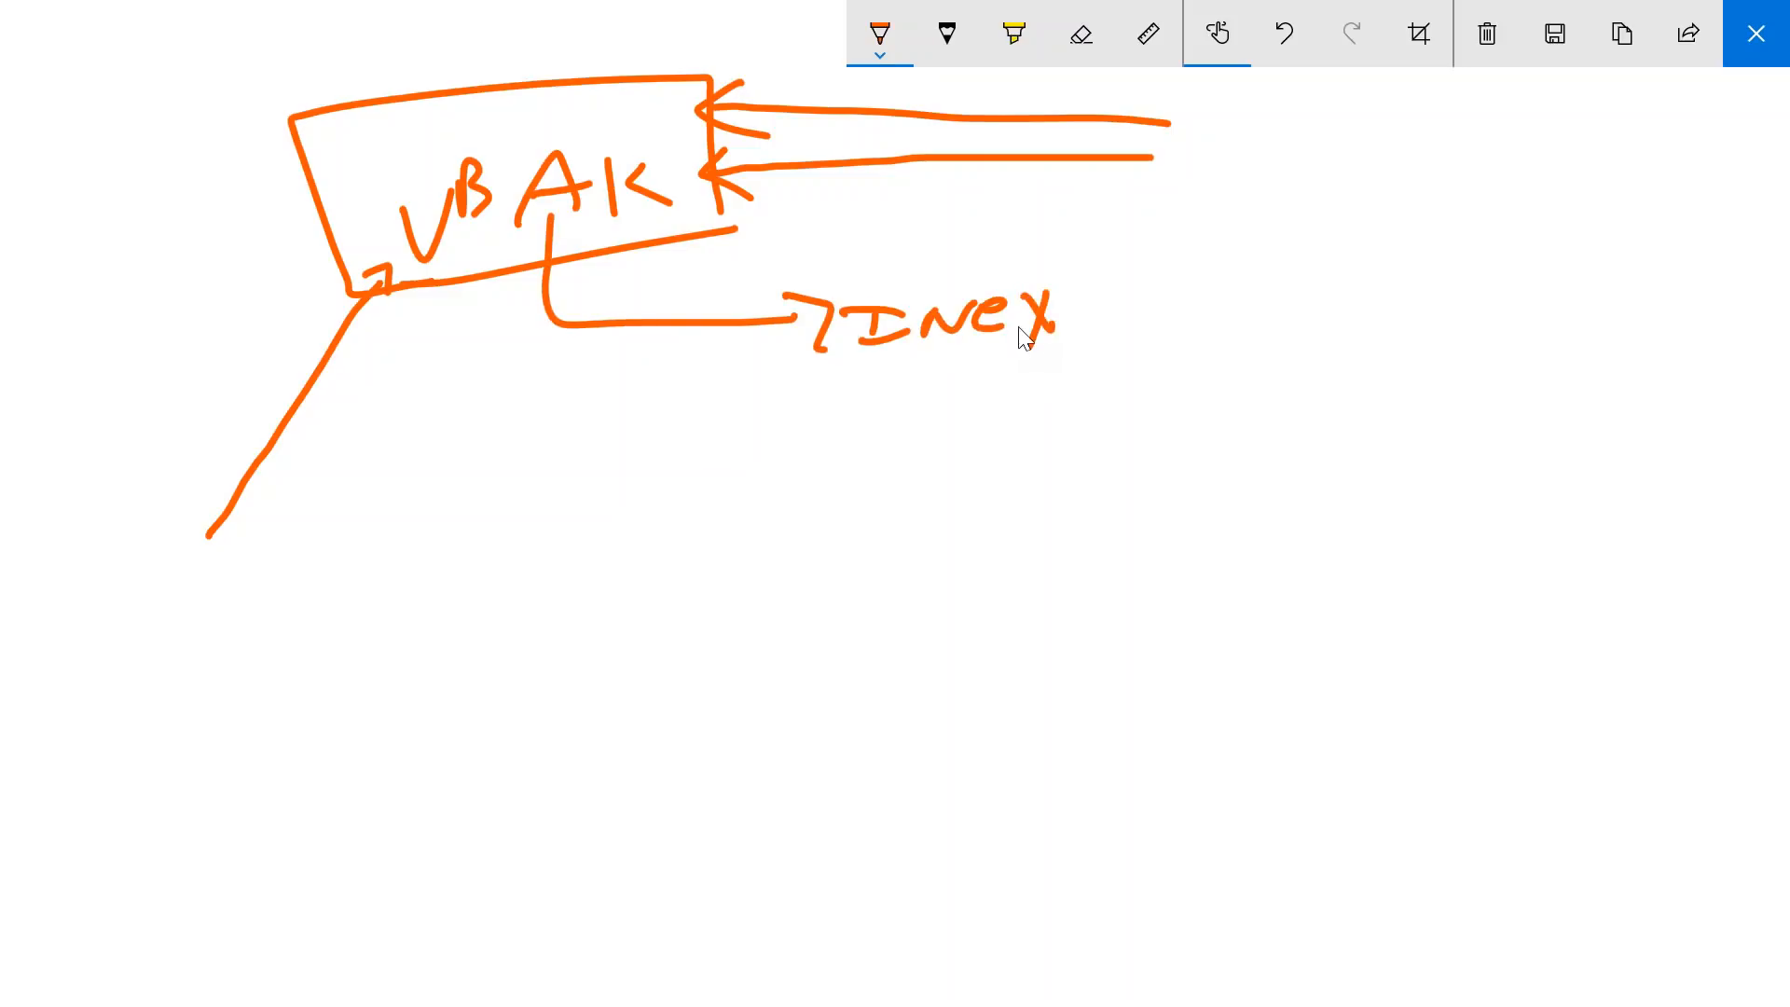
key(ctrl+z)
key(ctrl+z)
key(ctrl+z)
mouse_move(988, 300)
mouse_down()
mouse_move(993, 333)
mouse_move(1086, 301)
mouse_up()
drag(1089, 300, 1079, 345)
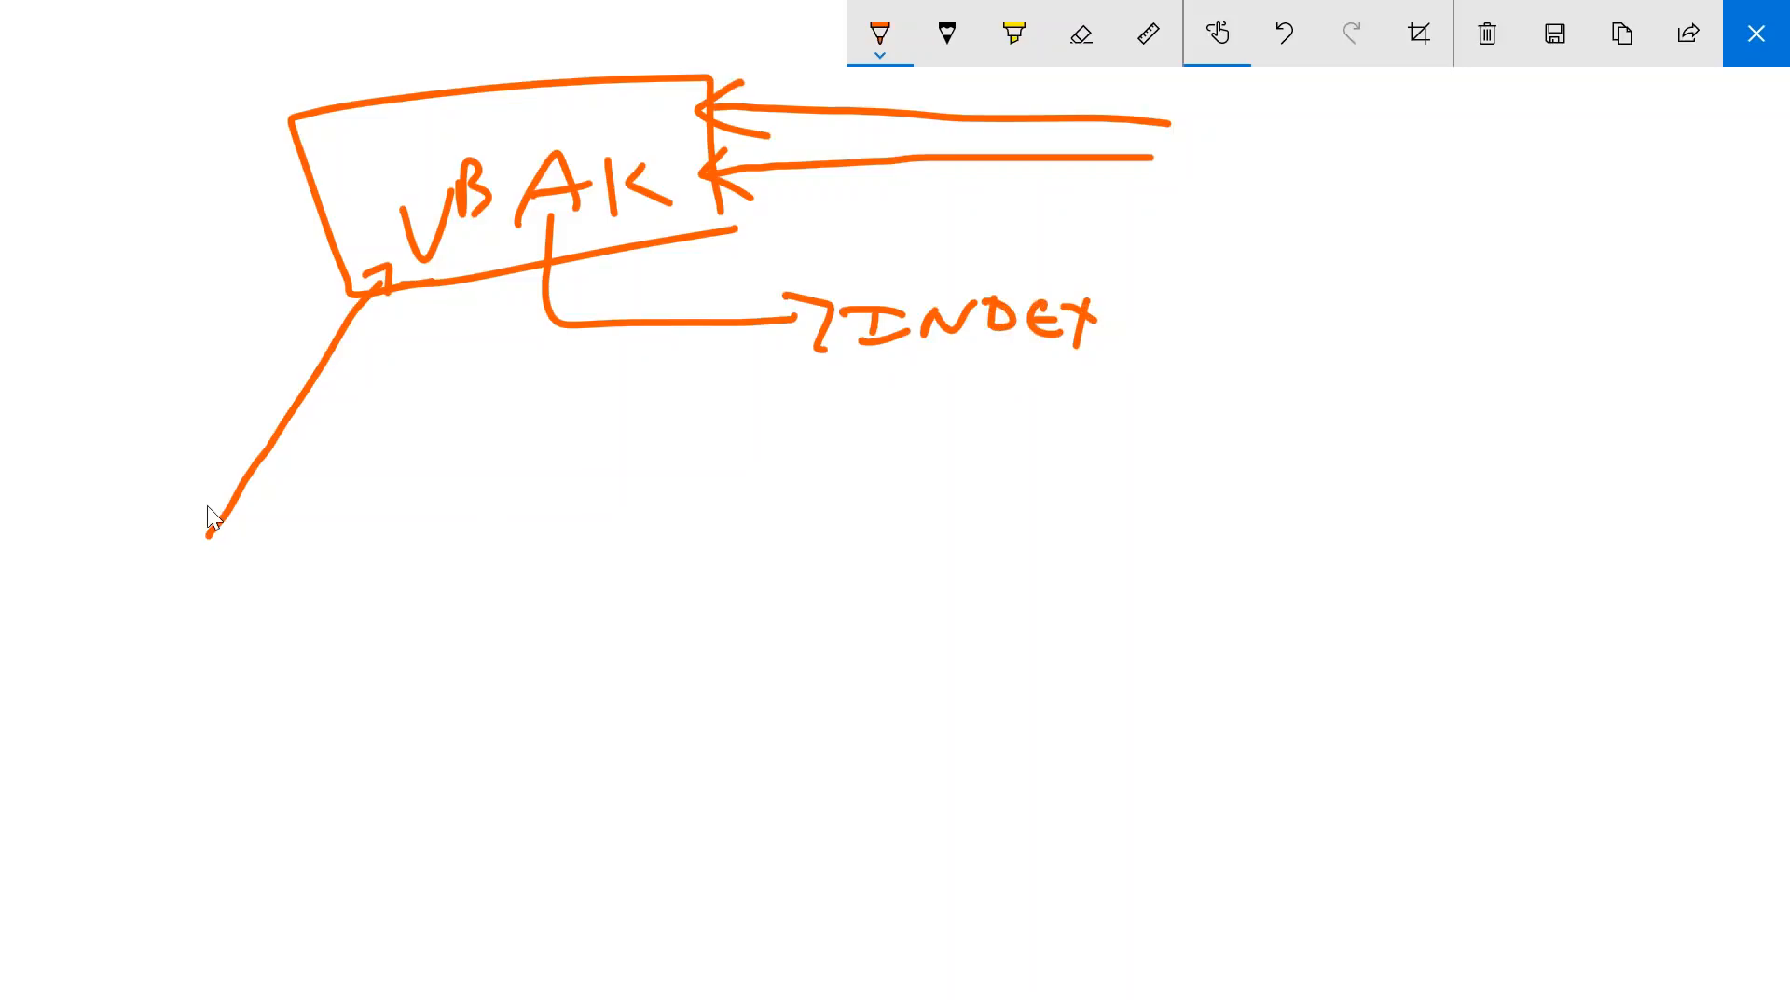
- Draw arrows into and out of INDEX and write VAKPA beside it, underlining both VAKPA and VBAK
mouse_move(746, 573)
mouse_down()
mouse_move(931, 382)
mouse_move(975, 423)
mouse_move(1155, 499)
mouse_up()
mouse_move(1116, 470)
mouse_down()
mouse_move(1159, 503)
mouse_move(1122, 524)
mouse_up()
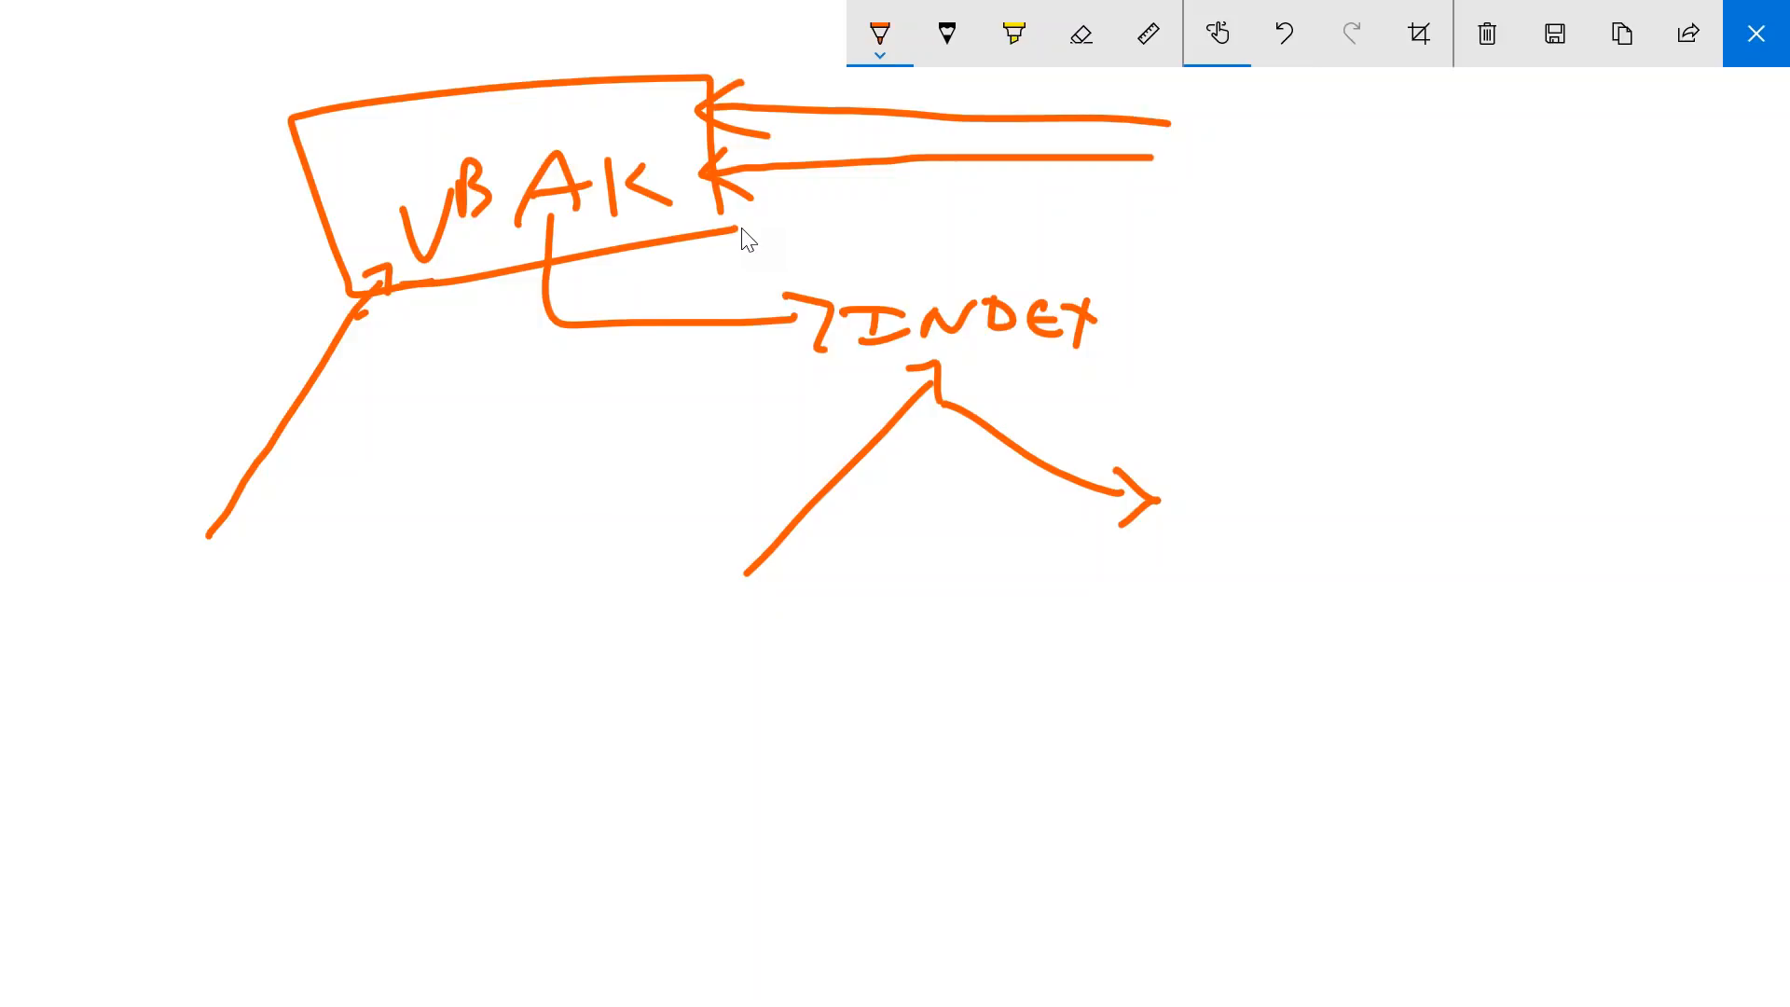
mouse_move(1142, 375)
mouse_down()
mouse_move(1177, 413)
mouse_move(1212, 353)
mouse_up()
drag(1236, 422, 1307, 394)
drag(1319, 355, 1326, 405)
mouse_move(1351, 361)
mouse_down()
mouse_move(1375, 398)
mouse_move(1399, 395)
mouse_up()
drag(1392, 360, 1408, 376)
drag(1425, 401, 1466, 395)
drag(1434, 382, 1468, 378)
drag(1208, 431, 1459, 427)
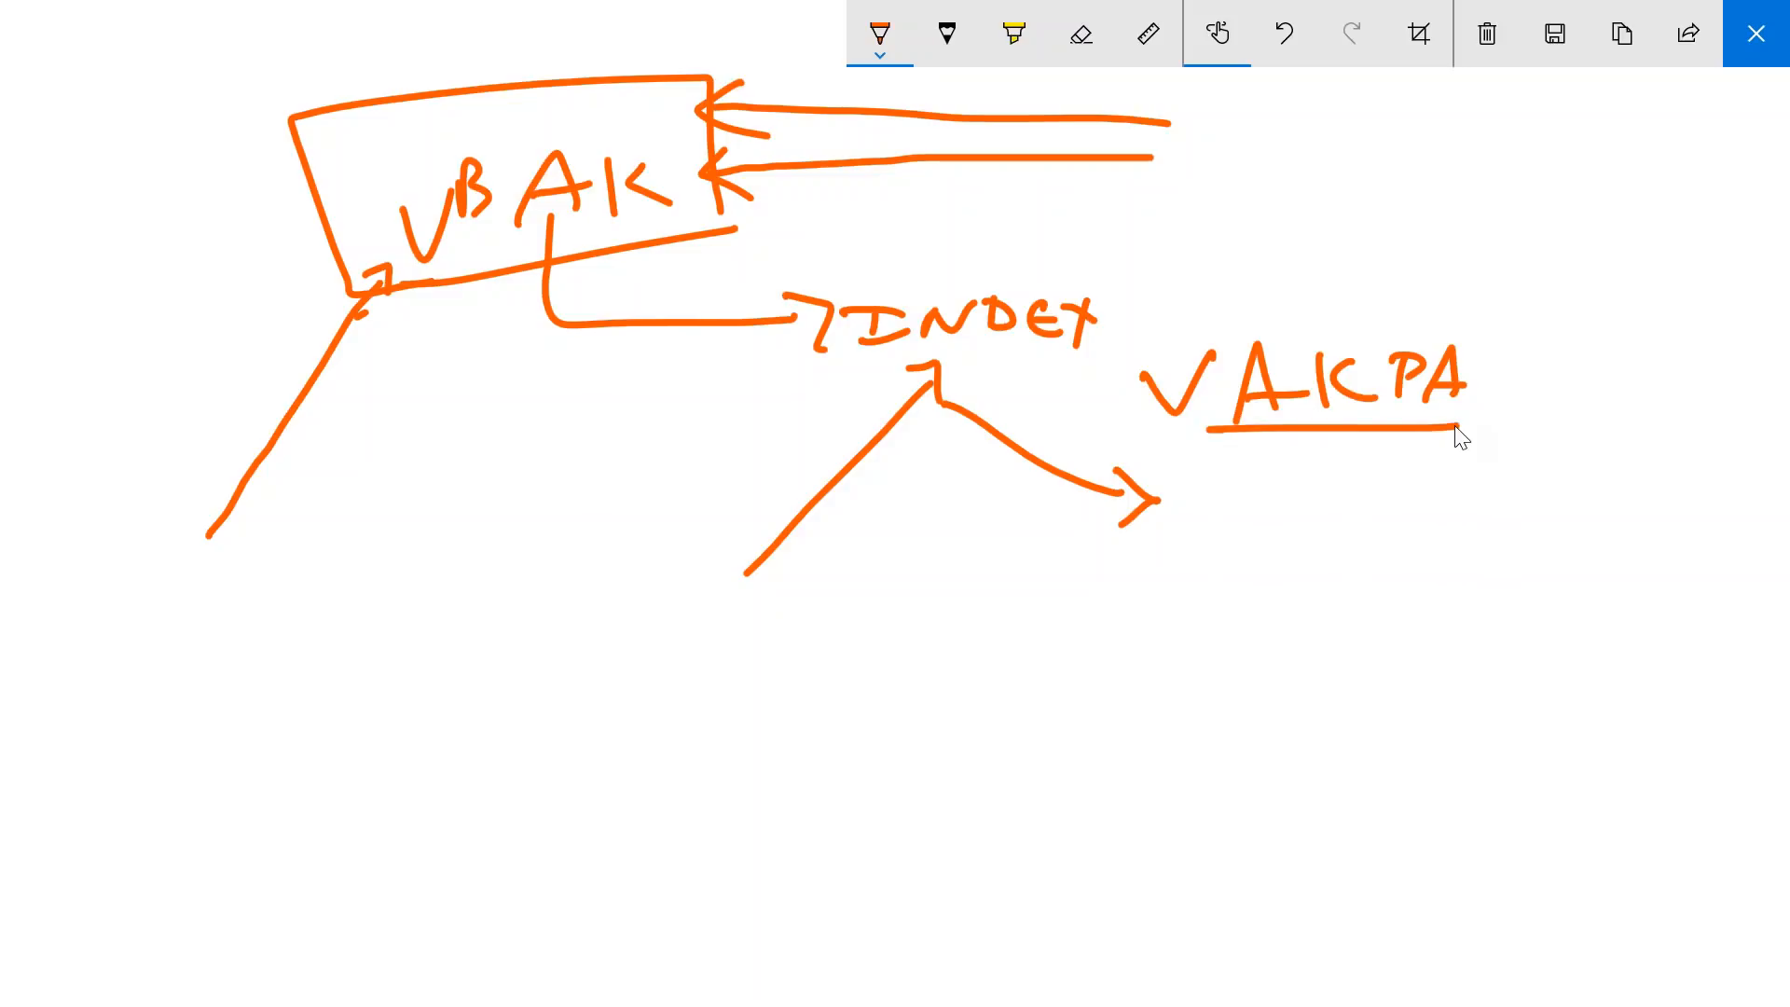
drag(437, 258, 725, 177)
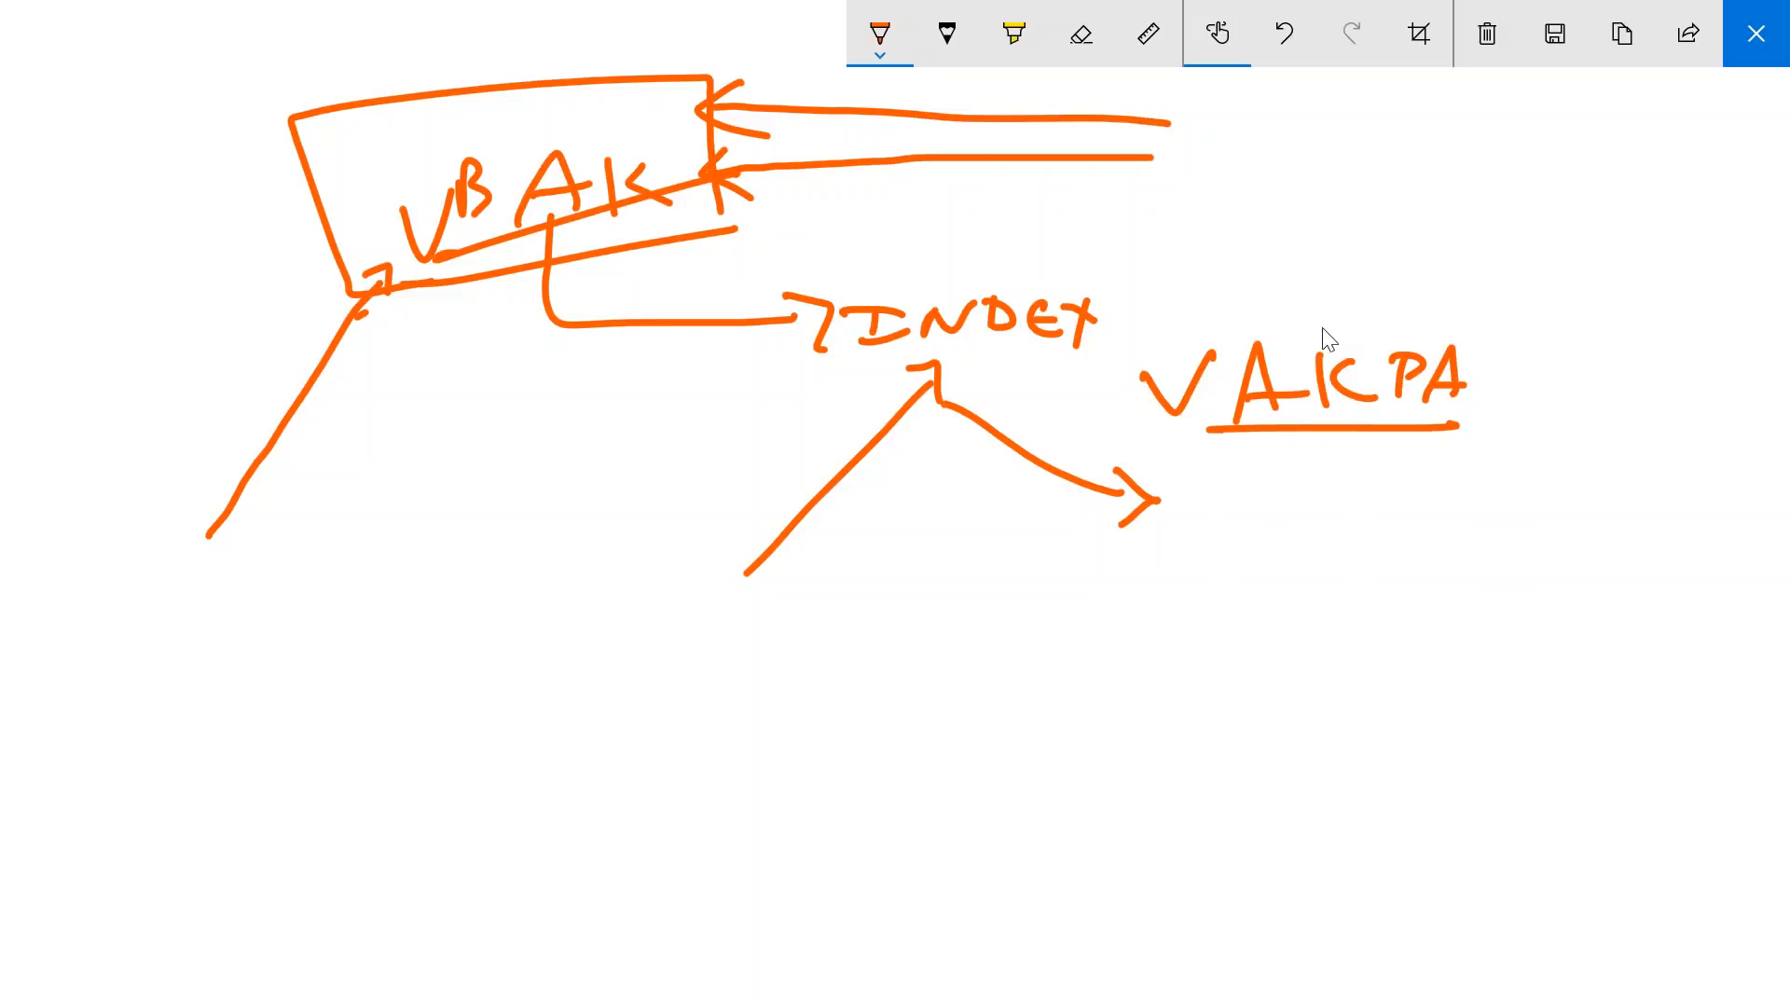
- Close the sketchpad and bring back the ECC window with the KONV entries, maximized
click(1751, 39)
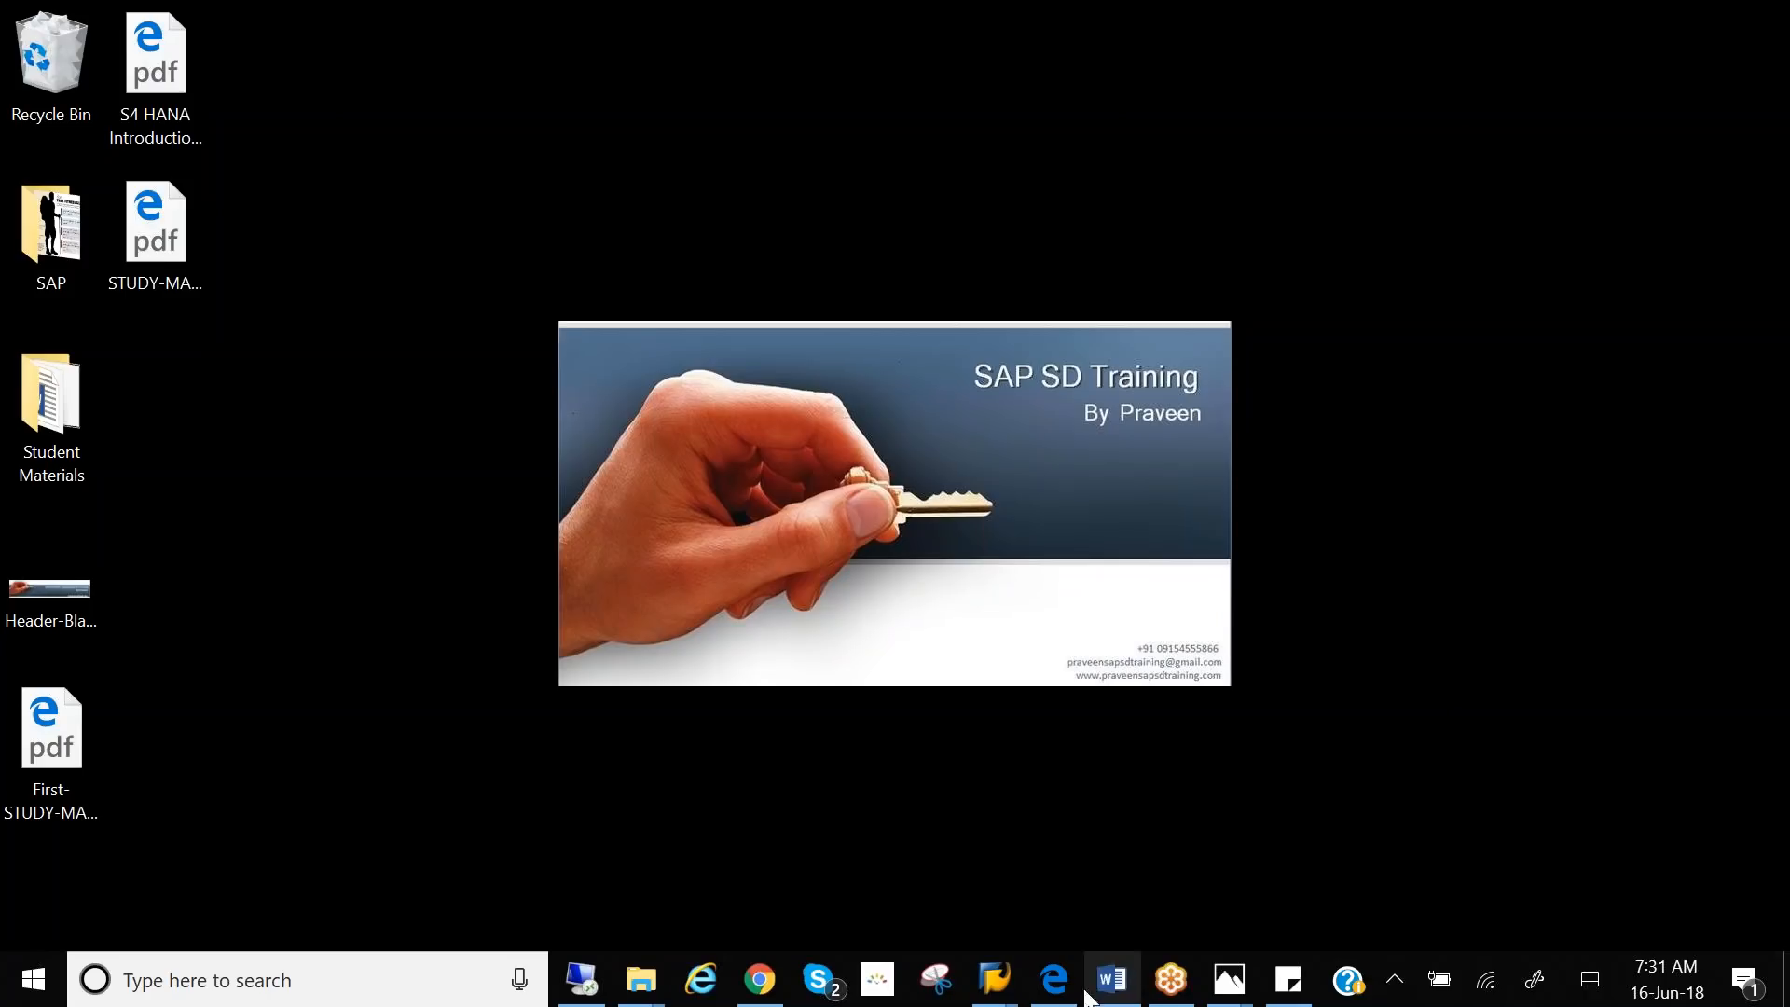
mouse_move(994, 979)
click(1054, 891)
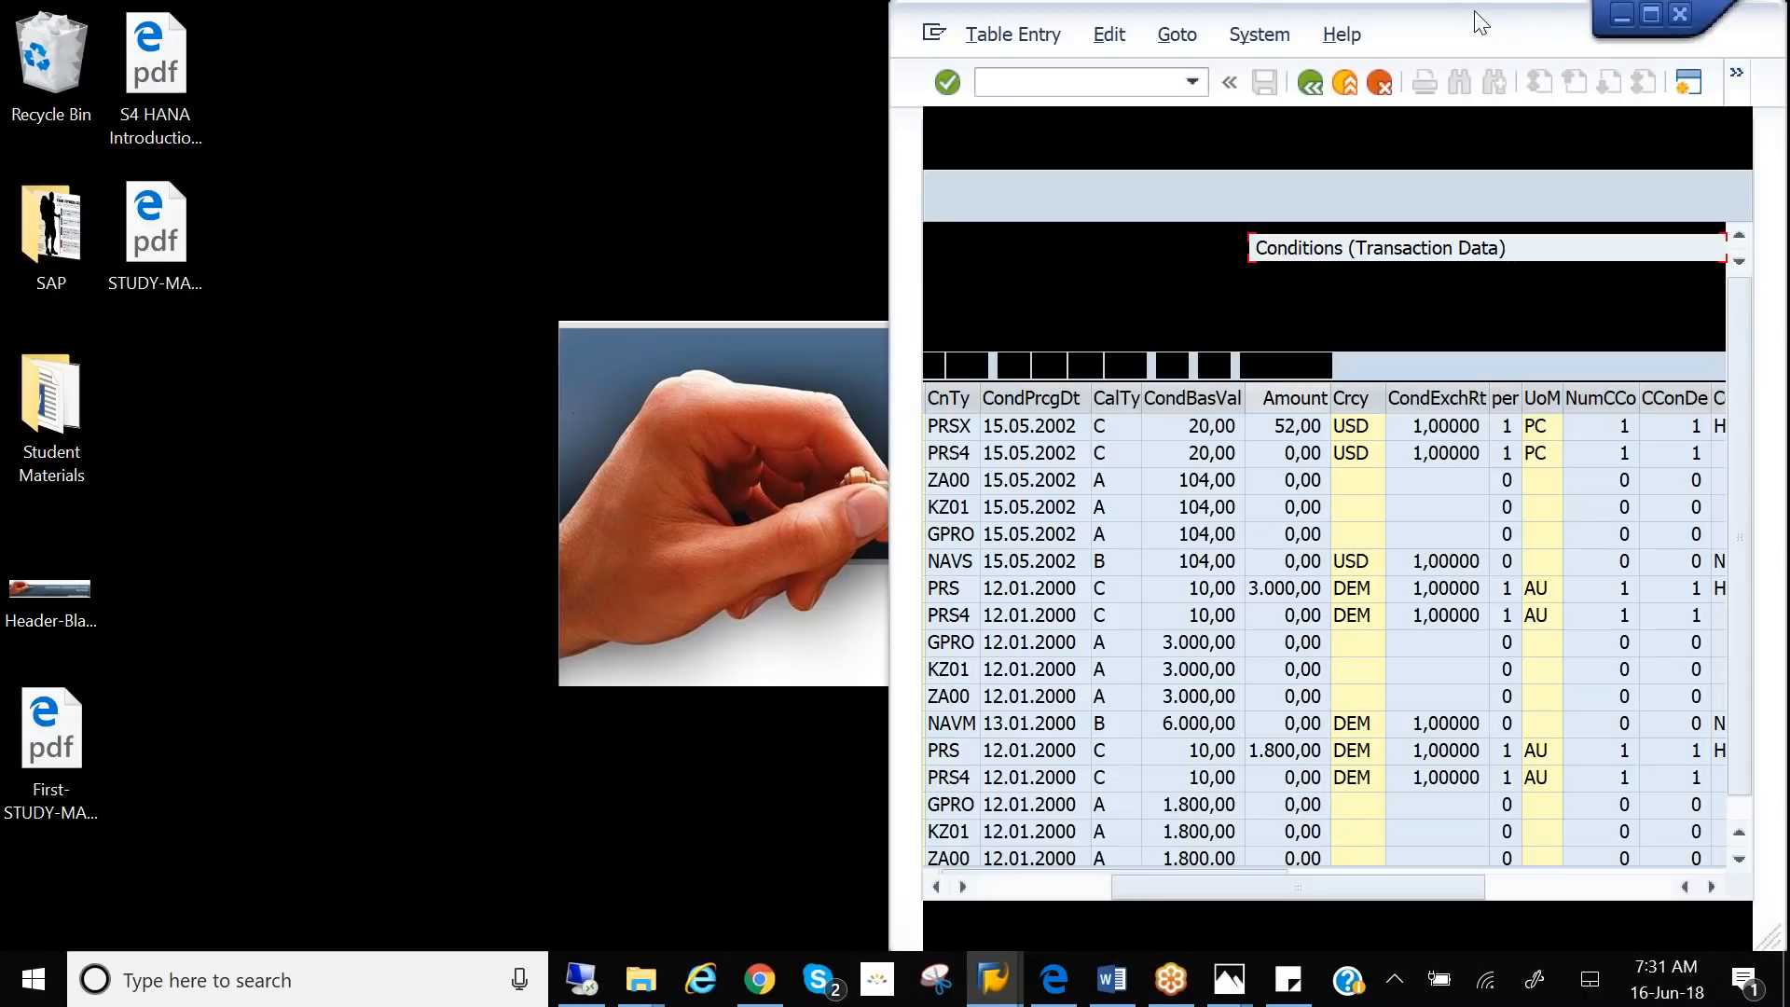
click(1649, 15)
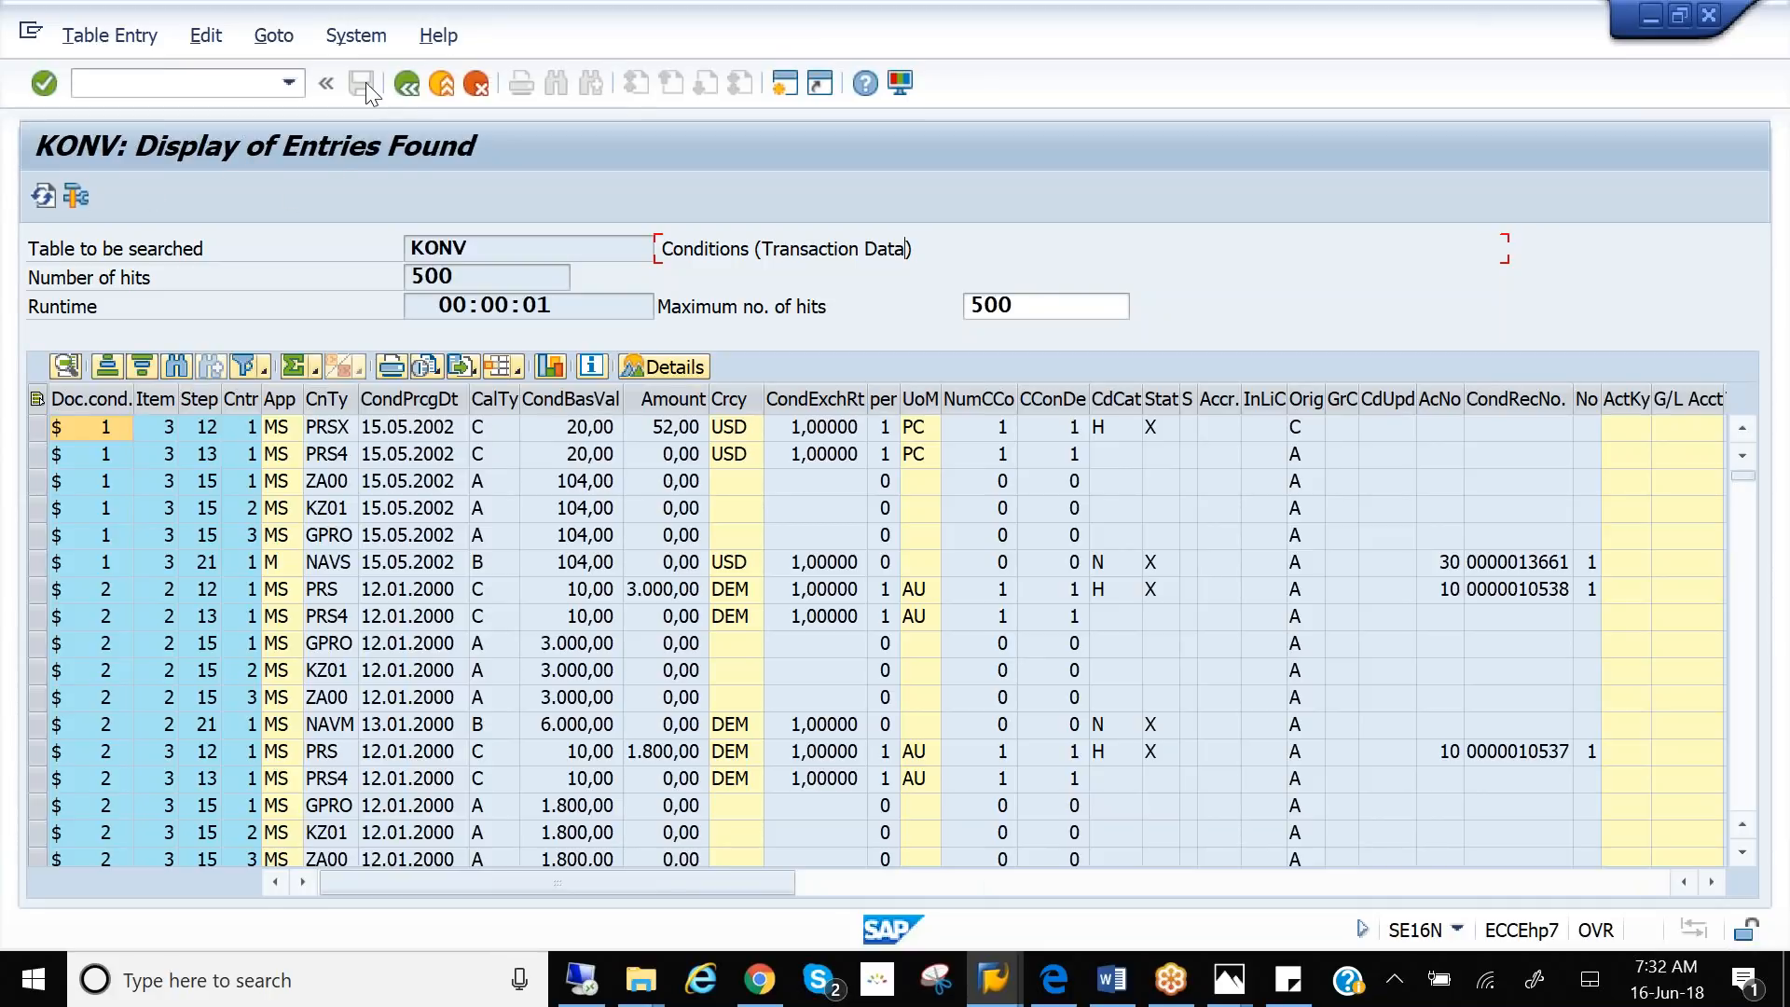
- Return to the ECC selection screen, change the table from KONV to VAKPA, and display its entries
click(406, 86)
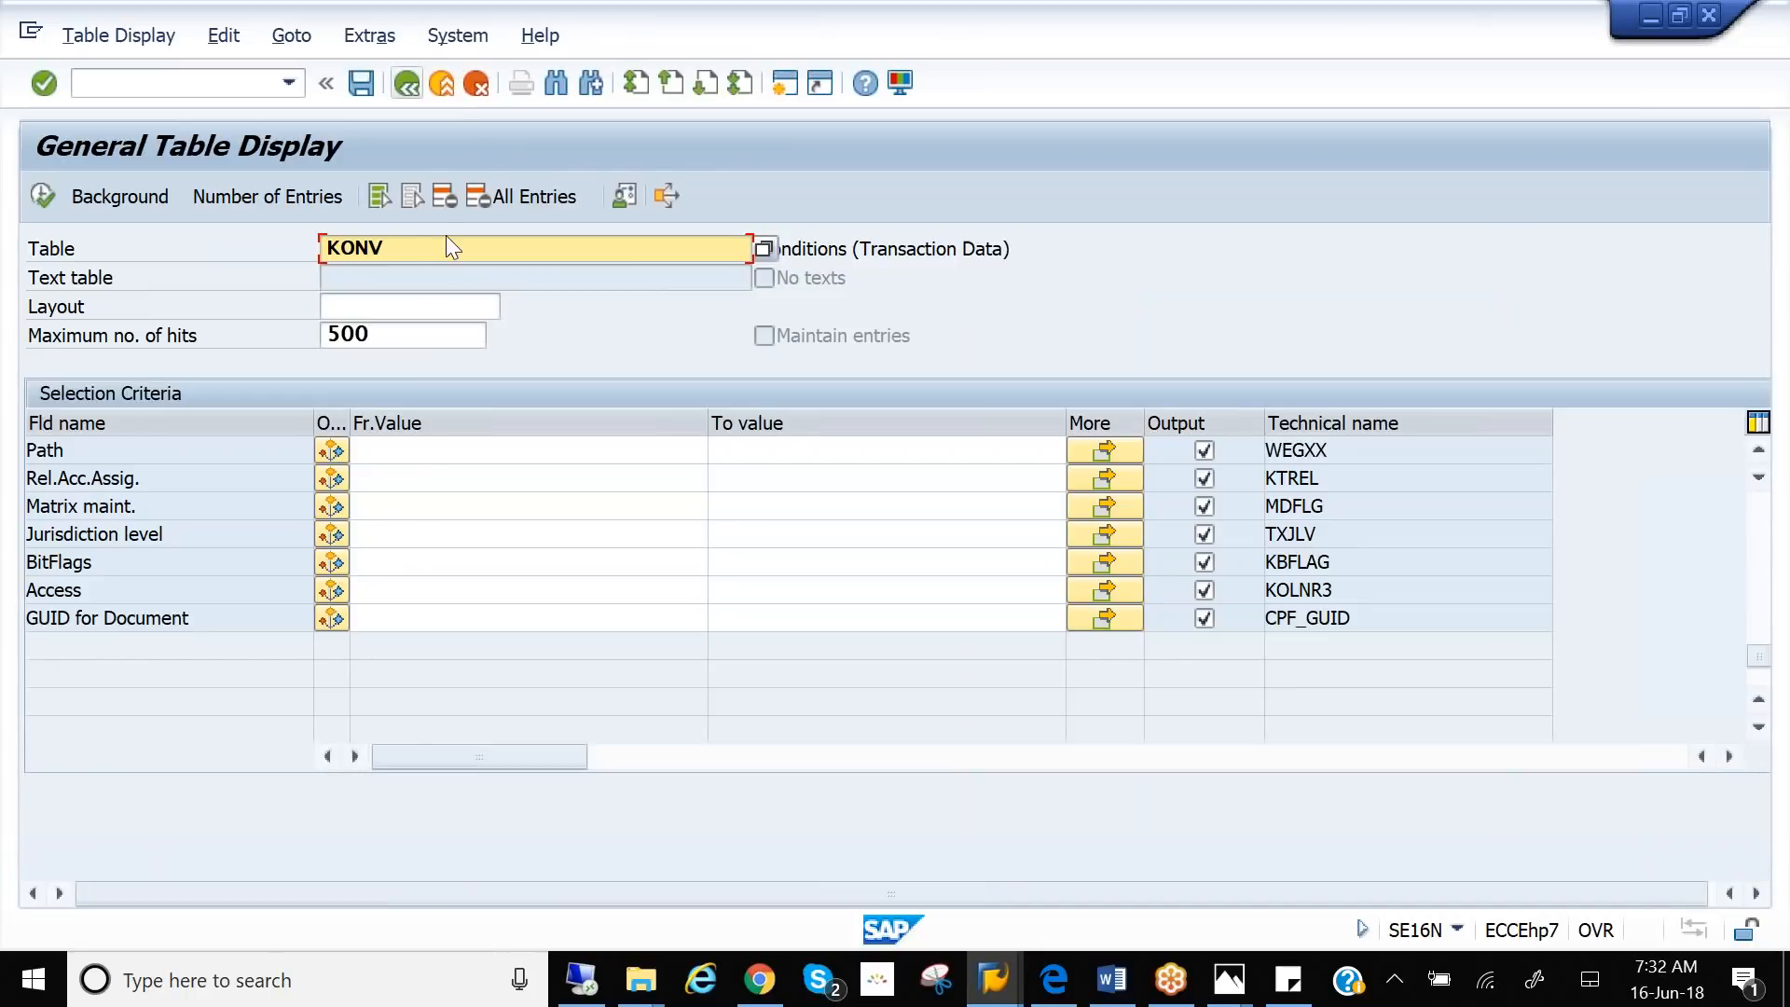
drag(433, 246, 311, 242)
key(BackSpace)
text(vak)
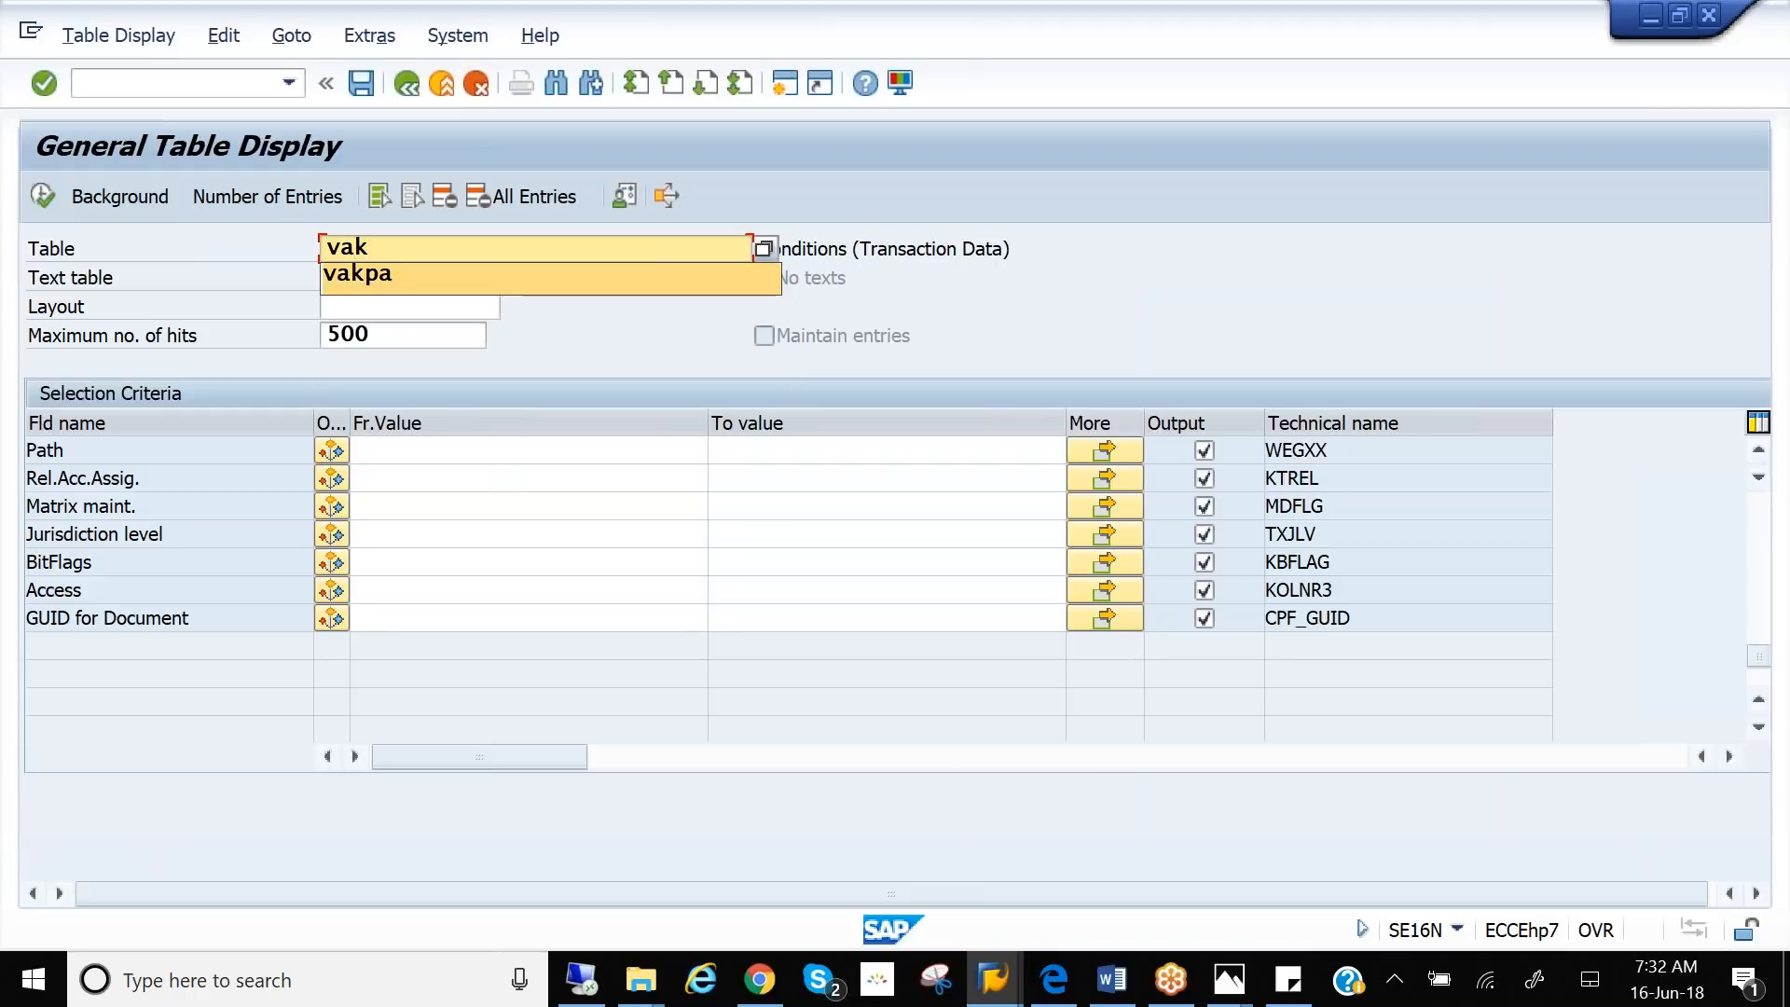
key(Down)
key(Return)
key(Return)
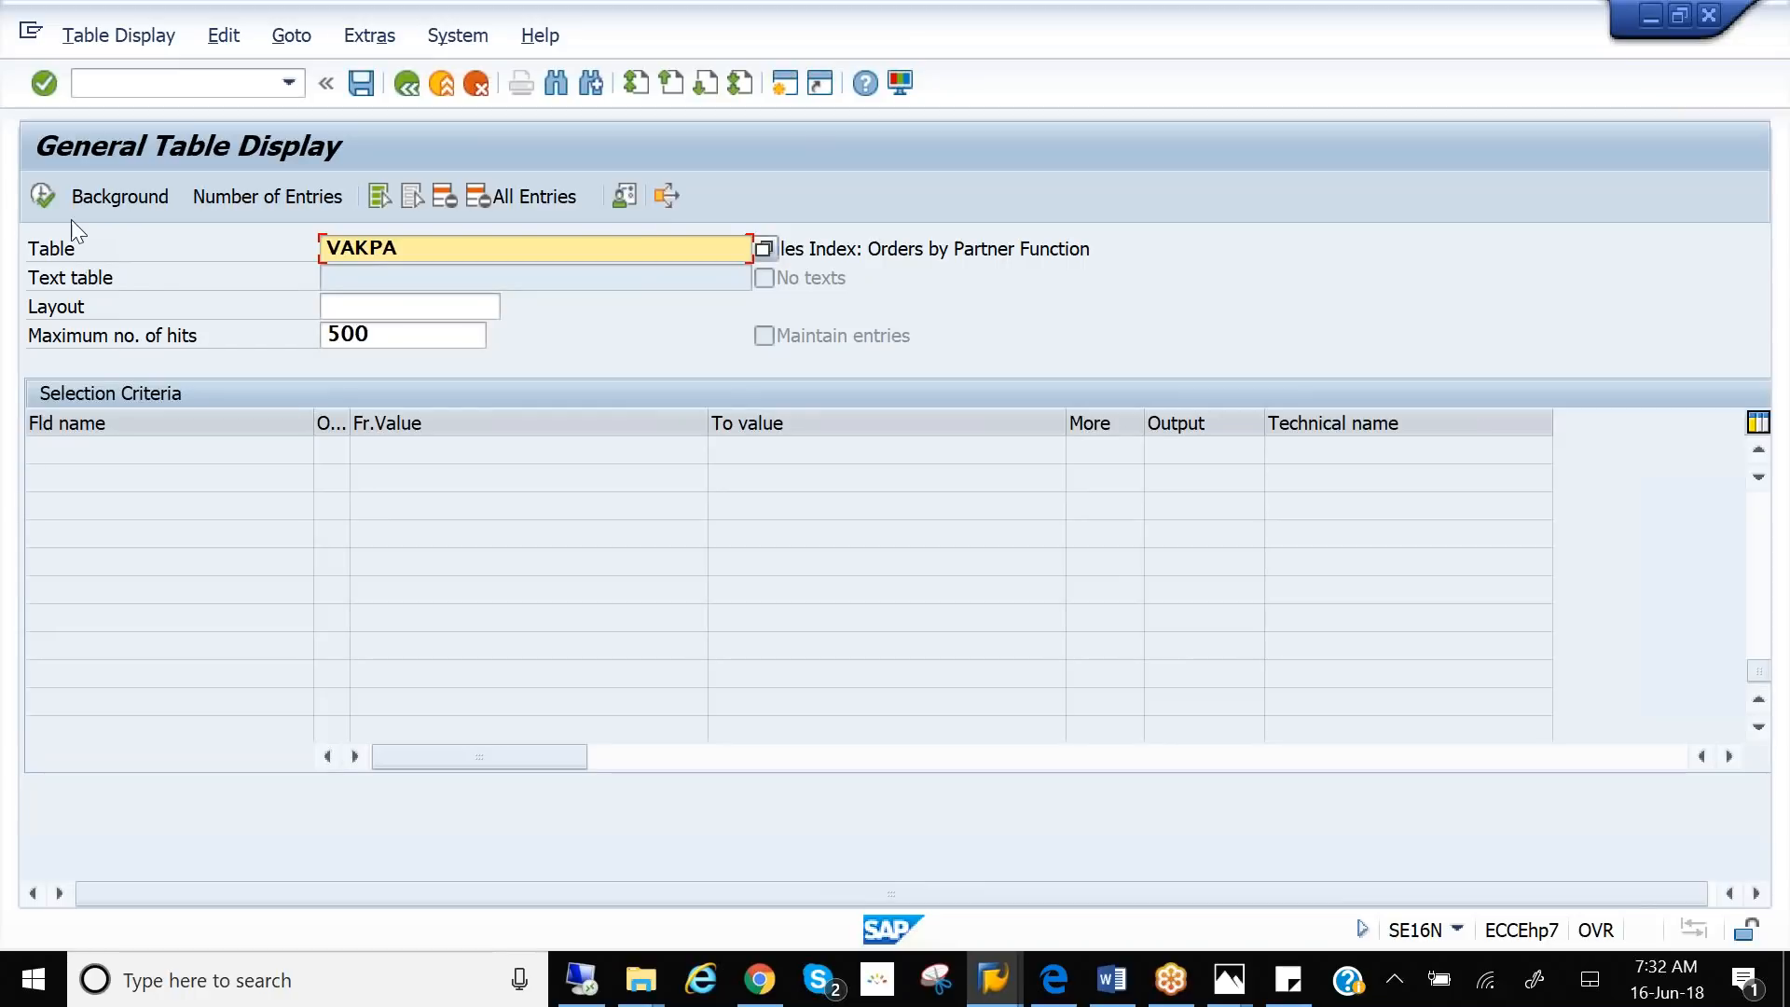
click(47, 193)
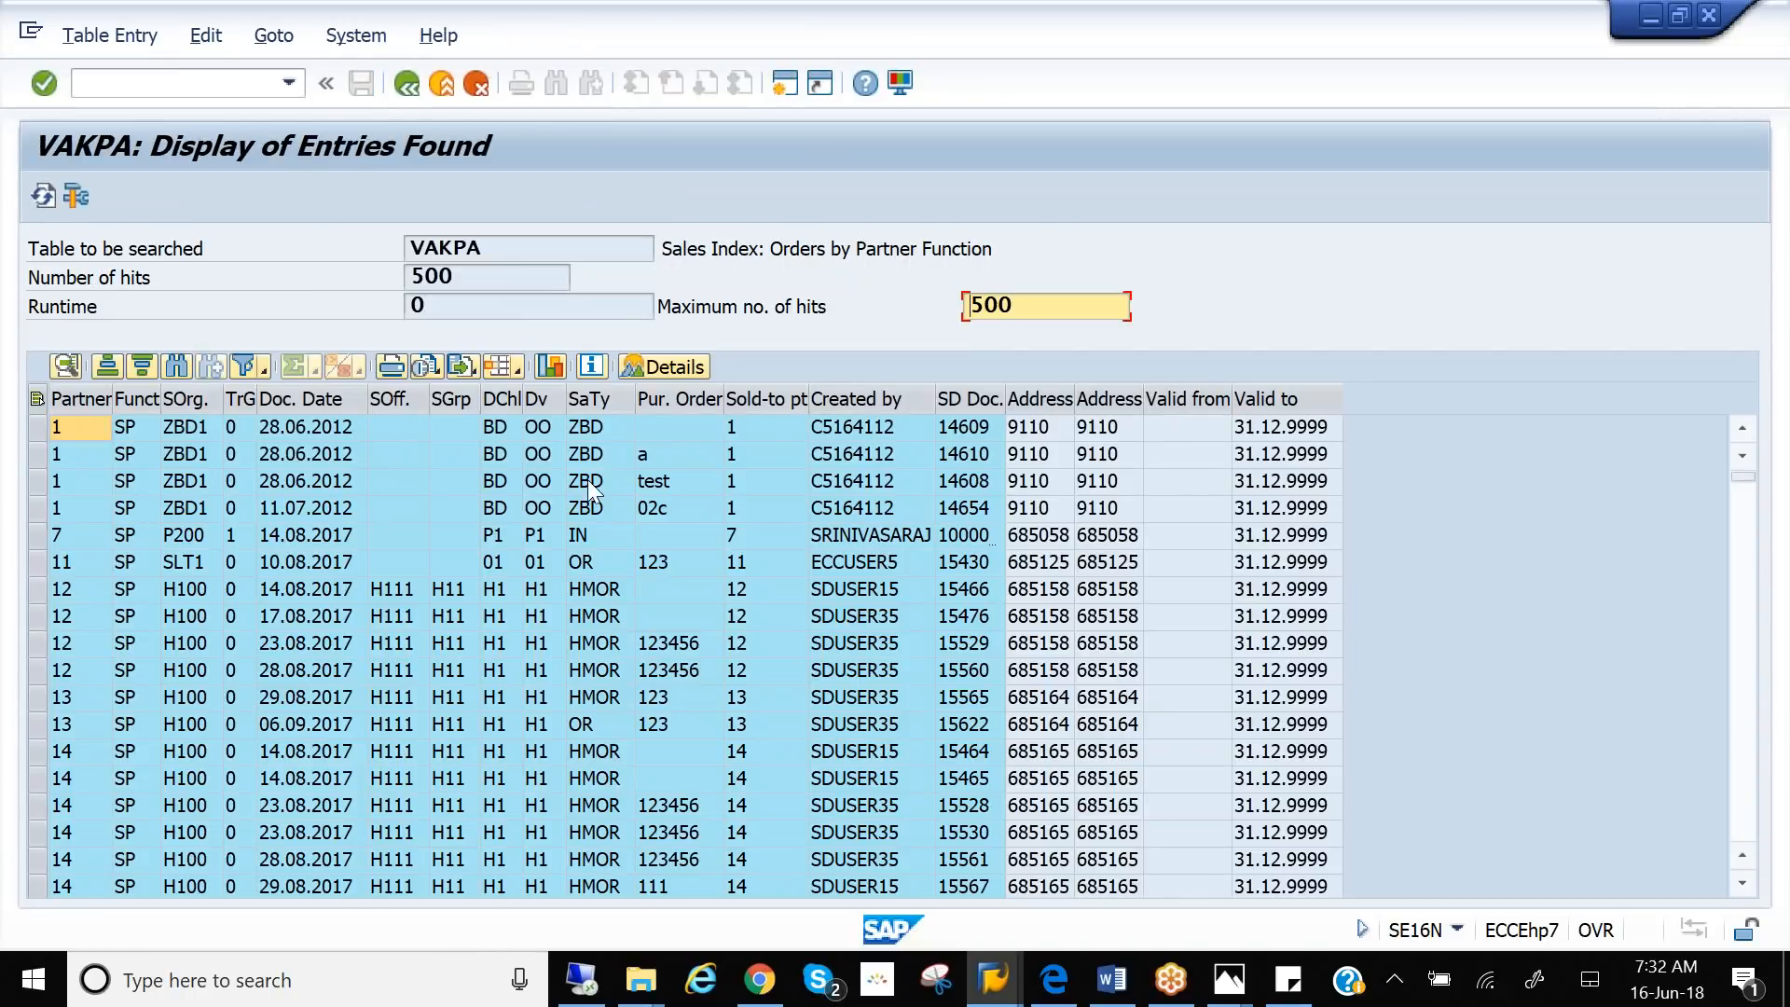
- Examine the VAKPA entries, highlighting the table name and the words Partner Function in its description
click(1746, 65)
click(284, 355)
click(1754, 519)
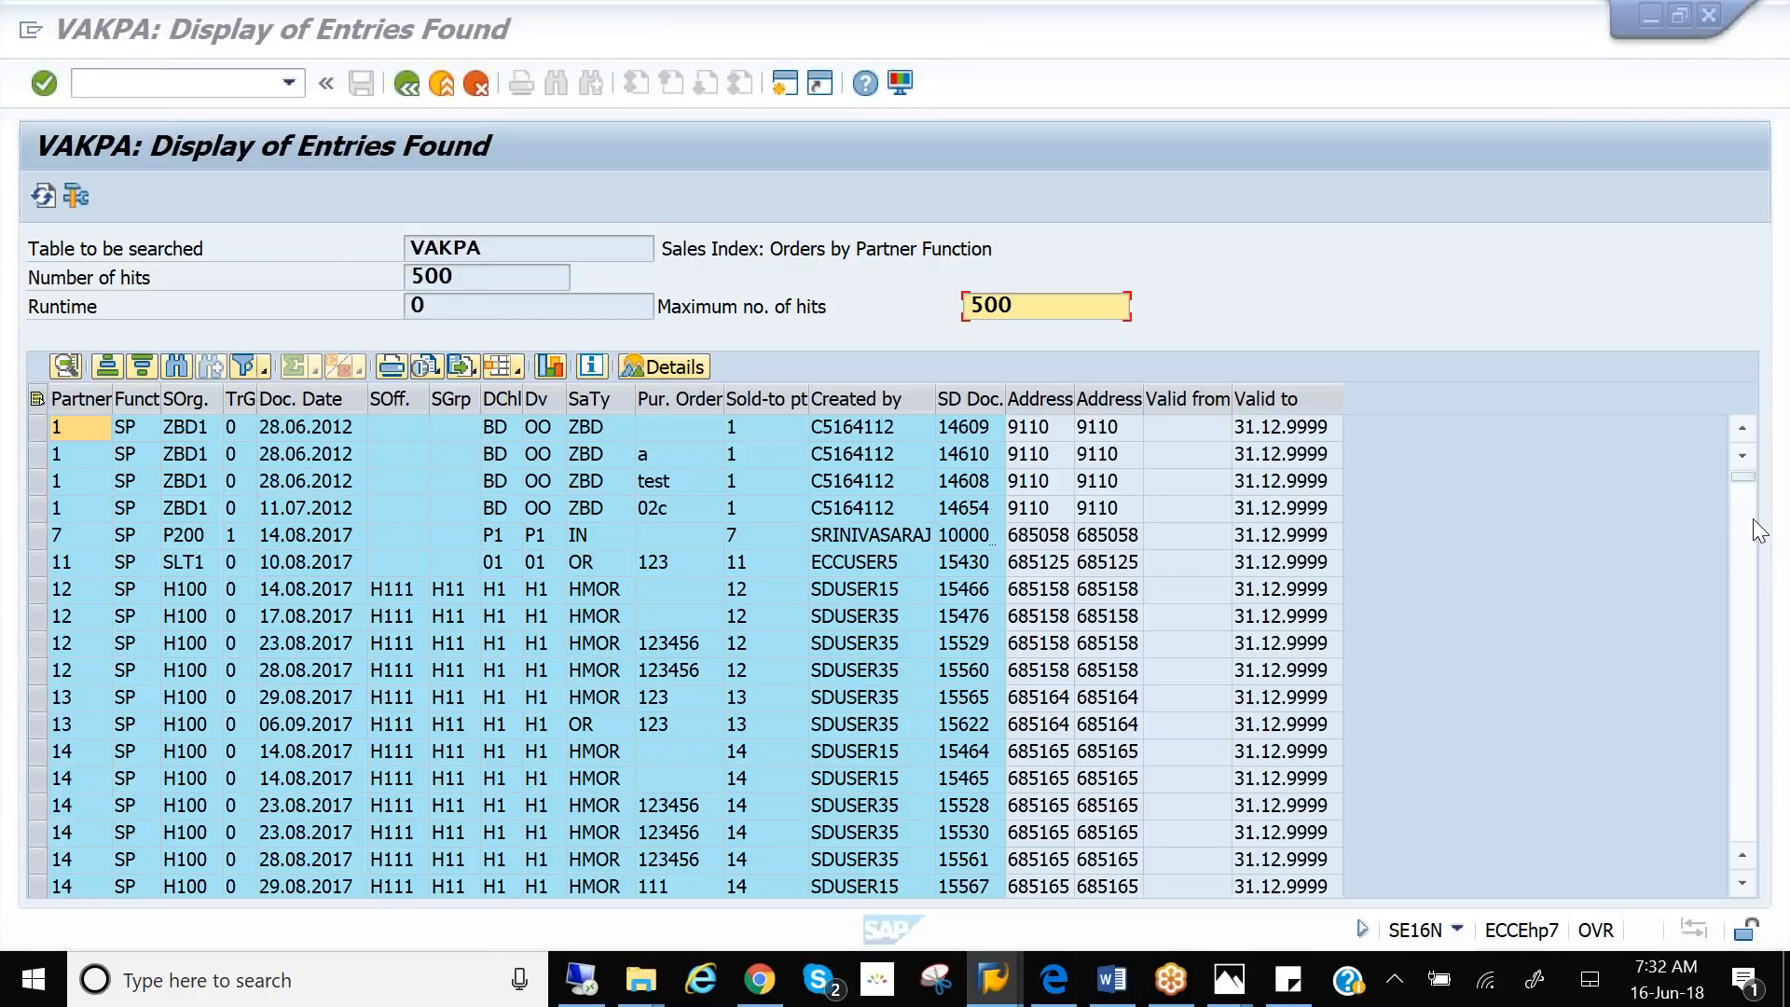
click(1298, 324)
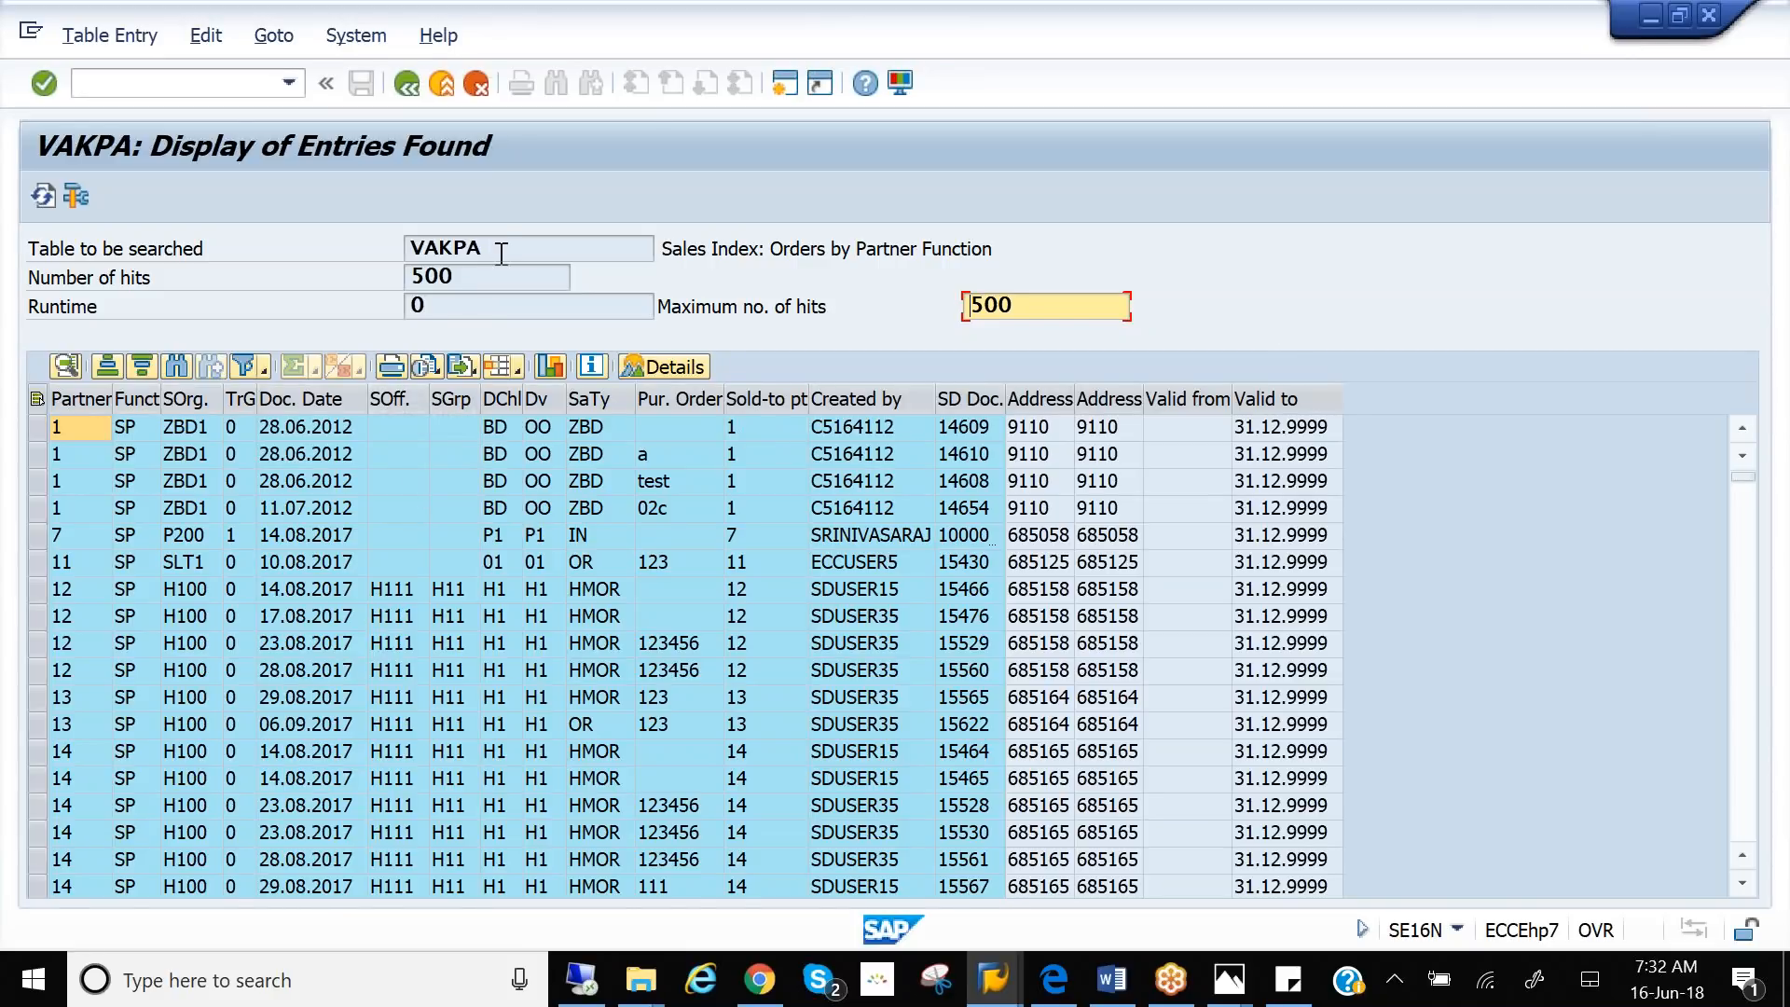
drag(483, 247, 399, 247)
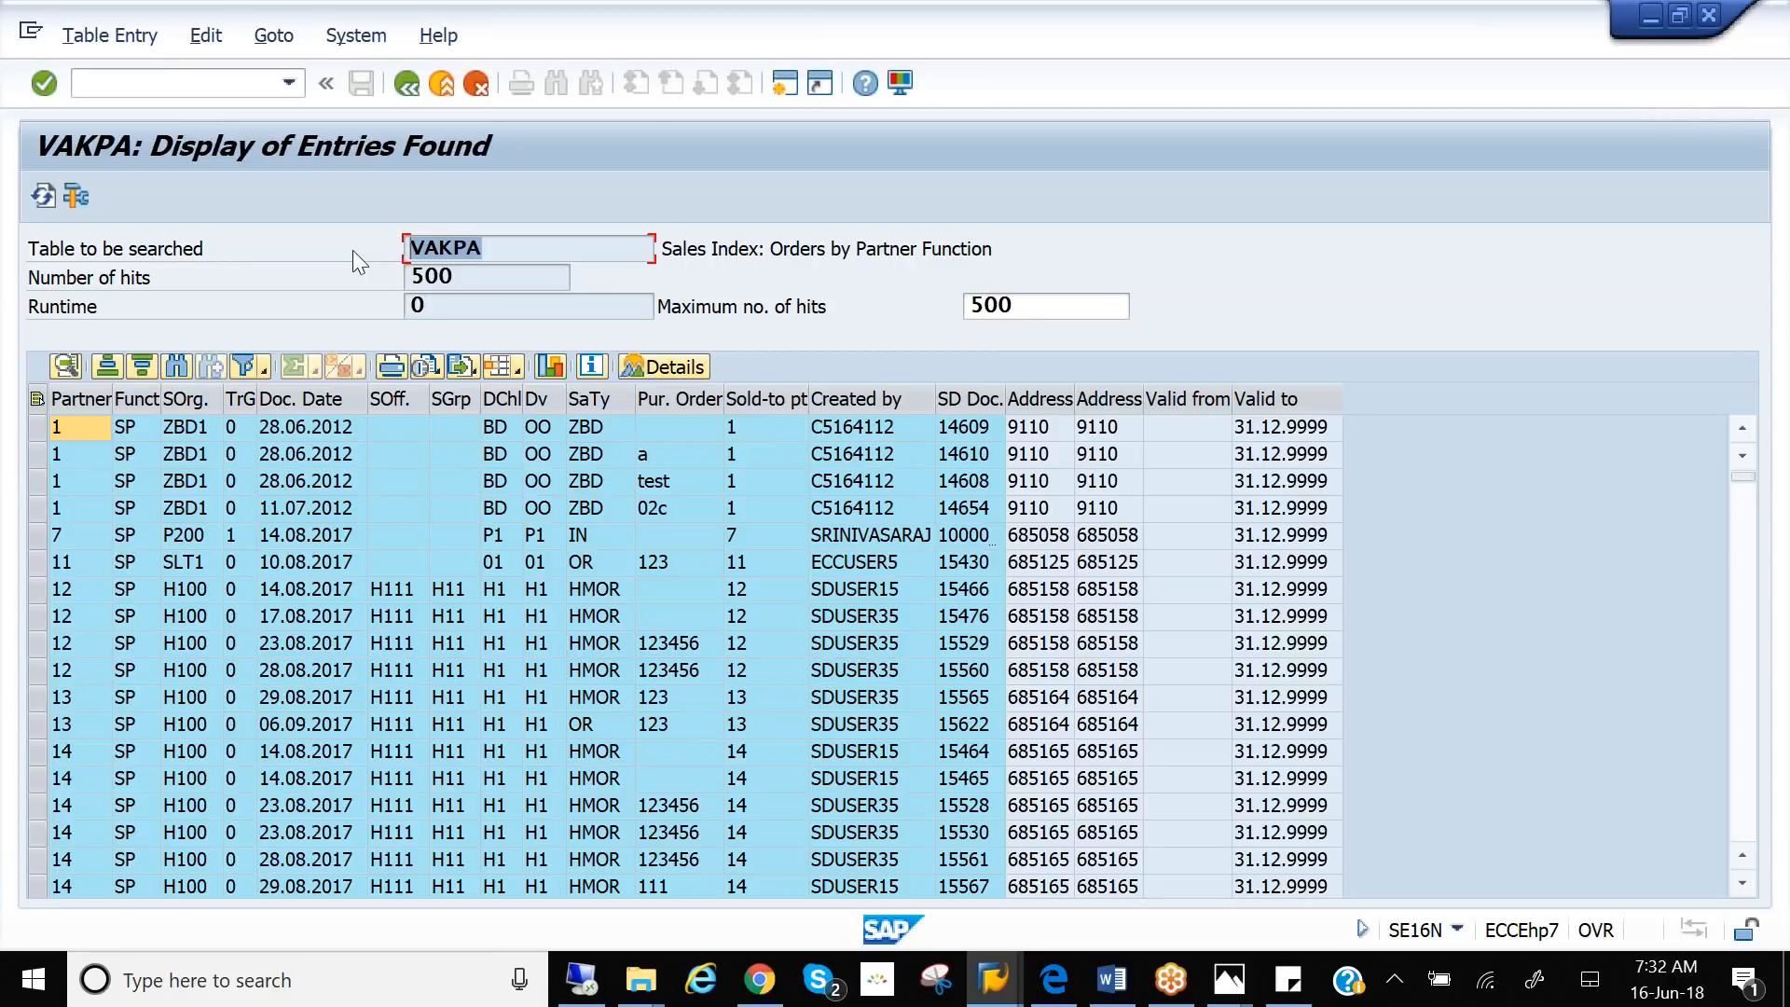
drag(865, 248, 953, 248)
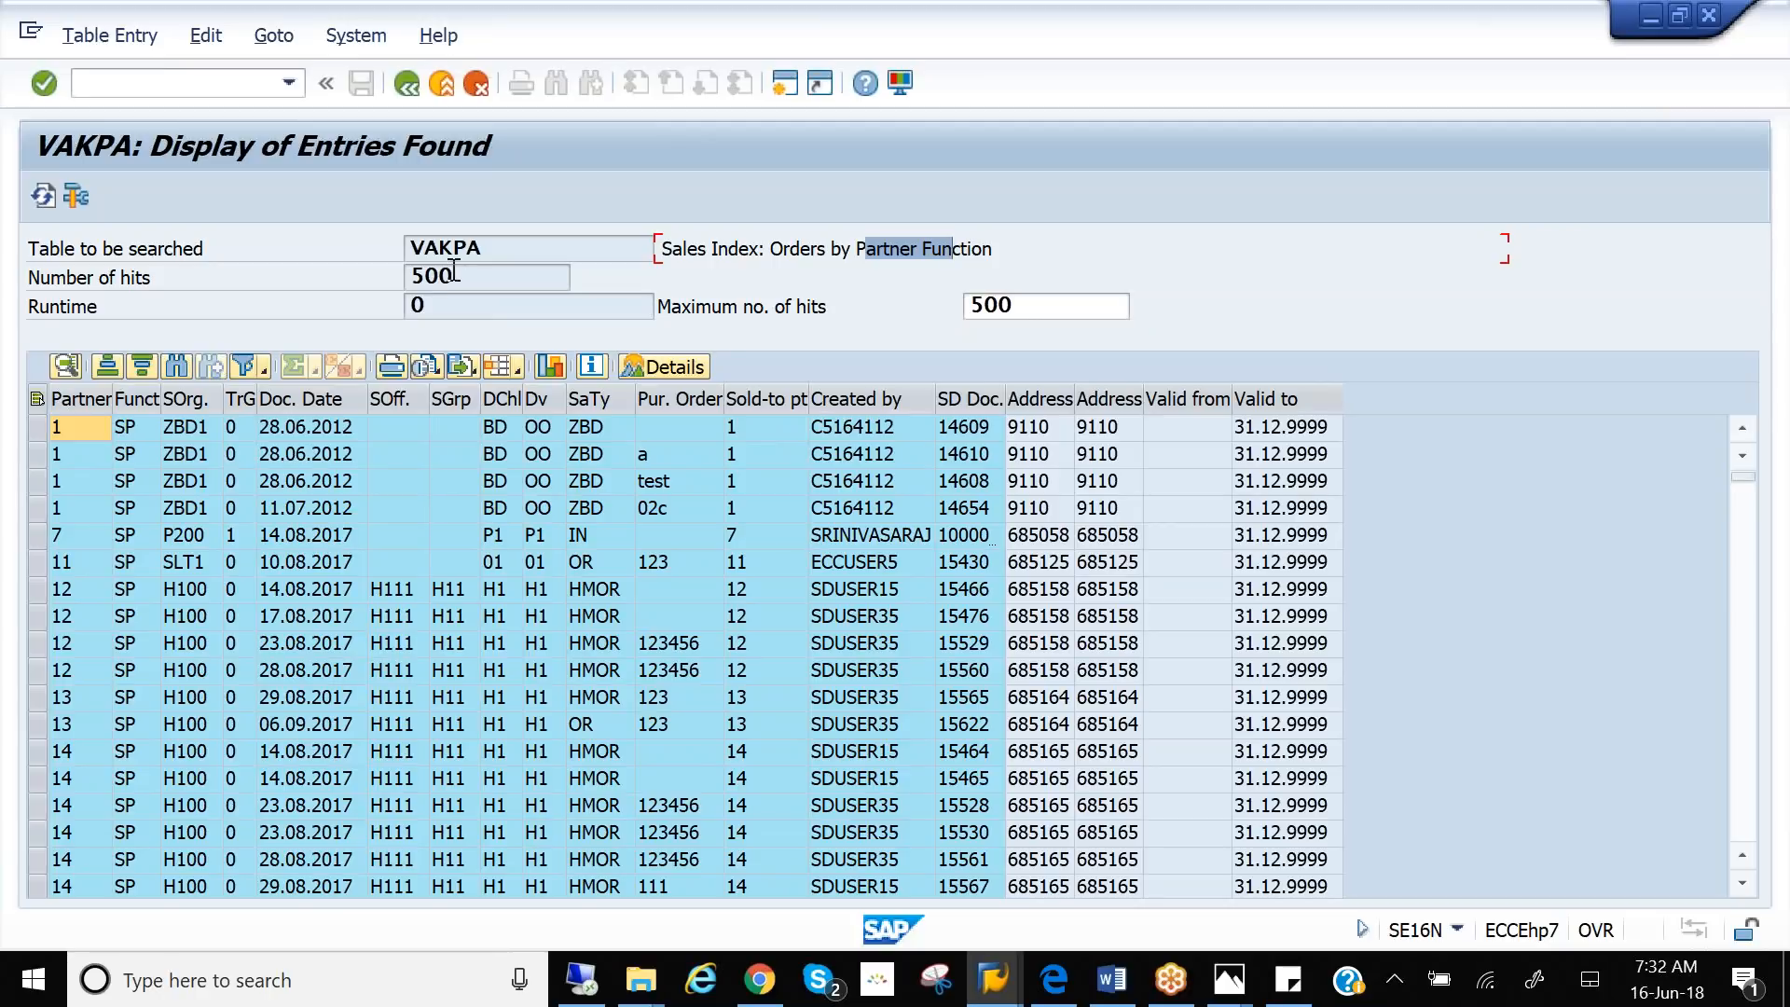
- Highlight the VAKPA table name in ECC, switch to the S/4HANA remote session and start transaction SE16N
drag(483, 248, 391, 225)
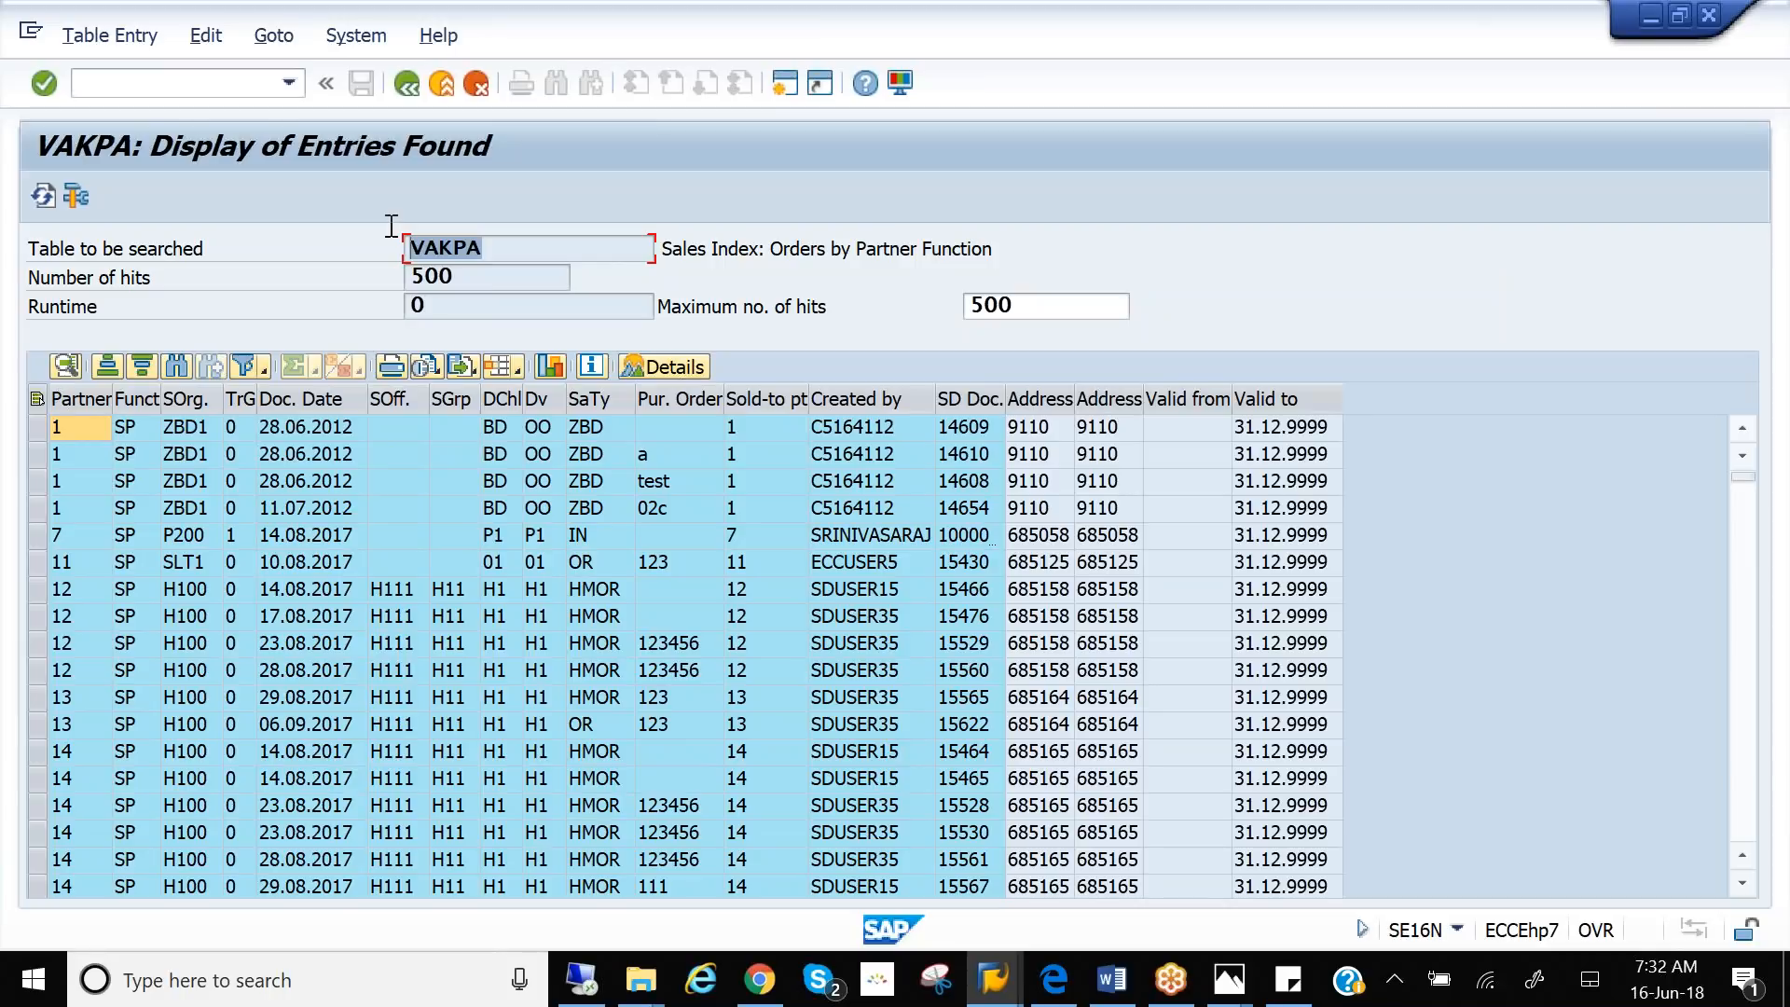
click(582, 979)
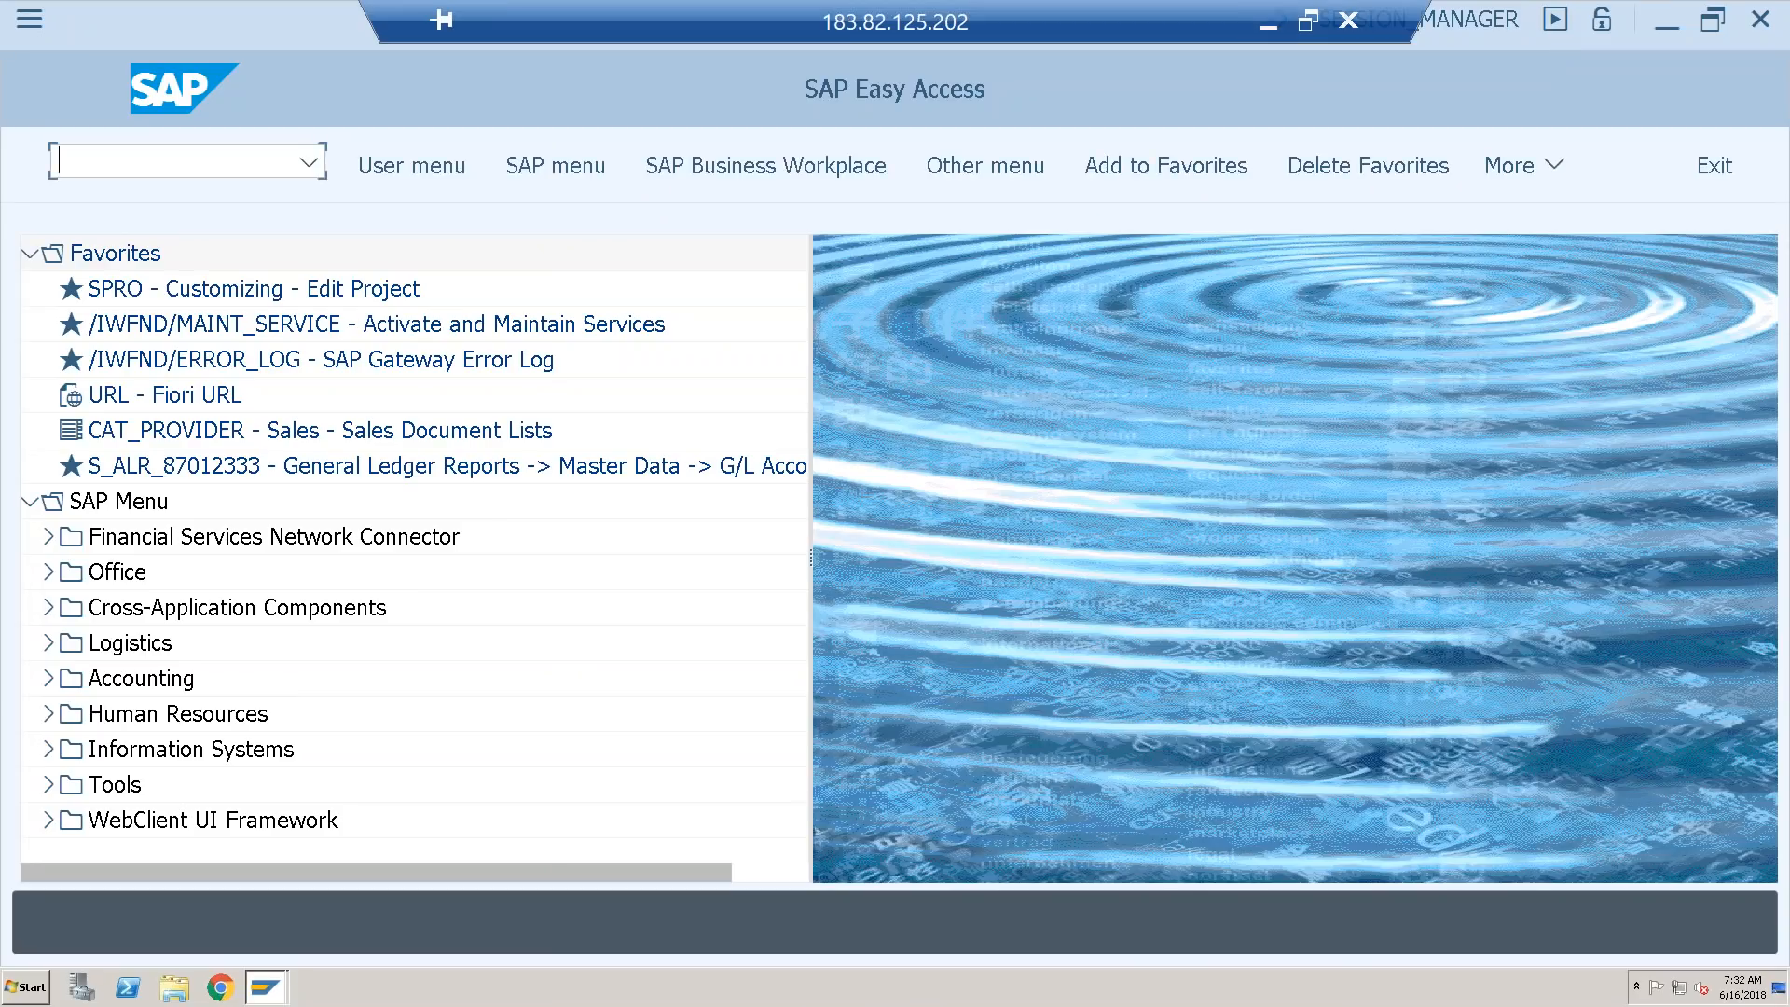
text(se16n)
key(Return)
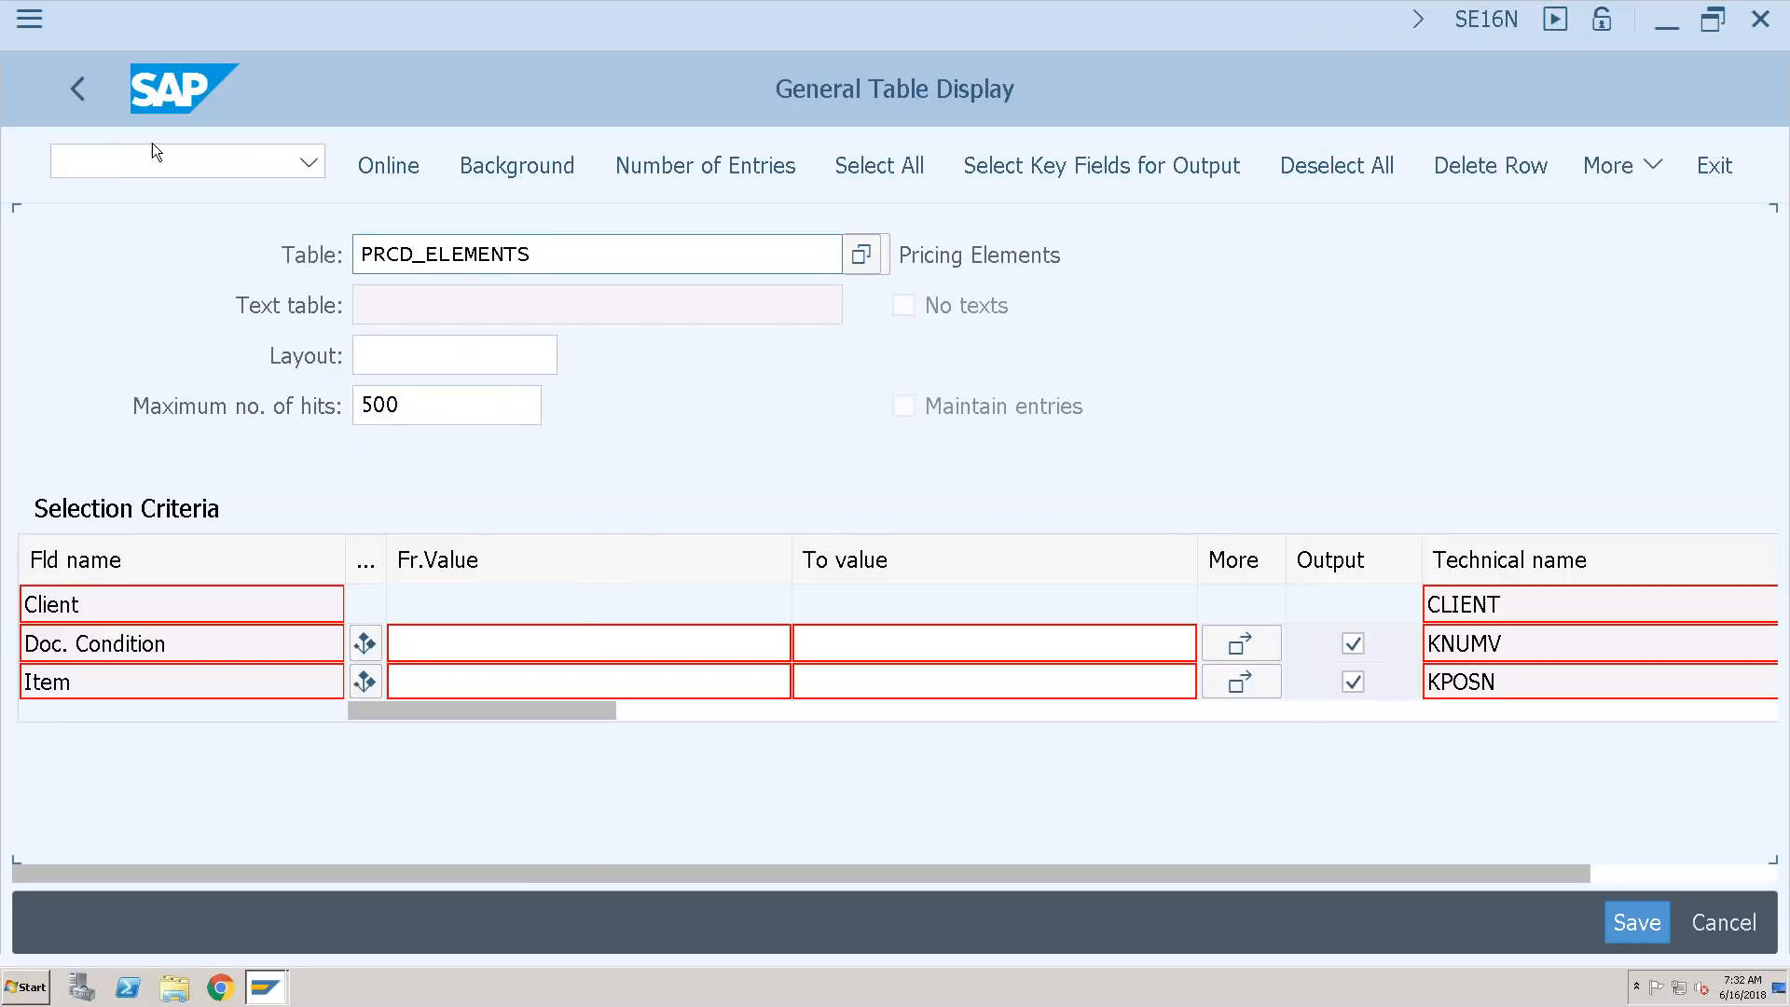
- Replace PRCD_ELEMENTS with VAKPA as the table to search and display its entries
key(End)
key(shift+Home)
text(VAKPA)
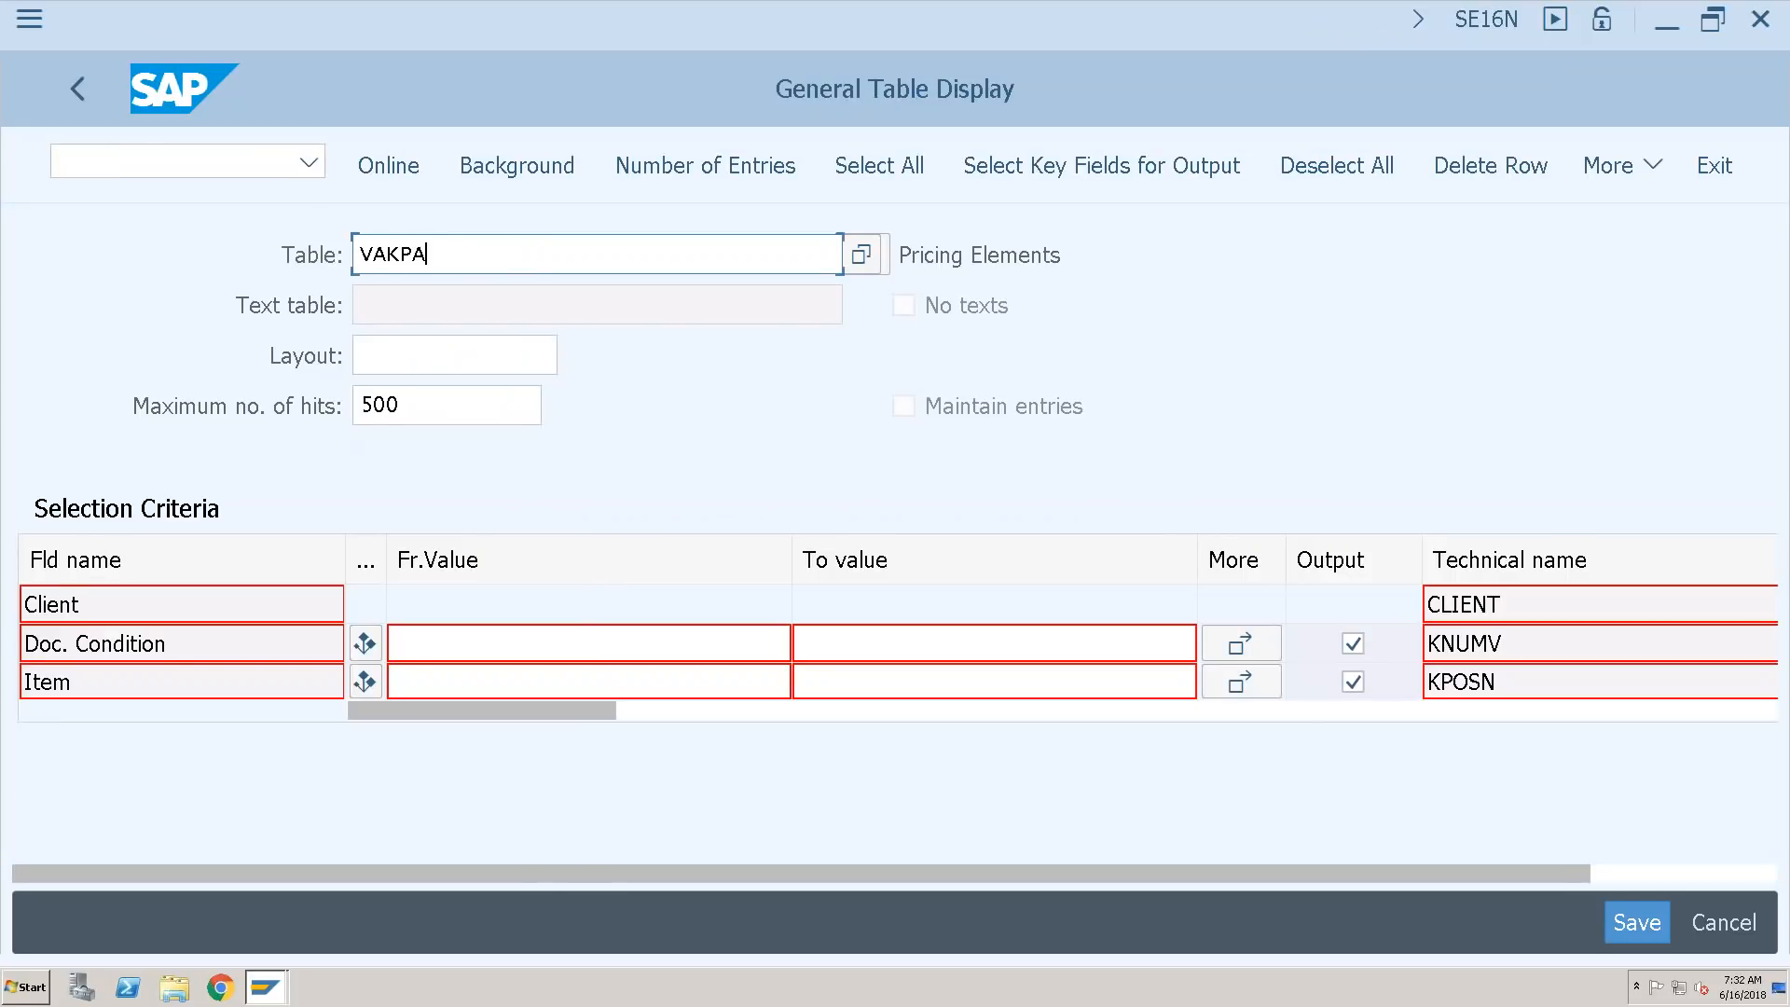
key(Return)
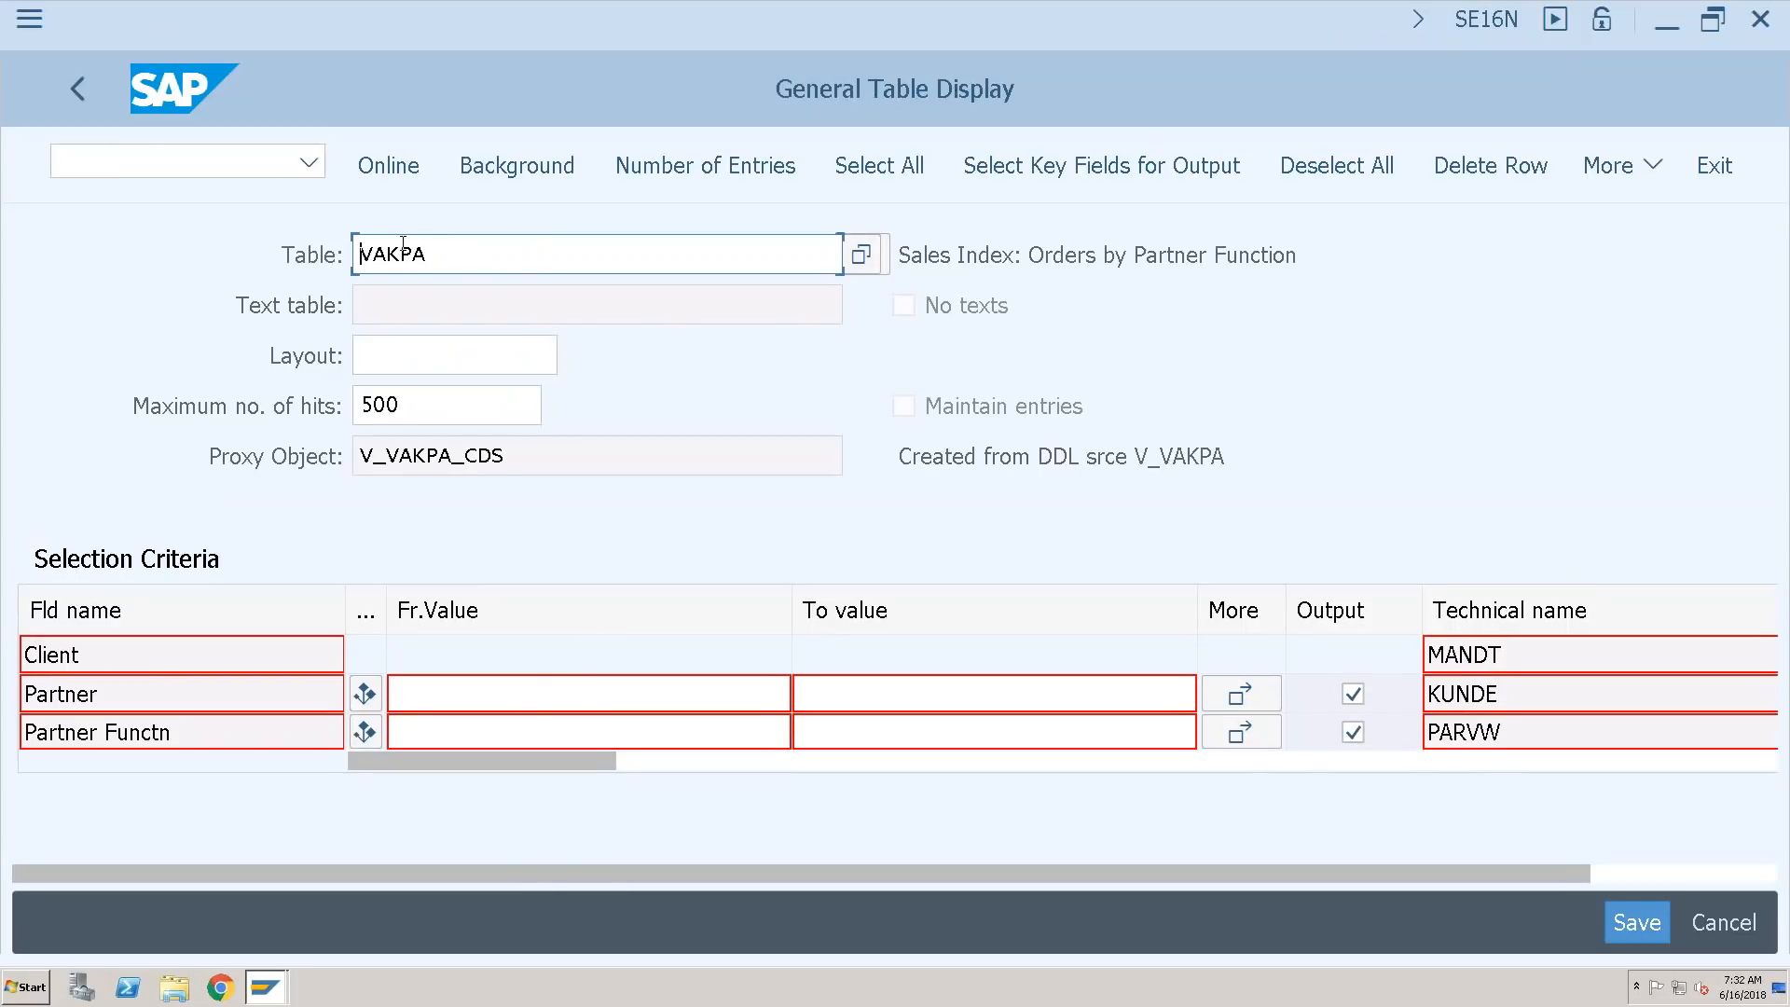
click(389, 168)
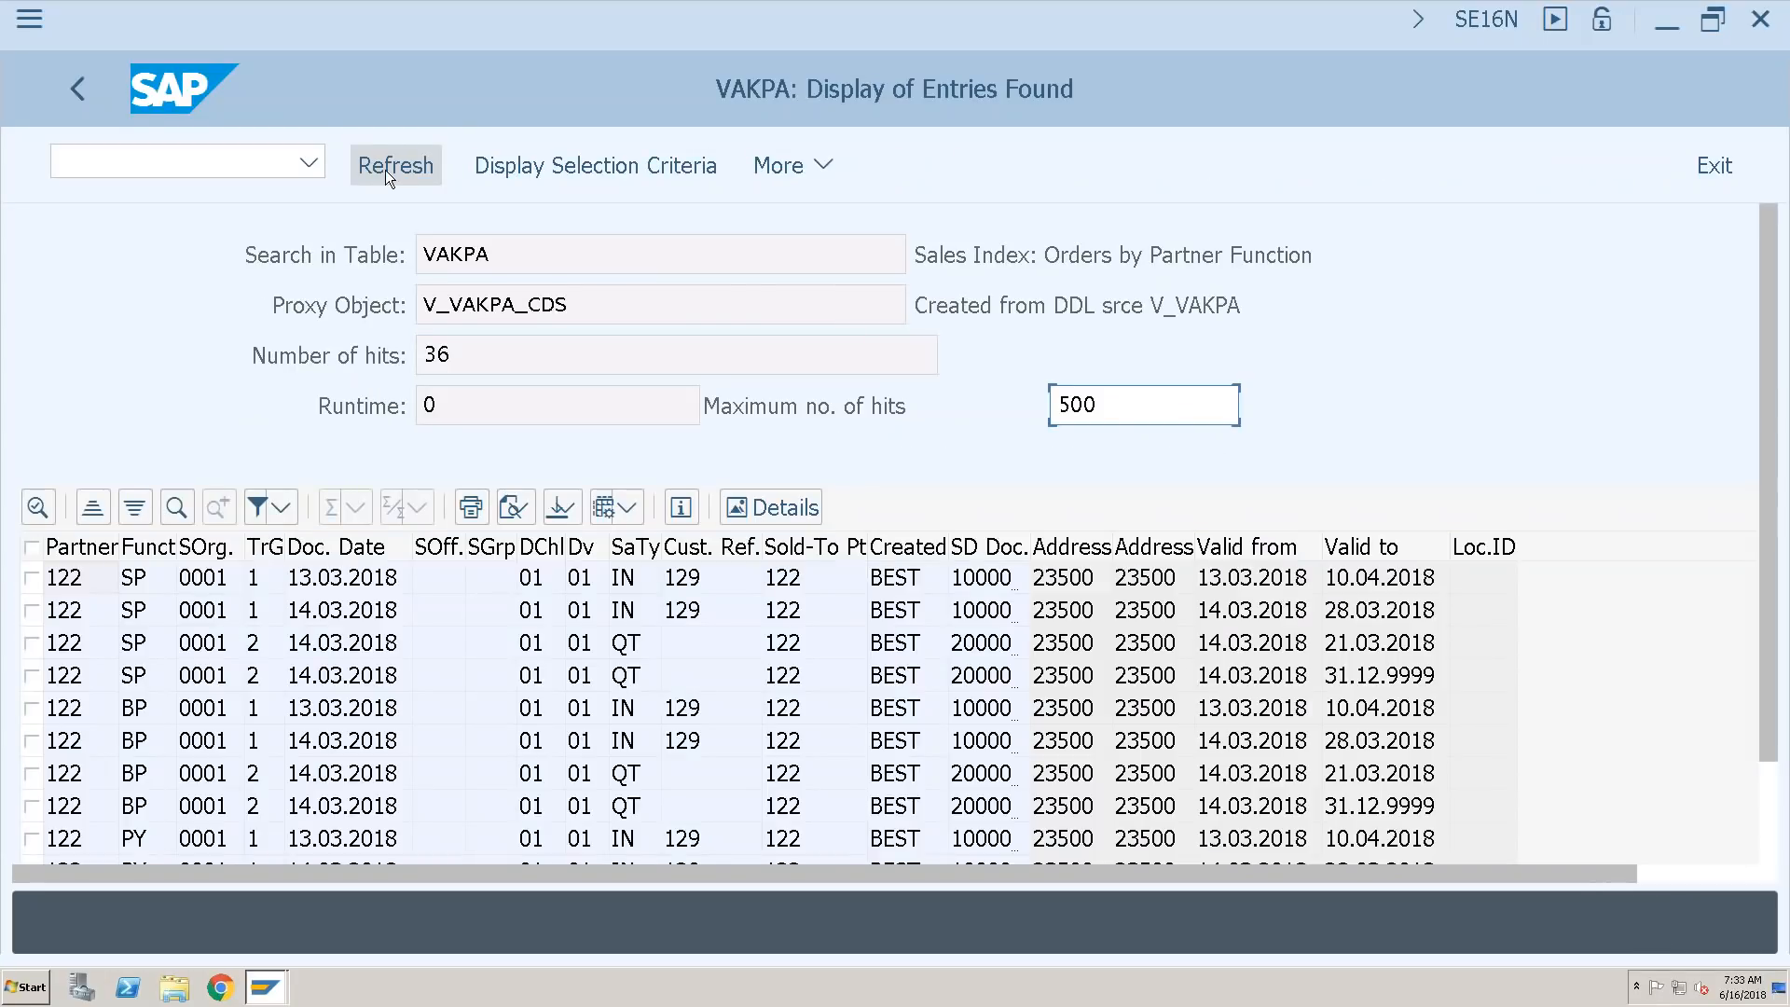
- Return to the General Table Display selection screen and highlight the table name VAKPA
click(86, 98)
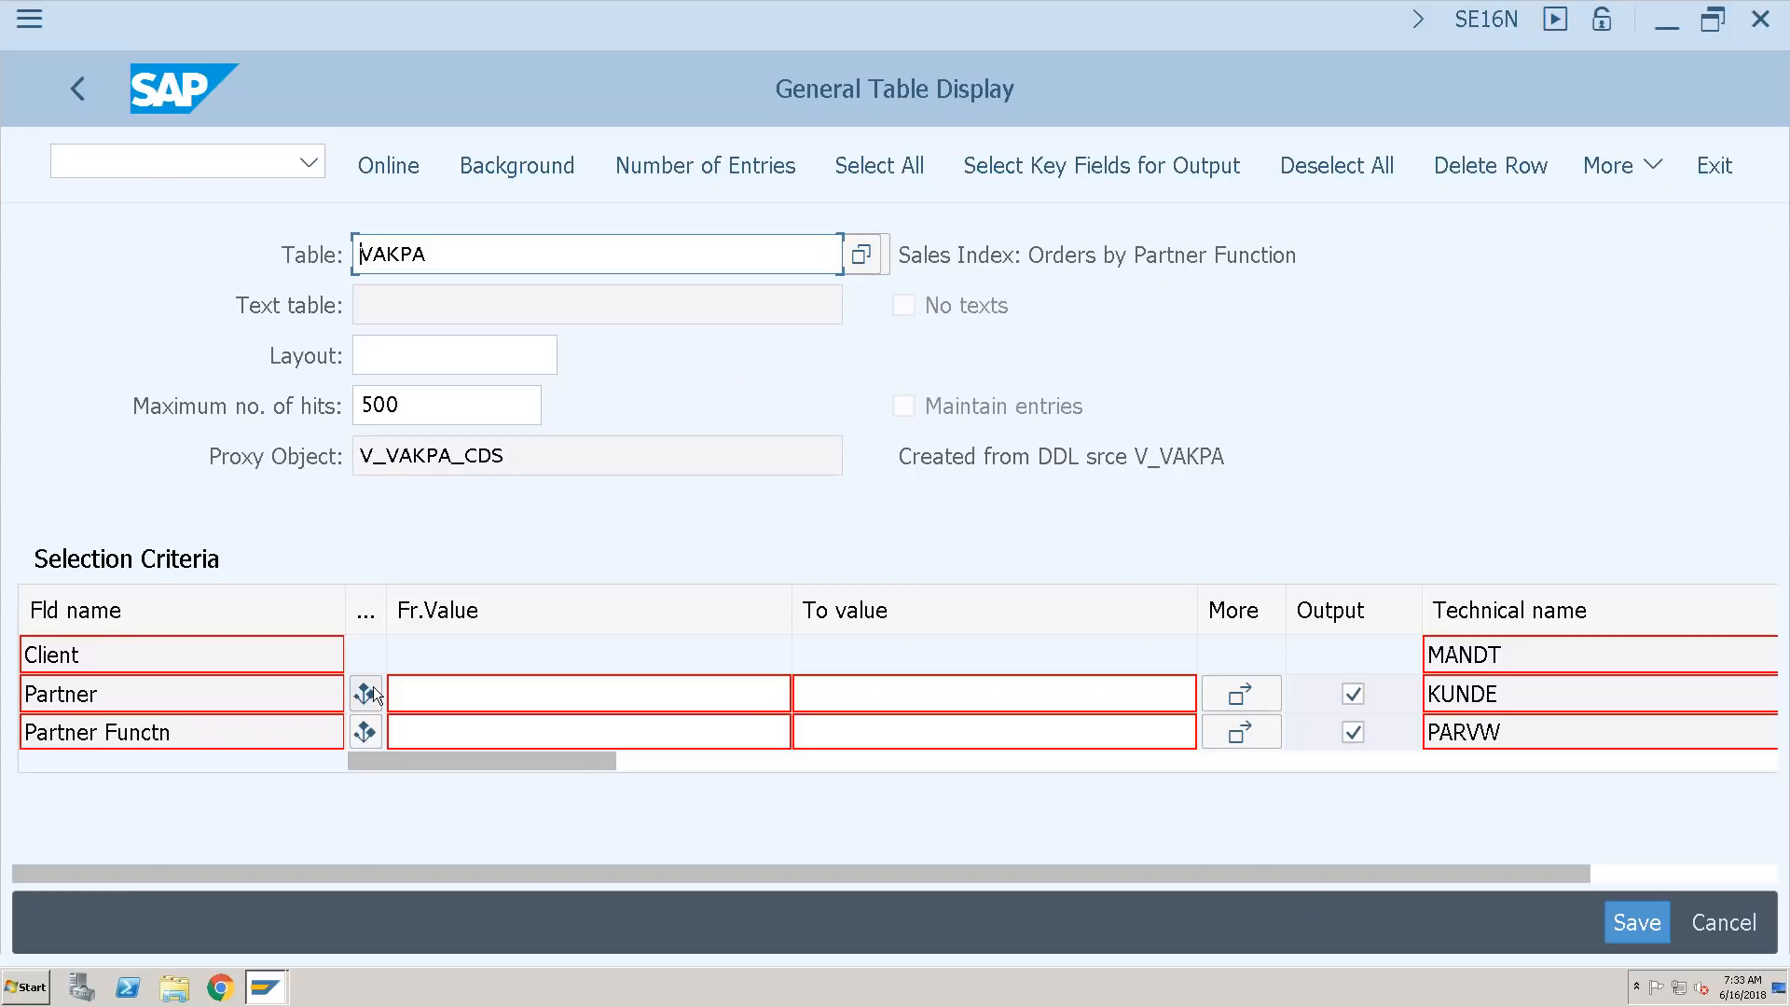
drag(428, 250, 339, 237)
key(Return)
key(shift+Left)
key(shift+Left)
key(shift+Left)
key(shift+Left)
key(shift+Left)
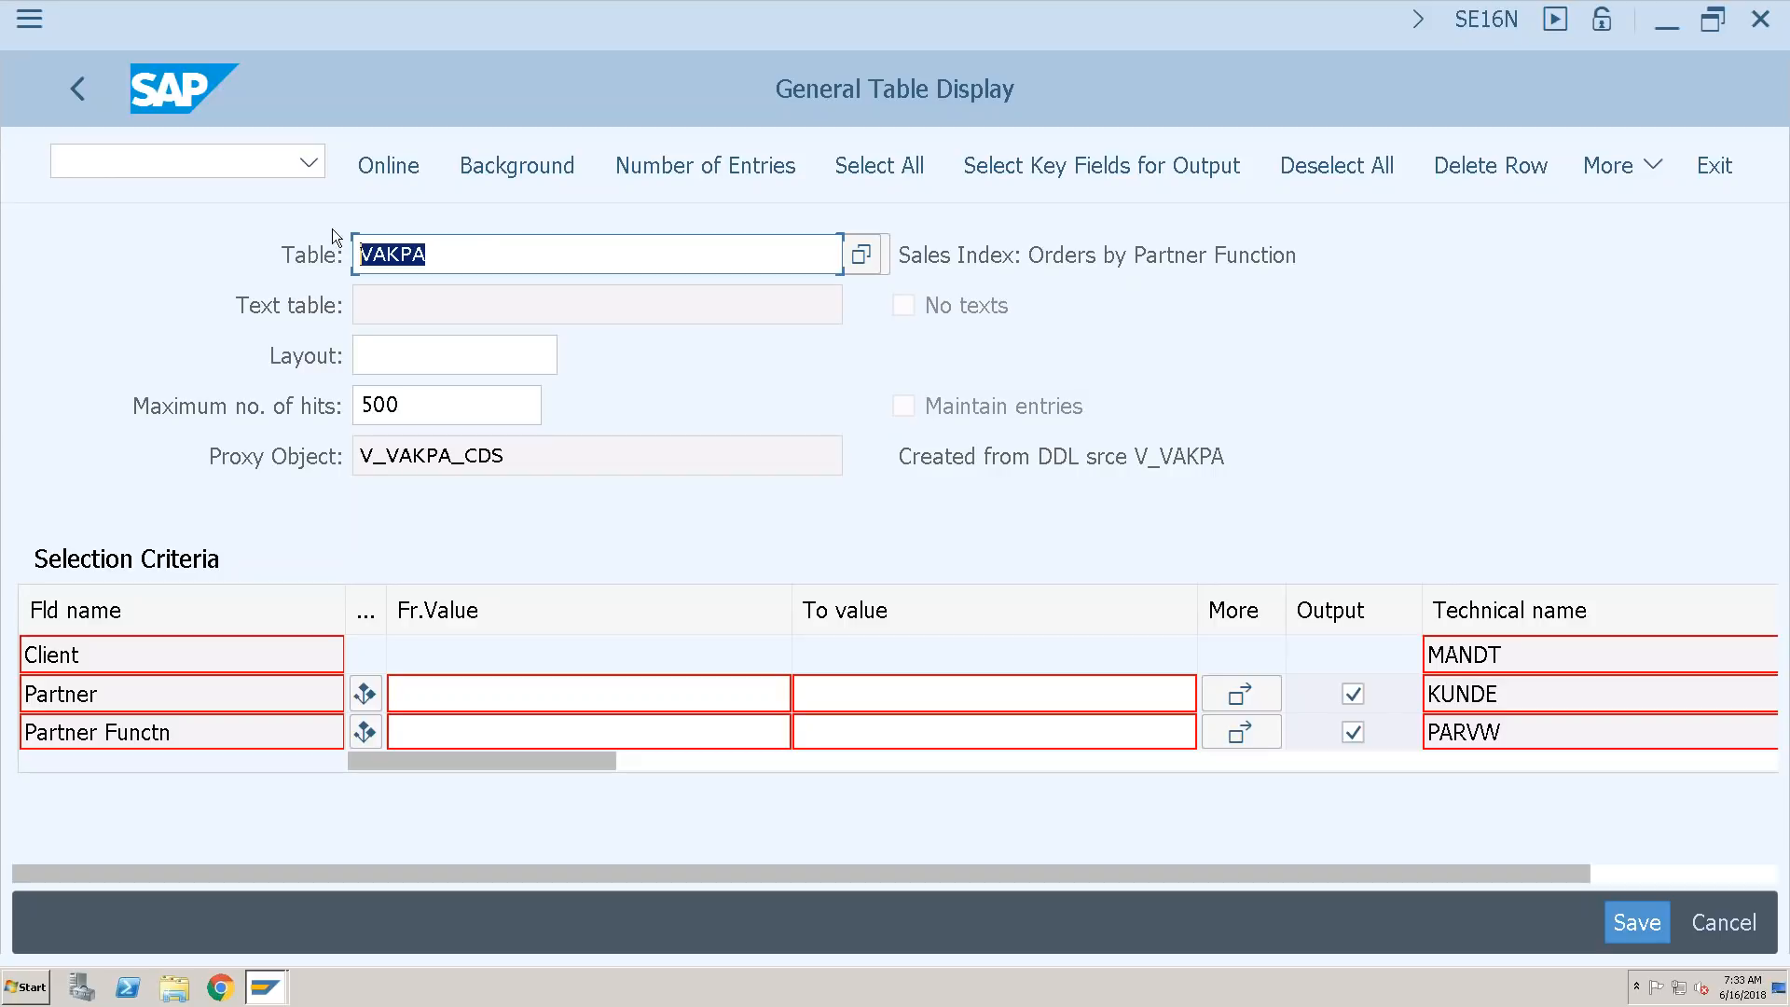
- Switch to transaction SE11 with /nse11 and display the dictionary definition of database table VAKPA
click(63, 161)
text(/nse11)
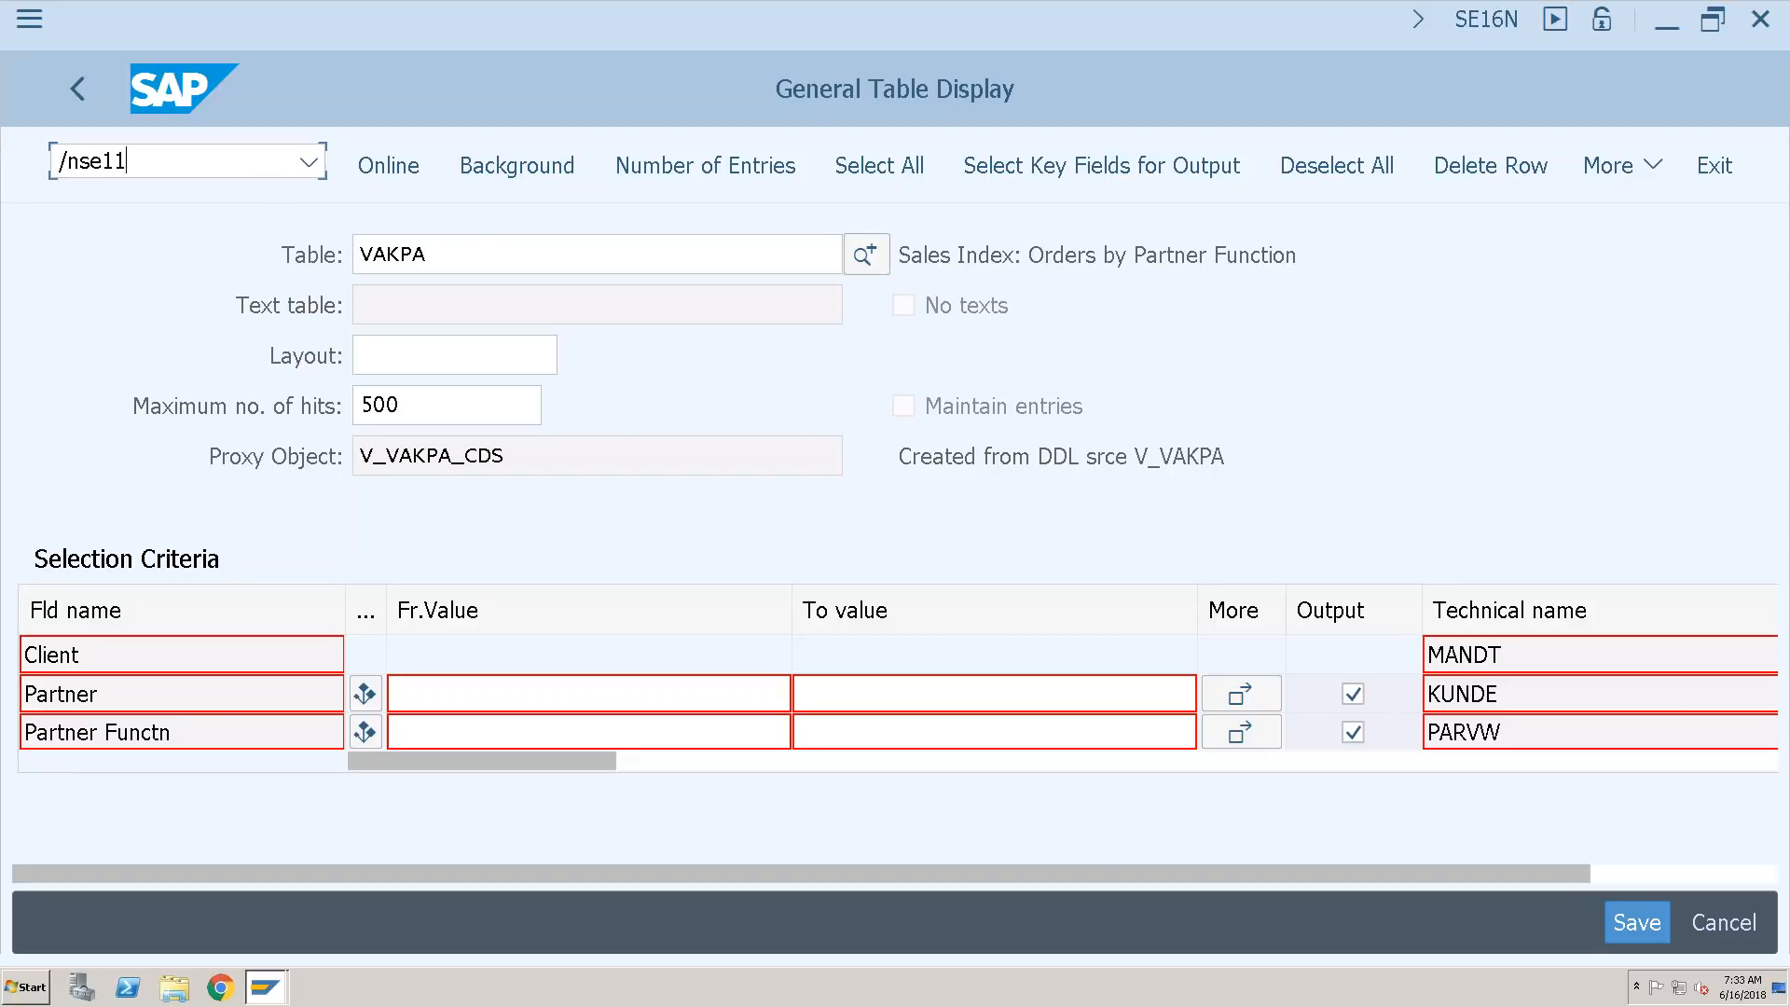
key(Return)
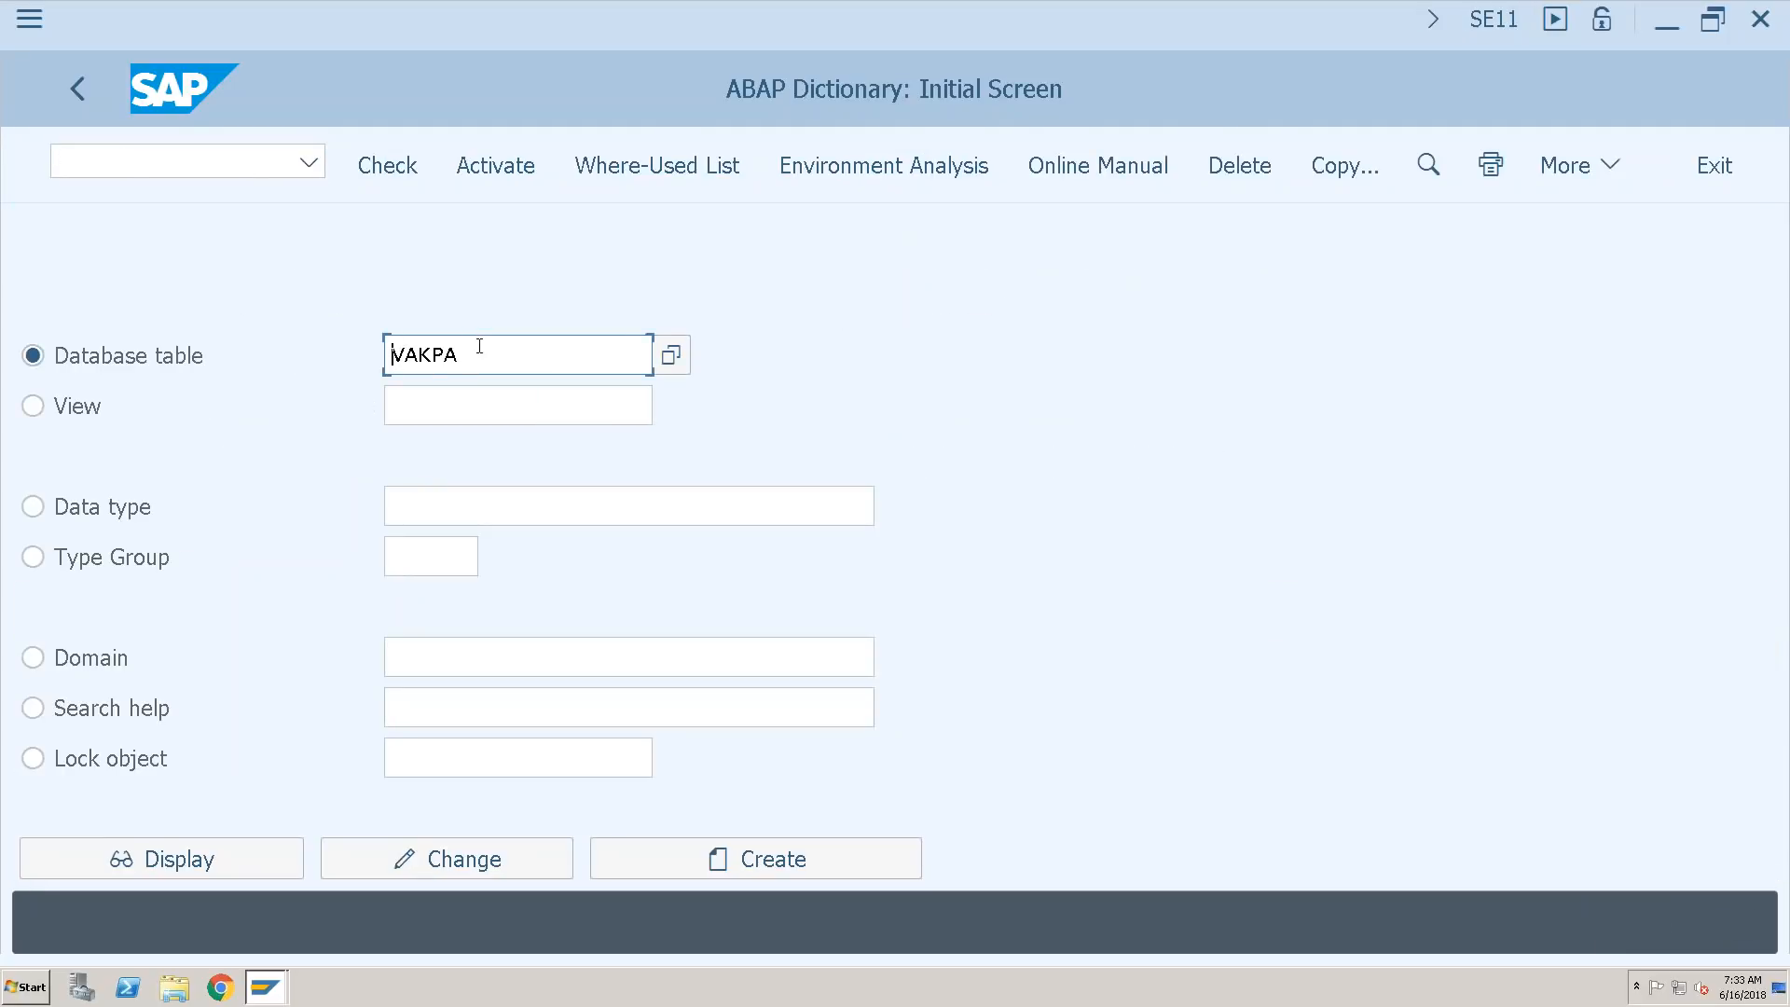
click(203, 852)
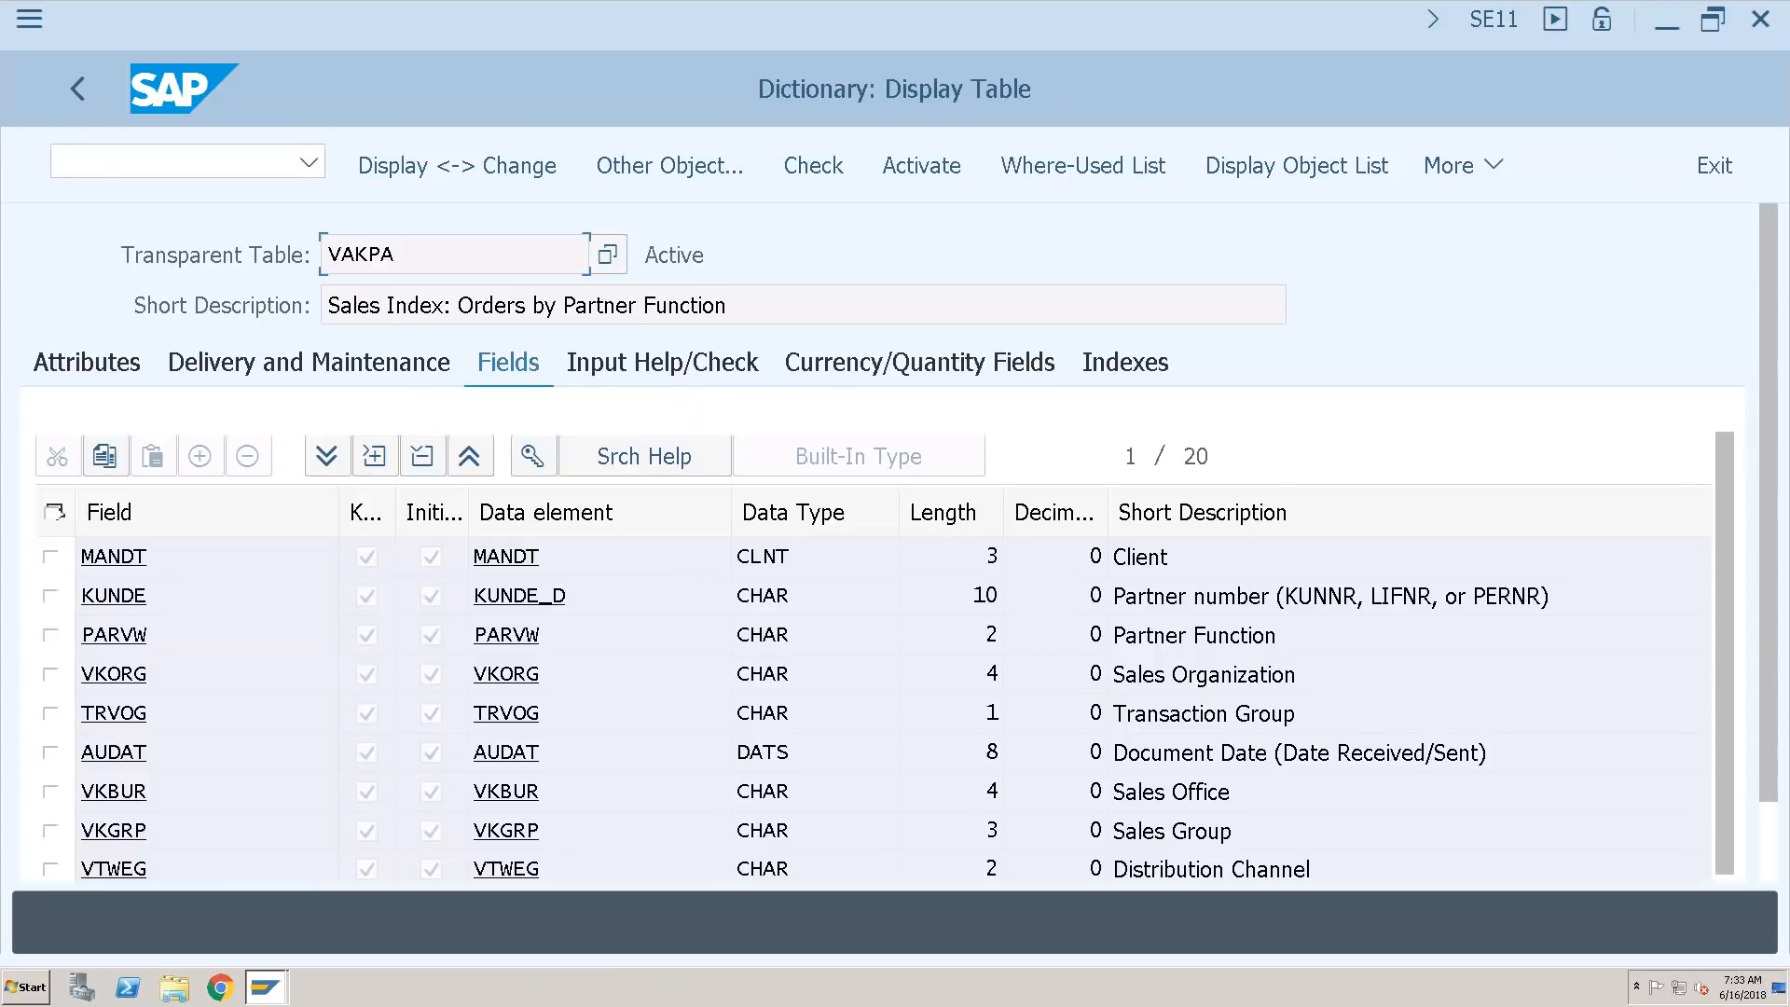
- Run the dictionary check on table VAKPA, leave its log and highlight the table name on the initial screen
click(87, 84)
click(378, 172)
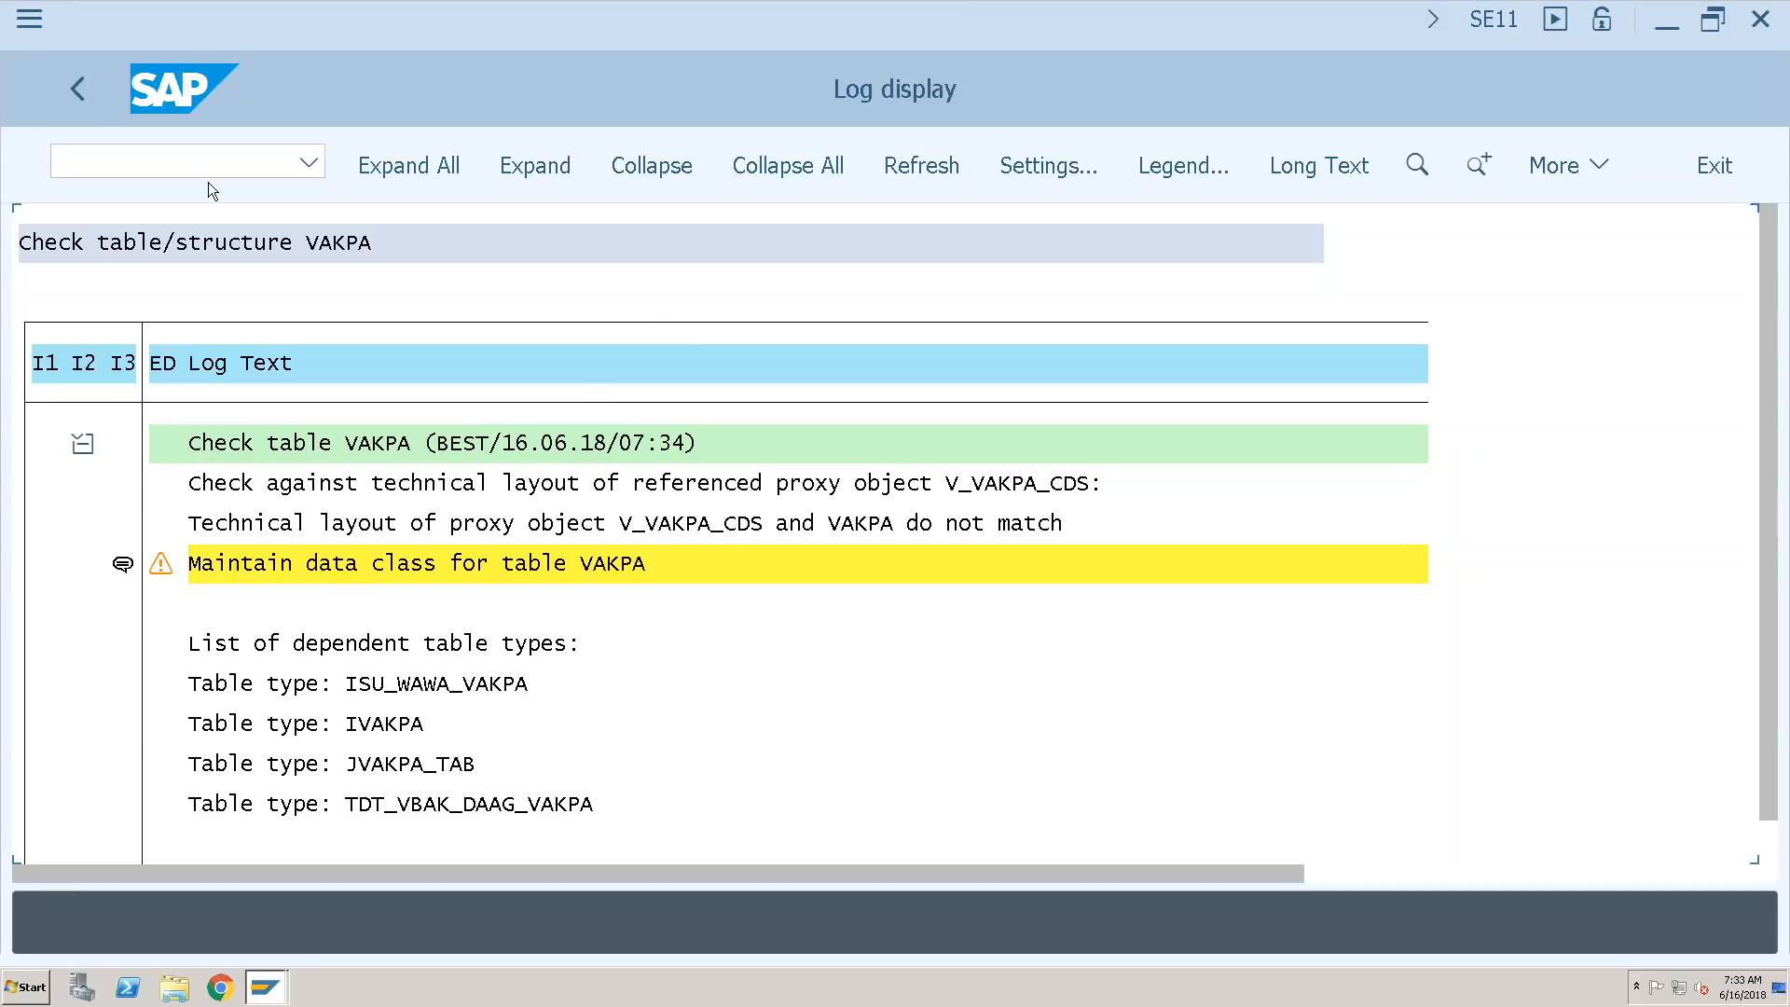
click(78, 84)
drag(463, 352, 339, 341)
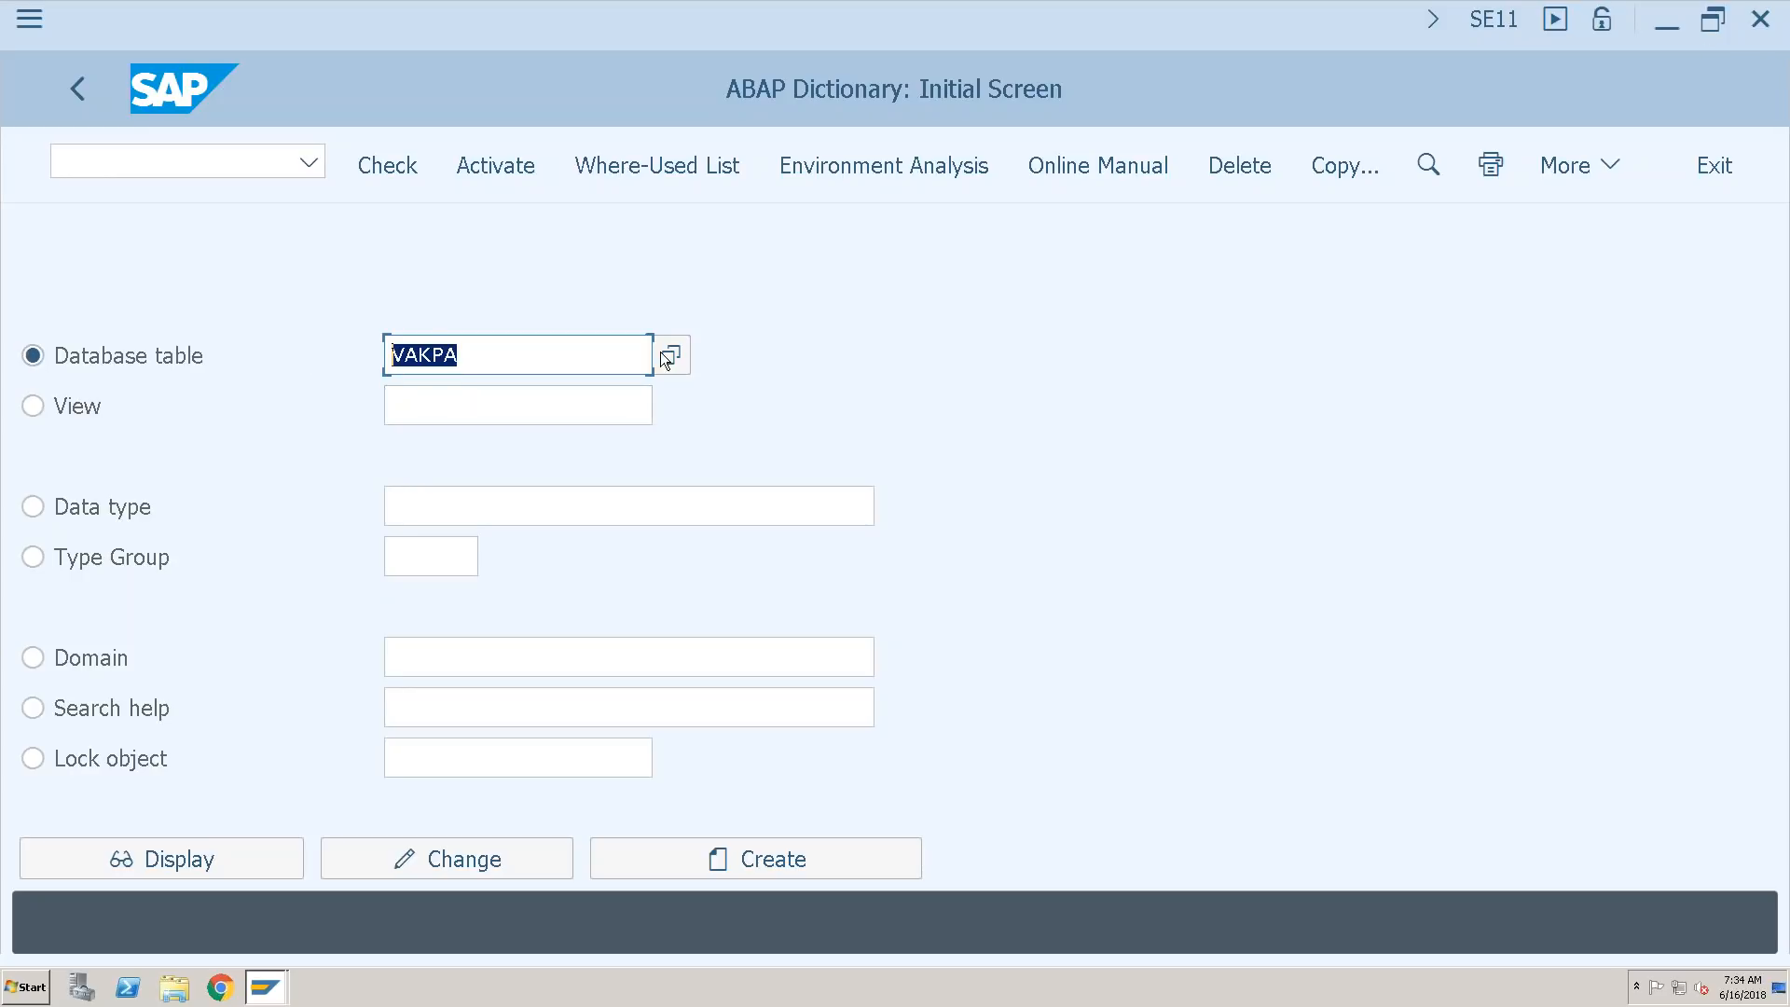
- Display table VAKPA again and open its active runtime object
click(215, 852)
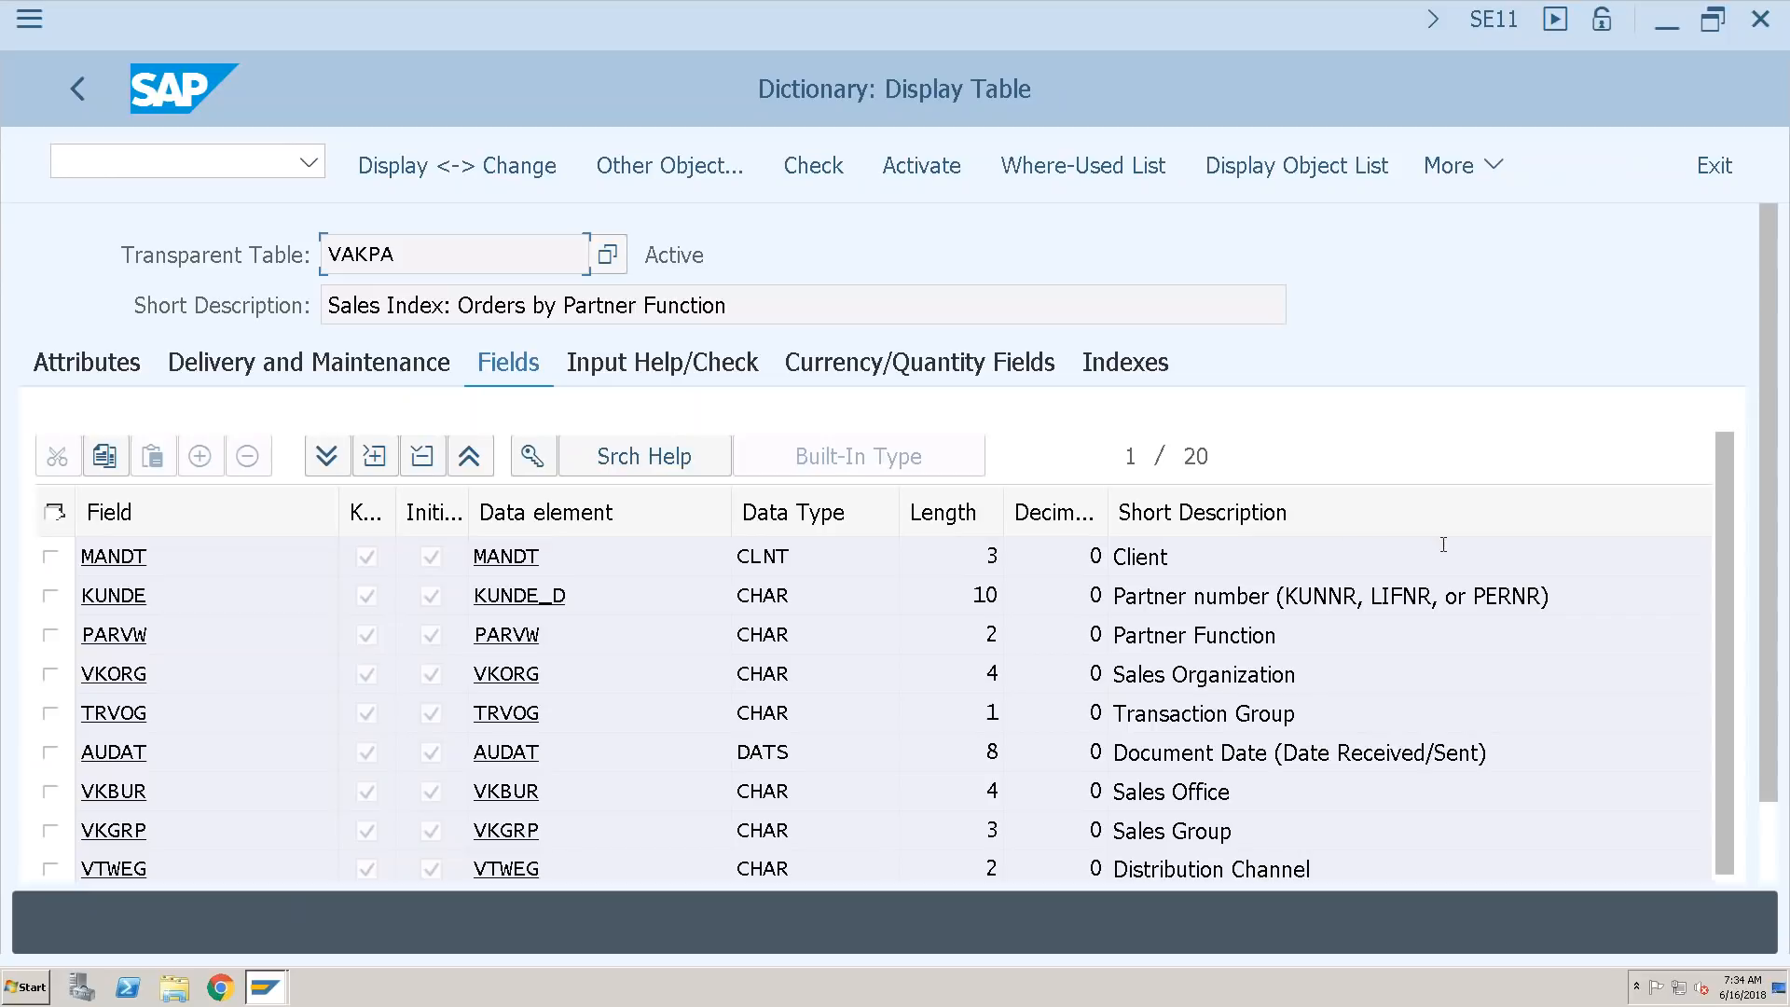
click(1474, 165)
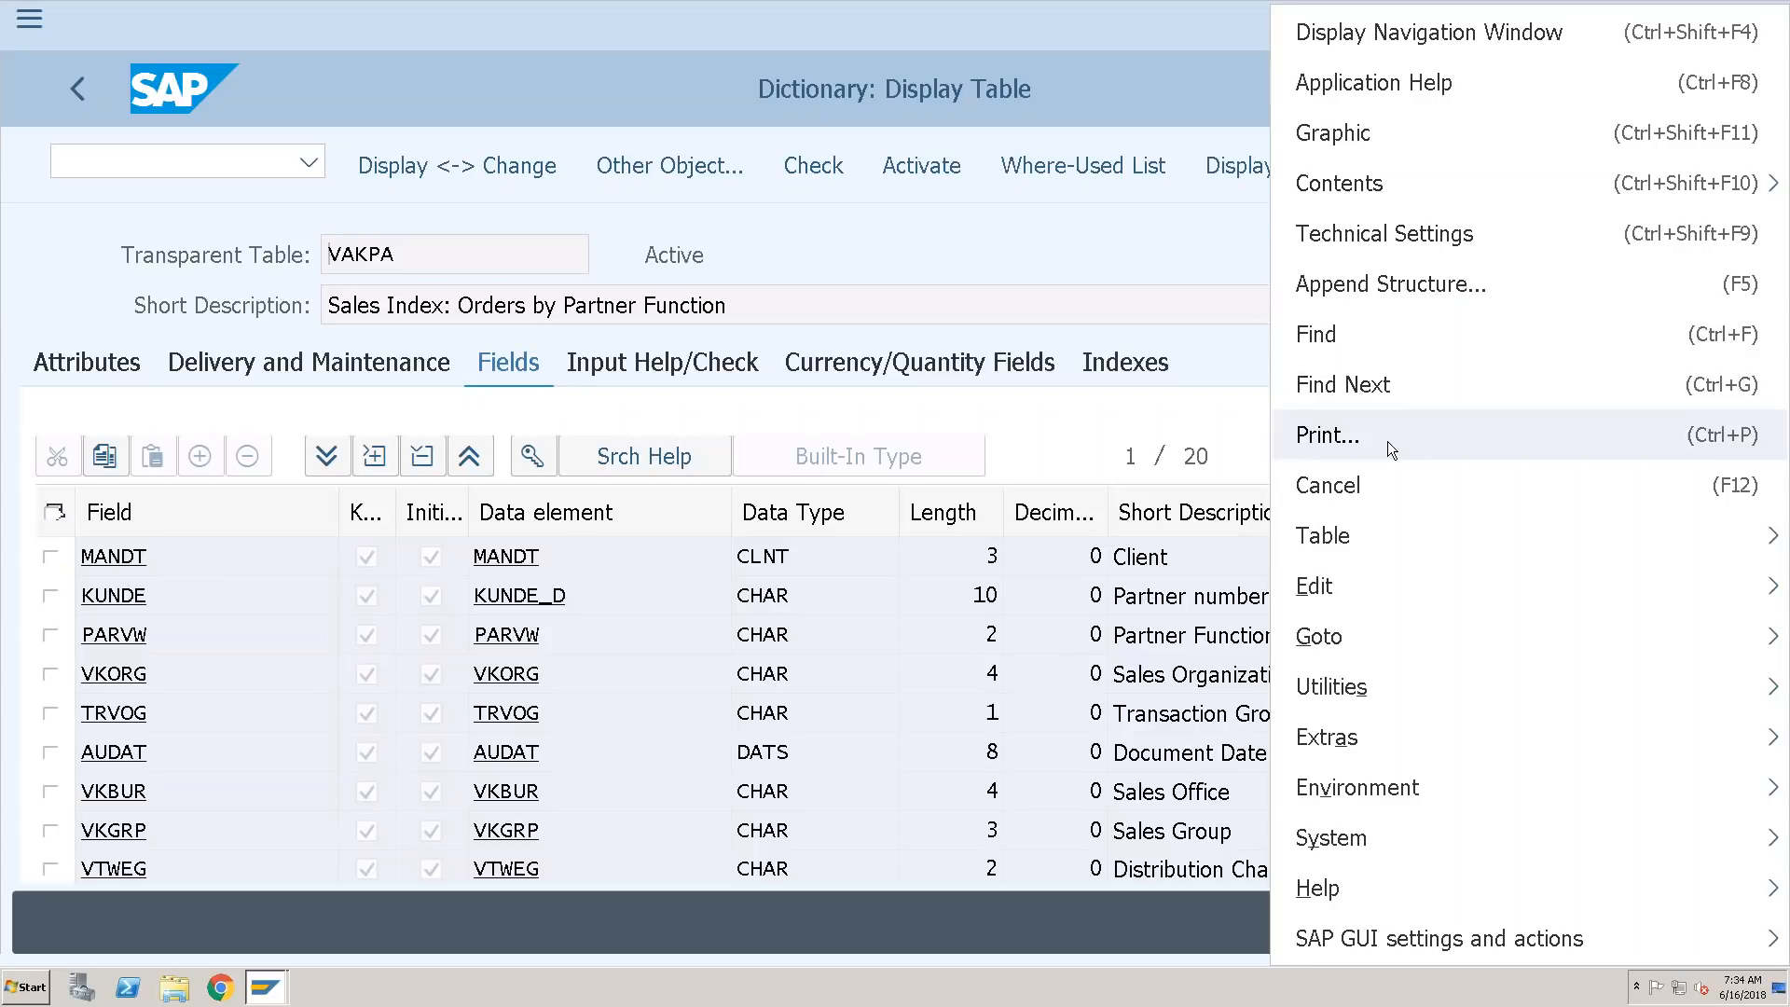
mouse_move(1384, 691)
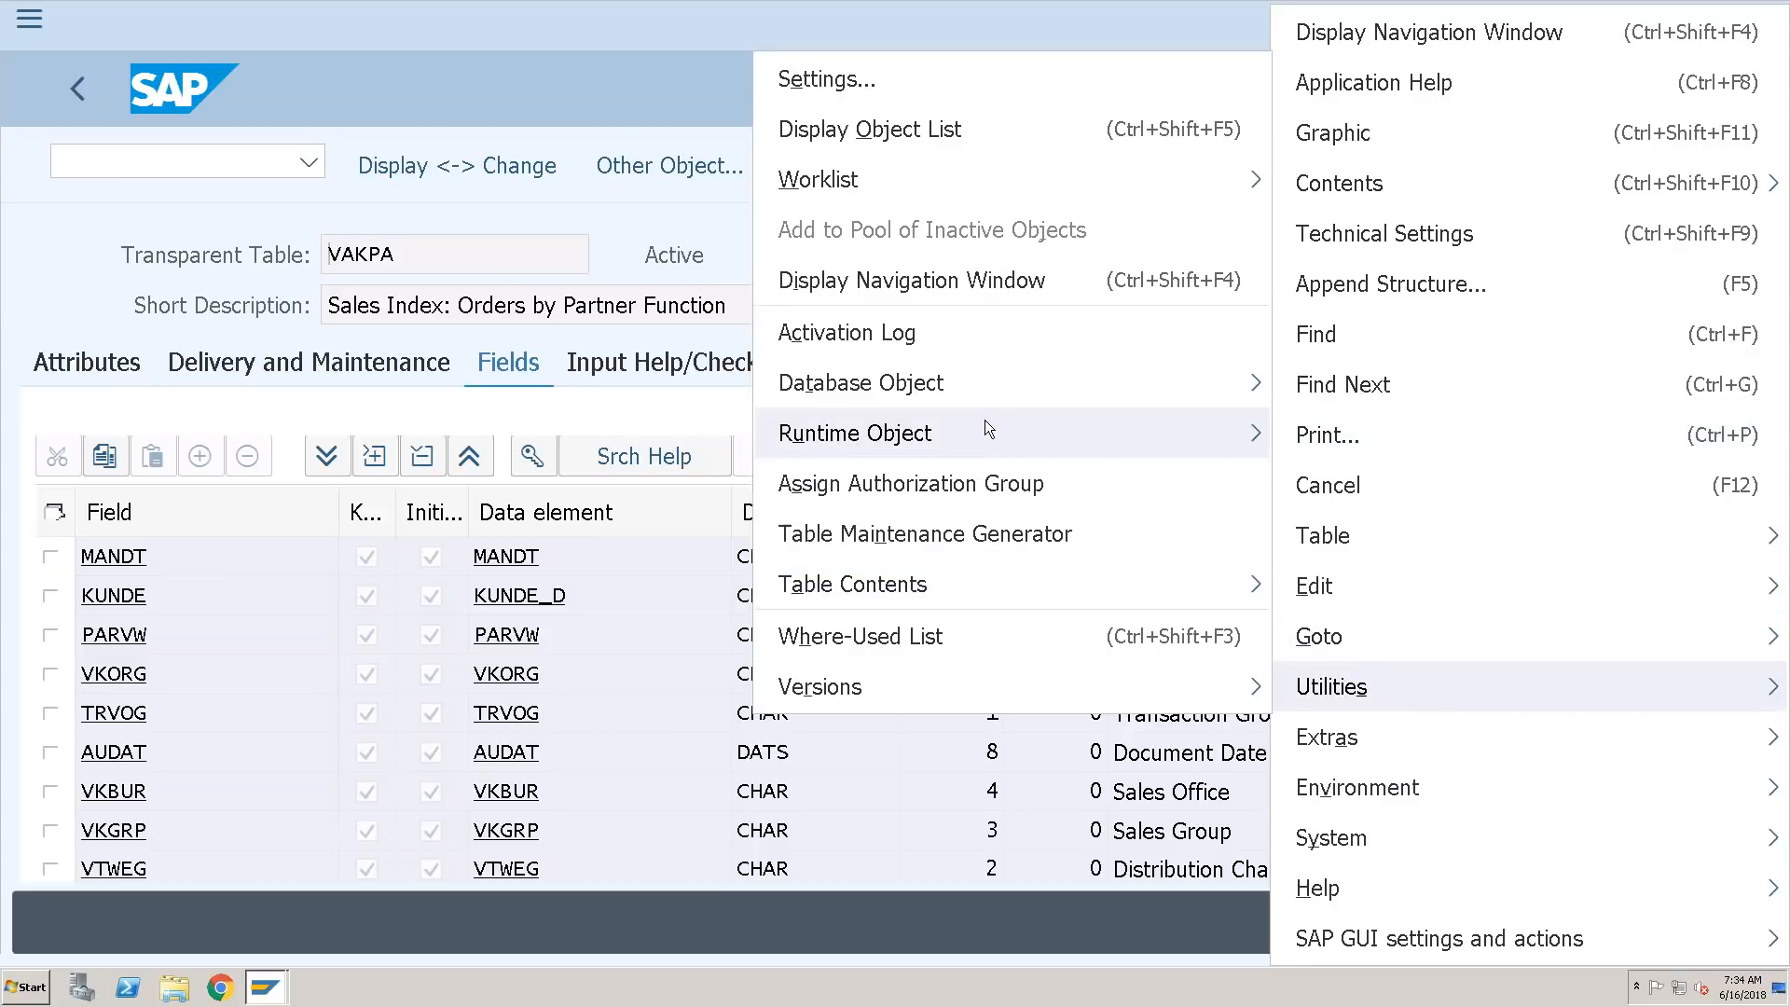
mouse_move(1212, 425)
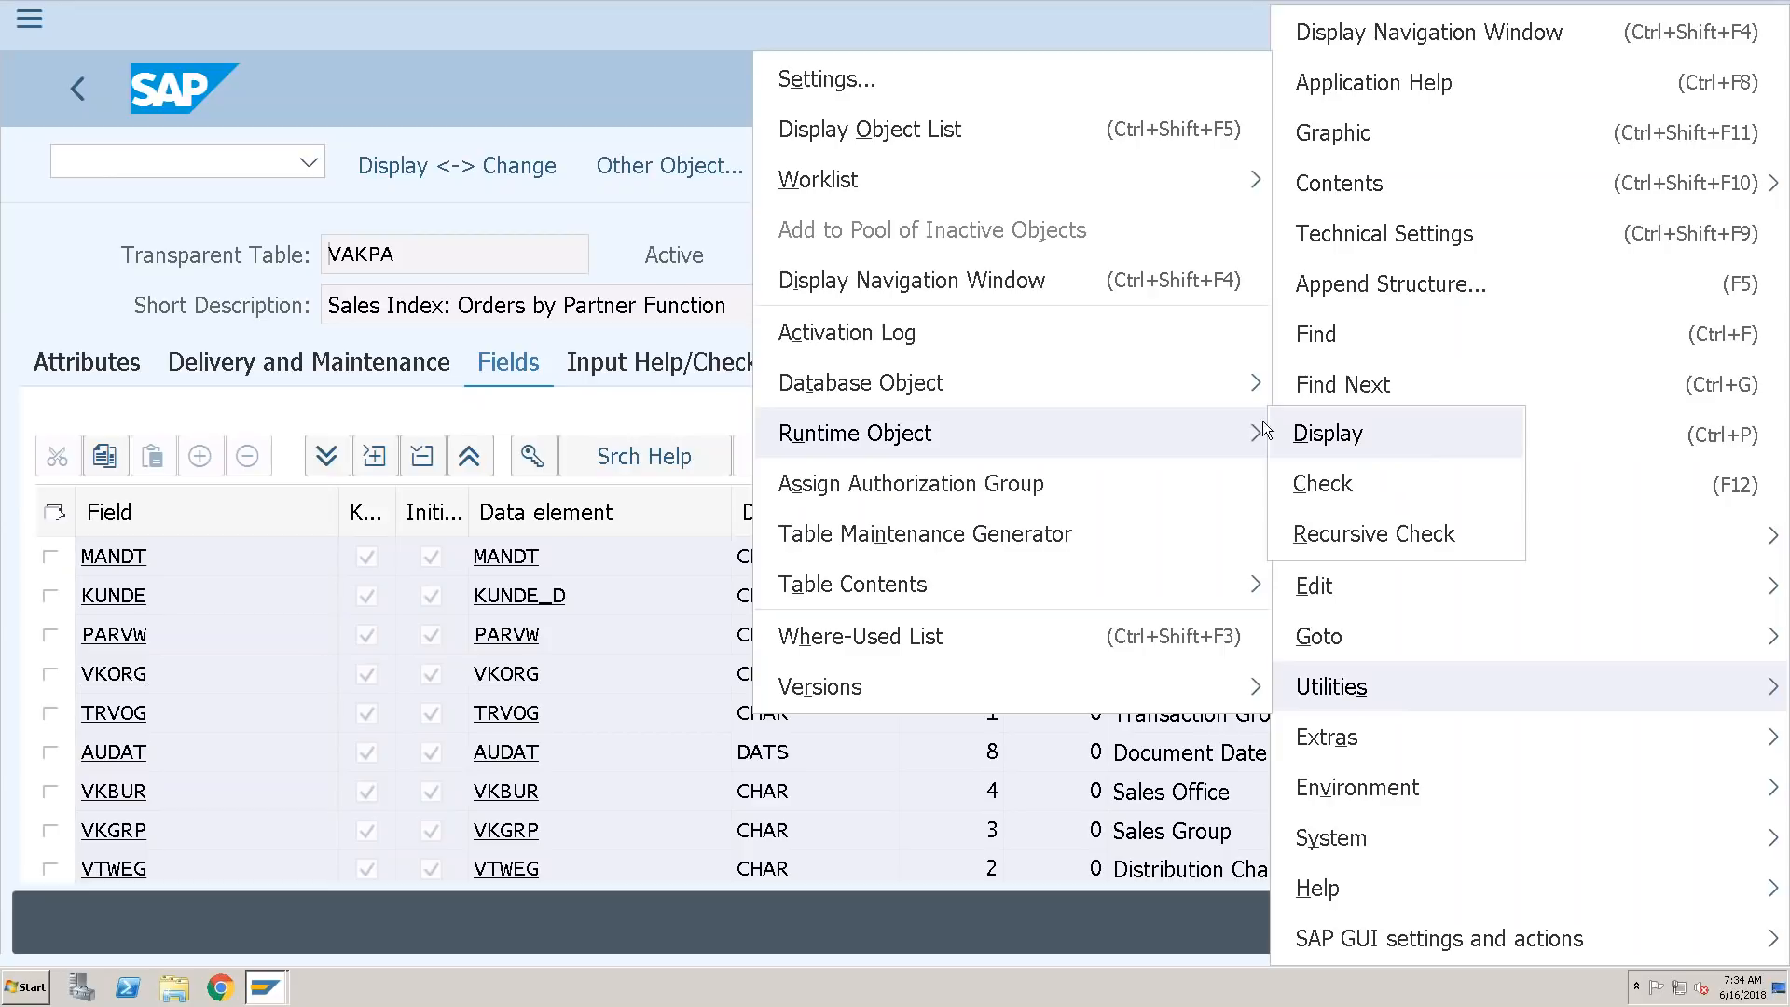
click(1328, 433)
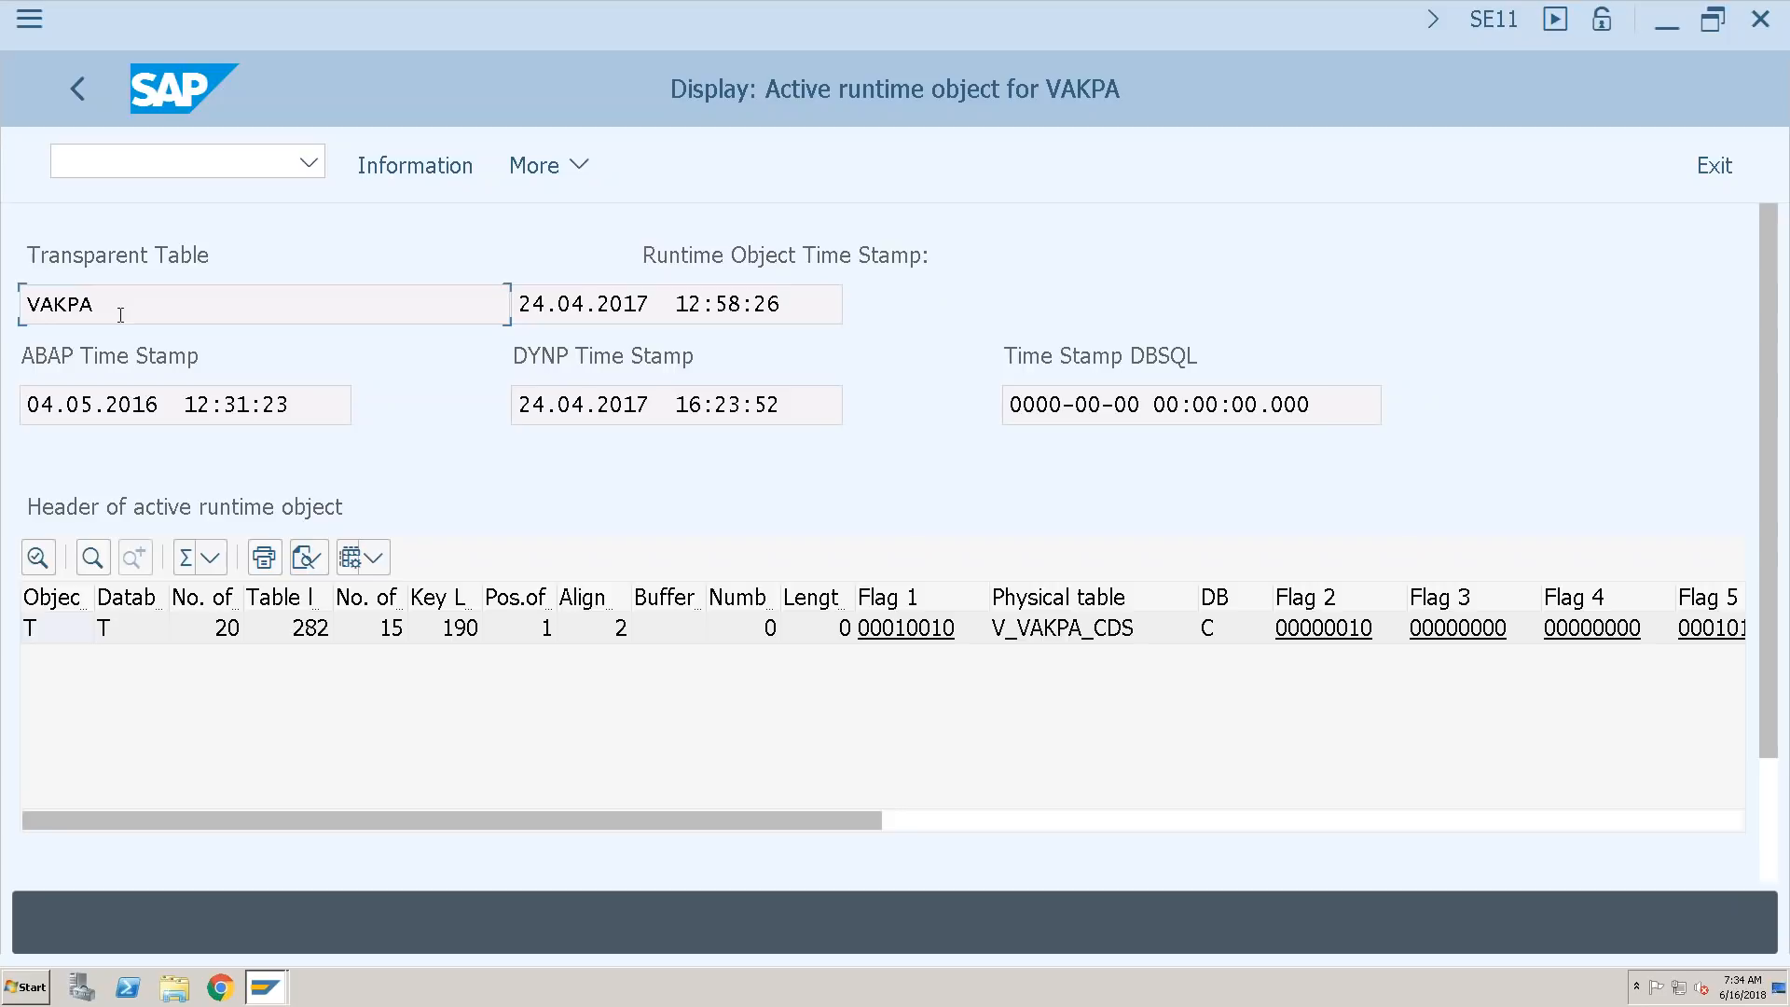
- Highlight VAKPA, its Transparent Table label and the Physical table column in the runtime object, and return to the table definition
drag(116, 308, 25, 307)
click(36, 247)
drag(36, 248, 103, 231)
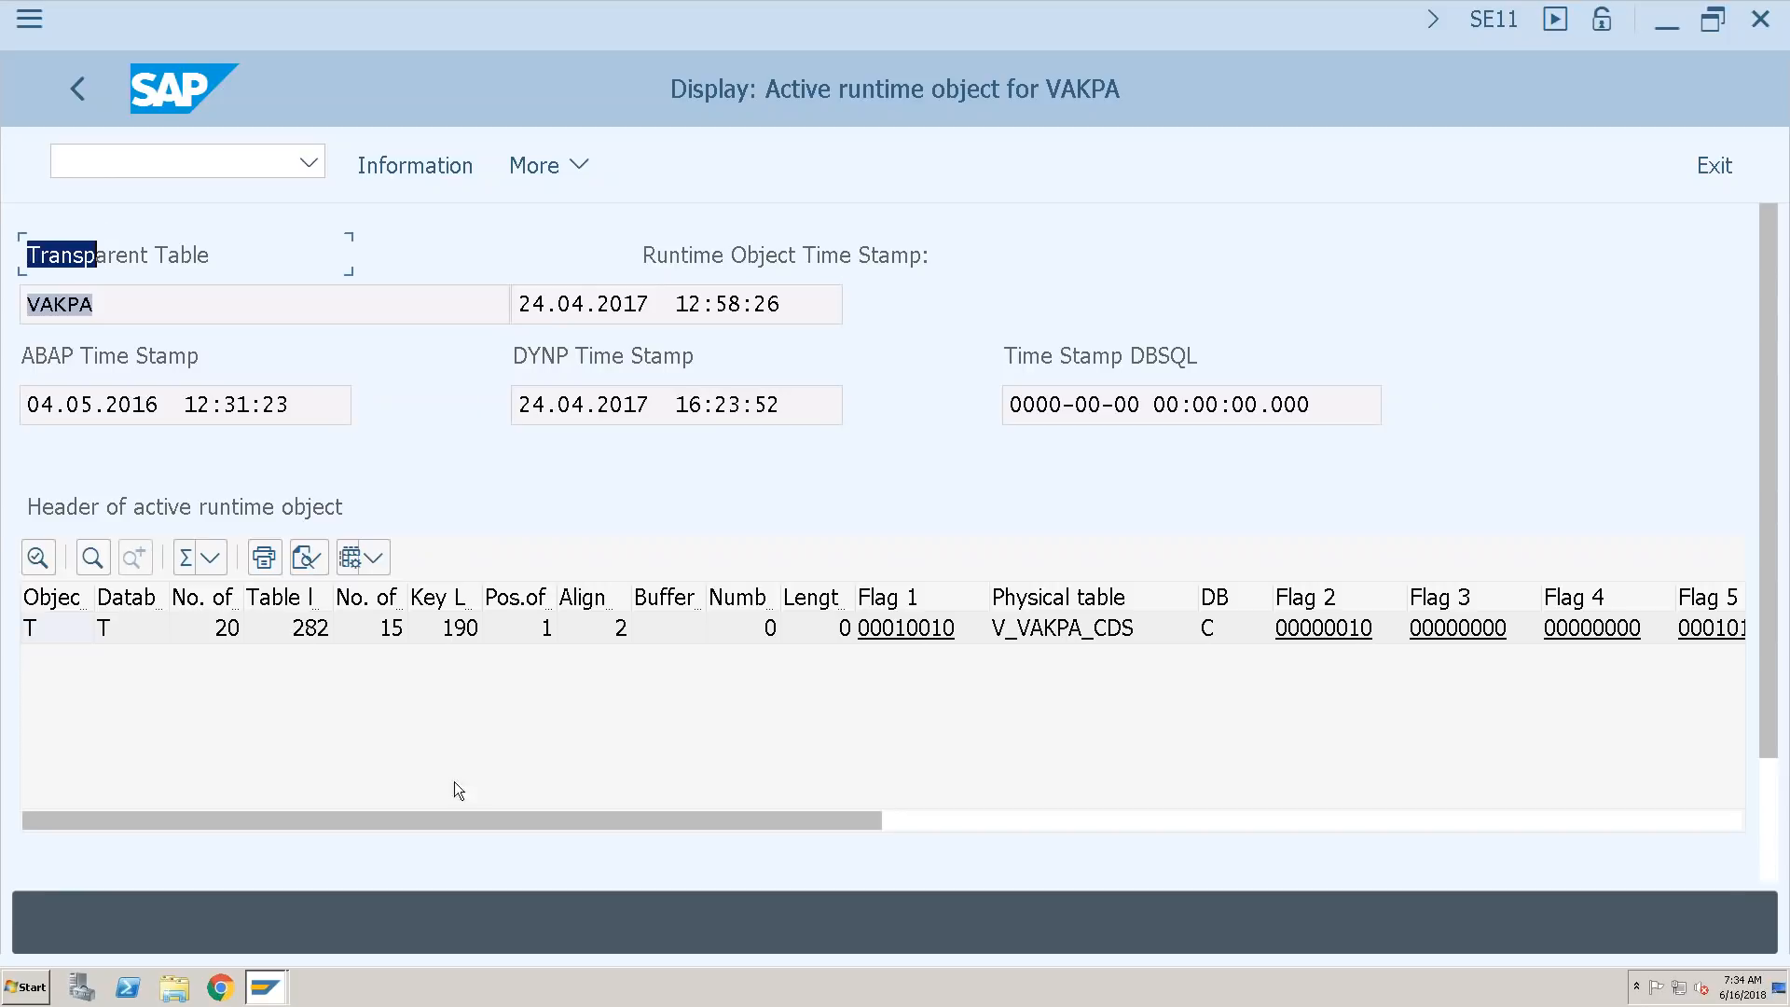
click(1038, 608)
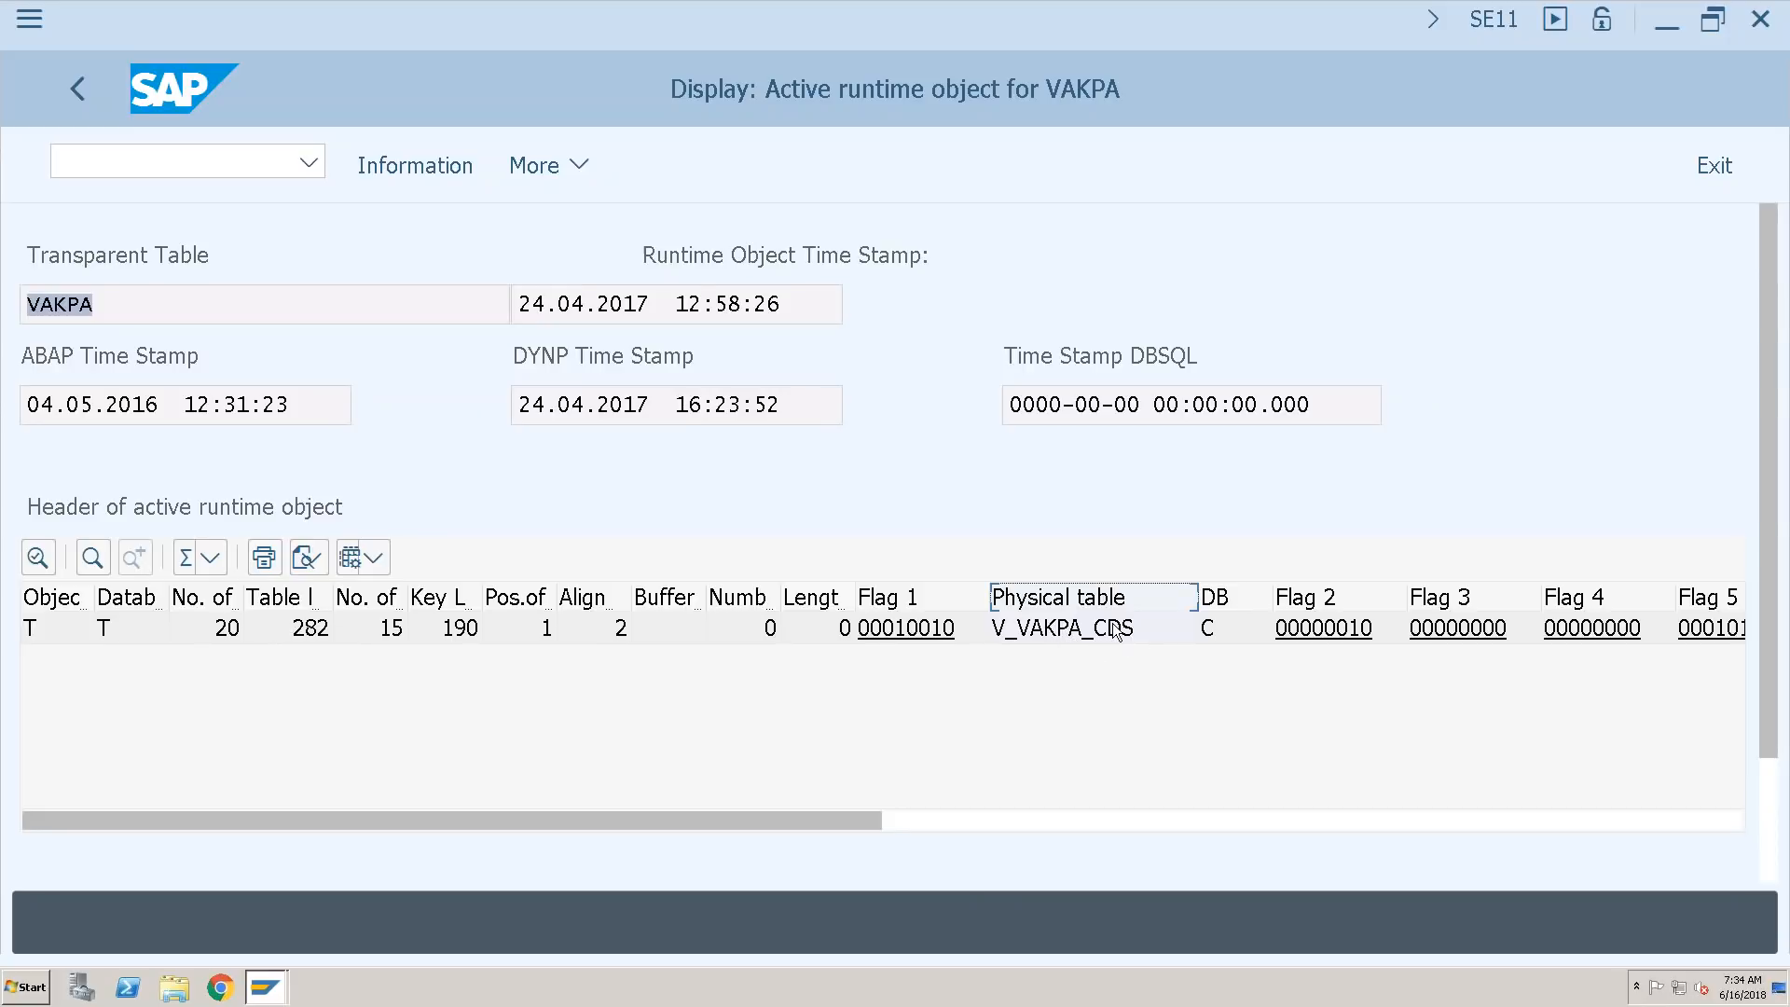
click(65, 87)
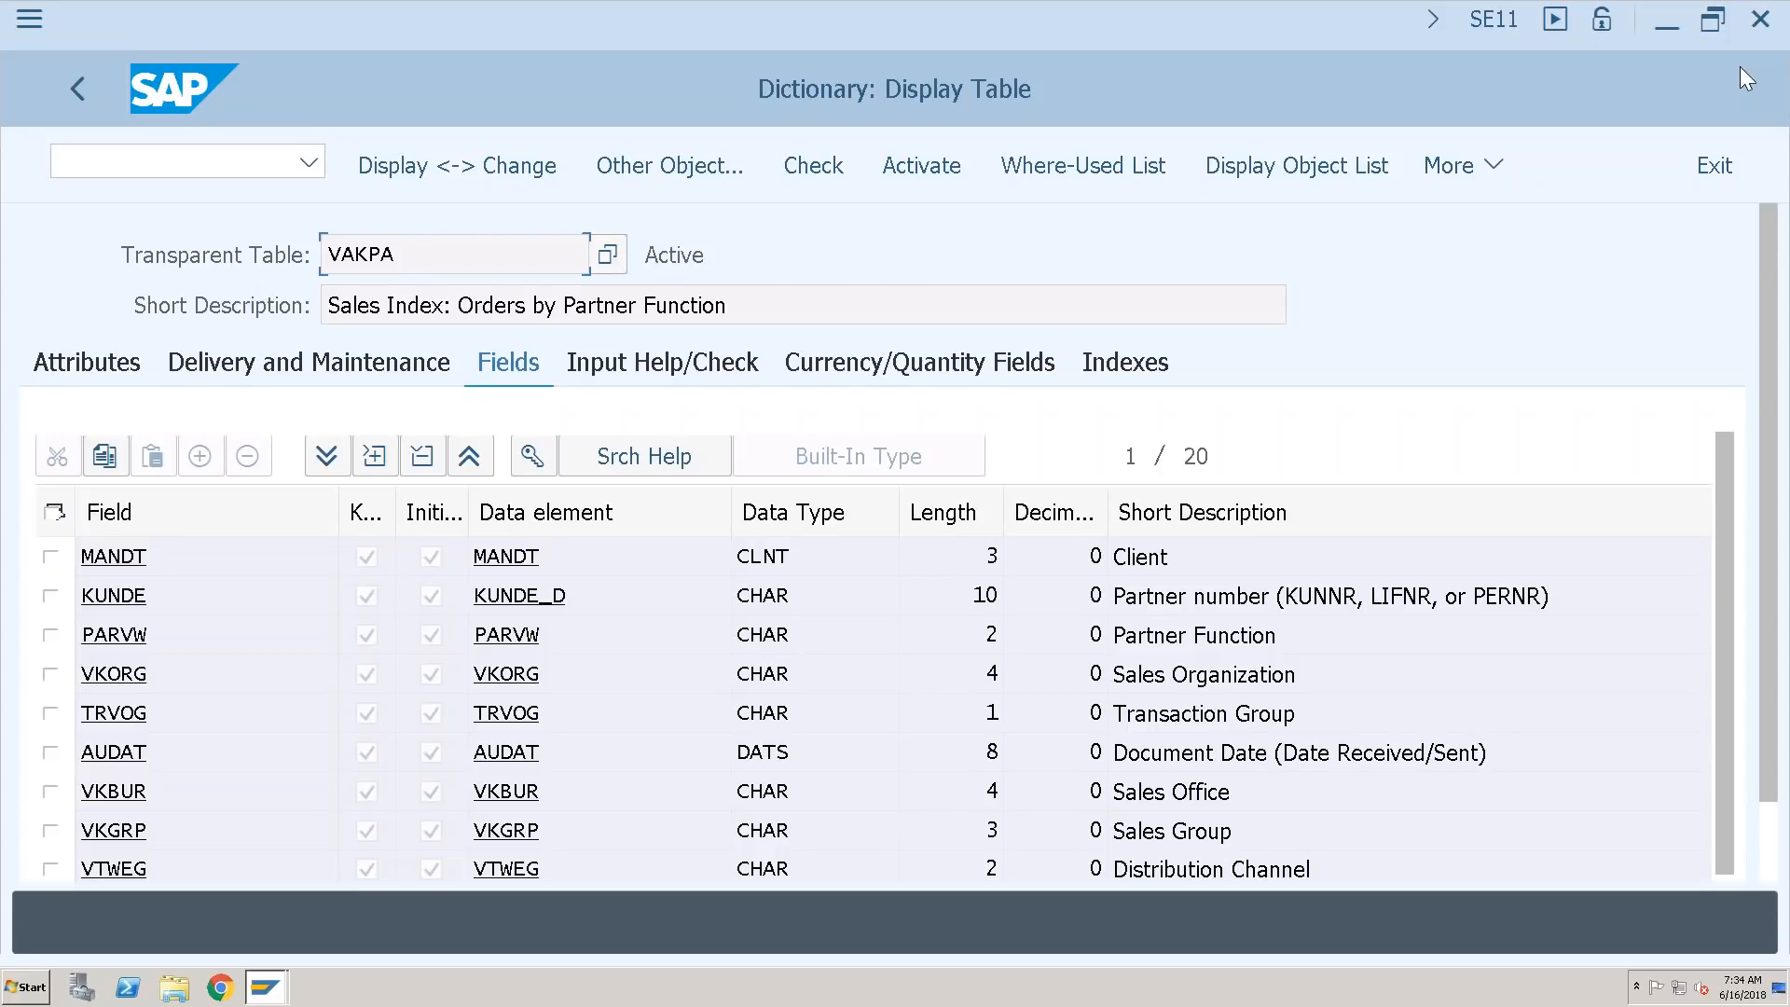
- Reopen VAKPA's active runtime object, mark the physical table V_VAKPA_CDS and return to the table definition
click(1480, 175)
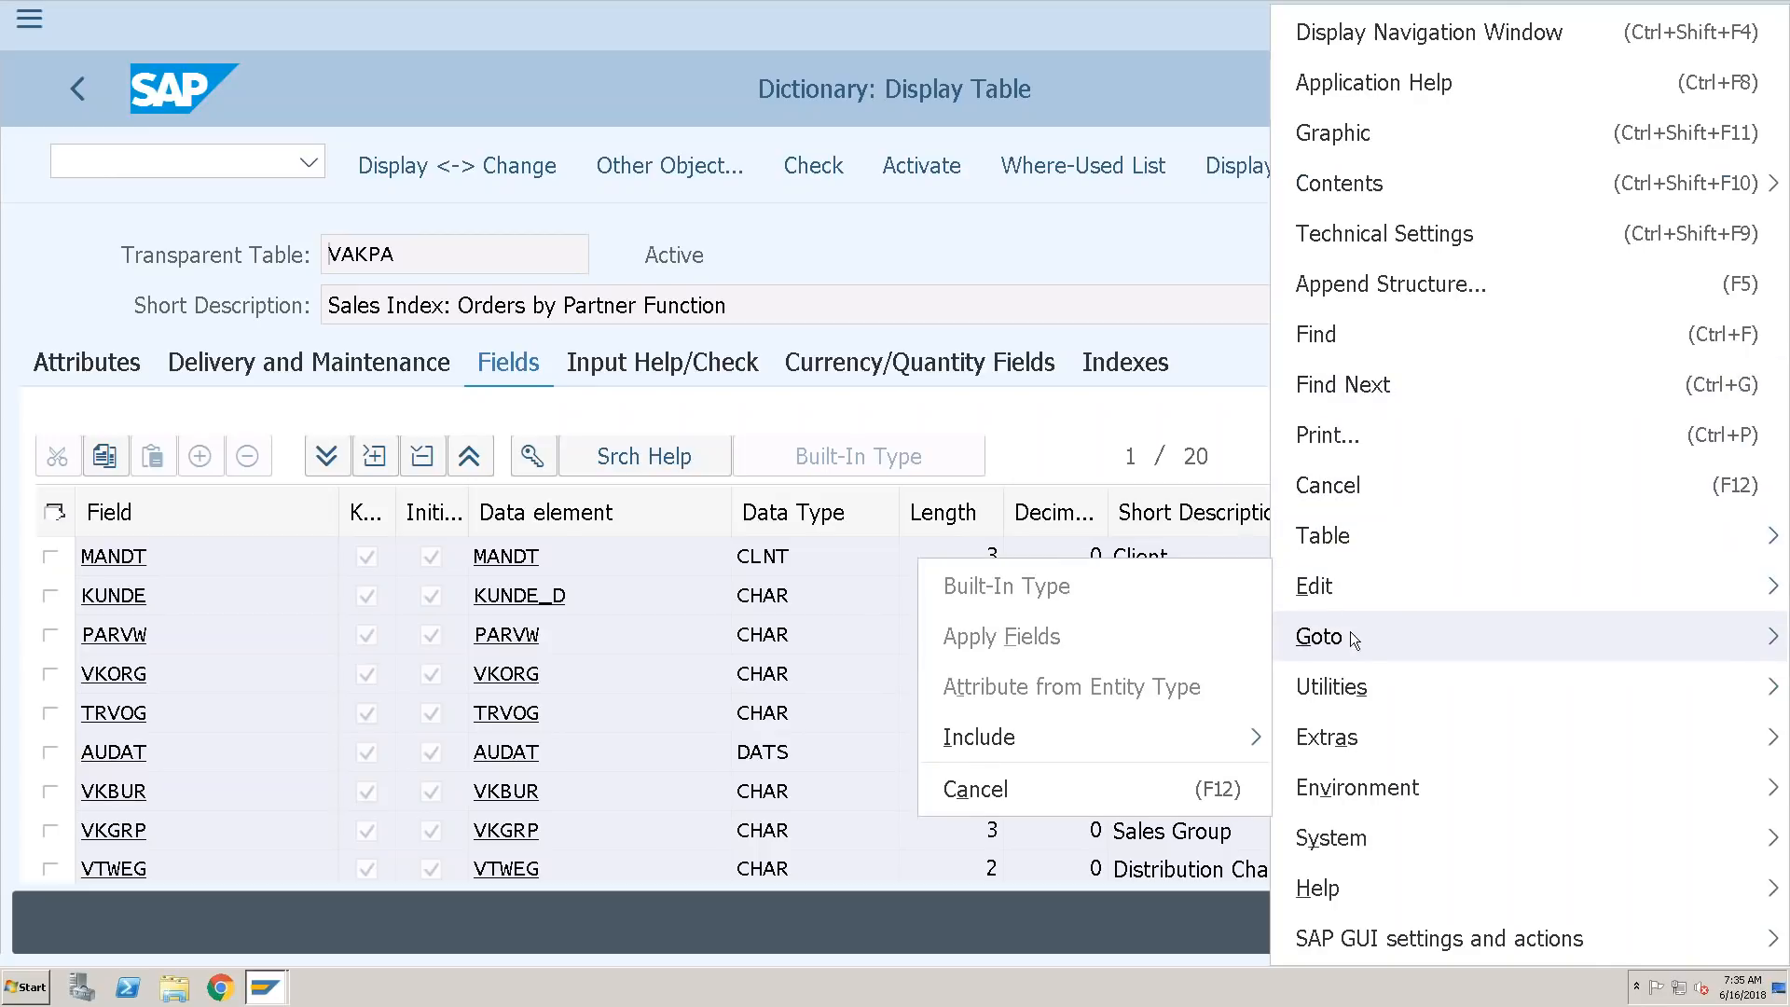
mouse_move(1378, 690)
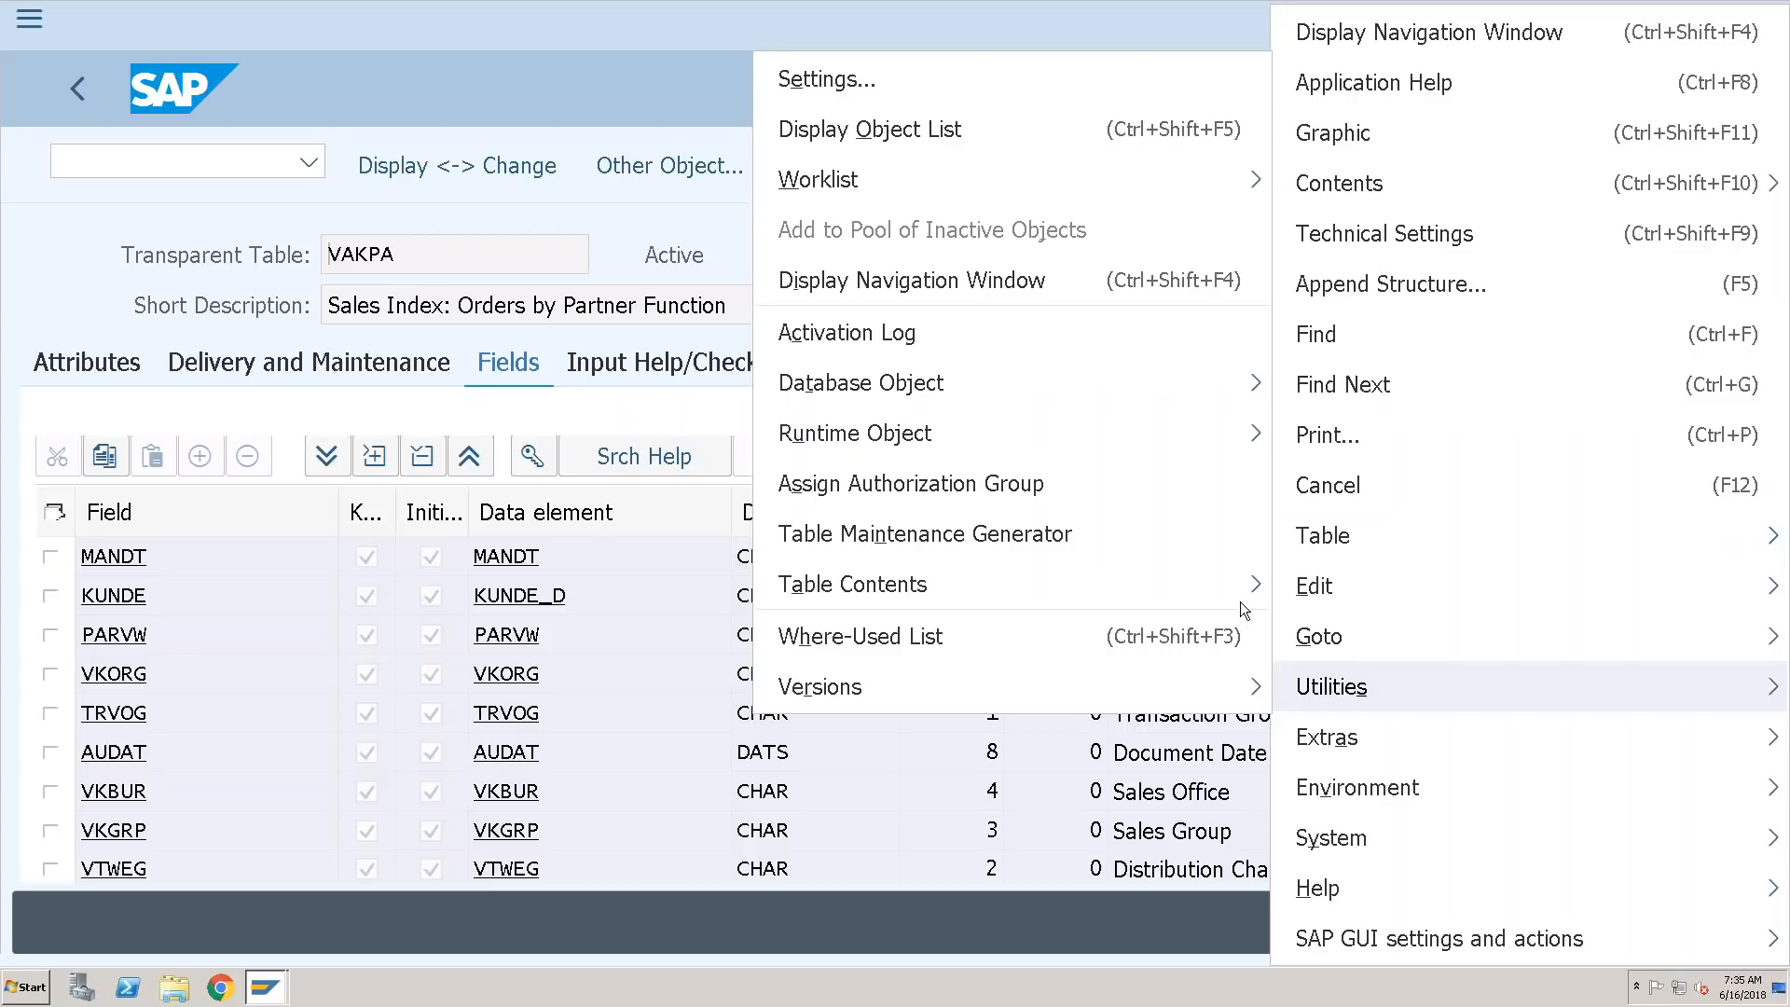
mouse_move(1142, 431)
click(1336, 440)
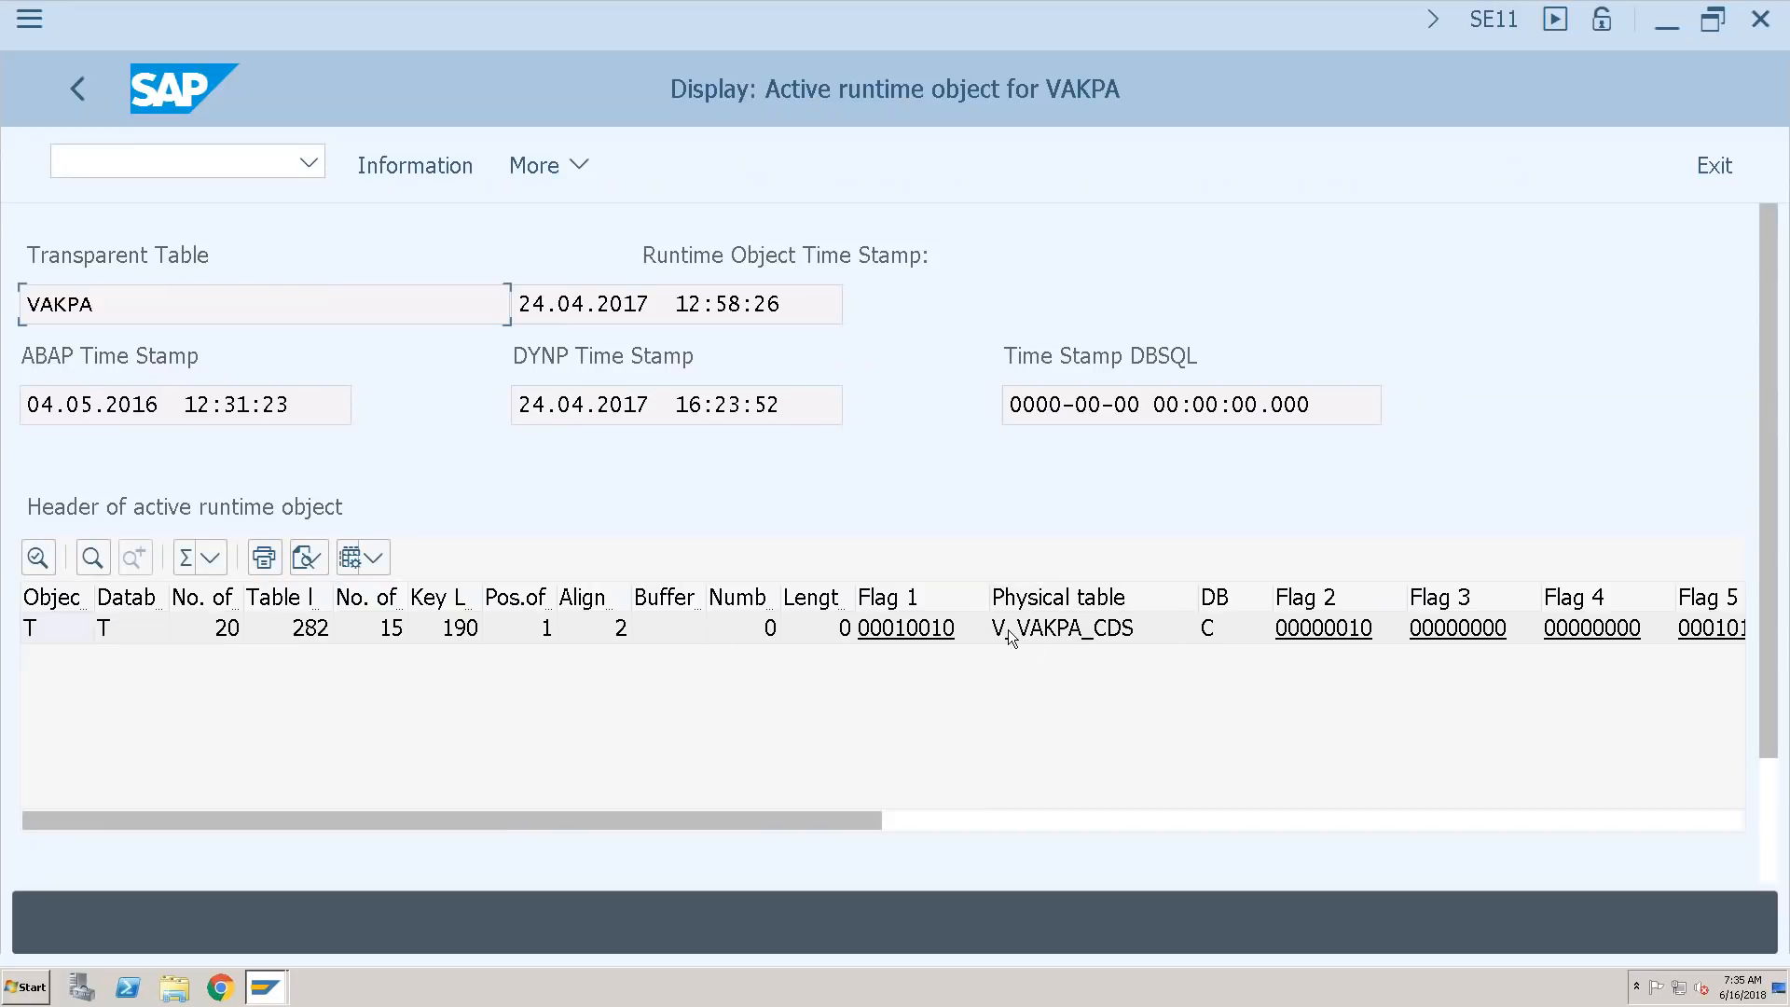
click(1062, 631)
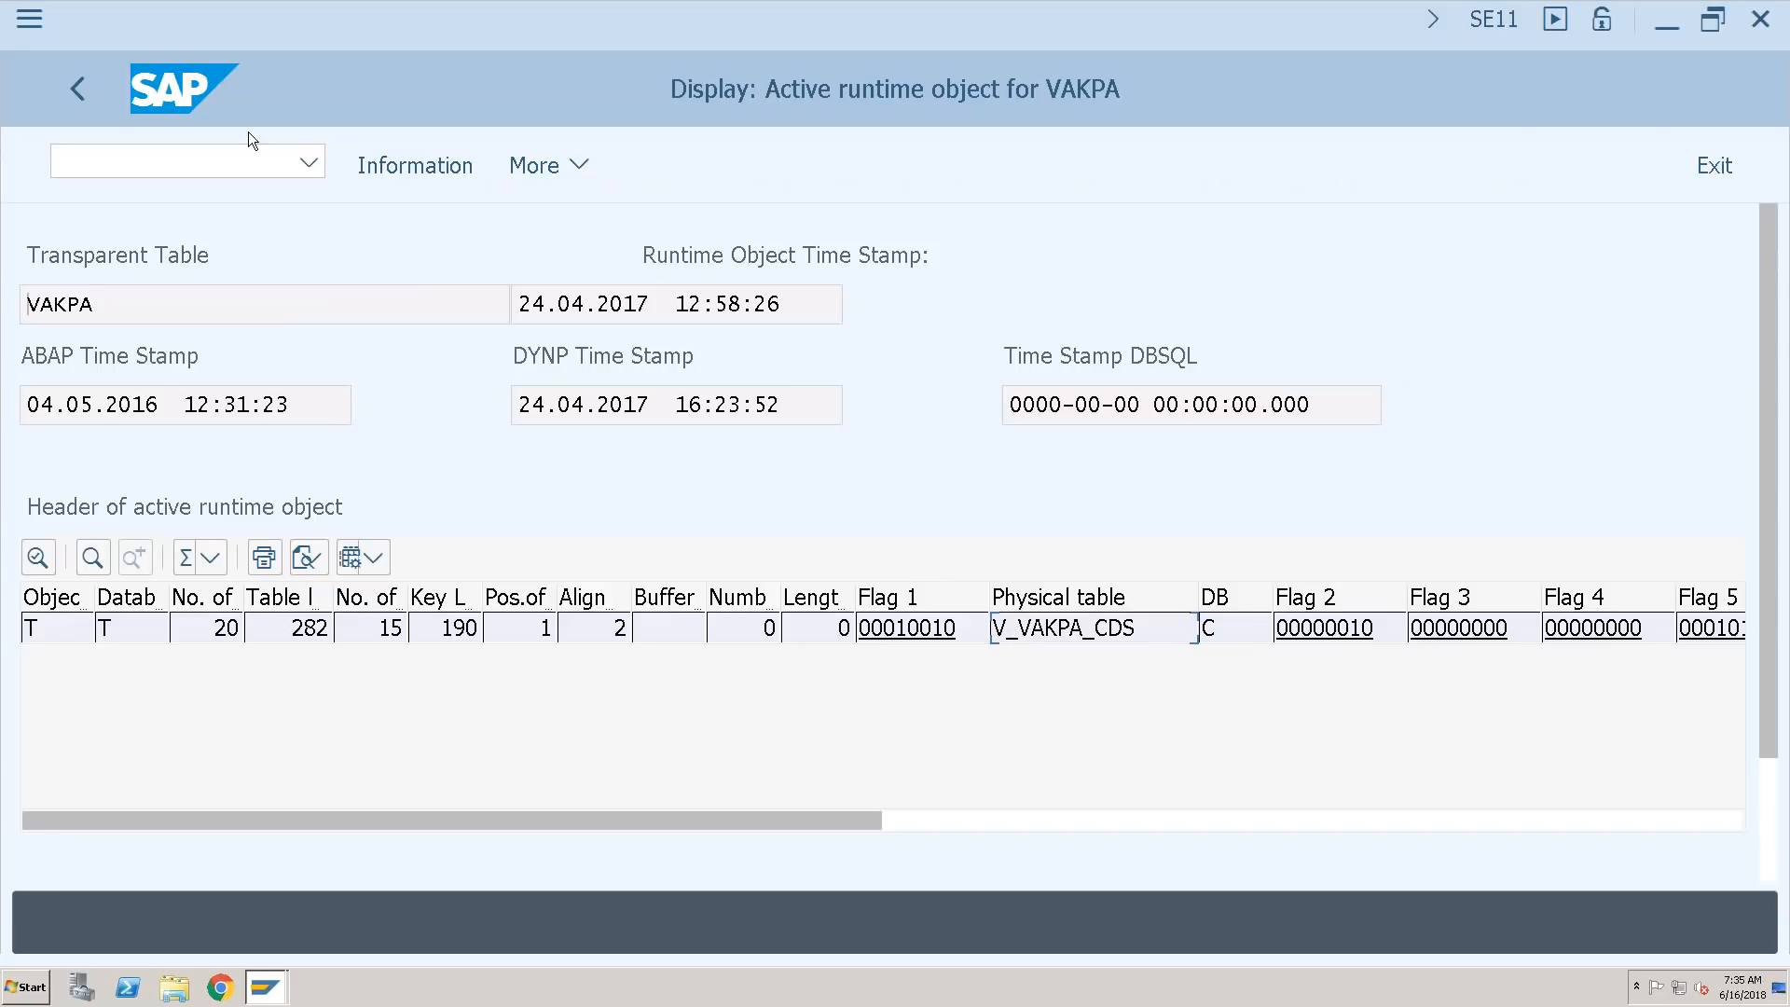
click(87, 92)
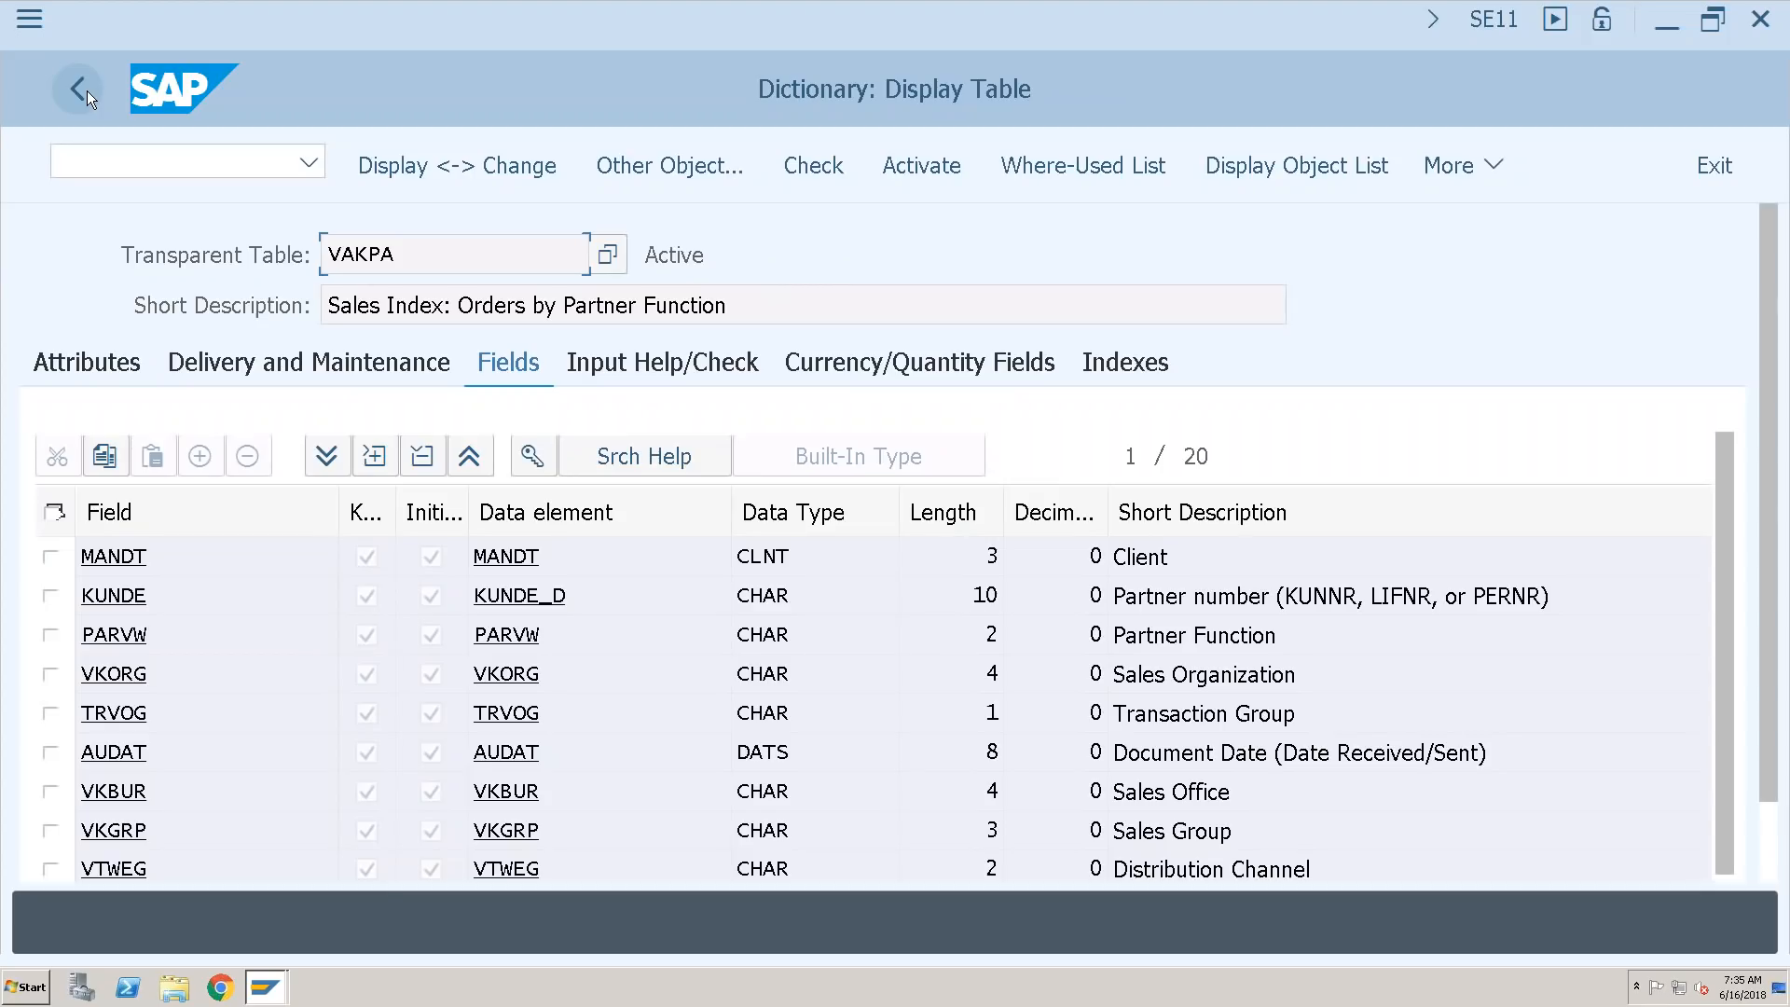
- Return to the ABAP Dictionary initial screen, enter v_vakpa_cds as the database table and display it
click(80, 90)
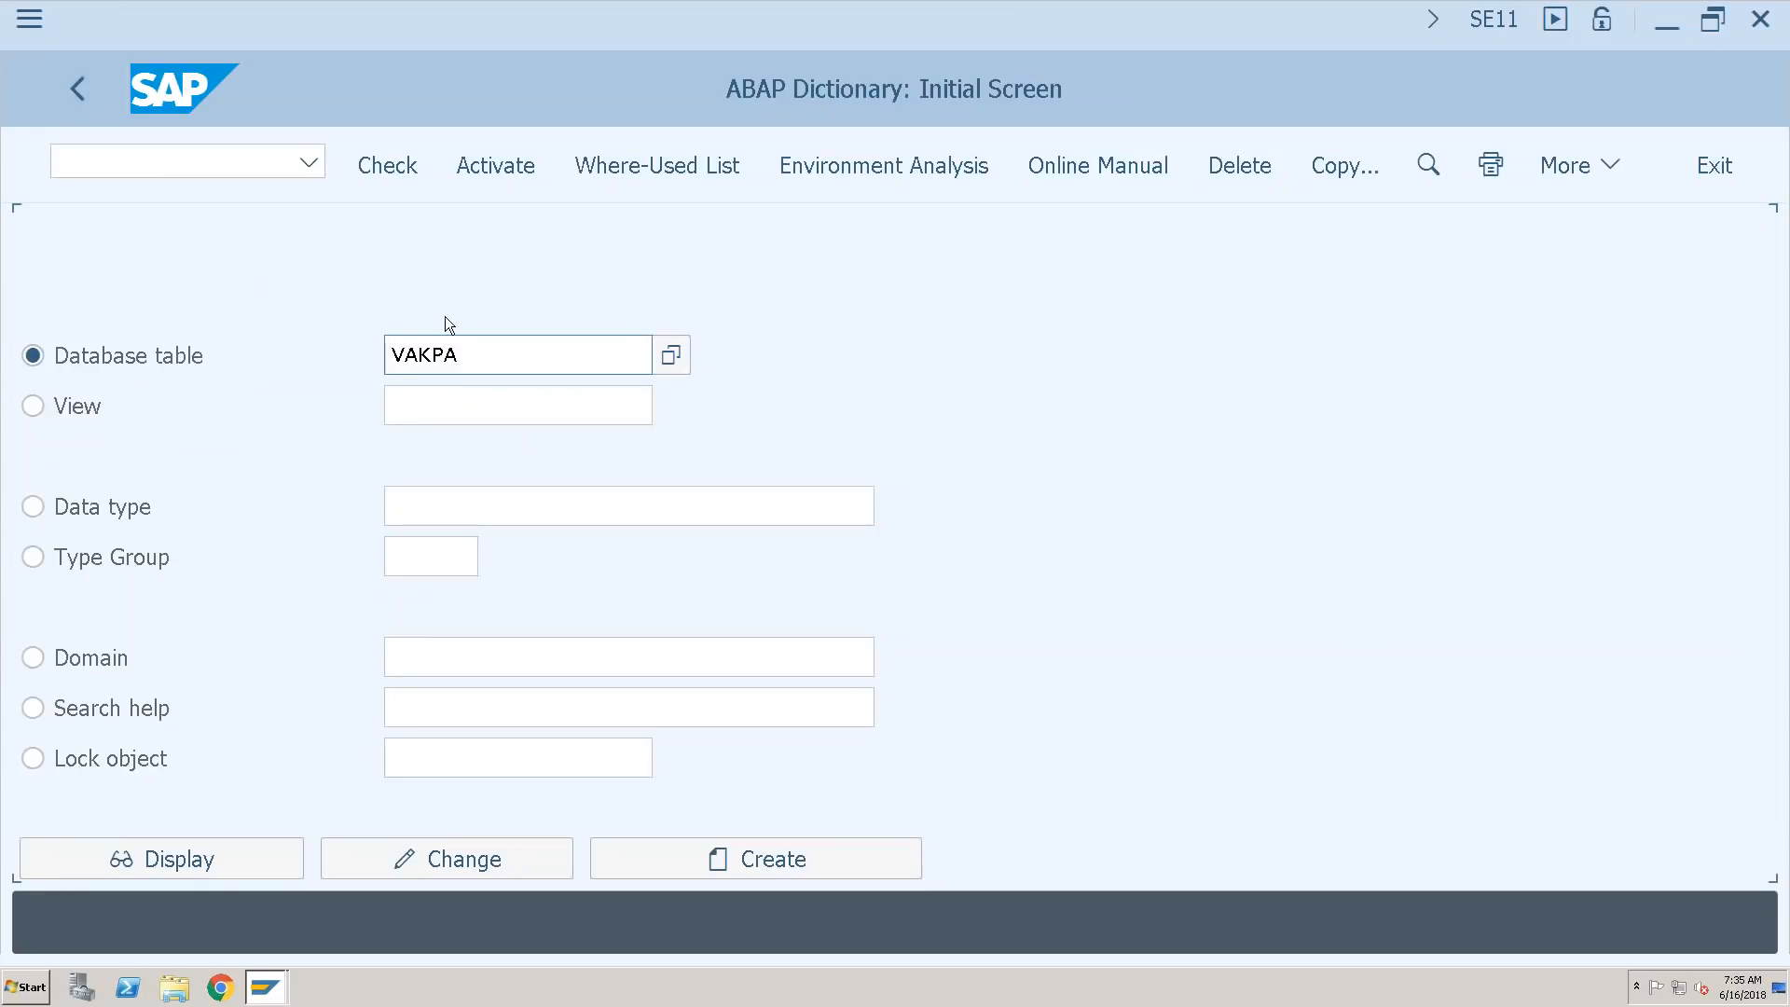
double_click(392, 354)
text(v)
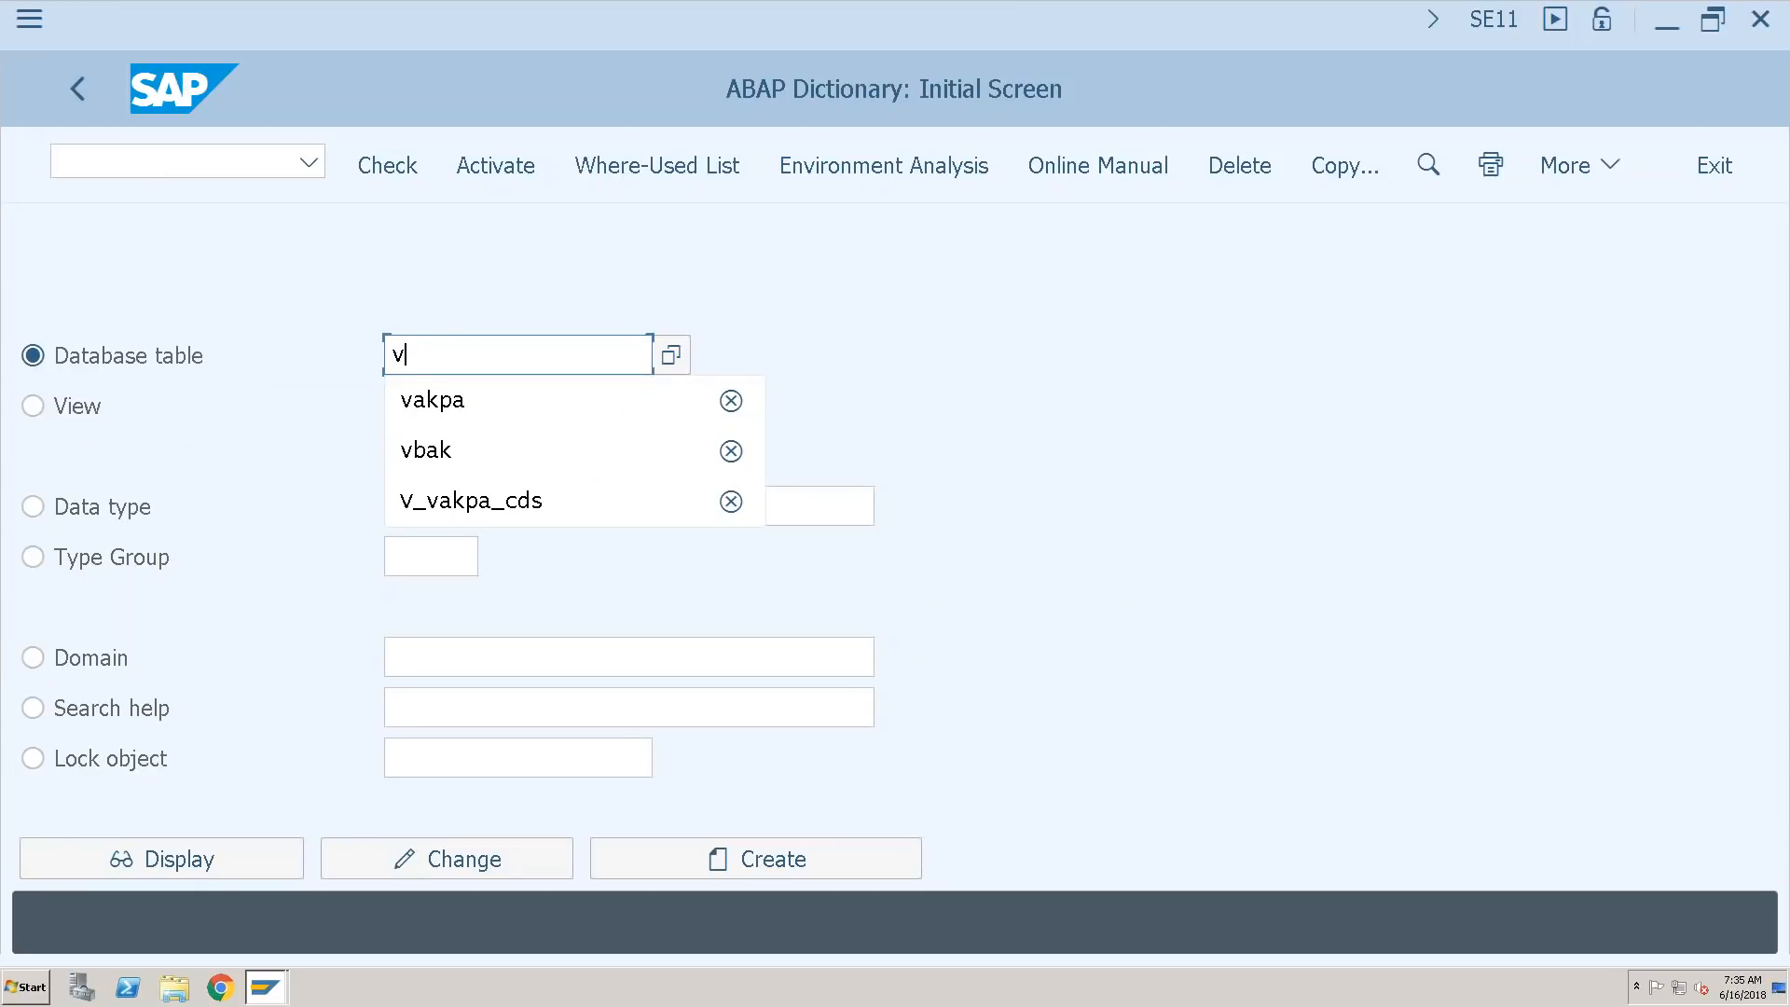
click(438, 506)
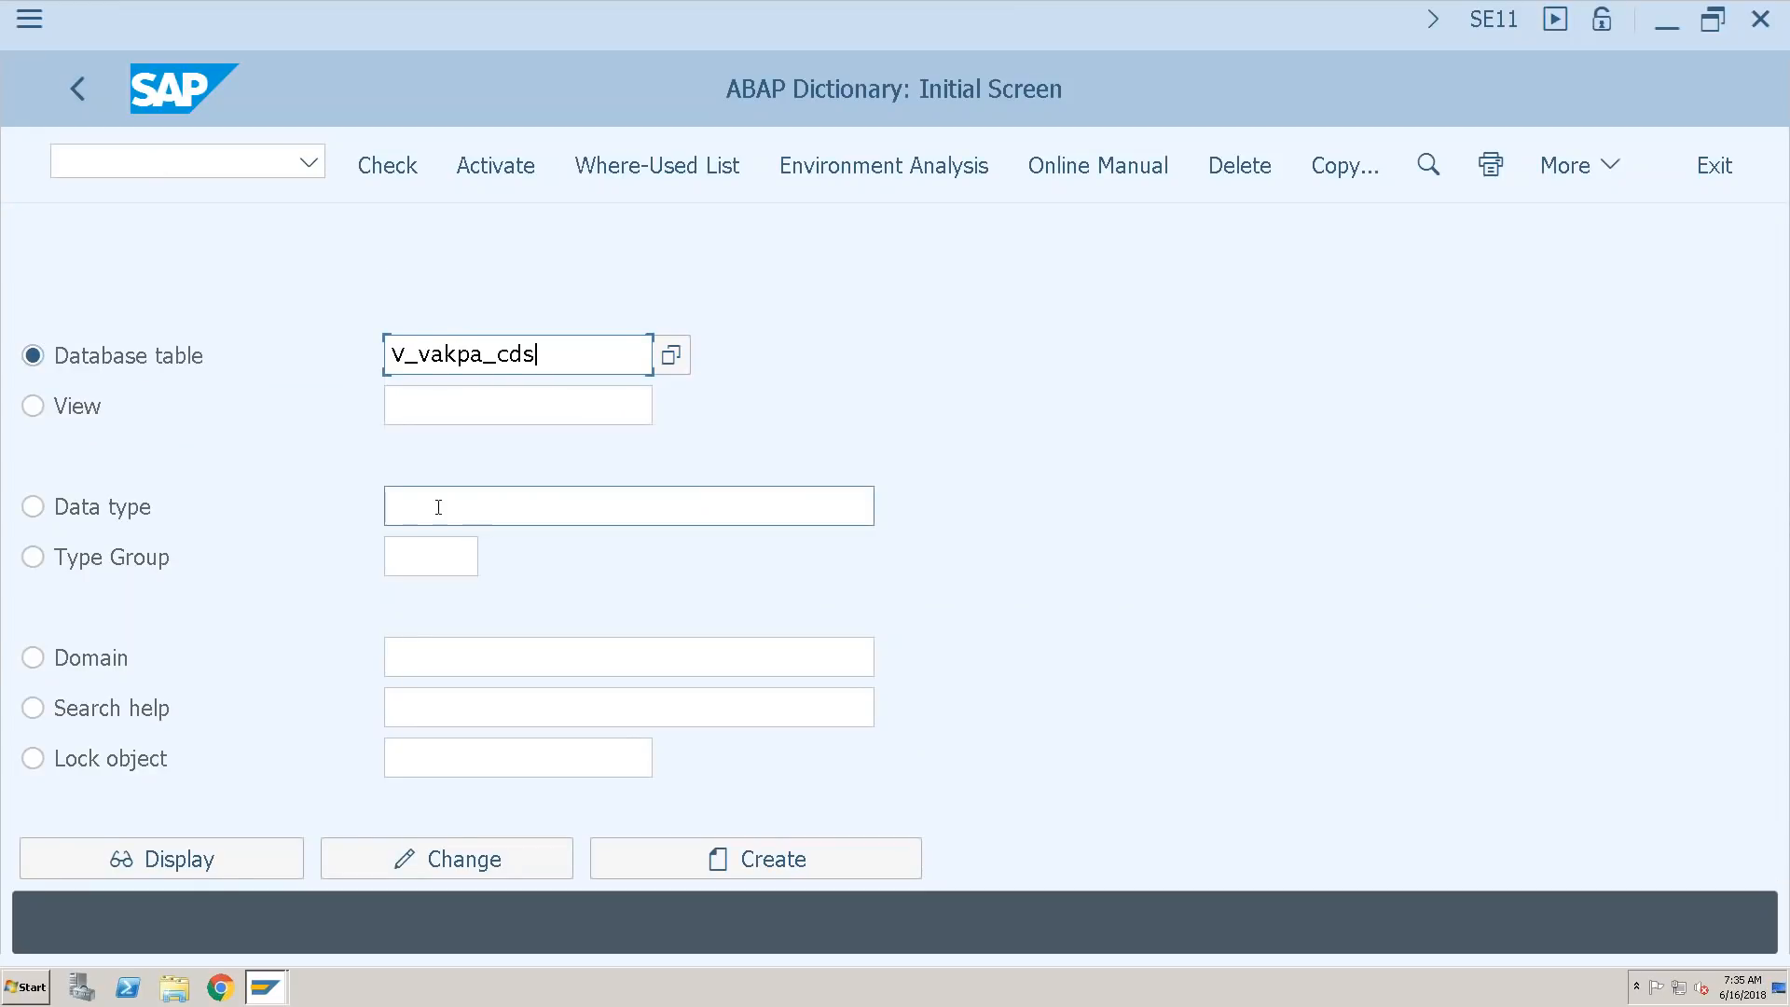
click(237, 864)
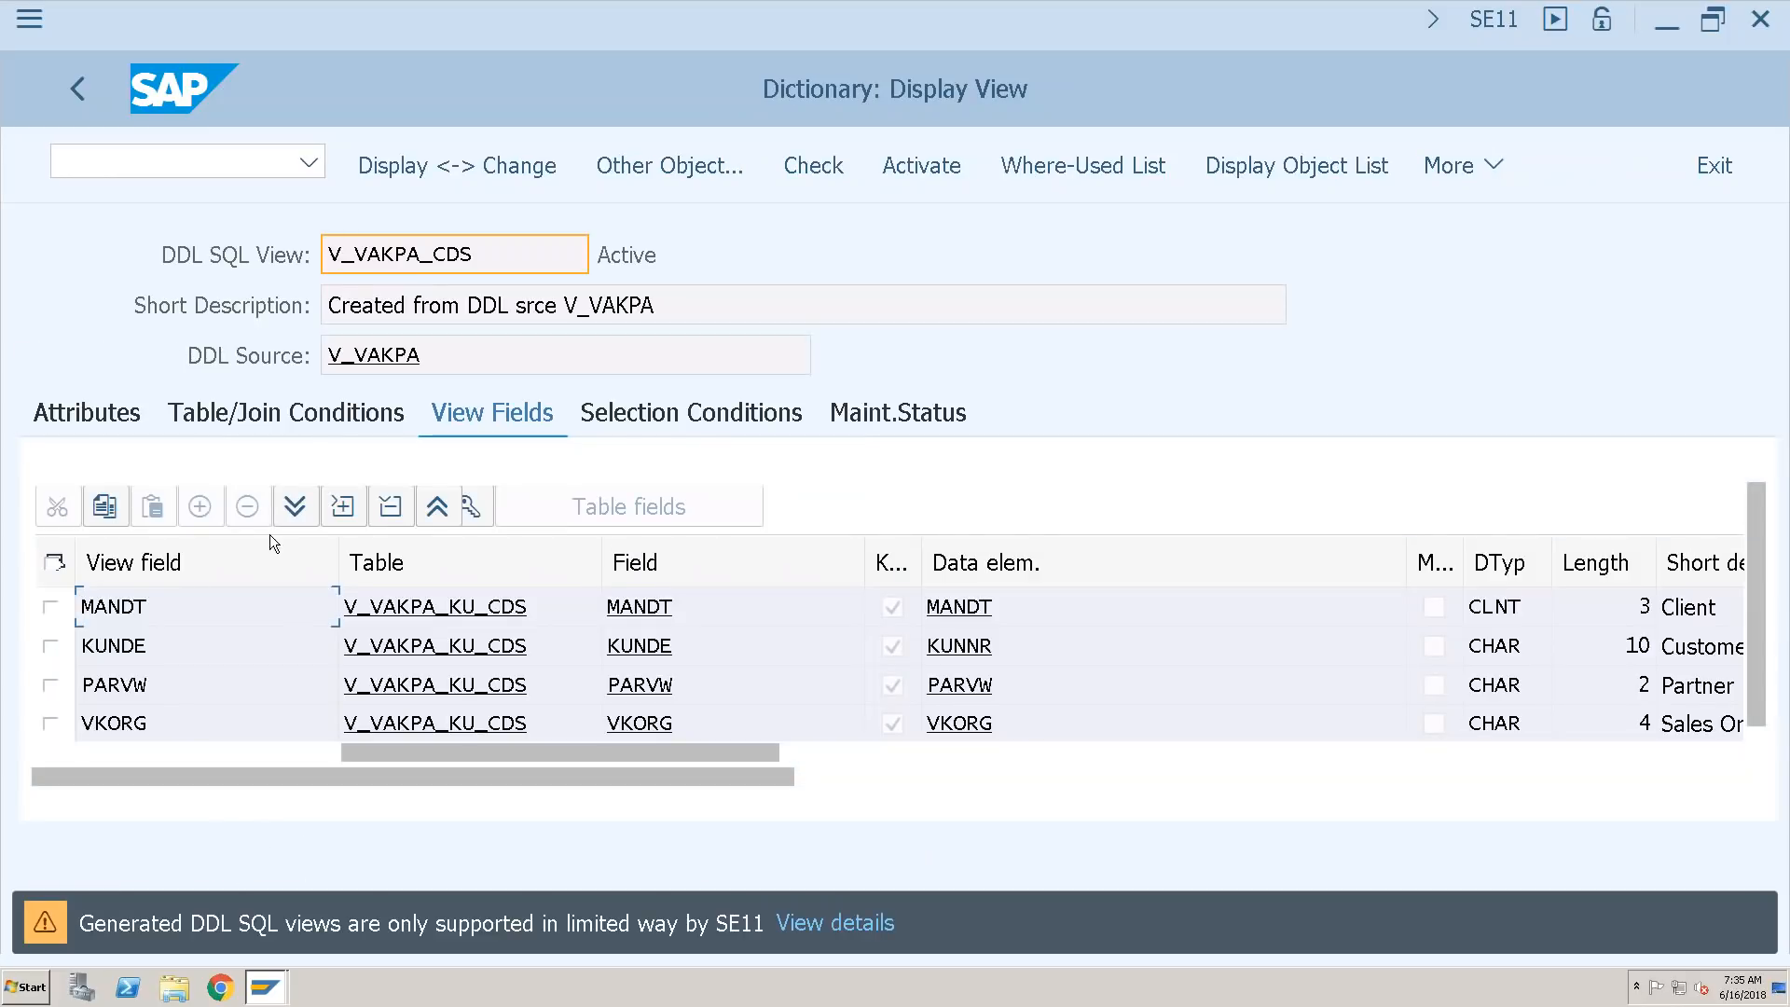
- Show the Table/Join Conditions of V_VAKPA_CDS, highlight the view name and open the sub-view V_VAKPA_KU_CDS
click(239, 408)
drag(475, 259, 330, 251)
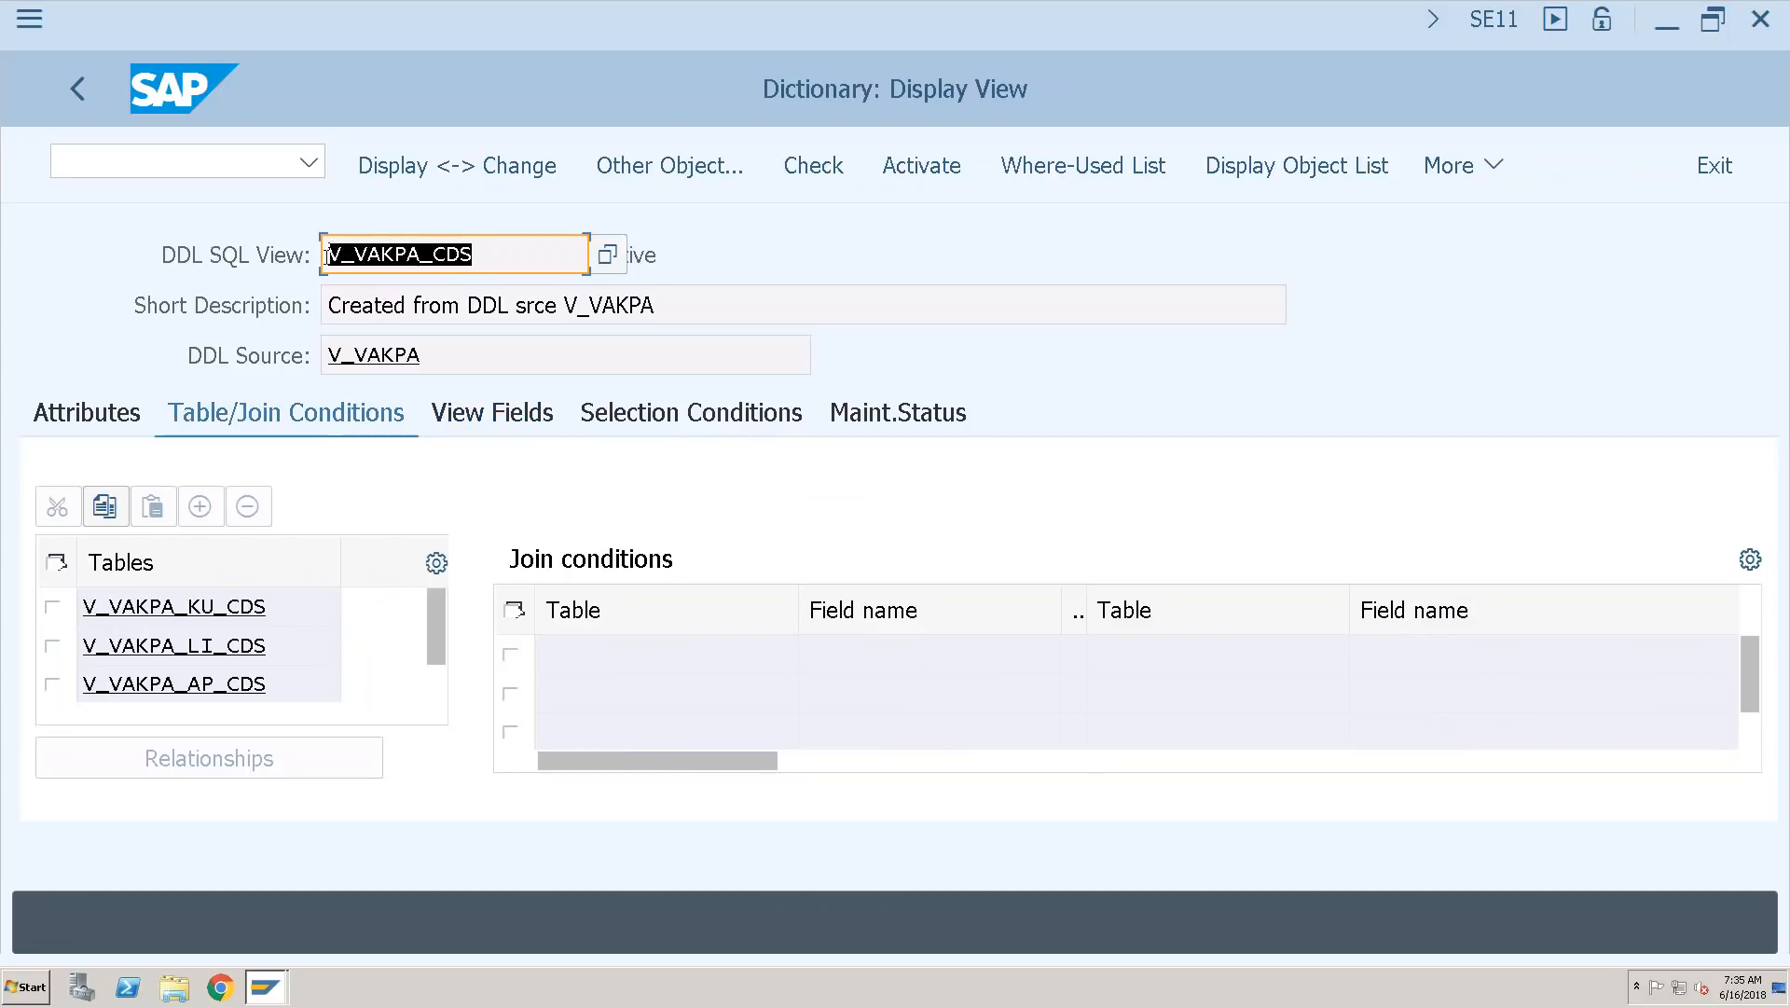
click(127, 607)
double_click(126, 607)
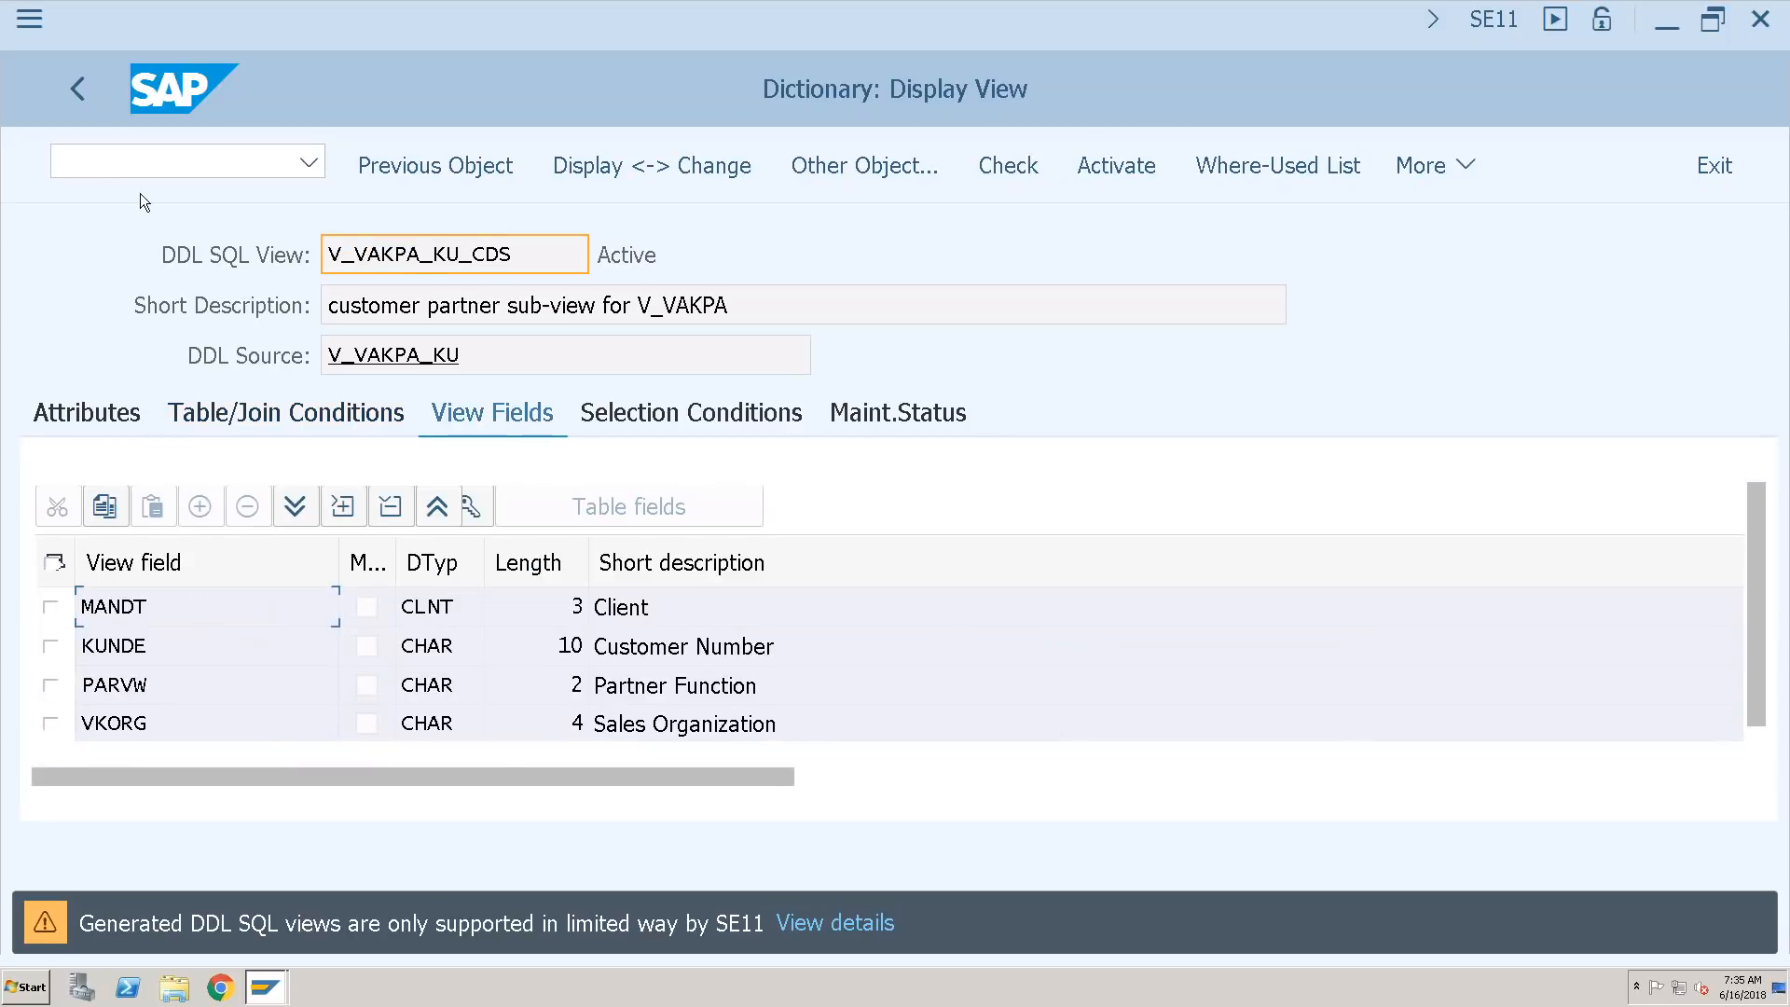
- Look through the view fields of V_VAKPA_KU_CDS down to the end and back up
scroll(123, 572, down, 3)
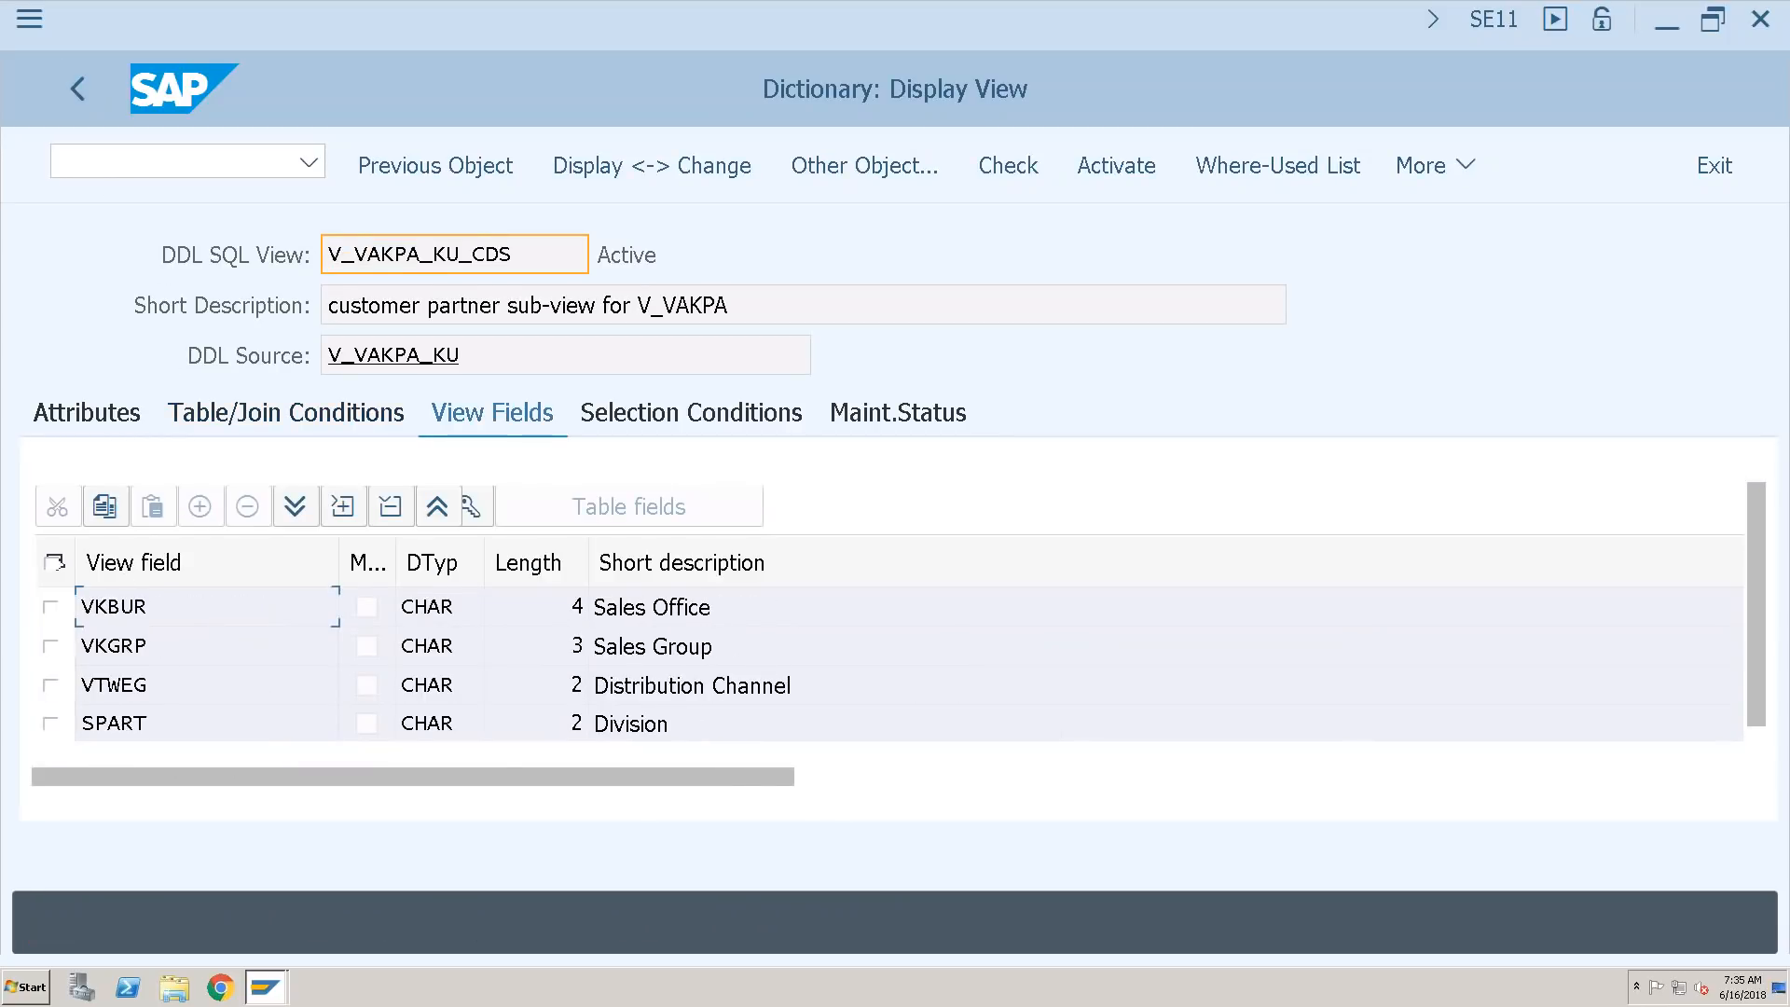
scroll(177, 675, down, 3)
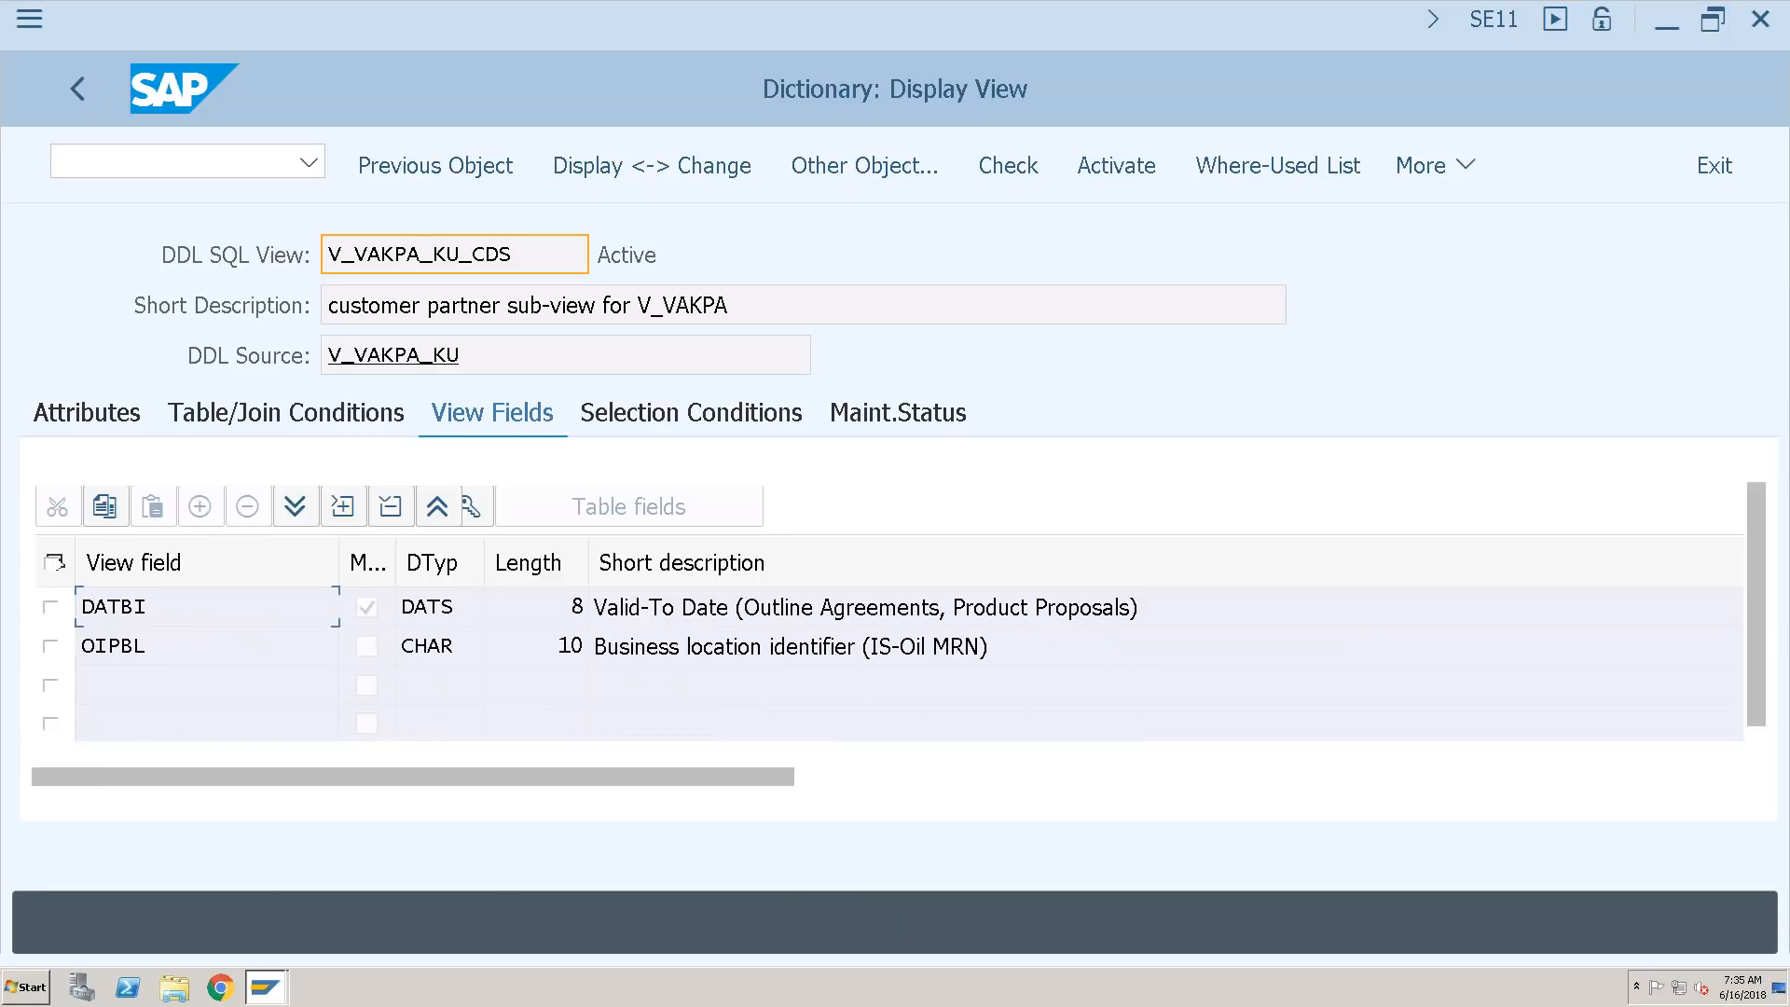
scroll(177, 674, up, 3)
scroll(177, 674, up, 3)
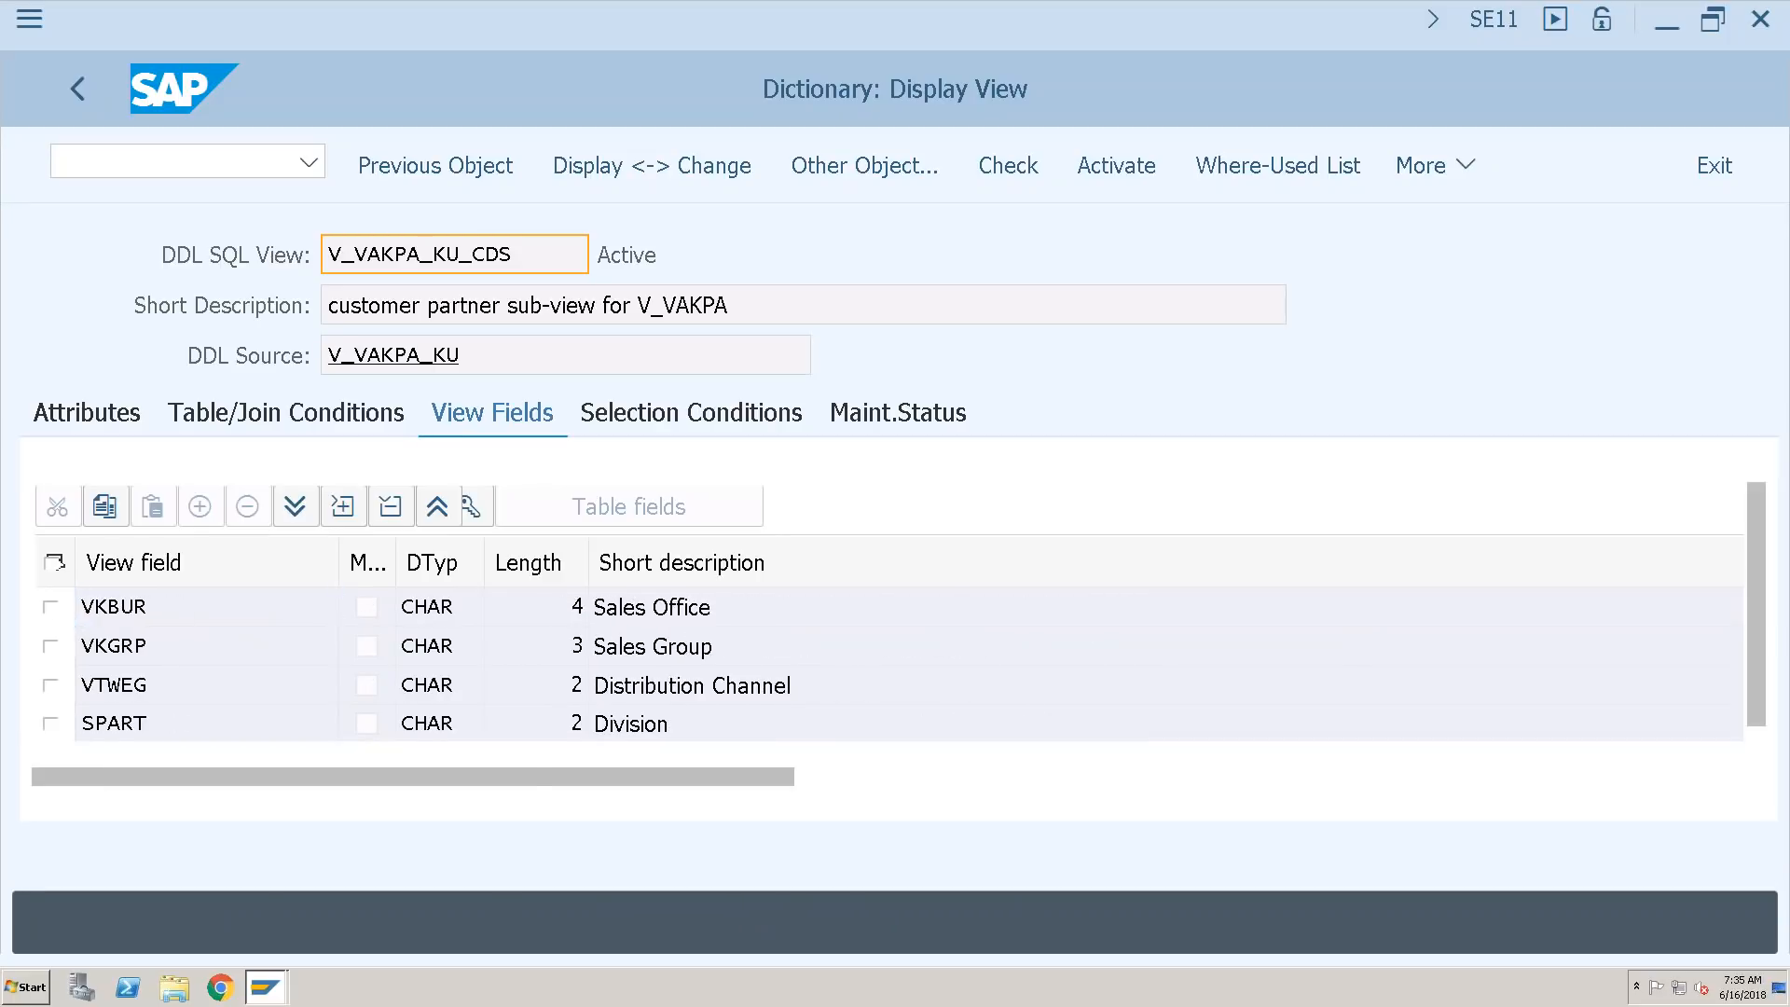
- Show the Table/Join Conditions of V_VAKPA_KU_CDS, mark the source table VBAK and VAKPA in the view name, and go back
click(285, 412)
drag(138, 645, 74, 636)
drag(420, 254, 353, 254)
click(136, 647)
drag(136, 648, 80, 644)
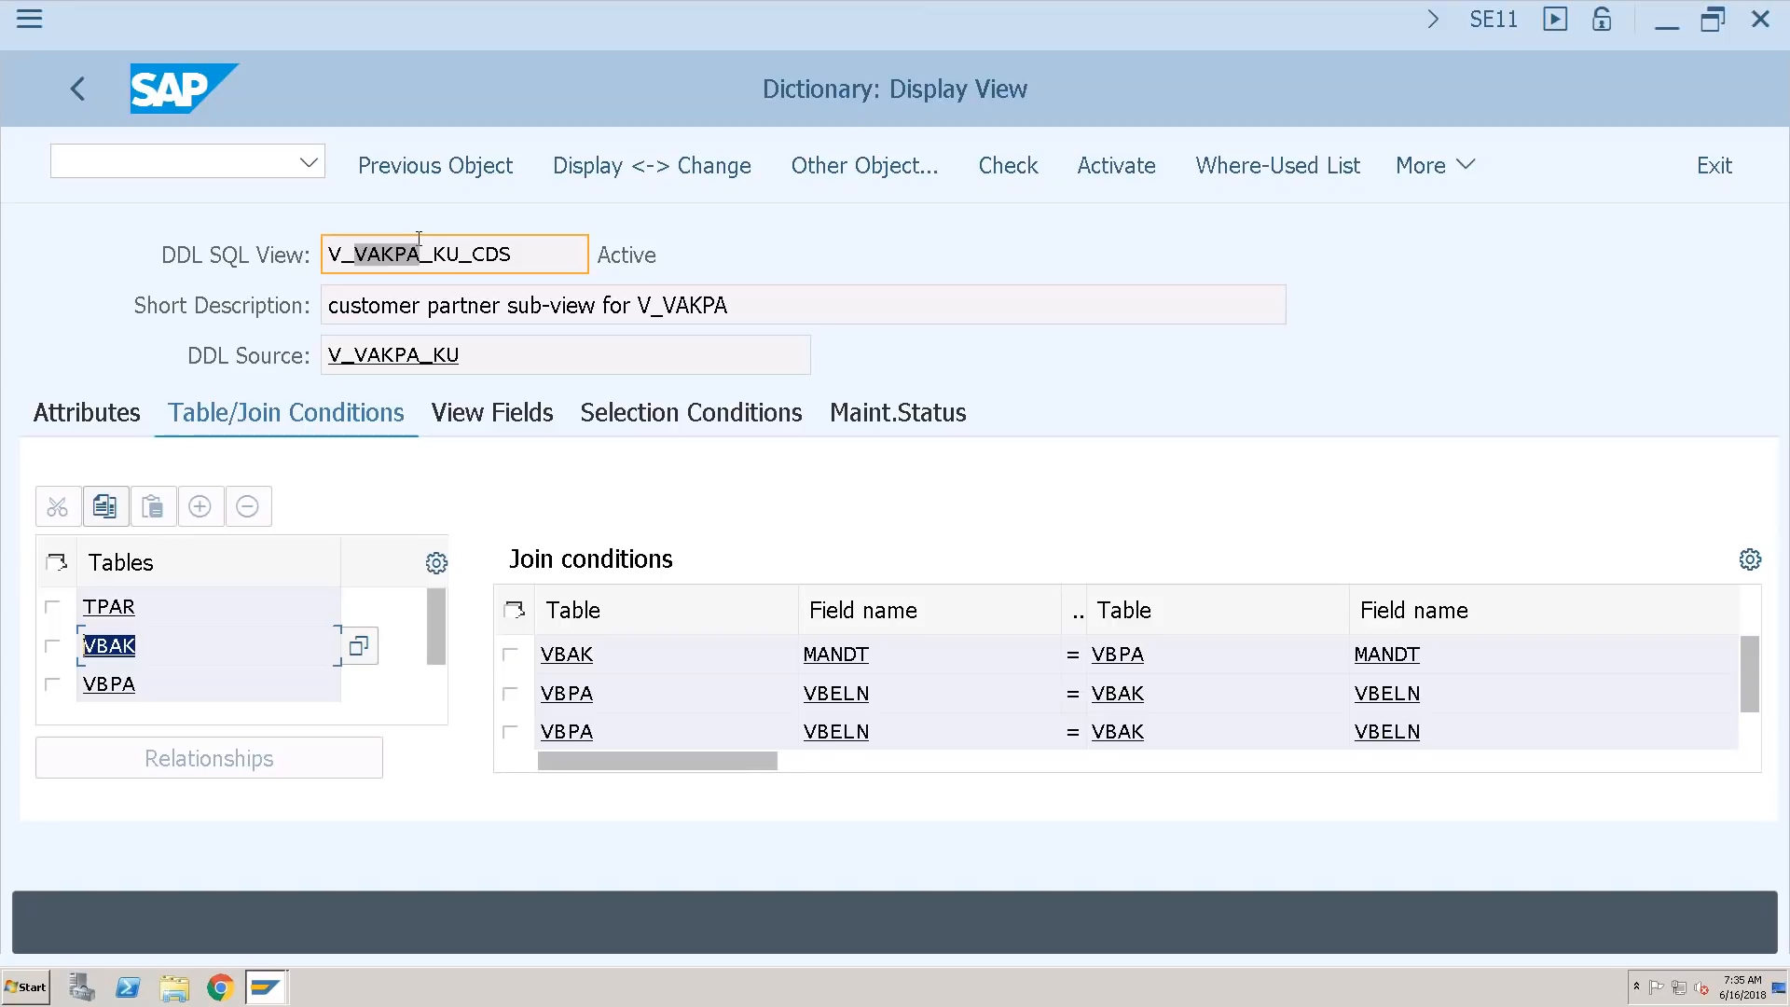
click(77, 91)
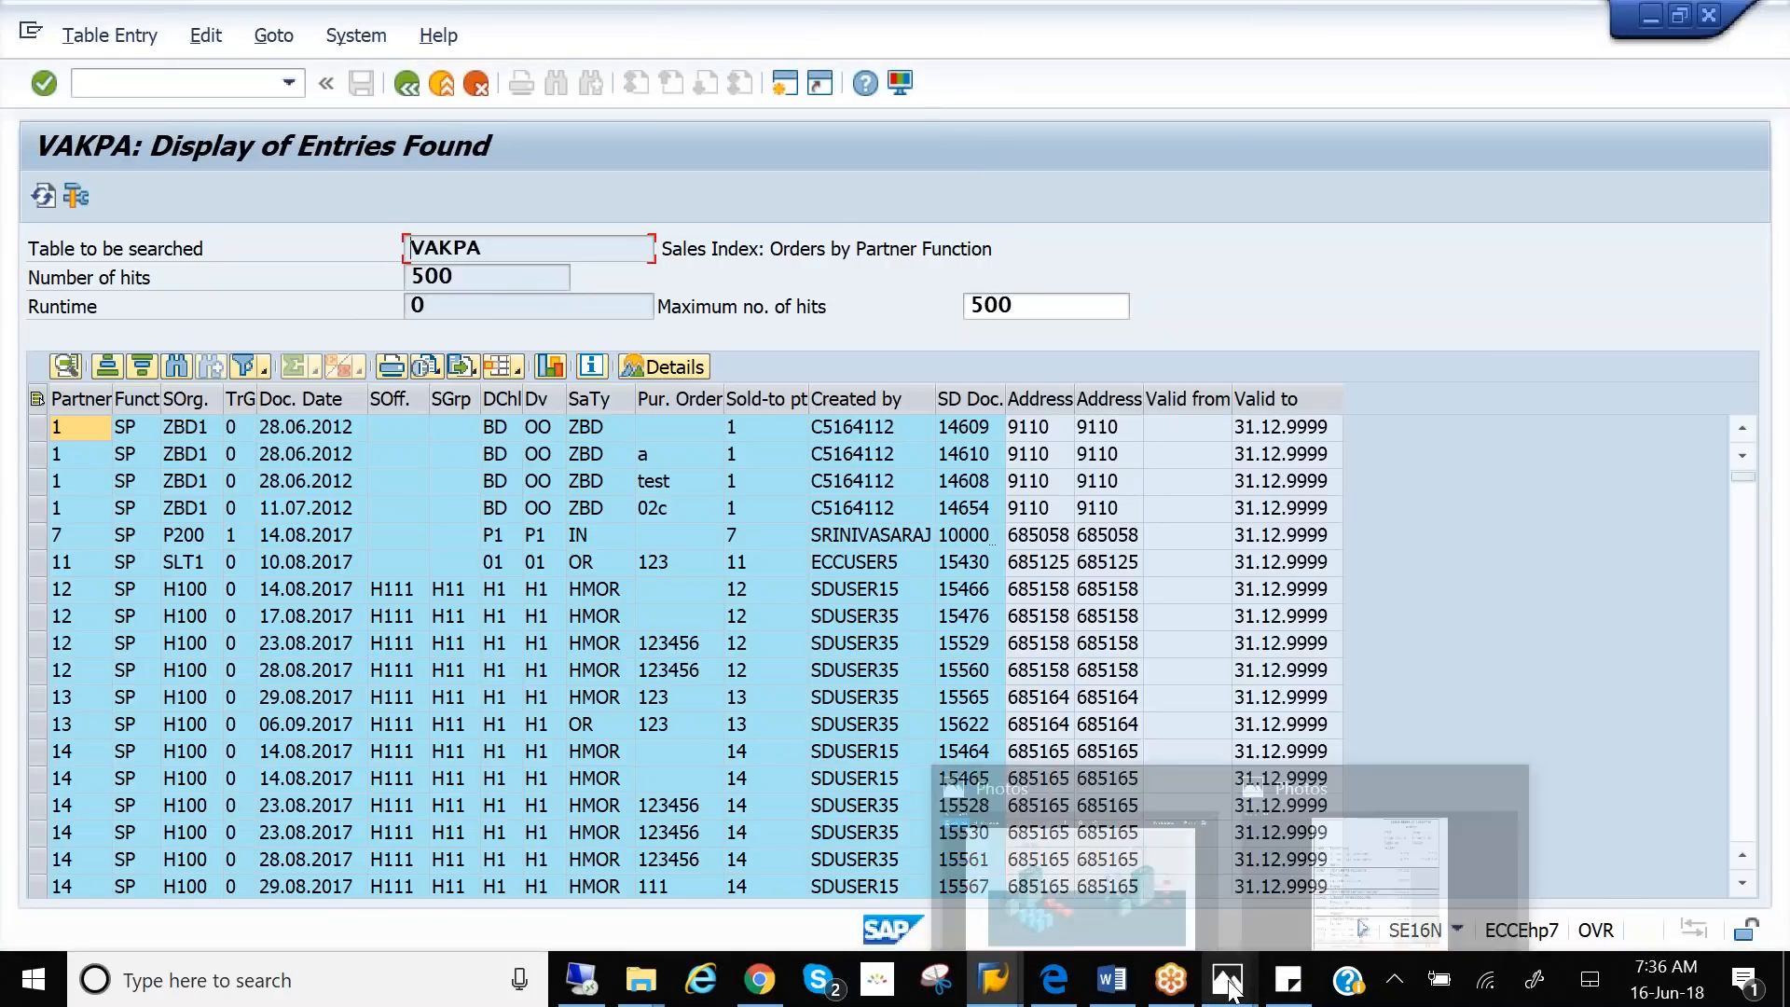
- Switch to the Material Valuation Architecture PDF in Edge and review the Material Valuation Target Architecture diagram
mouse_move(1054, 973)
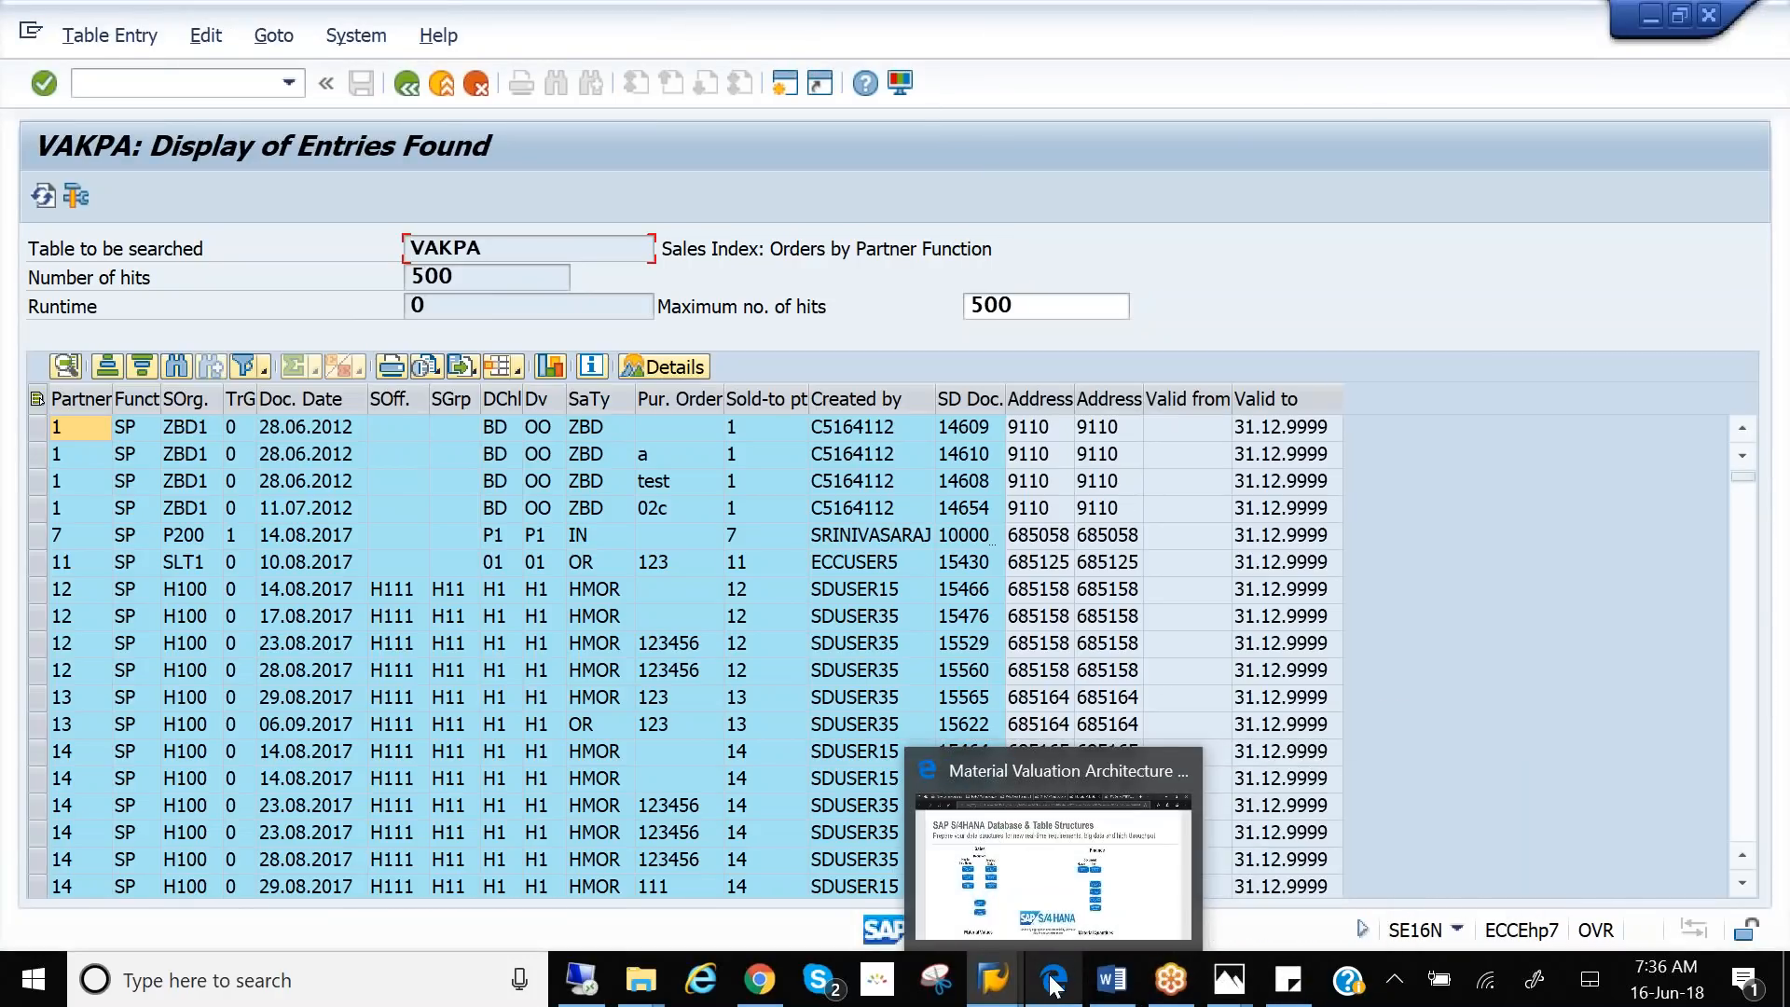
click(1050, 881)
scroll(751, 486, up, 4)
scroll(755, 493, up, 6)
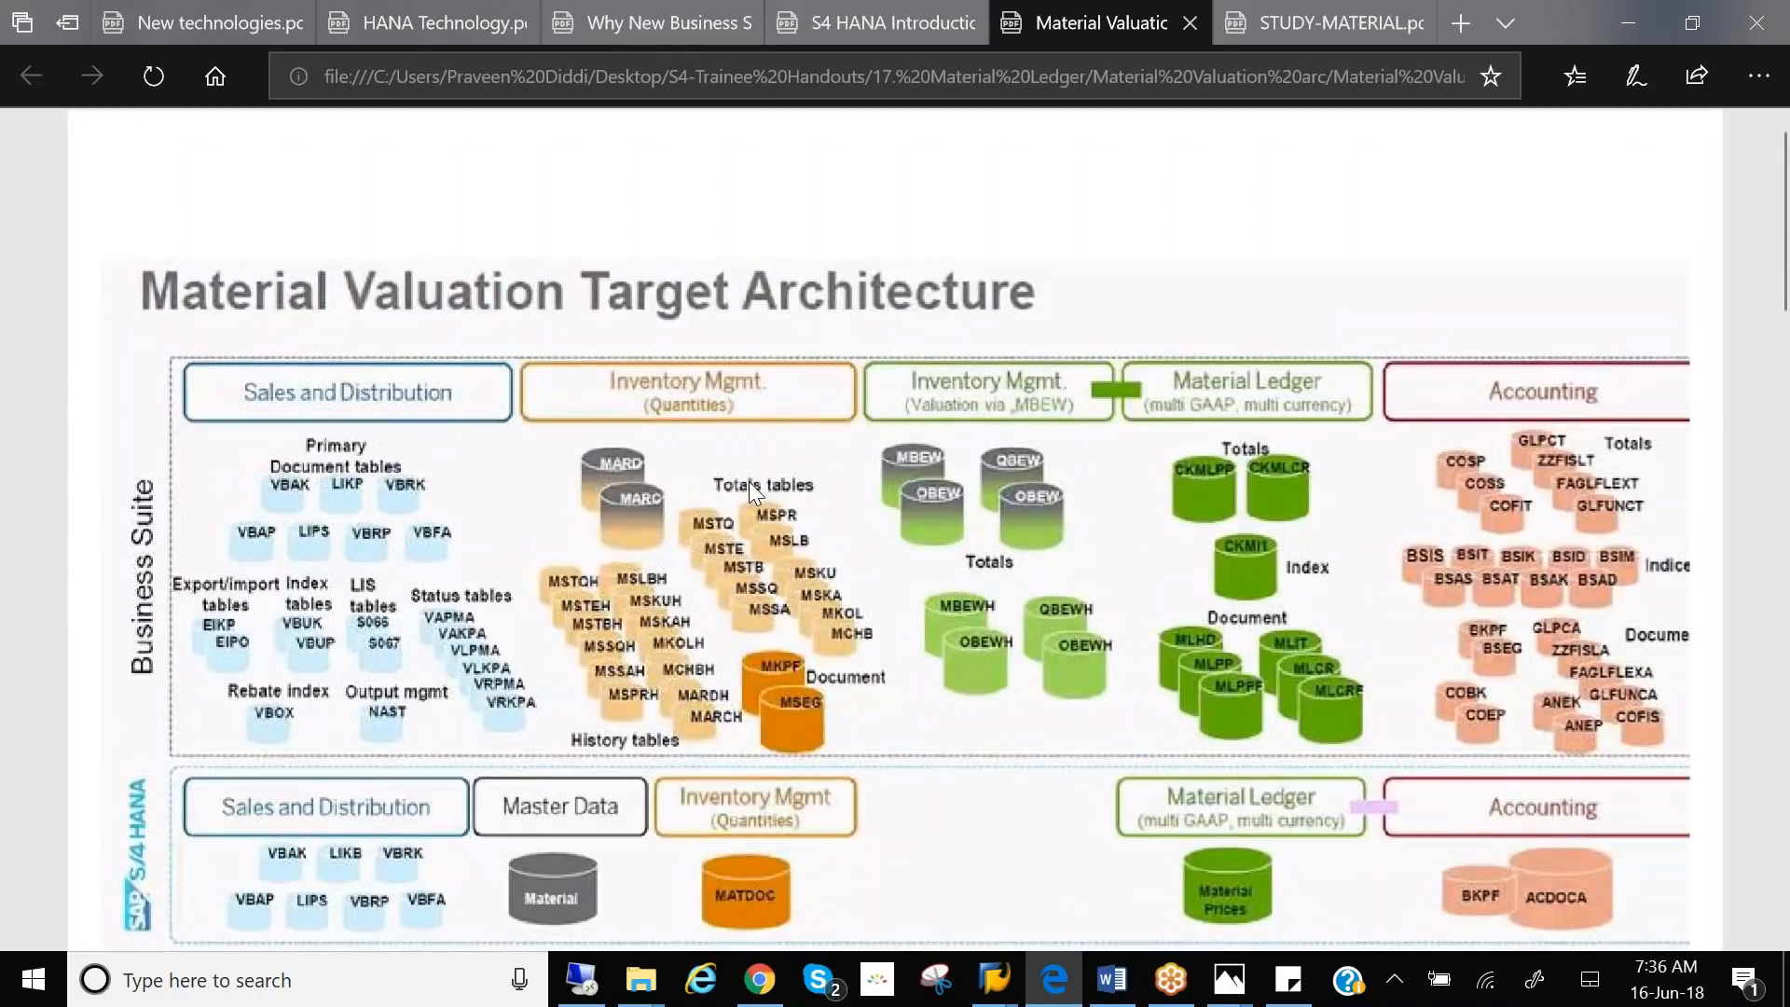
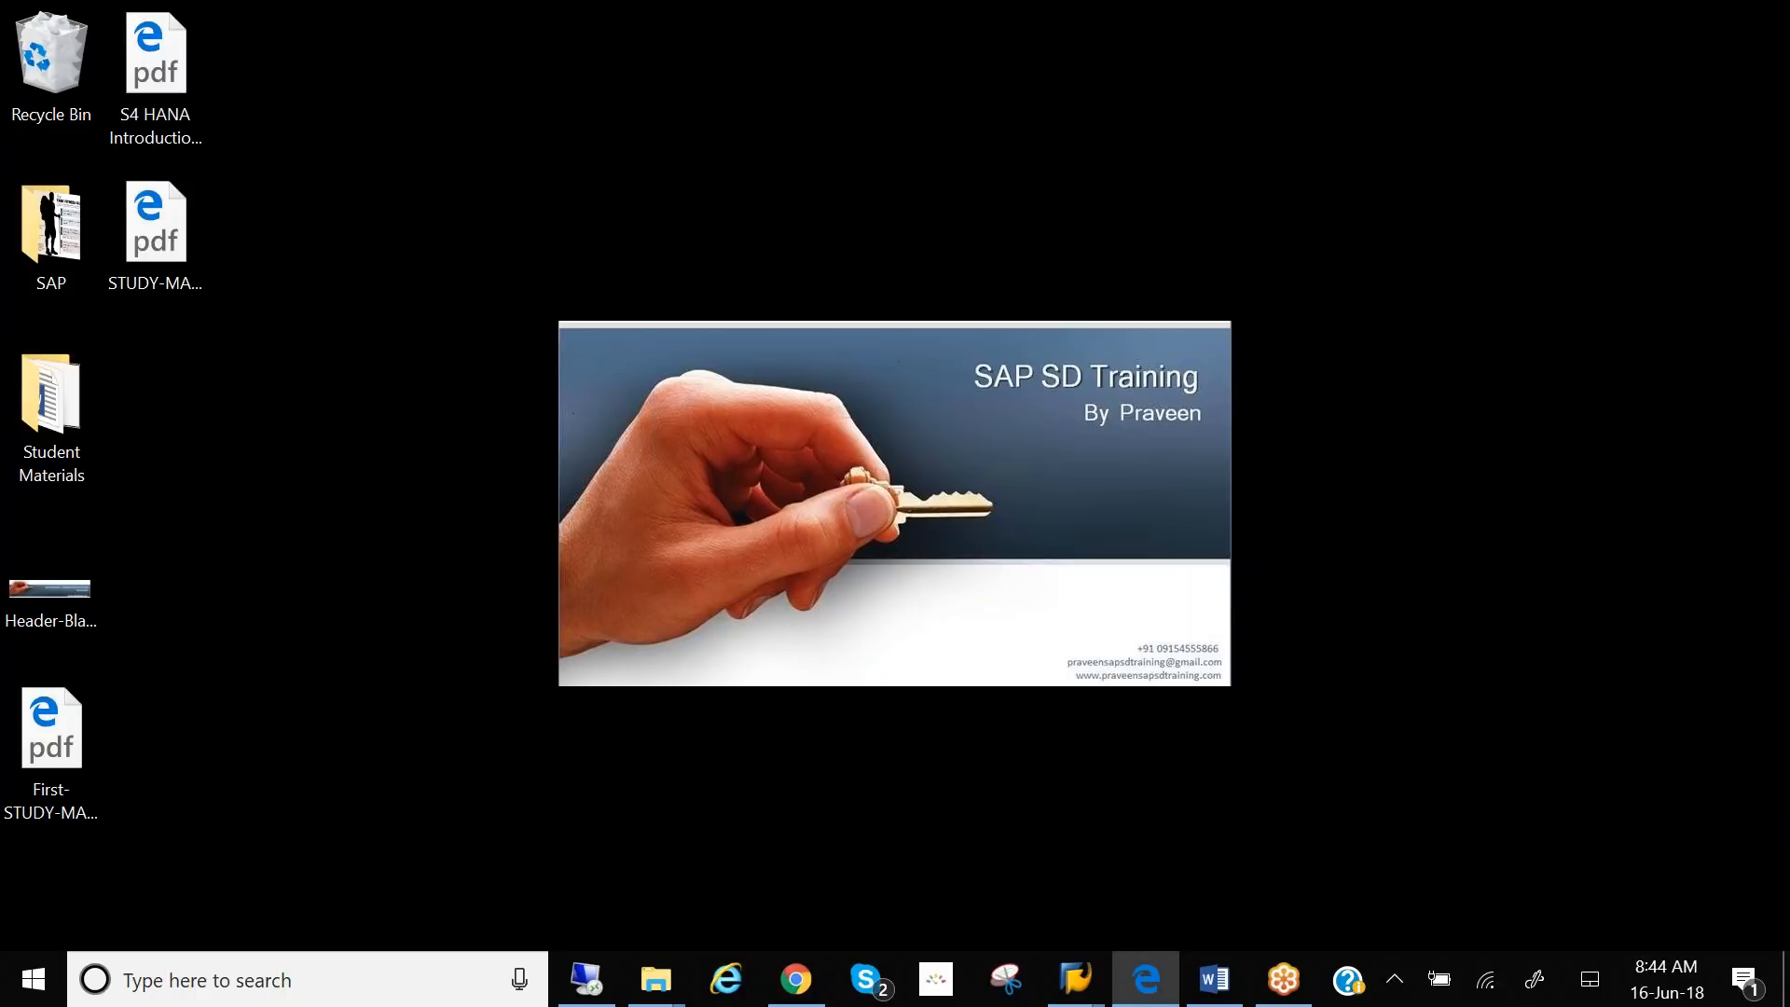
- Read the S4 HANA Introduction PDF from the Embedded Analytics slide to its last page, and return to the desktop
drag(1789, 177, 984, 244)
click(1334, 224)
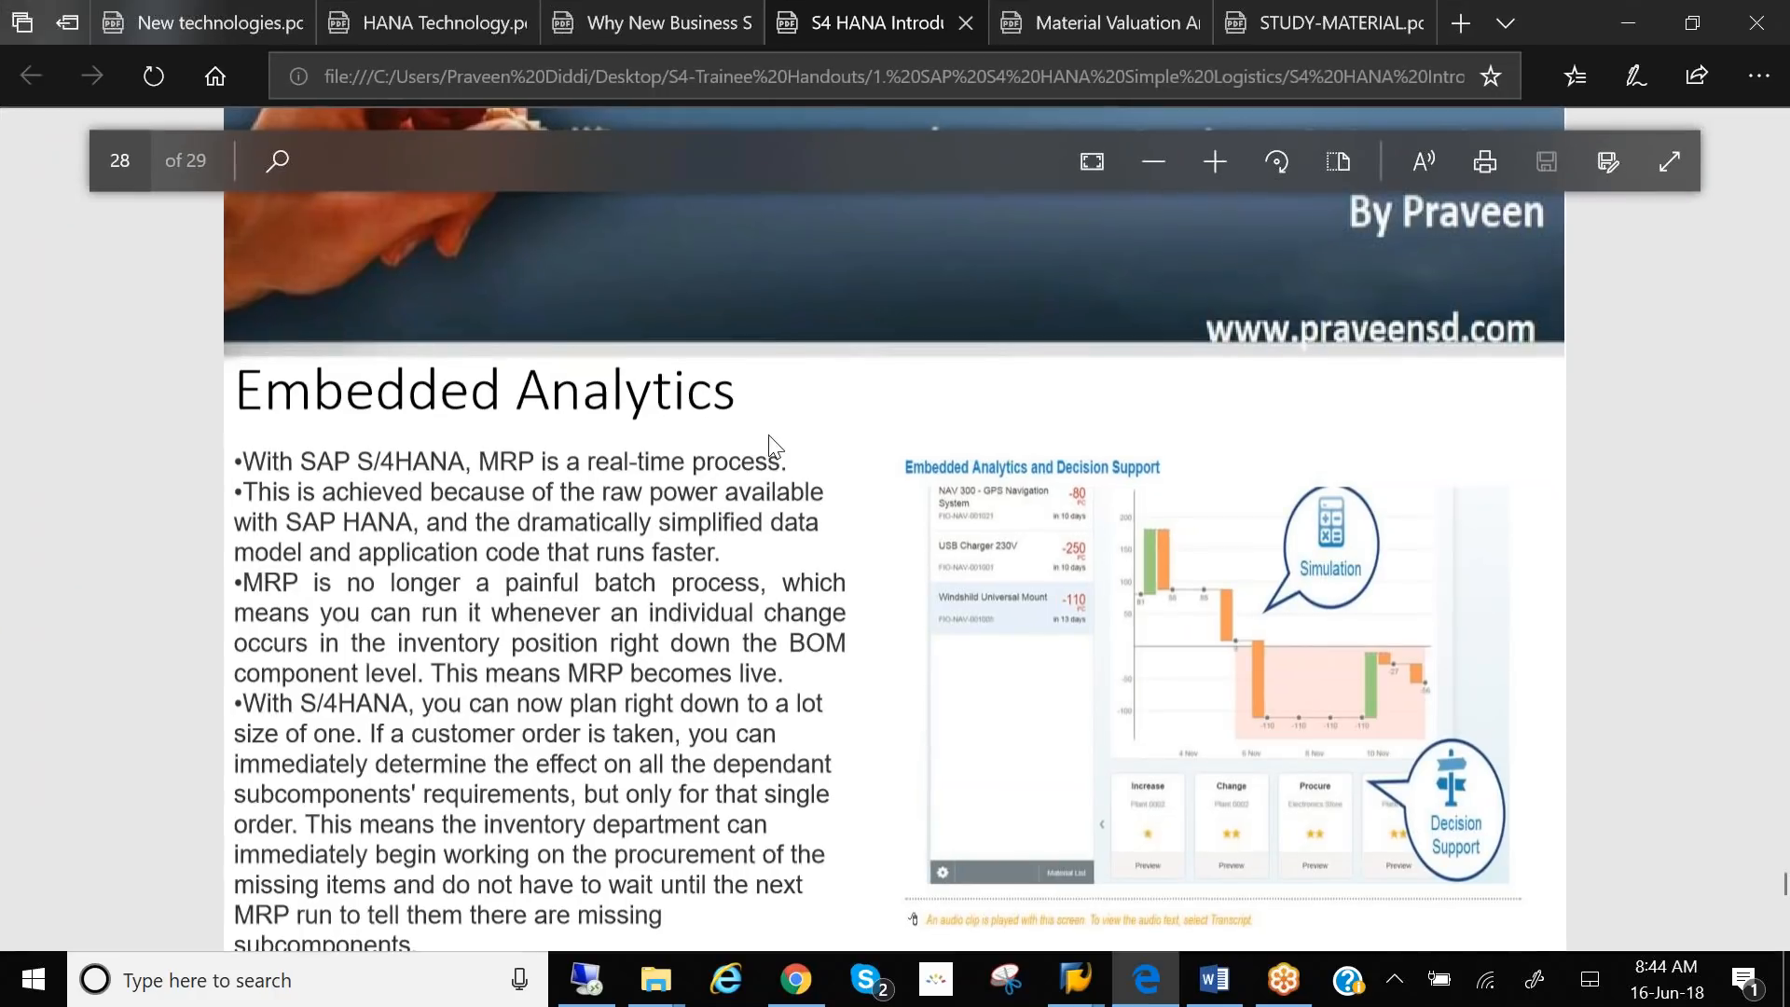
scroll(517, 372, down, 1)
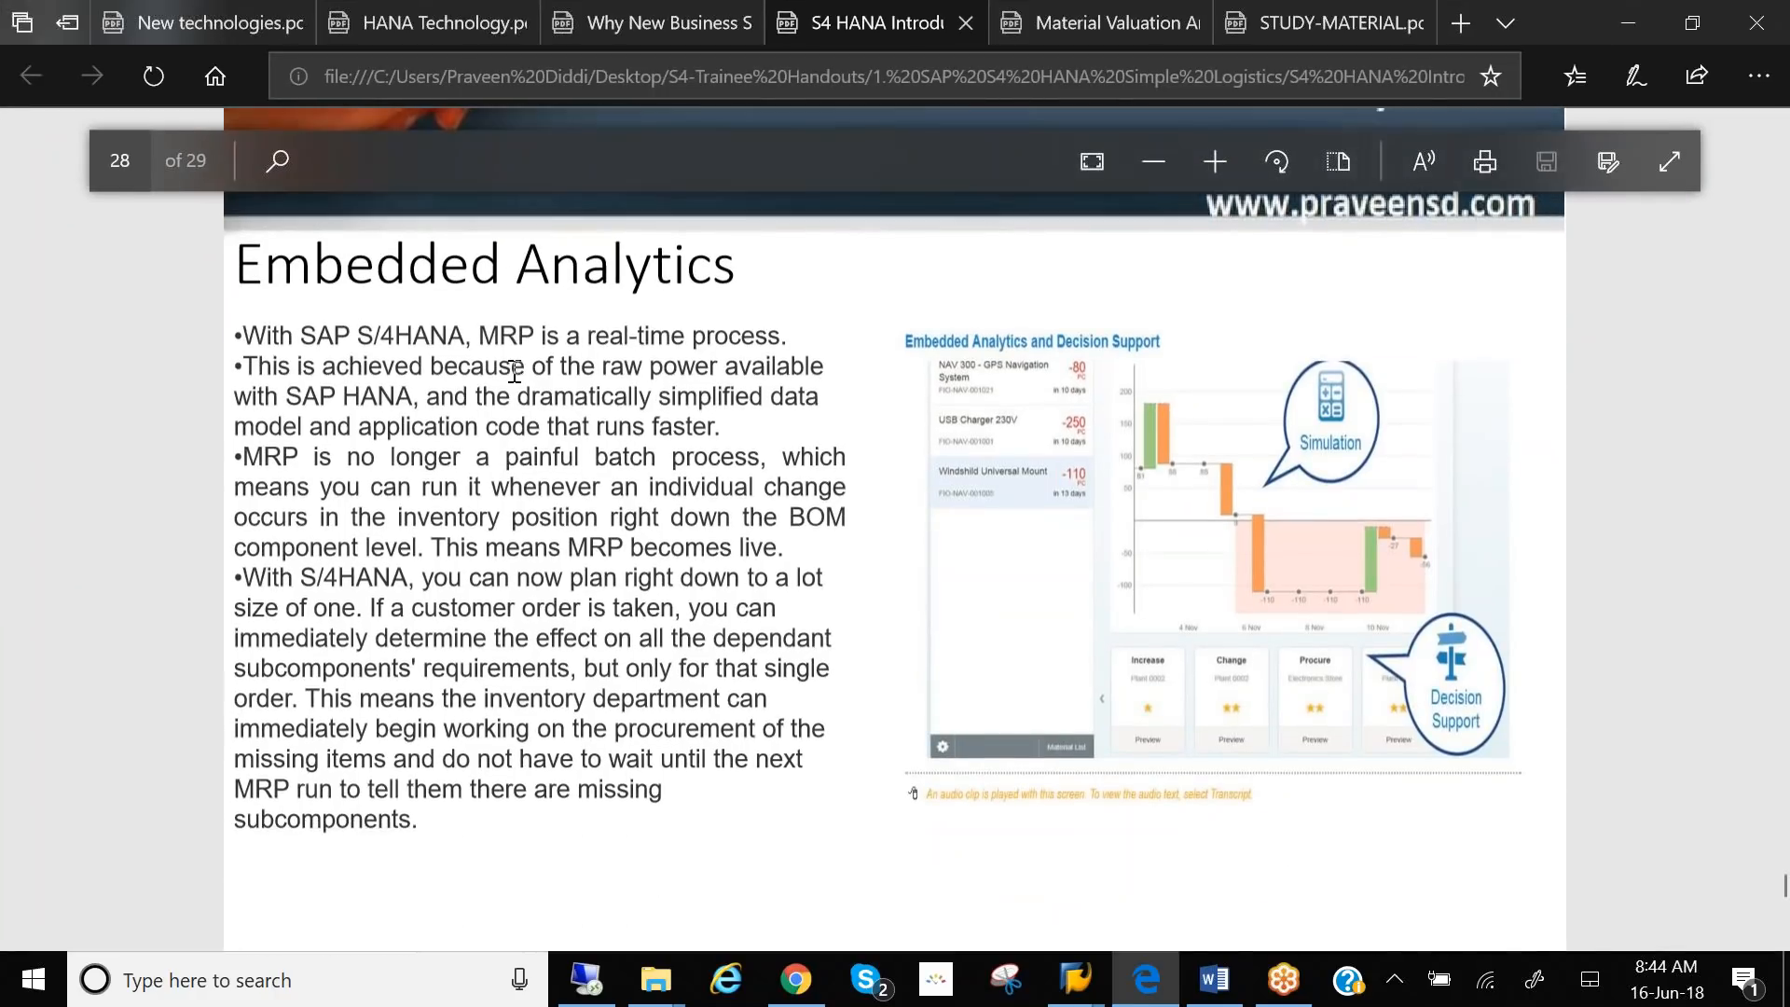
scroll(529, 354, down, 5)
scroll(529, 347, down, 8)
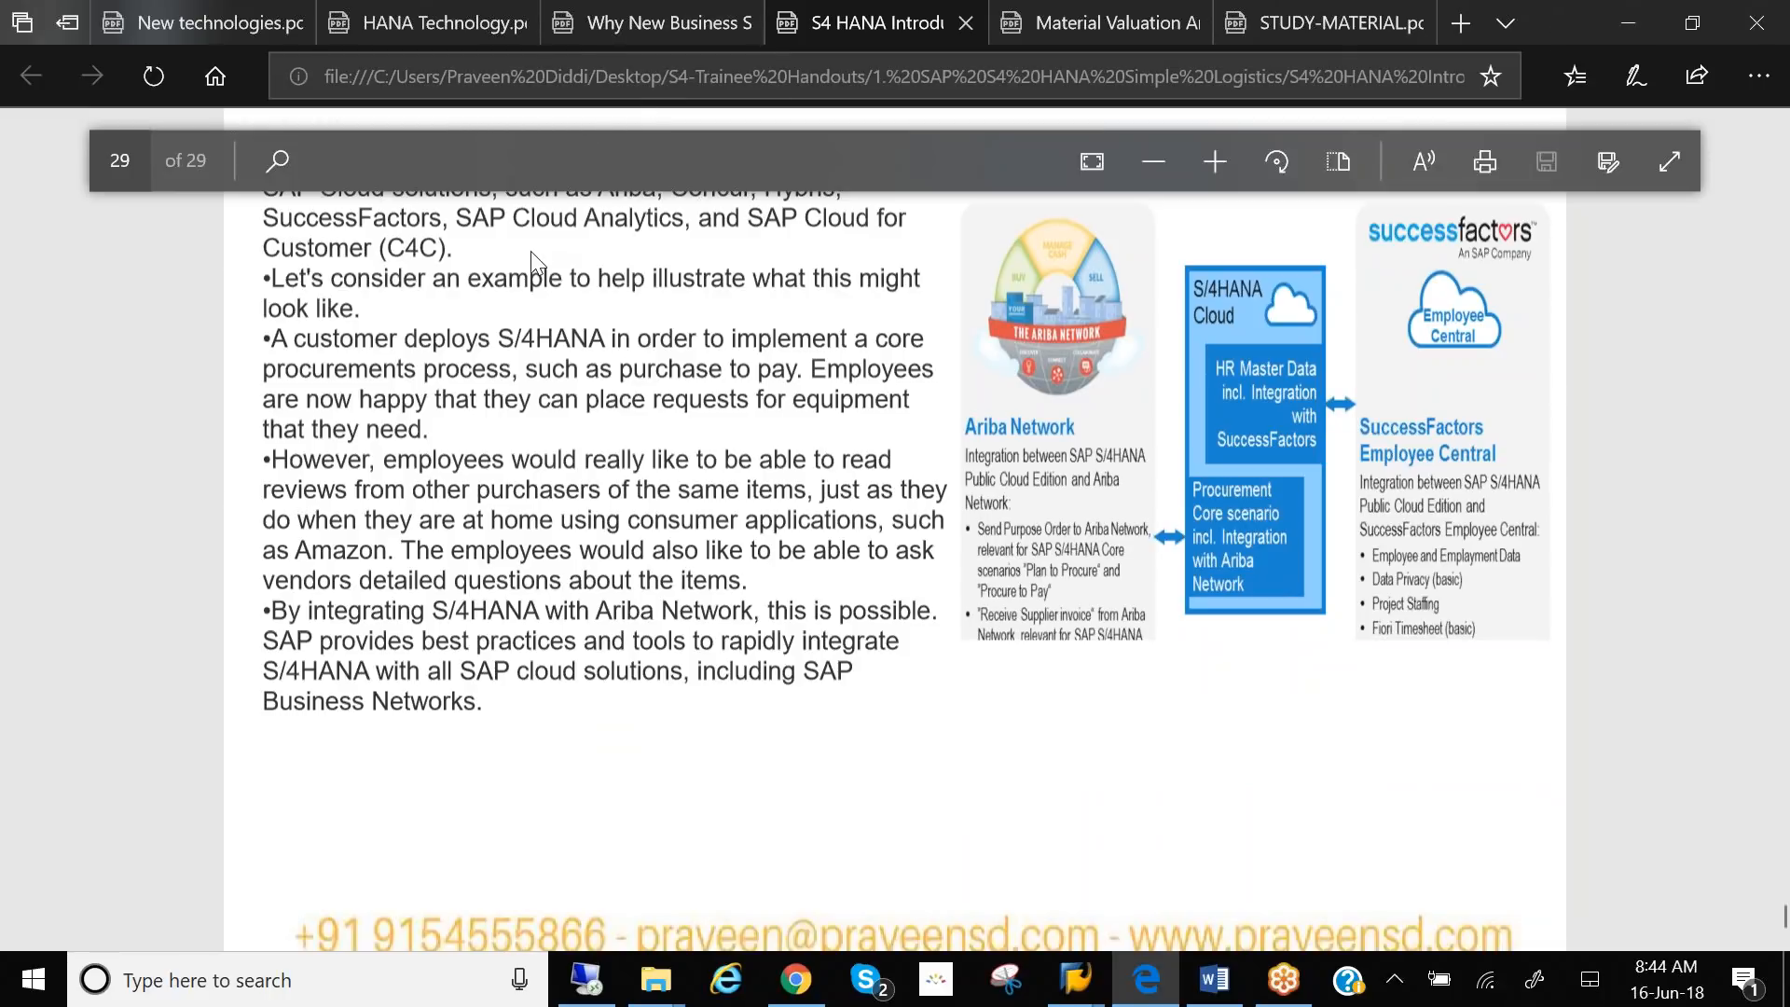
key(super+d)
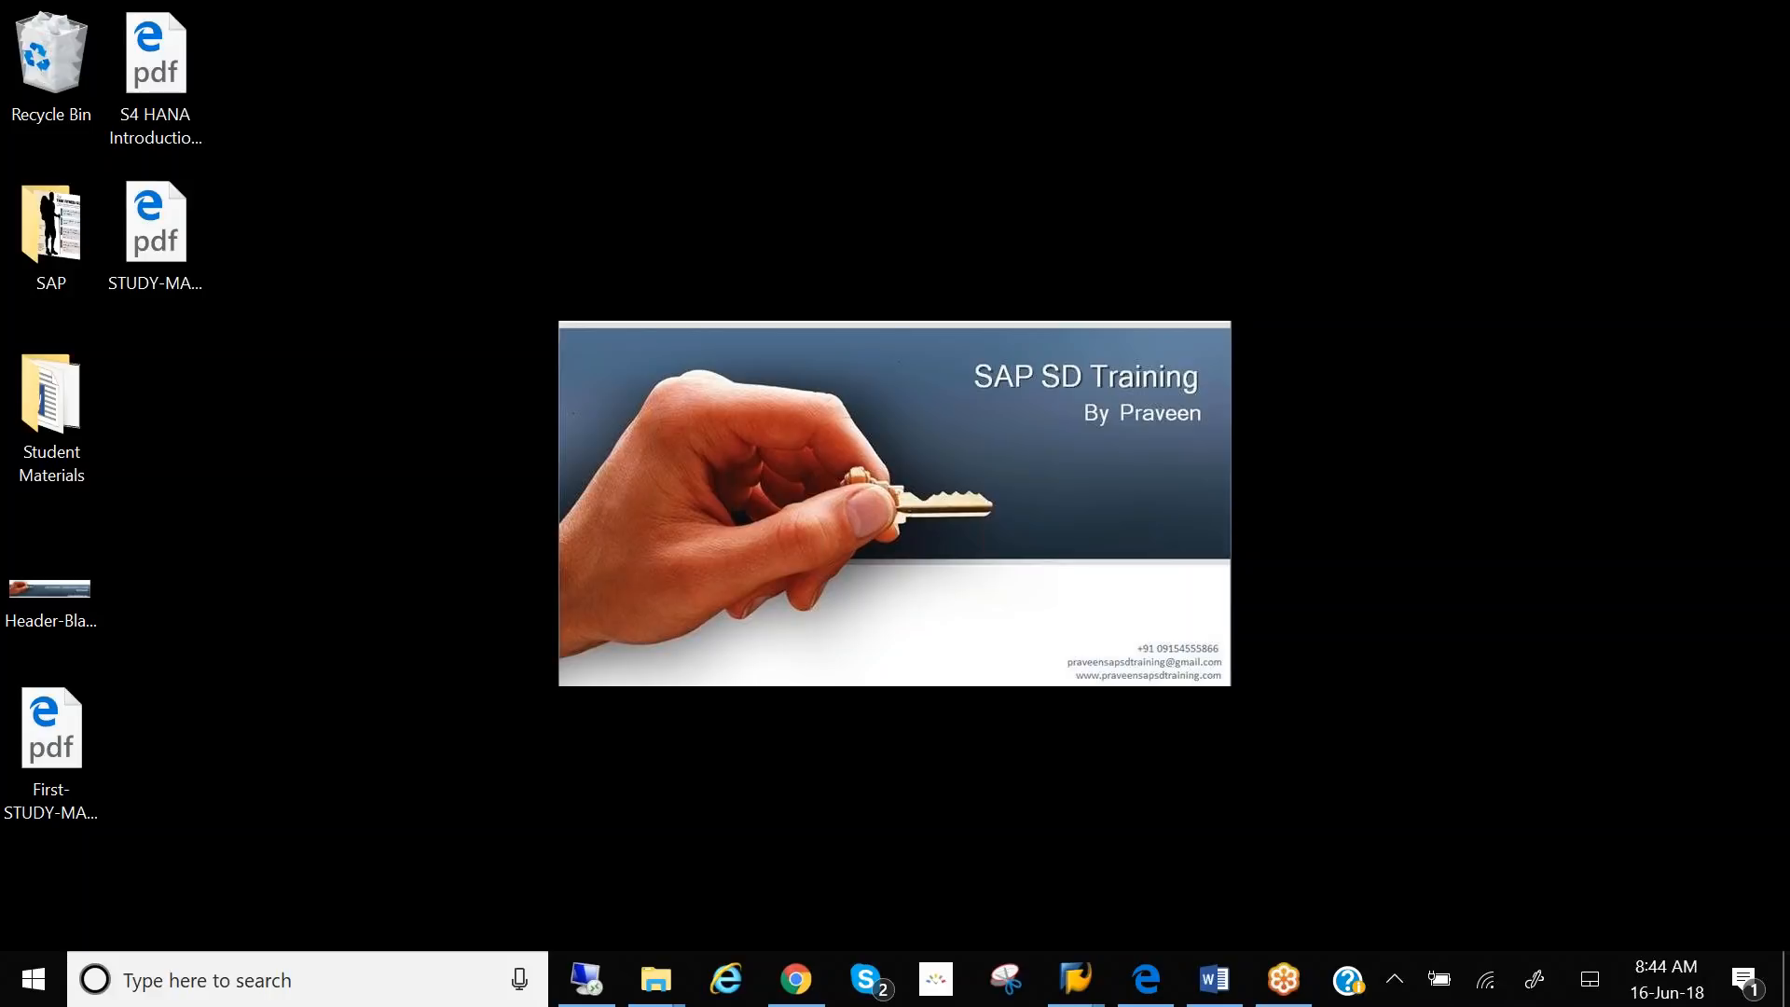
- Open a blank sketch canvas from Windows Ink Workspace
click(1539, 979)
click(1501, 384)
click(1505, 32)
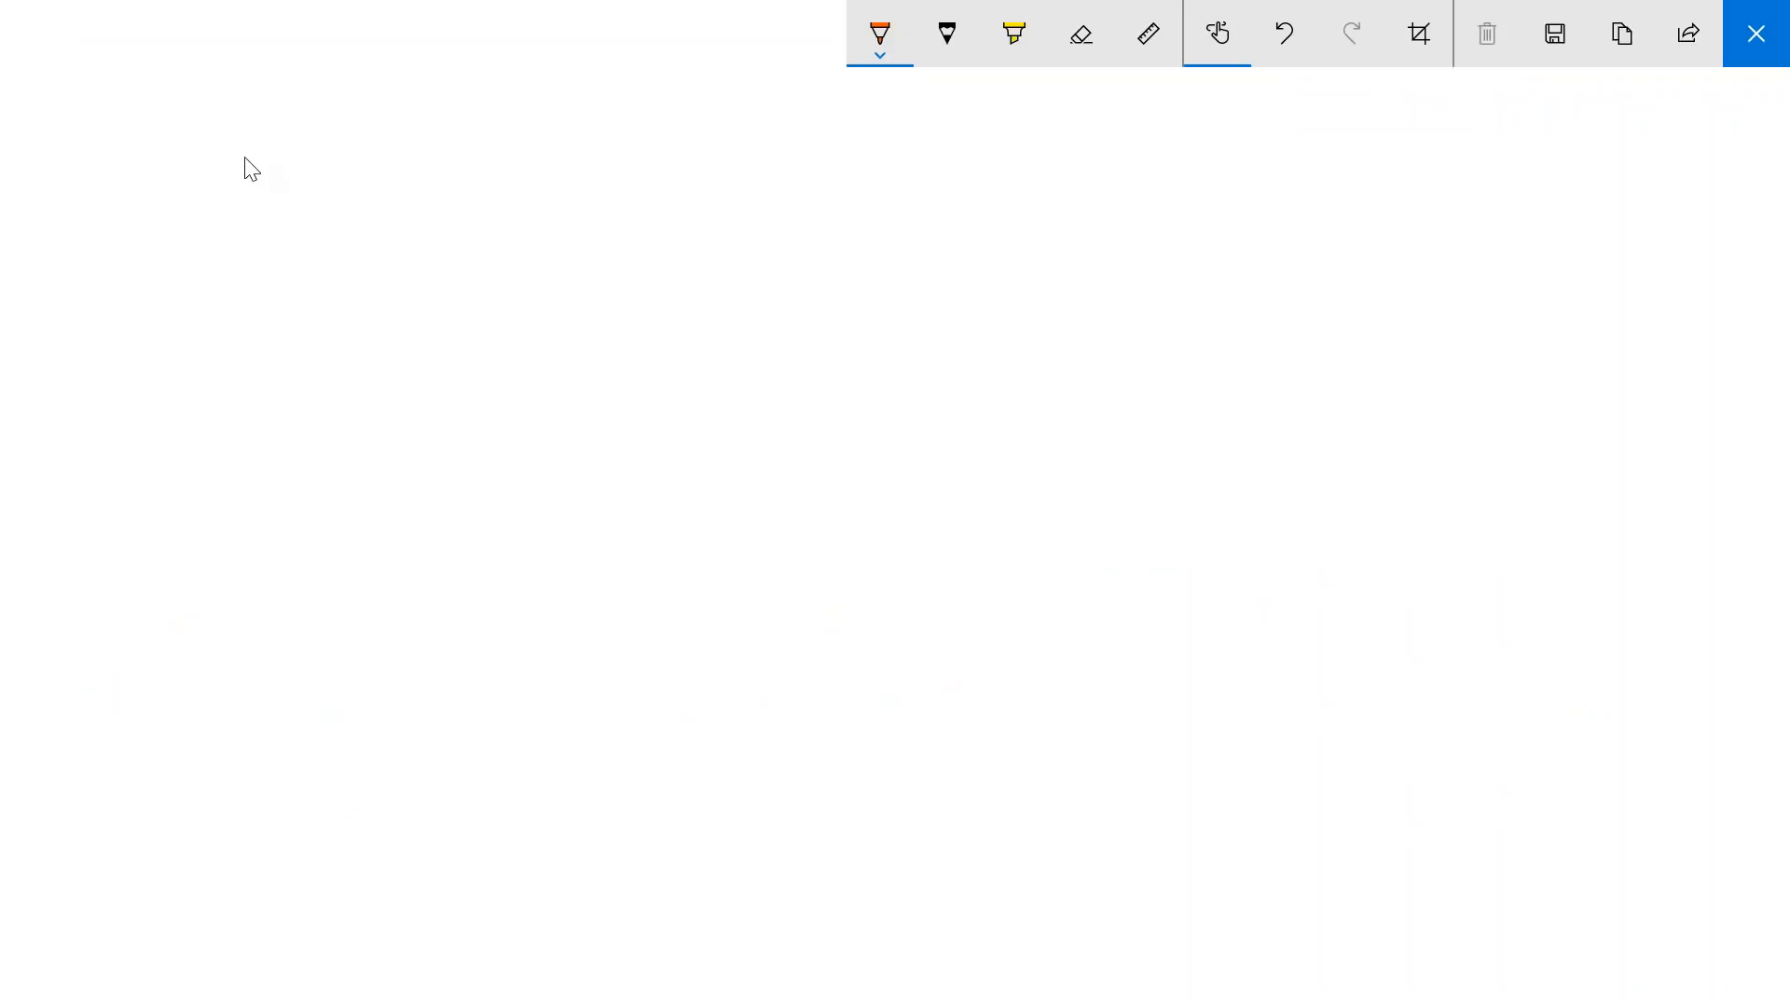
mouse_move(250, 161)
mouse_down()
mouse_move(247, 196)
mouse_move(264, 154)
mouse_up()
mouse_move(282, 138)
mouse_down()
mouse_move(279, 191)
mouse_move(312, 165)
mouse_up()
key(ctrl+z)
key(ctrl+z)
key(ctrl+z)
key(ctrl+z)
- Handwrite "X DB 80's" in orange near the upper-left of the canvas and underline the X DB part
drag(228, 162, 281, 190)
drag(263, 154, 258, 211)
drag(327, 141, 333, 173)
drag(317, 139, 345, 180)
drag(392, 121, 391, 166)
mouse_move(378, 113)
mouse_down()
mouse_move(394, 112)
mouse_move(375, 169)
mouse_up()
mouse_move(251, 251)
mouse_down()
mouse_move(453, 177)
mouse_move(478, 123)
mouse_move(519, 119)
mouse_up()
drag(532, 82, 542, 138)
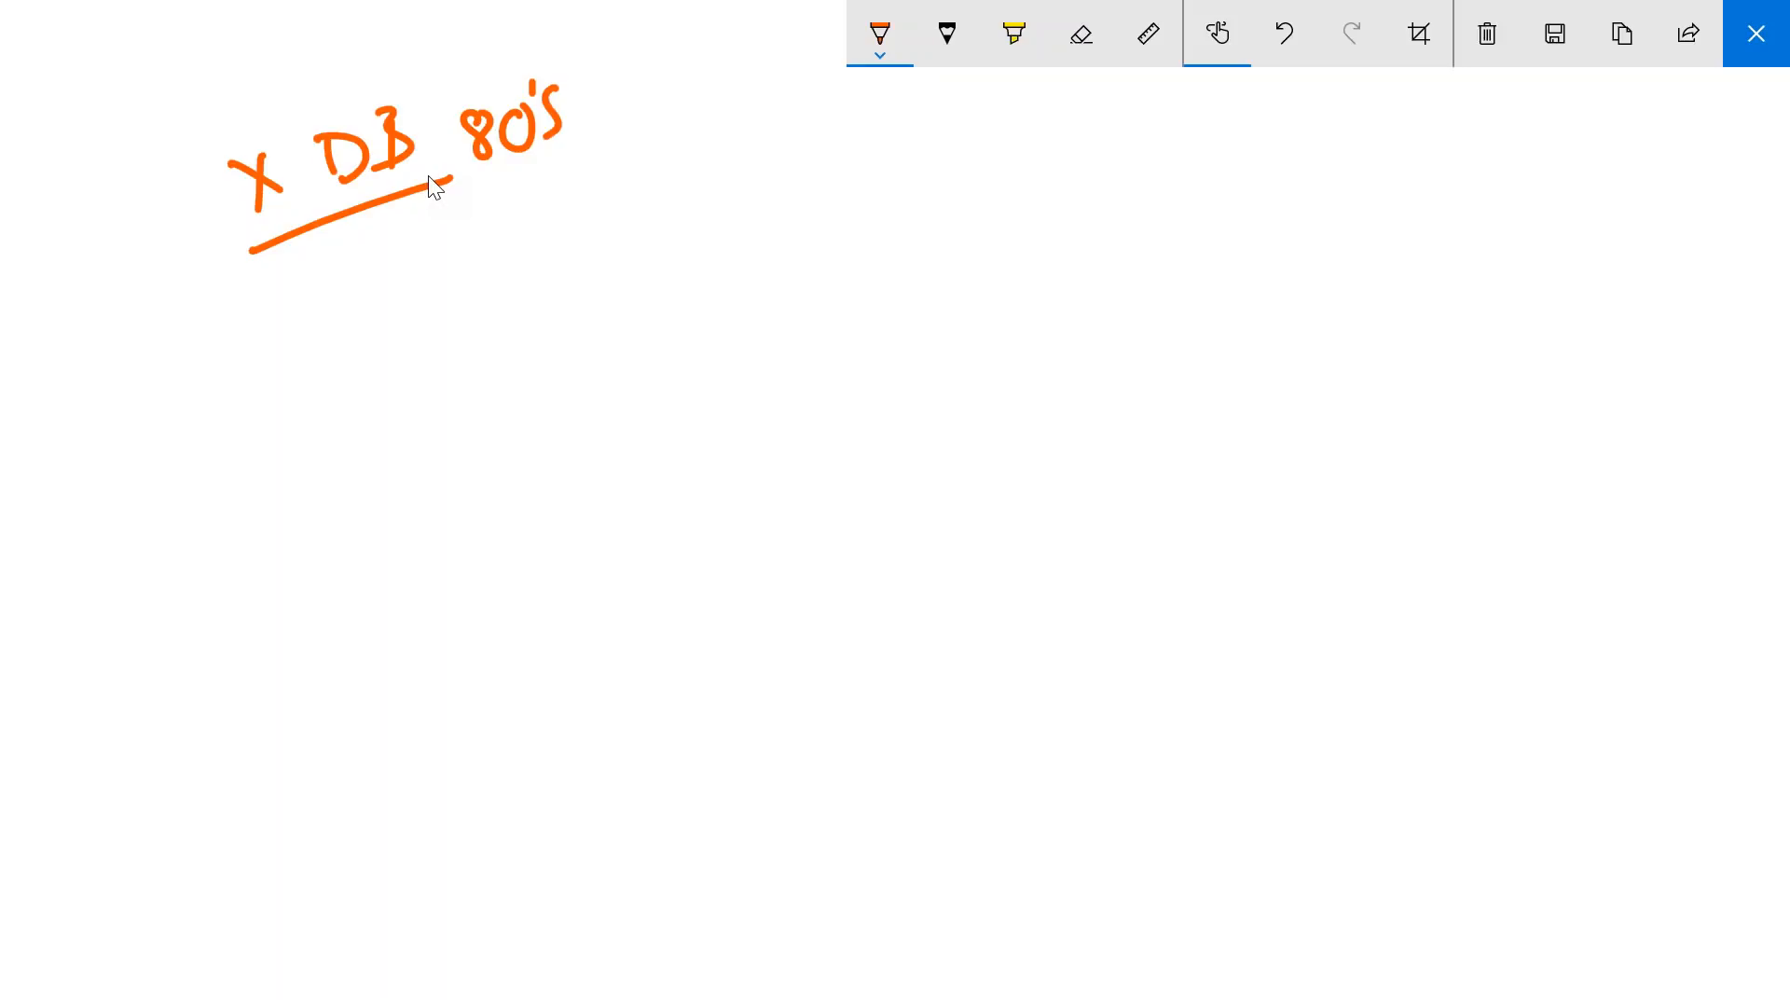
- Draw an arrow below X DB to a handwritten new-technology note, listing IOT and B's among the items beside it inside a closing brace
mouse_move(373, 229)
mouse_down()
mouse_move(401, 289)
mouse_move(439, 311)
mouse_move(523, 267)
mouse_move(579, 292)
mouse_move(814, 267)
mouse_move(797, 205)
mouse_up()
mouse_move(888, 163)
mouse_down()
mouse_move(920, 204)
mouse_move(1035, 168)
mouse_move(941, 266)
mouse_move(1002, 246)
mouse_up()
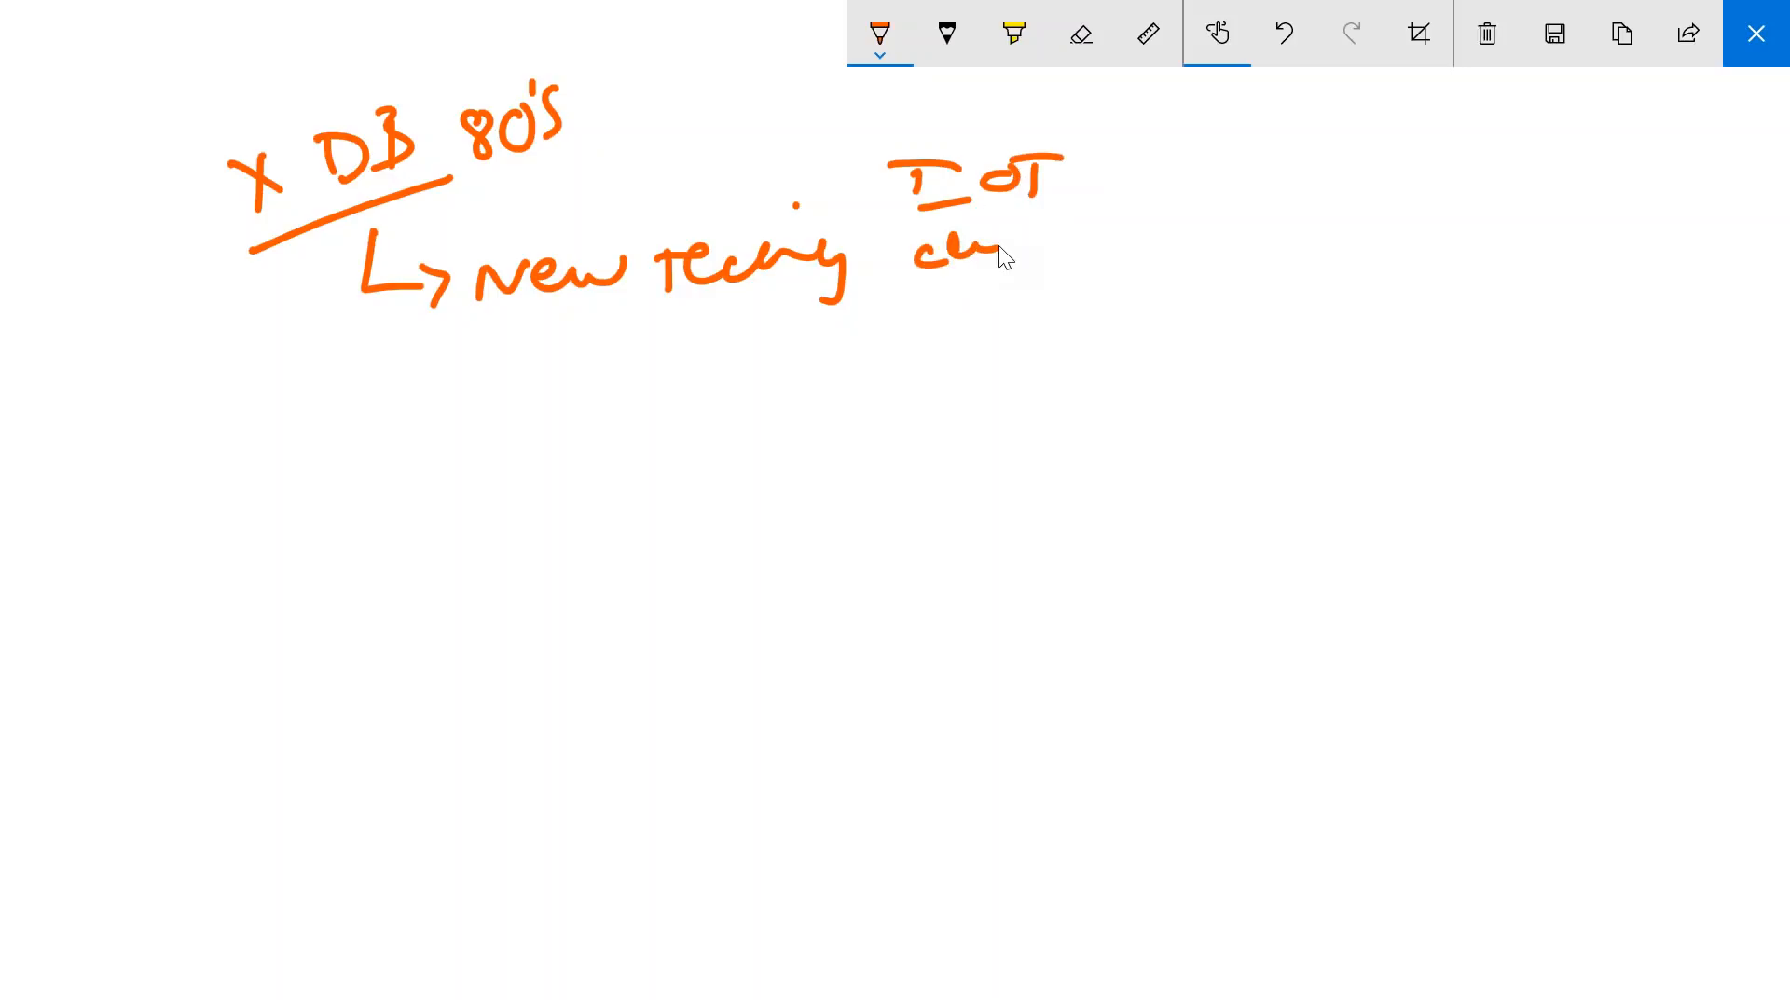
mouse_move(925, 296)
mouse_down()
mouse_move(959, 344)
mouse_move(989, 332)
mouse_up()
mouse_move(1032, 131)
mouse_down()
mouse_move(1070, 224)
mouse_move(1014, 359)
mouse_up()
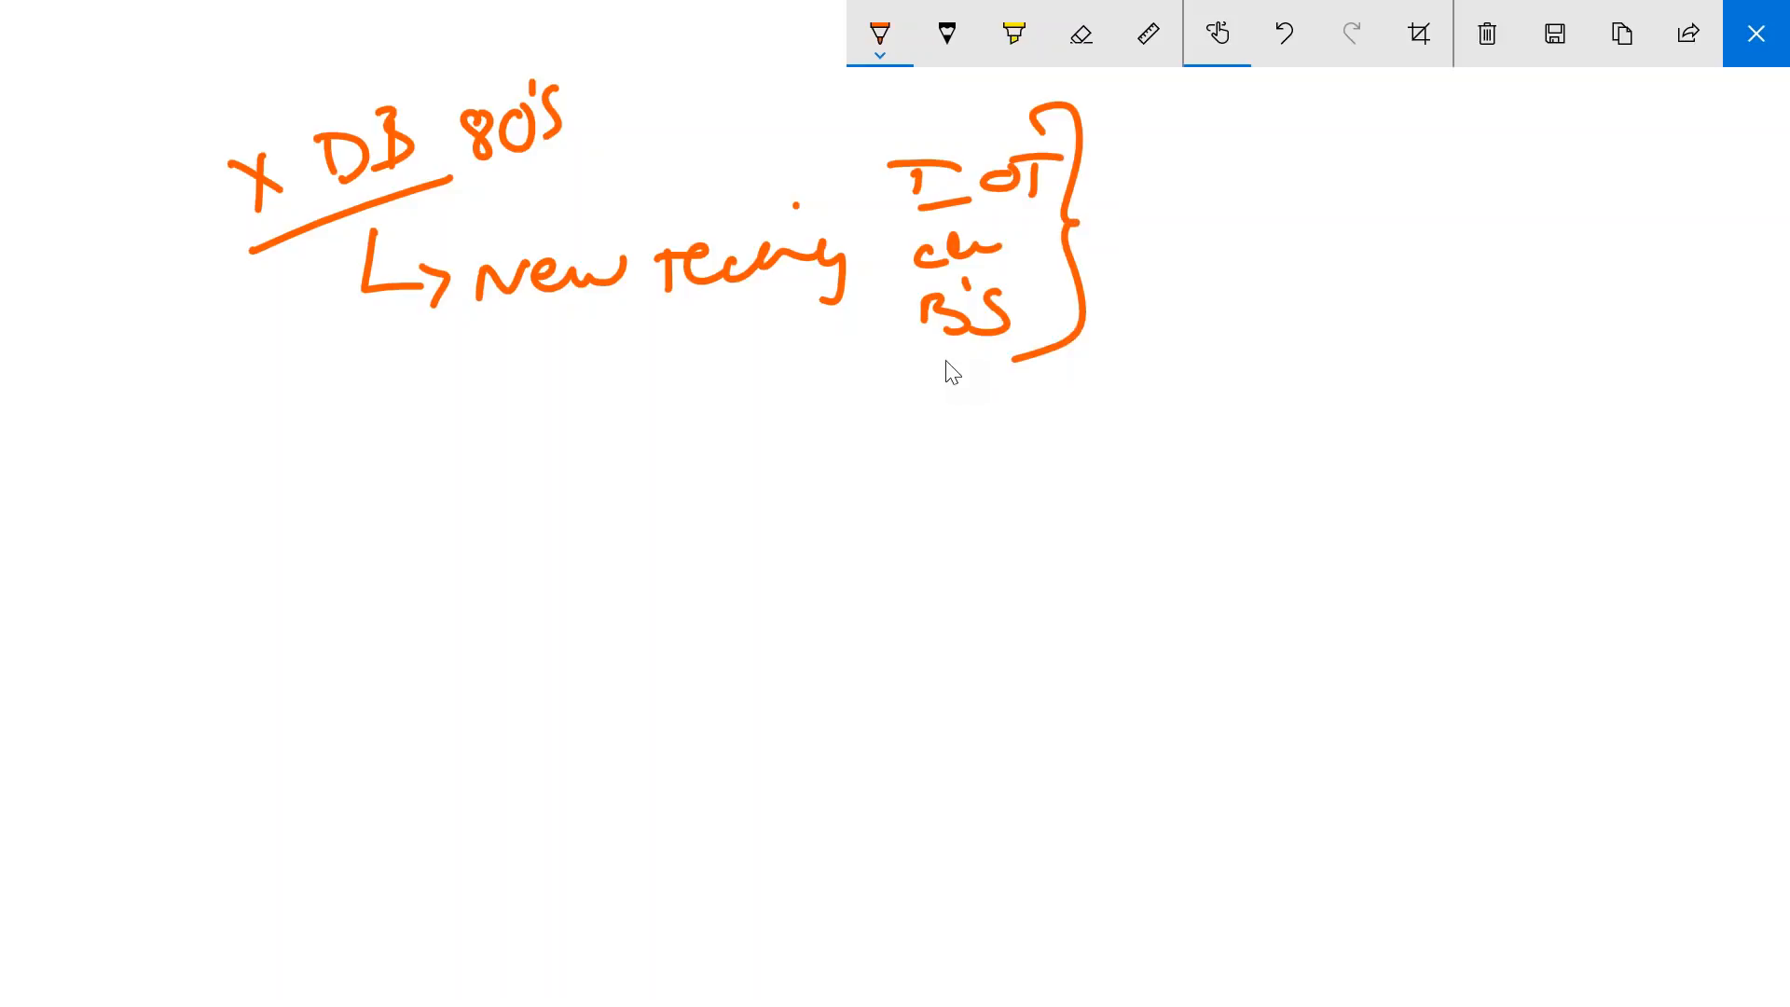
- Draw an arrow from the new-technology note to the handwritten word HANA, and add another arrow below HANA
mouse_move(549, 314)
mouse_down()
mouse_move(563, 420)
mouse_move(593, 452)
mouse_up()
mouse_move(684, 389)
mouse_down()
mouse_move(678, 440)
mouse_move(712, 432)
mouse_up()
click(735, 417)
drag(678, 416, 821, 388)
mouse_move(849, 432)
mouse_down()
mouse_move(859, 387)
mouse_move(883, 427)
mouse_up()
drag(850, 421, 884, 415)
mouse_move(682, 473)
mouse_down()
mouse_move(703, 539)
mouse_move(784, 527)
mouse_up()
mouse_move(750, 503)
mouse_down()
mouse_move(783, 522)
mouse_move(751, 561)
mouse_up()
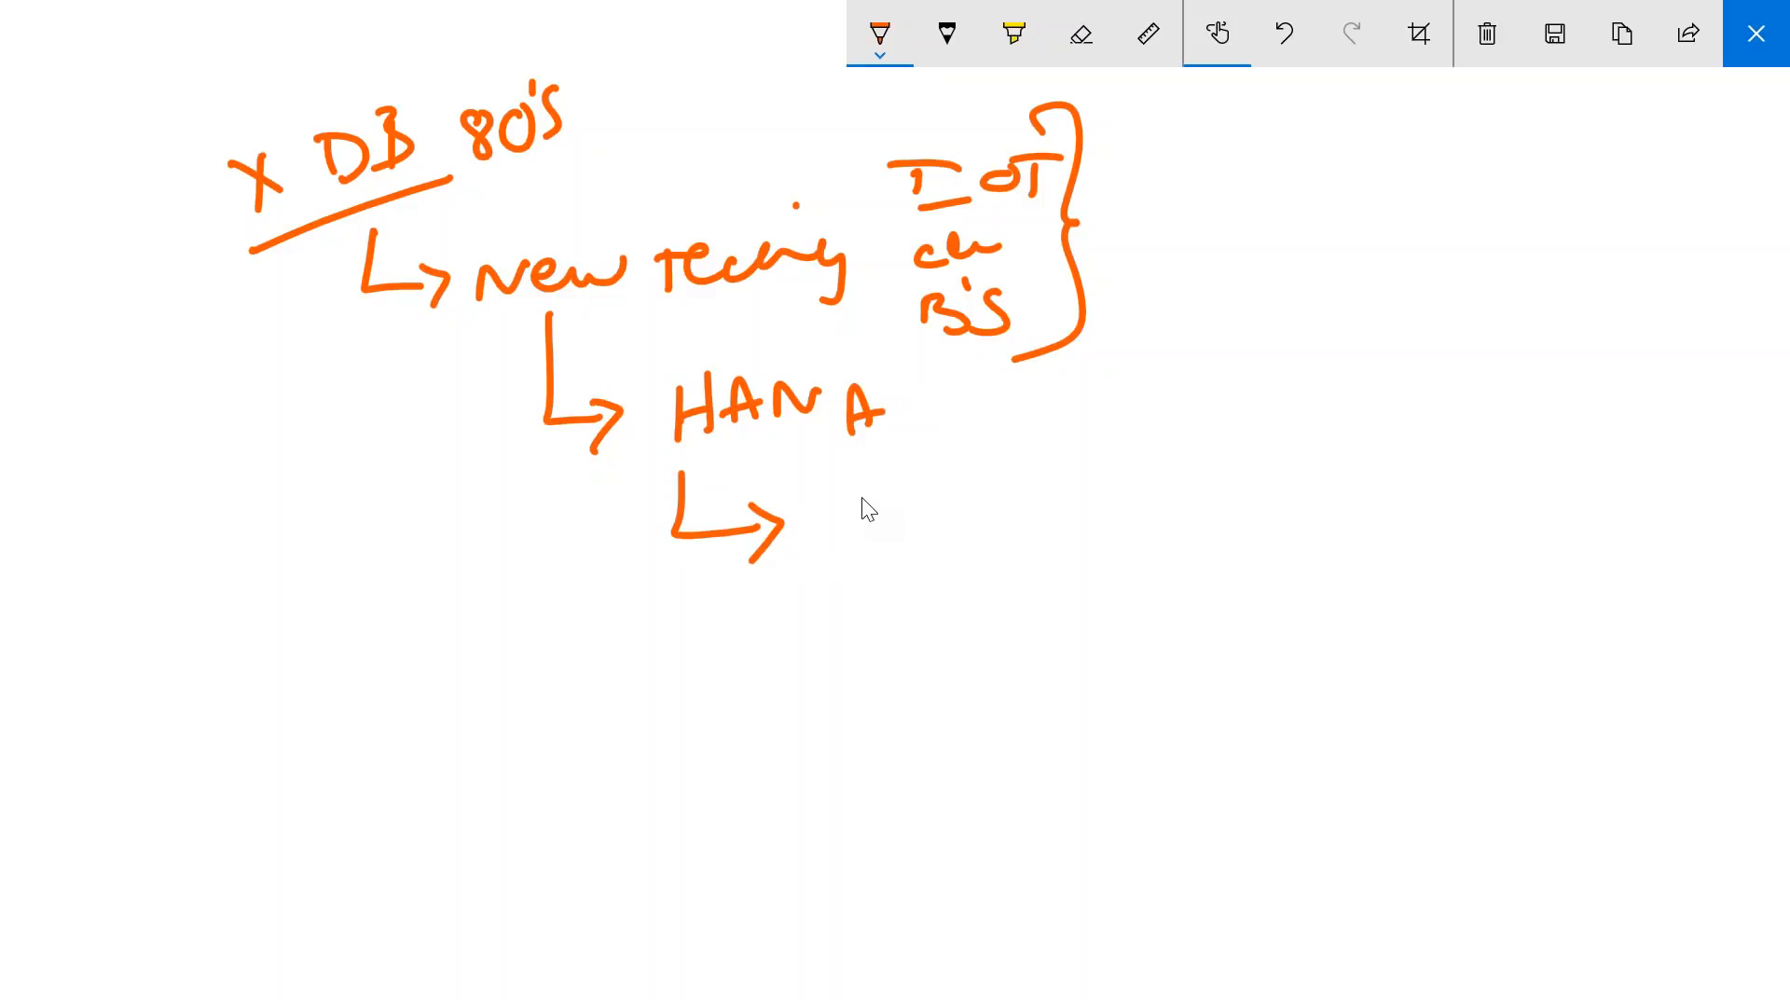
- Handwrite "S4" below HANA near the bottom of the canvas and draw an elbow arrow leading to it
click(1025, 698)
drag(1029, 693, 1004, 730)
mouse_move(1098, 684)
mouse_down()
mouse_move(1092, 727)
mouse_move(1154, 696)
mouse_up()
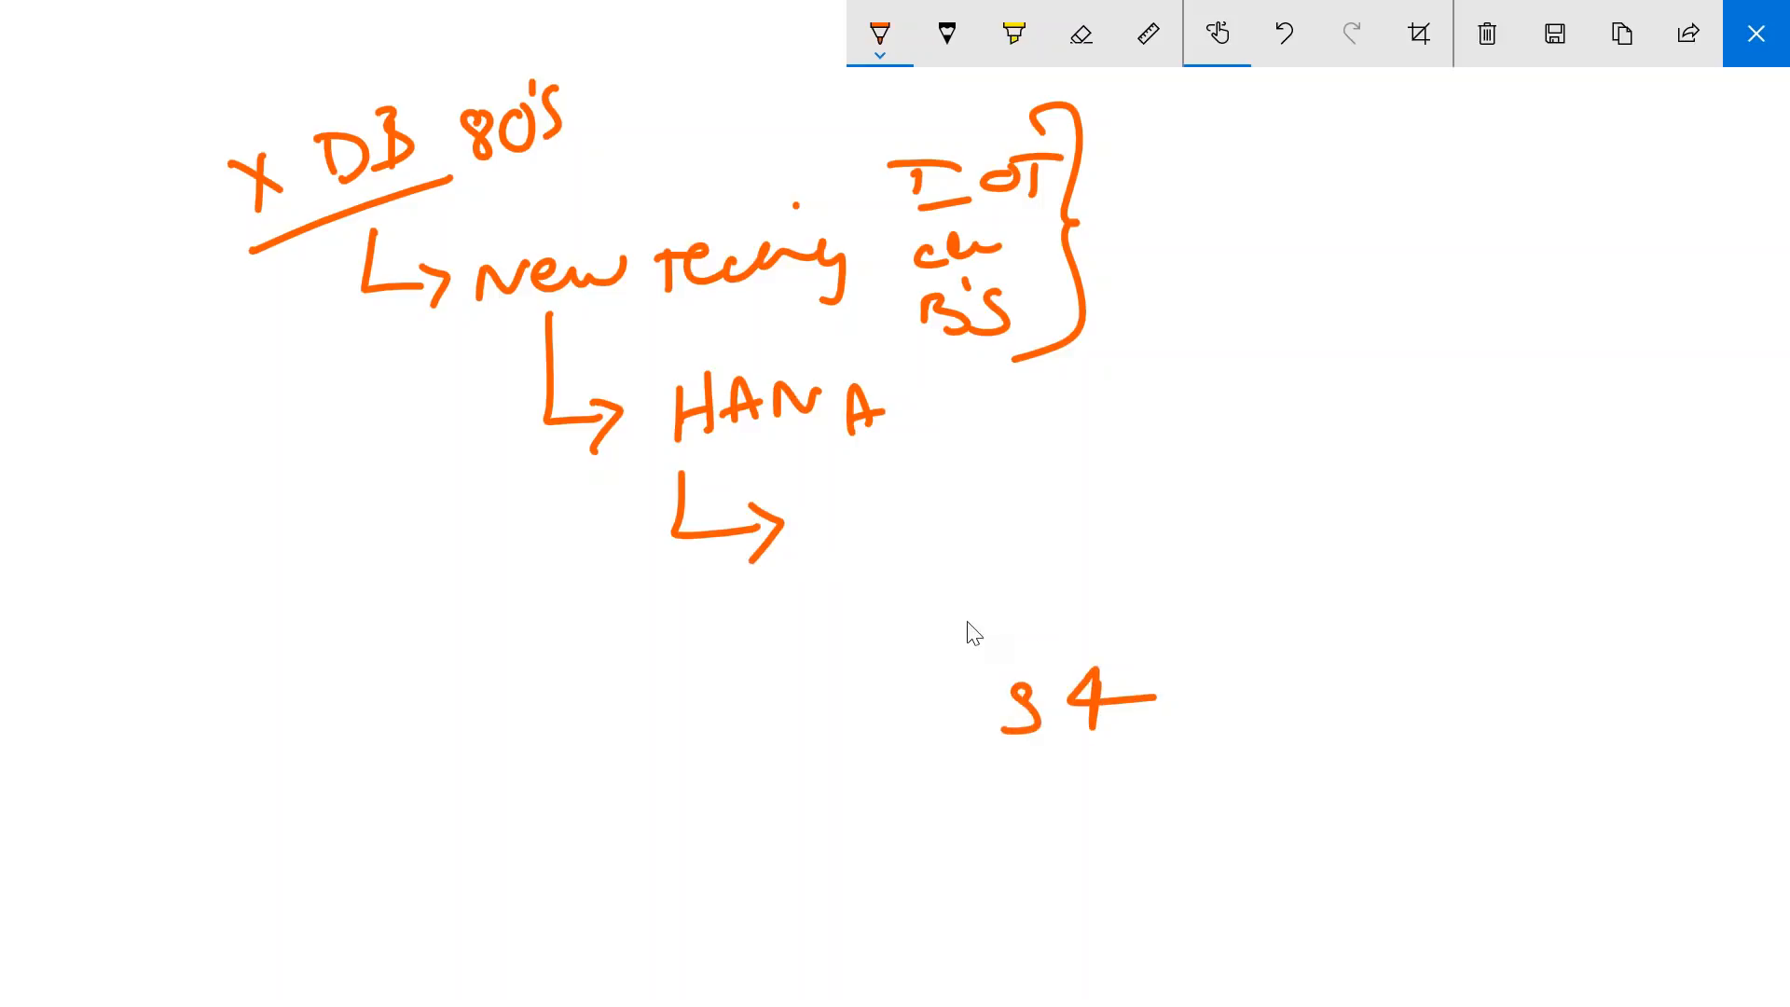
drag(832, 601, 935, 769)
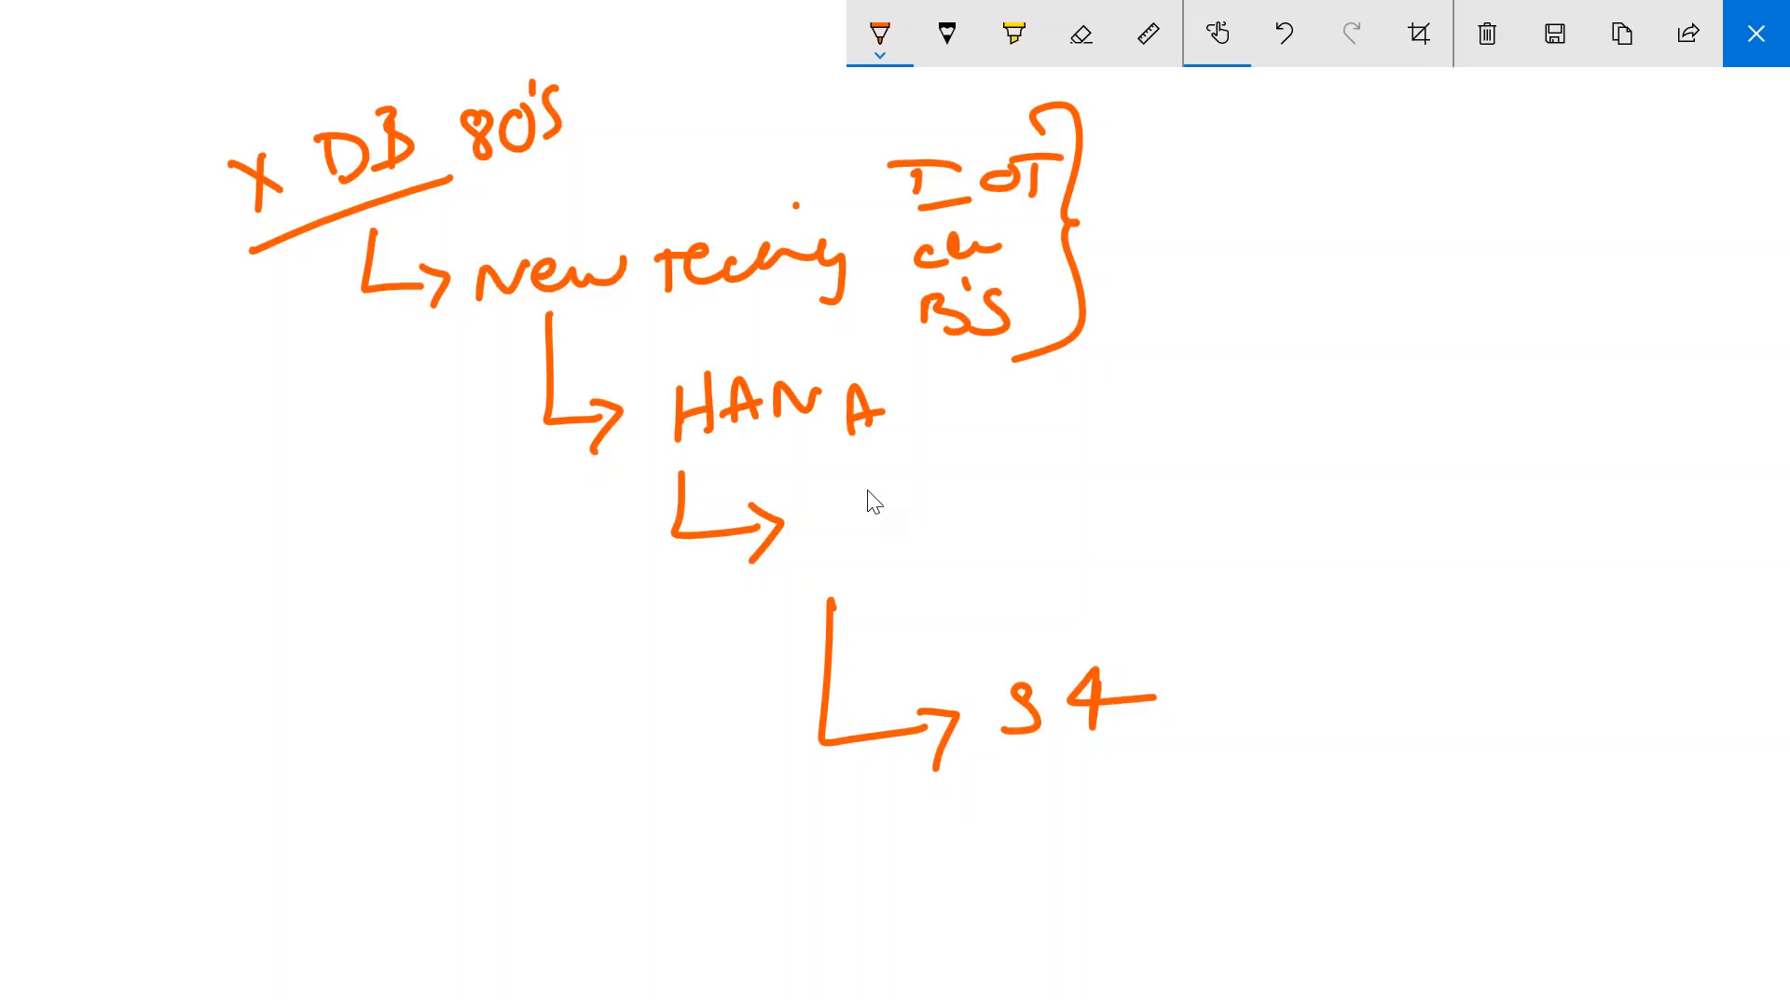
- Draw a box below HANA, write "New" inside it and add two outgoing arrows on its right side
click(842, 461)
mouse_move(841, 459)
mouse_down()
mouse_move(915, 579)
mouse_move(916, 456)
mouse_move(818, 457)
mouse_up()
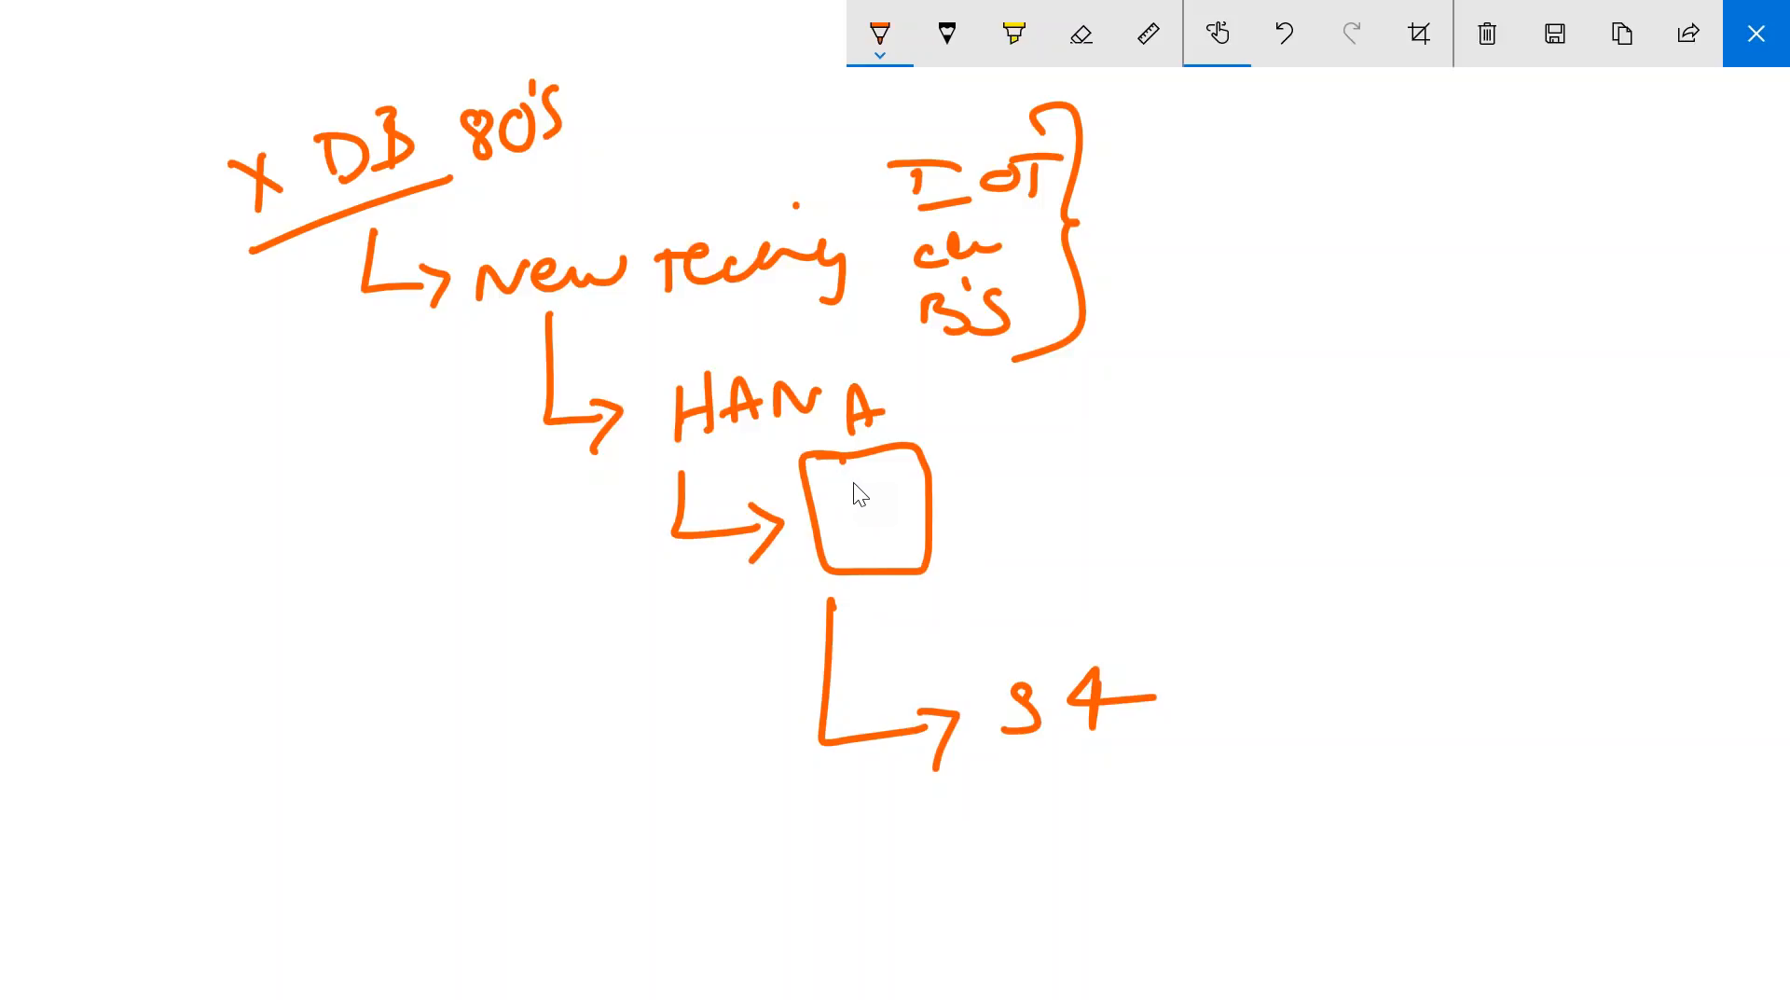
drag(835, 483, 824, 504)
mouse_move(926, 456)
mouse_down()
mouse_move(1002, 487)
mouse_move(980, 508)
mouse_up()
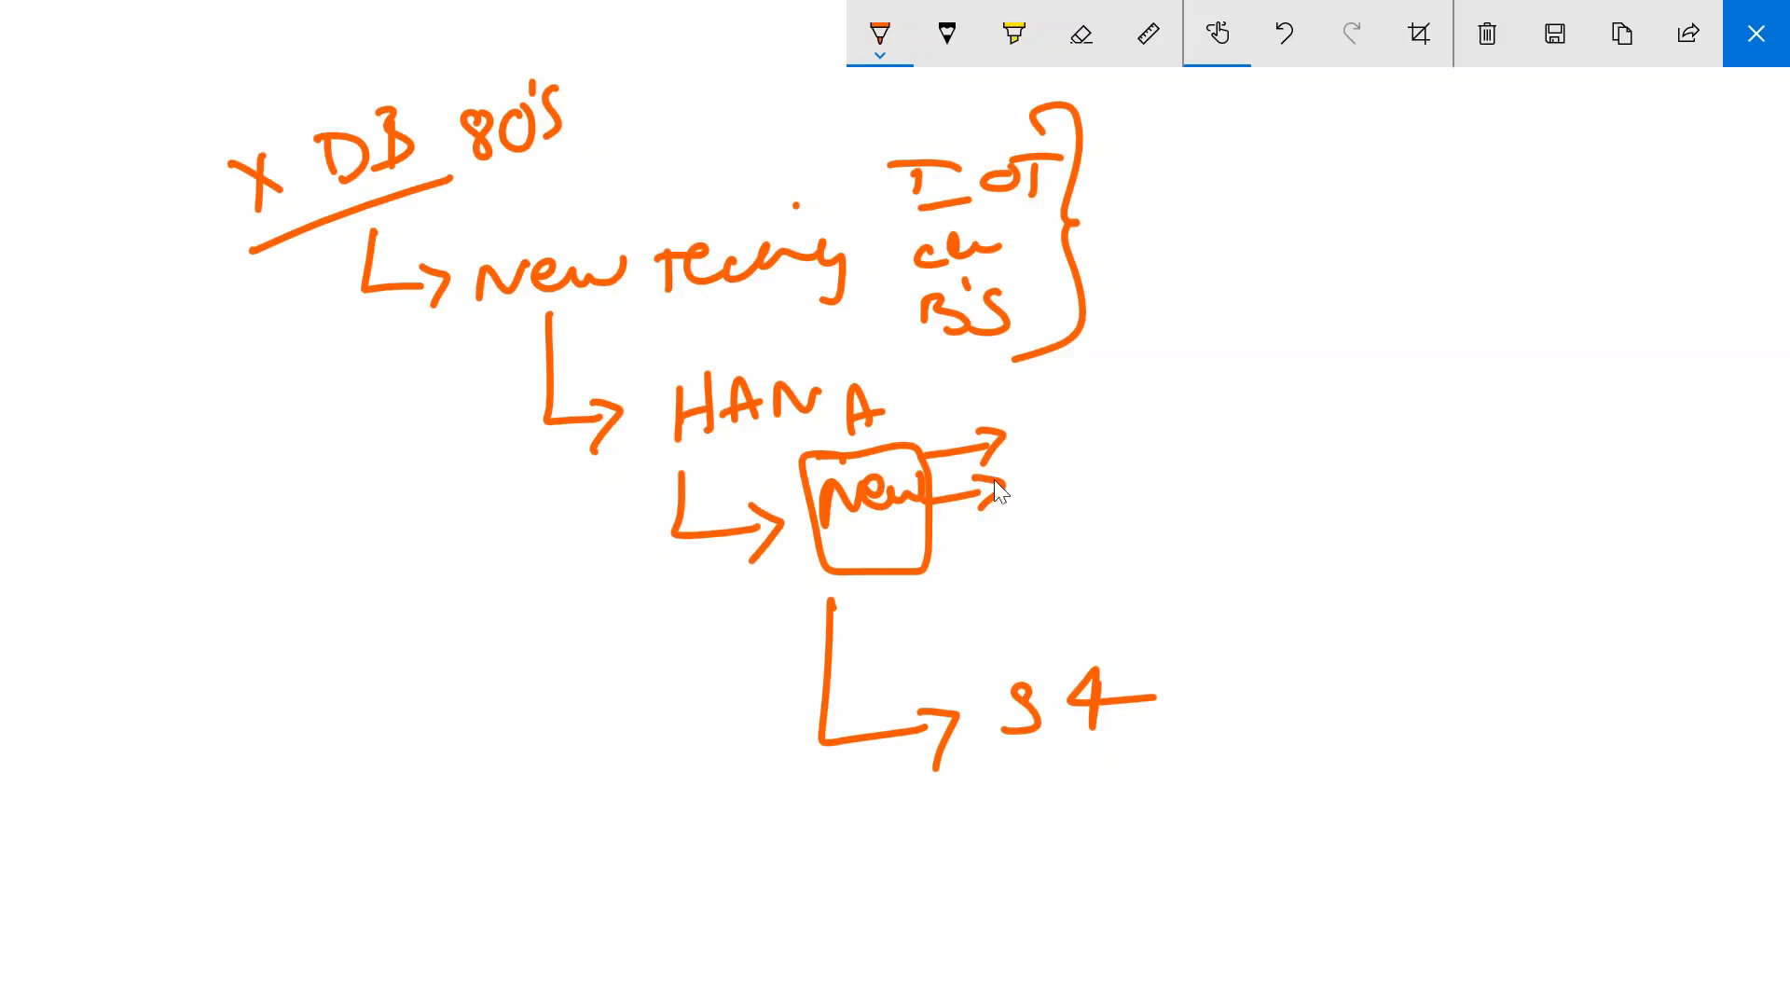
- Trace over the top of the New box and the arrow leading to S4, and underline S4
drag(909, 447, 819, 457)
mouse_move(830, 601)
mouse_down()
mouse_move(891, 746)
mouse_move(961, 718)
mouse_up()
mouse_move(904, 691)
mouse_down()
mouse_move(948, 710)
mouse_move(911, 815)
mouse_up()
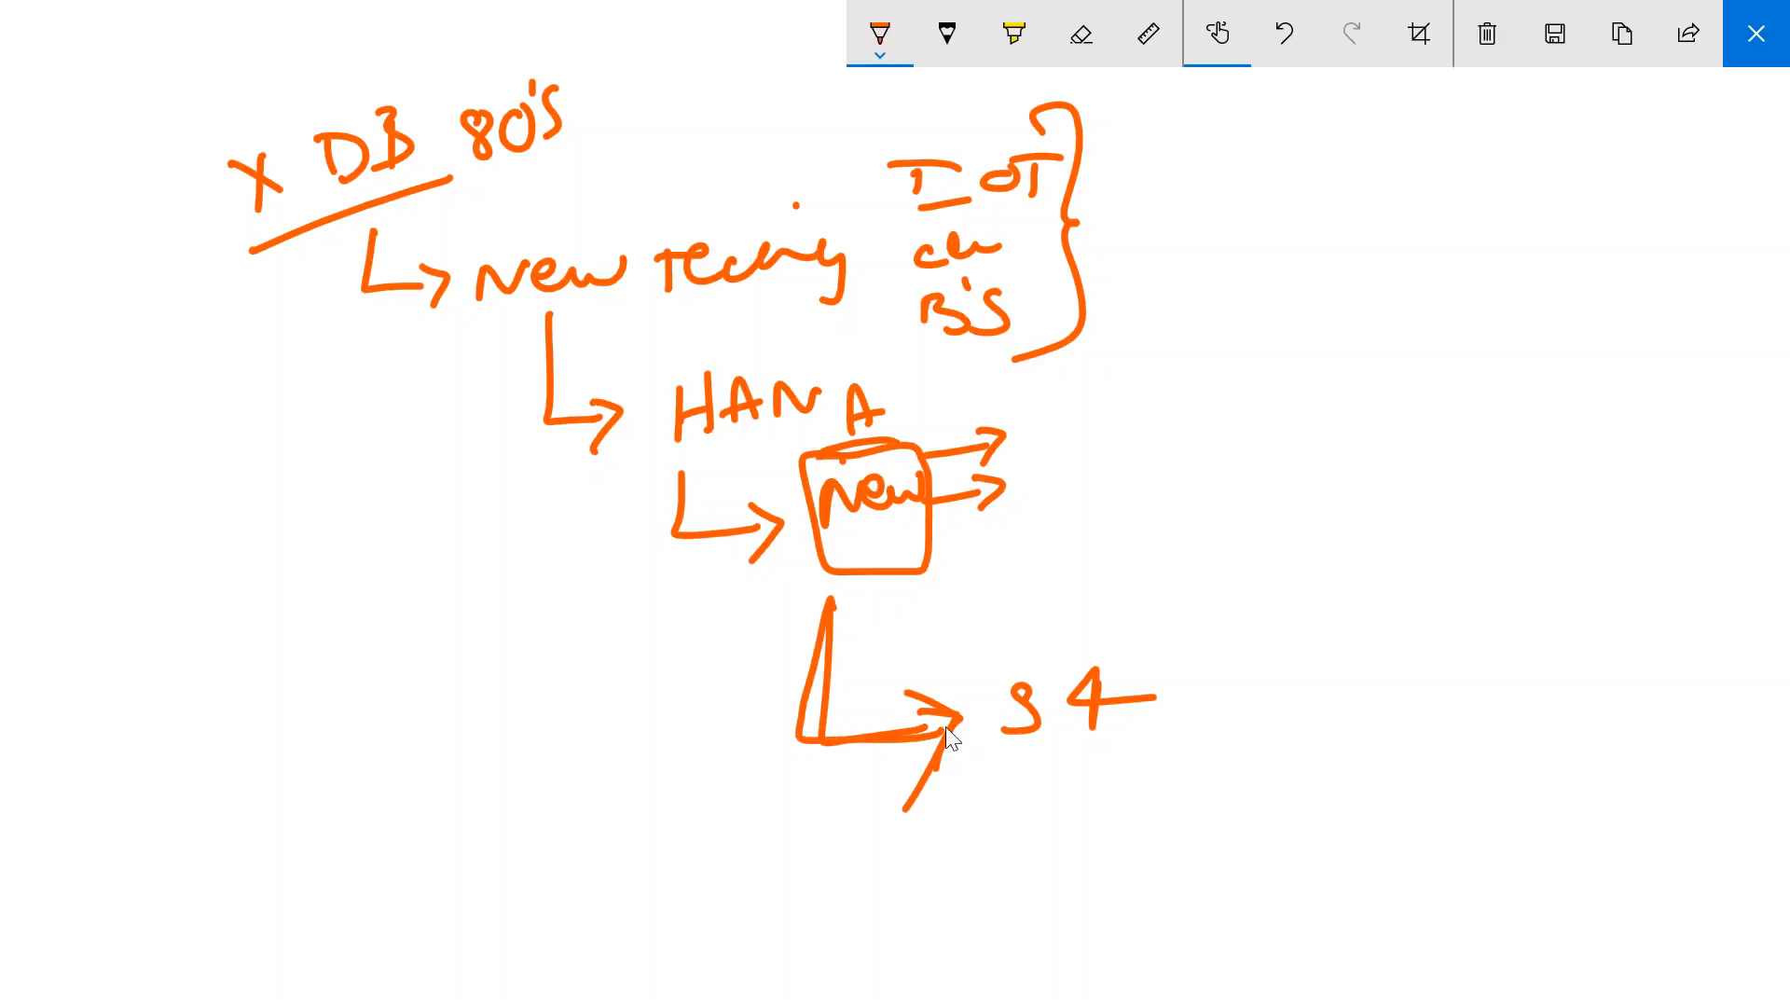
drag(996, 772, 1165, 750)
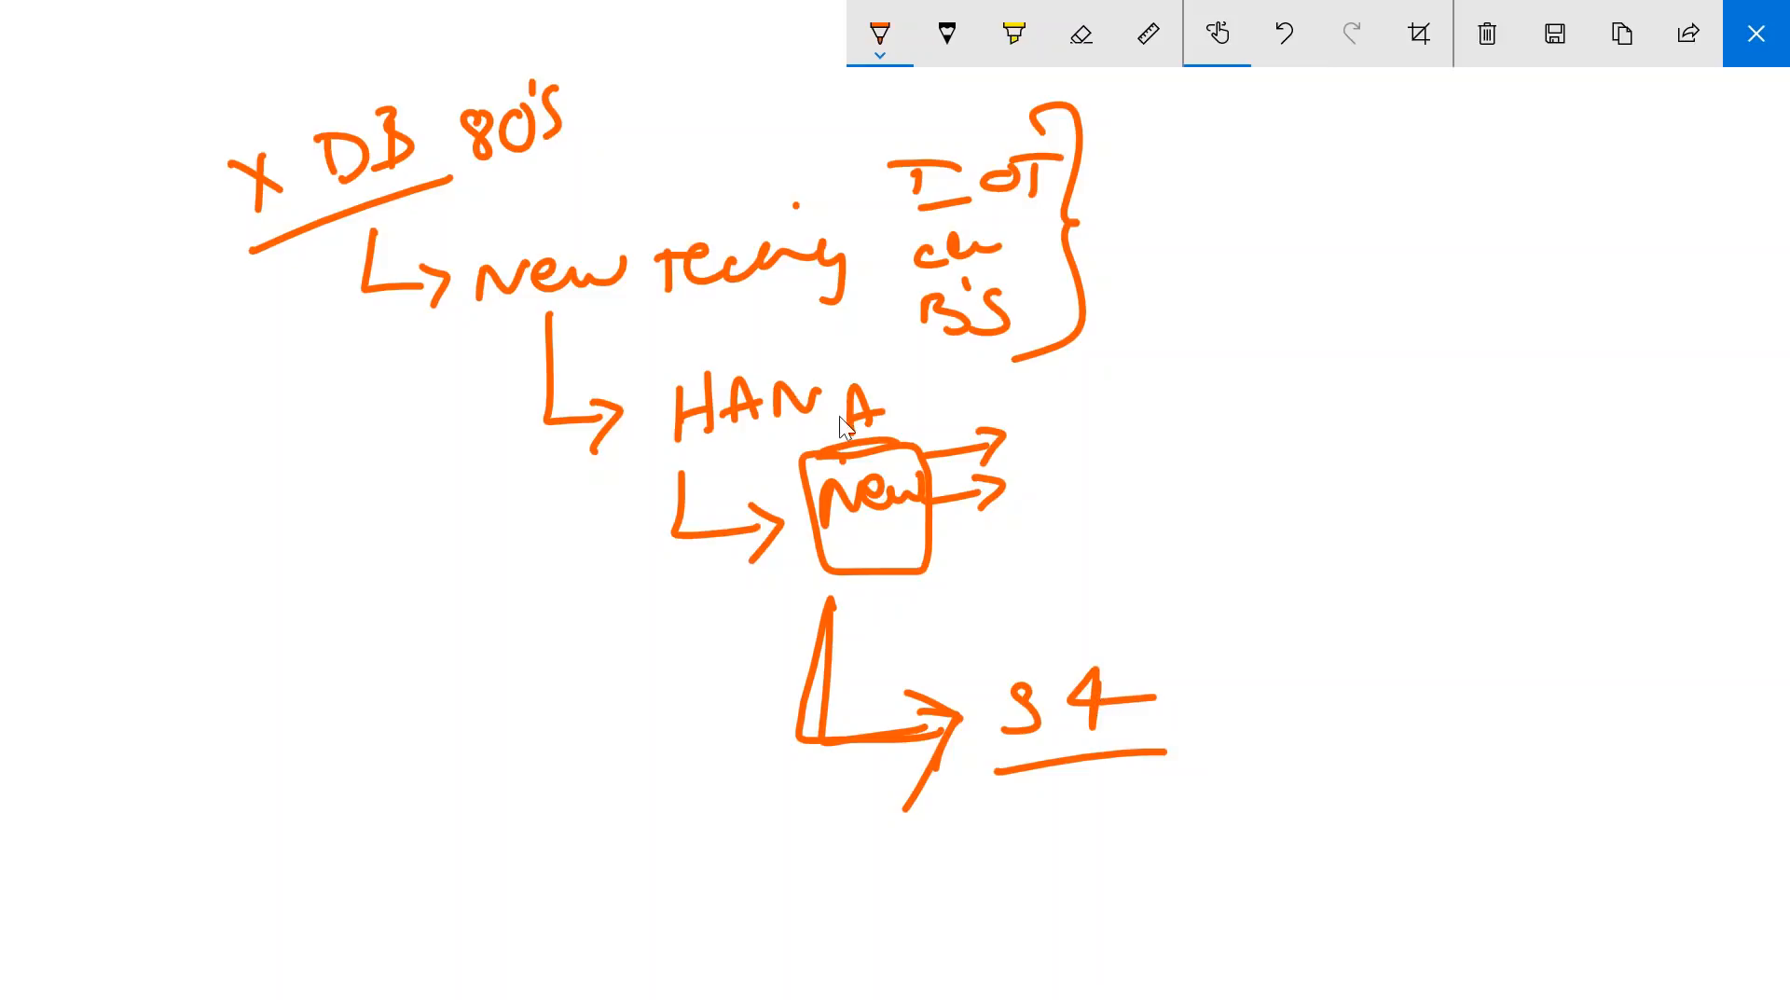
- Box and tick HANA, and draw a two-part box with an underlined "ERP" in its upper half
mouse_move(764, 367)
mouse_down()
mouse_move(664, 350)
mouse_move(826, 457)
mouse_move(852, 338)
mouse_up()
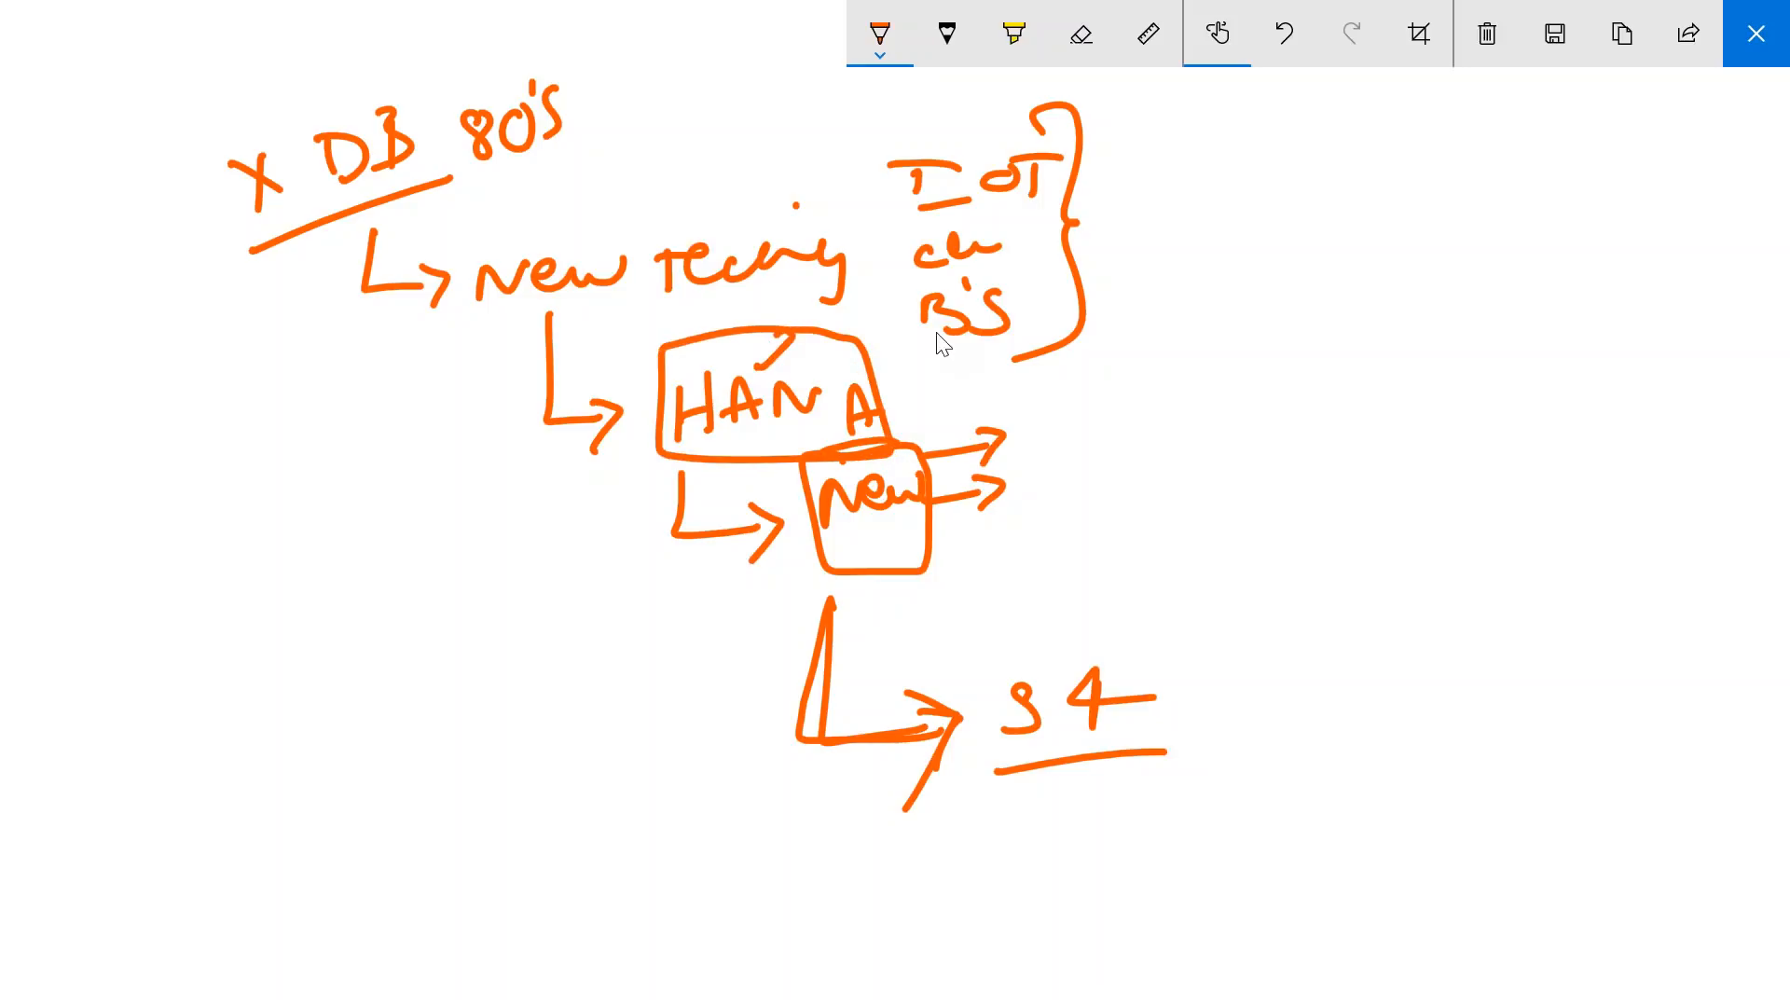
mouse_move(1189, 297)
mouse_down()
mouse_move(1194, 399)
mouse_move(1408, 559)
mouse_move(1187, 422)
mouse_move(1367, 383)
mouse_move(1322, 364)
mouse_move(1352, 368)
mouse_up()
click(1249, 338)
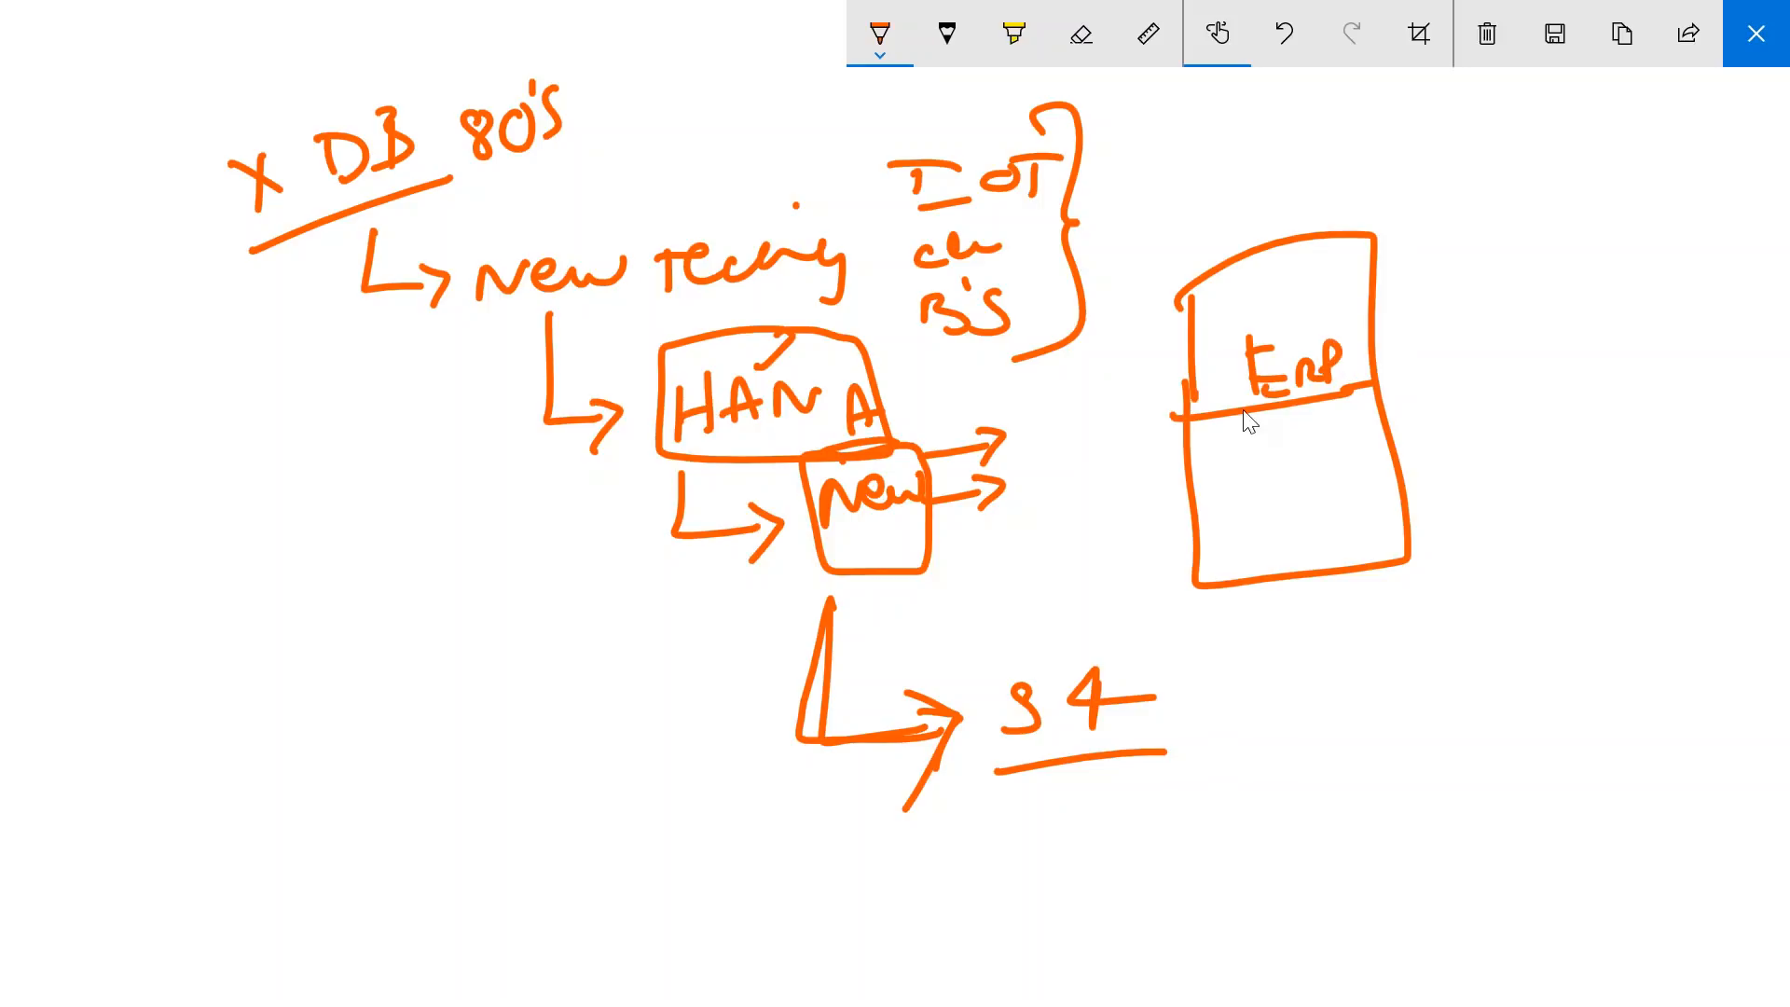
drag(1203, 403, 1369, 382)
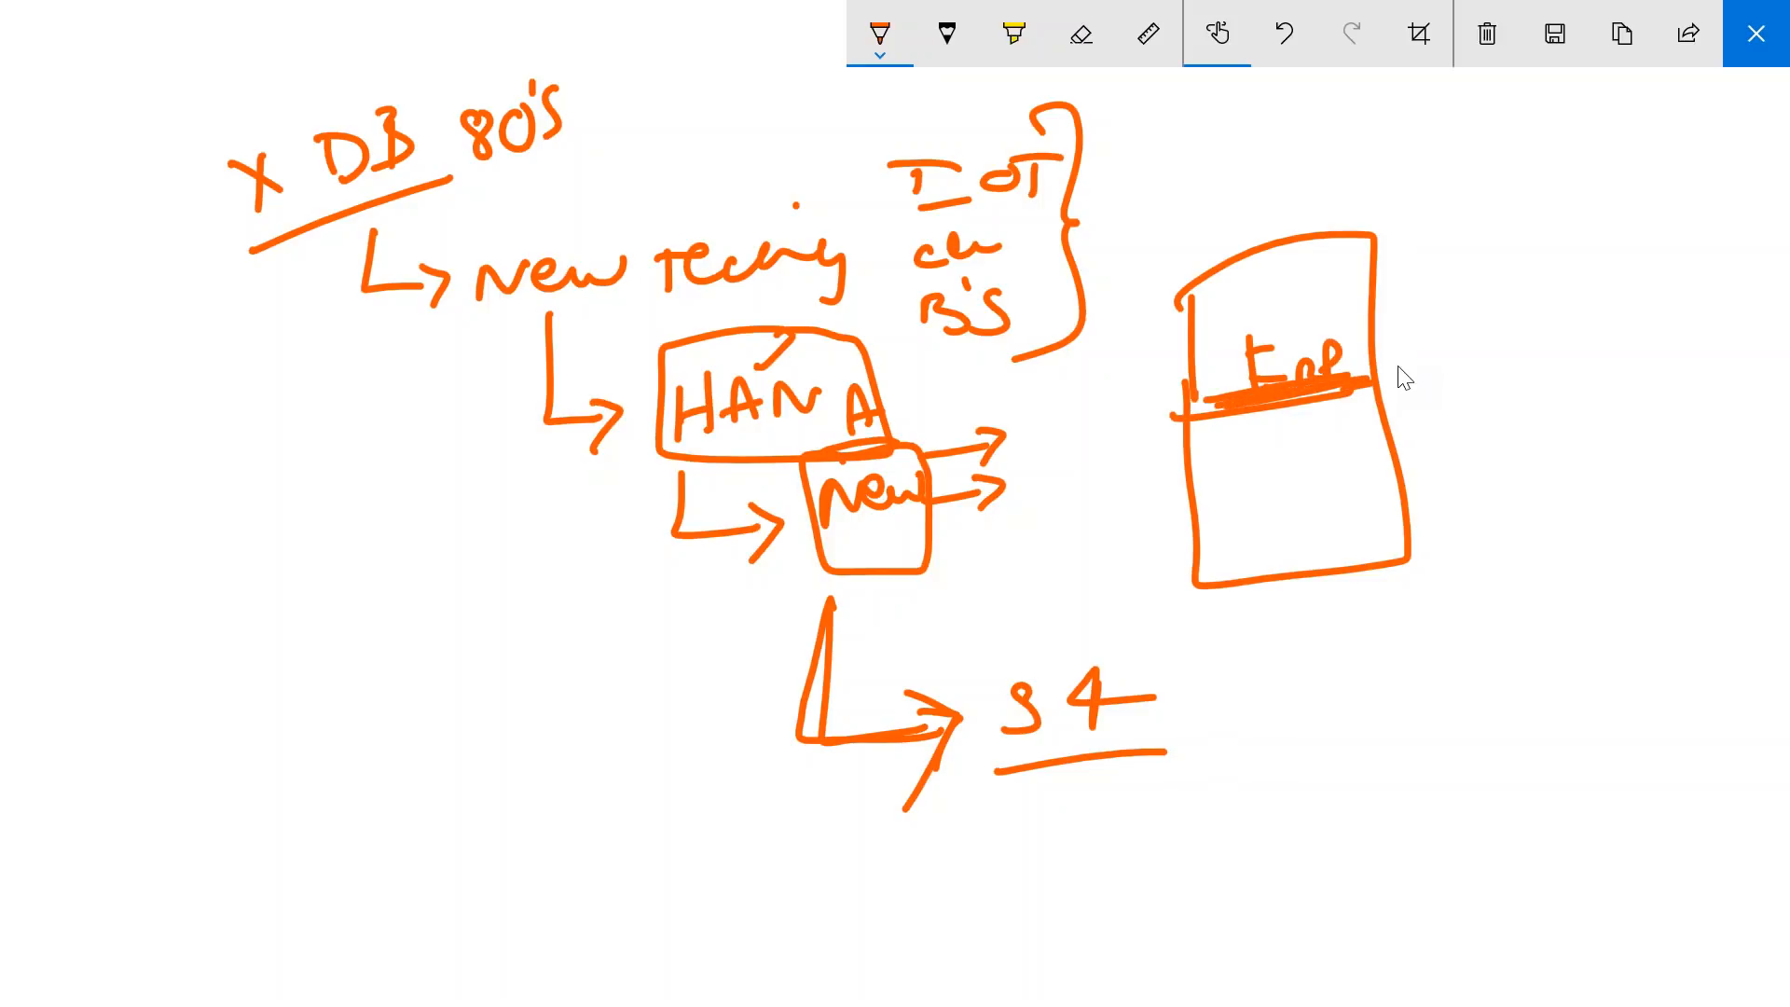
- Enlarge the tick over HANA, trace the outline of the ERP compartment, and close the sketch
drag(739, 353, 793, 340)
mouse_move(1183, 284)
mouse_down()
mouse_move(1195, 419)
mouse_move(1390, 388)
mouse_move(1163, 300)
mouse_up()
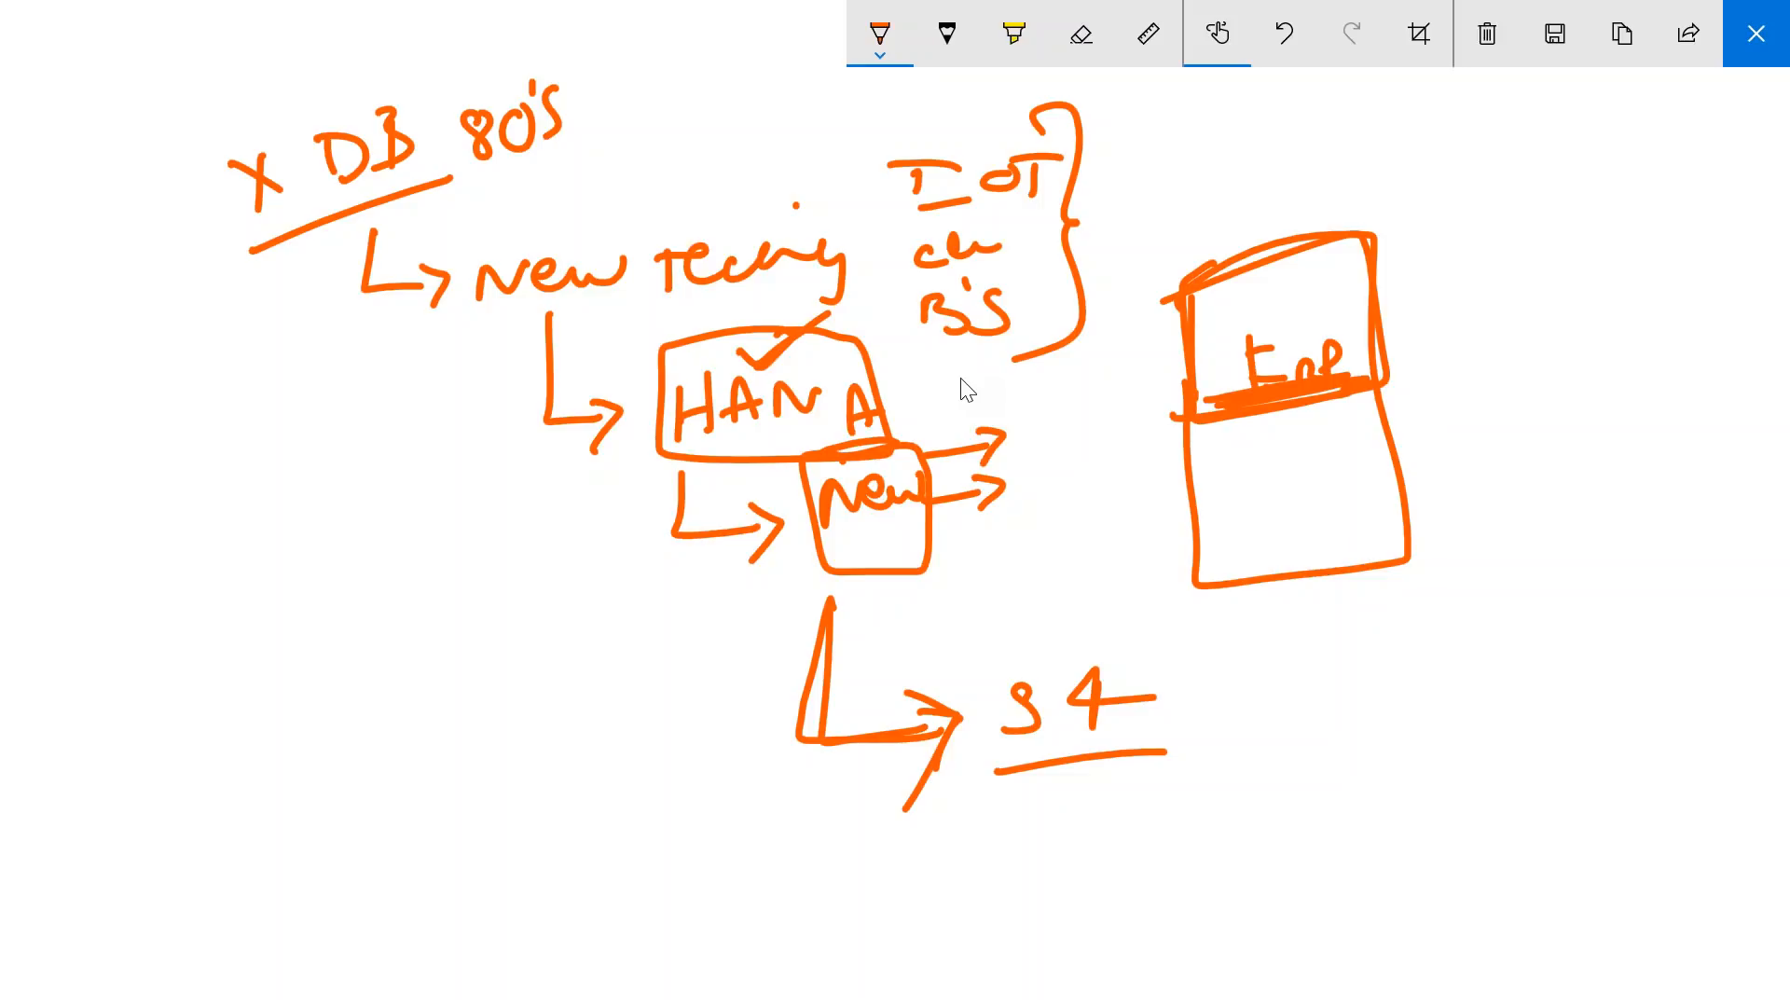
click(1761, 26)
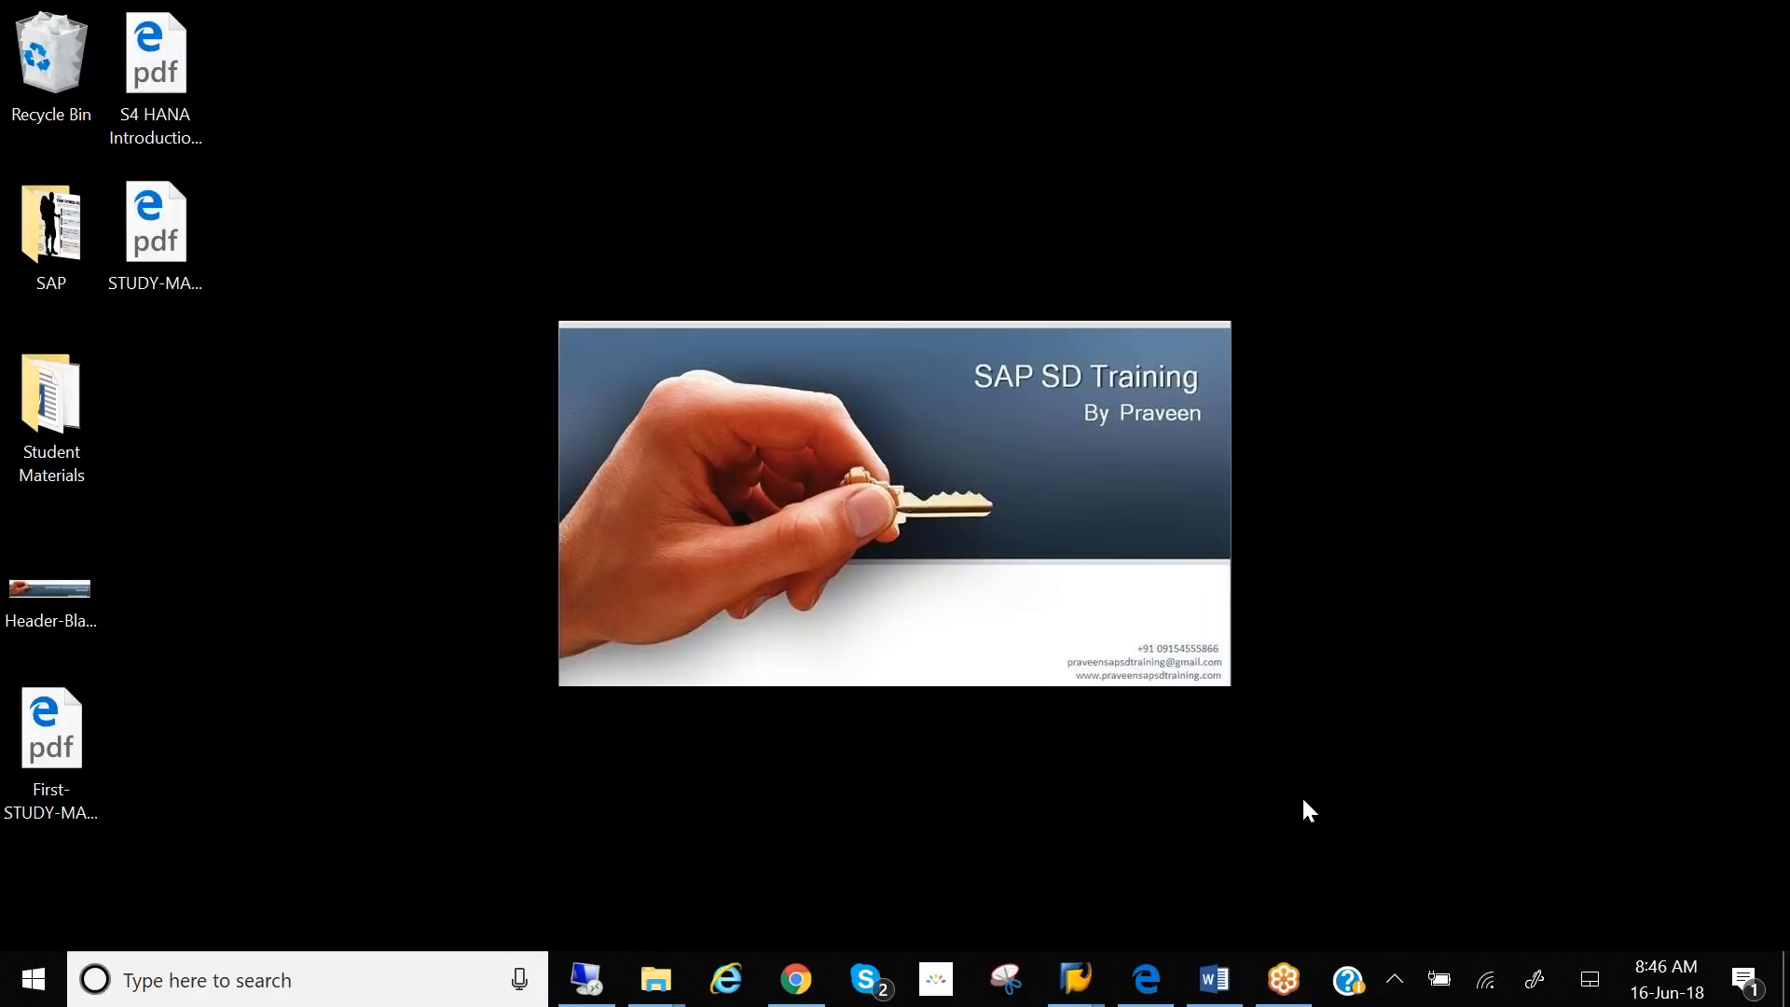
- Open SIMPL_OP1709.pdf, mark its Simplification List title, look through the table of contents and put the document away
double_click(1060, 662)
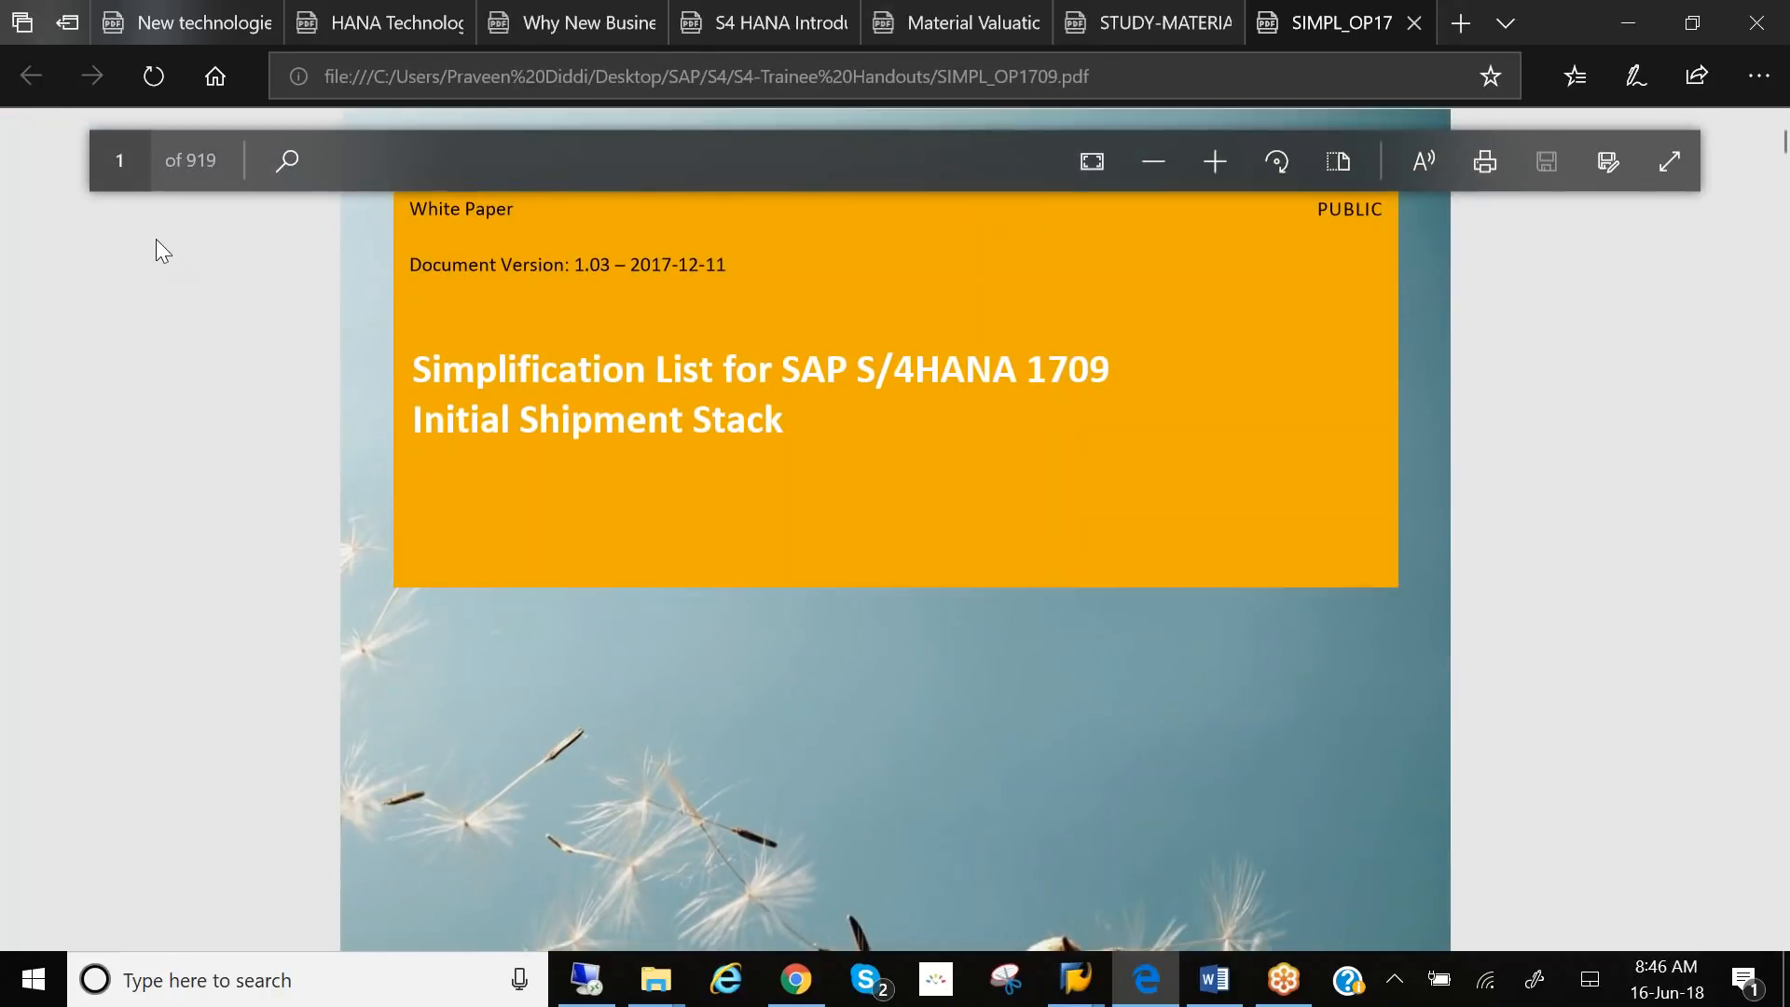
drag(604, 371, 1115, 371)
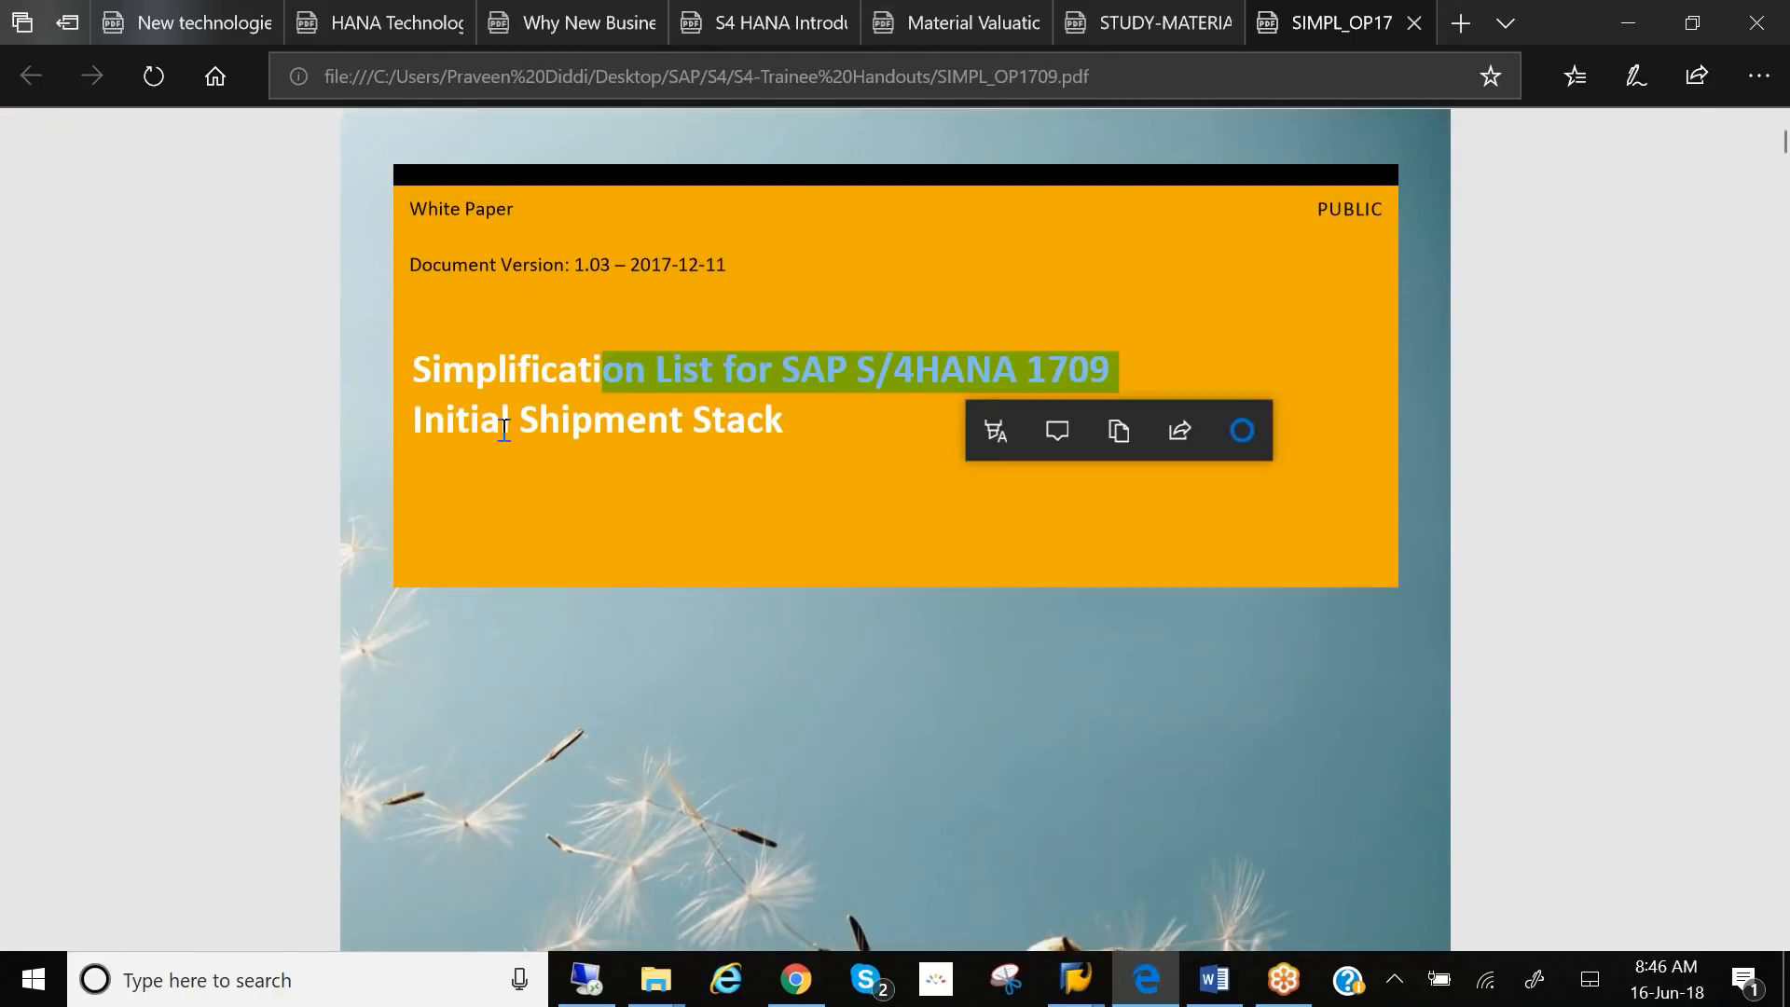
drag(504, 424, 694, 424)
scroll(663, 439, down, 10)
scroll(895, 529, down, 12)
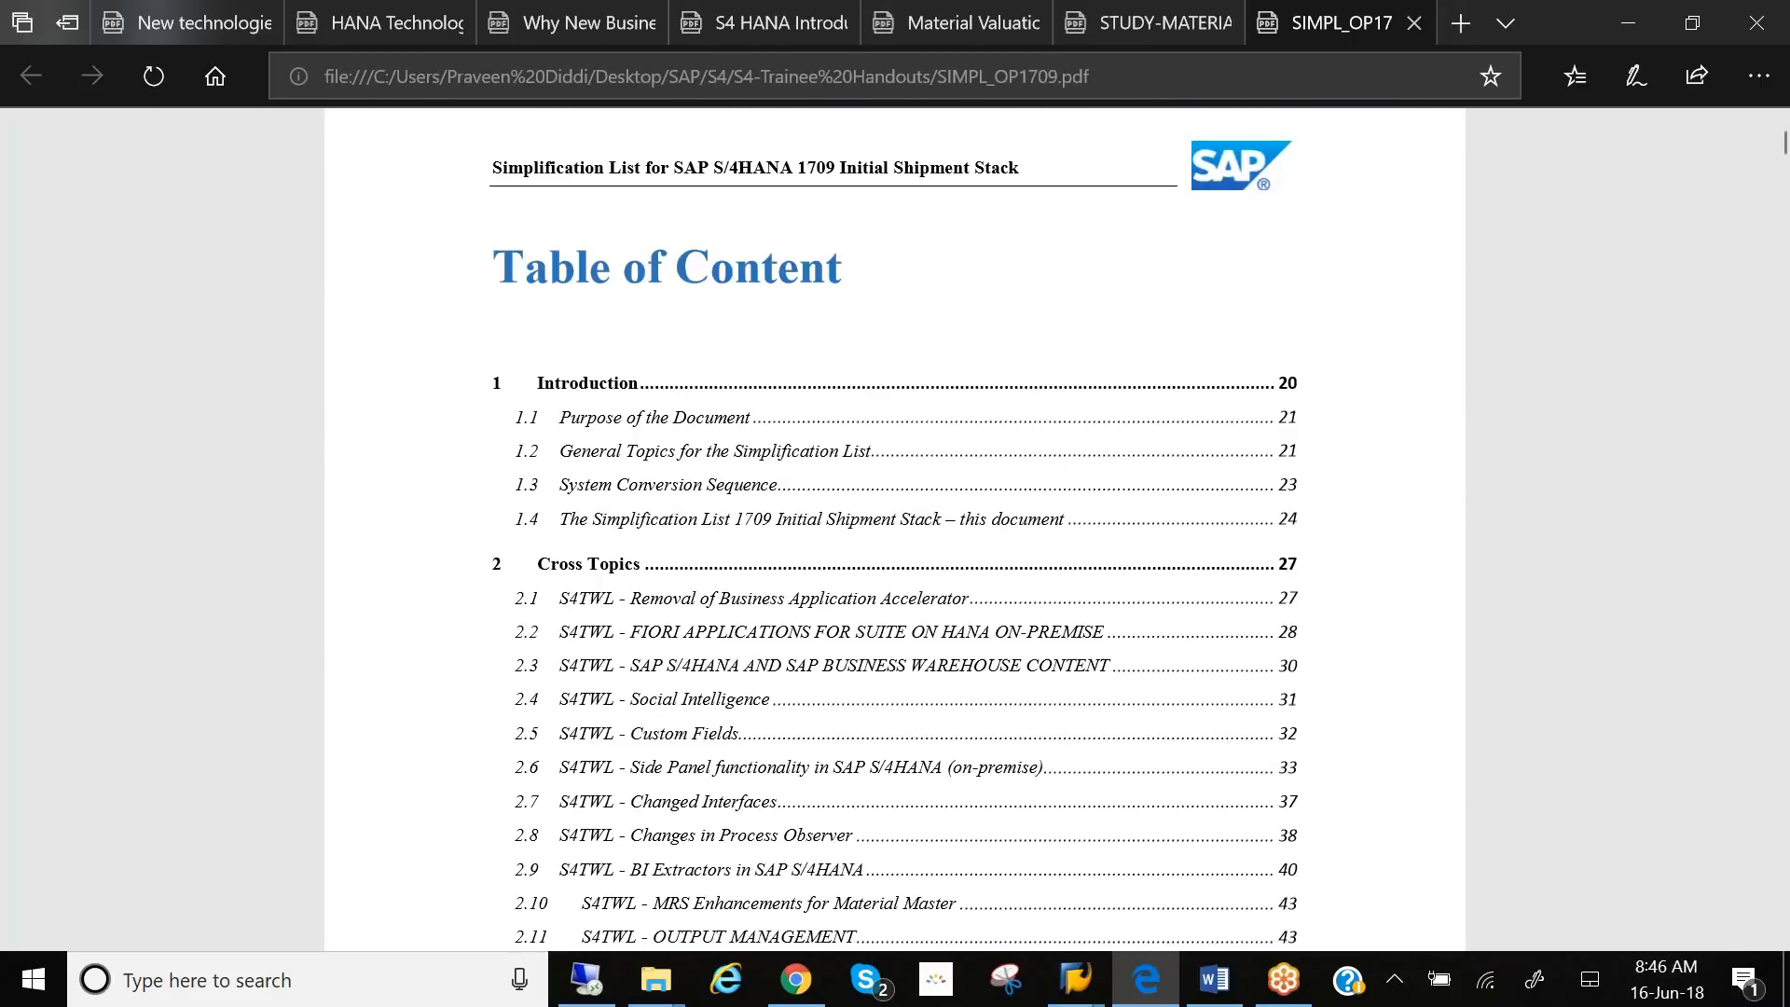
scroll(896, 537, down, 15)
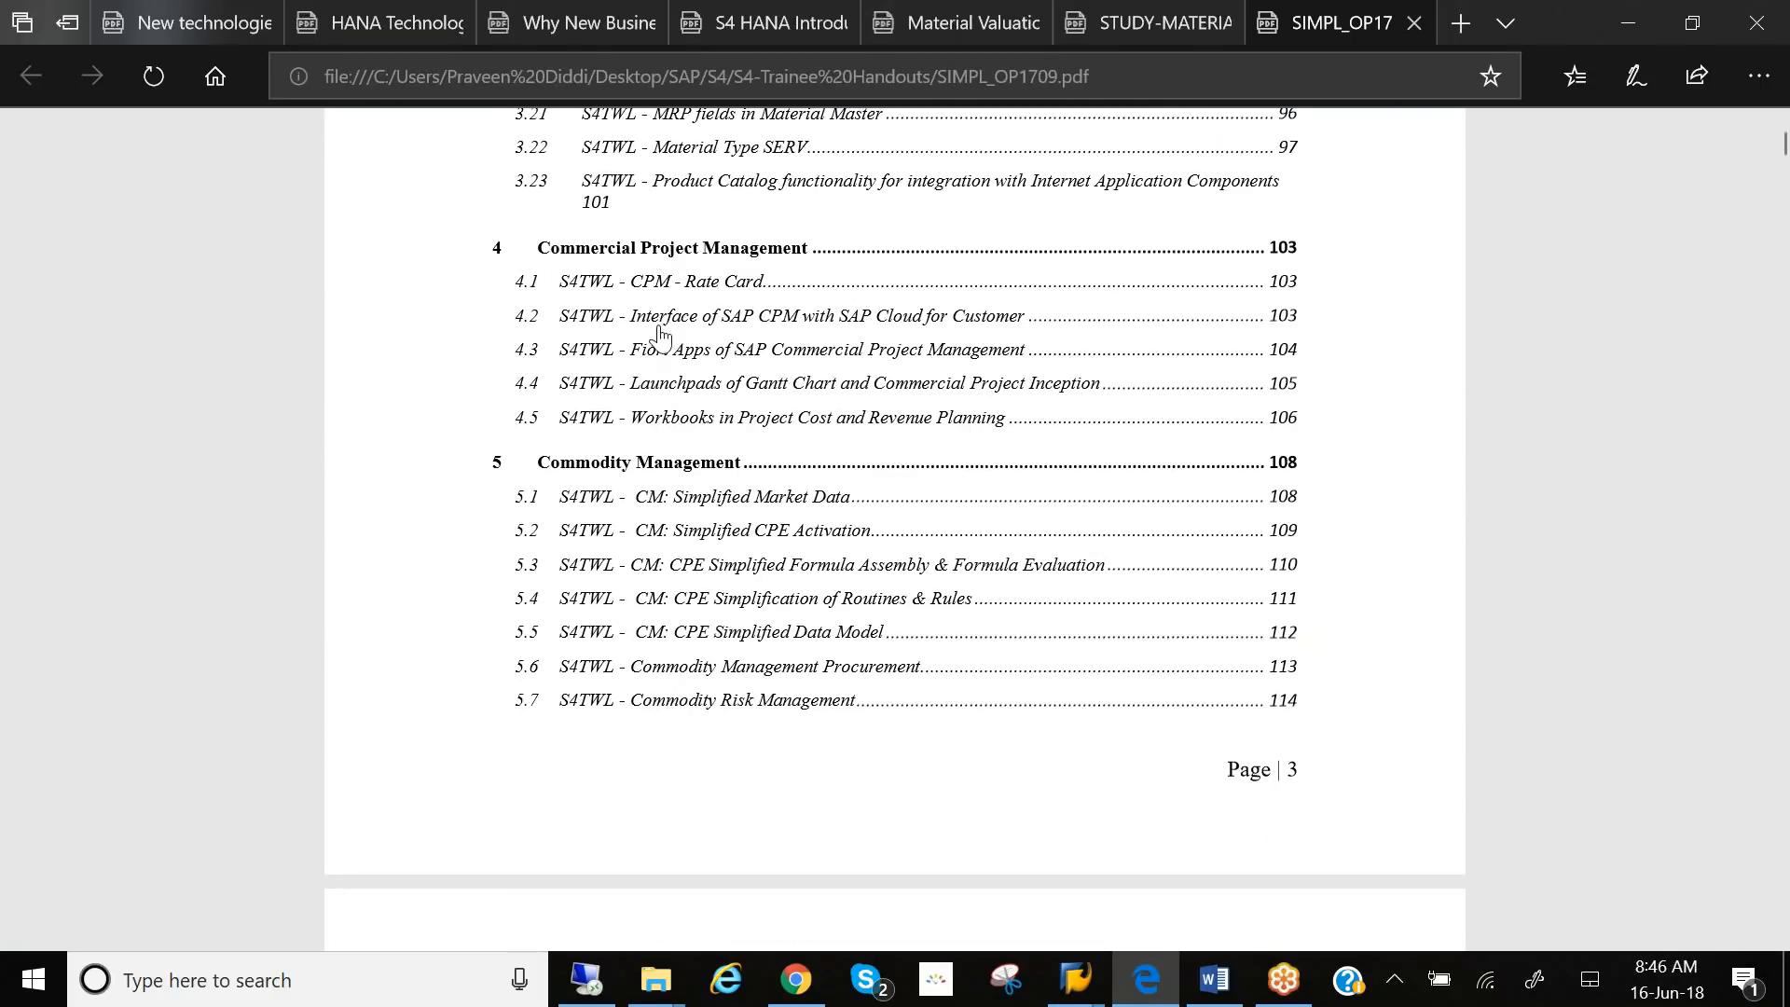
scroll(671, 473, down, 10)
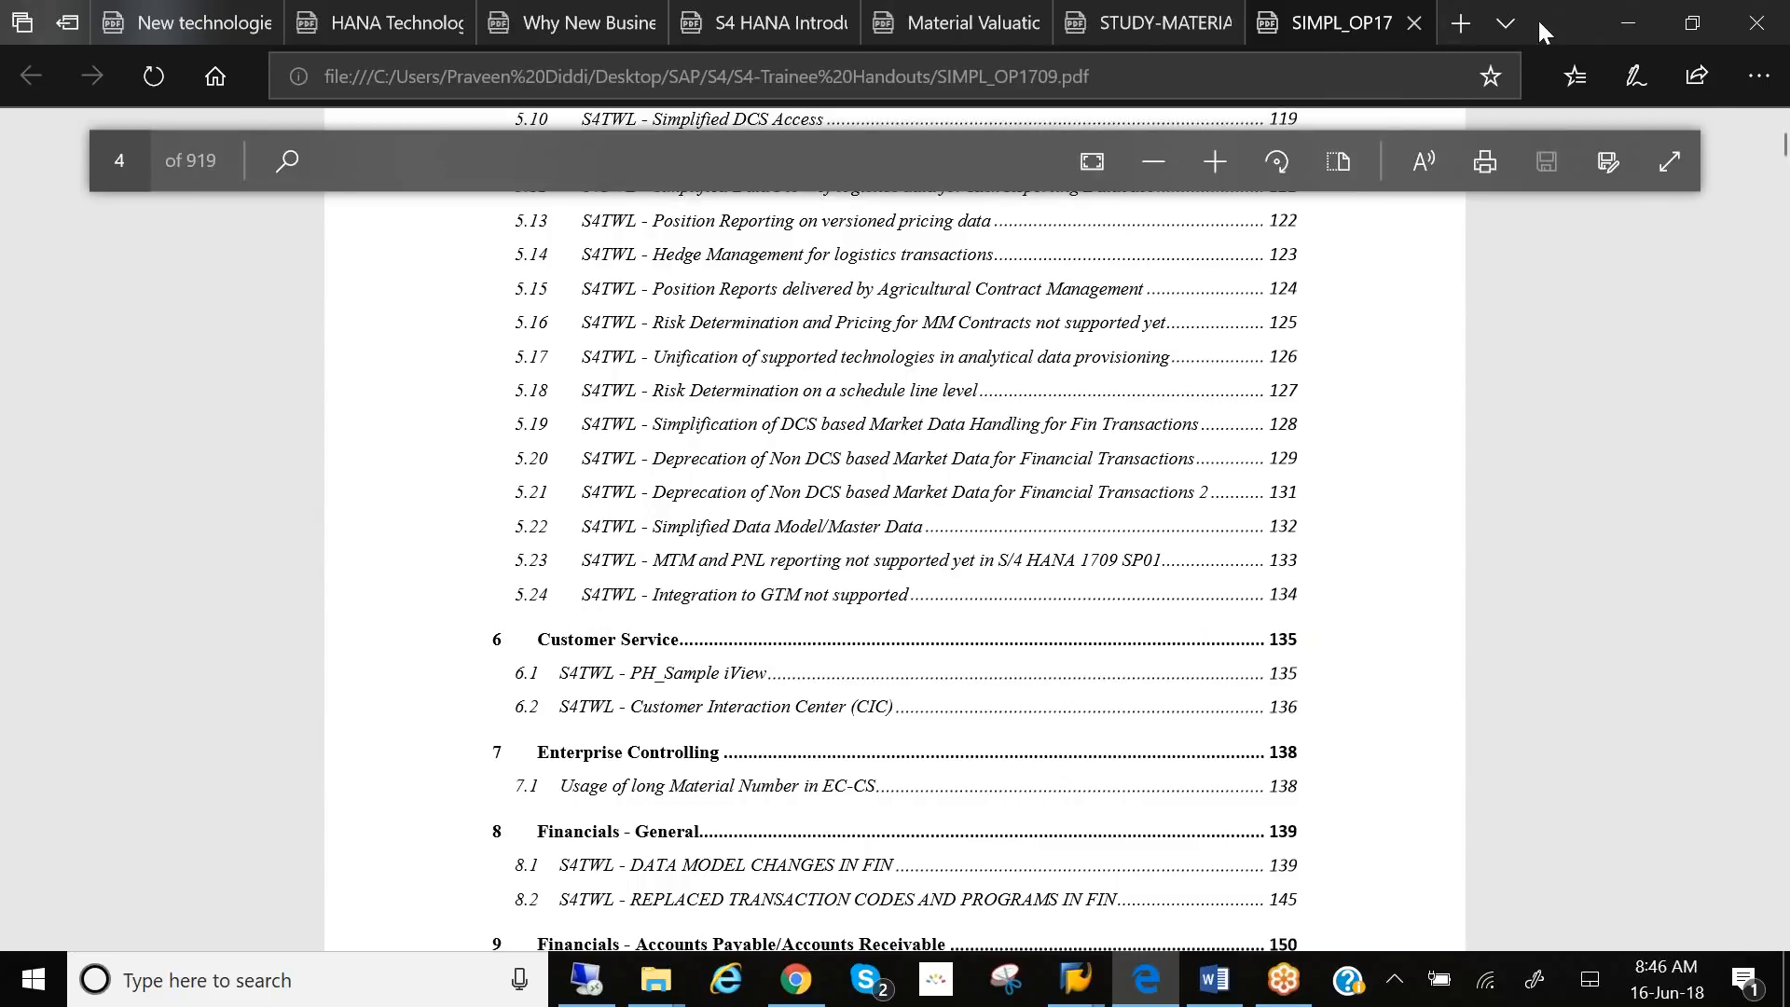
click(1586, 11)
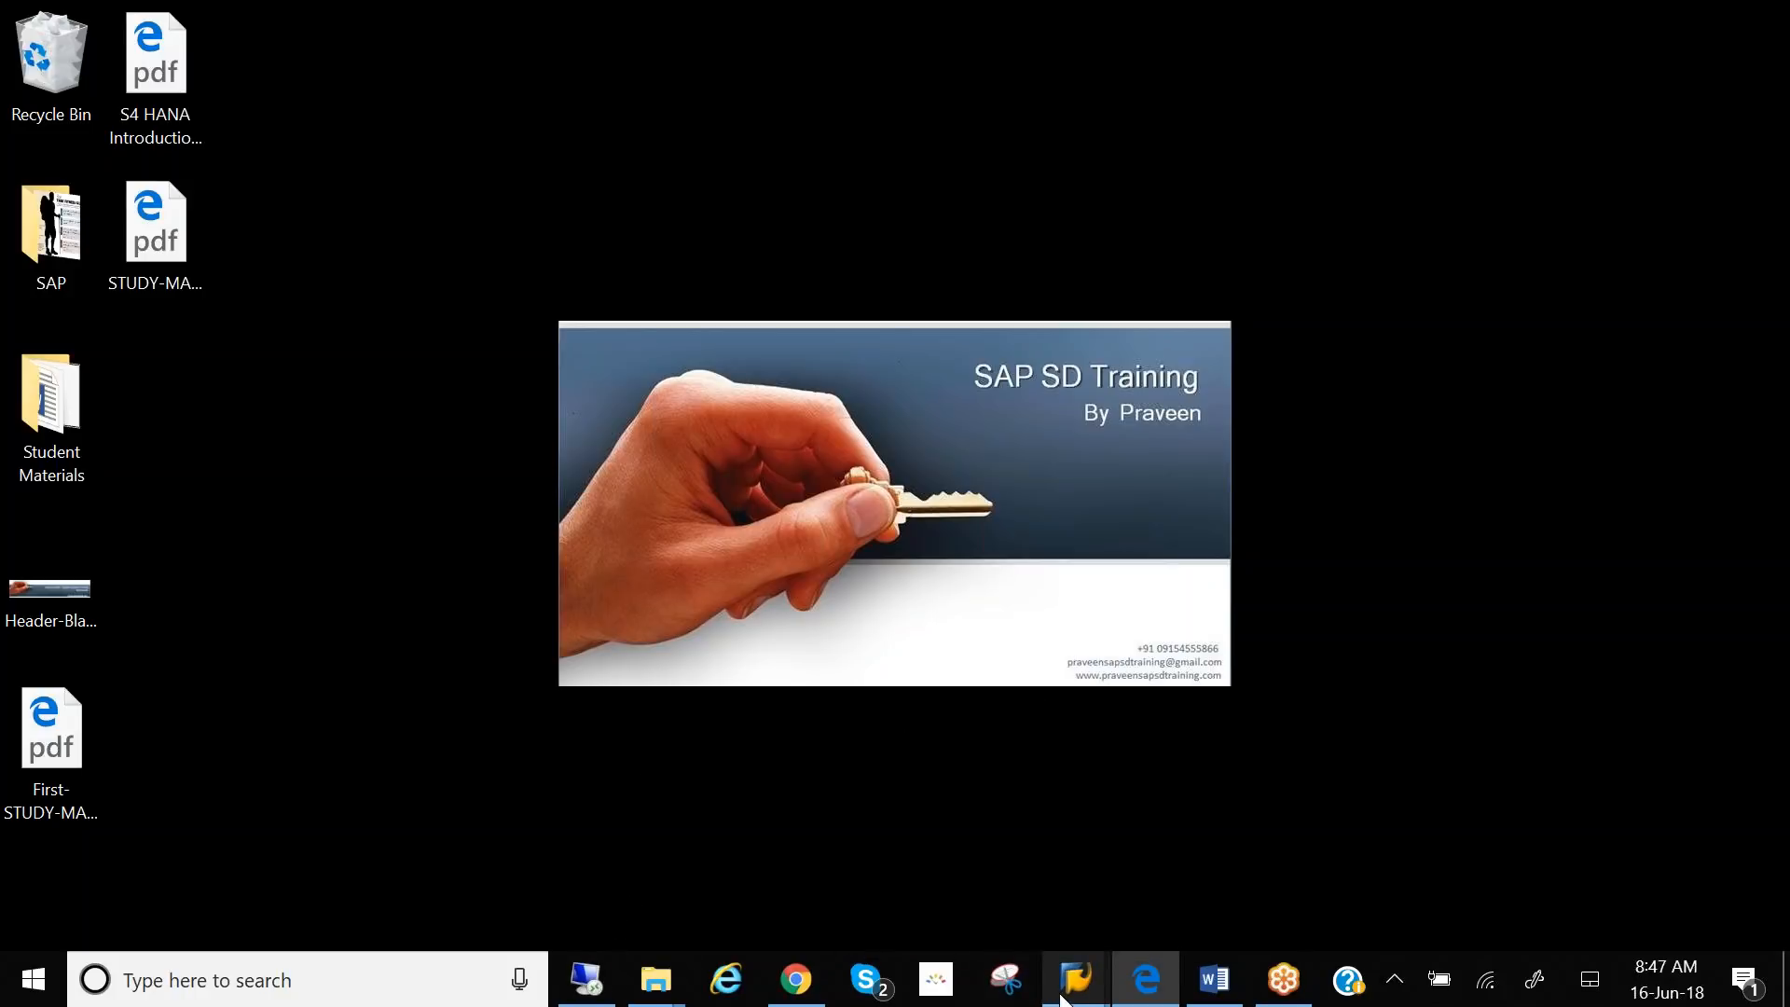
- Switch to the S/4HANA remote session, start transaction MD01 and place the cursor in the Plant field
click(586, 979)
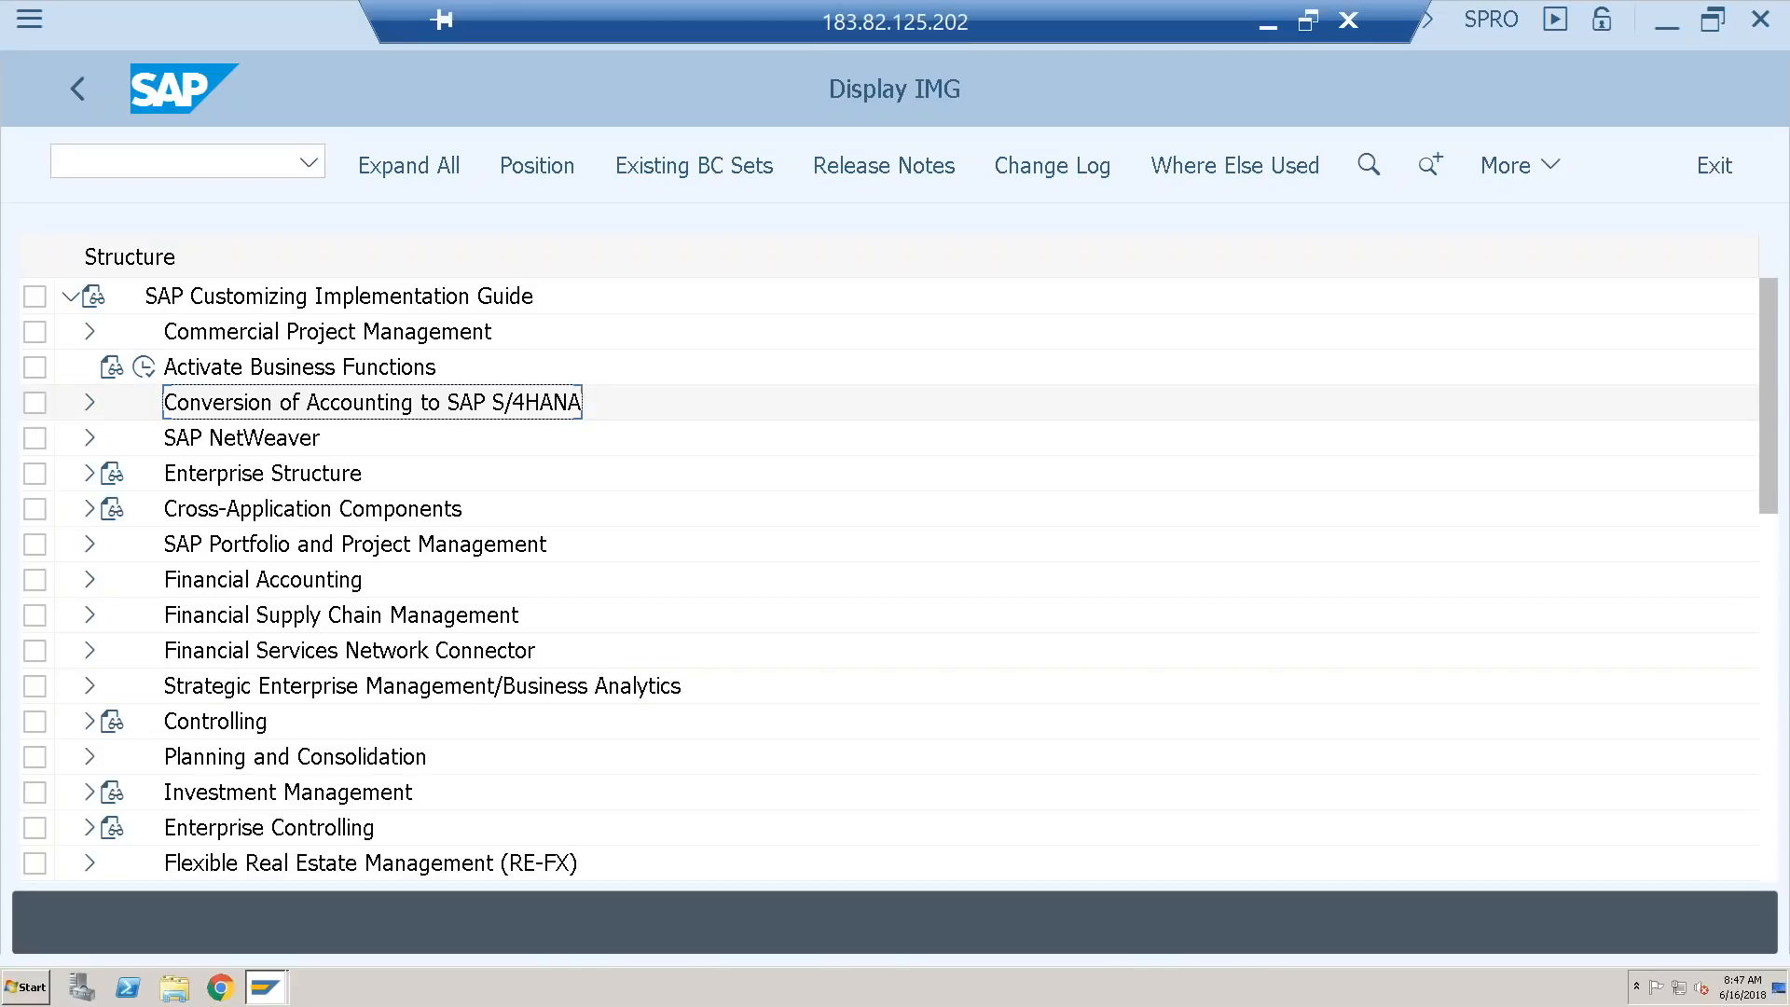
click(153, 157)
text(/nmd01)
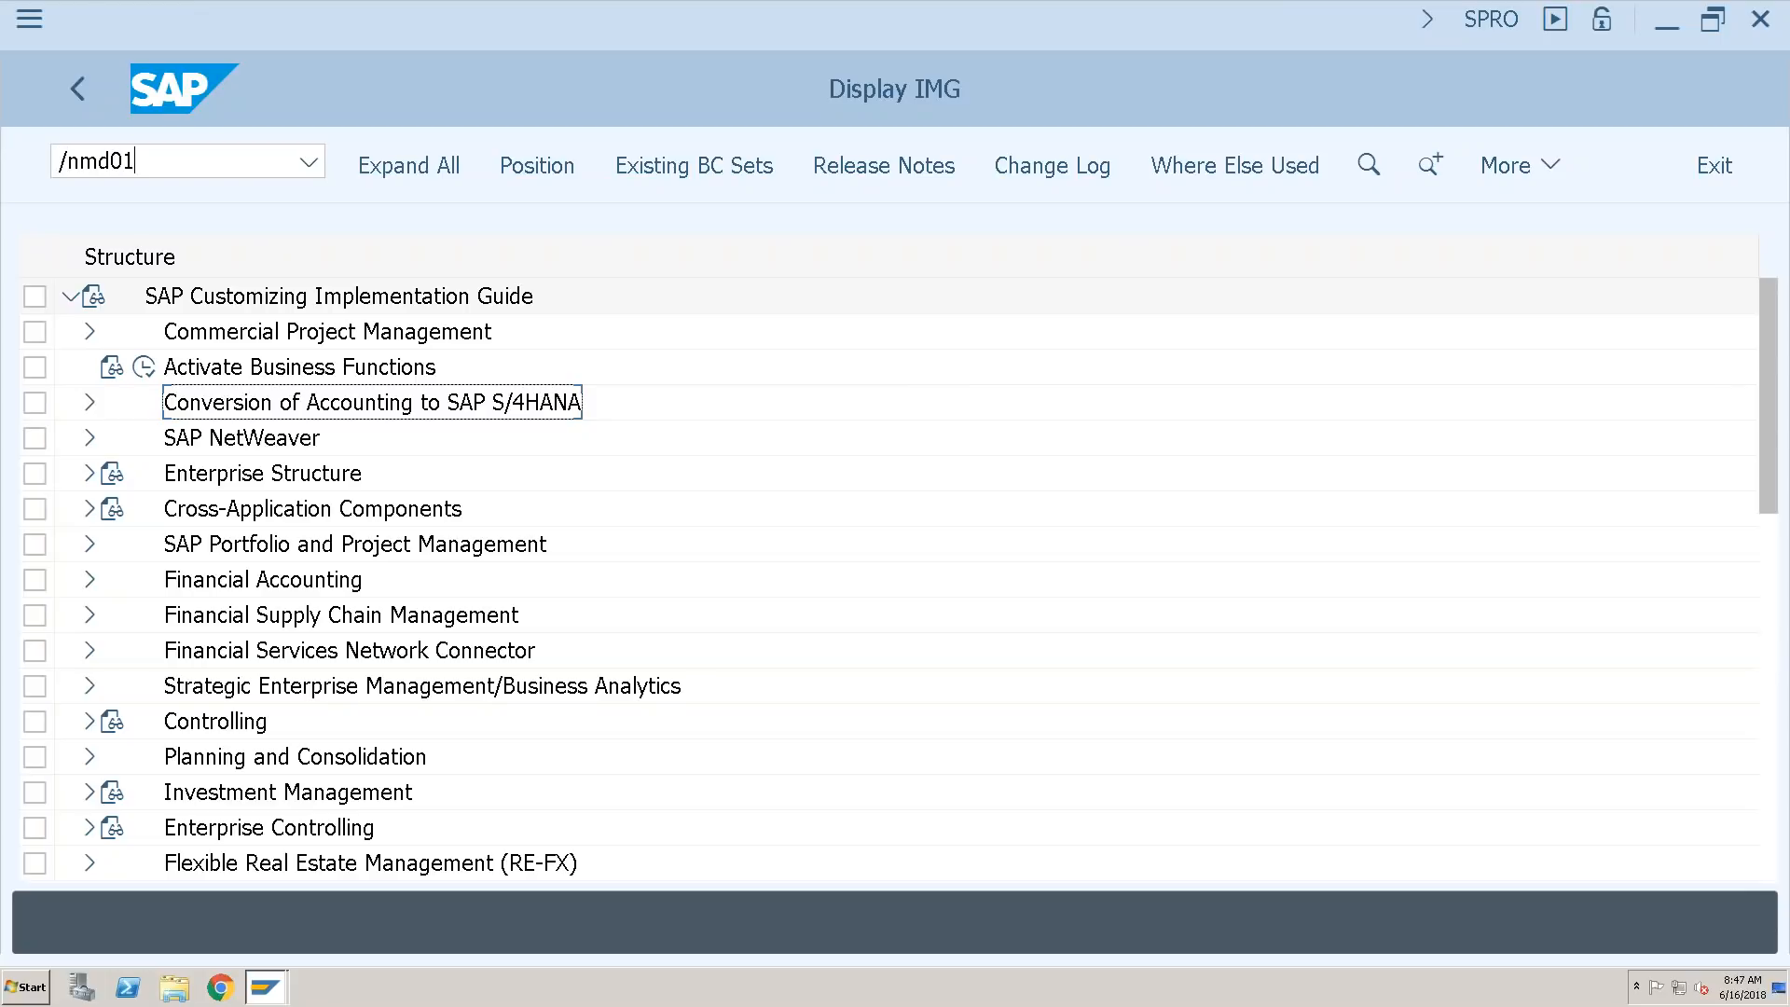
key(Return)
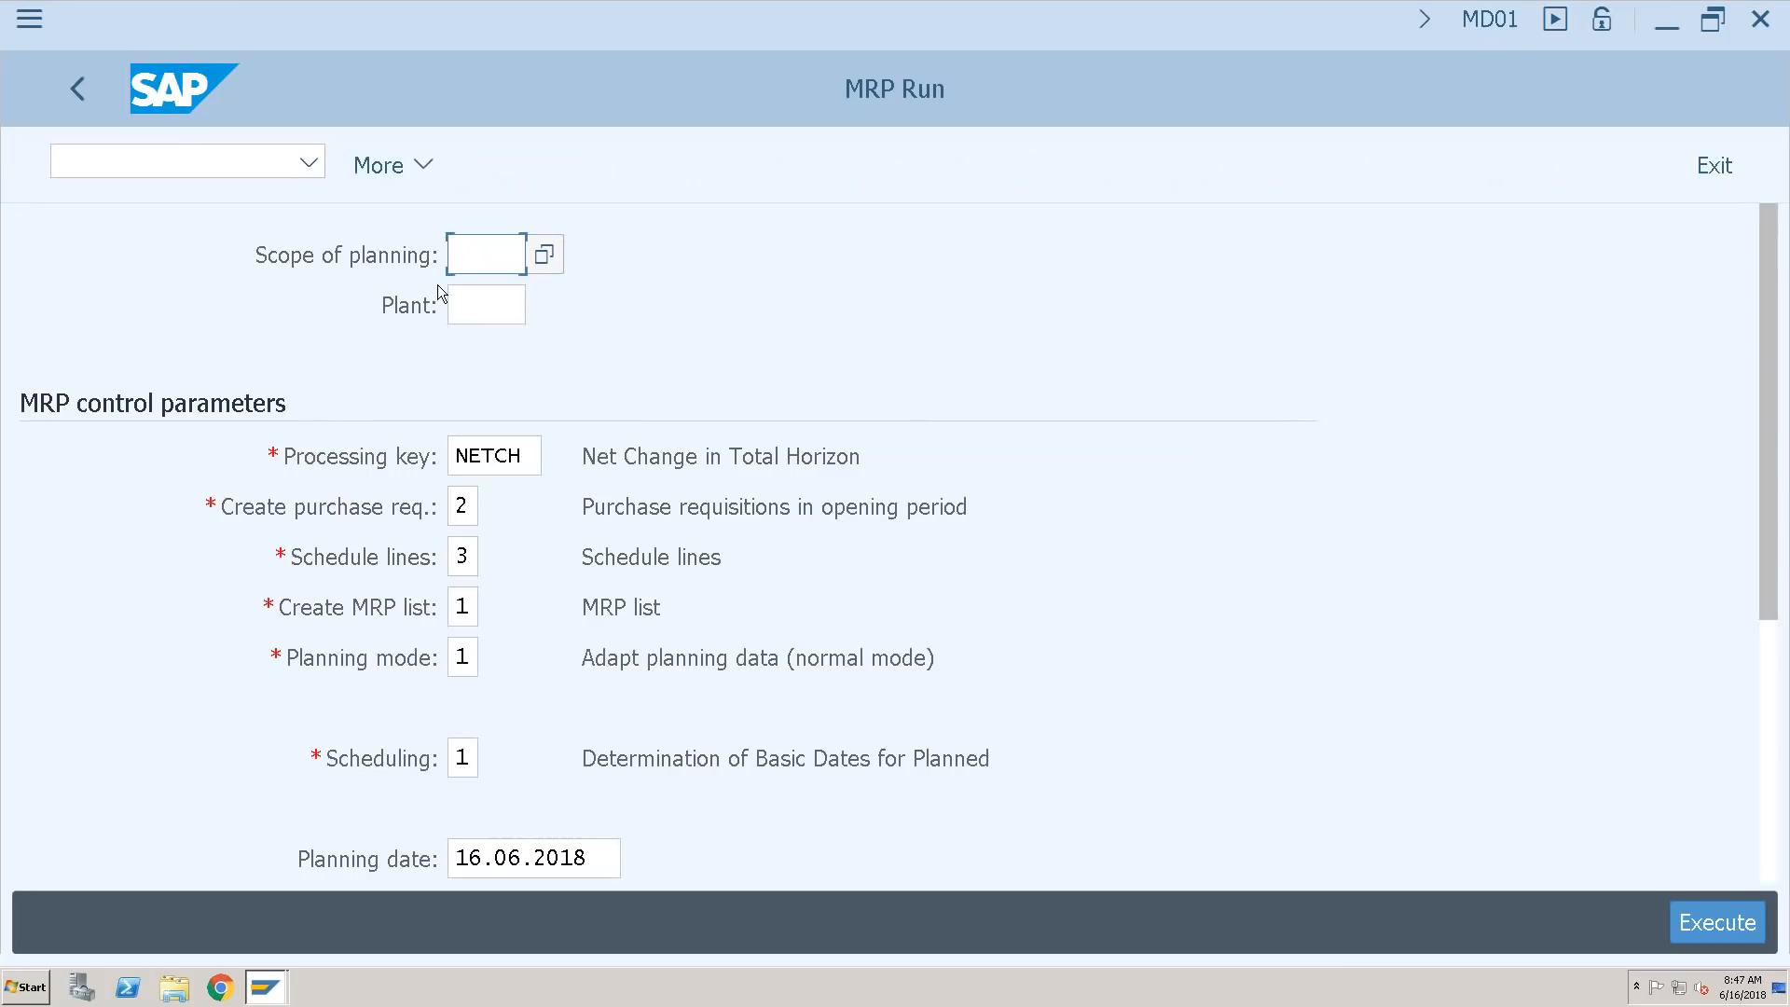
click(504, 315)
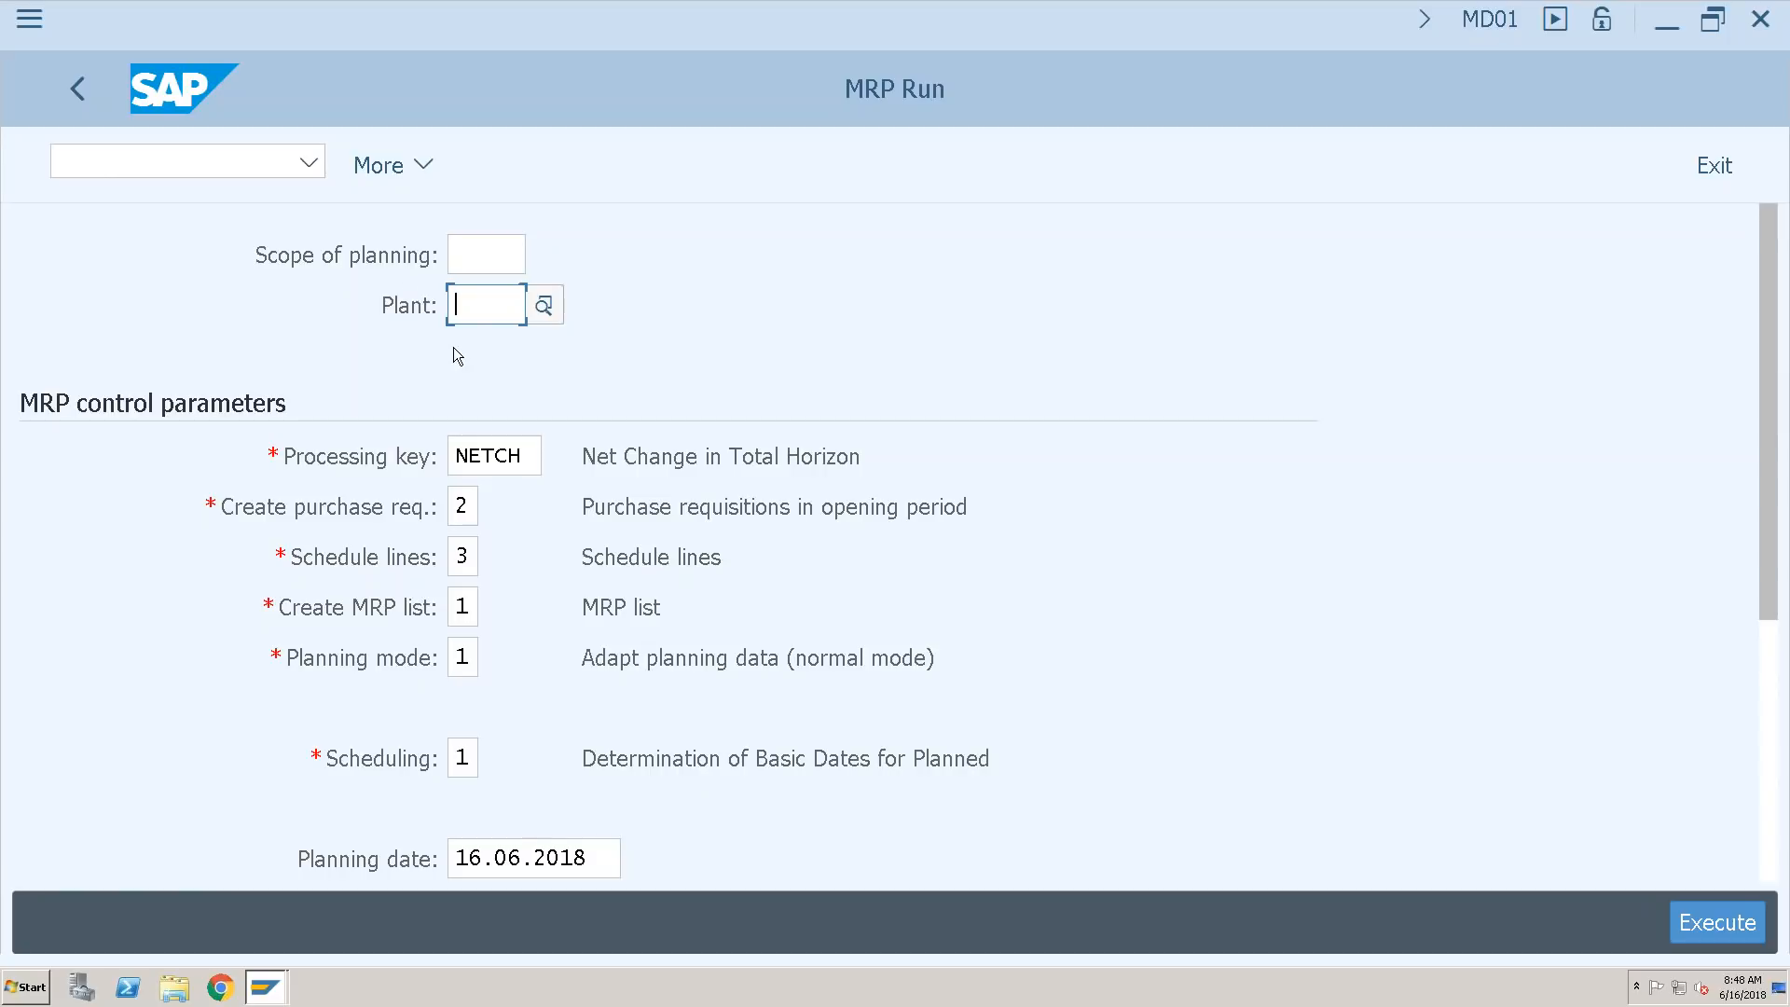
- Start transaction MD02 and point out its Material and Plant fields
click(146, 164)
text(/nm)
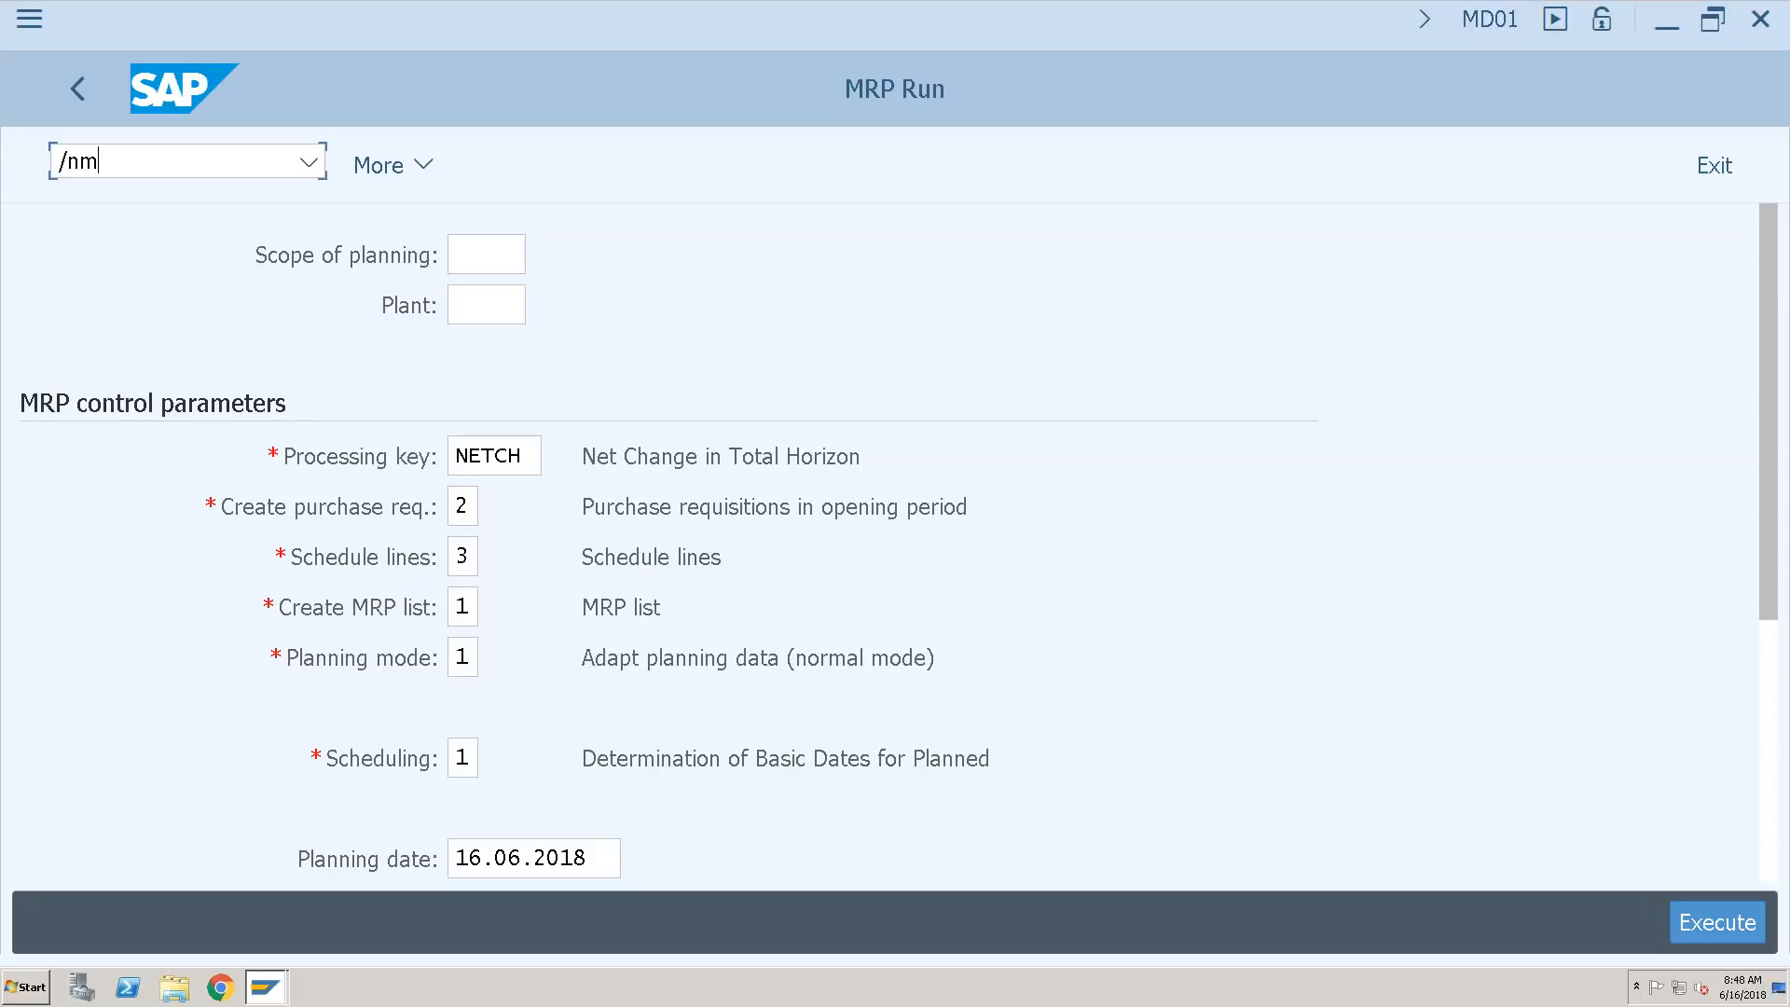
text(d02)
key(Return)
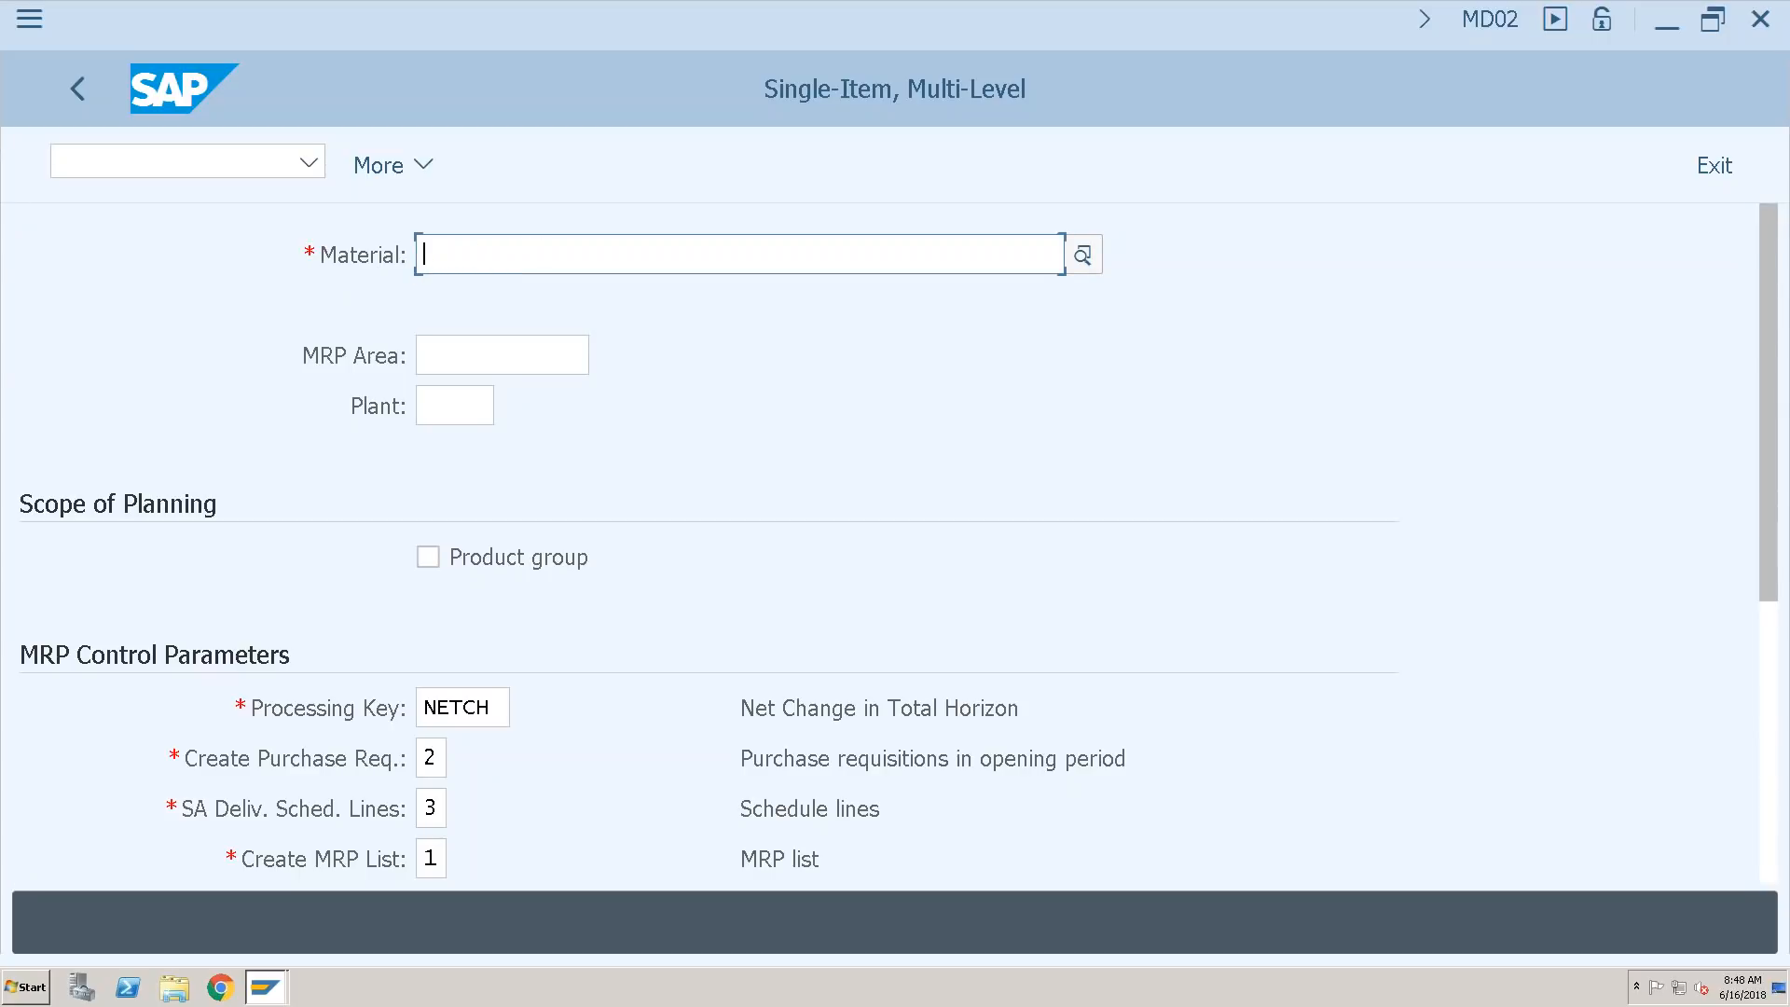
click(485, 409)
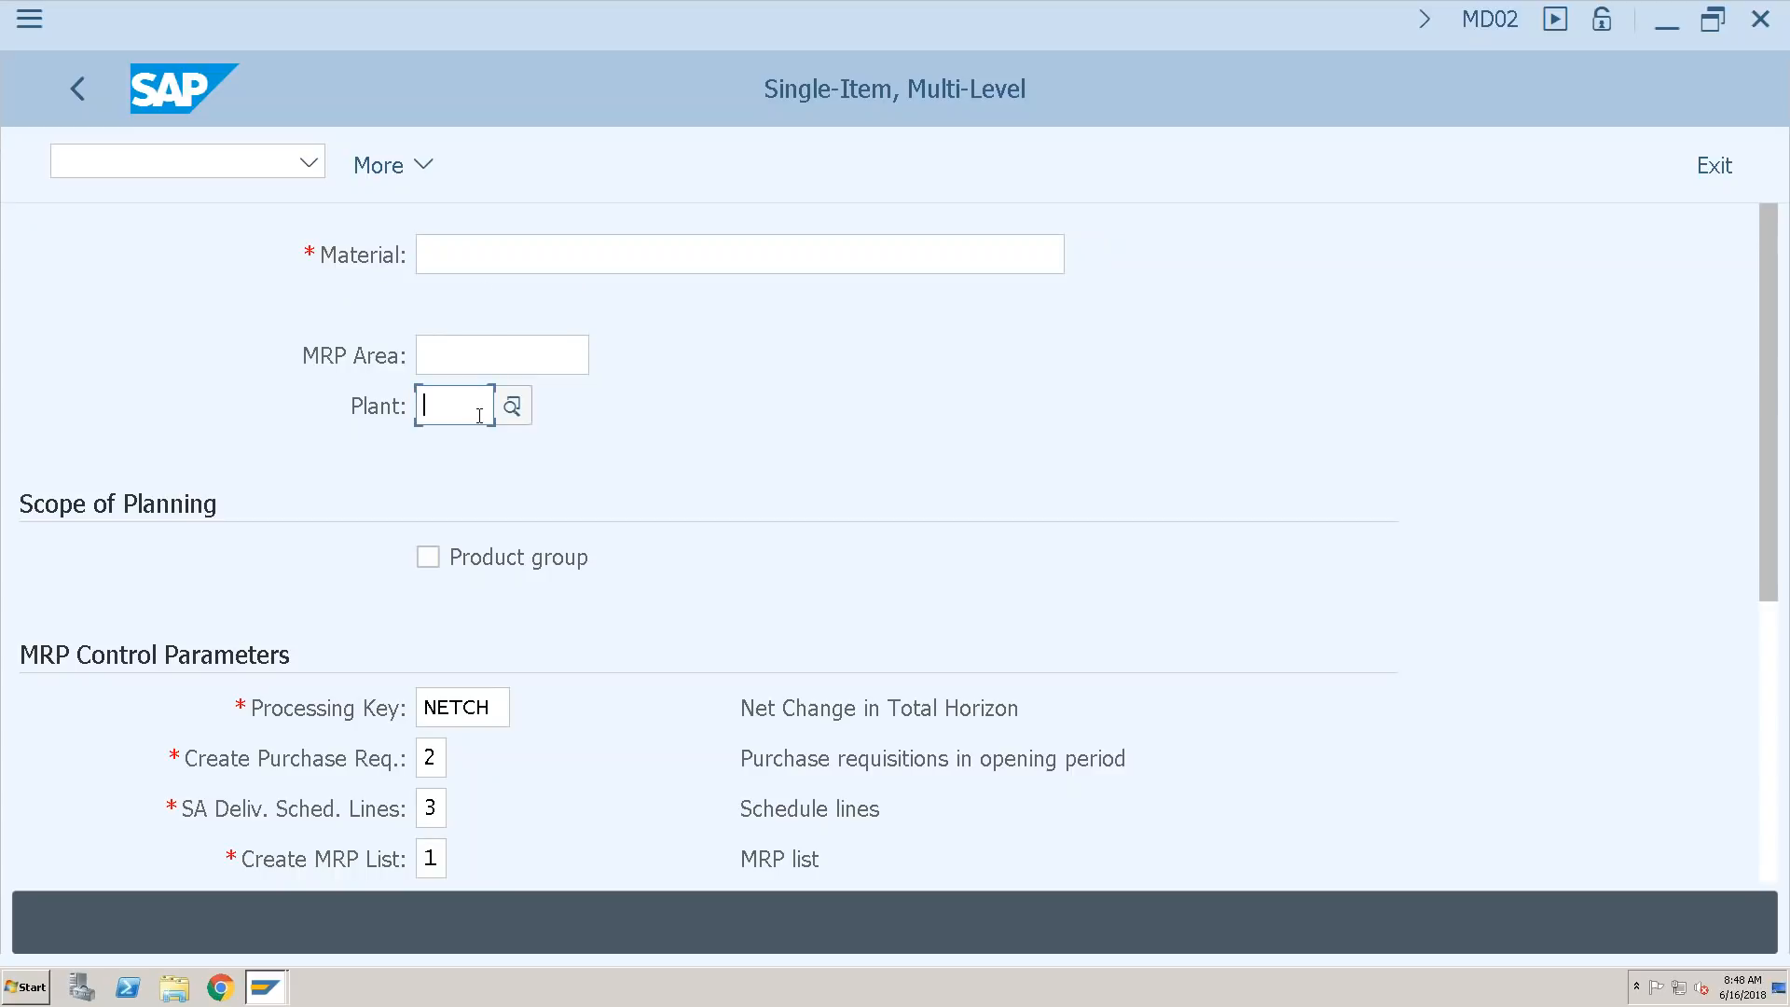
click(485, 256)
click(468, 406)
- Start transaction MD03 and look through its Plant field, MRP control parameters and process control parameters
click(158, 168)
text(/nmd03)
key(Return)
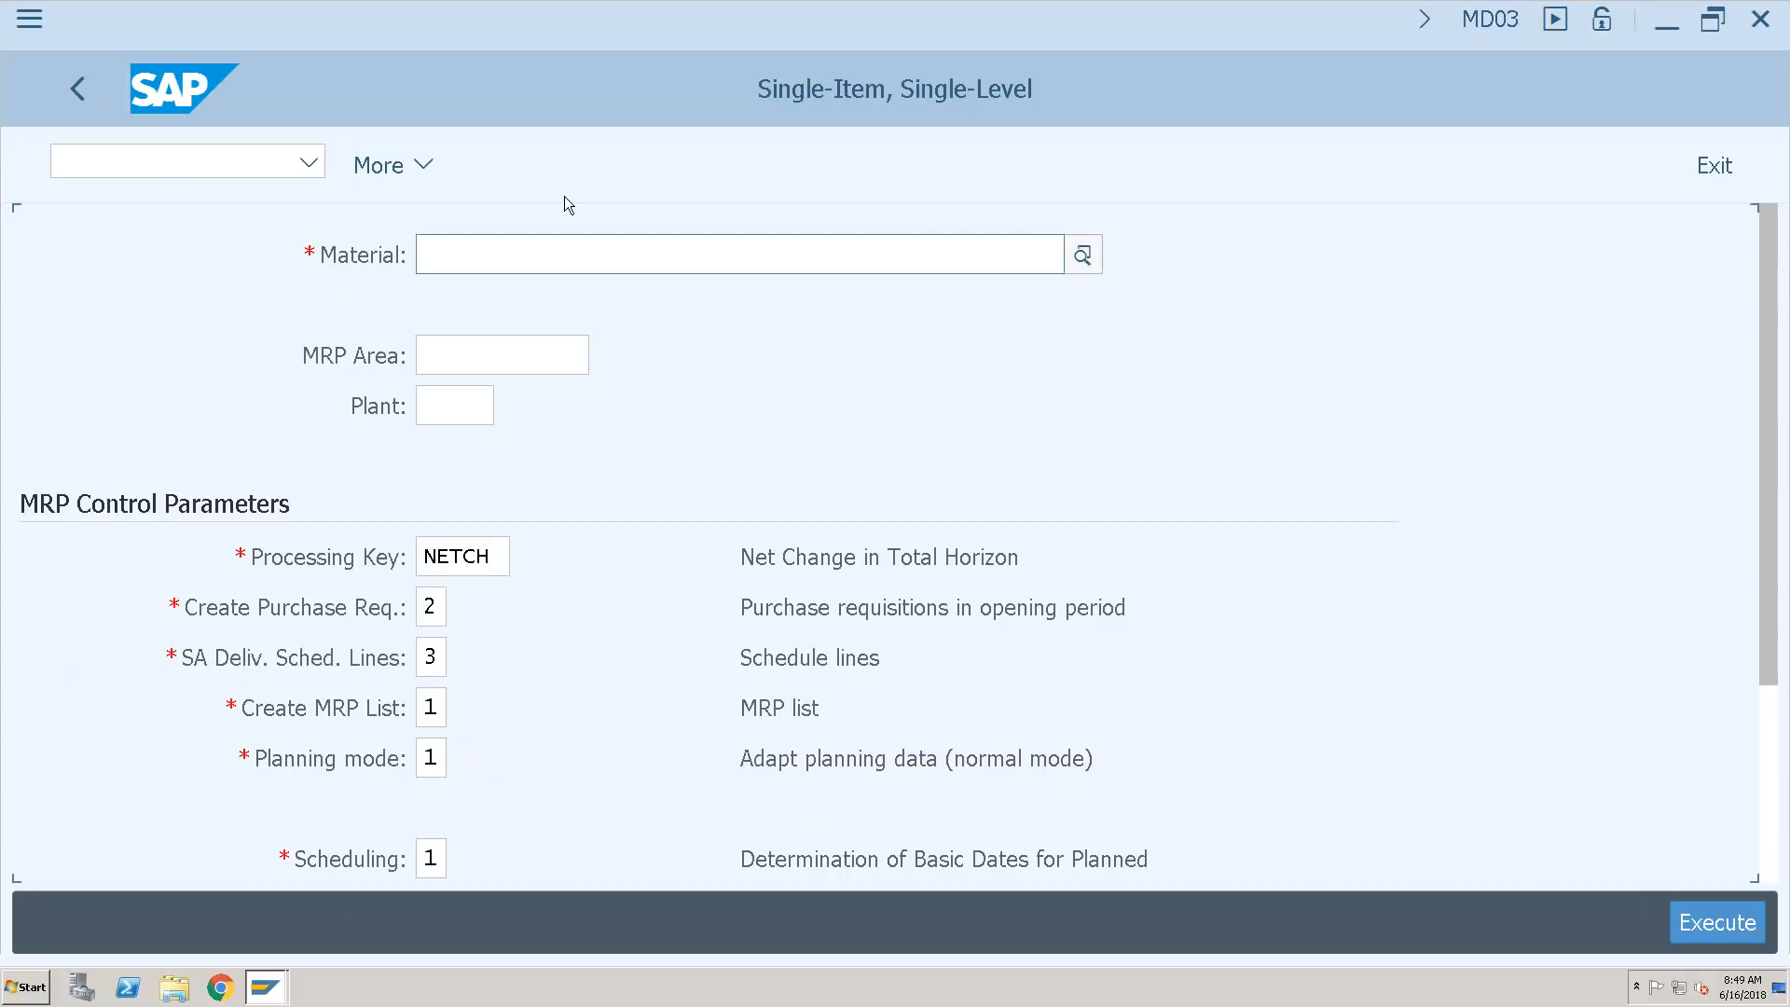
click(472, 412)
click(741, 403)
scroll(741, 403, down, 3)
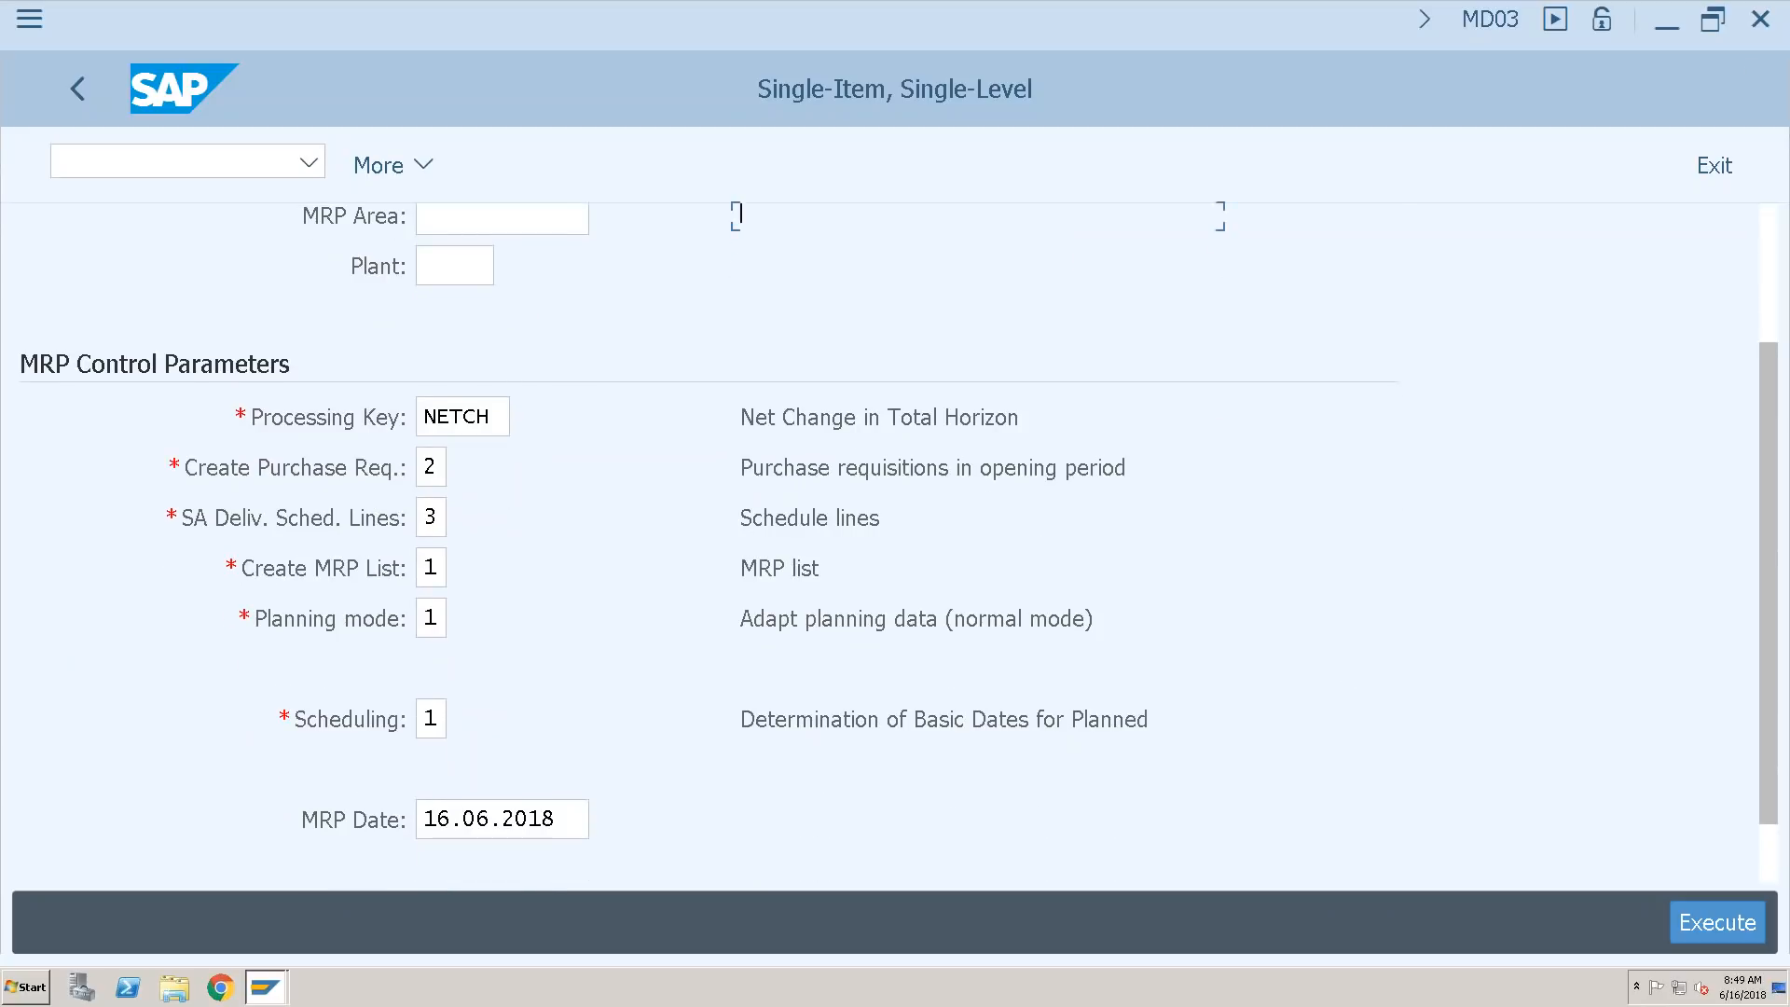
scroll(895, 541, down, 3)
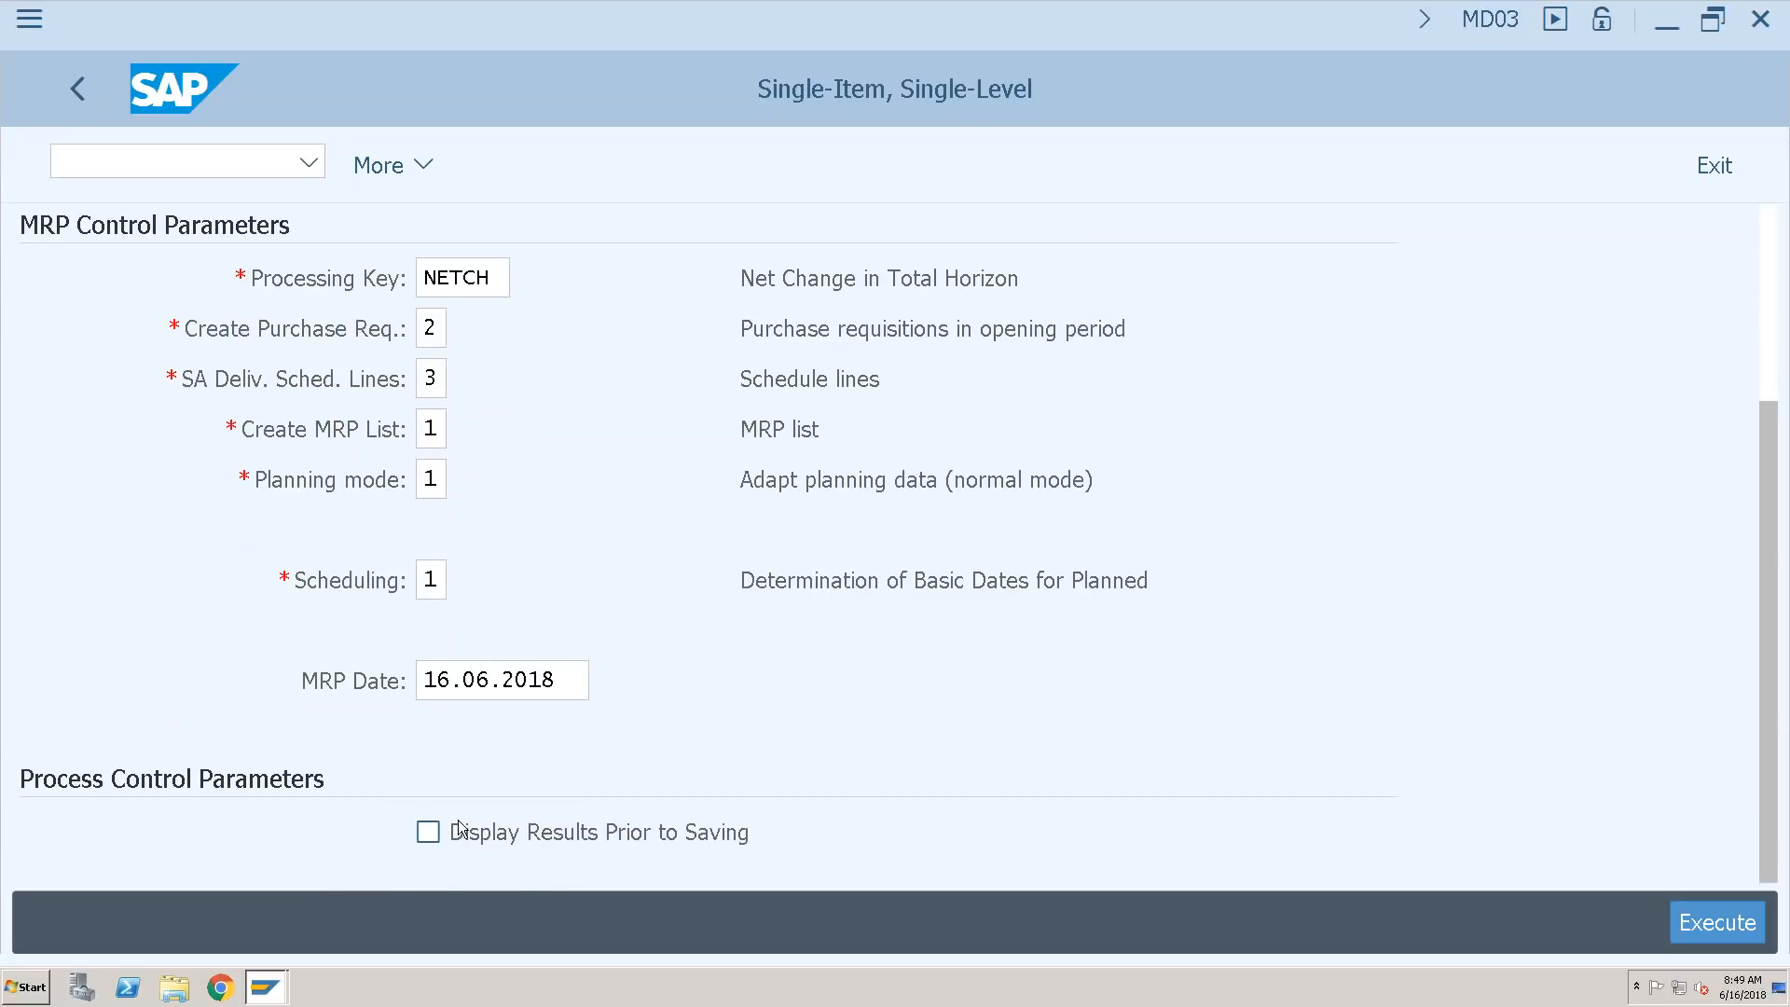
scroll(905, 731, up, 3)
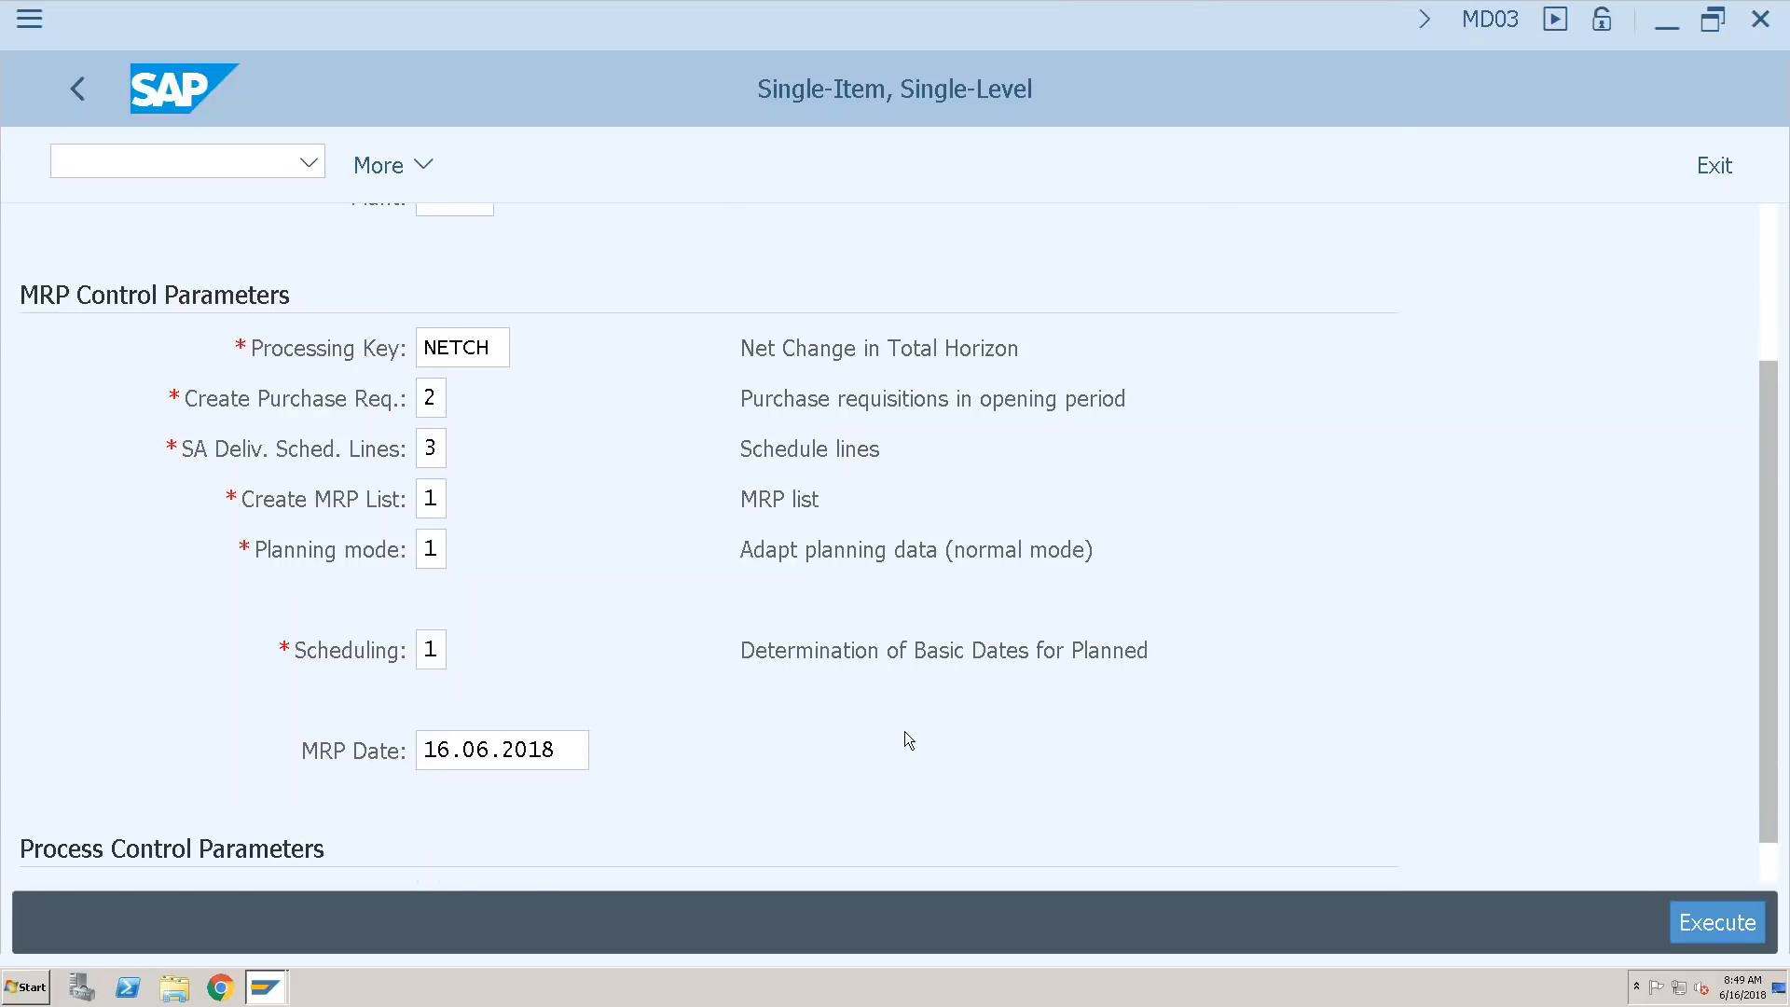
scroll(904, 731, up, 2)
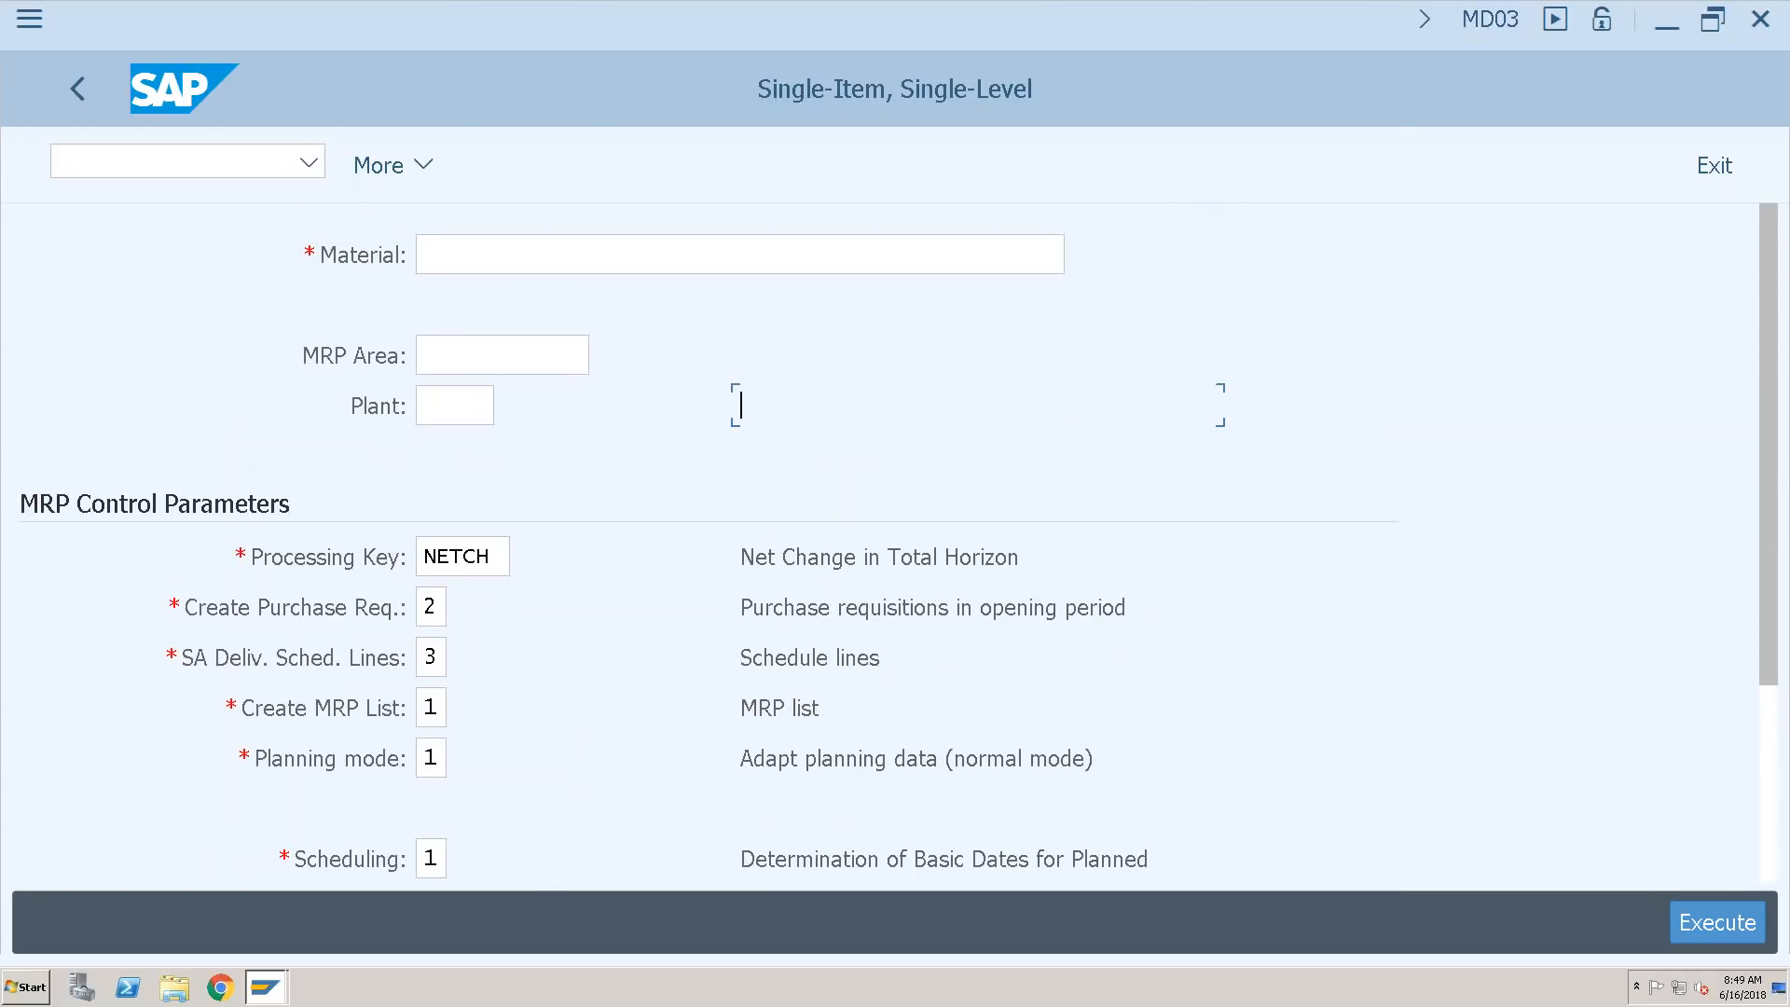
- Start transaction MD01N and go through the Plant, Material and Product group selection ranges of its planning scope
click(190, 165)
text(/nmd01n)
key(Return)
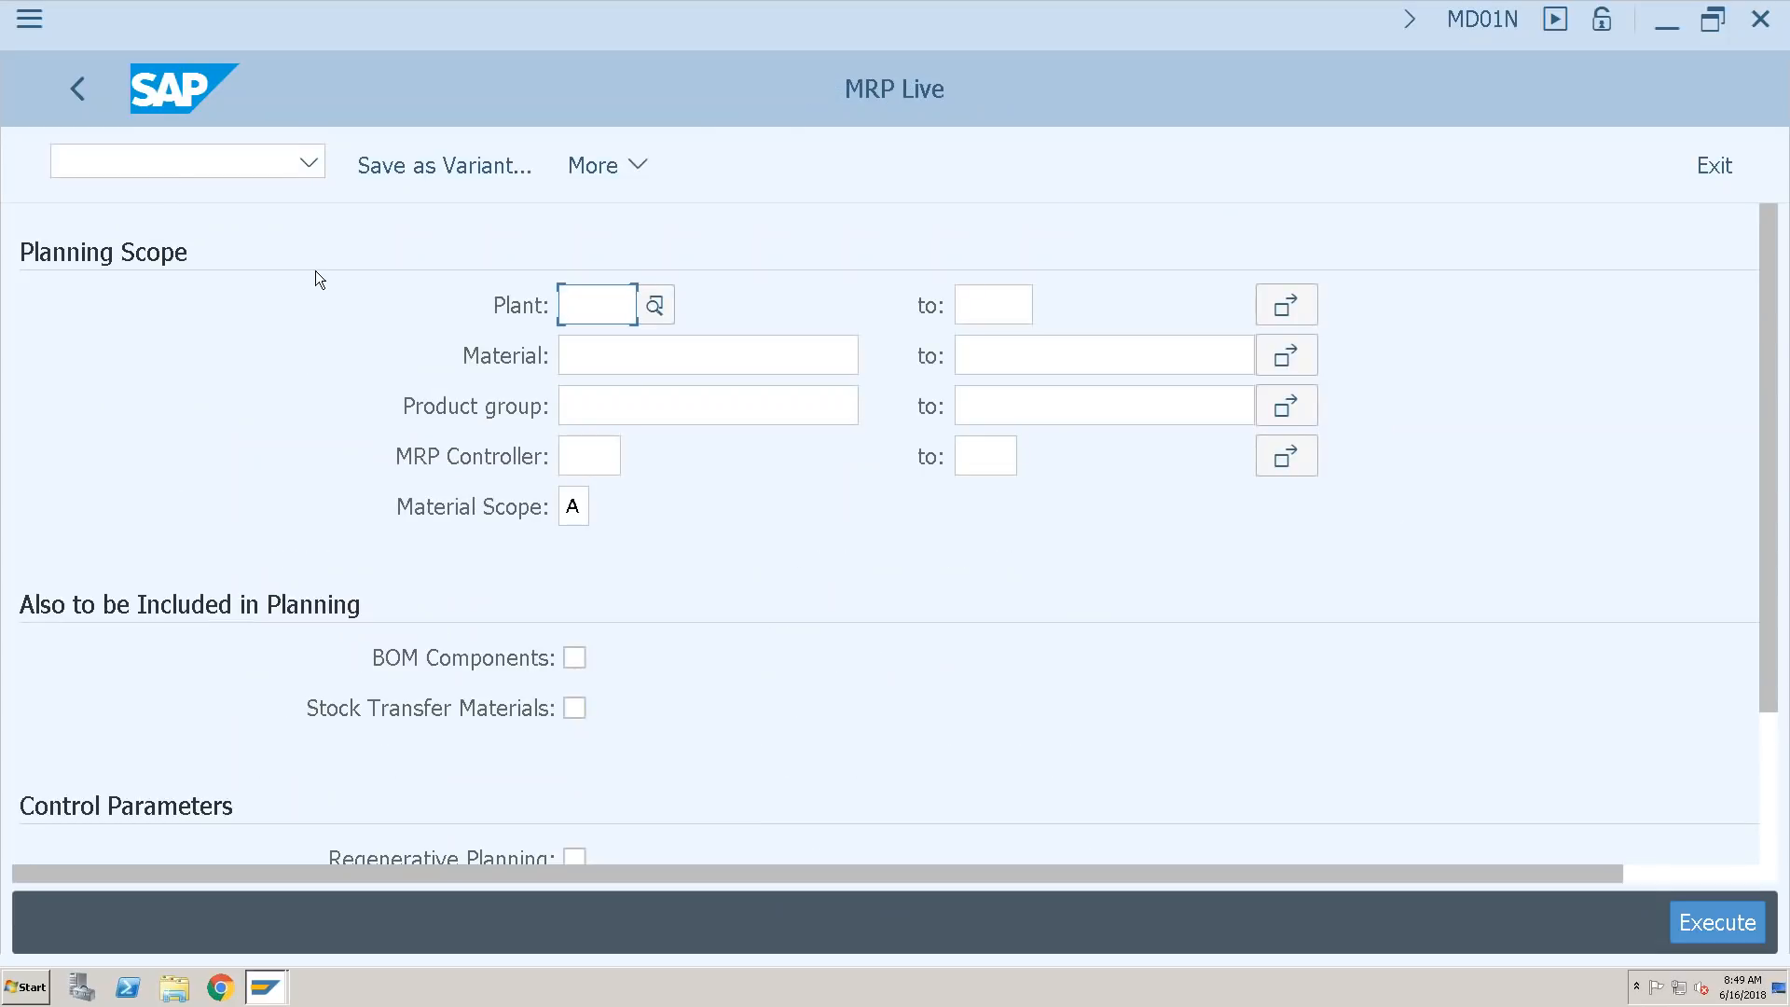
click(1015, 304)
click(708, 355)
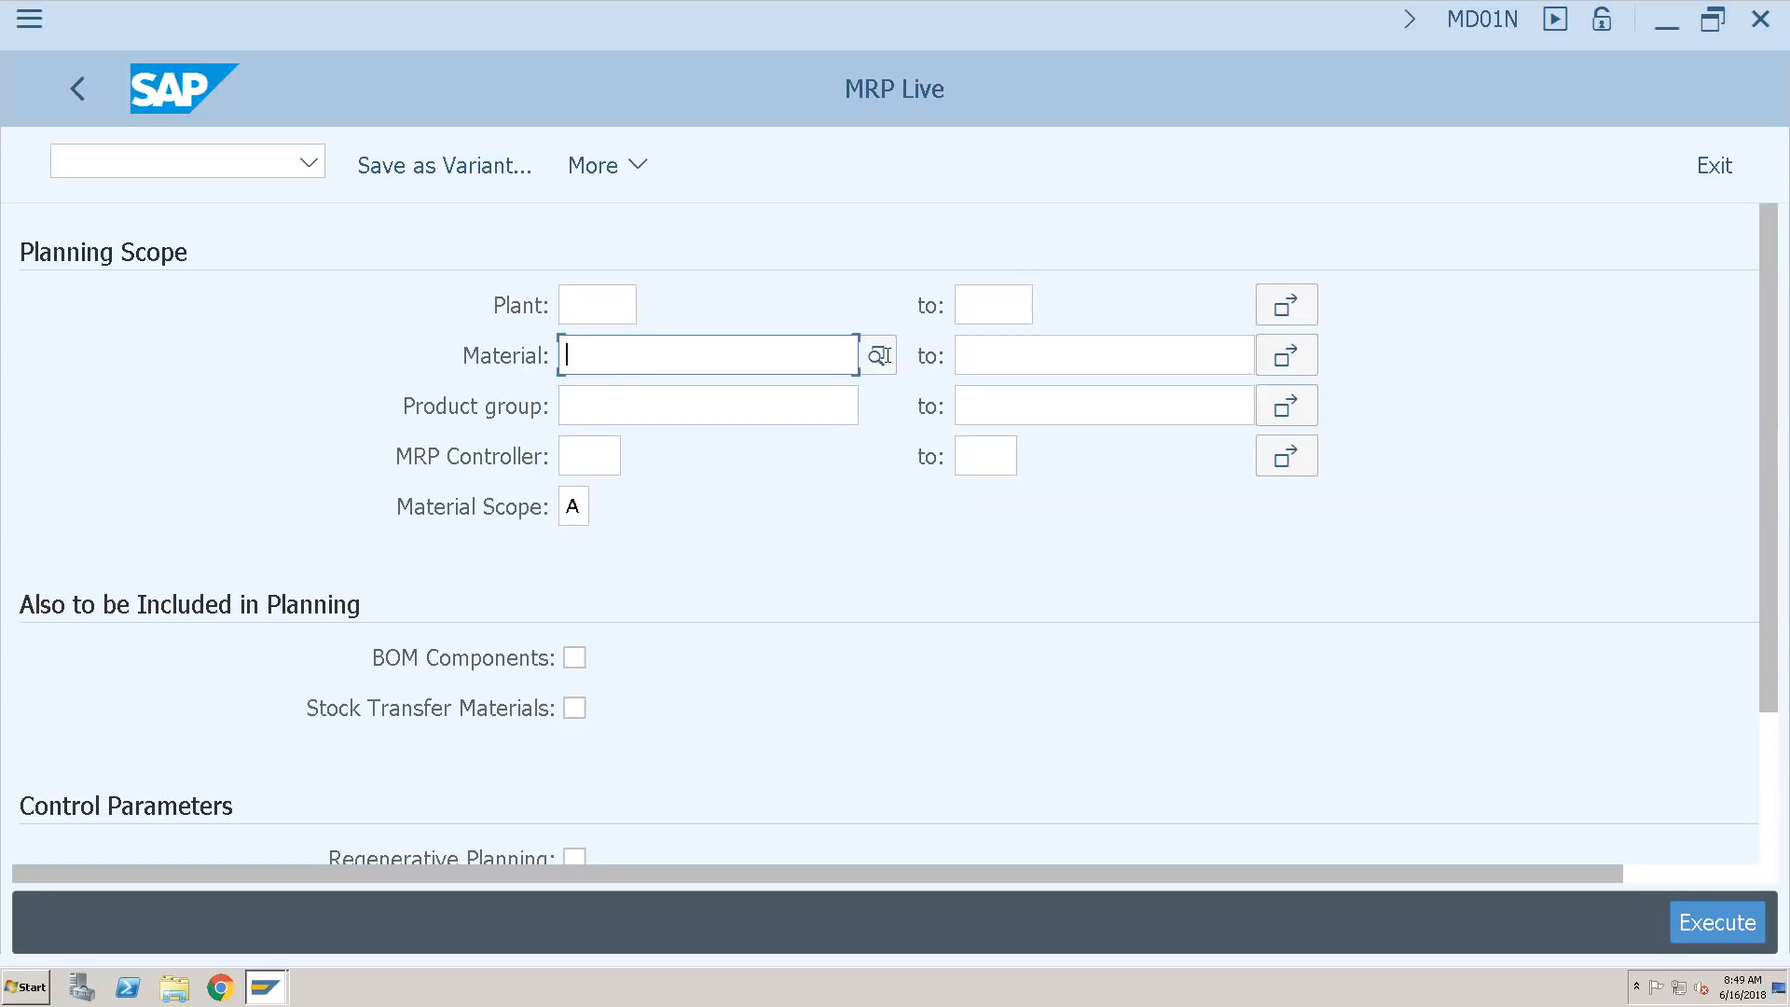
click(963, 356)
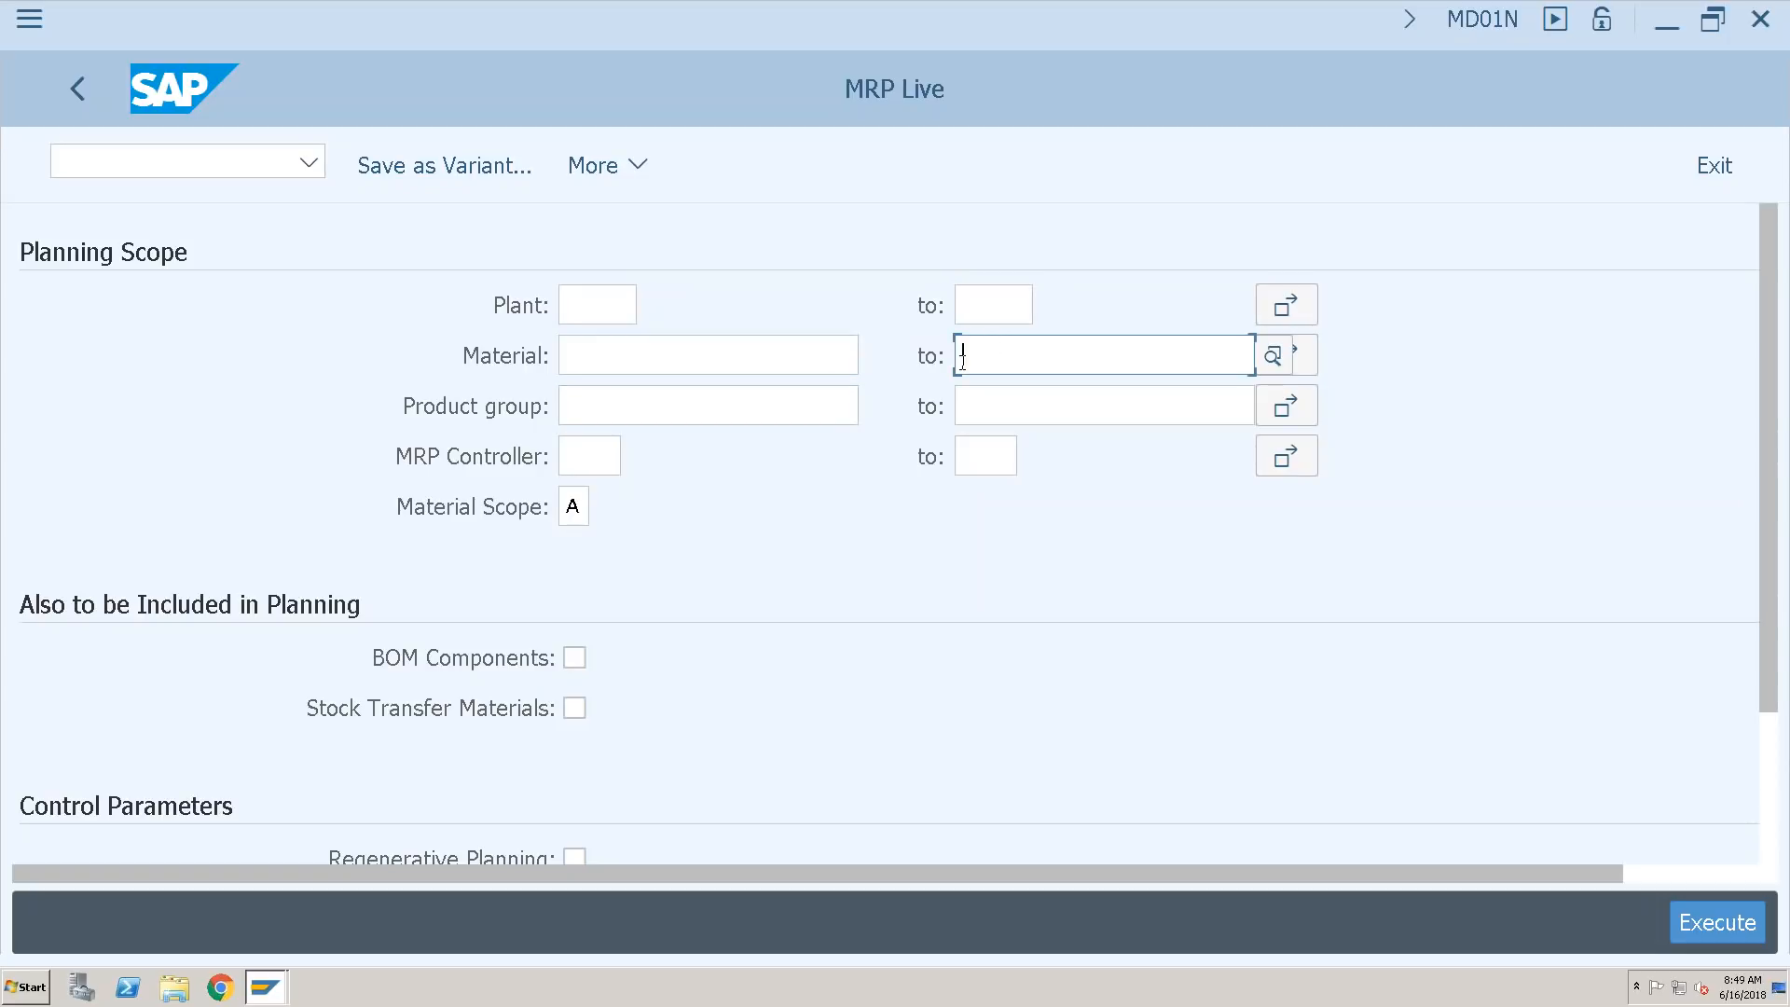
click(778, 347)
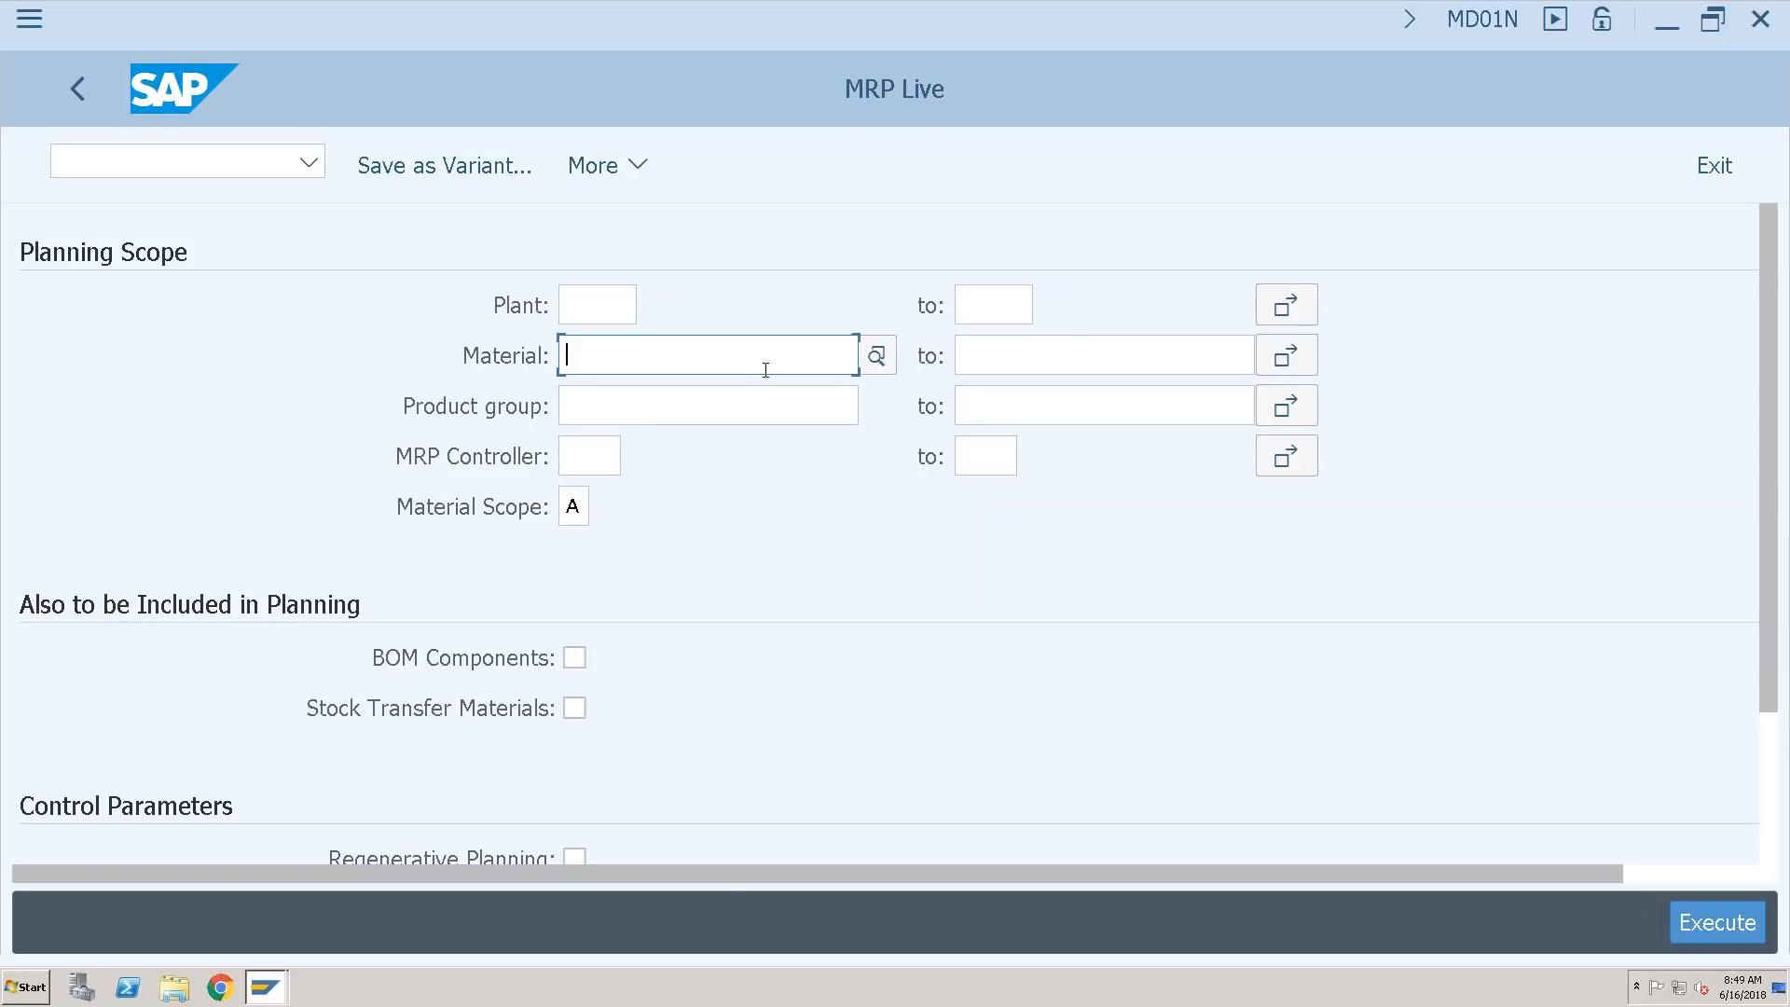
click(974, 352)
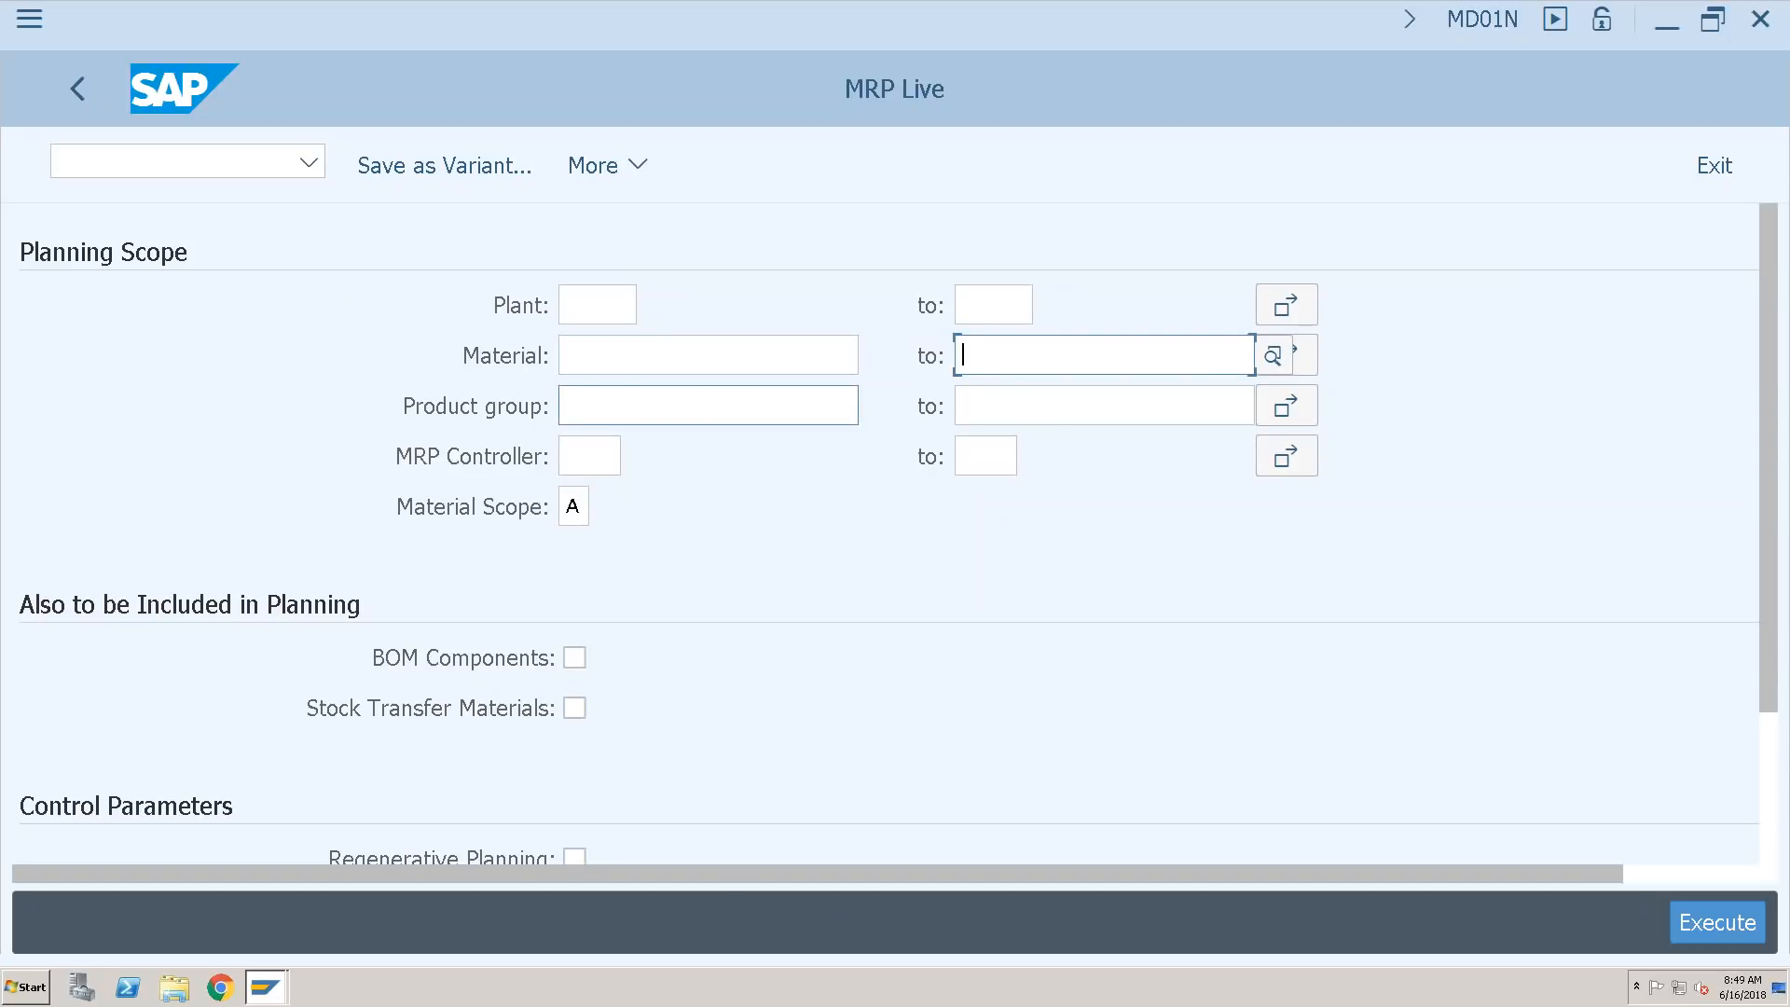
click(610, 403)
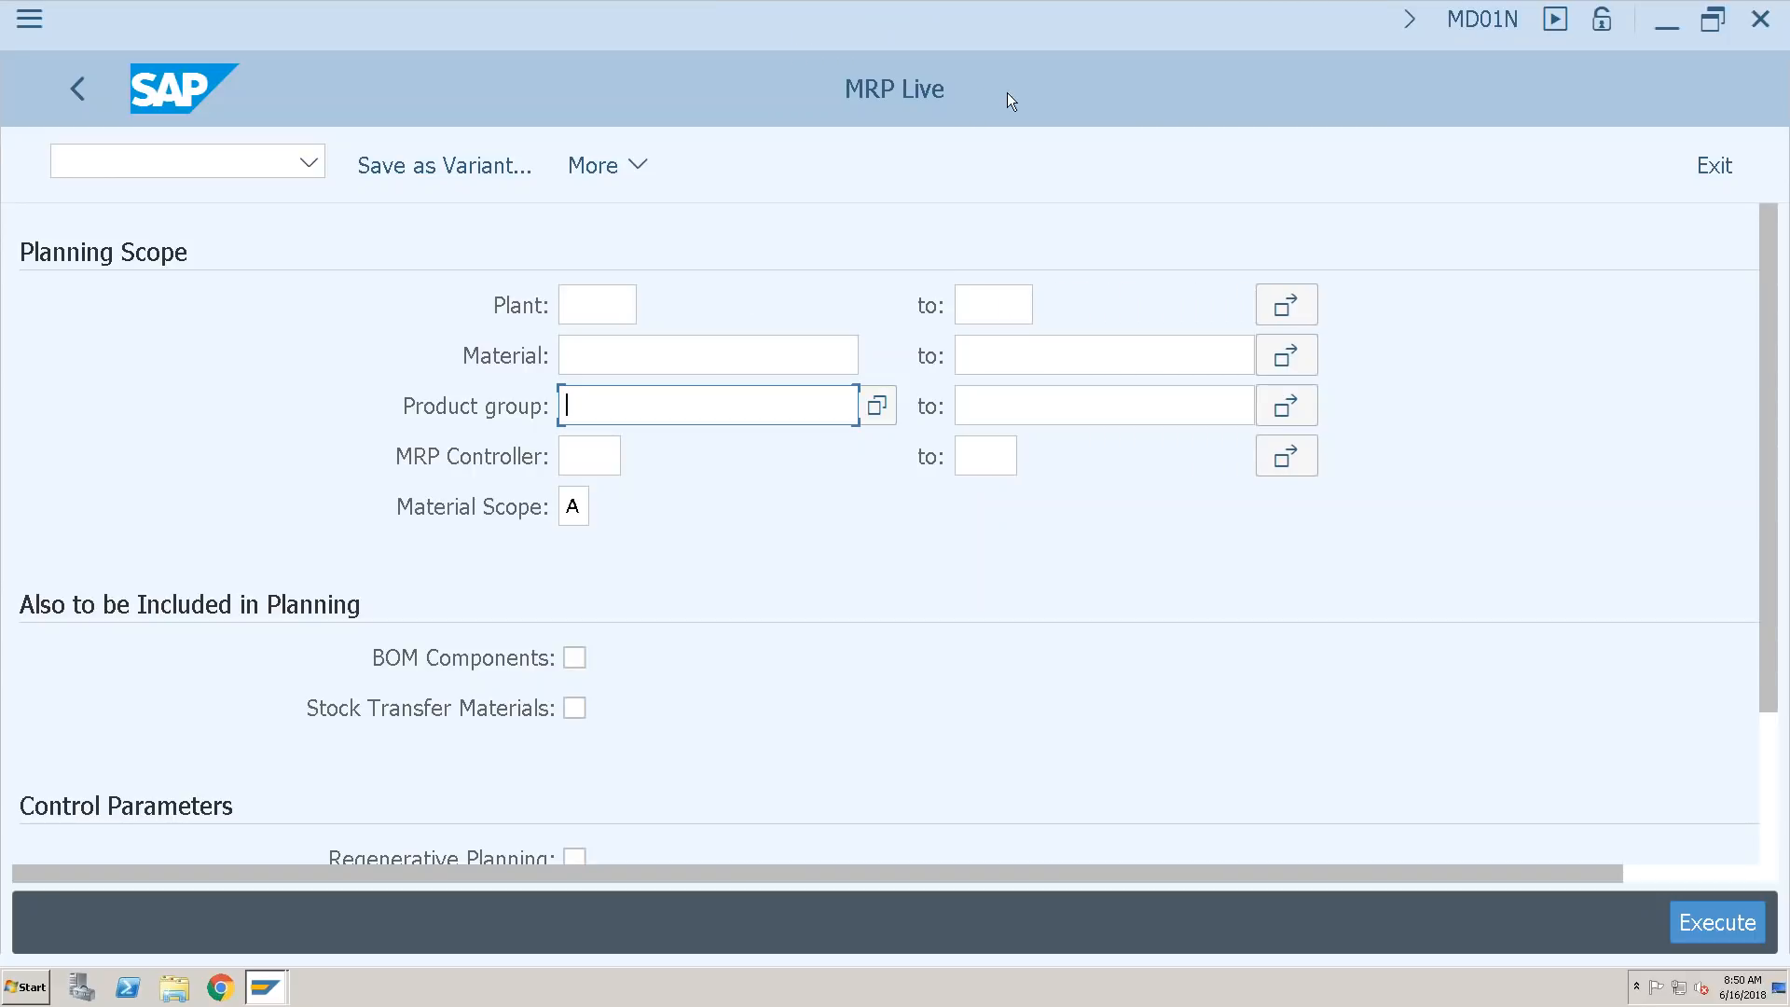
click(1012, 143)
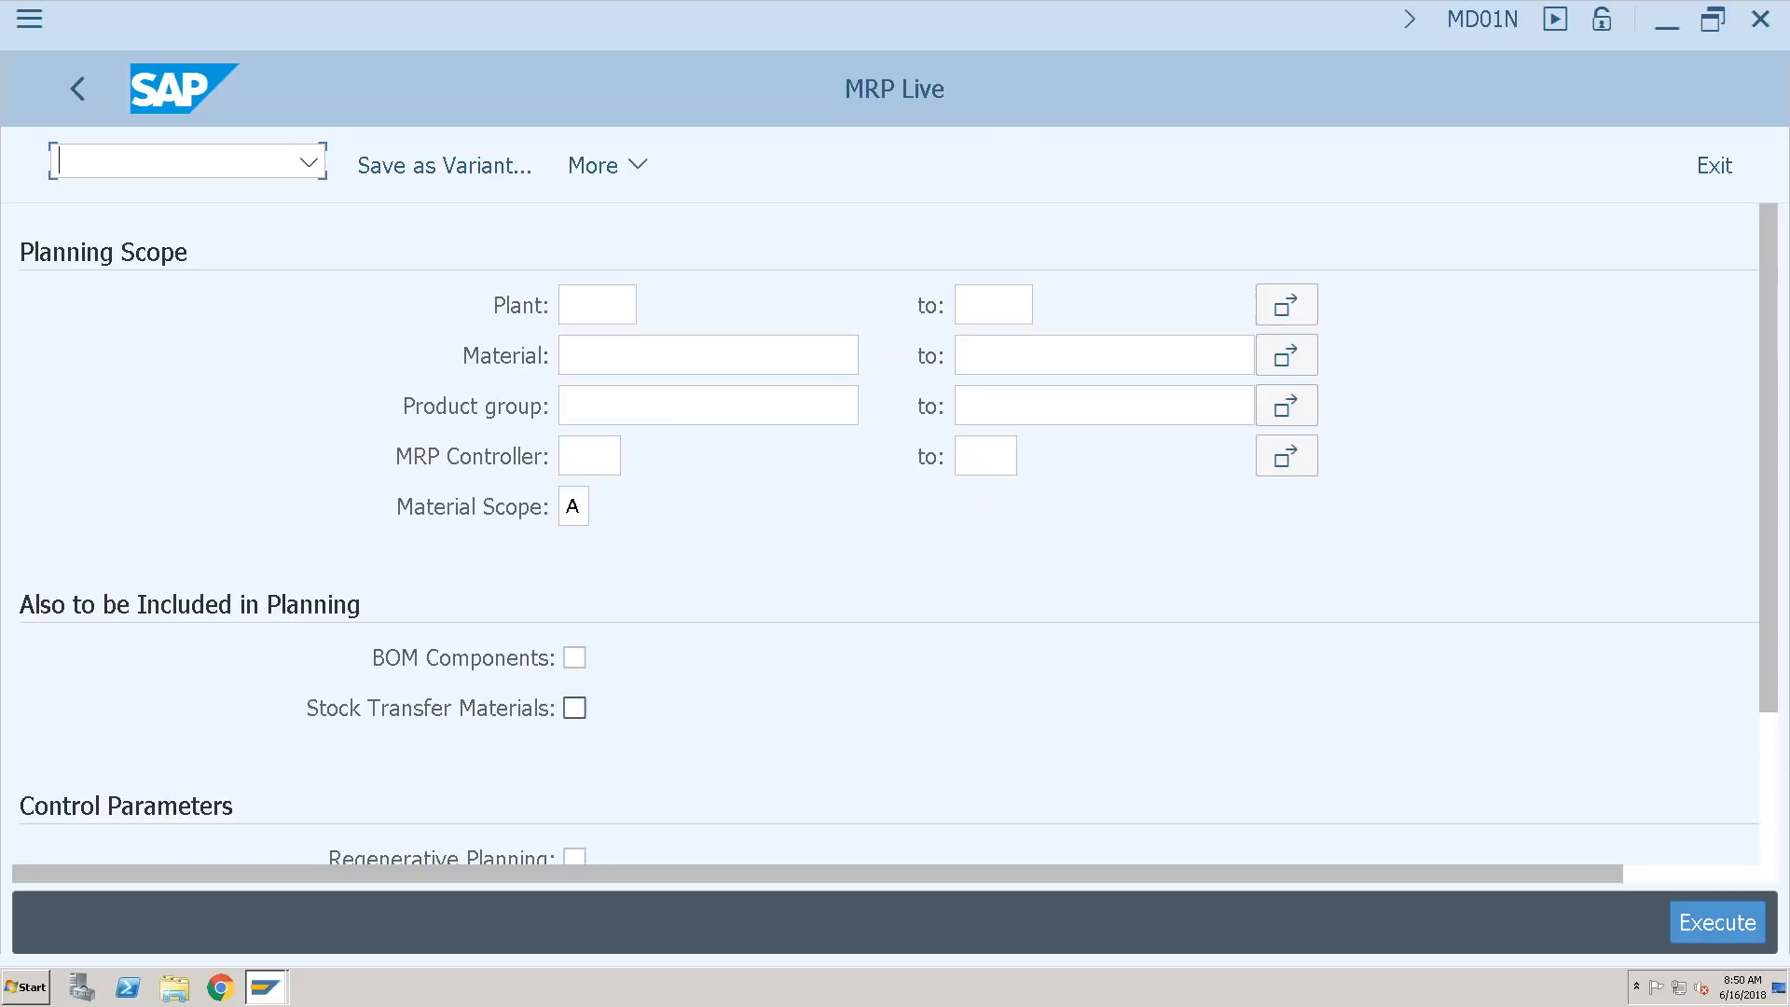
- Minimize the remote session, switch to the ECC session in SAP GUI and try to start transaction BP
mouse_move(1083, 5)
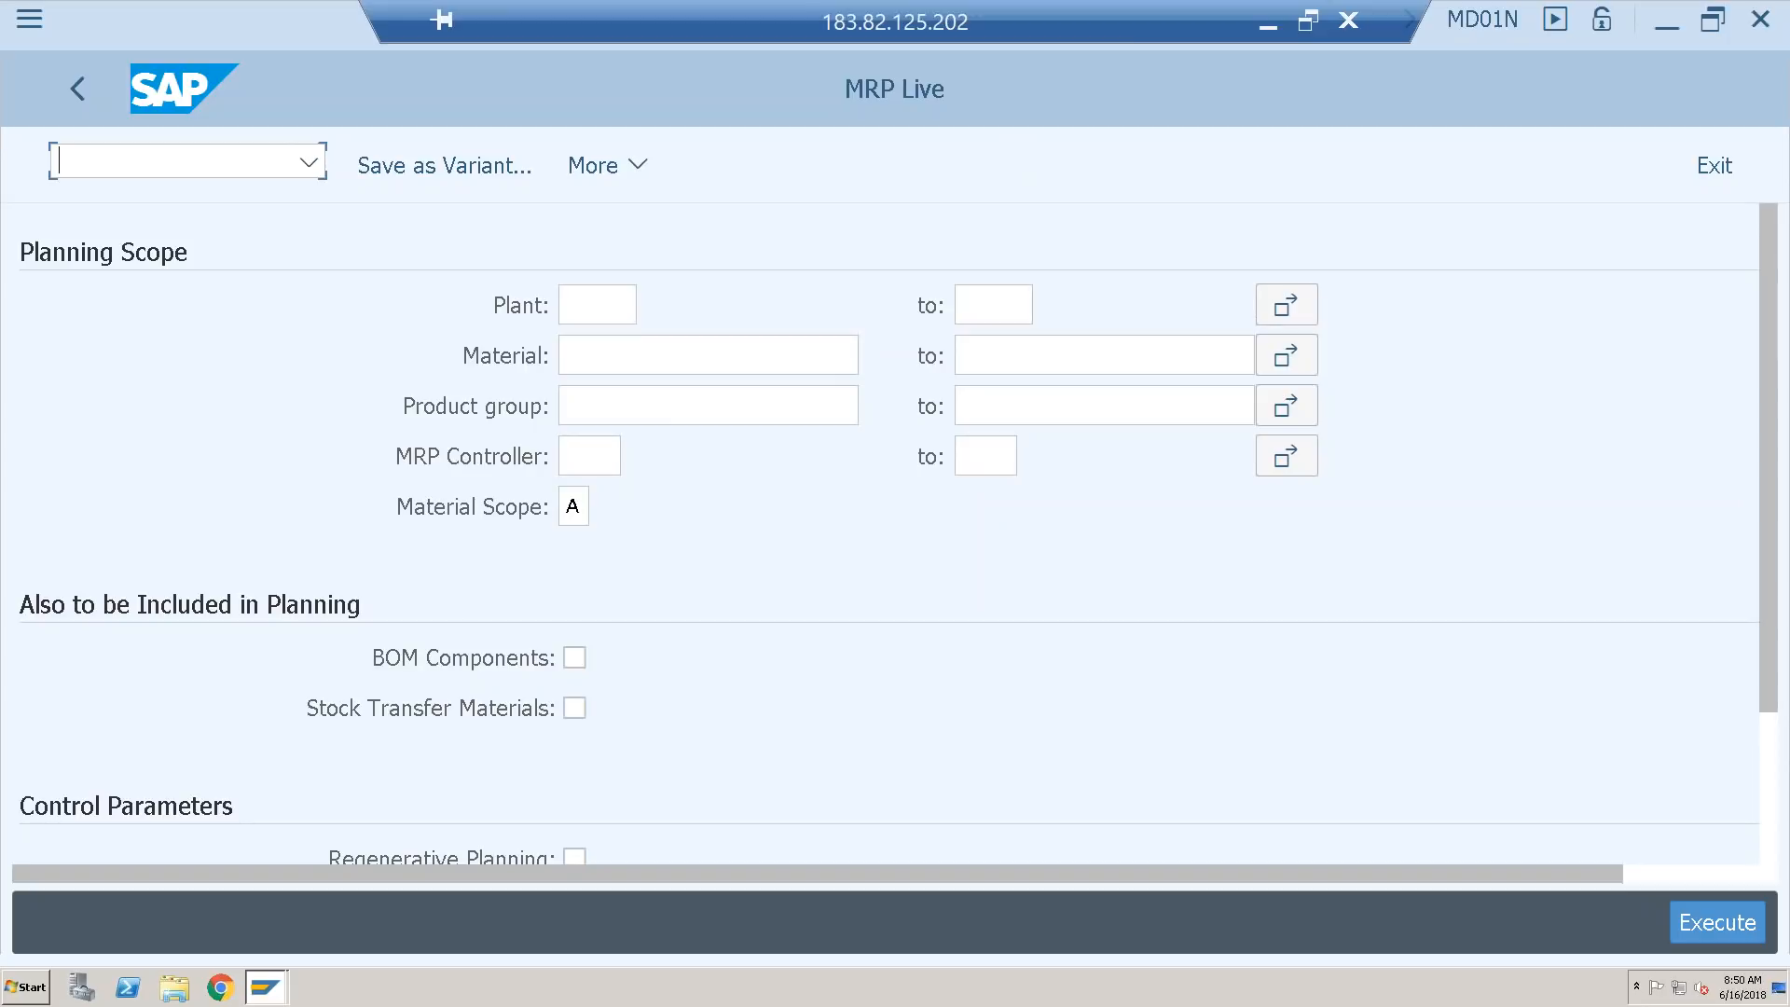
click(1272, 30)
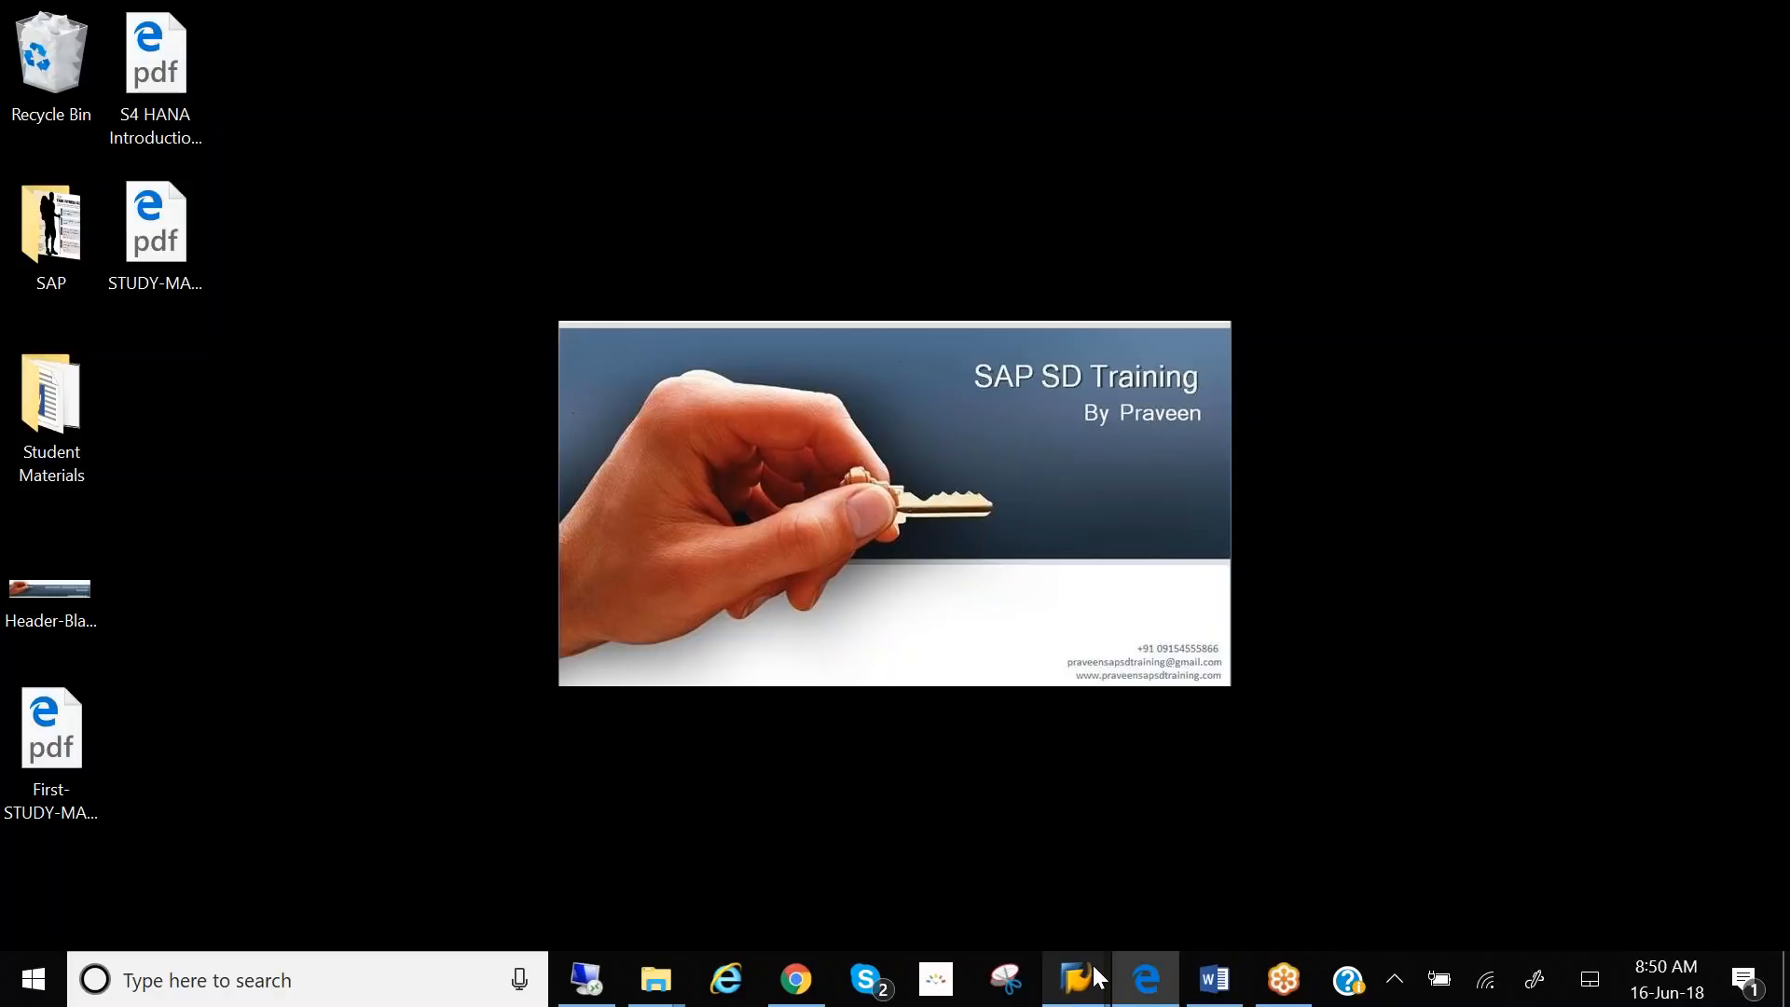
mouse_move(1092, 962)
click(1100, 904)
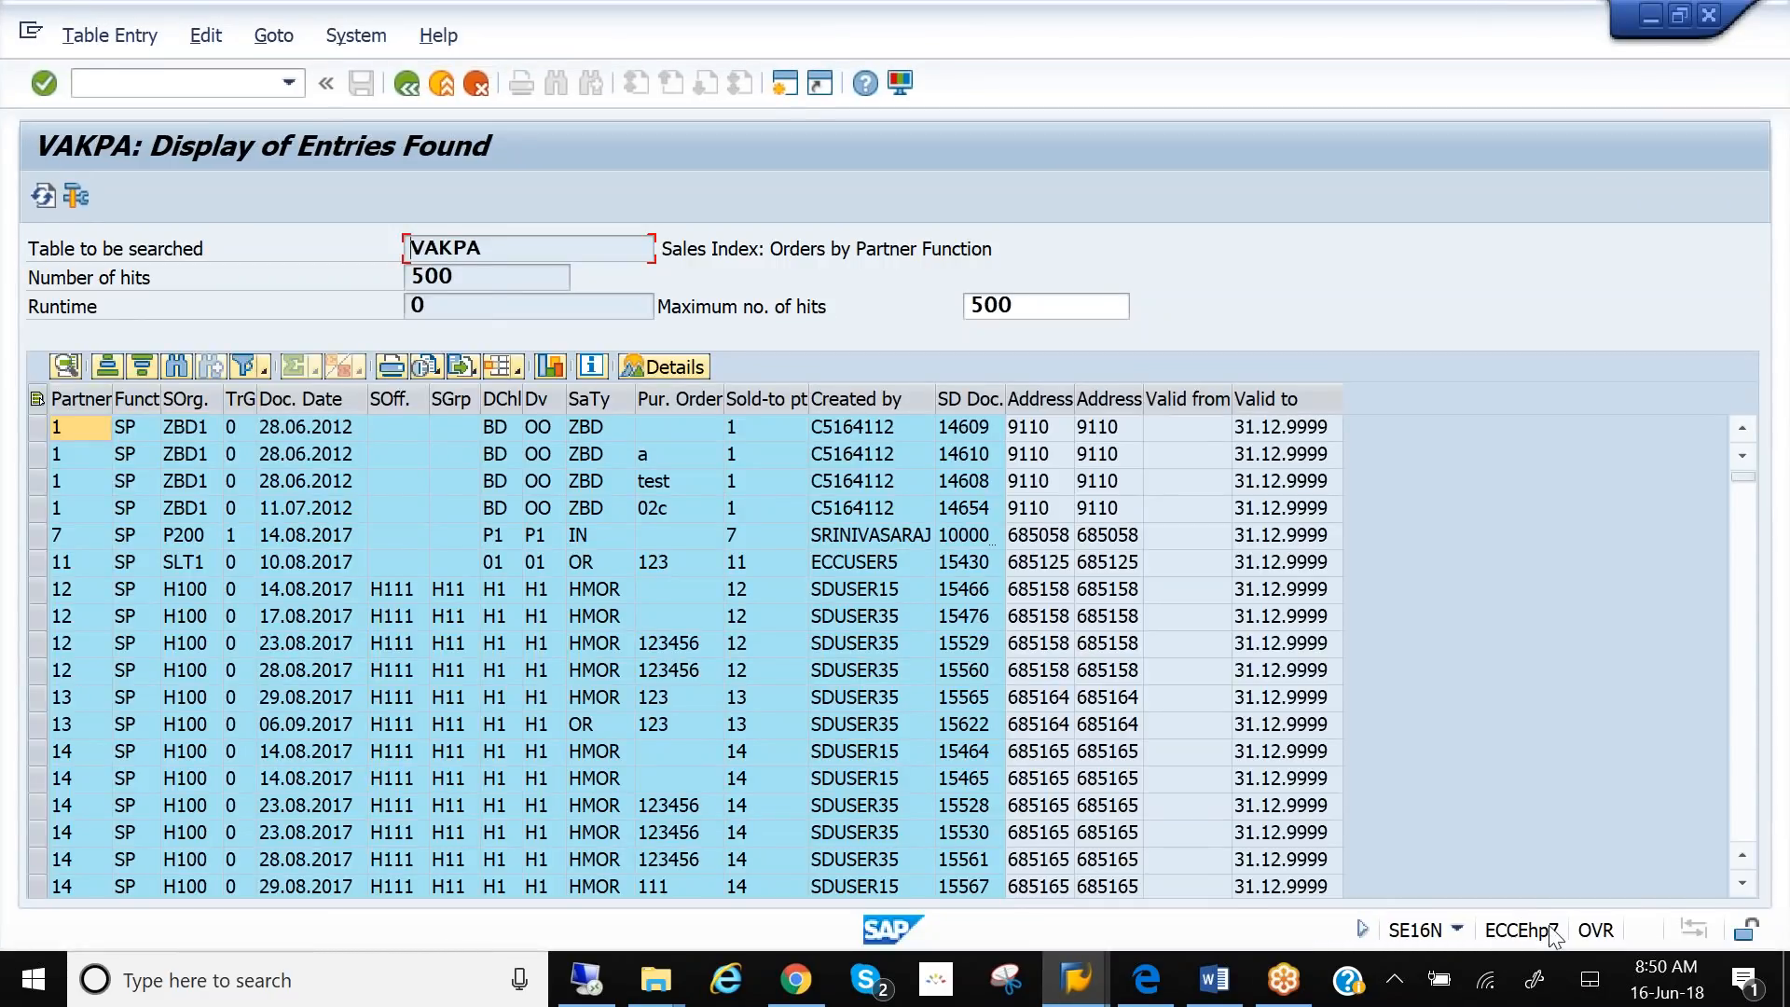
click(186, 86)
text(/nbp)
key(Return)
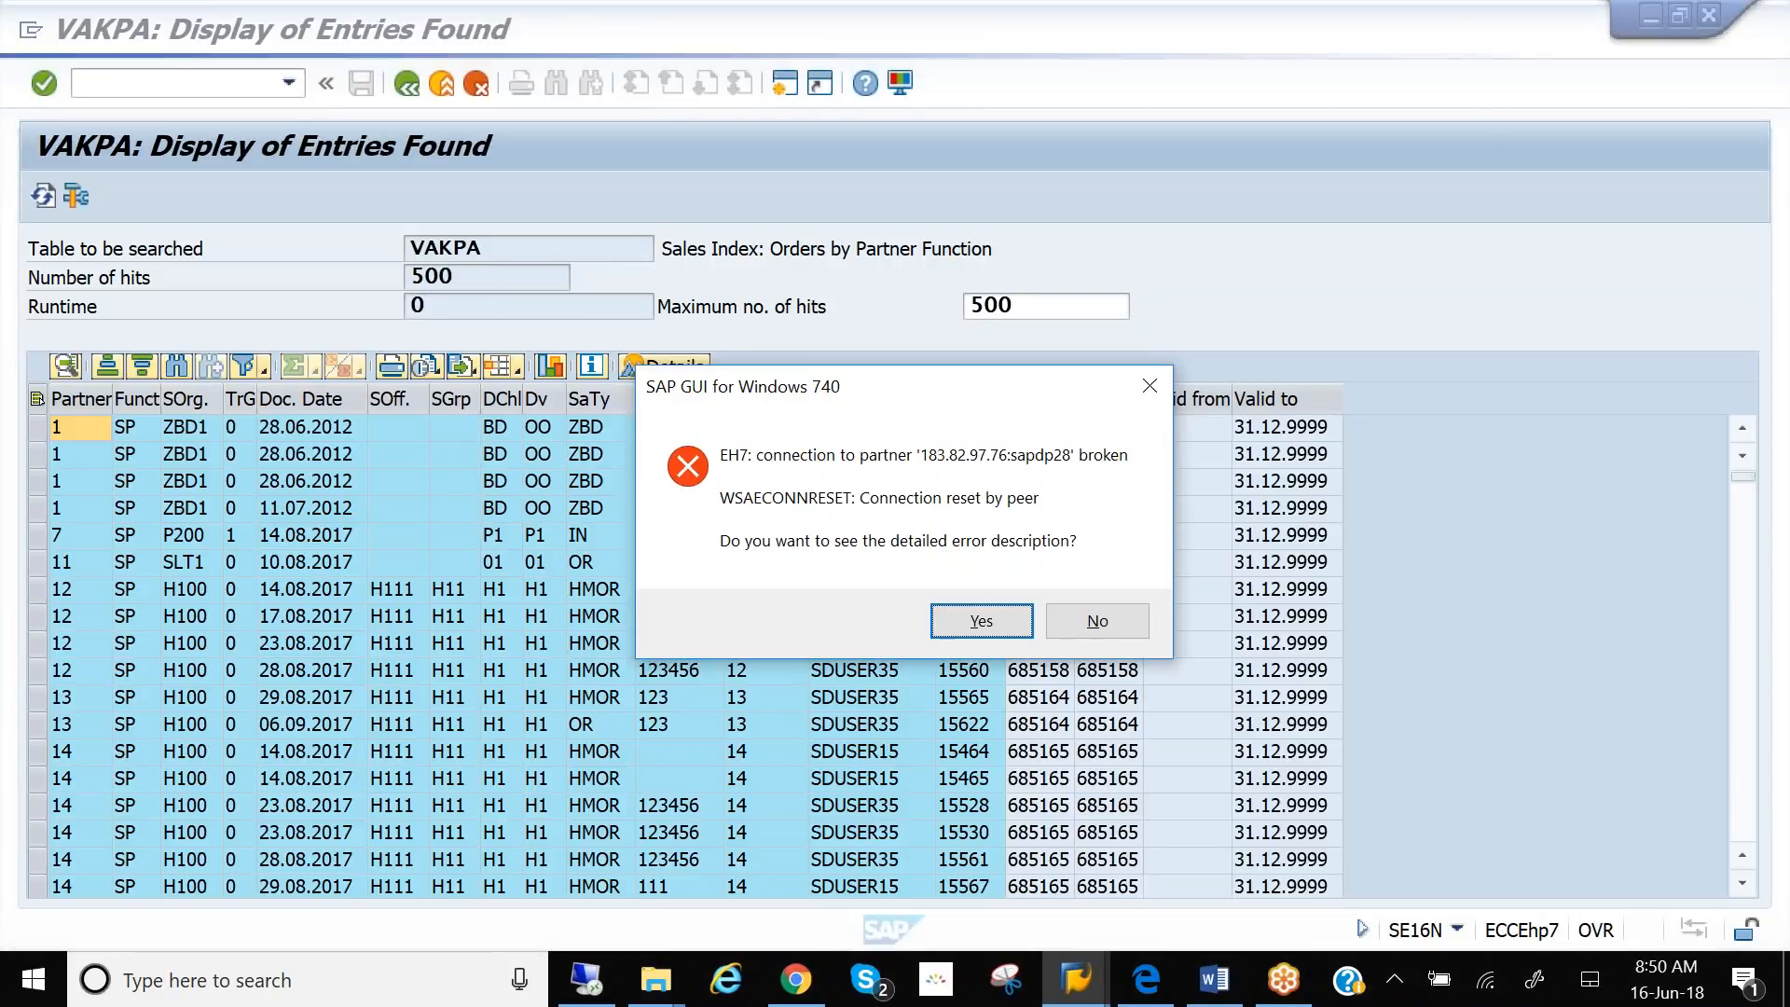
click(1139, 628)
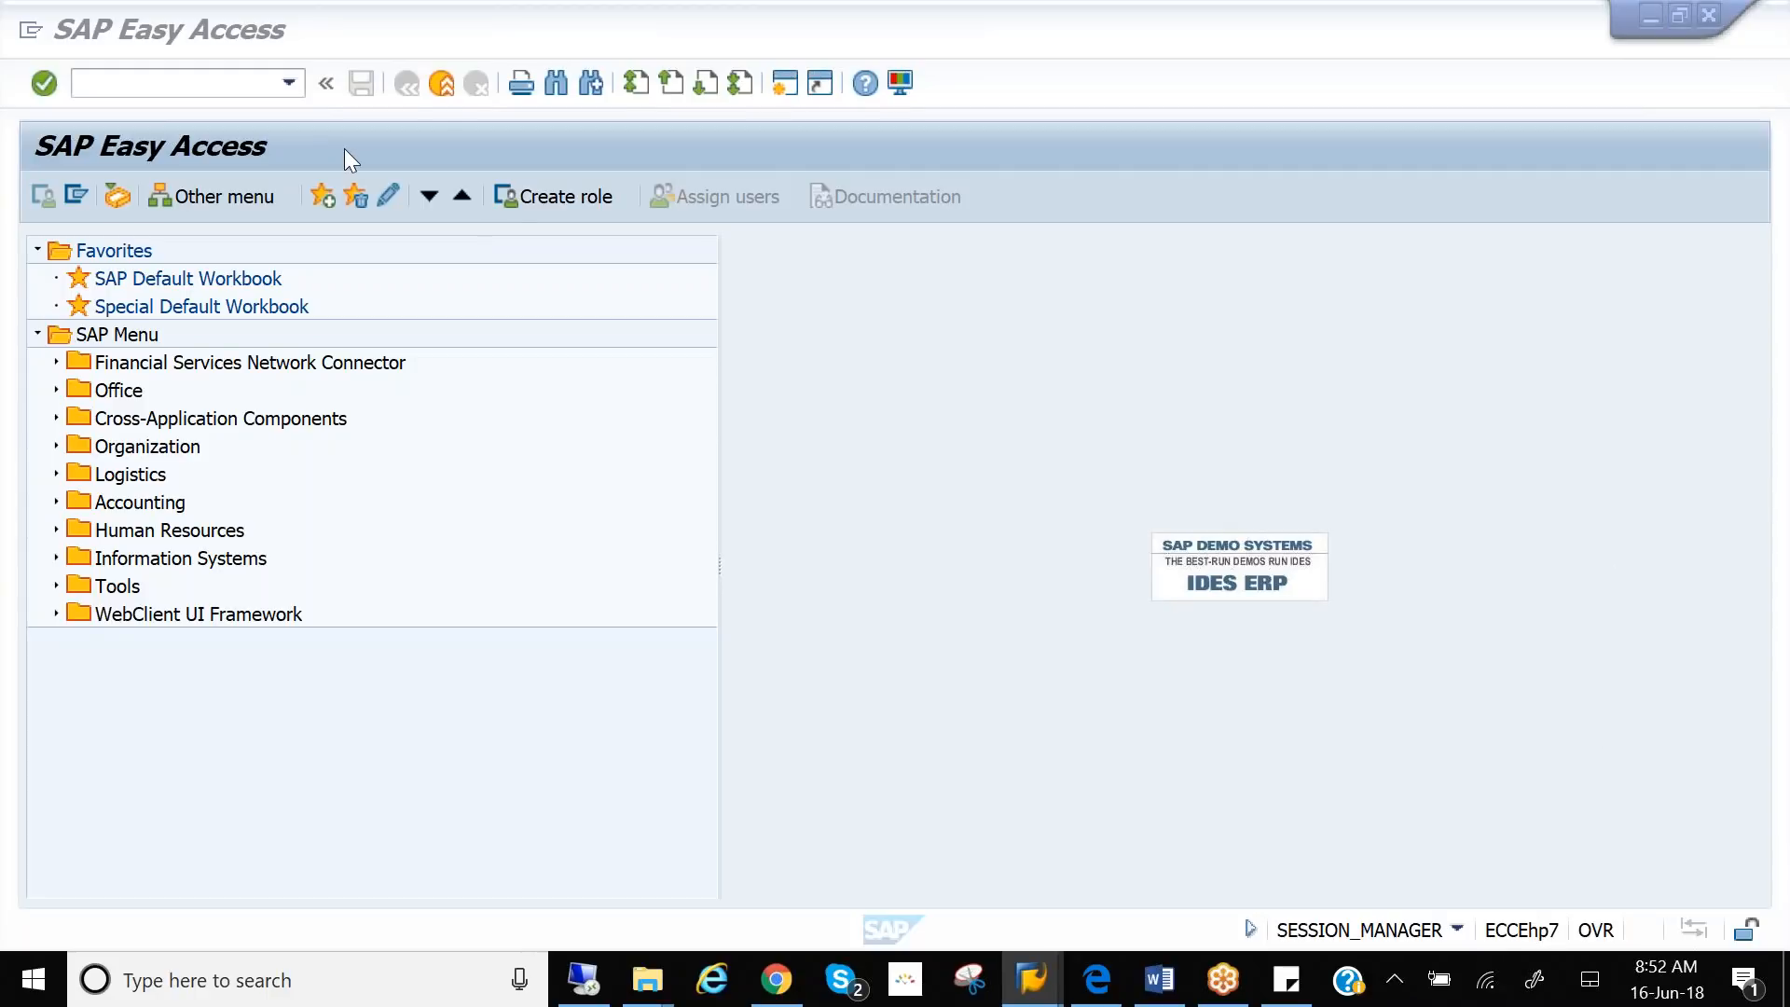
- Start transaction BP from the SAP Easy Access screen of the ECC system
click(136, 86)
click(136, 87)
text(bp)
key(Return)
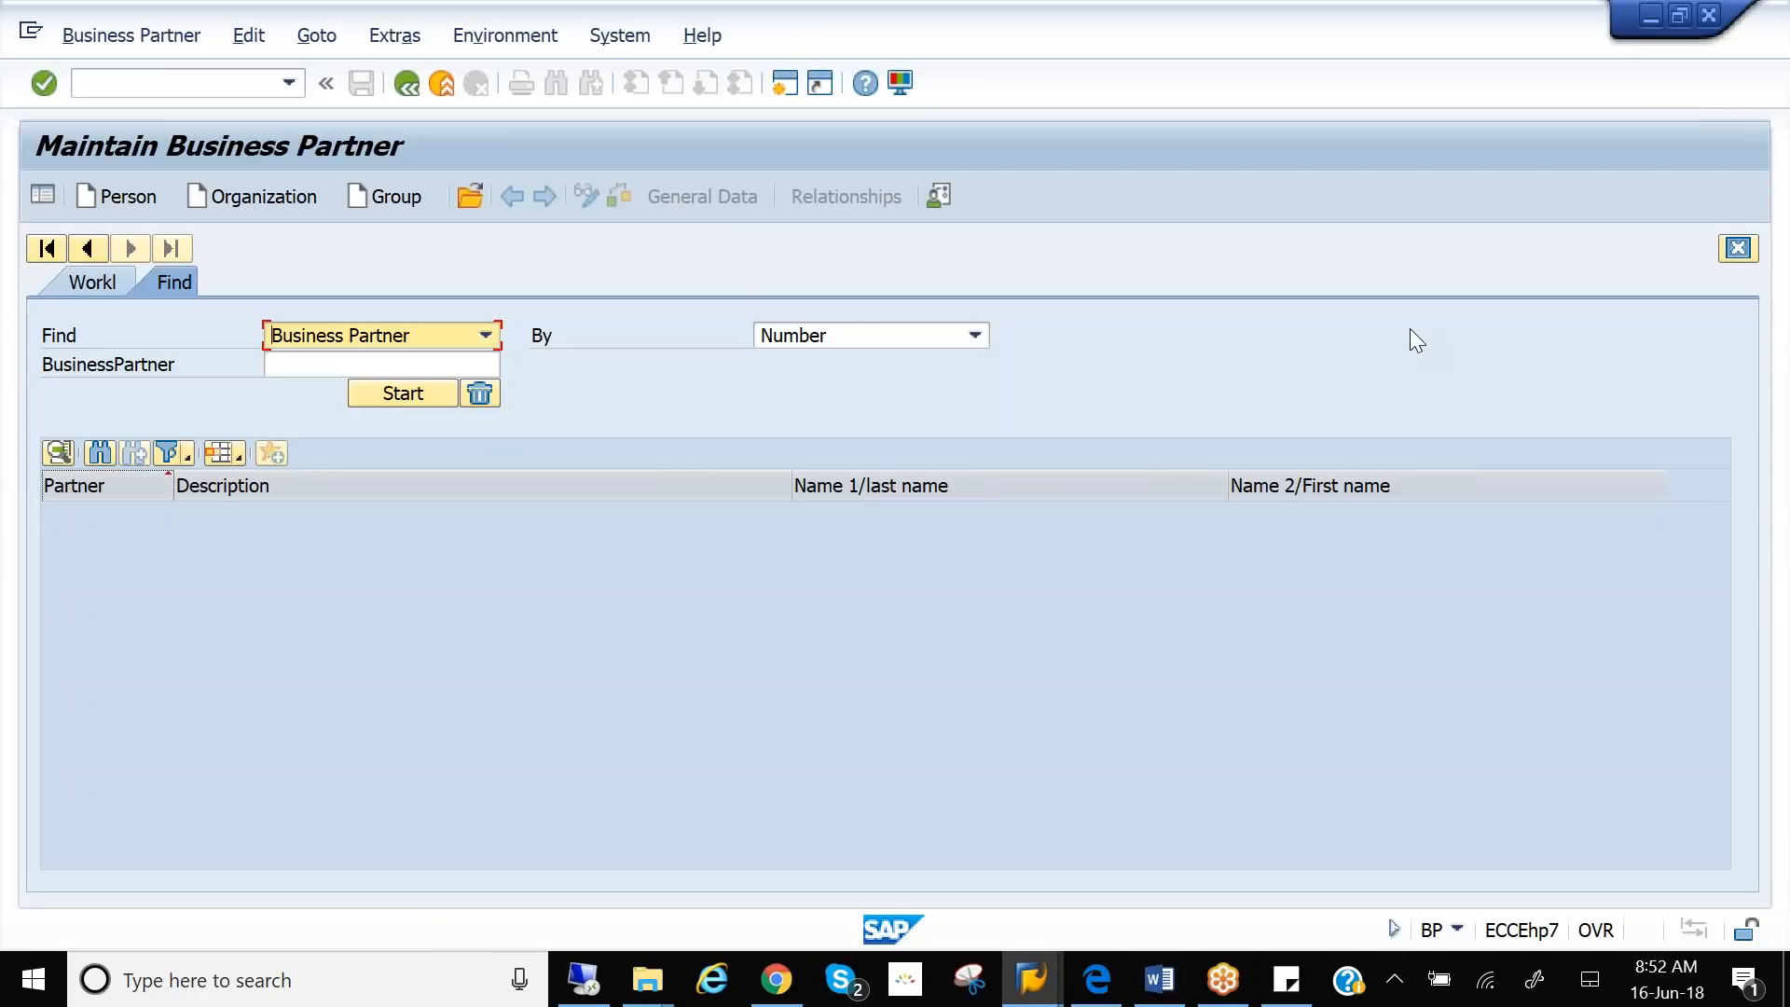
- Open a screen sketch over the Maintain Business Partner screen and draw a box containing "CM" with "ERP" written above it
click(1532, 981)
click(1497, 555)
click(1537, 986)
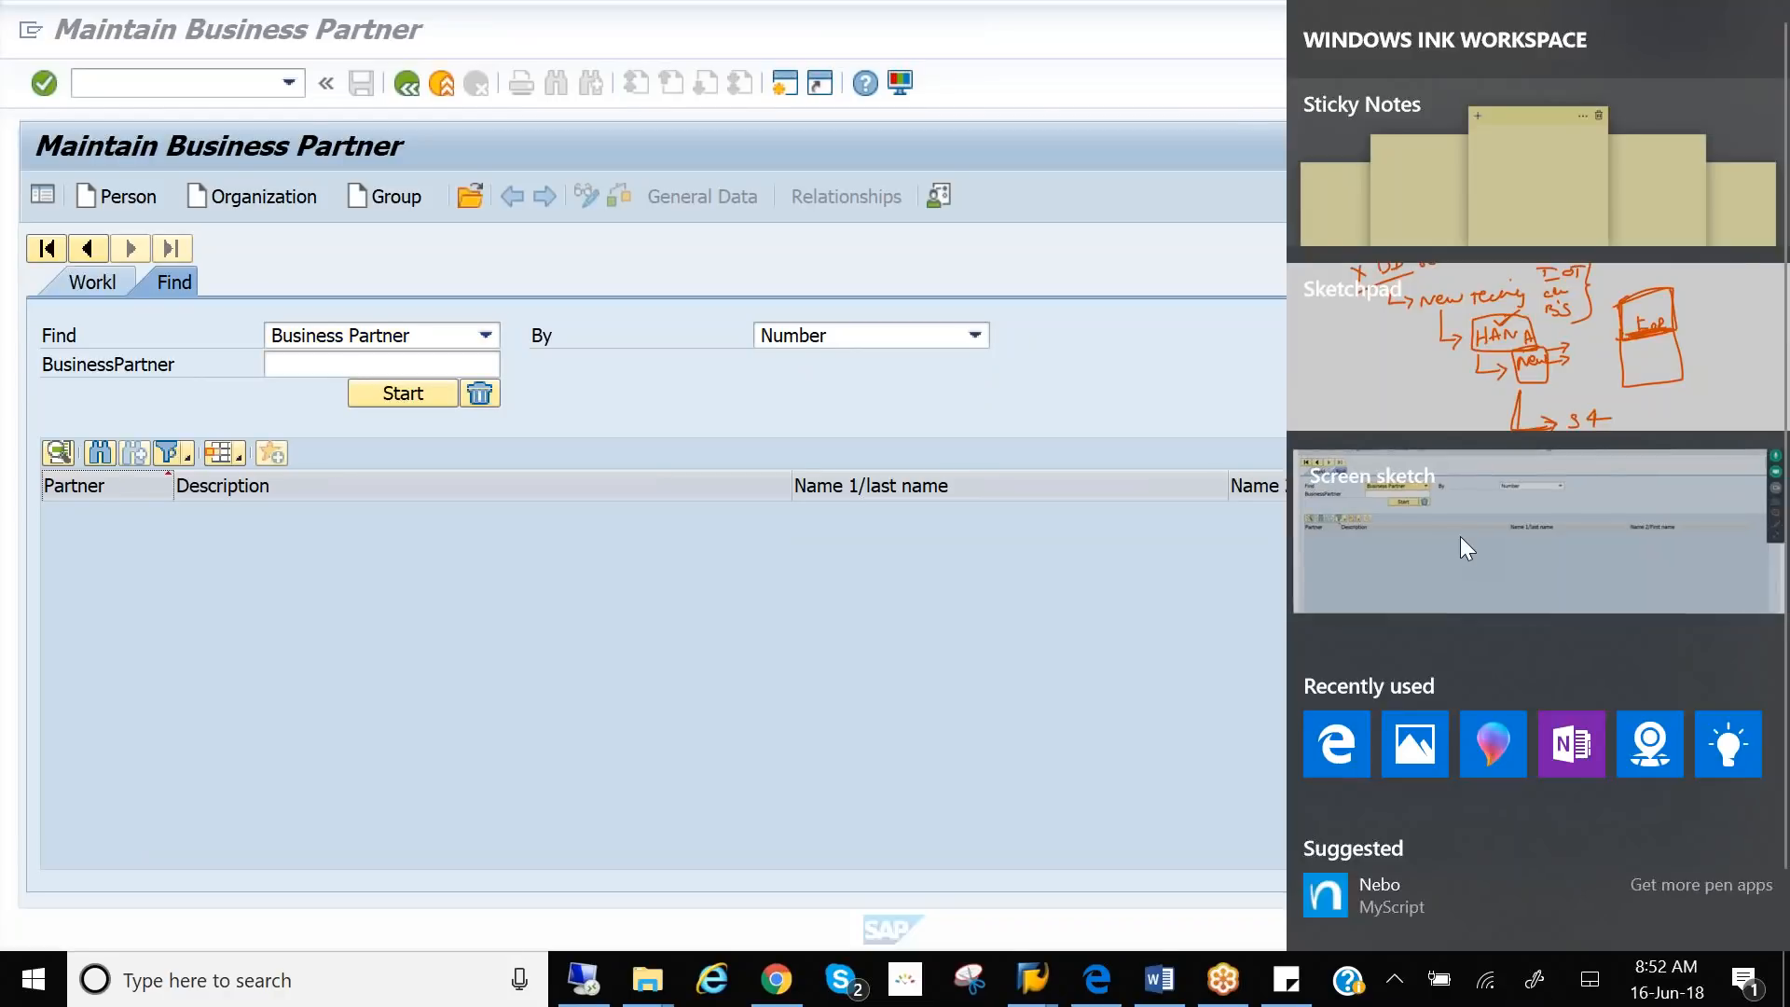
click(1462, 536)
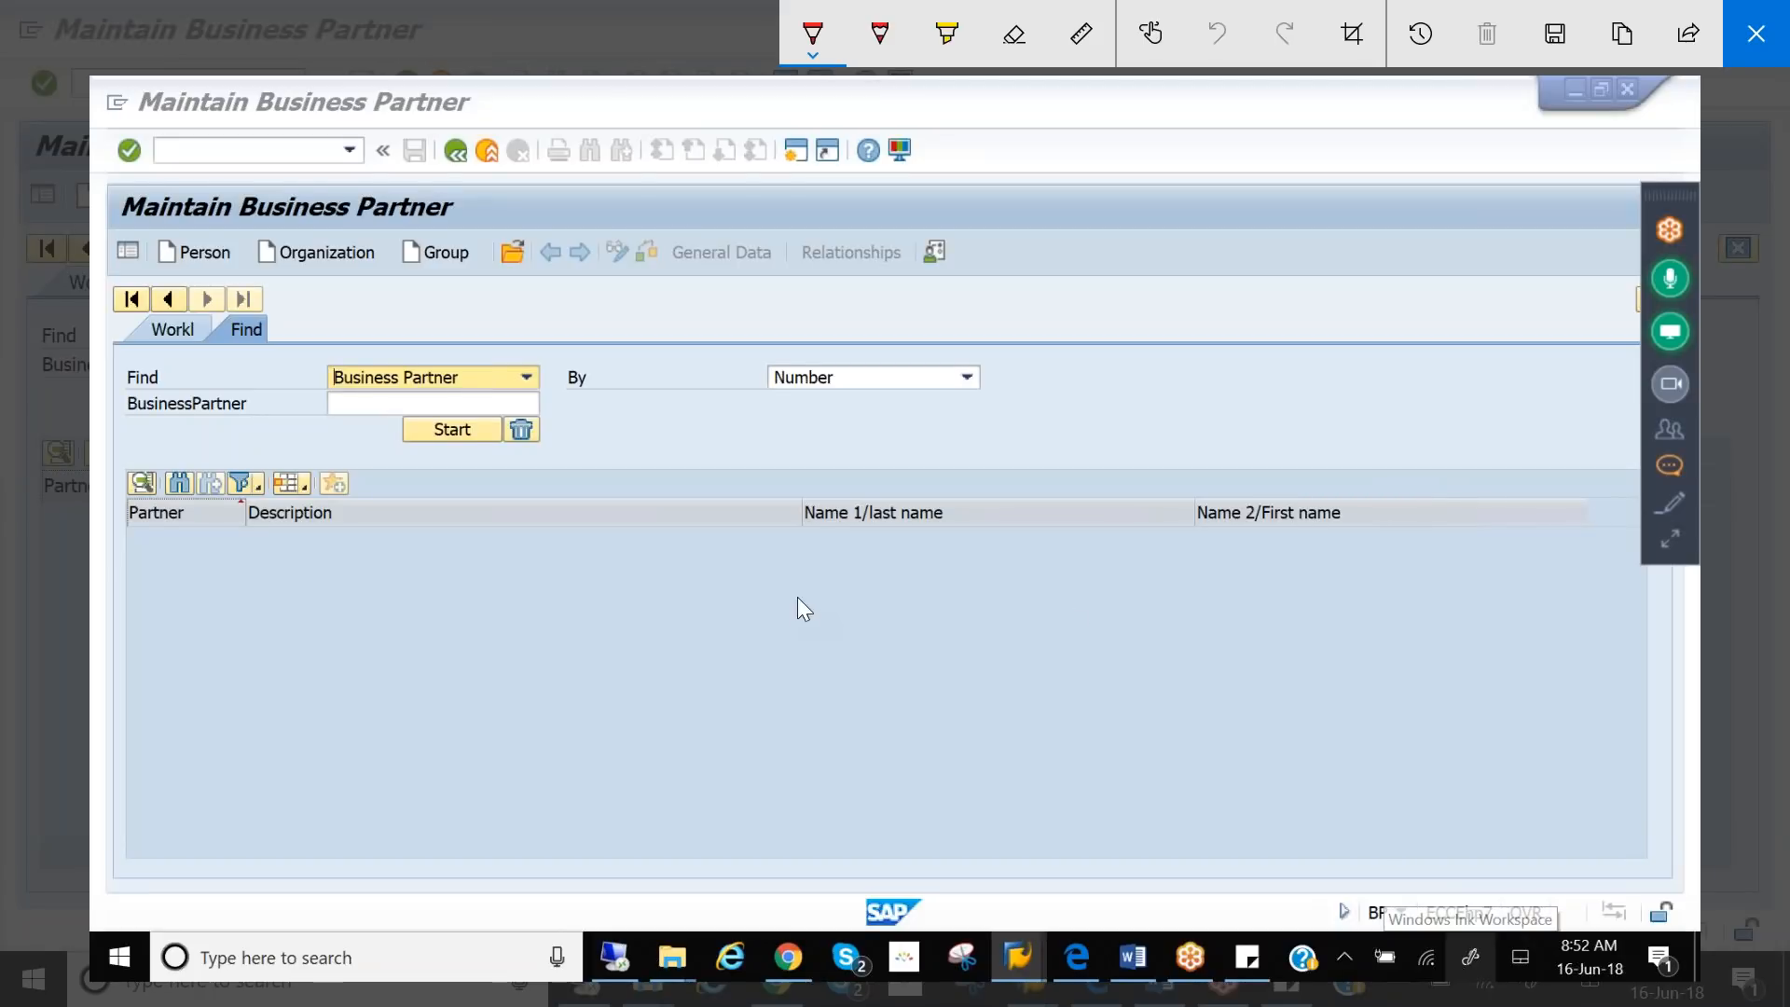
drag(789, 608, 799, 656)
drag(817, 628, 819, 635)
mouse_move(692, 574)
mouse_down()
mouse_move(942, 757)
mouse_move(901, 553)
mouse_up()
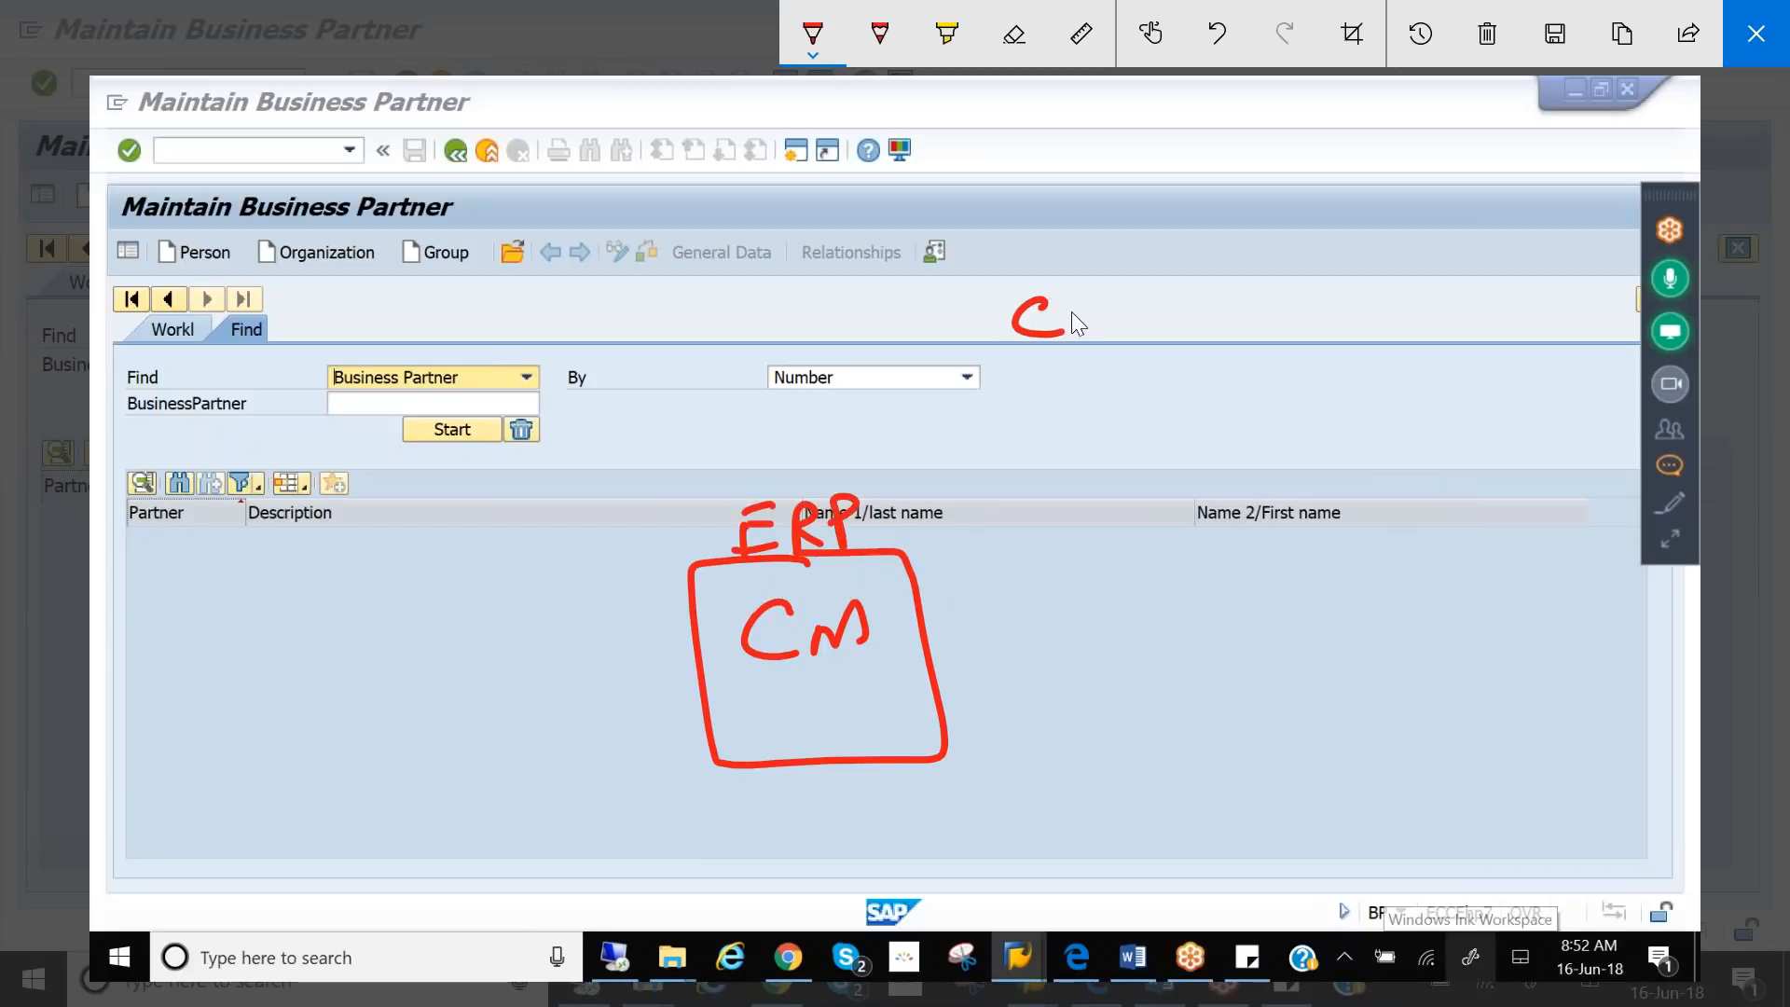
- Write CRM, BP, GTS, SRM and FSCM beside the ERP box and bracket the list with the label "BP"
drag(1123, 332, 1172, 338)
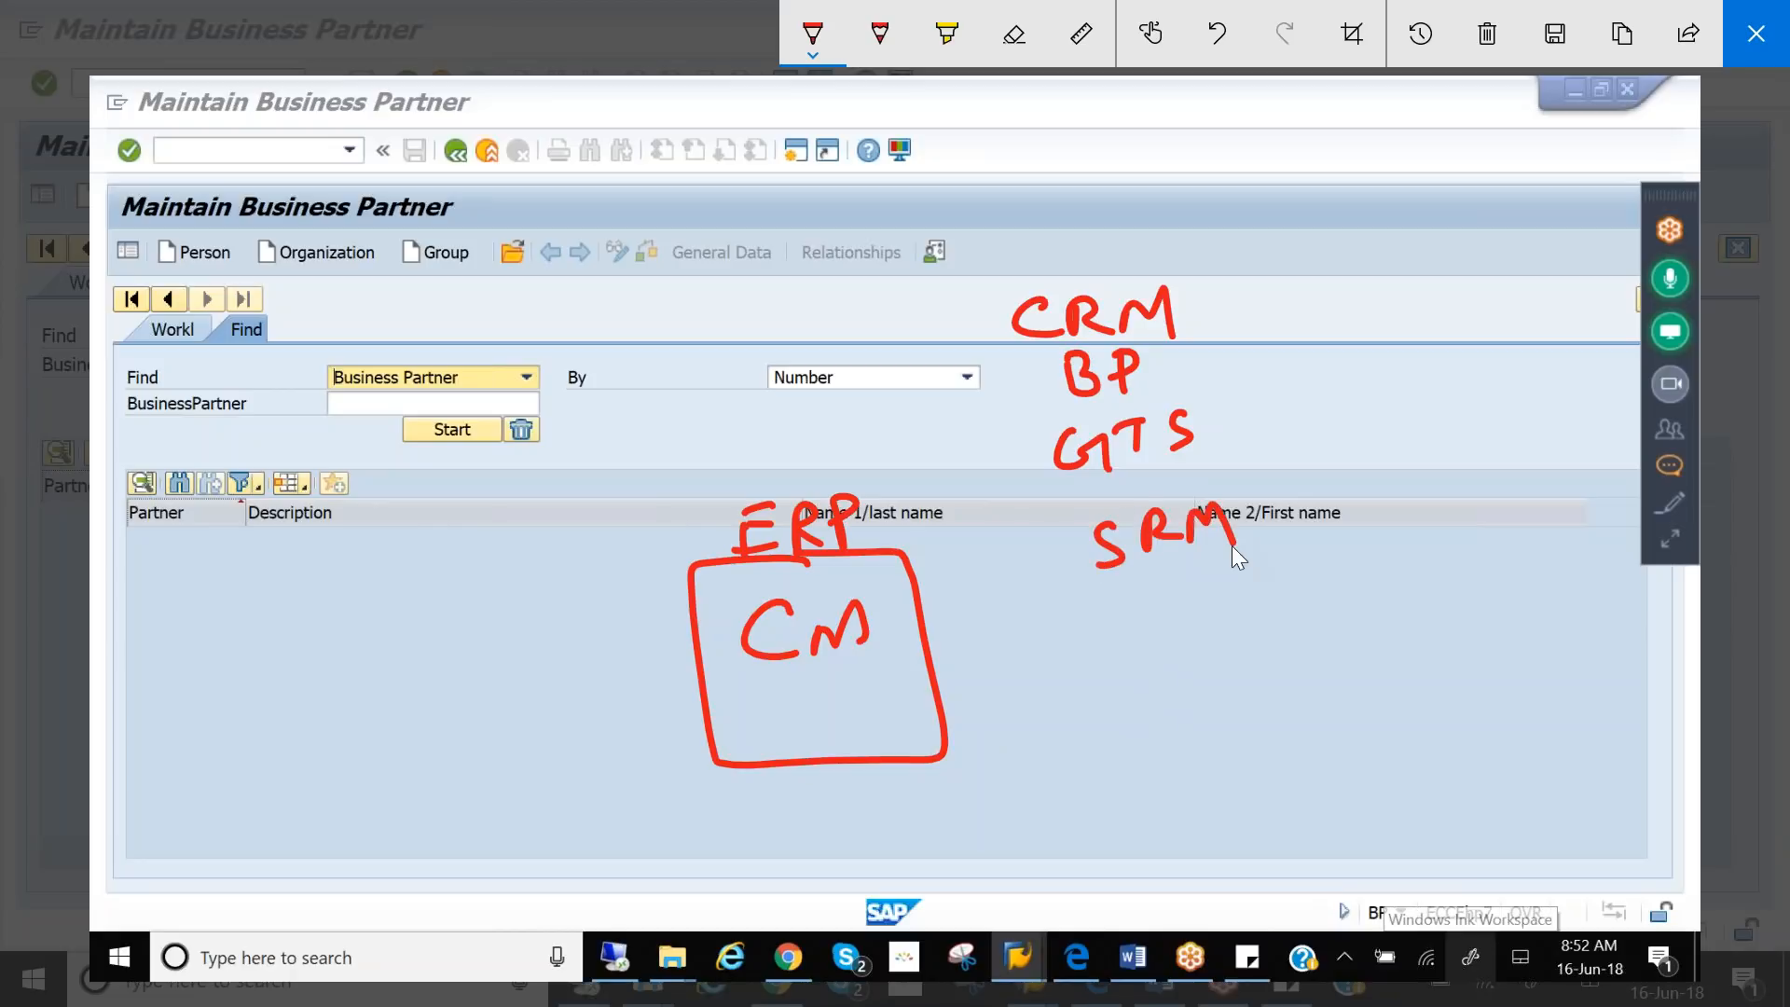
drag(1244, 638, 1270, 593)
mouse_move(1171, 270)
mouse_down()
mouse_move(1311, 483)
mouse_move(1284, 641)
mouse_up()
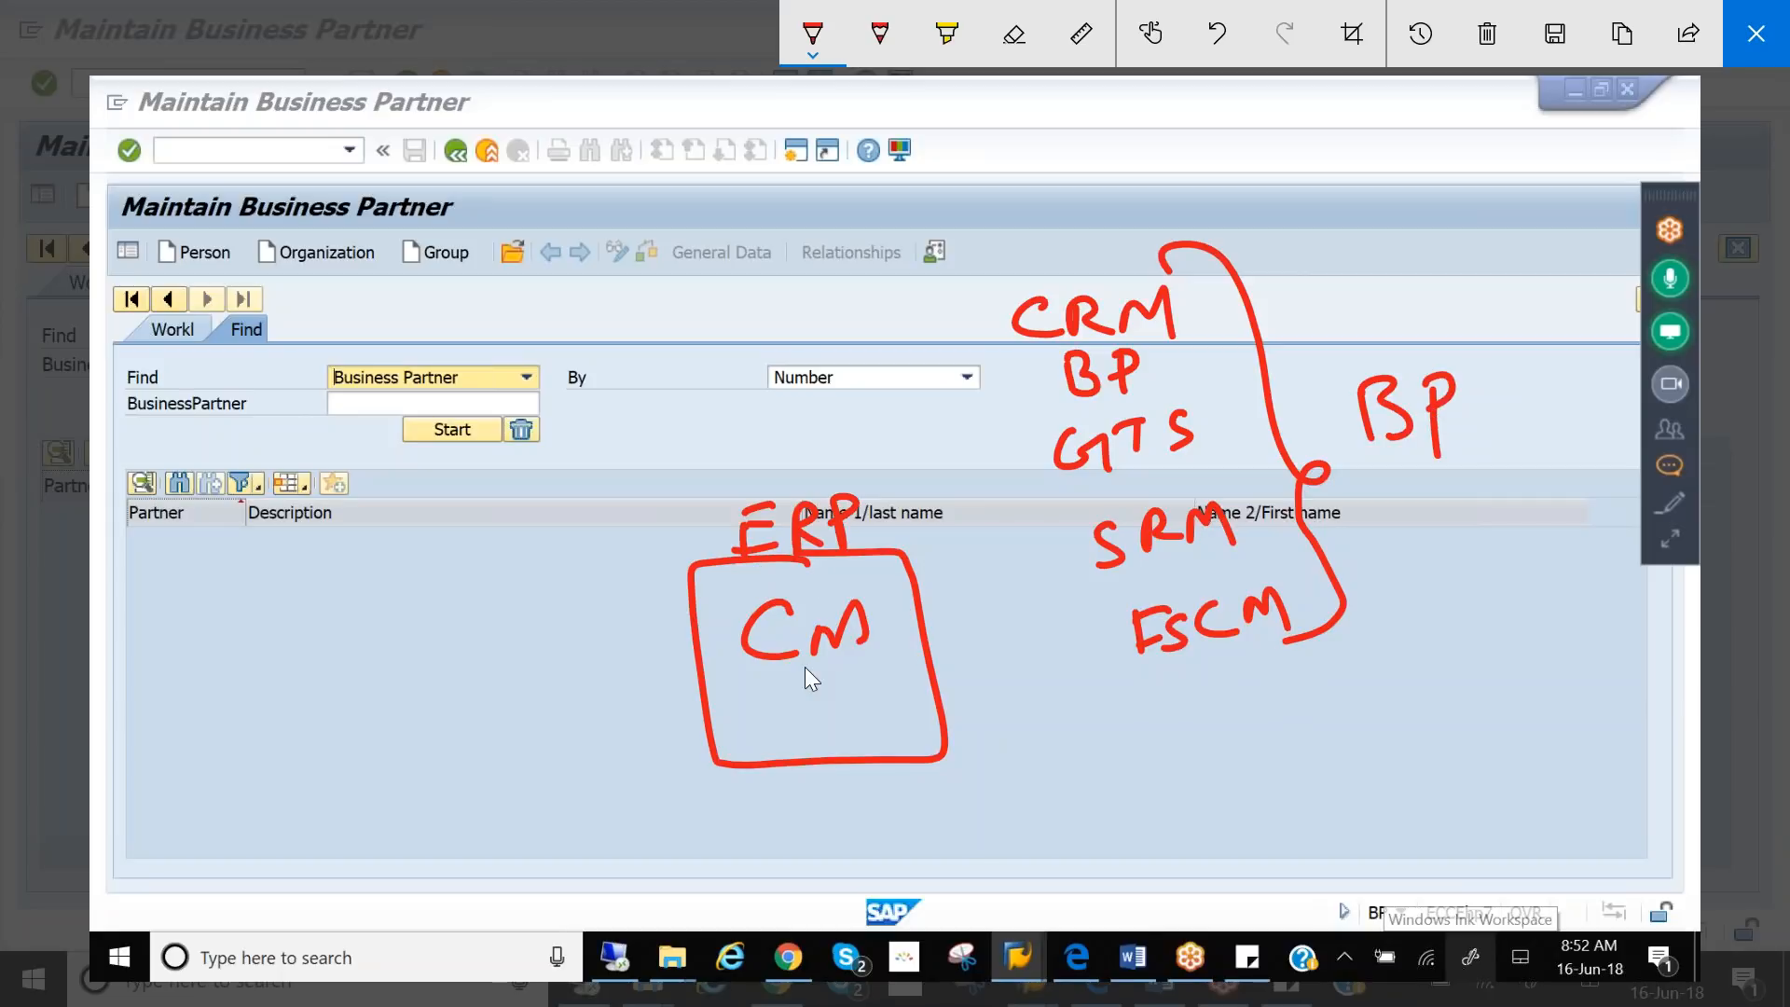
- Underline CM, rule off "HANA" beneath the diagram, and draw arrows from CM to GTS and FSCM
drag(759, 669, 852, 662)
mouse_move(388, 793)
mouse_down()
mouse_move(977, 712)
mouse_move(1699, 658)
mouse_up()
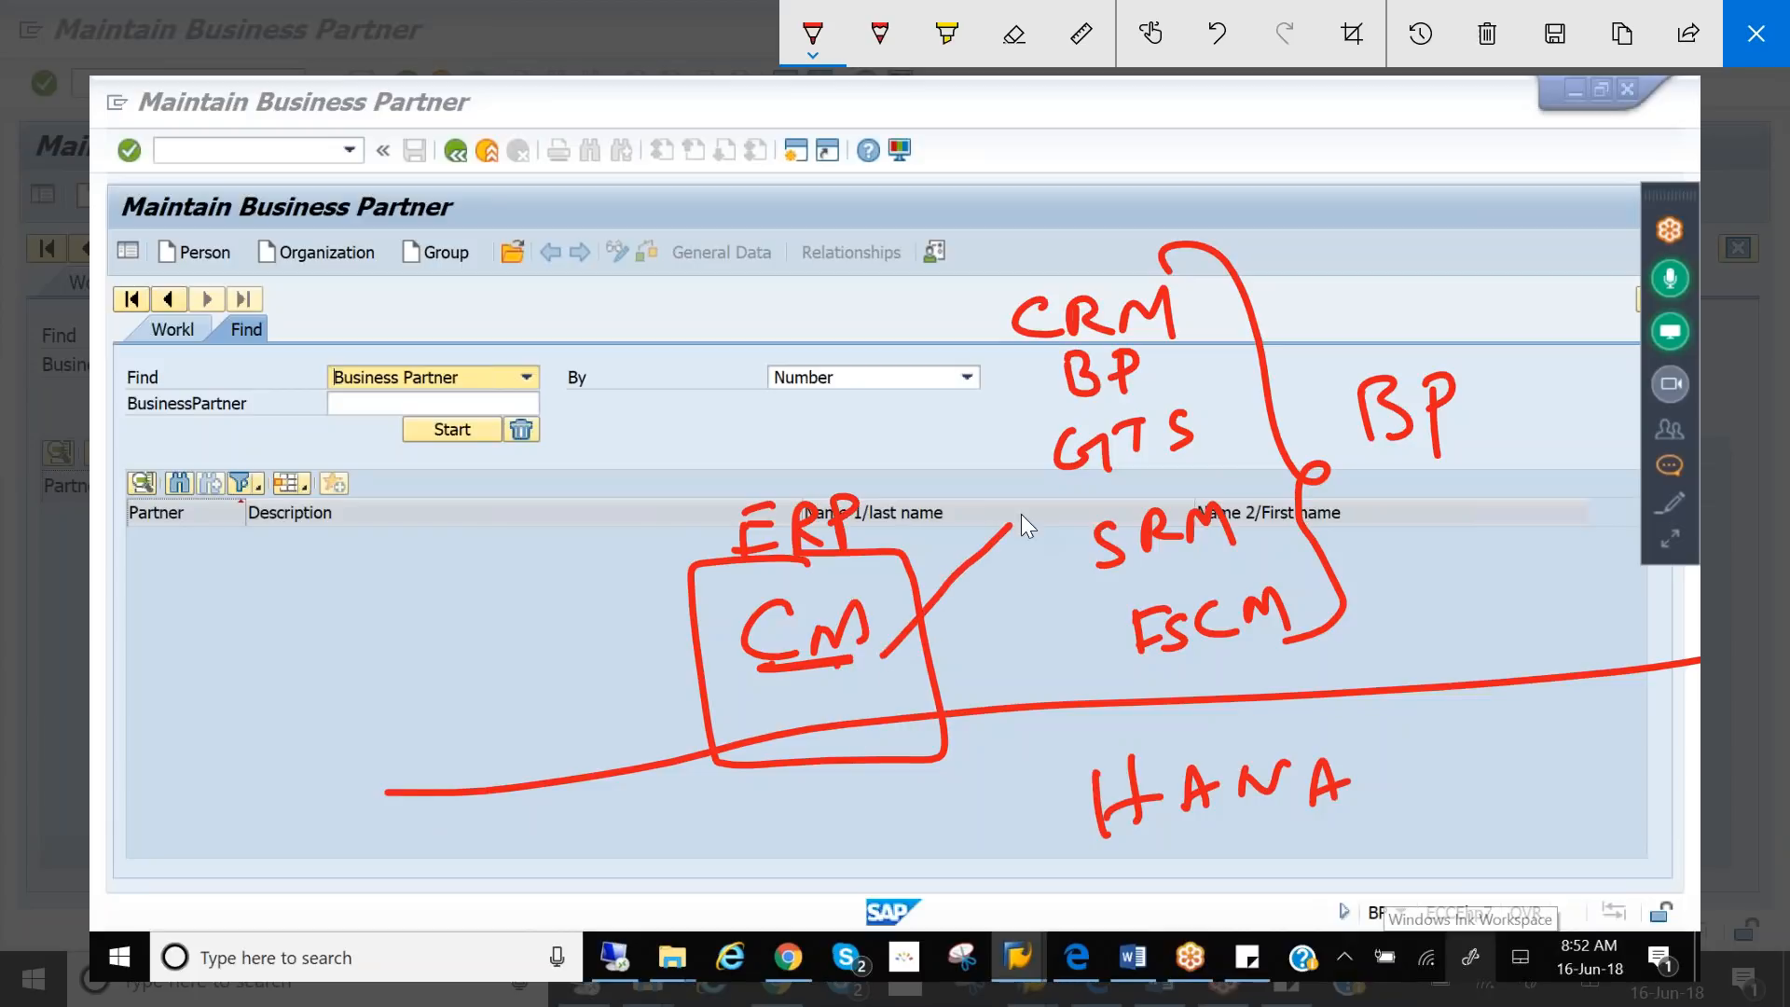
drag(884, 656, 1112, 641)
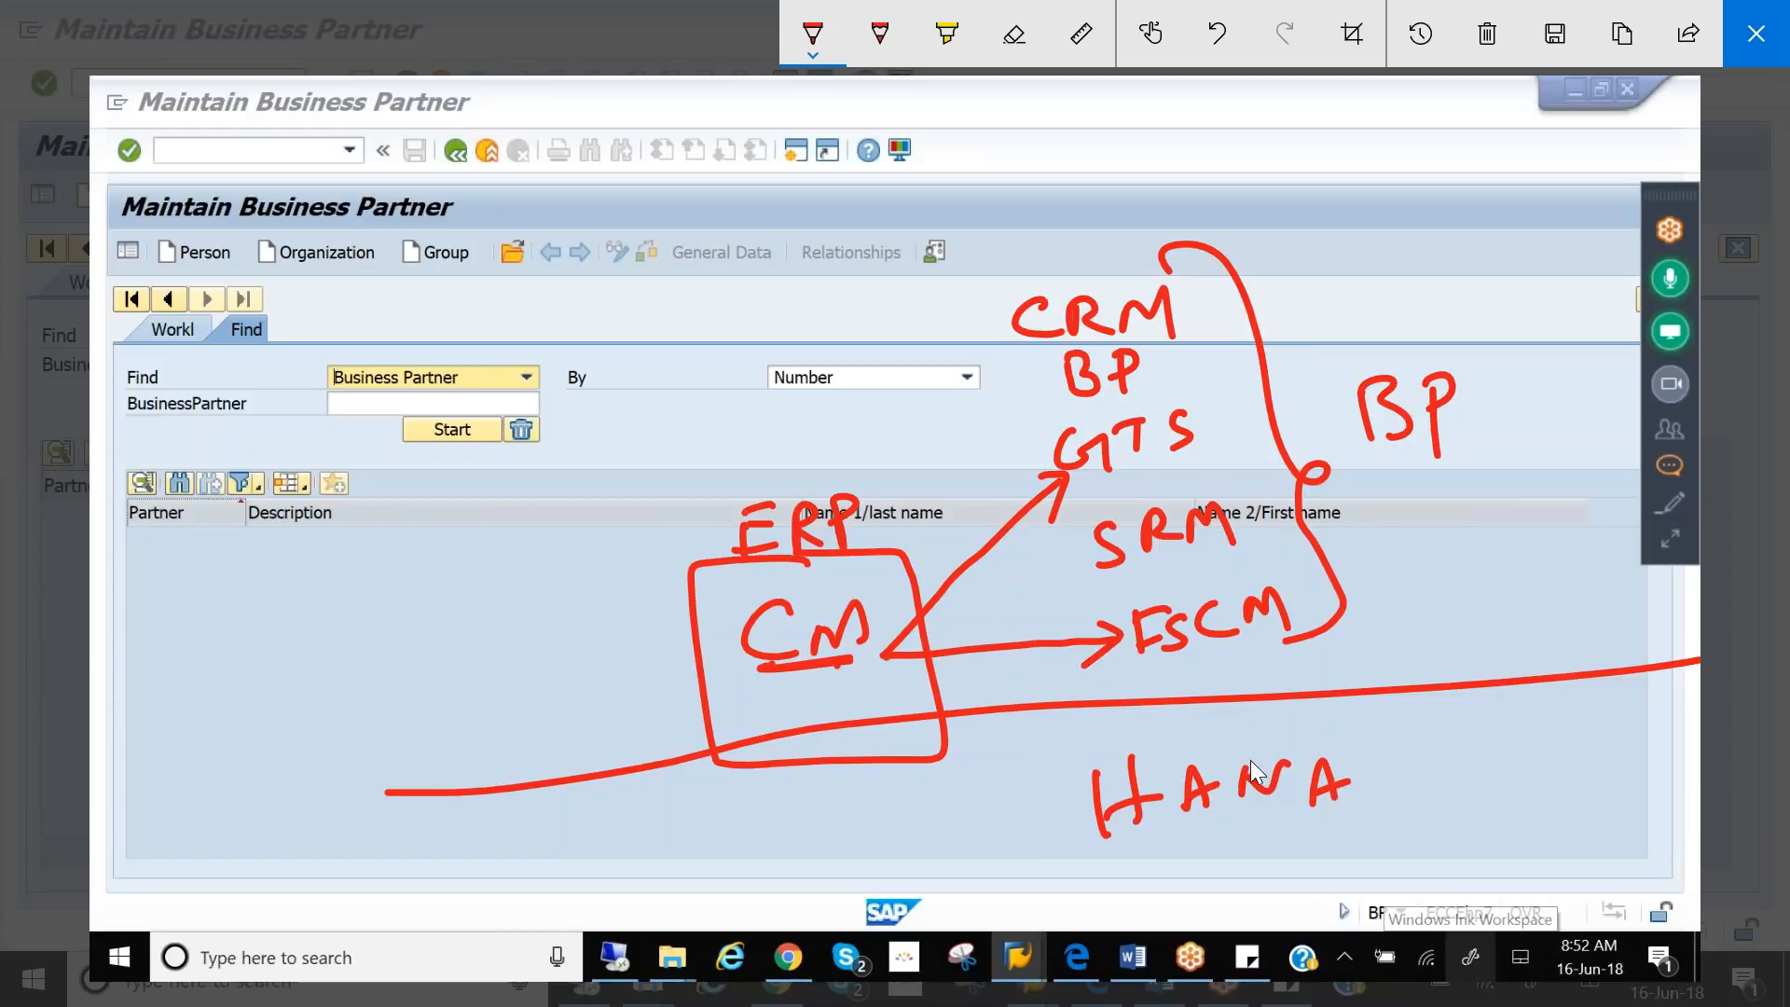
- Draw arrows from CM and BP down to the HANA area, and write, underline and box "KNVV" below the ERP box
mouse_move(851, 611)
mouse_down()
mouse_move(813, 646)
mouse_move(865, 766)
mouse_up()
drag(979, 798, 991, 842)
drag(1436, 446, 1412, 698)
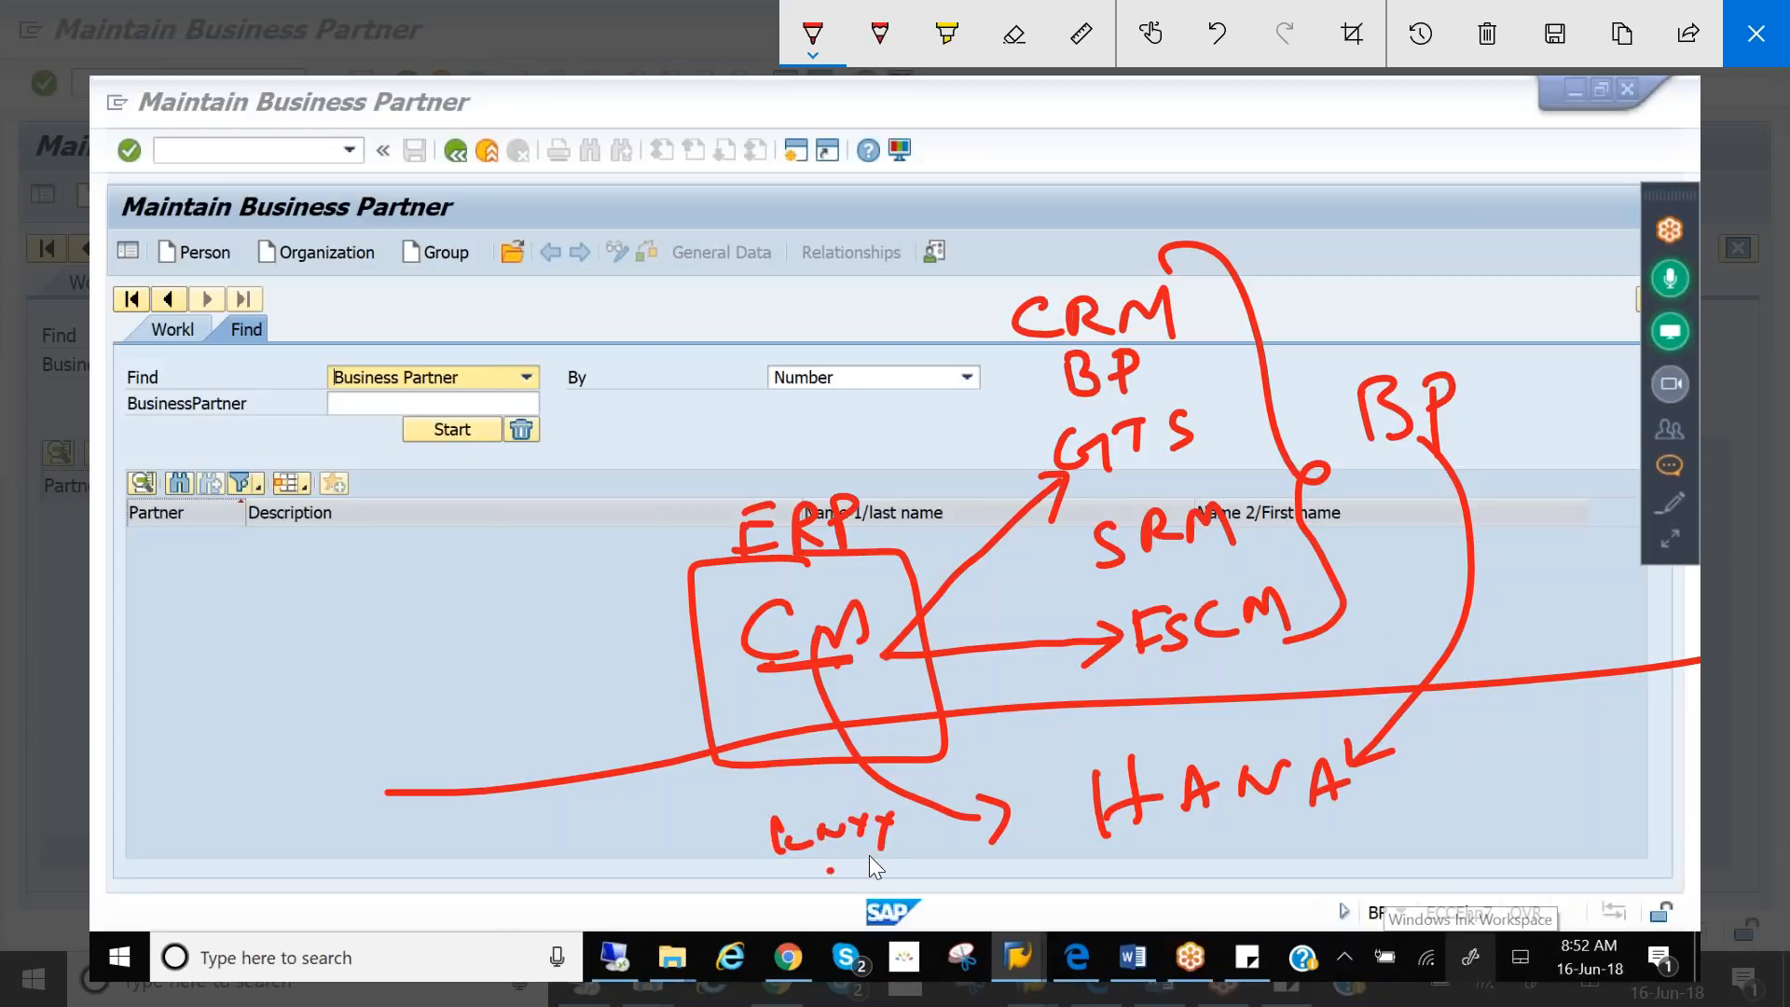
drag(830, 870, 956, 836)
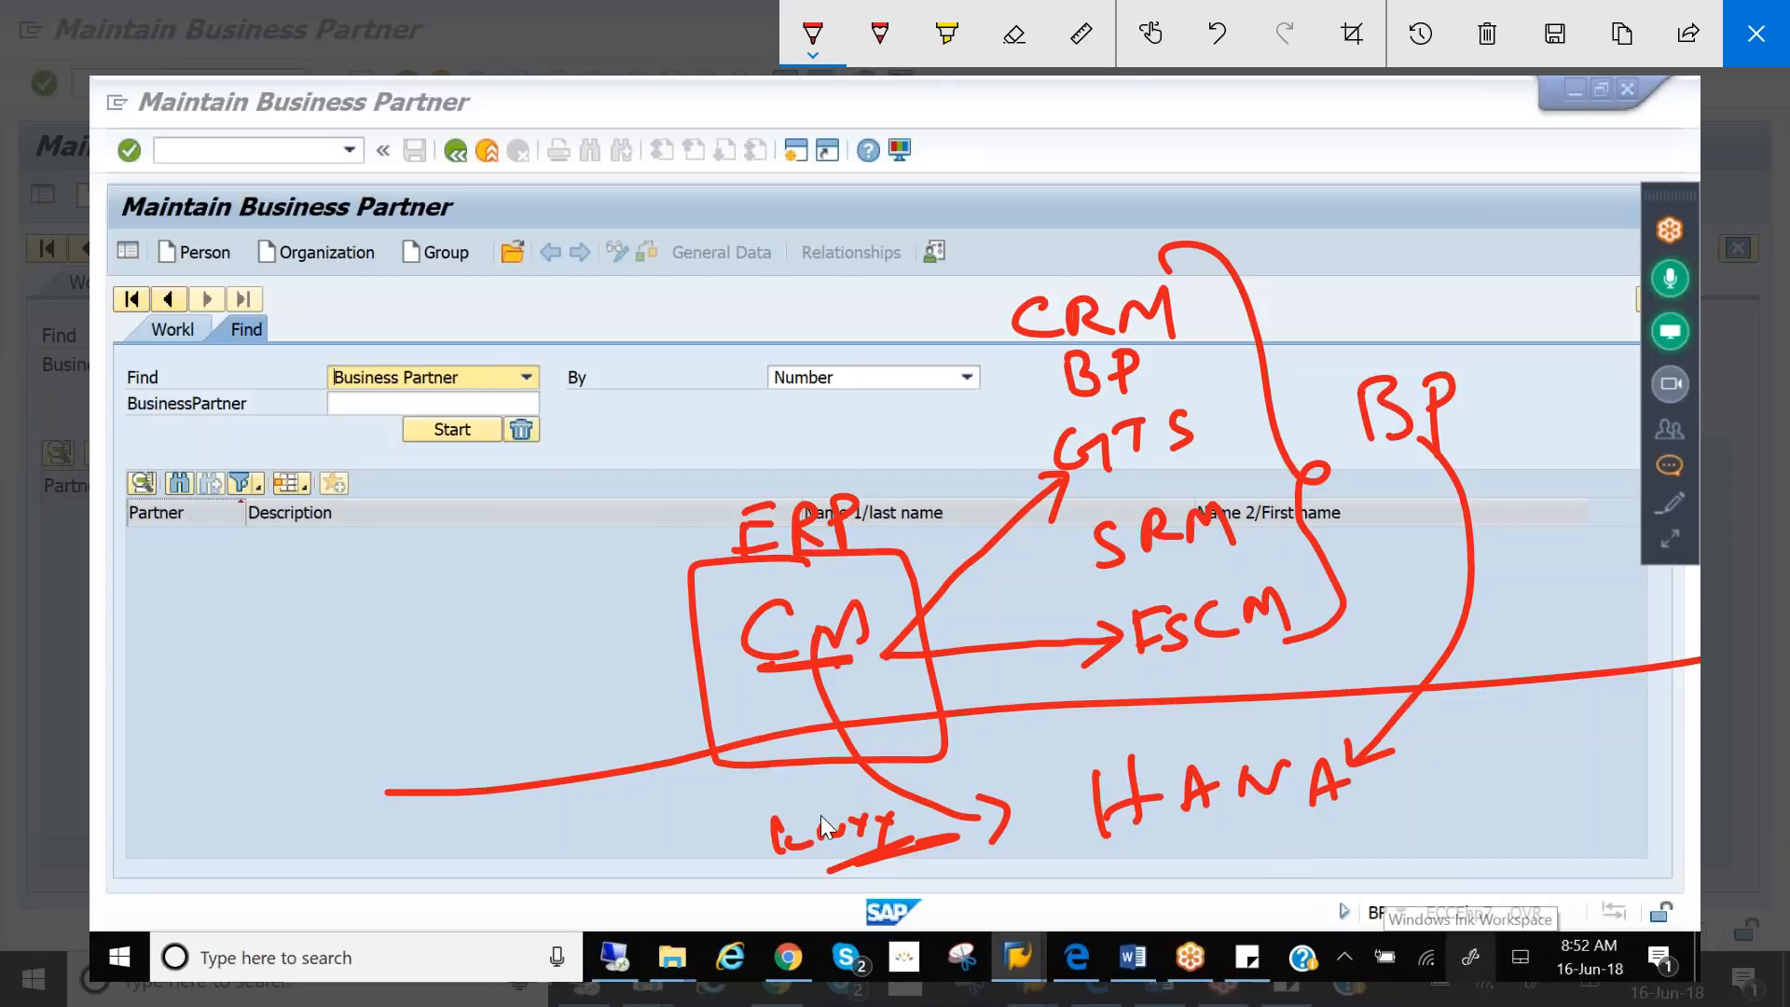
mouse_move(750, 774)
mouse_down()
mouse_move(750, 797)
mouse_move(971, 797)
mouse_move(815, 774)
mouse_up()
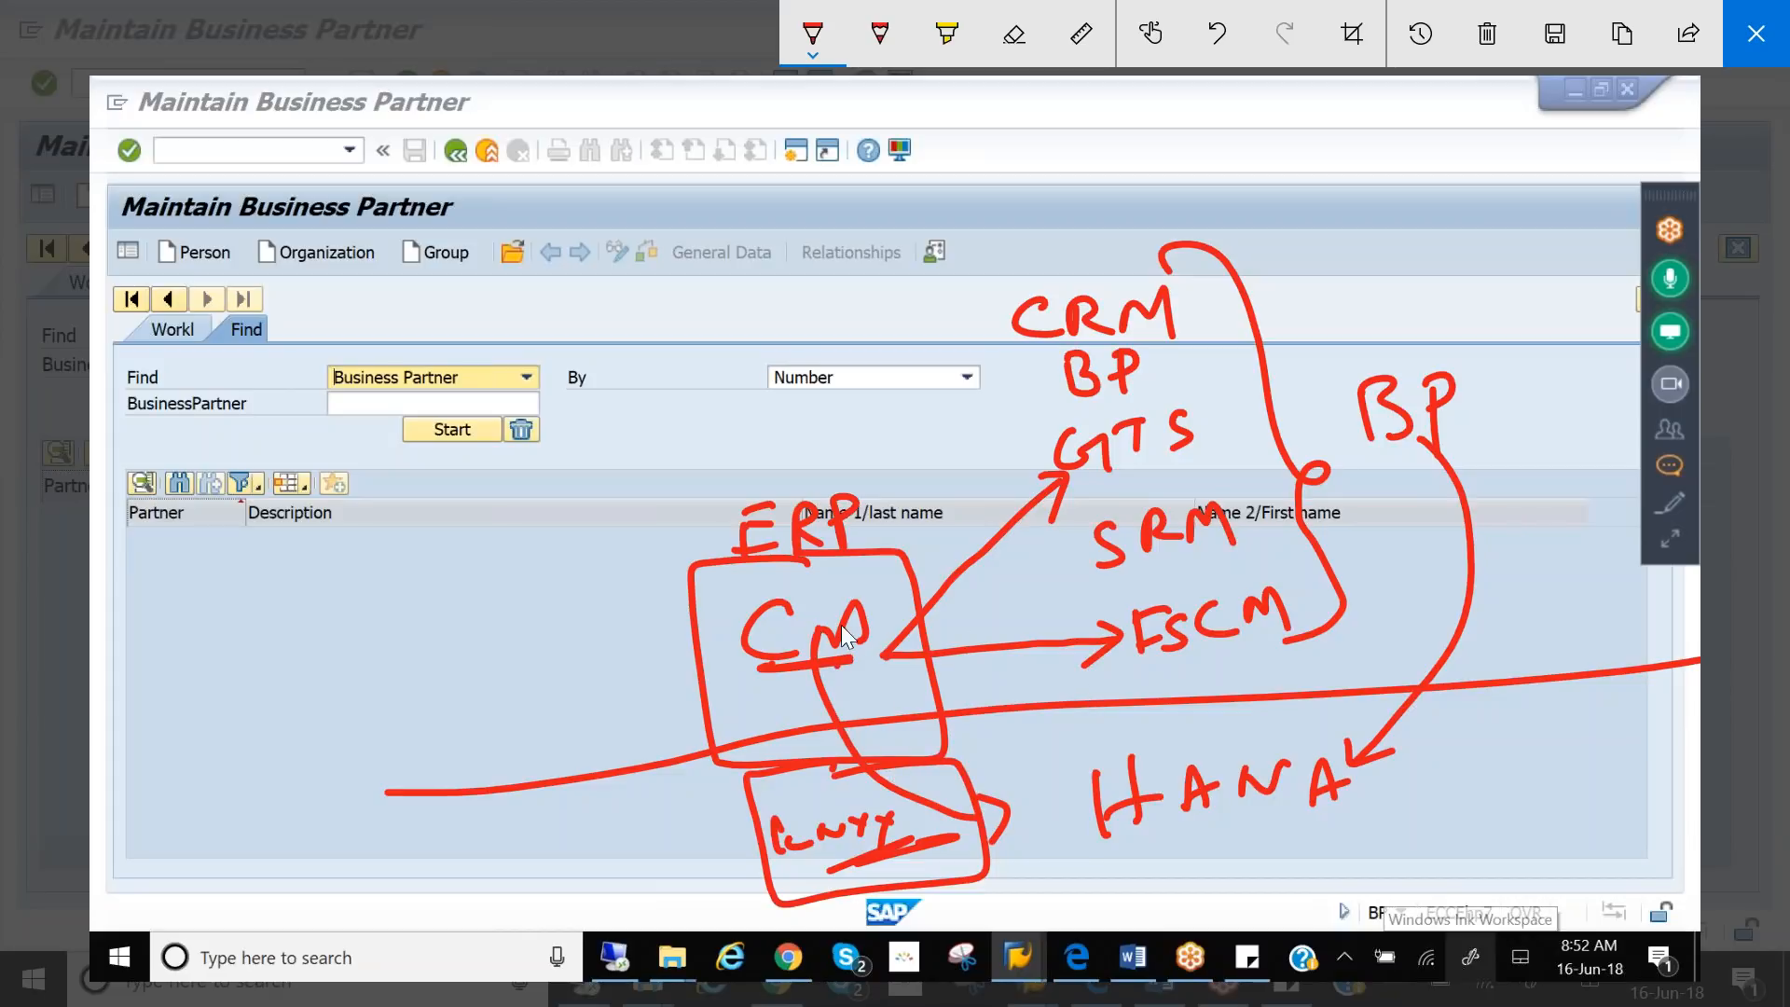
- Retrace the bracket around the CRM to FSCM list, strike through a short note beside the ERP box, and box GTS
mouse_move(1173, 263)
mouse_down()
mouse_move(1193, 242)
mouse_move(1335, 619)
mouse_move(1244, 660)
mouse_up()
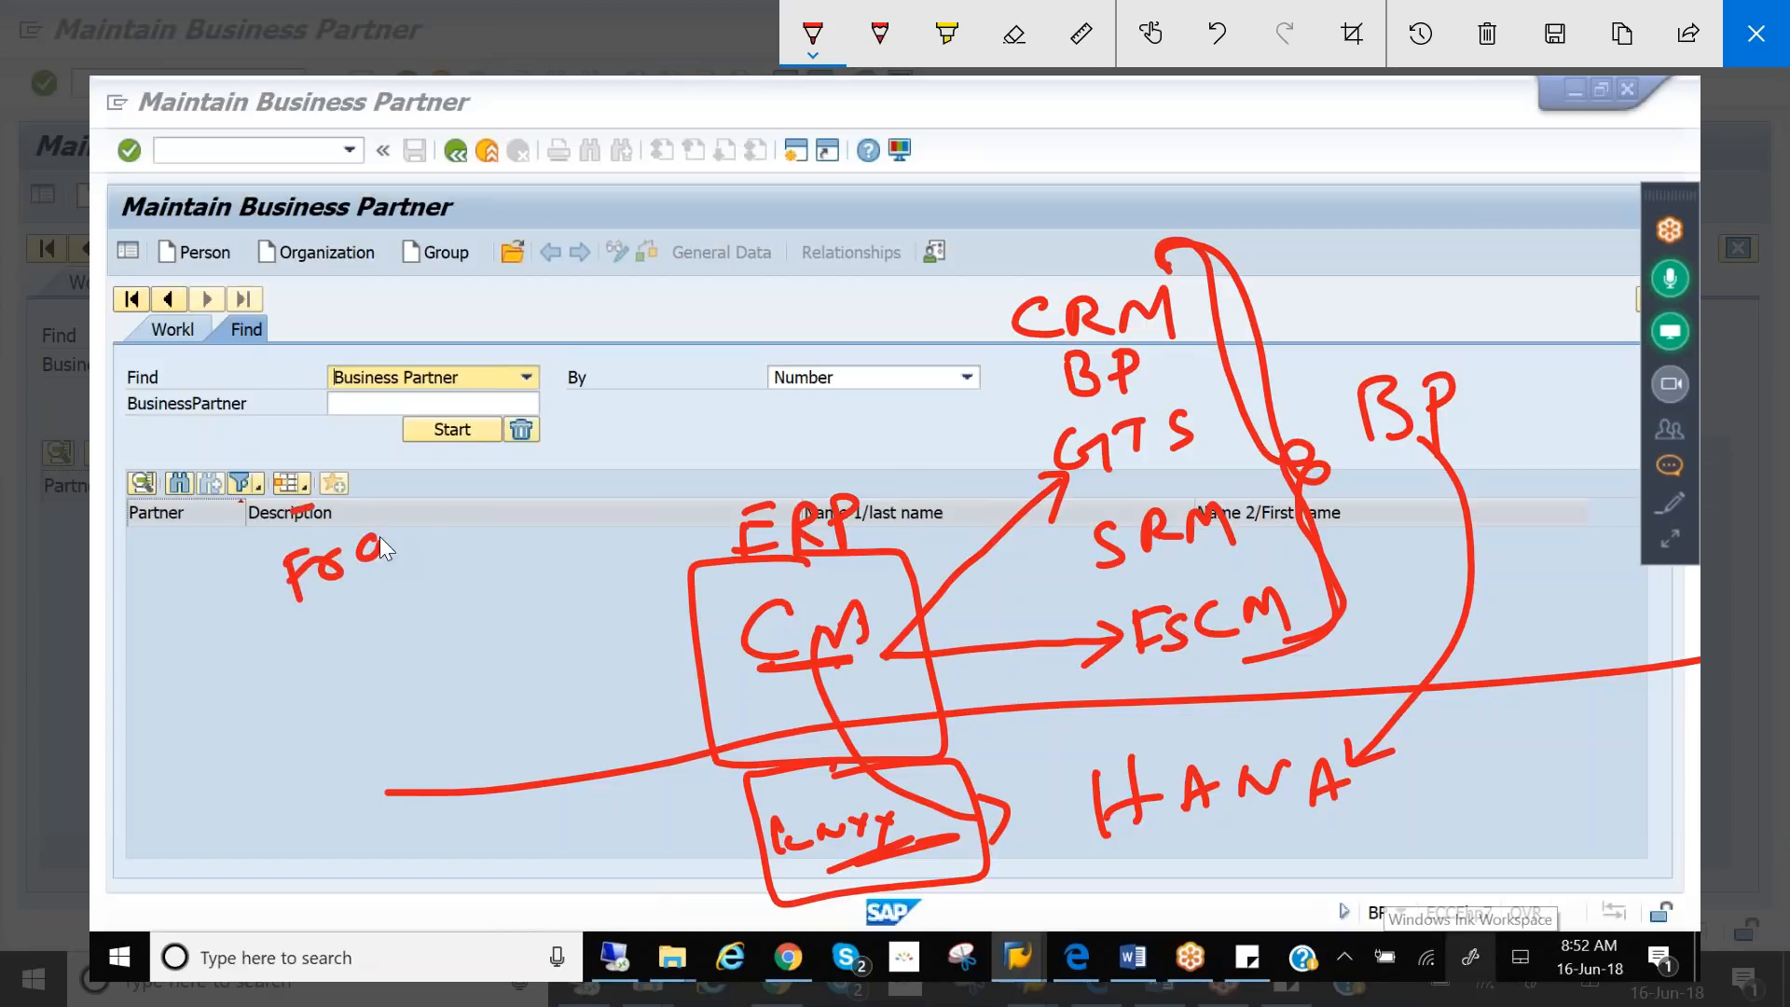
drag(347, 539, 401, 565)
mouse_move(1076, 416)
mouse_down()
mouse_move(1030, 432)
mouse_move(1215, 388)
mouse_move(1082, 406)
mouse_up()
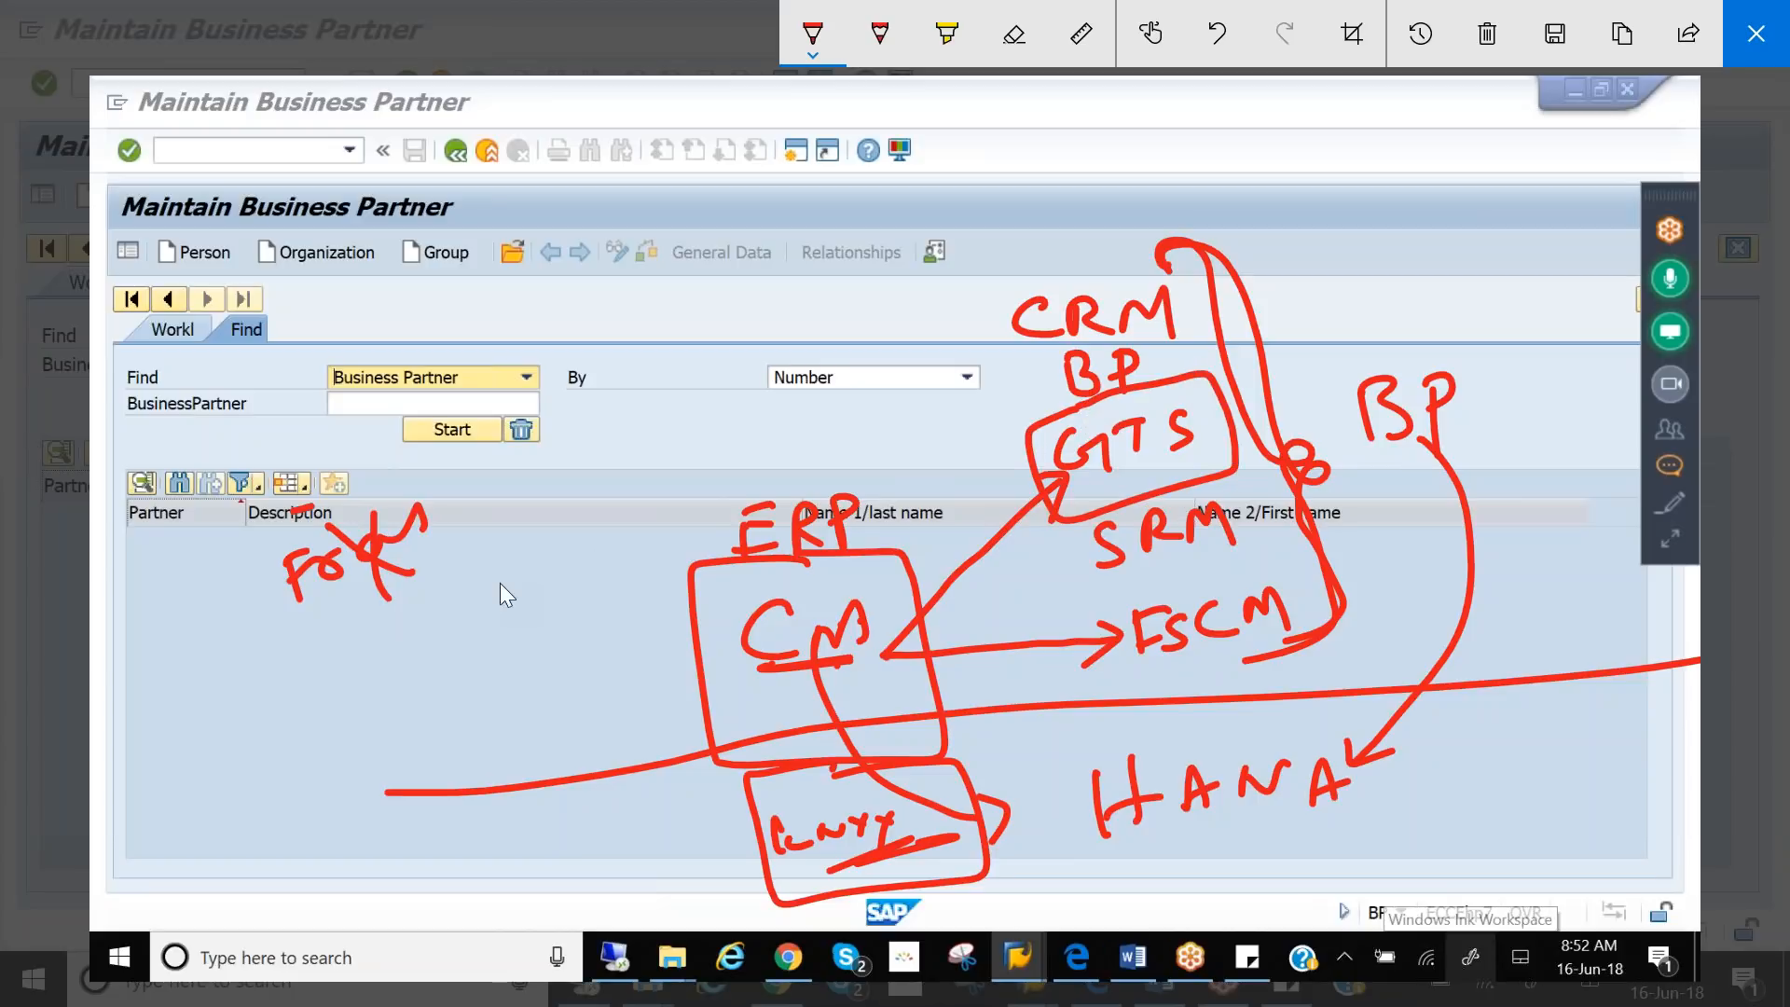
- Add a final stroke near the ERP box, clear all ink and close the screen sketch
drag(821, 571, 918, 538)
click(1490, 33)
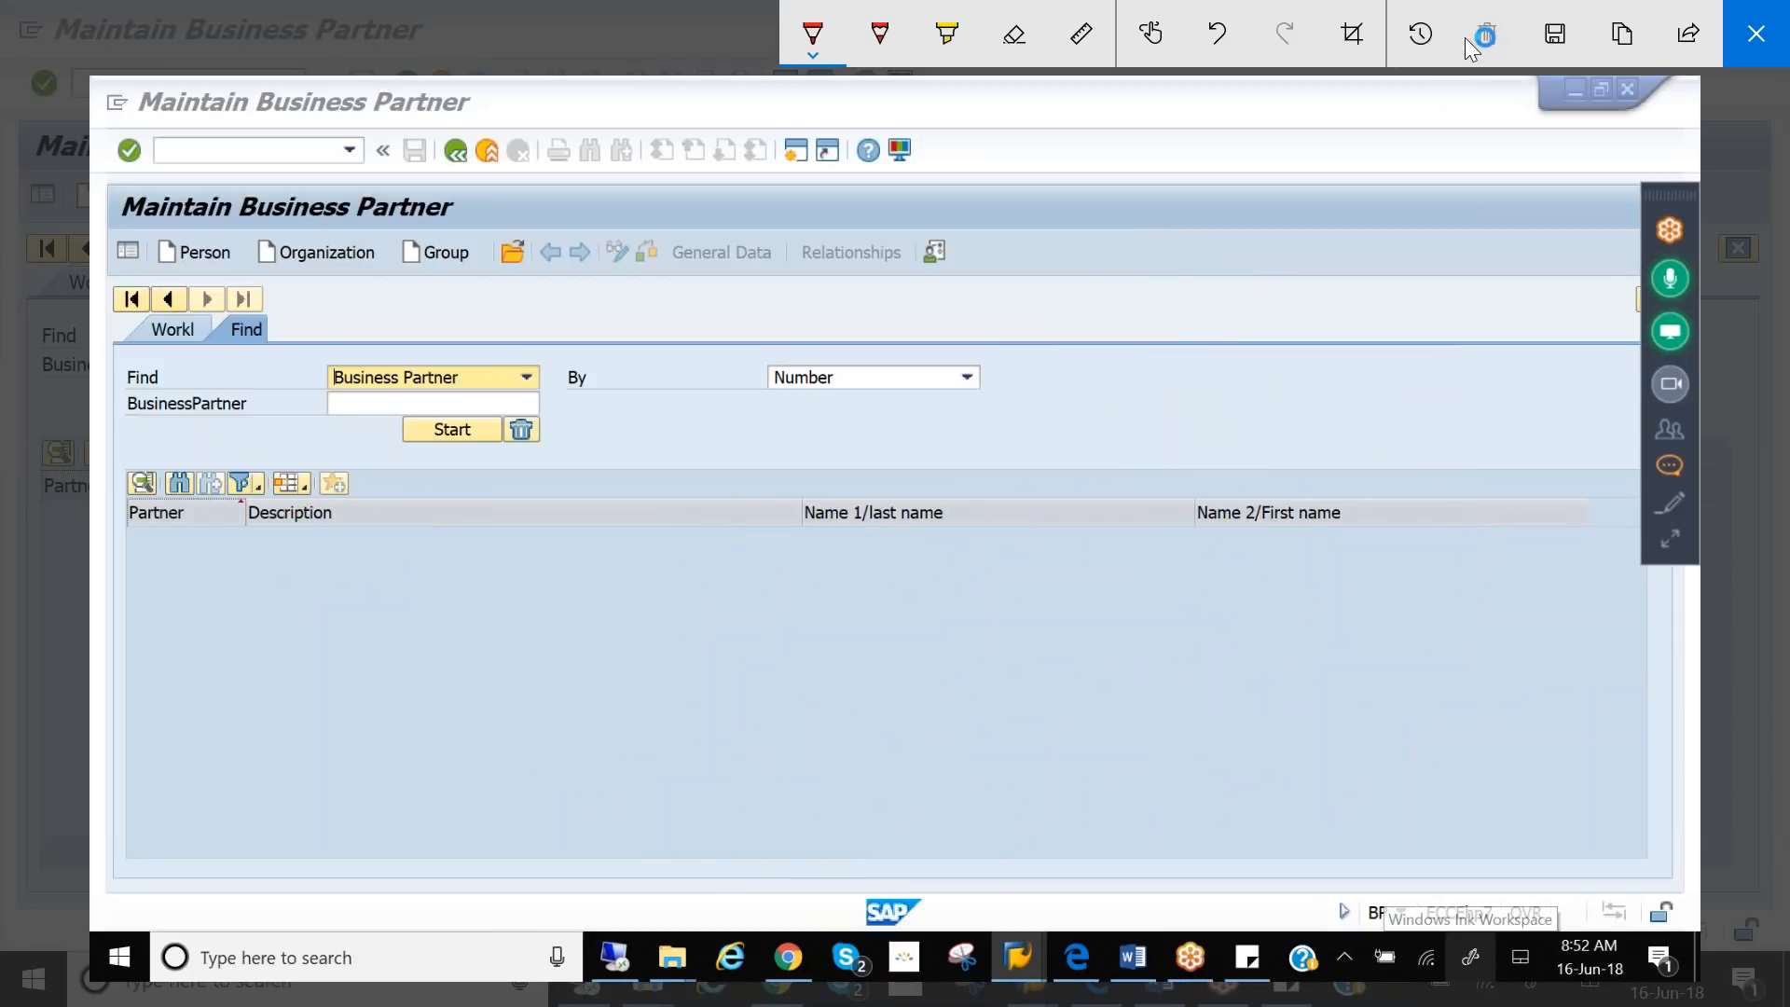
click(1757, 33)
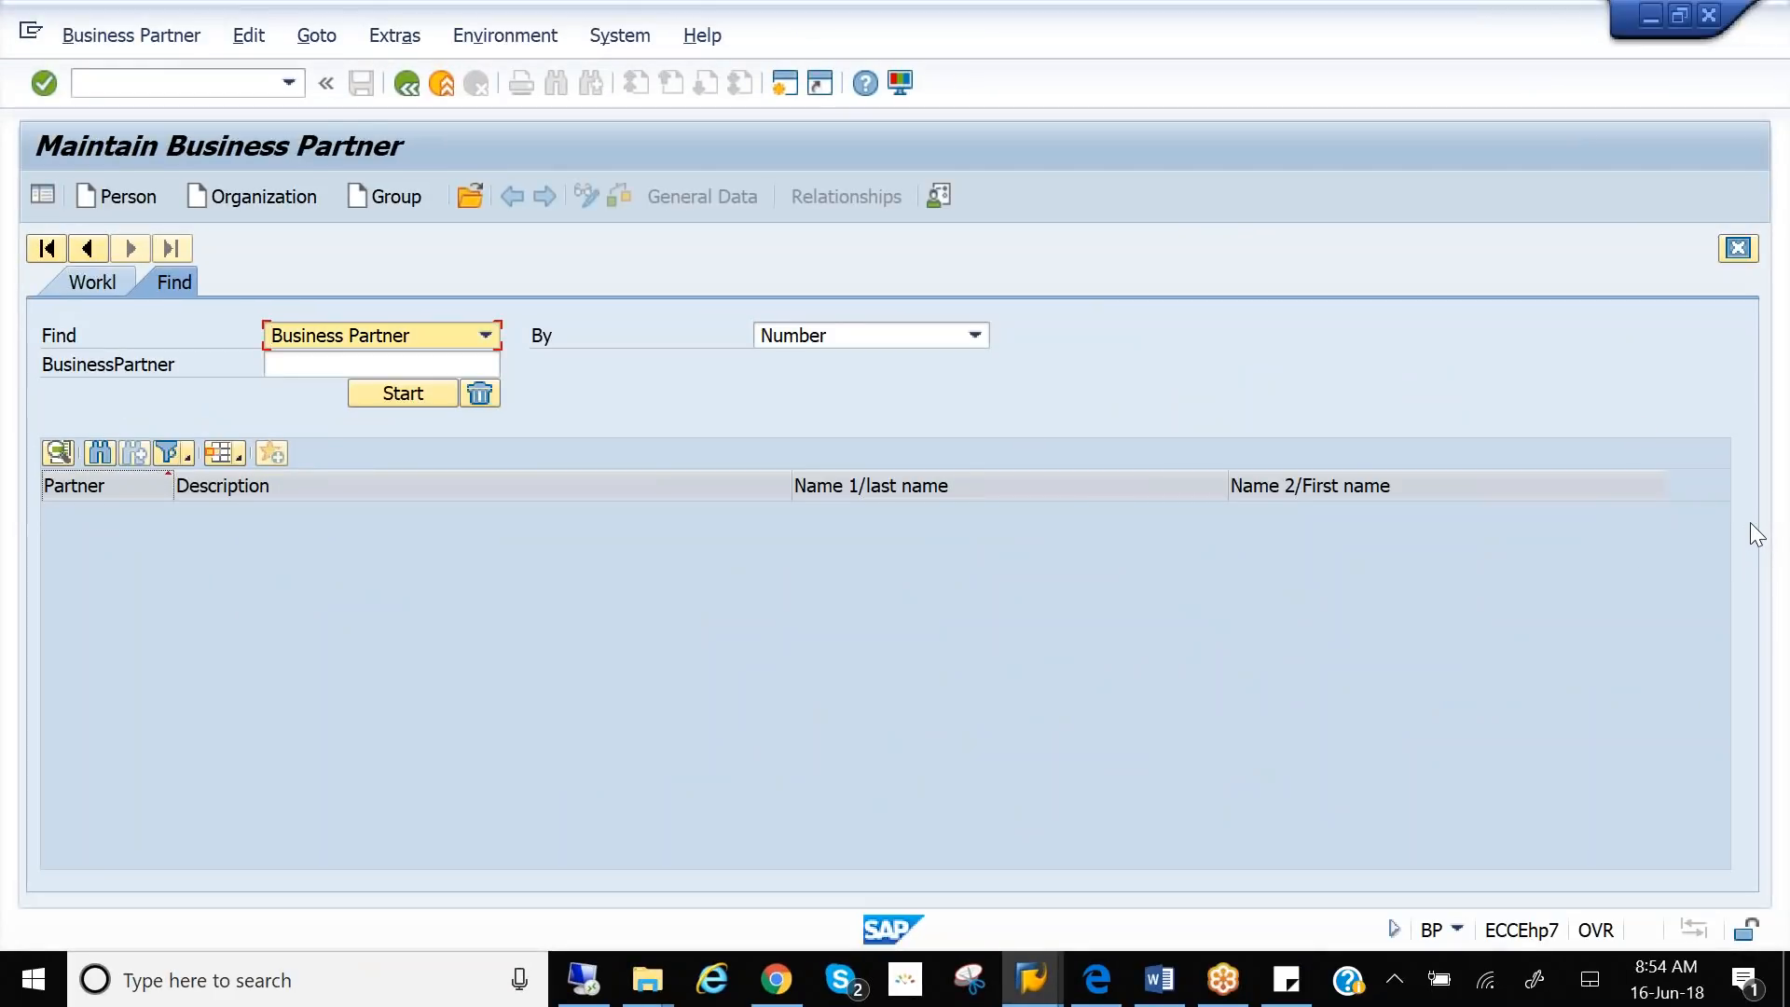
- Switch to the remote S/4HANA session, run transaction SPRO and open the SAP Reference IMG
click(174, 85)
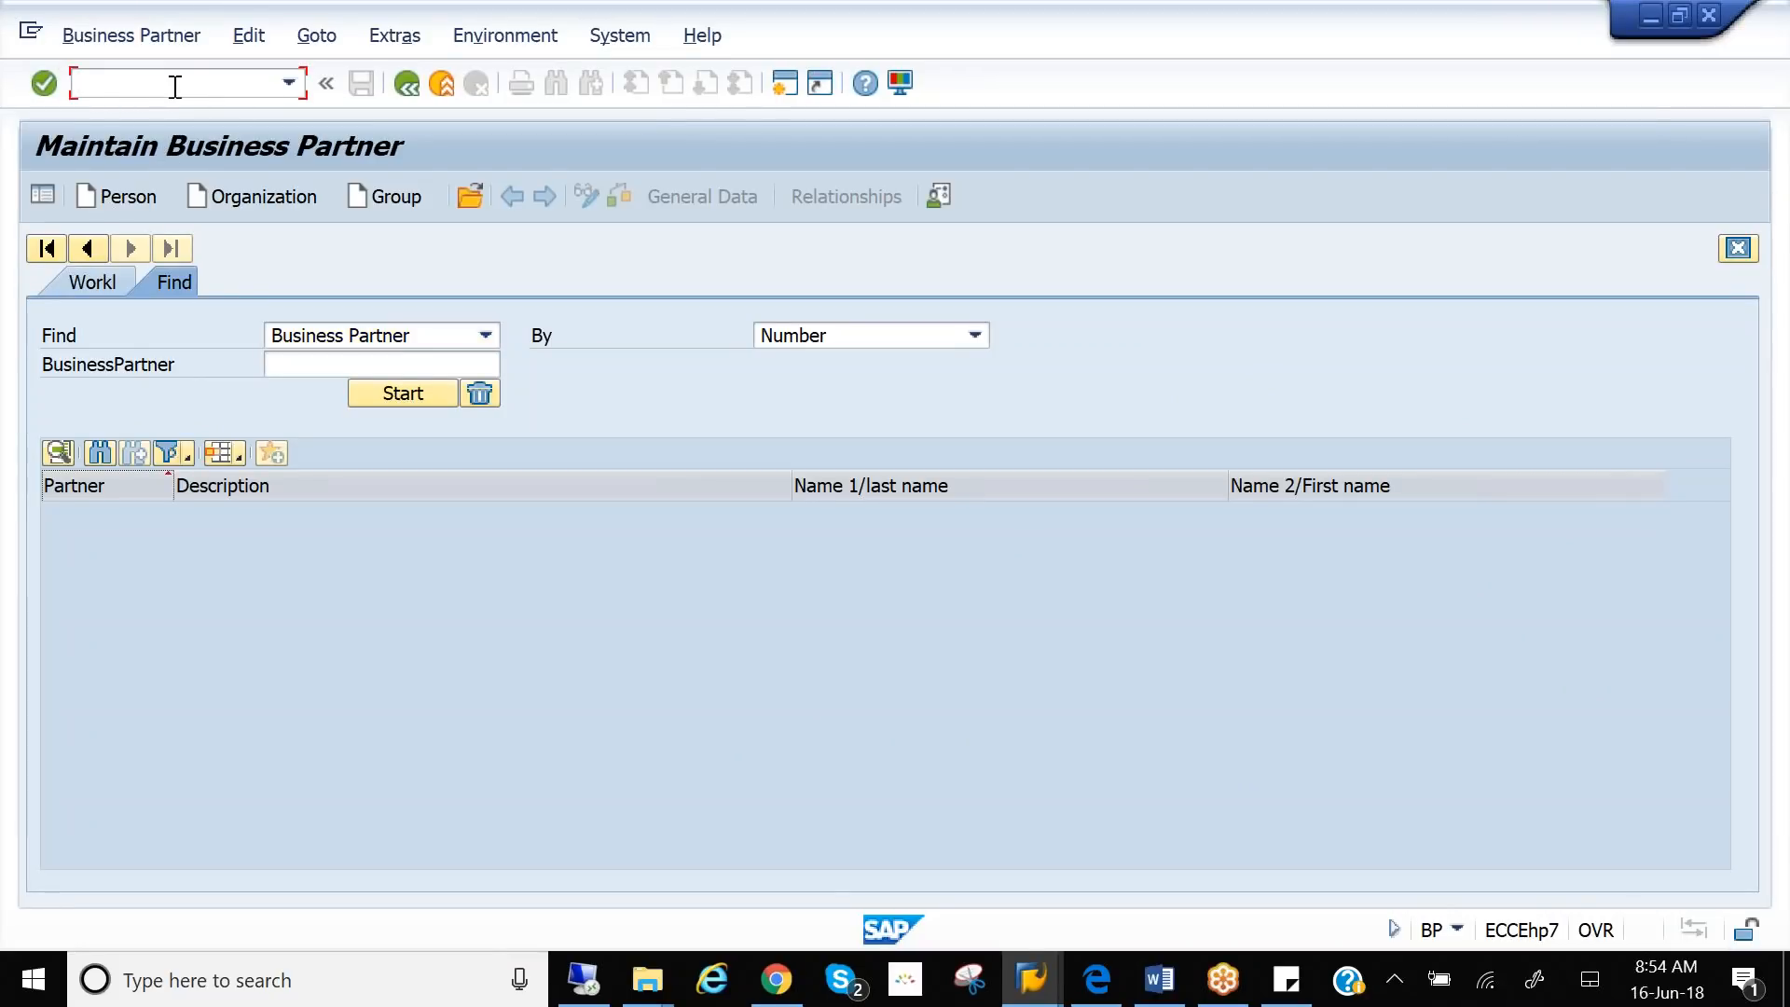
click(584, 979)
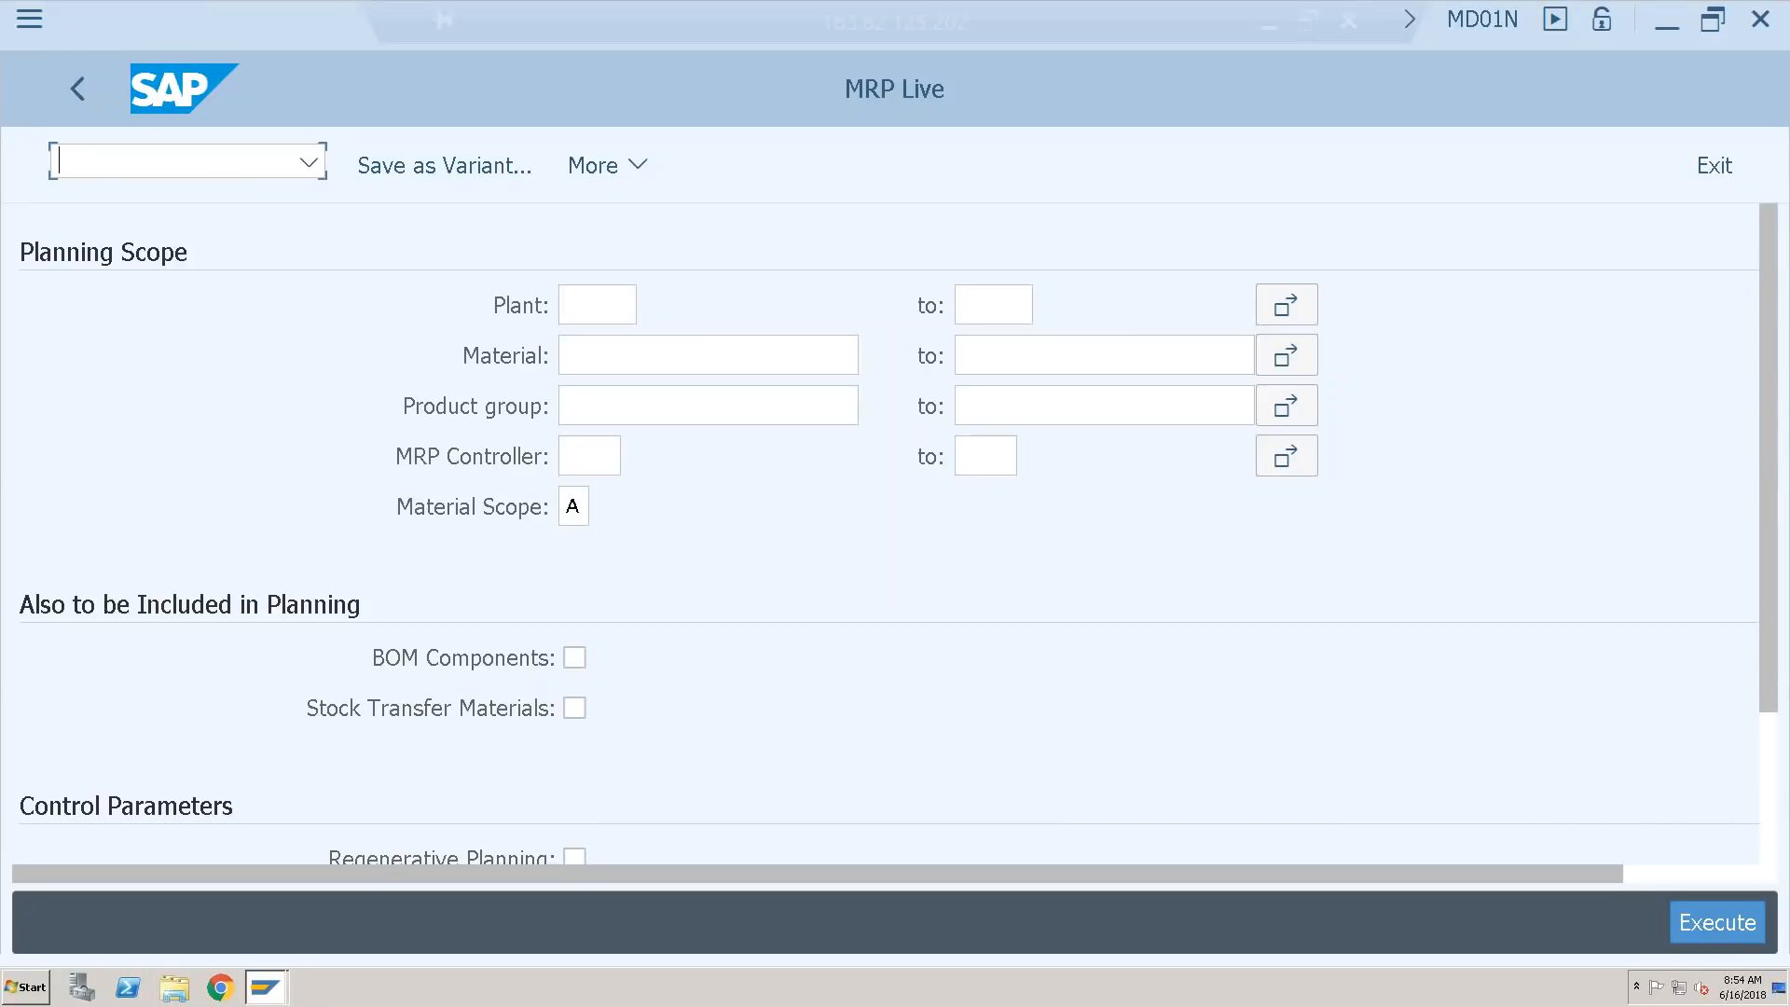
text(/nspro)
key(Return)
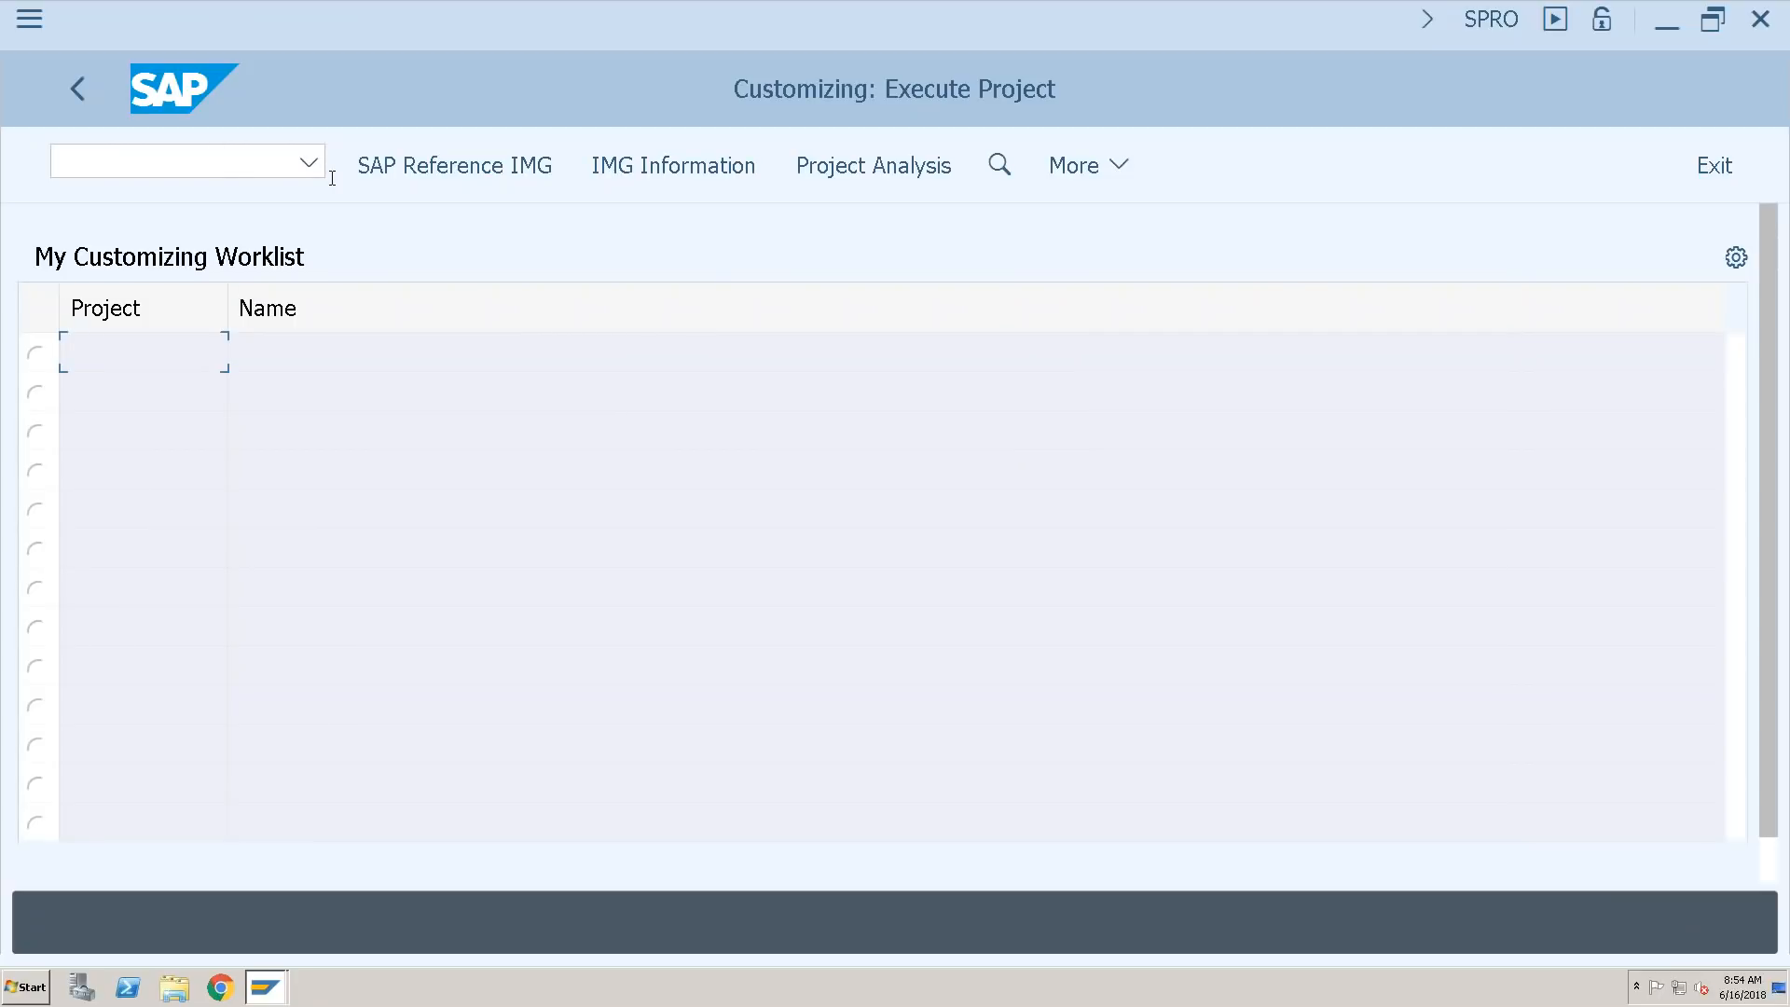
click(429, 173)
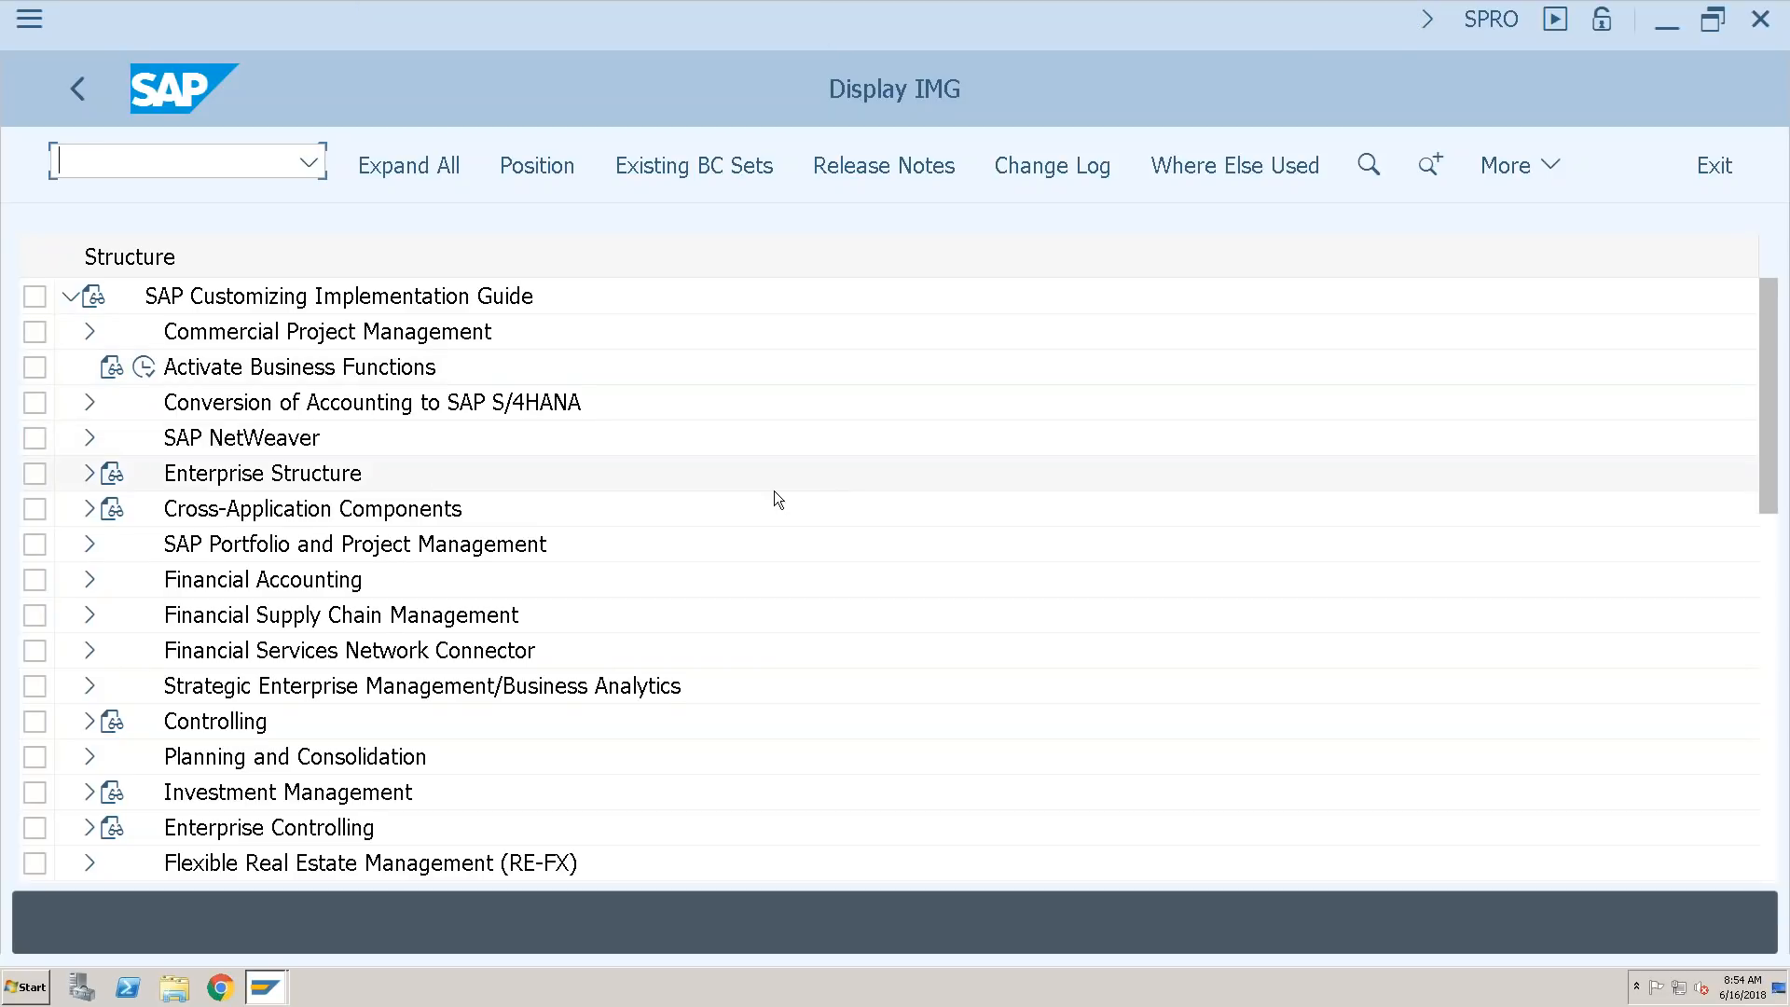
- Expand Sales and Distribution and its Basic Functions node in the IMG structure
click(435, 549)
scroll(435, 548, down, 2)
scroll(435, 548, down, 2)
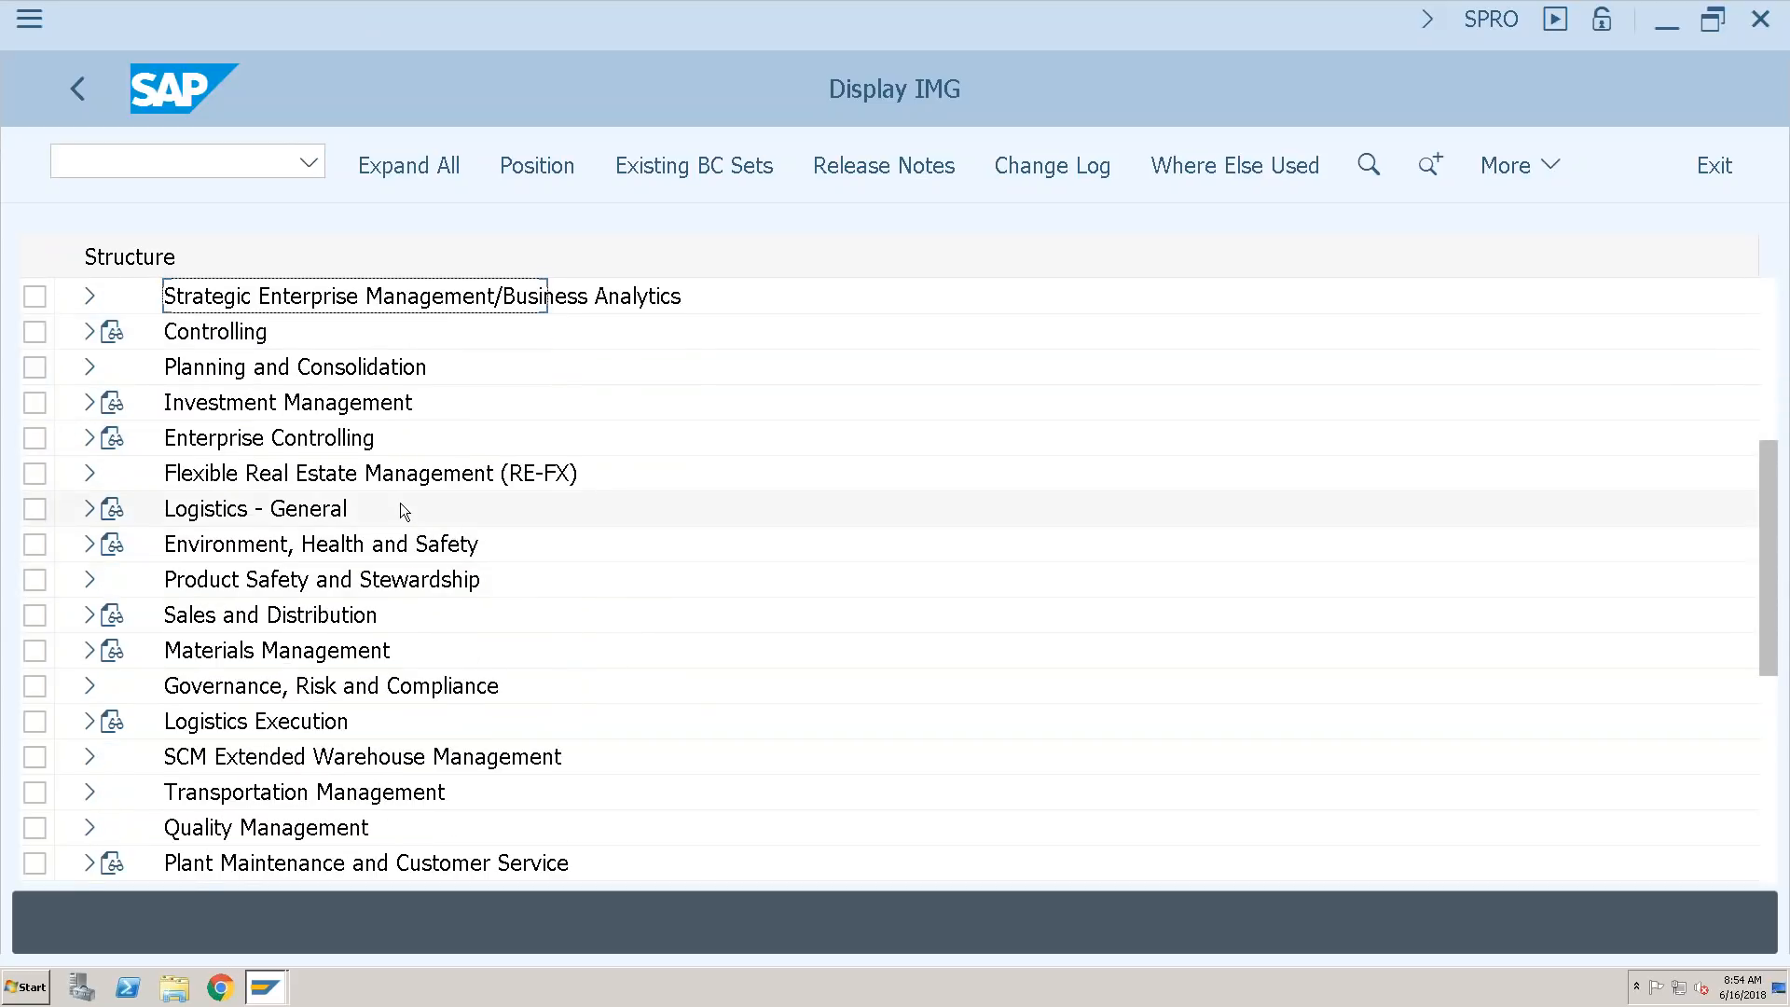
click(90, 615)
scroll(205, 611, down, 3)
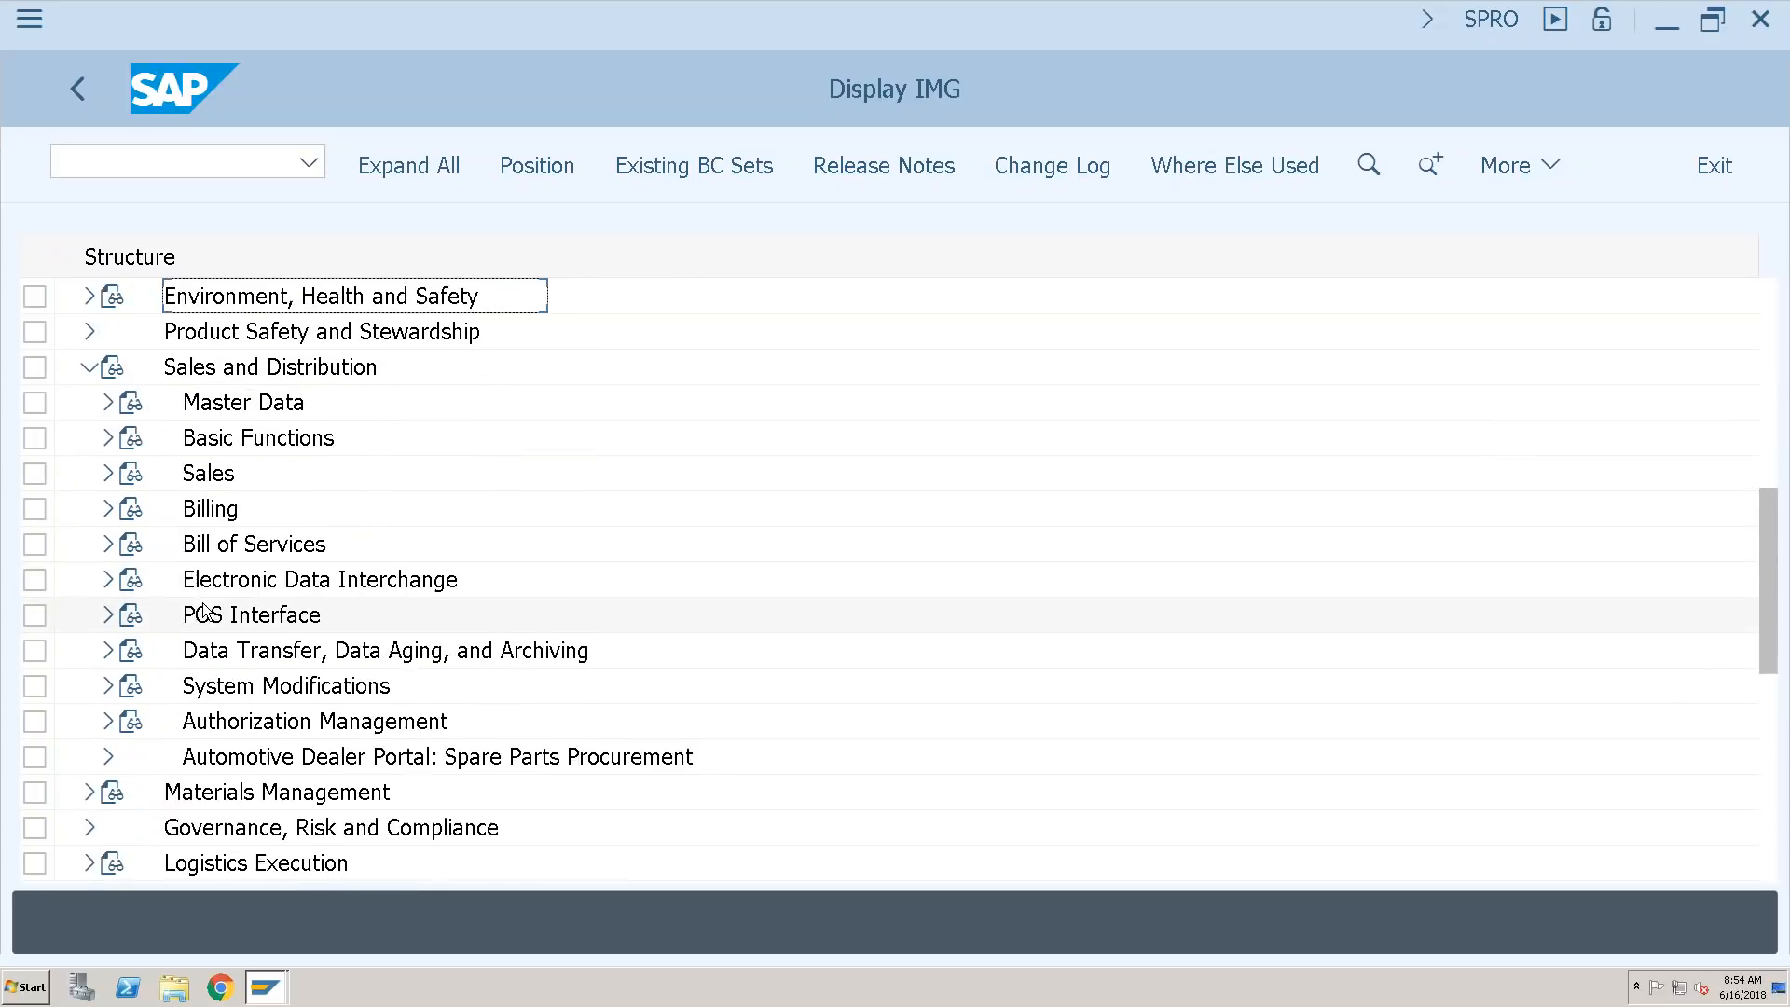
scroll(205, 610, down, 1)
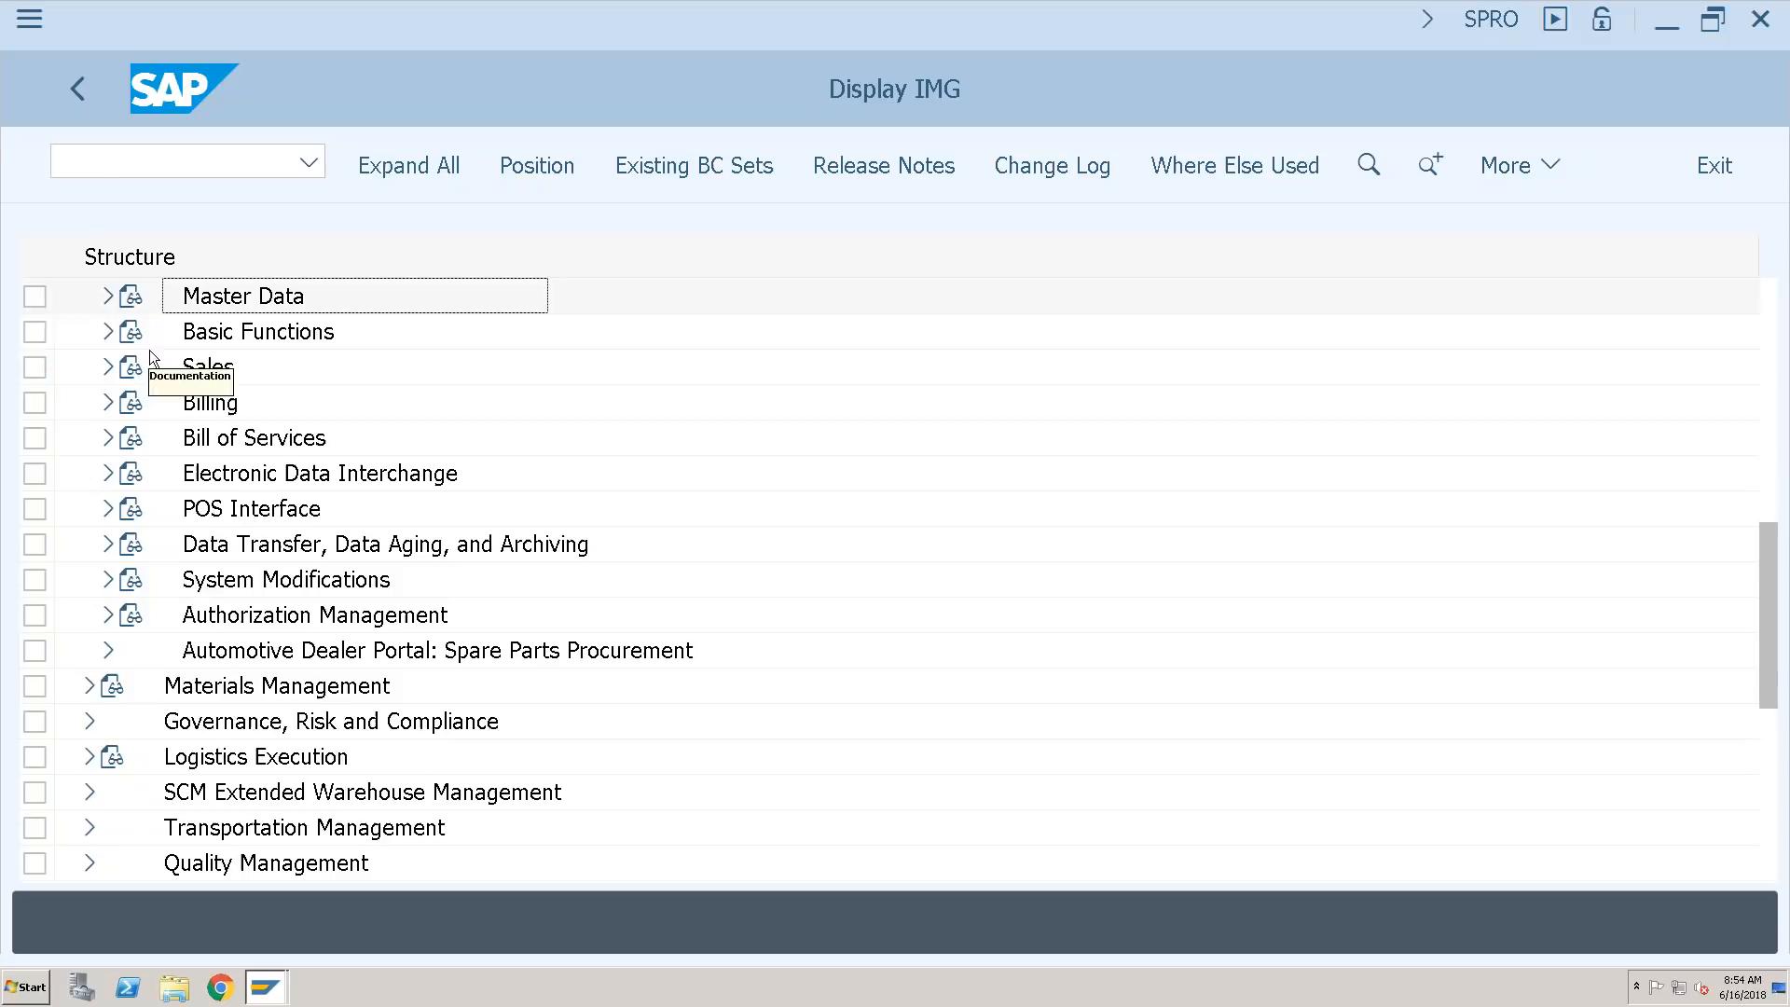
click(108, 334)
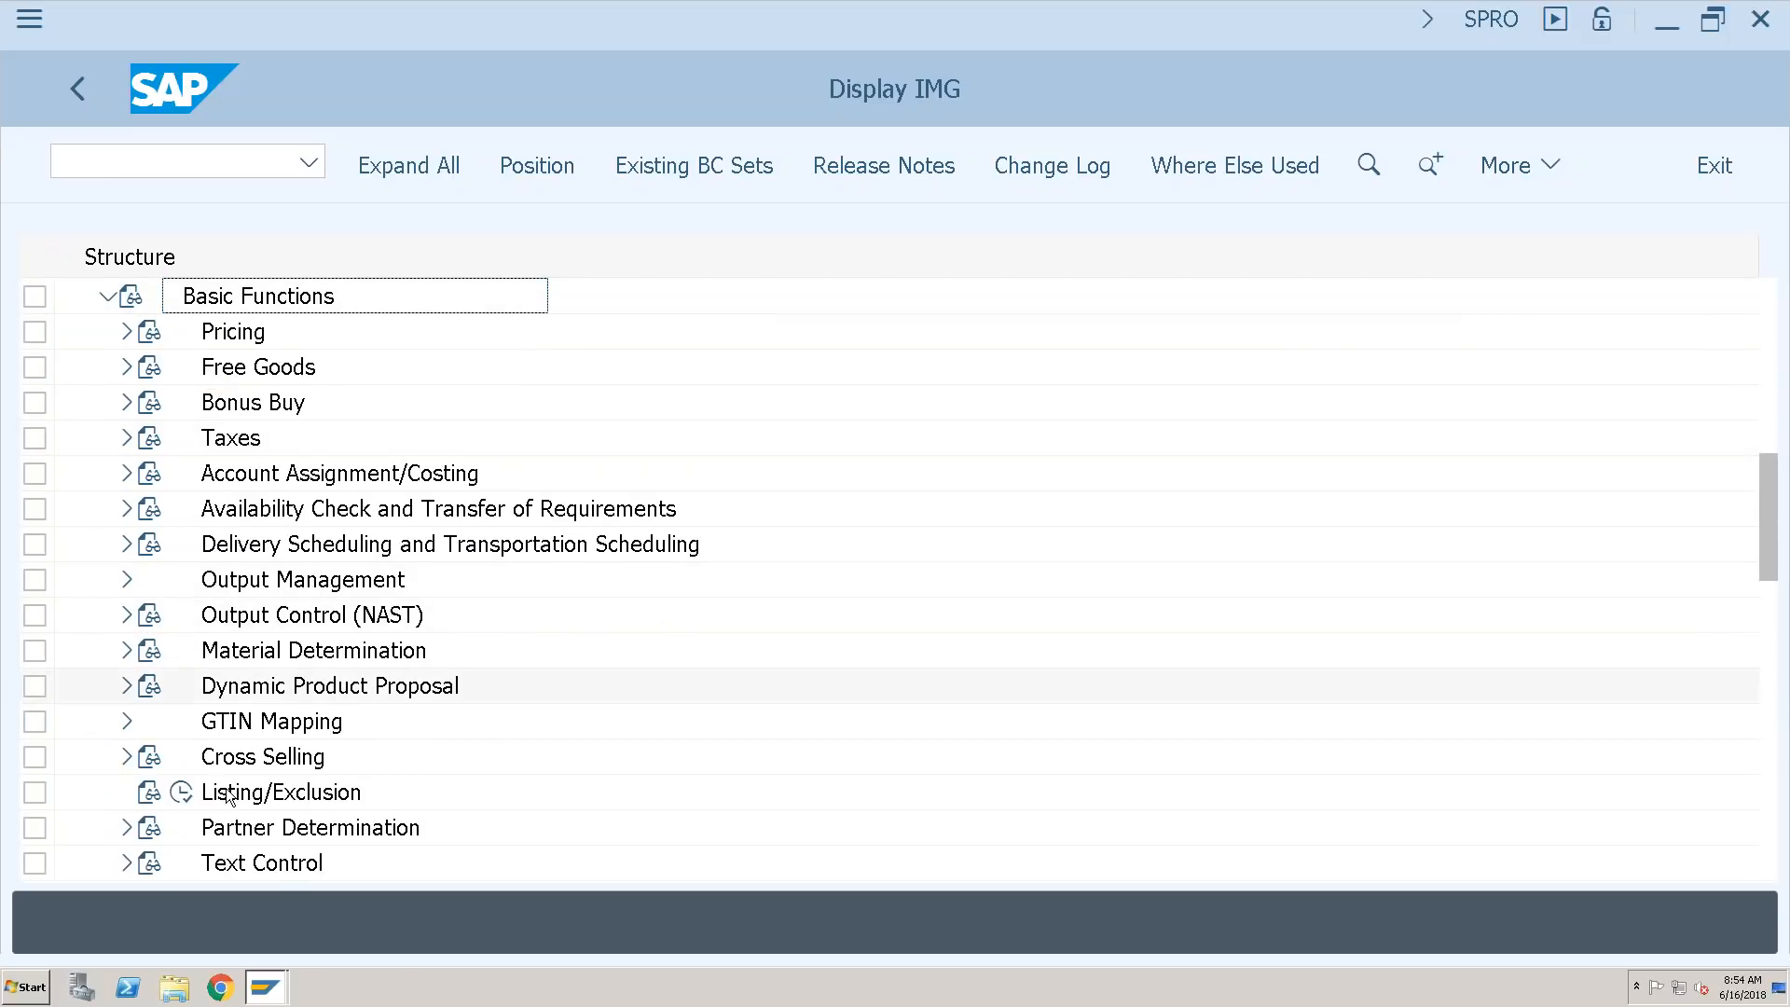
- Expand Credit Management/Risk Management under Basic Functions and open the documentation of the Credit Management activity
scroll(224, 792, down, 1)
scroll(221, 791, down, 2)
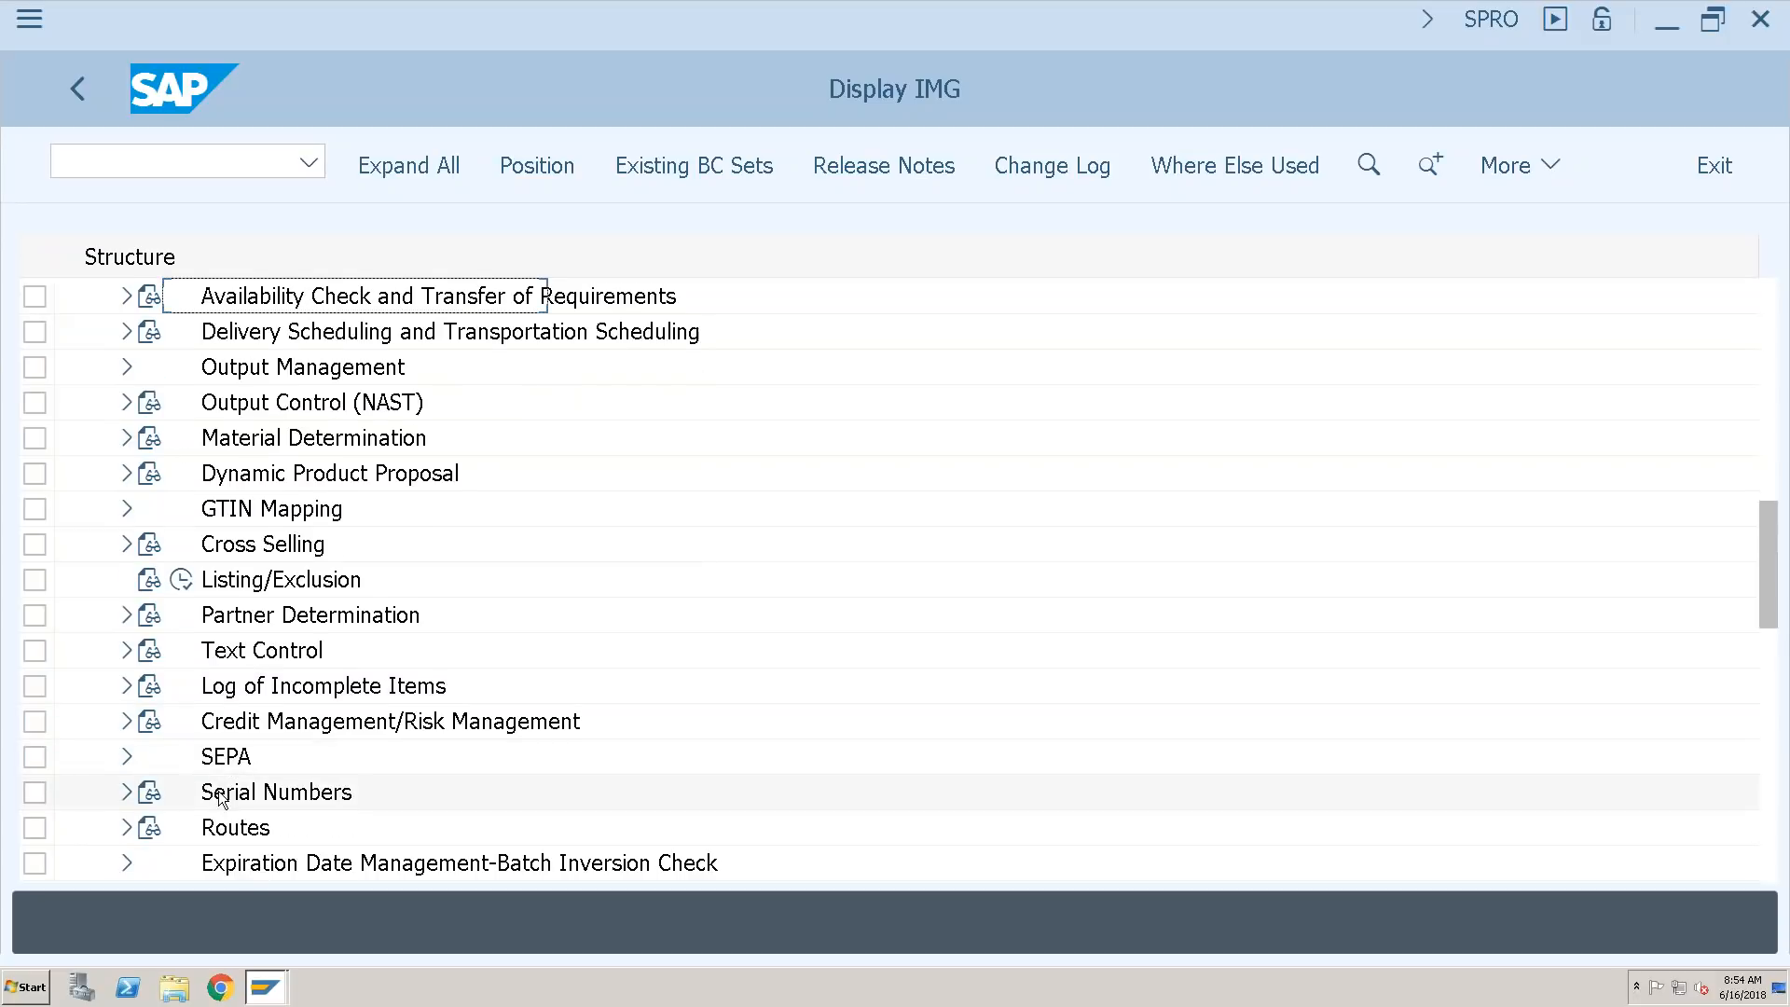
click(129, 722)
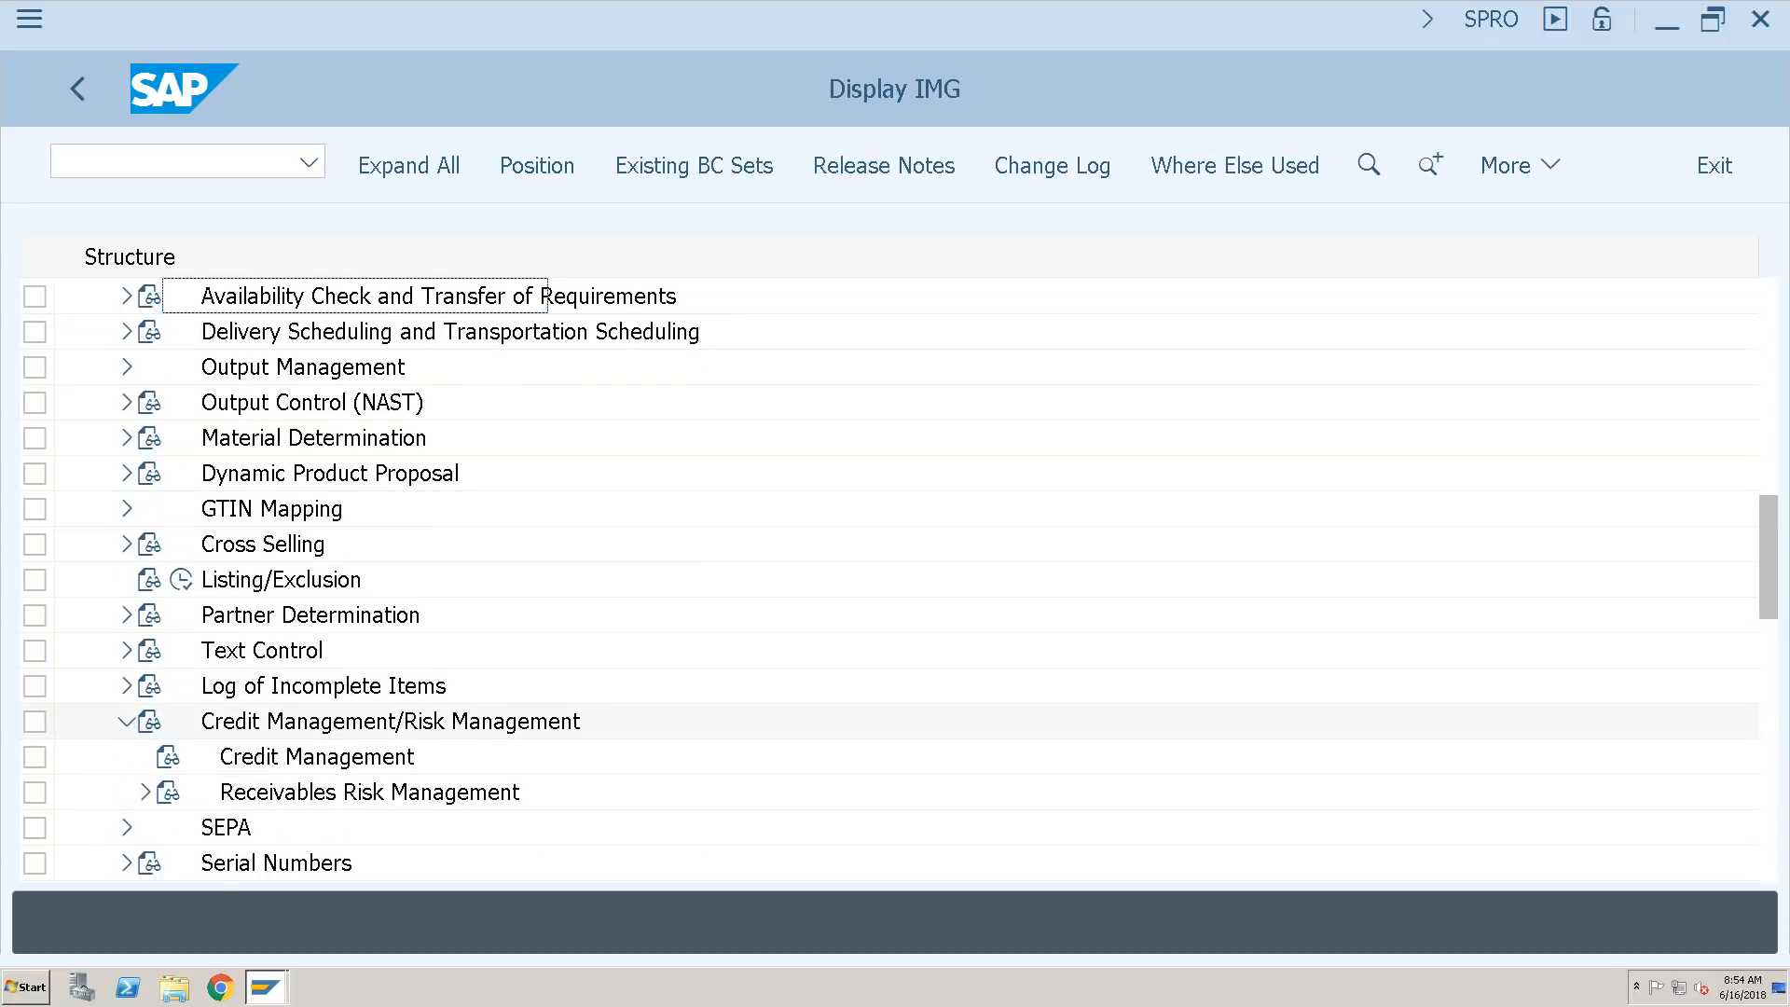
scroll(496, 669, down, 2)
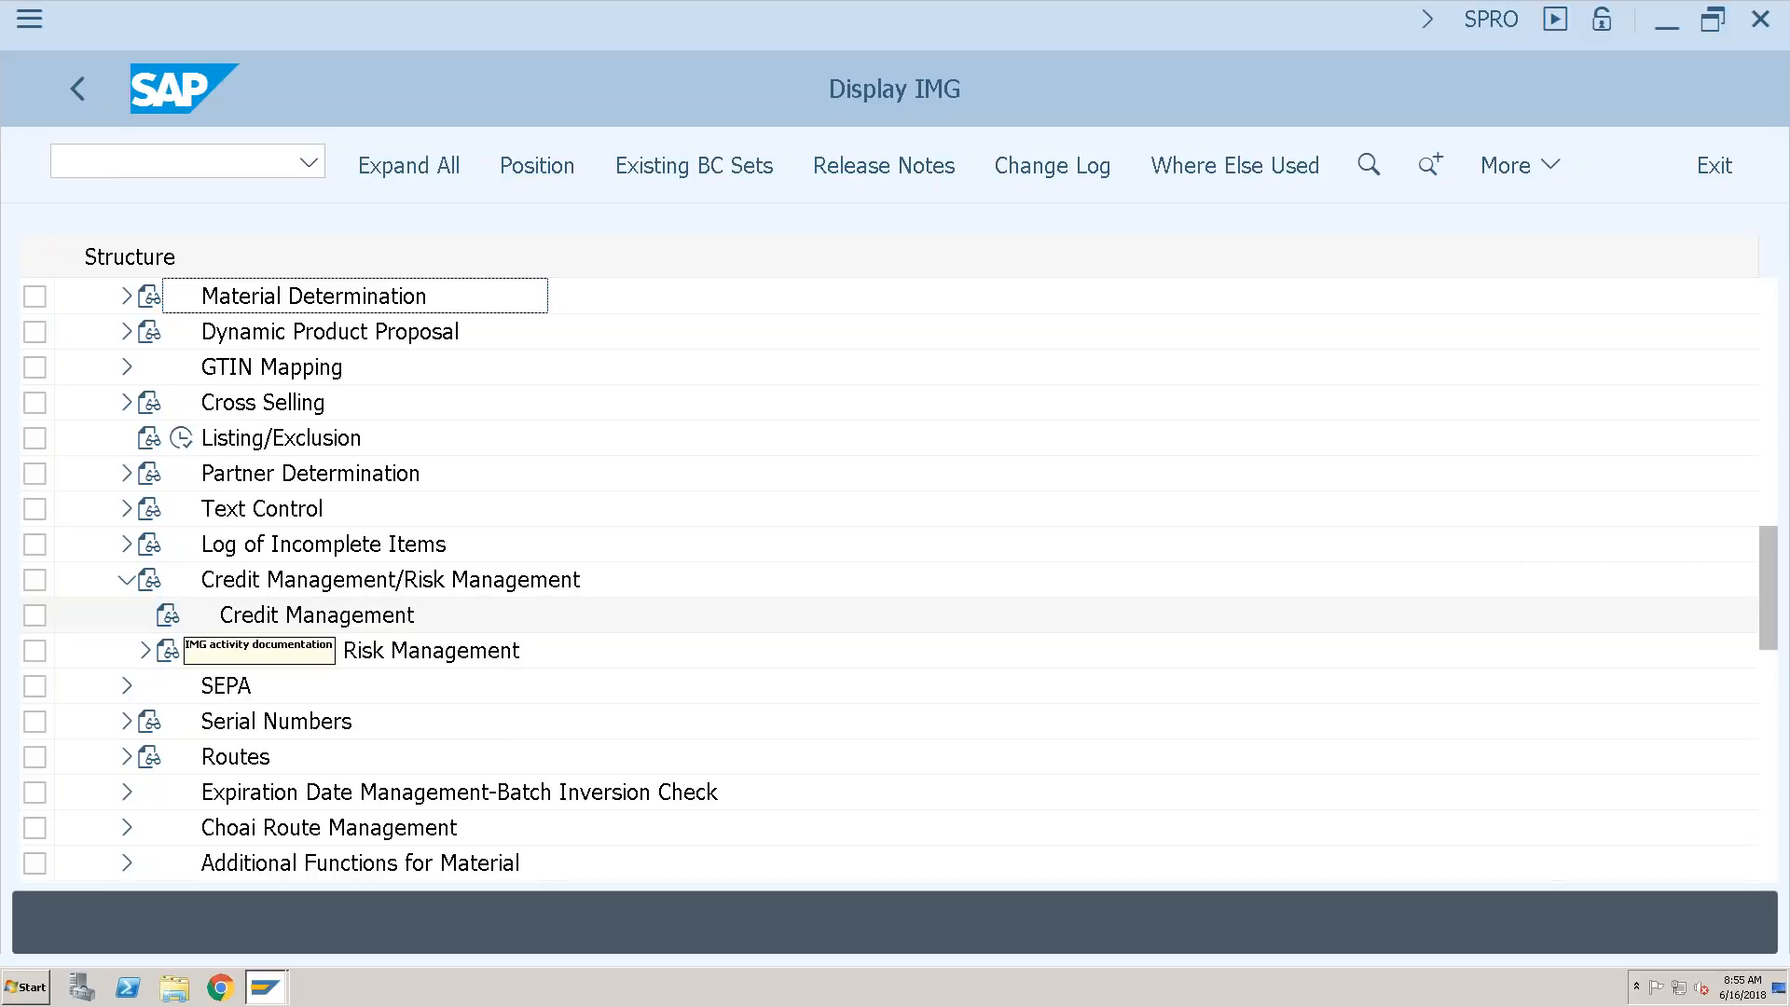
click(167, 617)
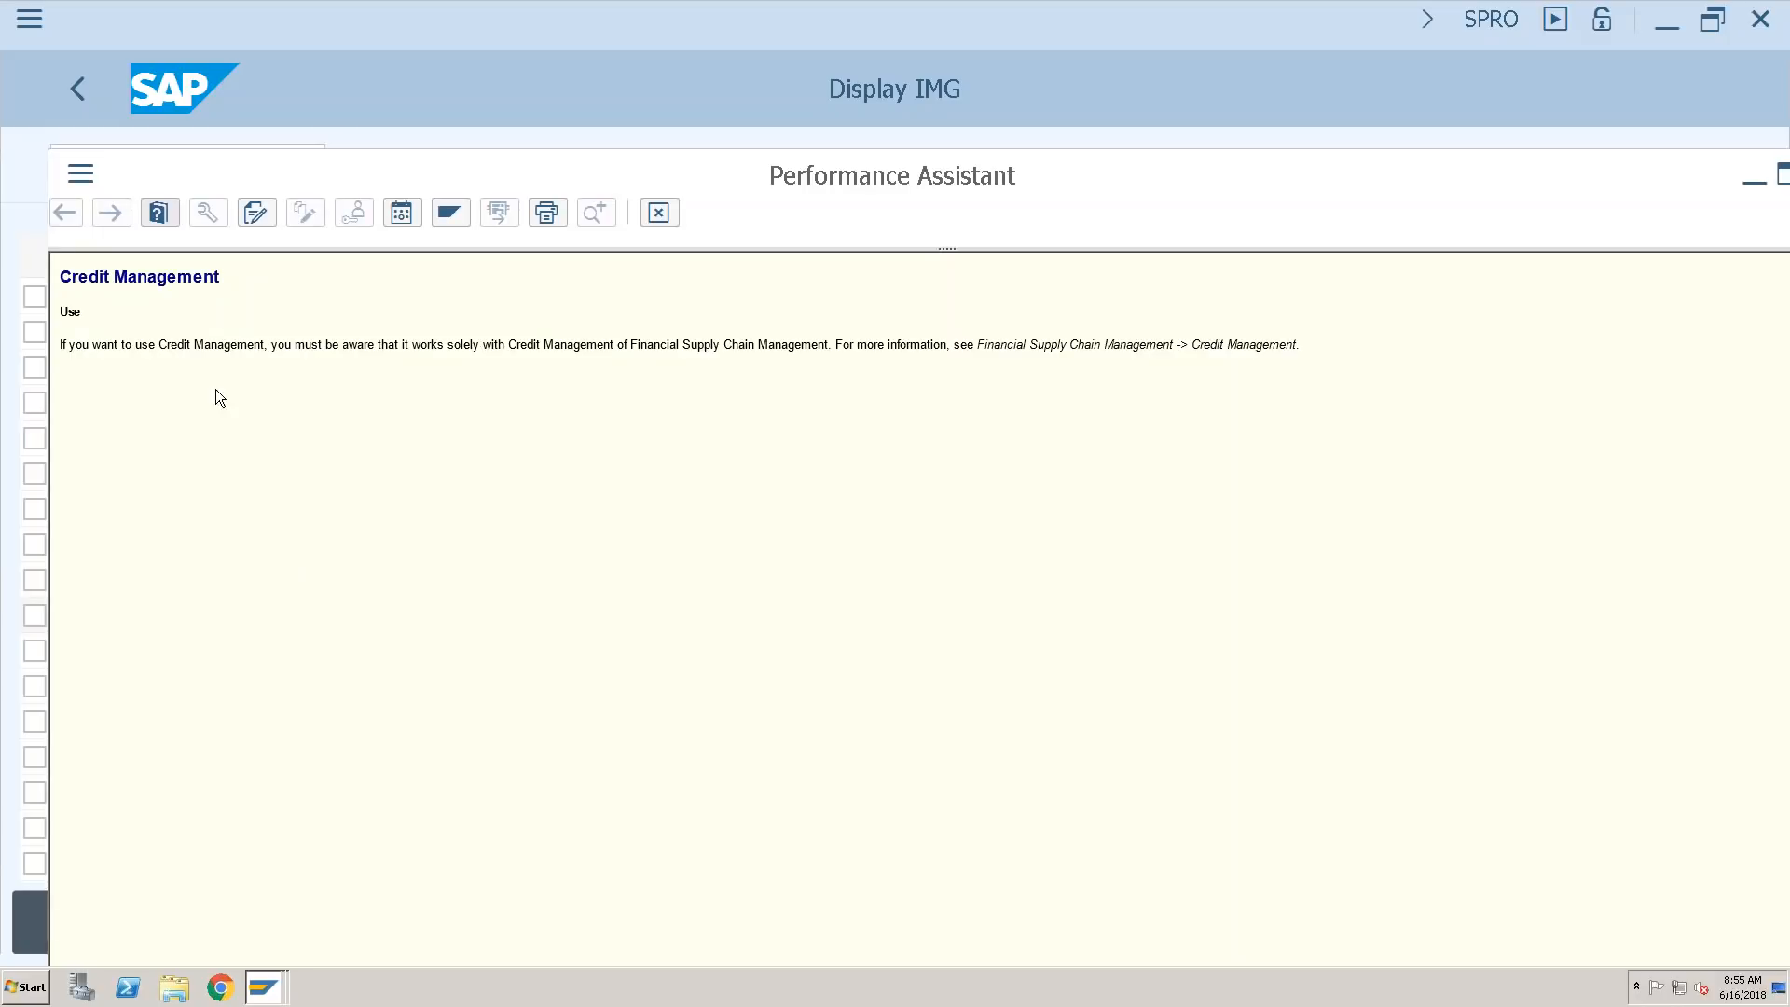
- Read the Credit Management usage note, highlight its reference to Financial Supply Chain Management, and close the documentation
drag(168, 345, 376, 369)
click(930, 343)
drag(976, 348, 1180, 334)
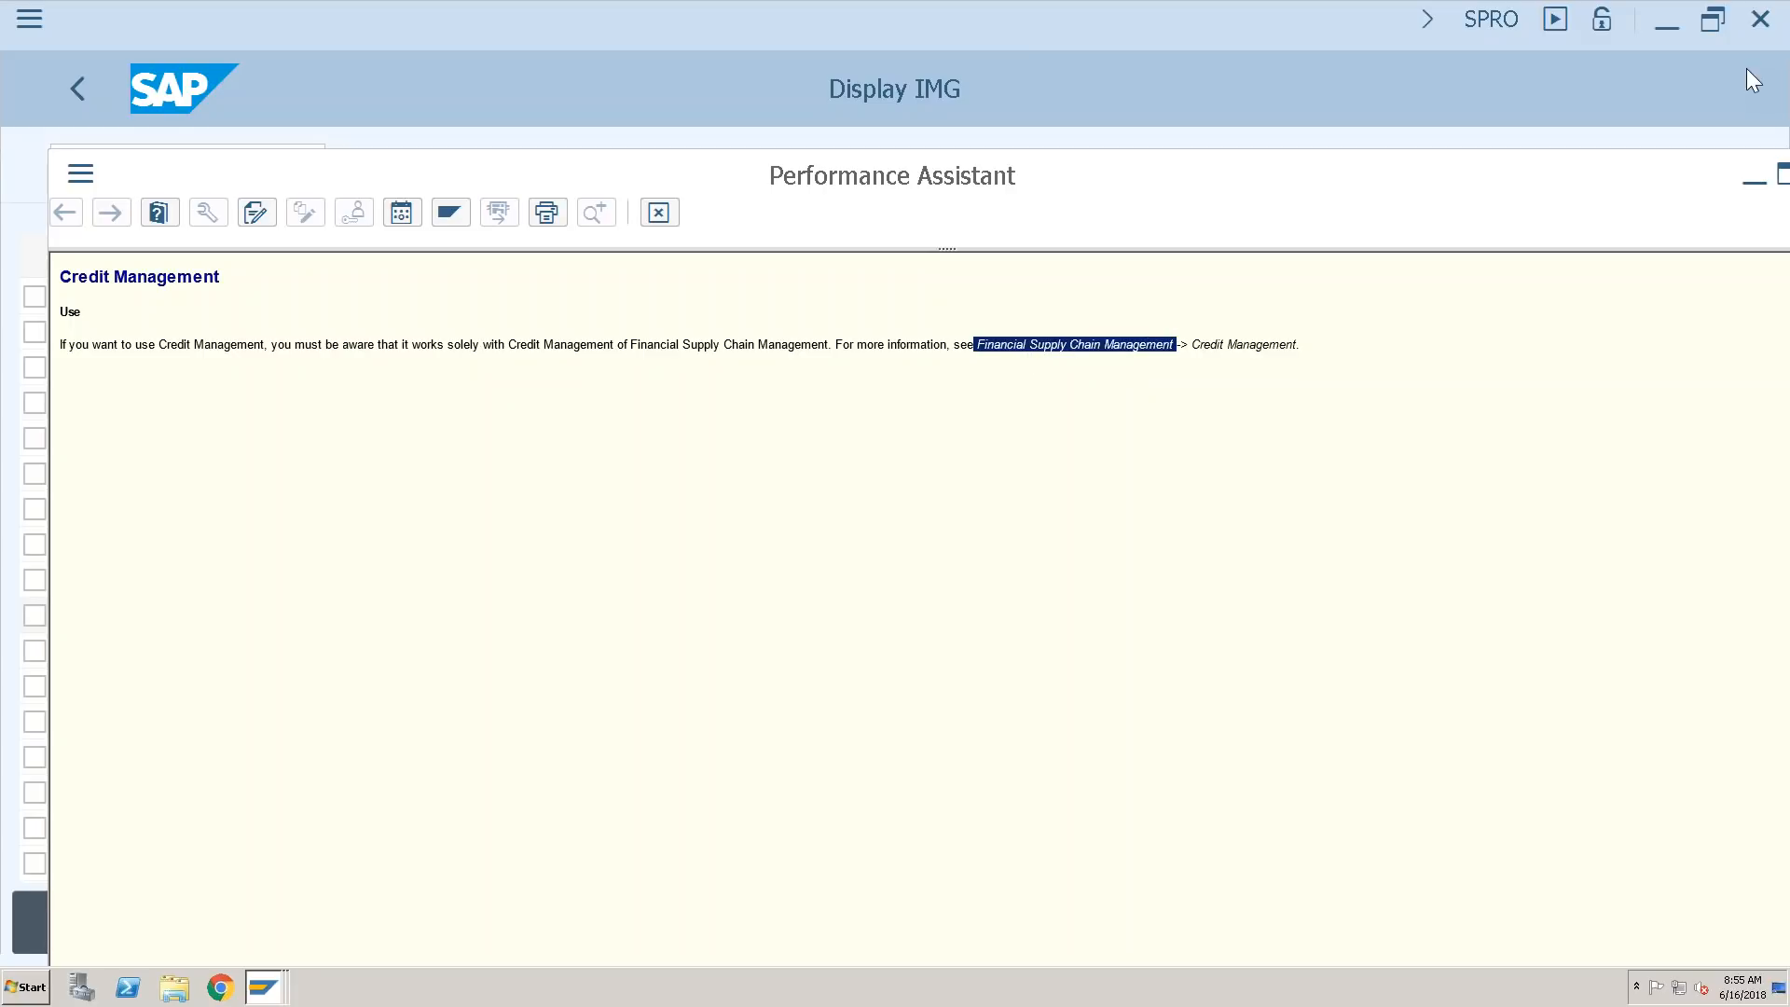
mouse_move(1277, 3)
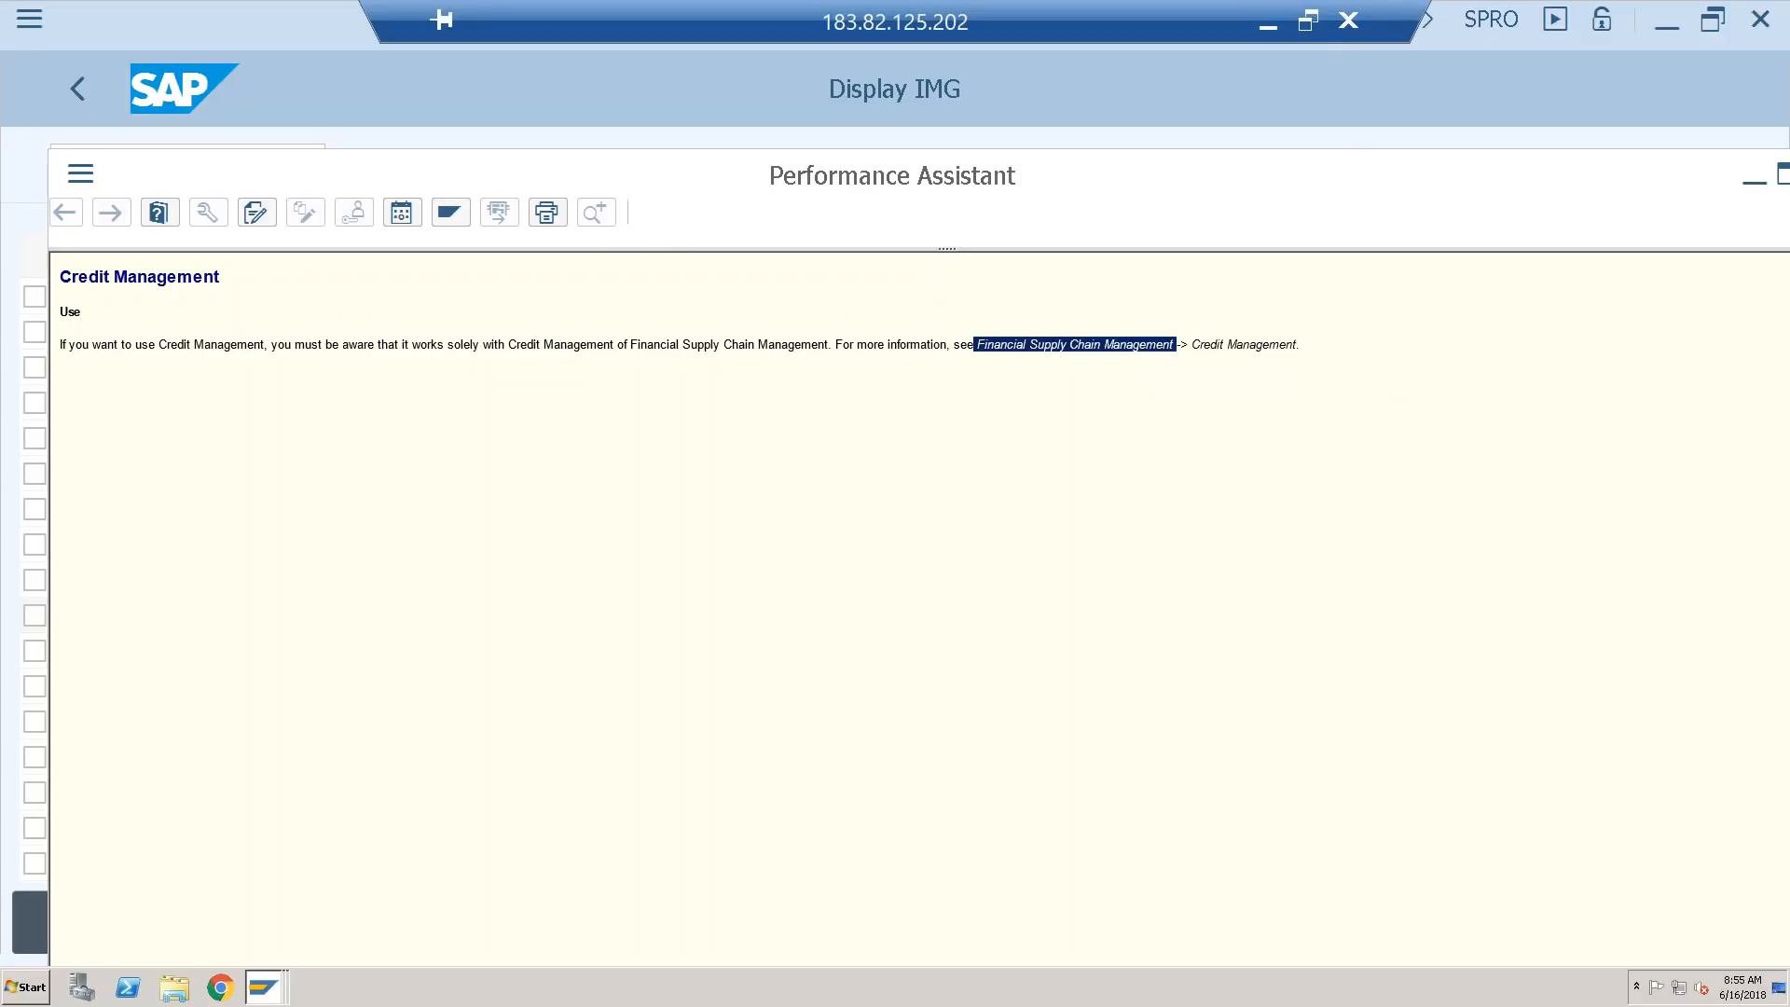
click(658, 212)
- Reduce the full-screen remote session to a window over the ECC screen and open a screen sketch of it
double_click(1166, 4)
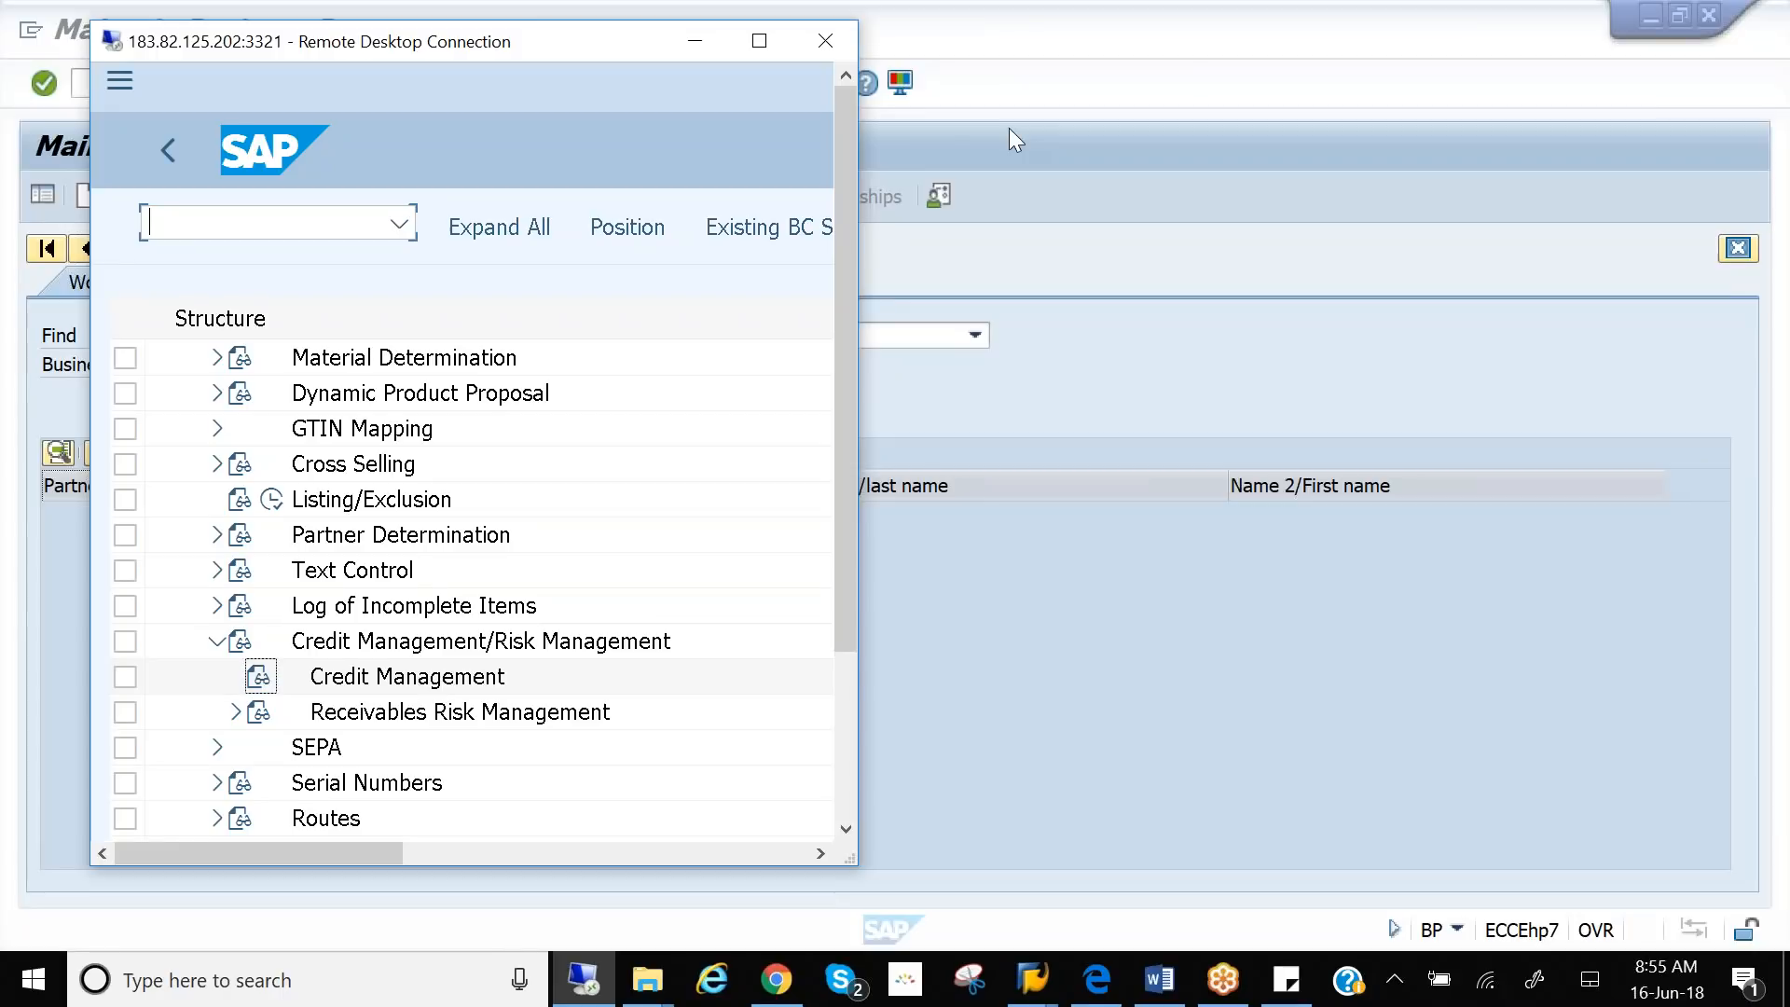
click(759, 40)
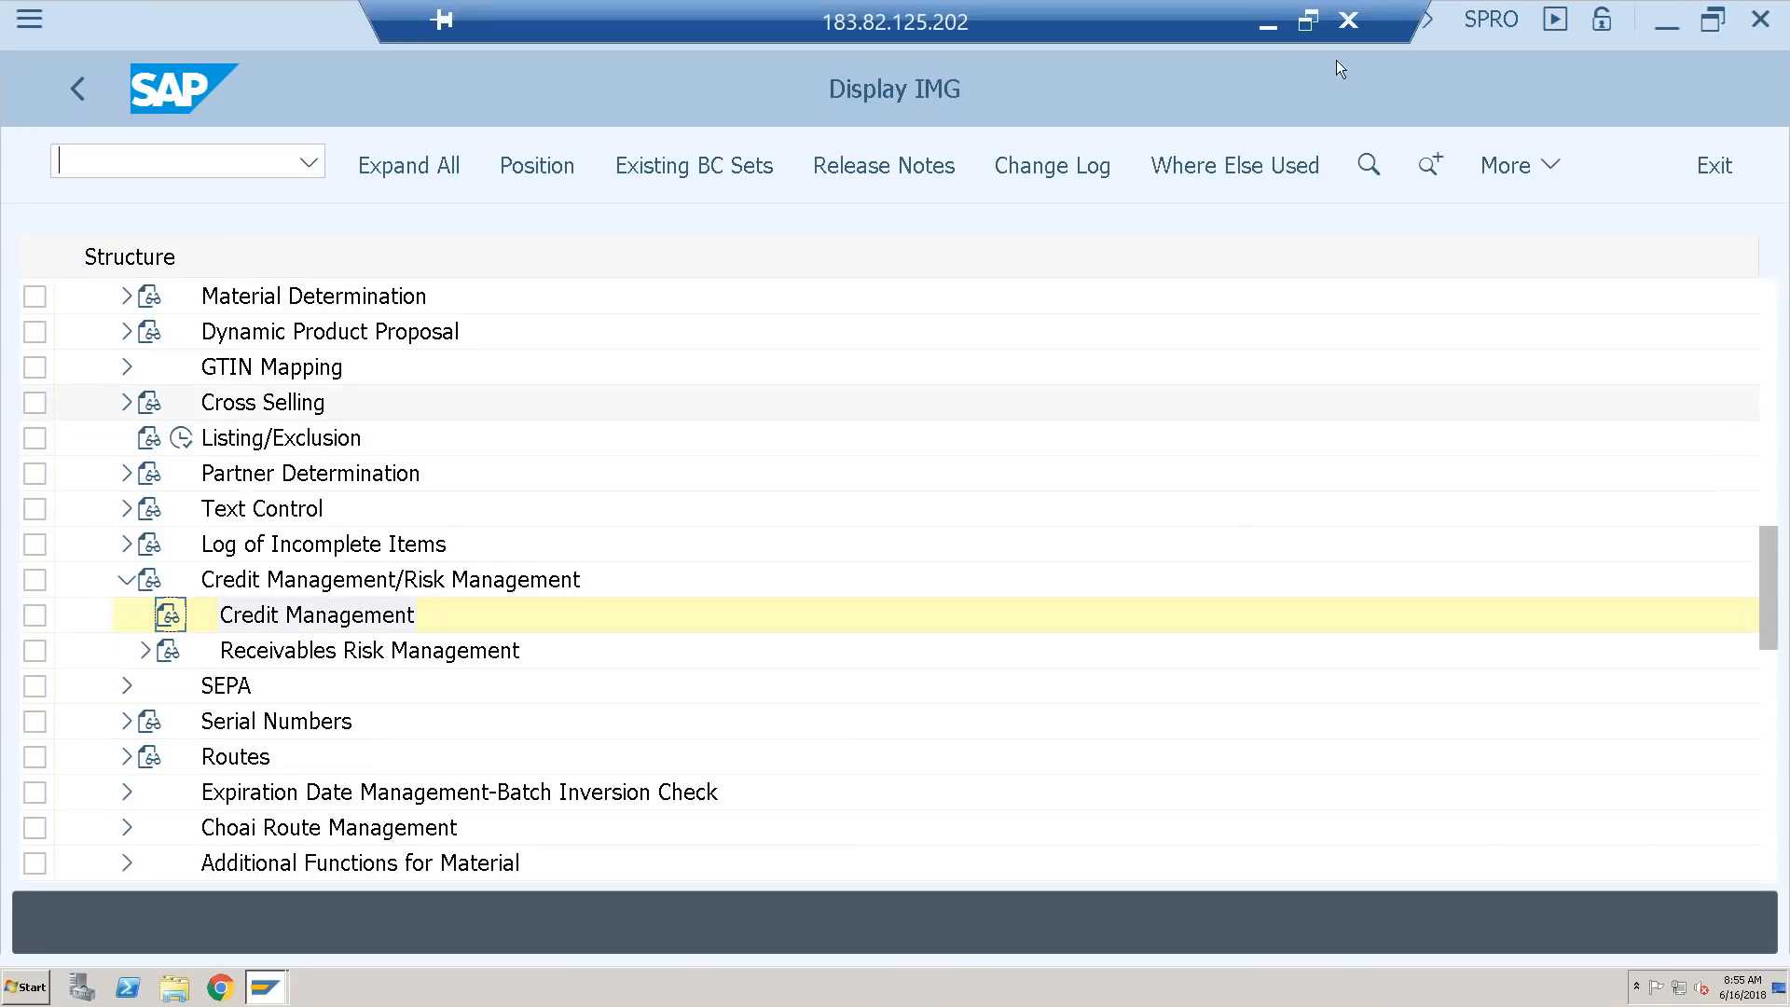
click(1310, 21)
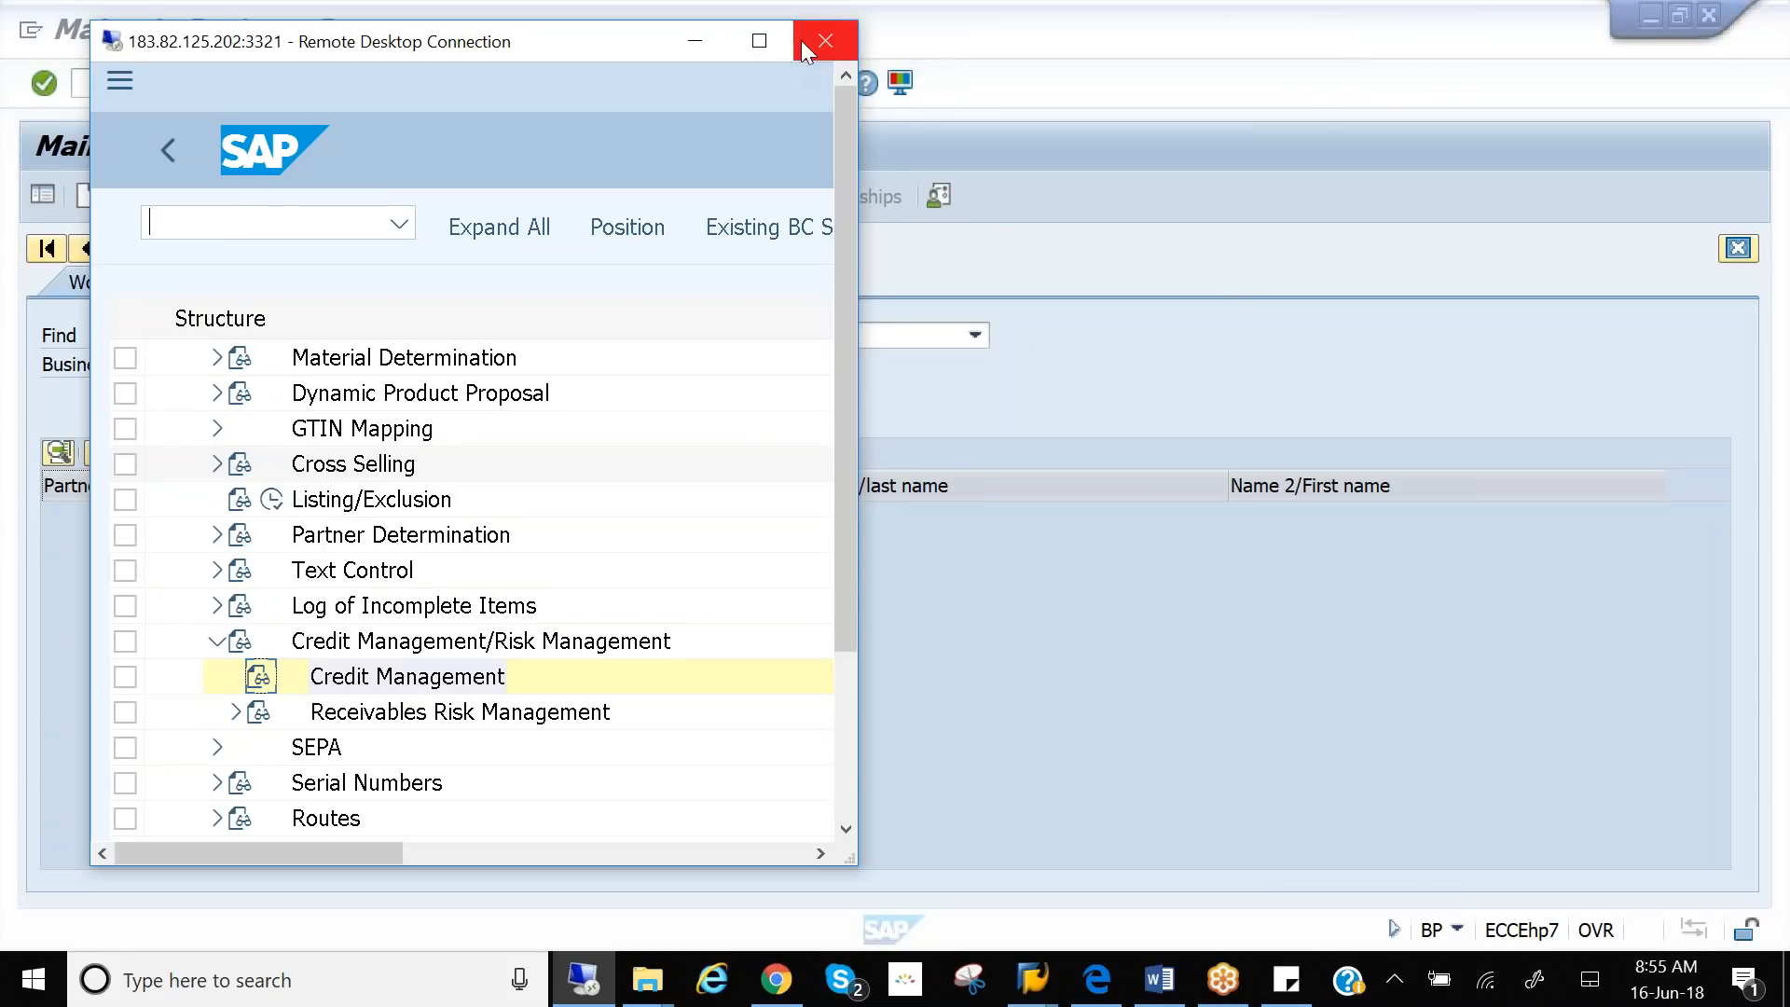
click(759, 41)
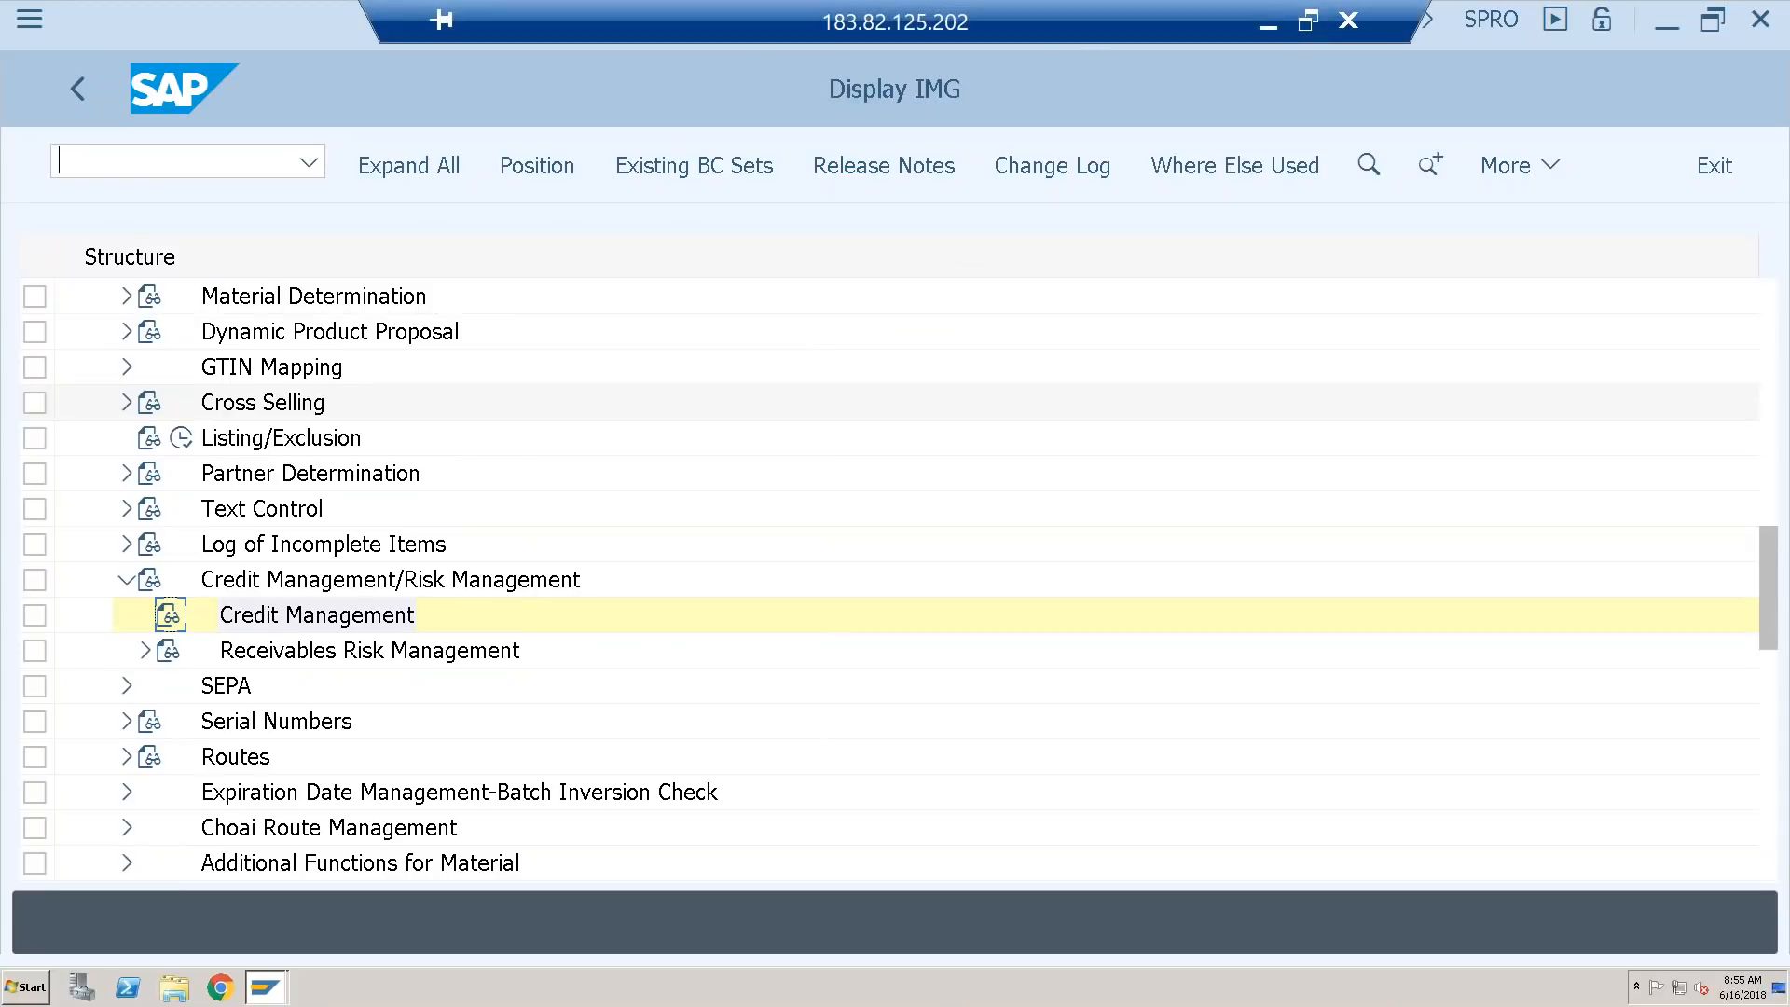
click(1305, 22)
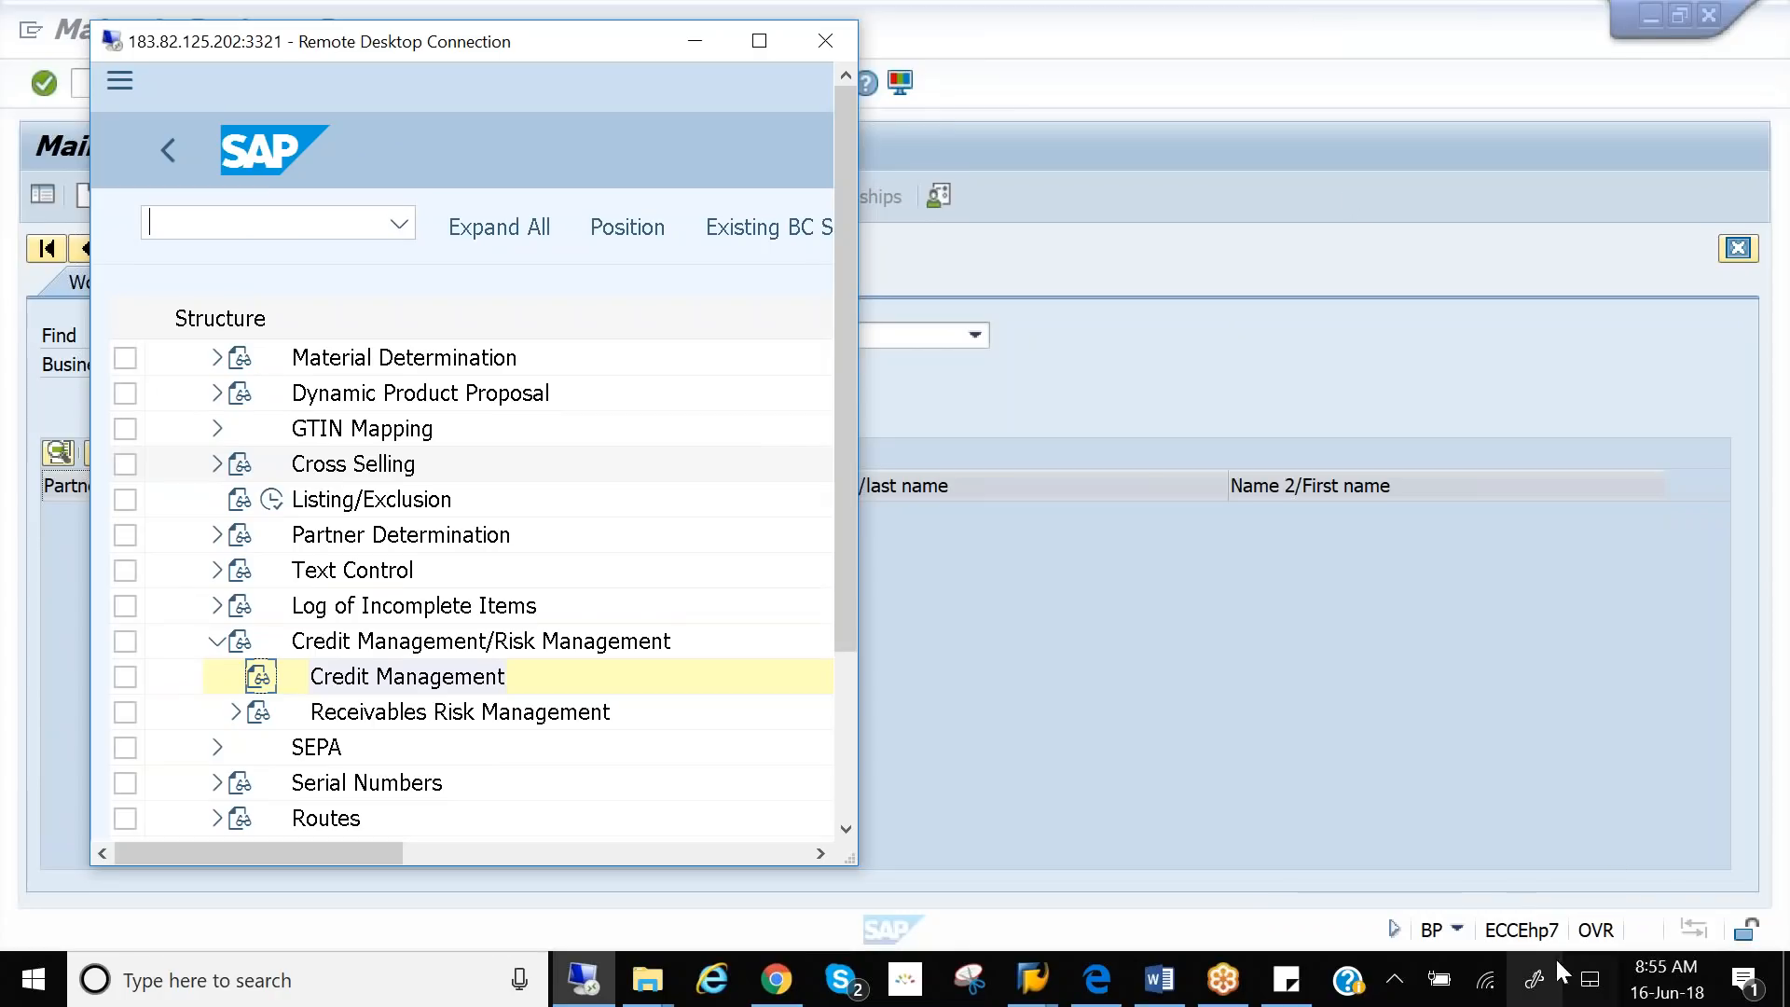
click(1539, 989)
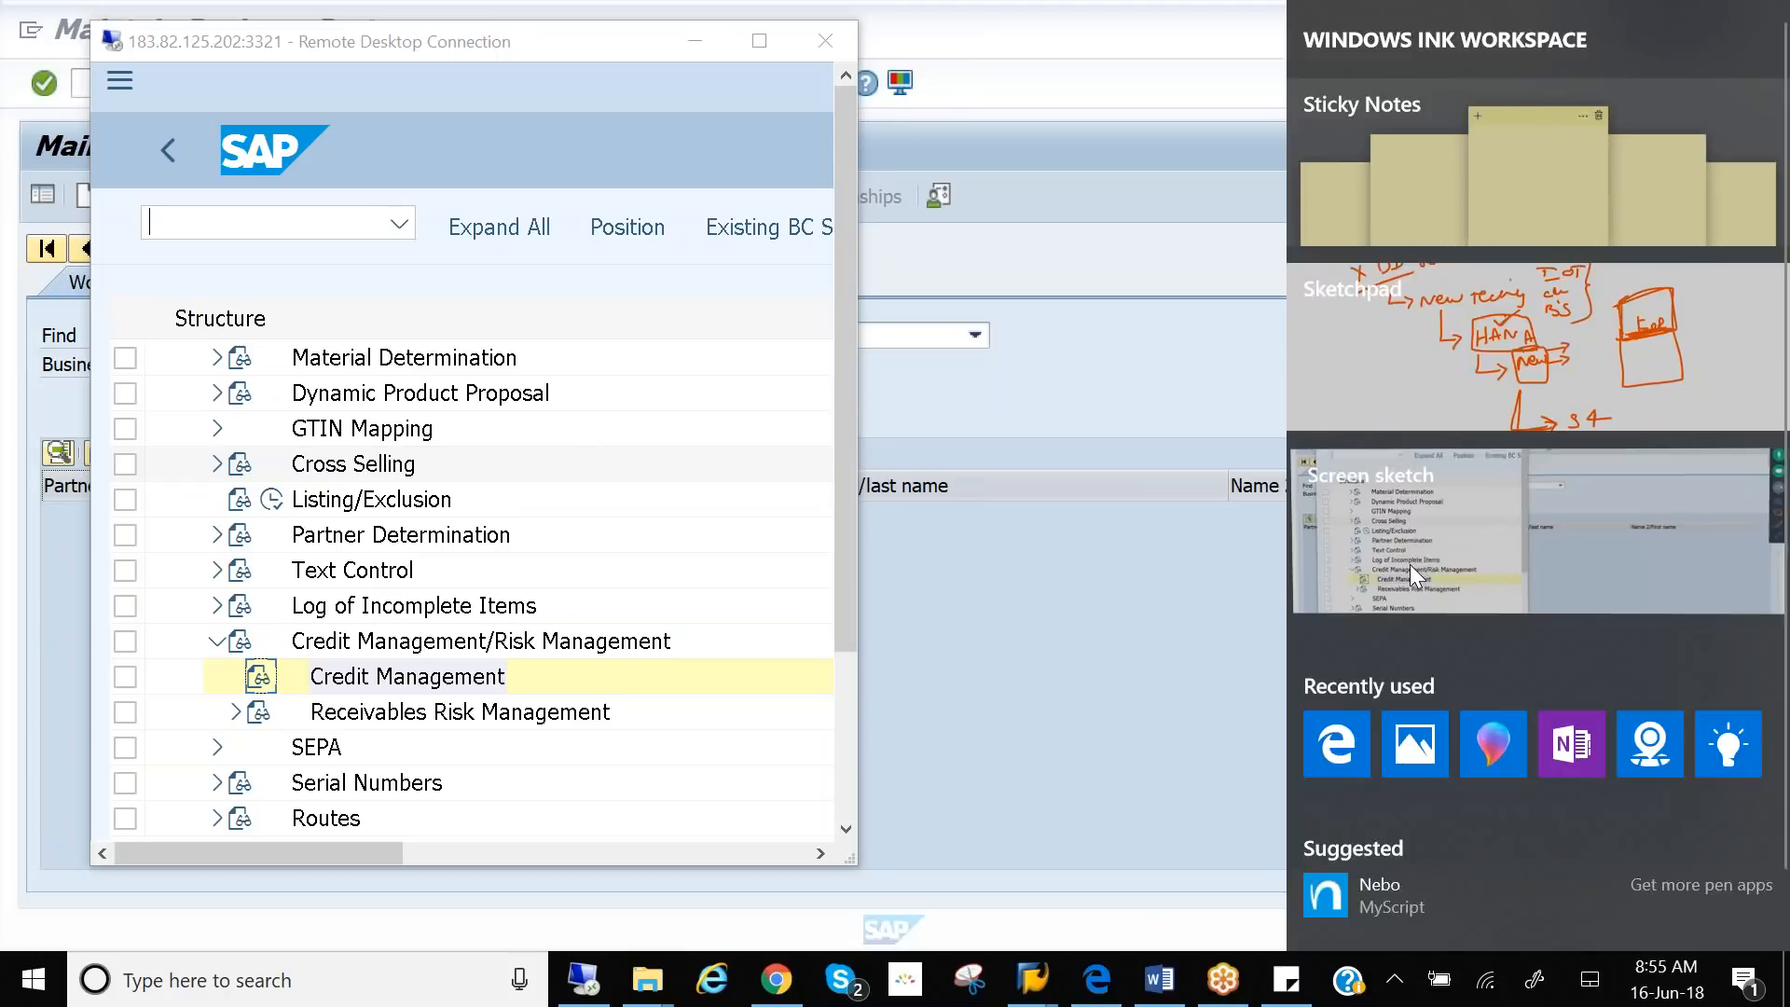
click(1410, 563)
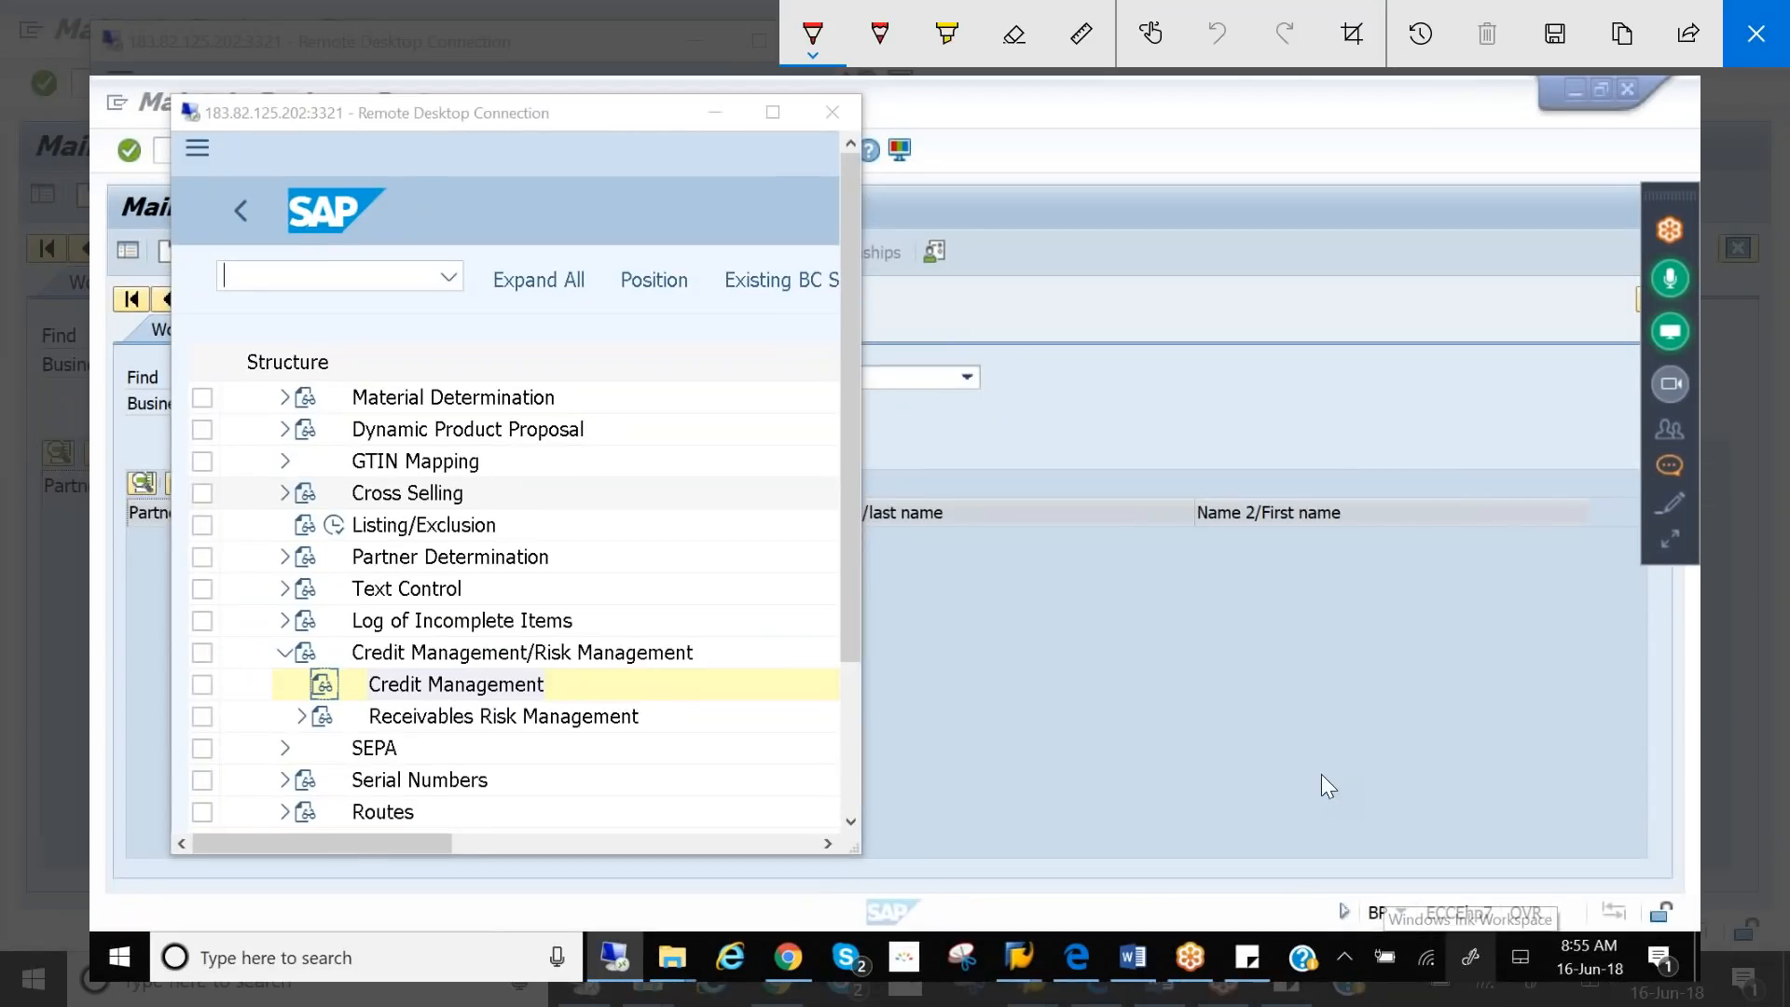
- Write "CM" with an arrow down to "FSCM", and add an underlined "2005" beside them
mouse_move(1221, 228)
mouse_down()
mouse_move(1251, 276)
mouse_move(1305, 224)
mouse_up()
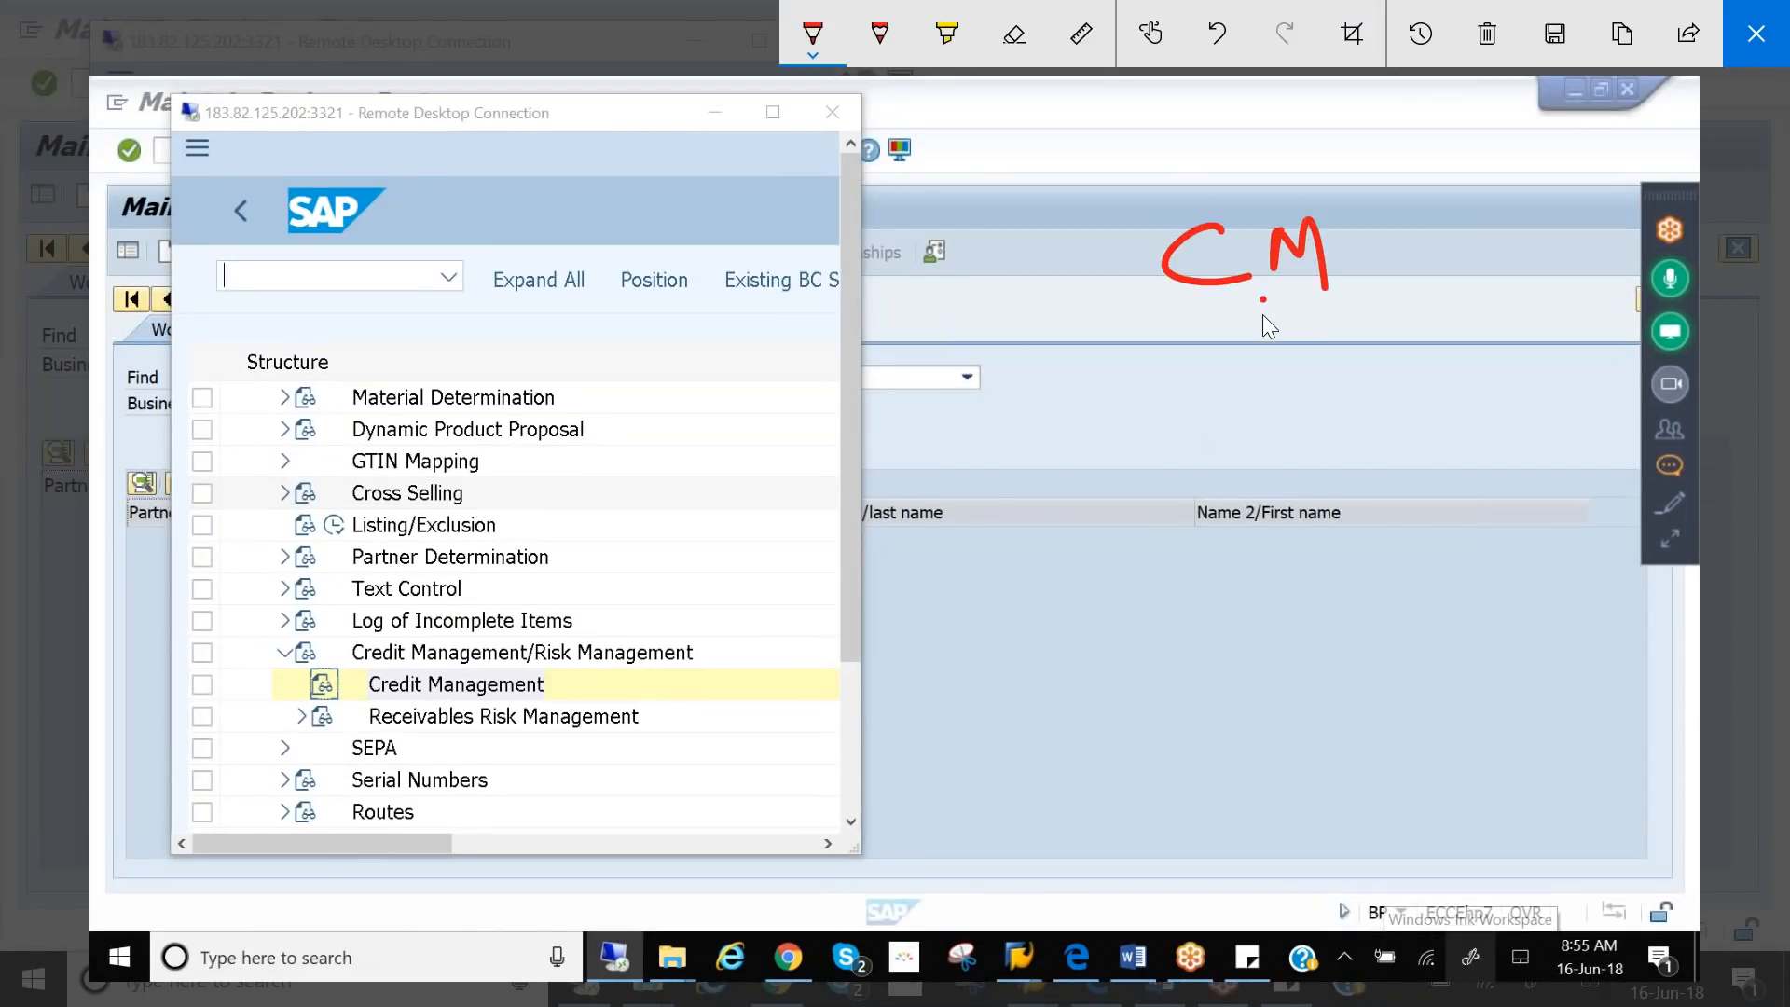
drag(1239, 420, 1189, 483)
drag(1194, 461, 1252, 444)
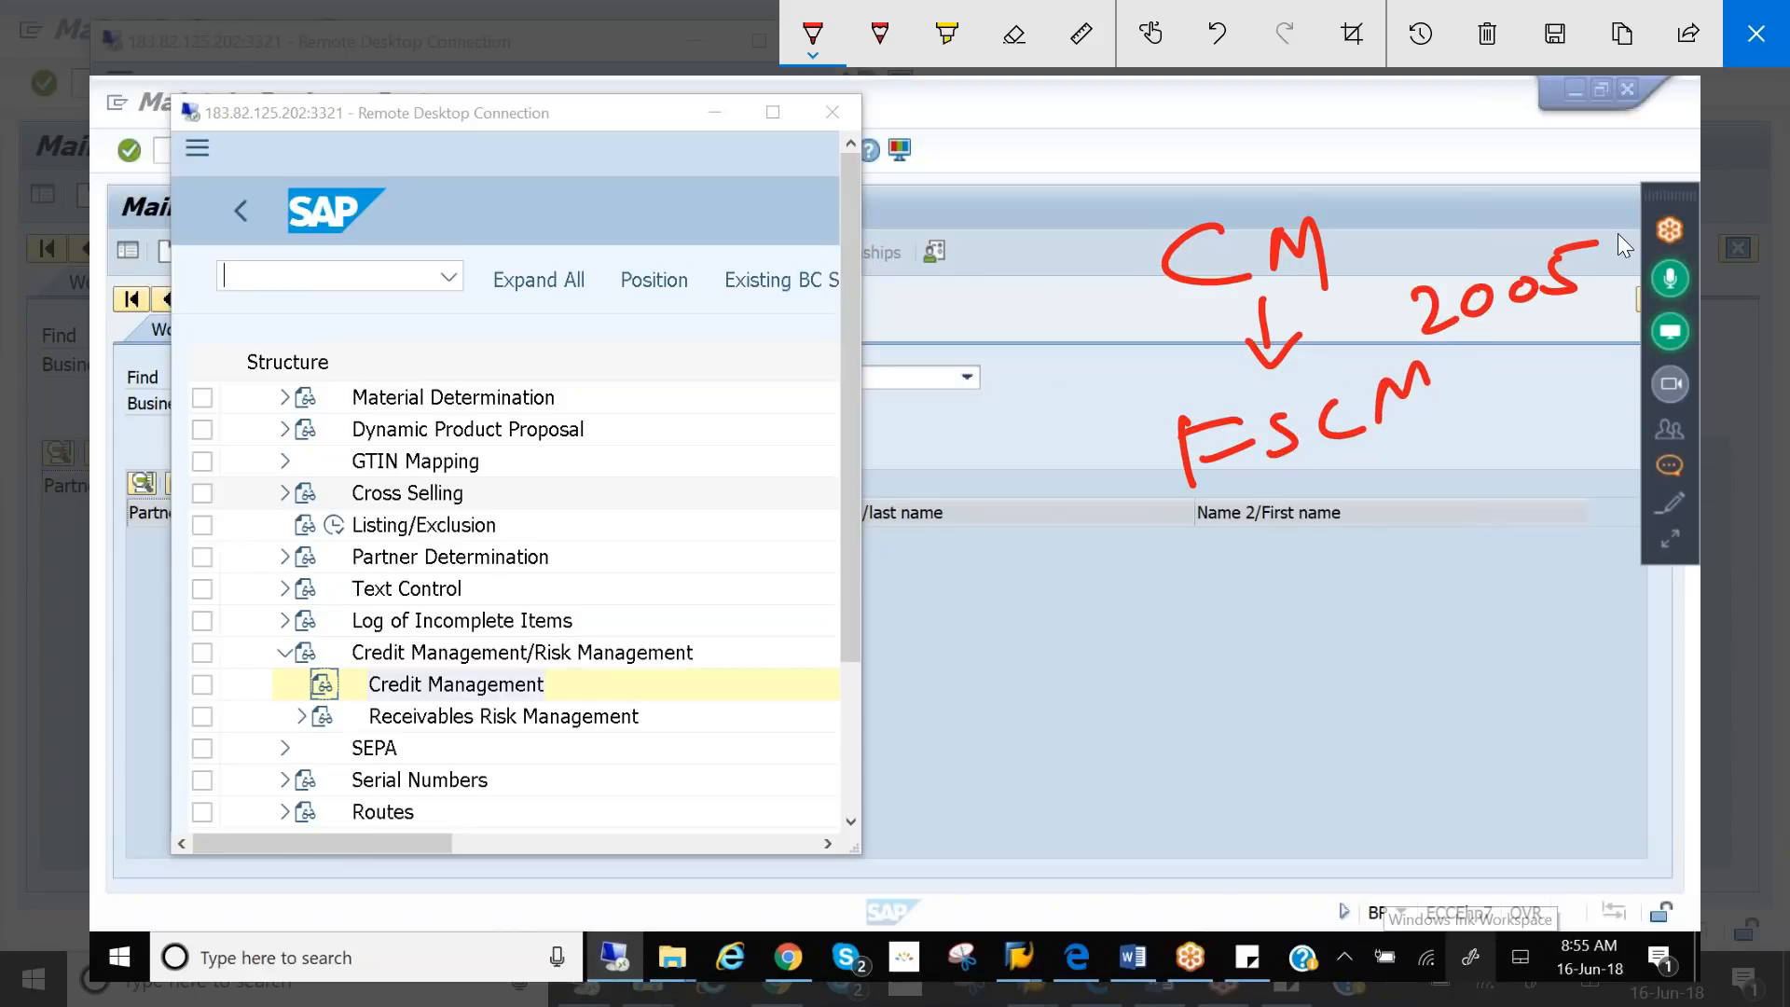
drag(1459, 342, 1605, 298)
- Write "ERP" with an underlined "CM" below FSCM, cross both out, and write "SD" next to them
drag(1255, 641, 1252, 695)
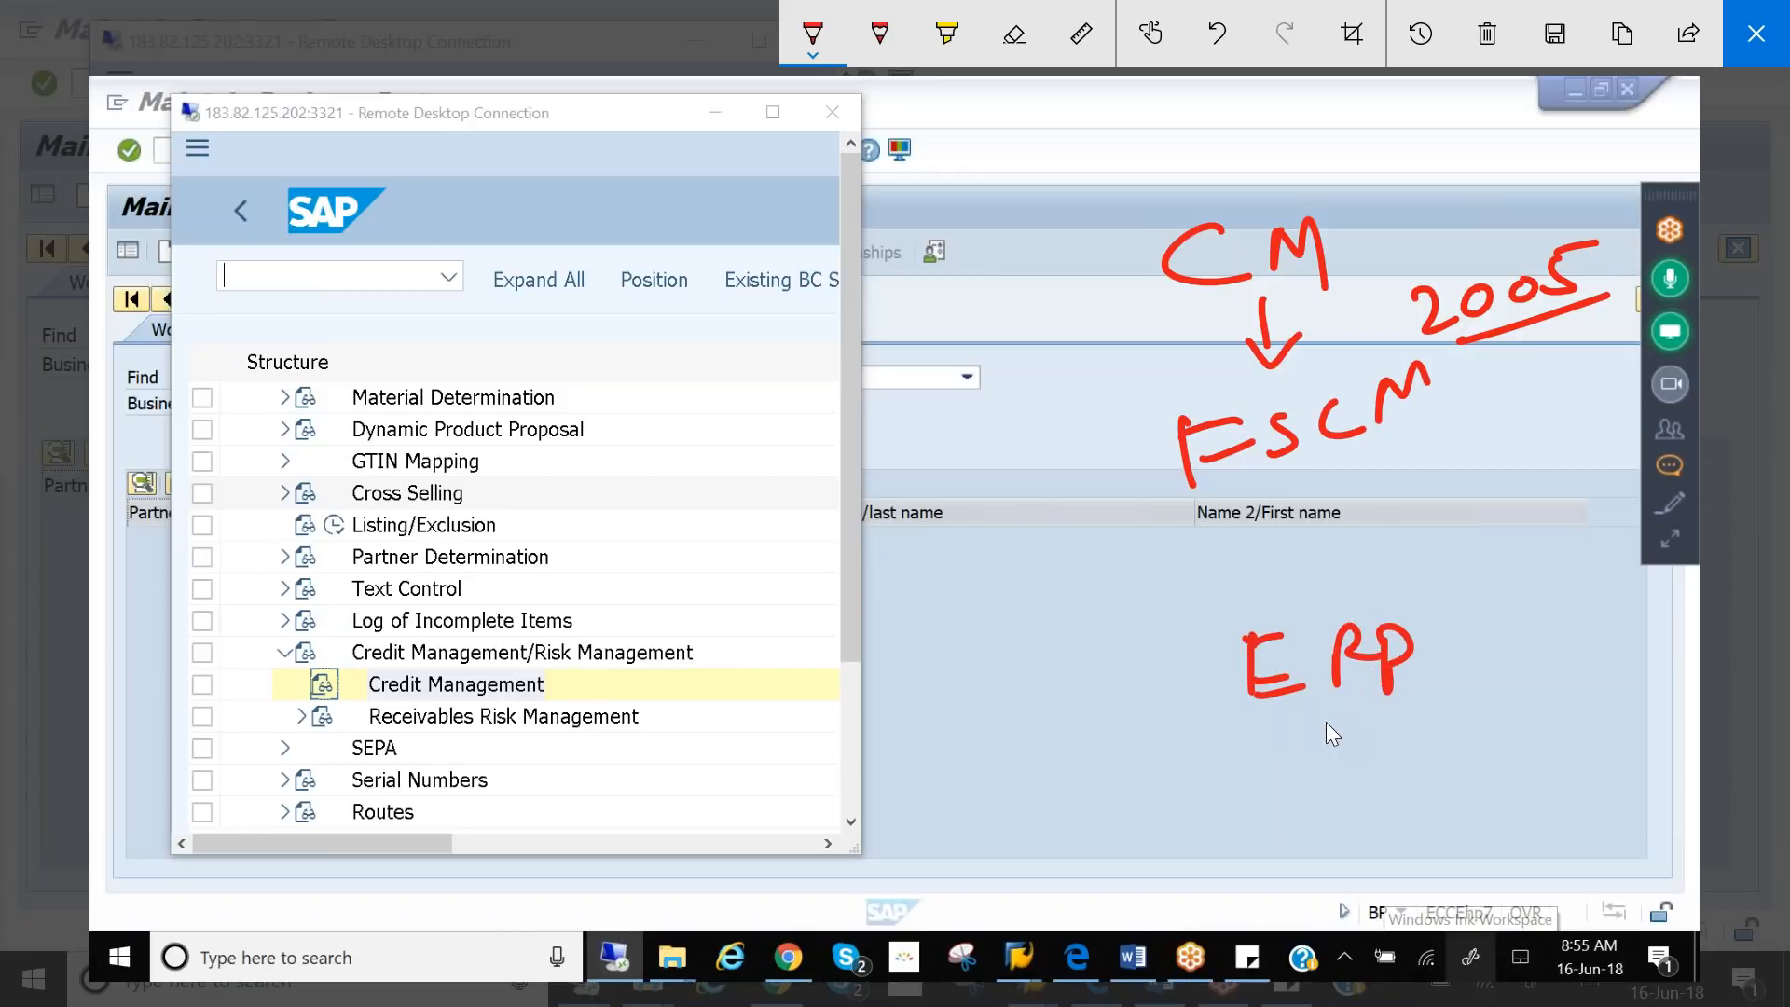
drag(1443, 795, 1412, 793)
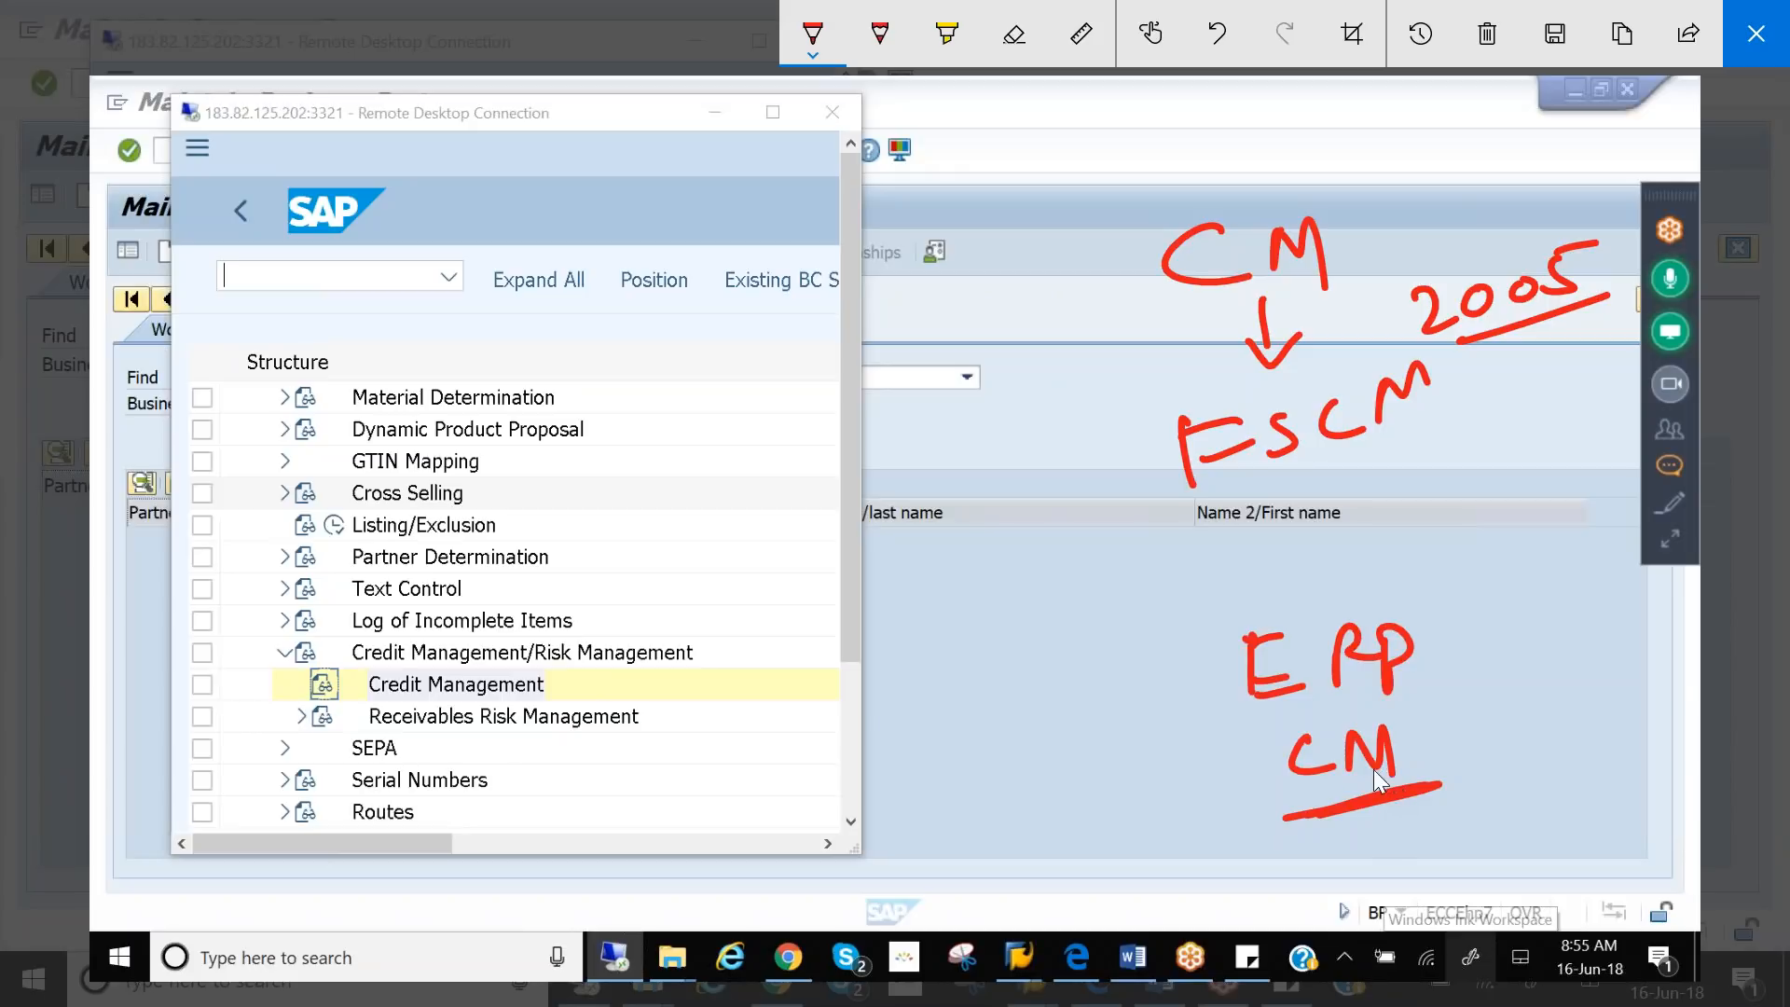
drag(1257, 660, 1426, 853)
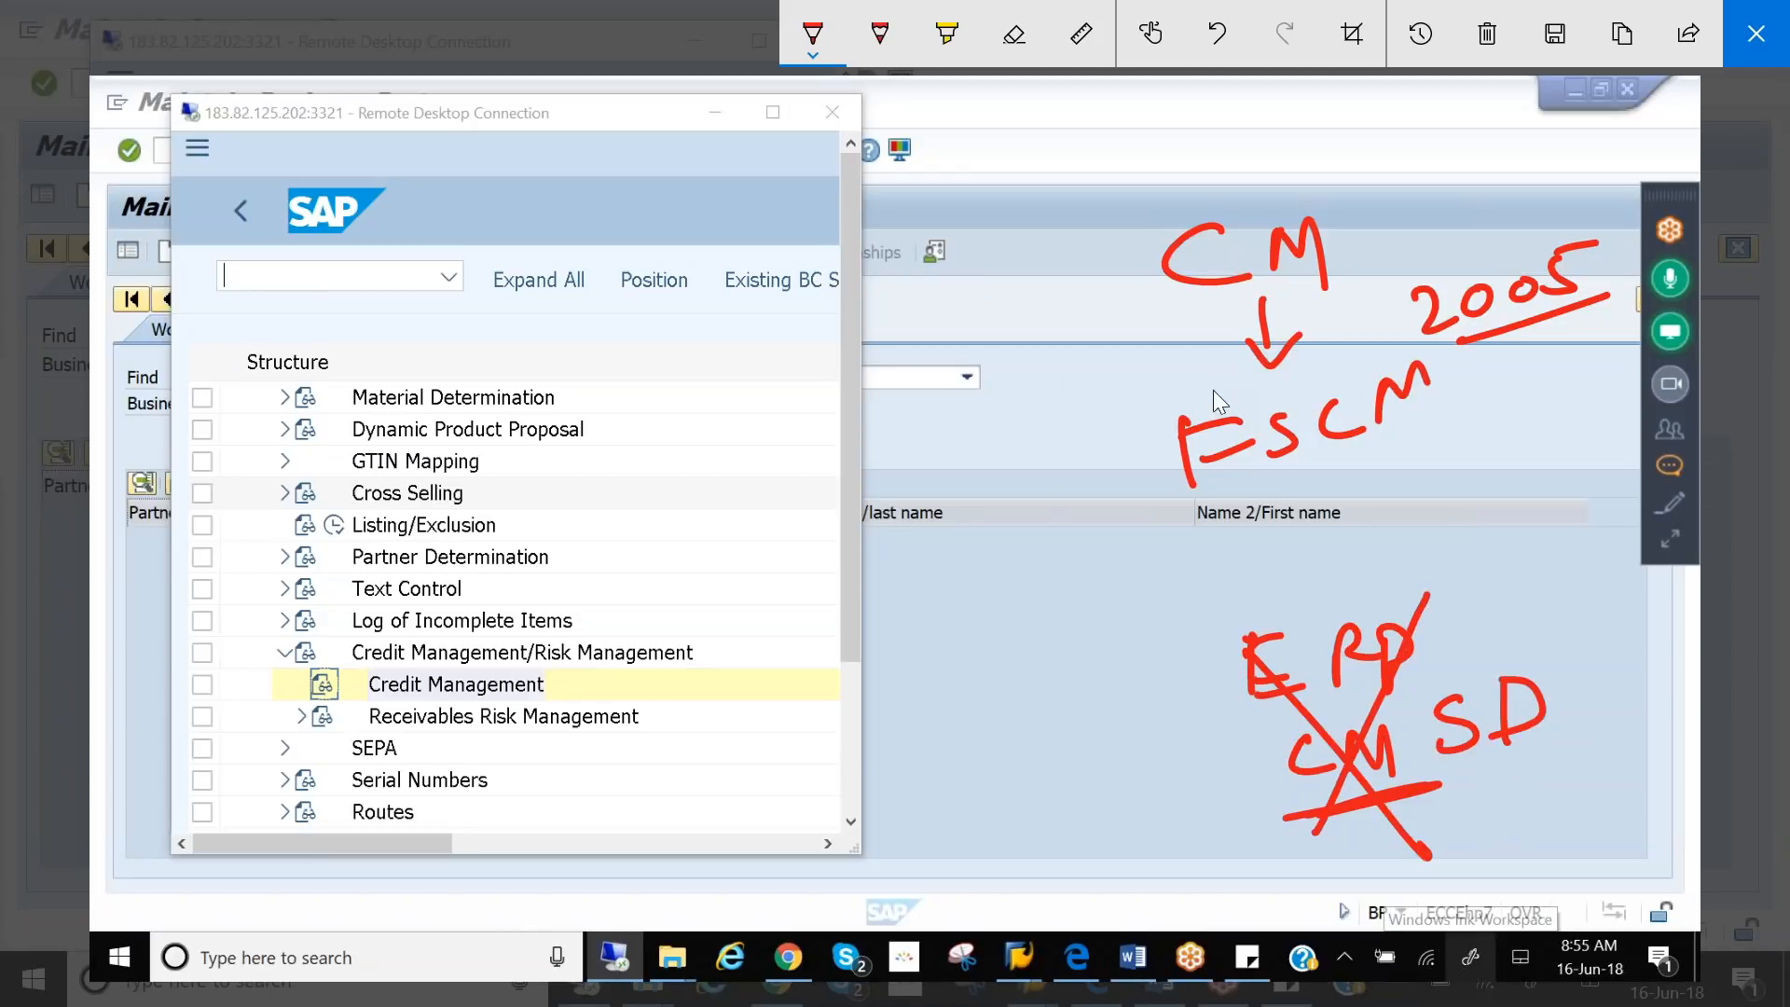
- Draw a curved arrow from CM to FSCM, and write a second underlined "CM" enclosed in a box with looping arrows
drag(1063, 402, 1131, 442)
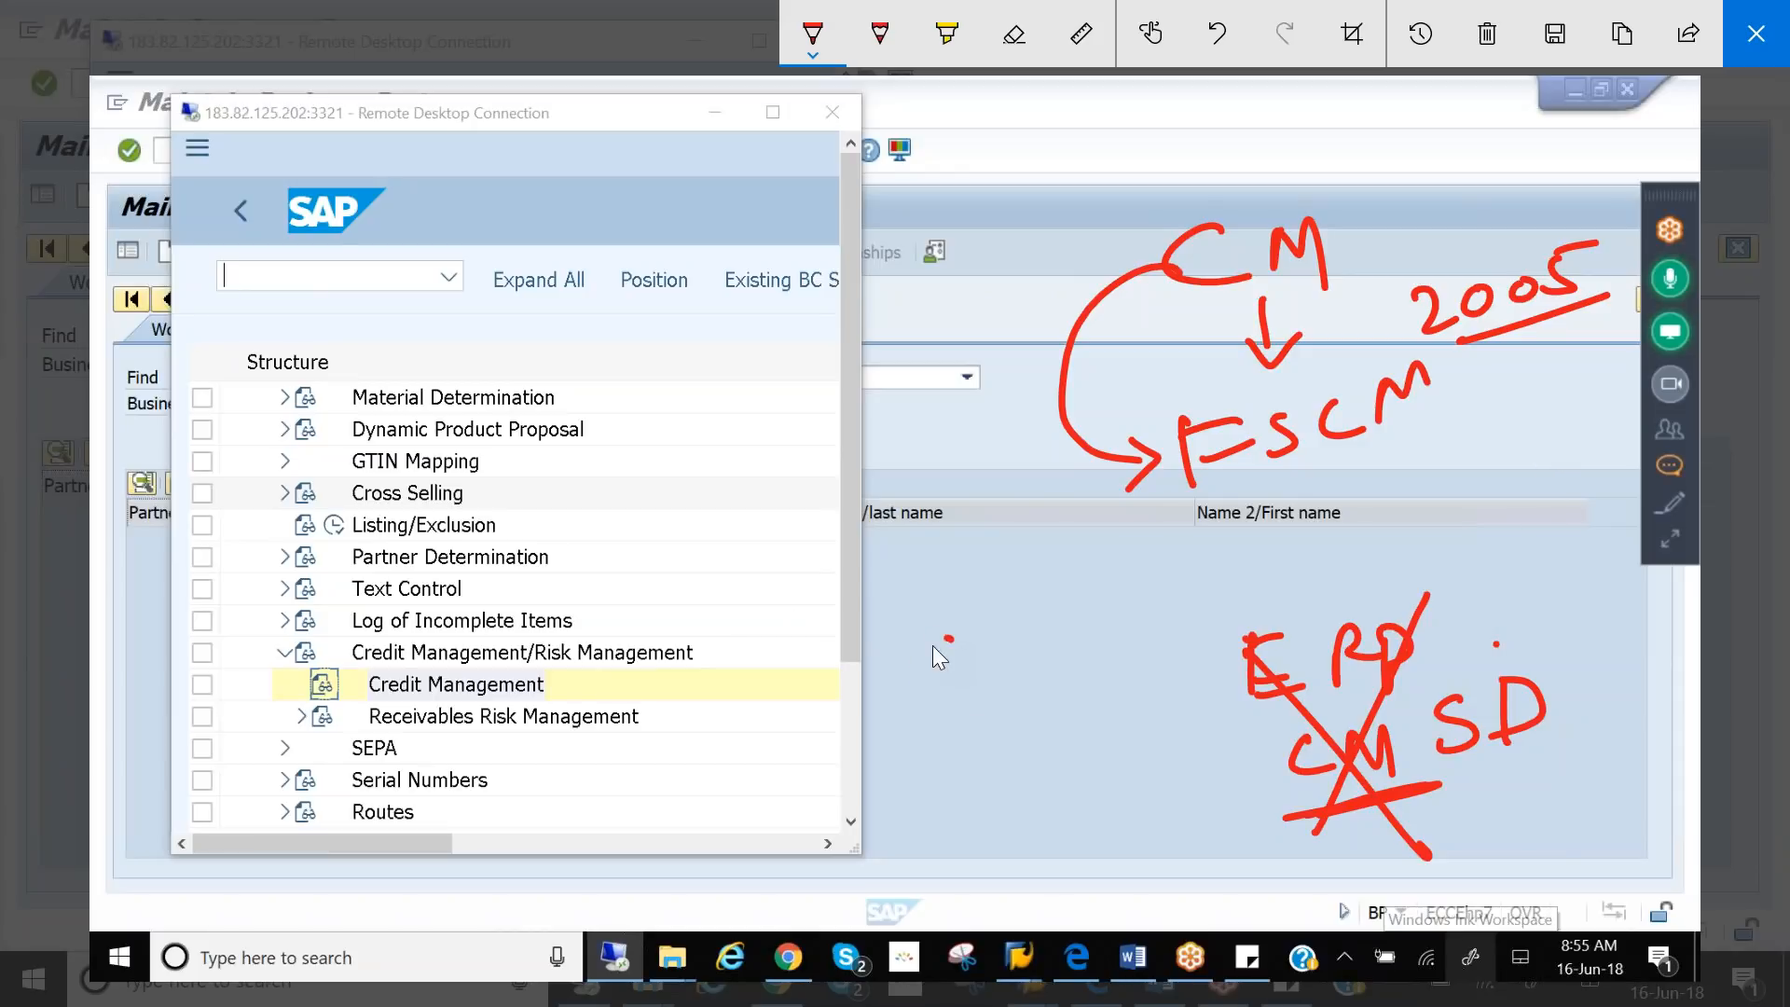
drag(936, 734, 1103, 694)
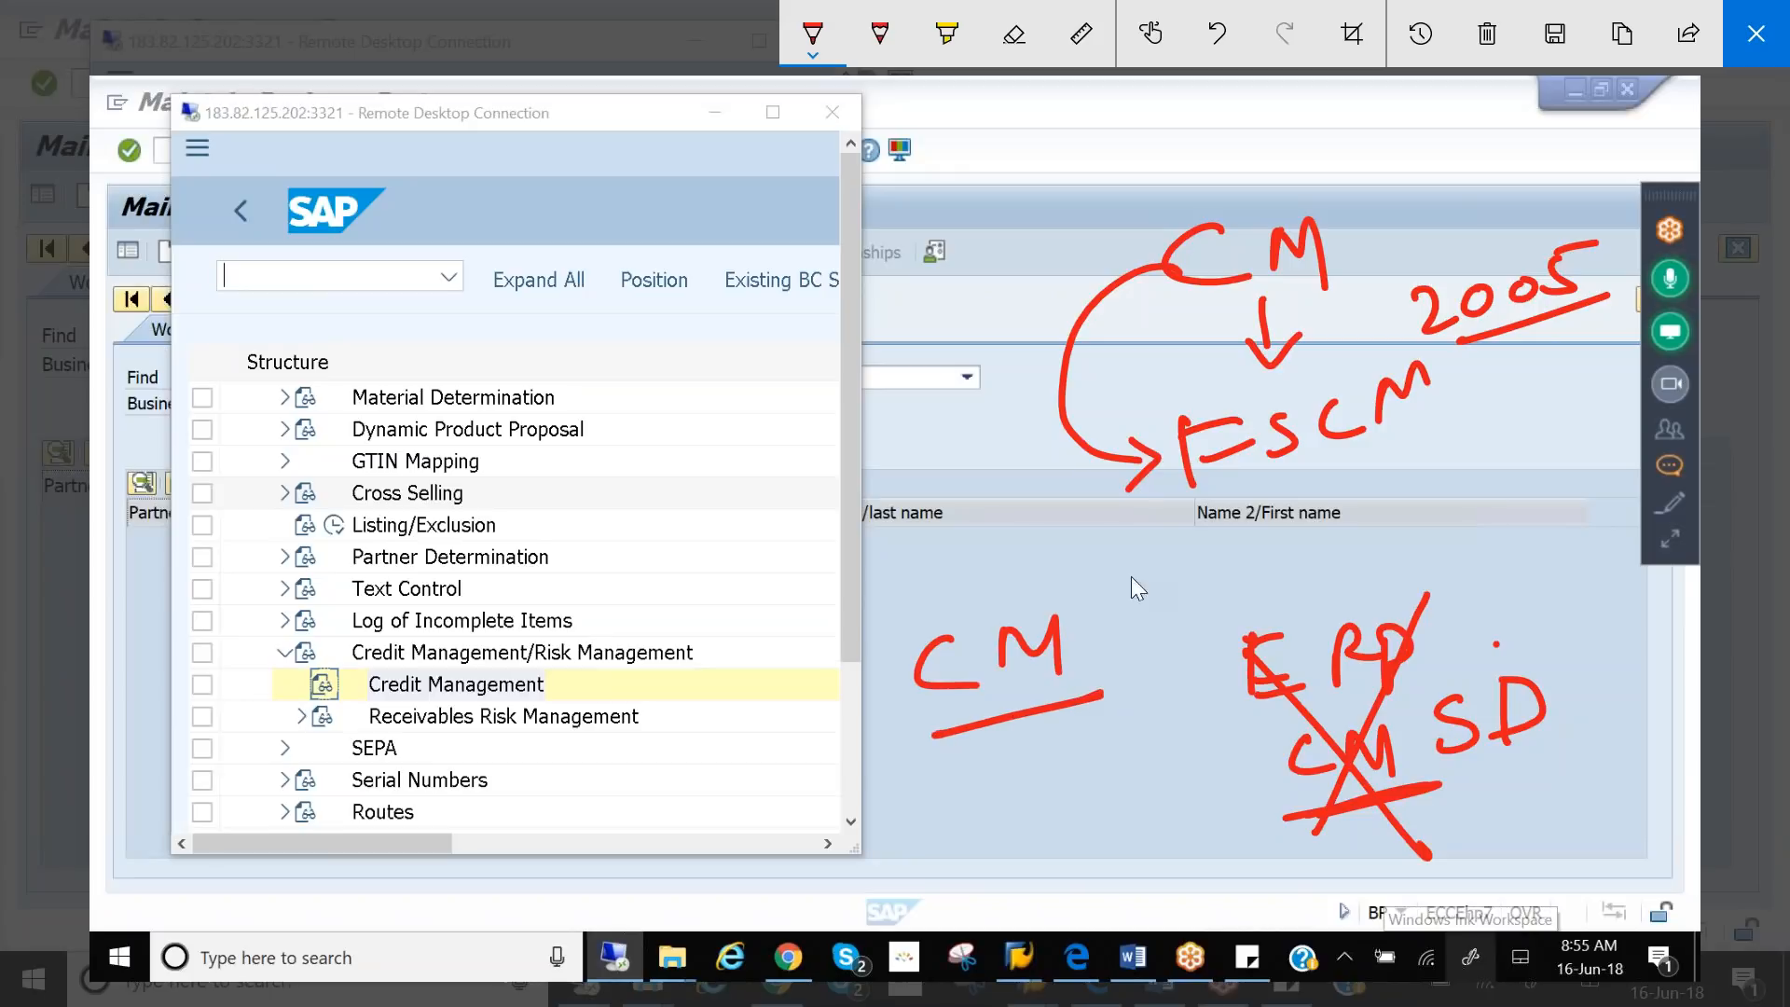
mouse_move(1094, 602)
mouse_down()
mouse_move(1125, 578)
mouse_move(1181, 586)
mouse_up()
mouse_move(1052, 563)
mouse_down()
mouse_move(918, 597)
mouse_move(1095, 771)
mouse_move(1186, 583)
mouse_up()
drag(760, 575, 744, 421)
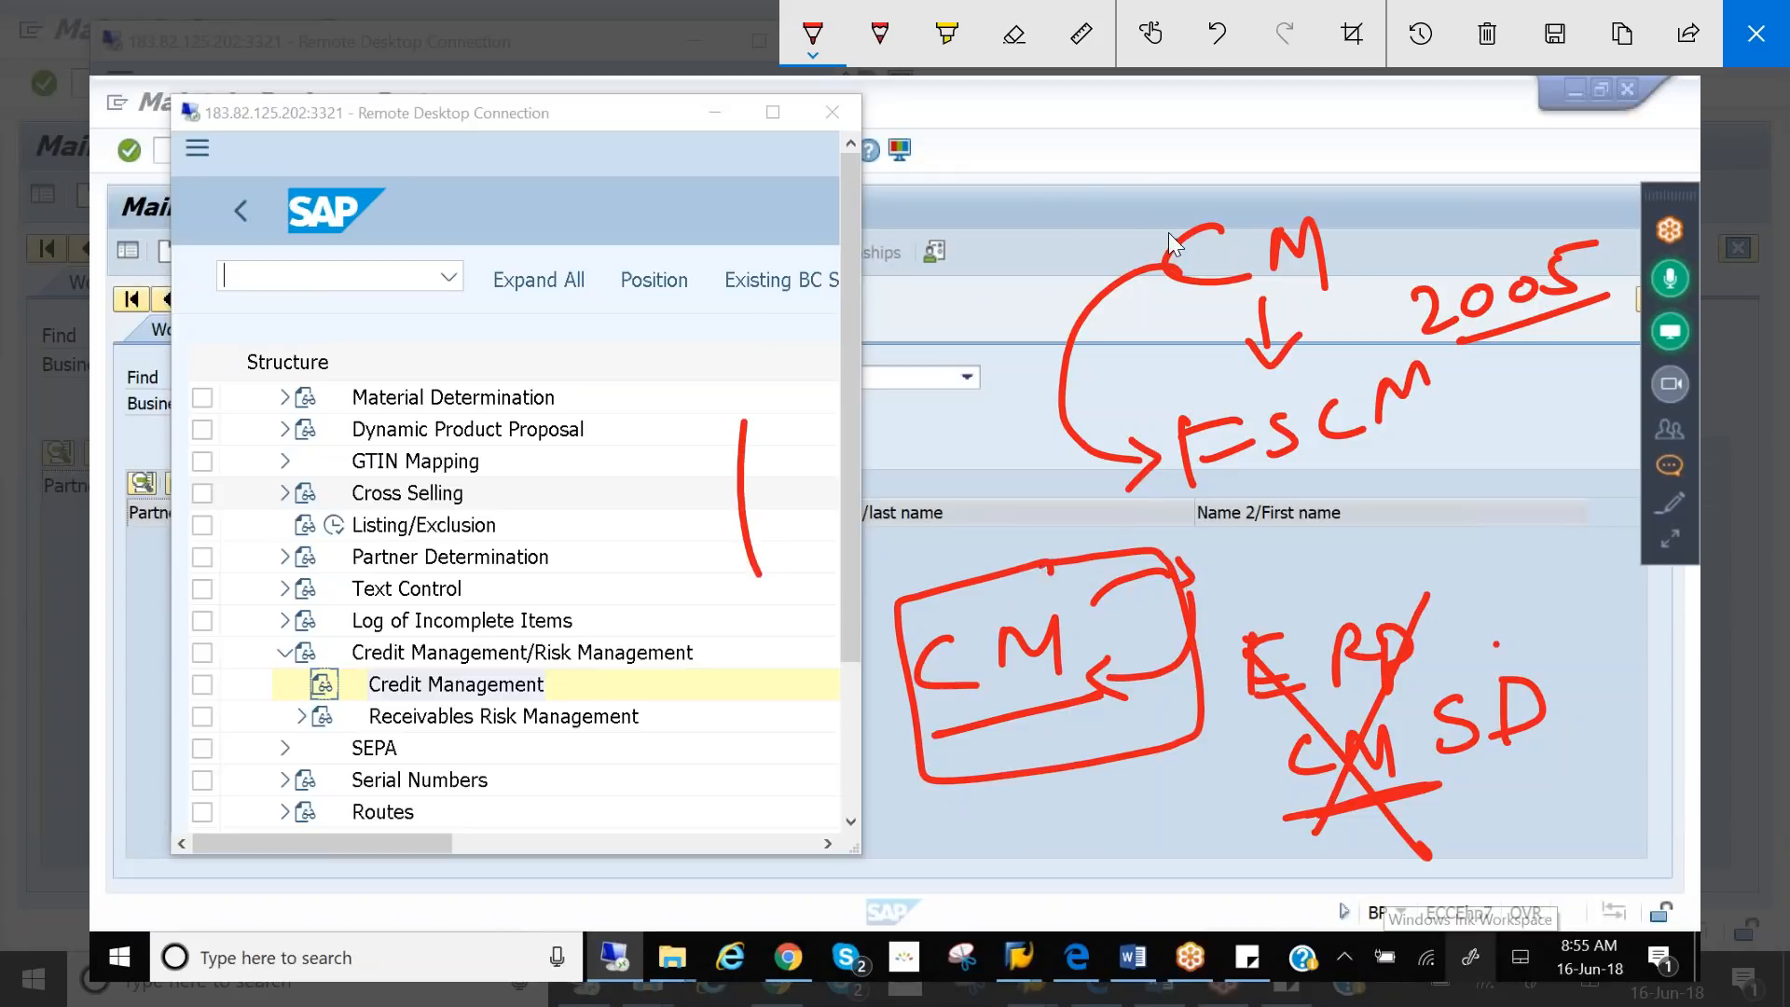
- Draw two outgoing arrows from the upper CM, write and underline "Credit", and draw an arrow from it back to CM
mouse_move(1064, 139)
mouse_down()
mouse_move(1091, 235)
mouse_move(977, 283)
mouse_up()
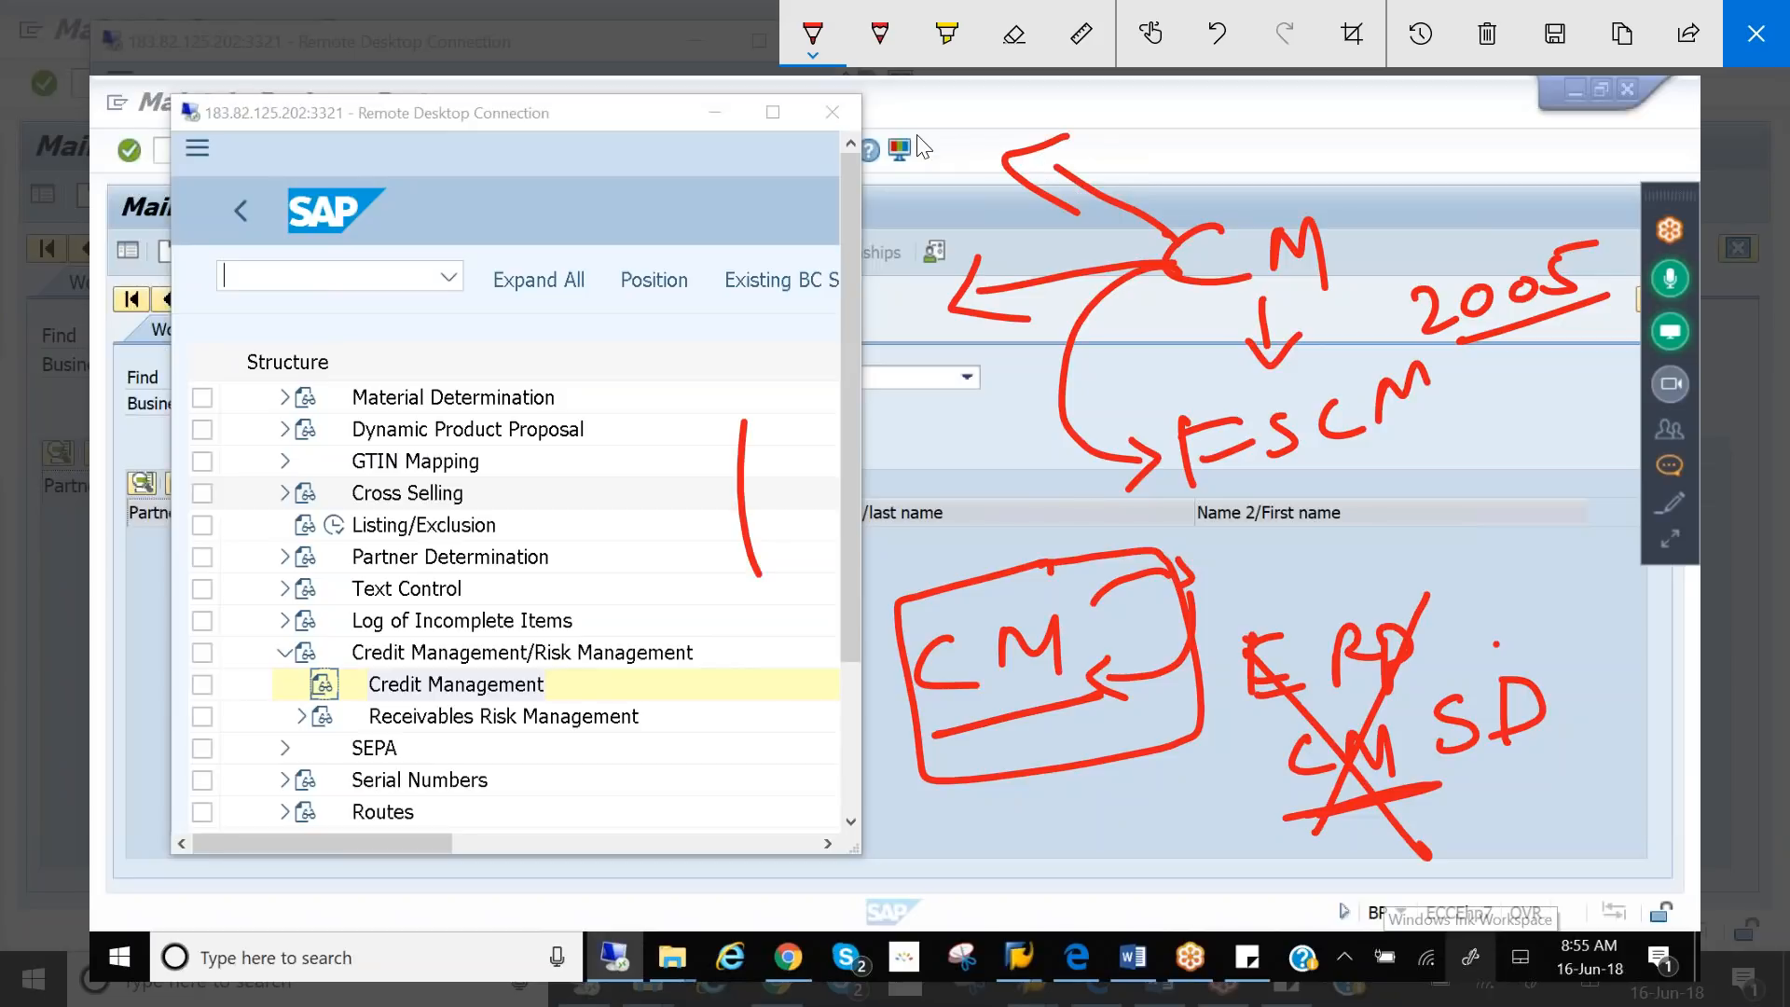
mouse_move(886, 125)
mouse_down()
mouse_move(932, 149)
mouse_move(1009, 95)
mouse_up()
click(1032, 82)
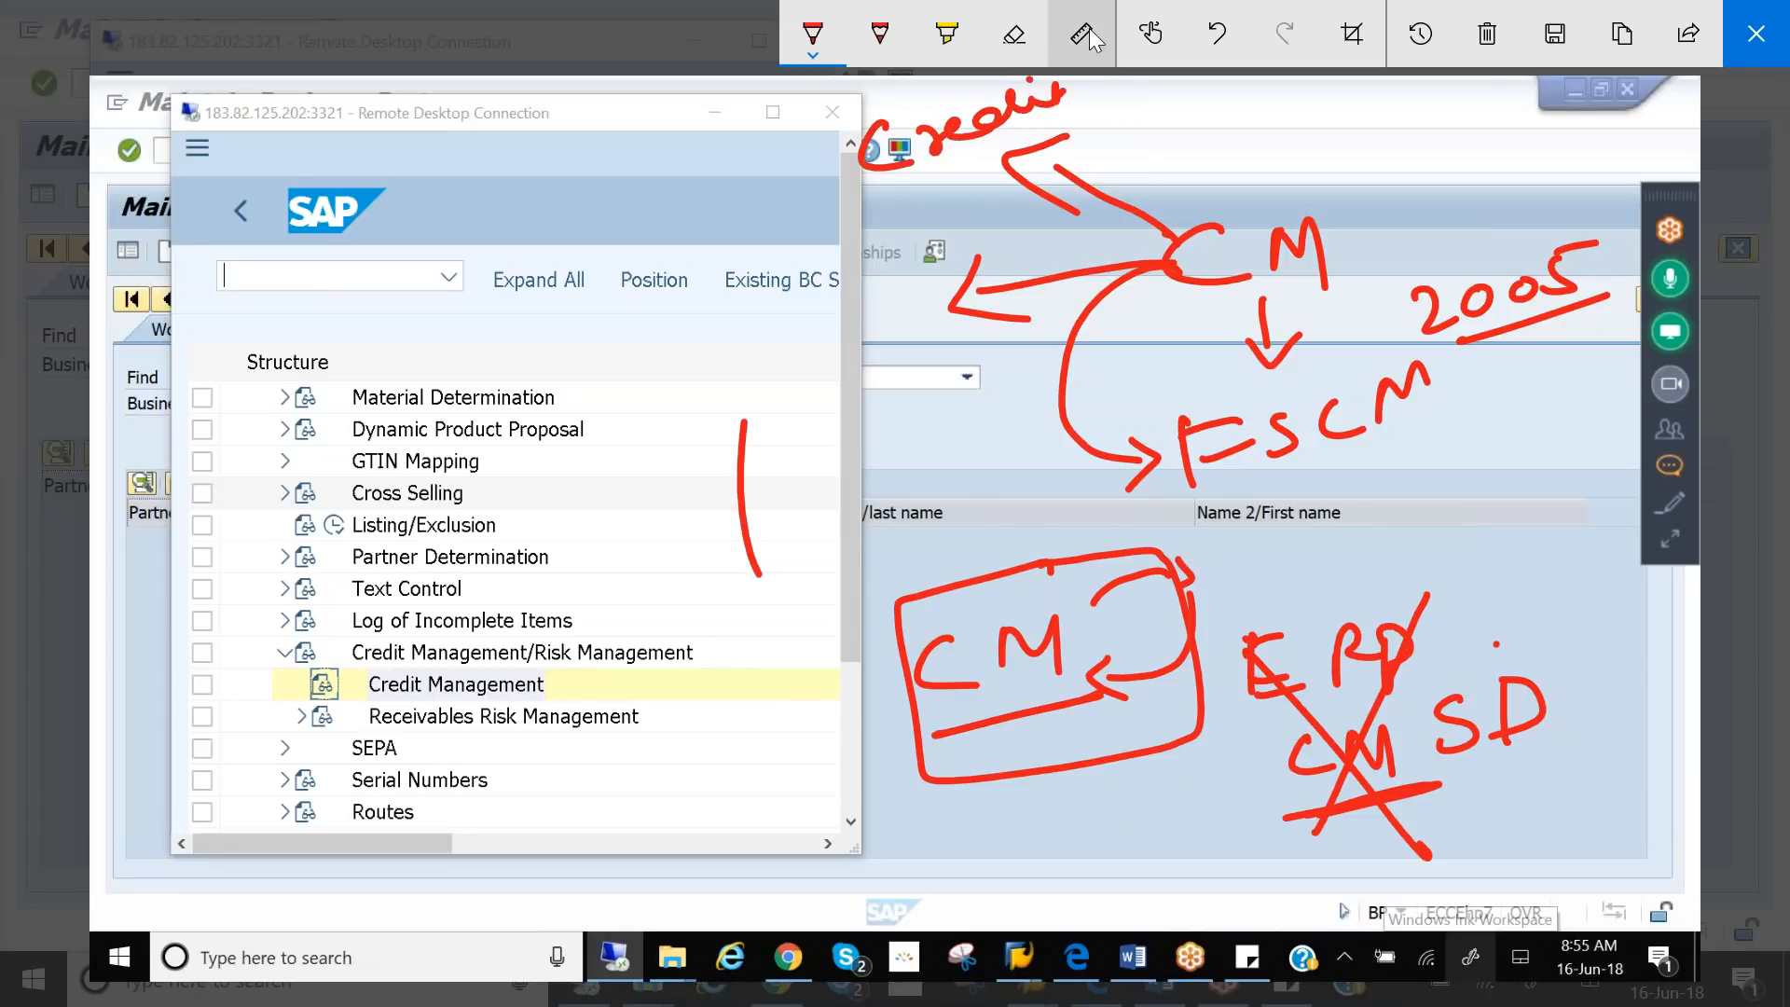
mouse_move(881, 184)
mouse_down()
mouse_move(1082, 118)
mouse_move(1090, 93)
mouse_move(1254, 163)
mouse_move(1247, 222)
mouse_up()
- Write "Rd" above the upper CM and draw further curved arrows leading from the Credit label into CM
mouse_move(1268, 112)
mouse_down()
mouse_move(1271, 138)
mouse_move(1332, 99)
mouse_move(1335, 140)
mouse_up()
mouse_move(1172, 146)
mouse_down()
mouse_move(1248, 142)
mouse_move(1322, 190)
mouse_up()
drag(1111, 158, 1316, 143)
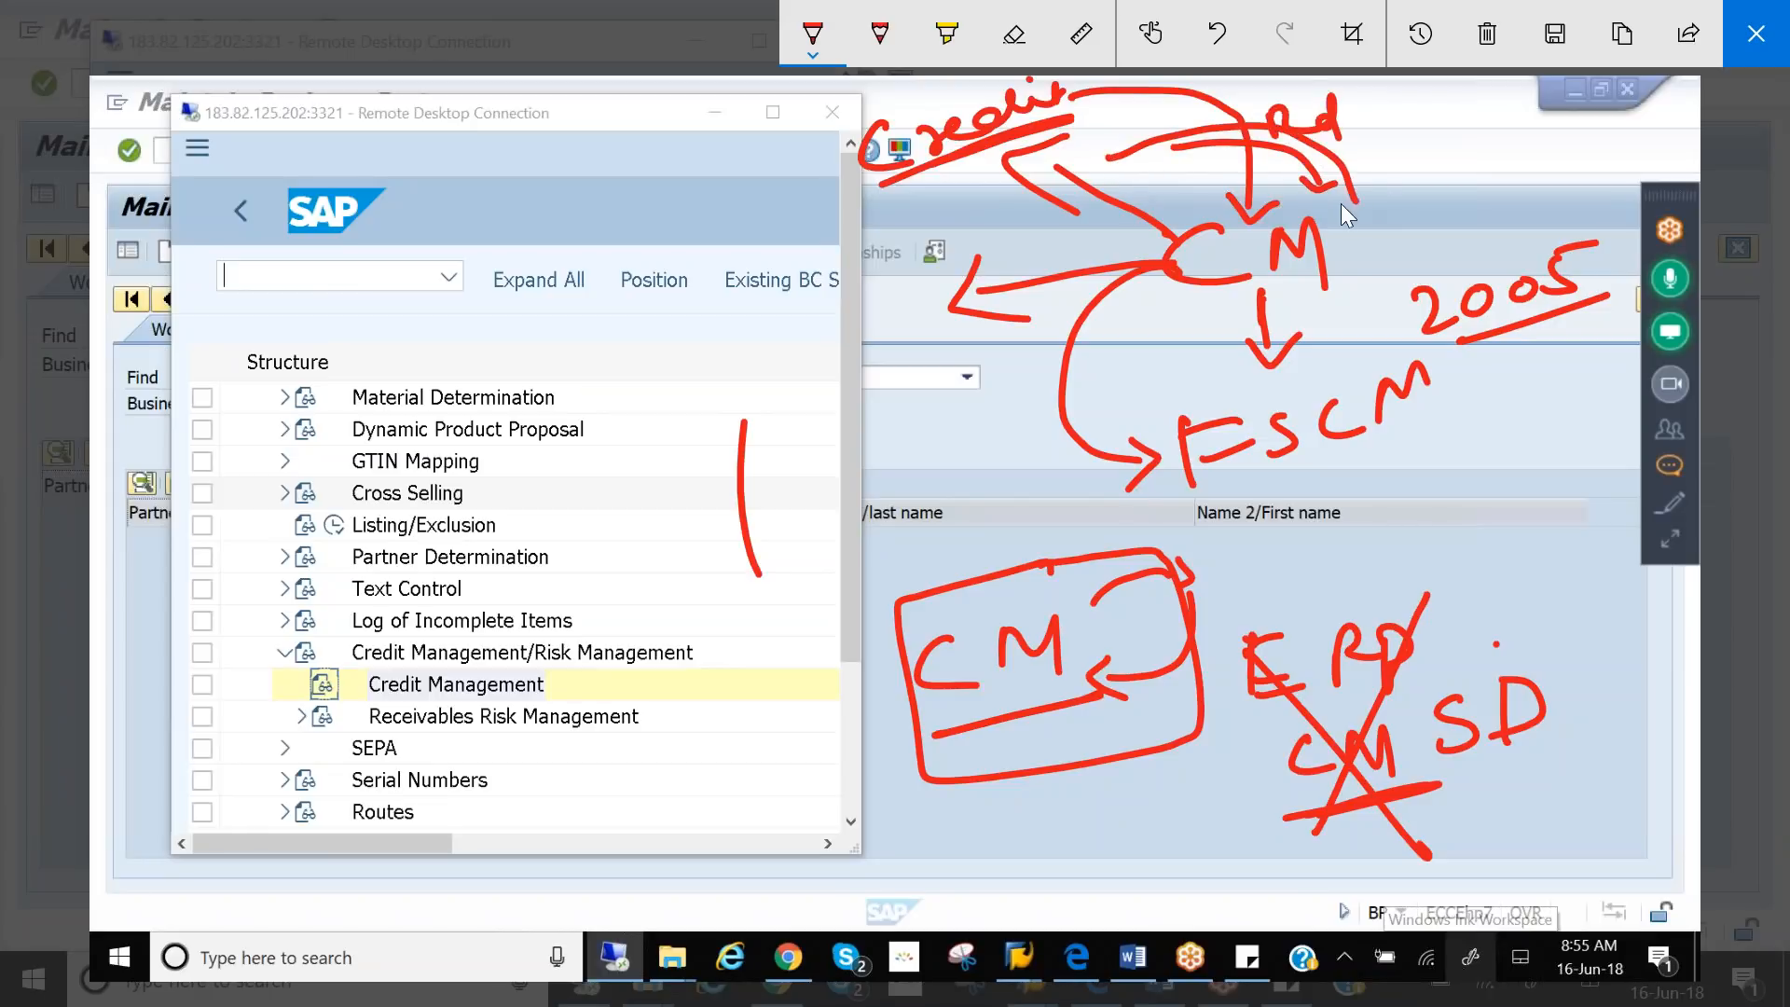
drag(931, 165, 1055, 251)
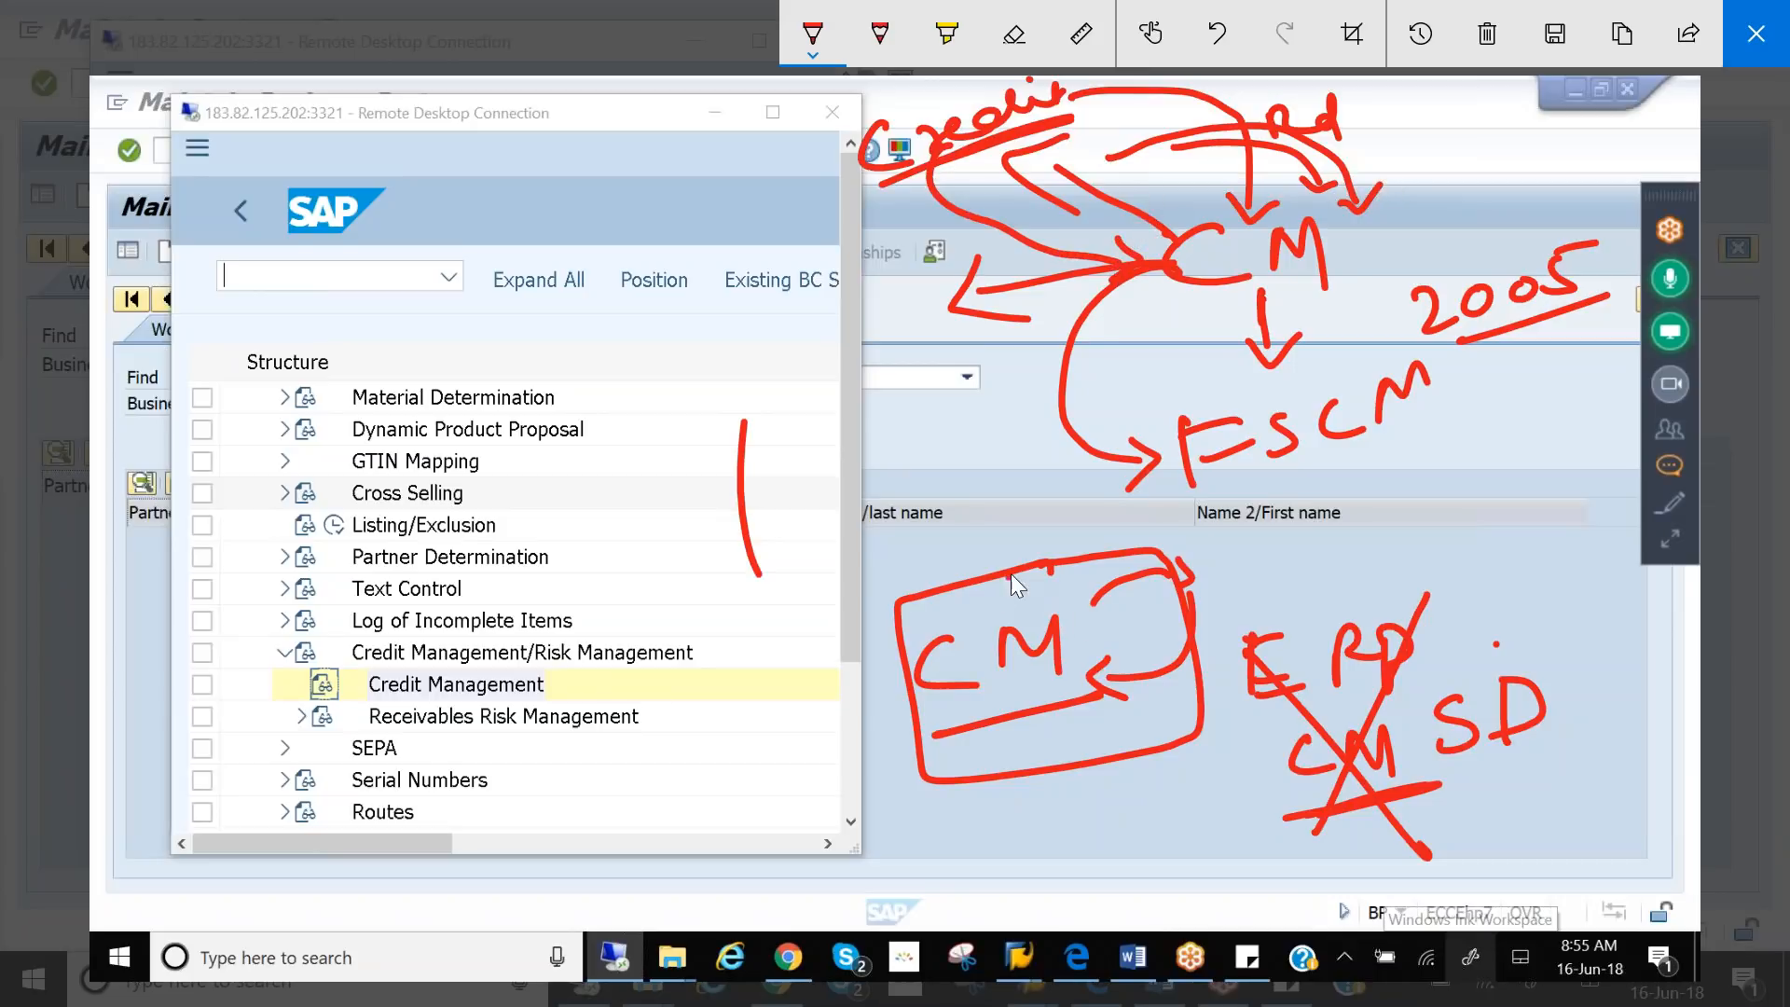
- Frame the lower "CM" a second time and write circled ratings "A+", "A" and "C-" with an arrow from the upper CM
mouse_move(882, 612)
mouse_down()
mouse_move(1232, 738)
mouse_move(1201, 558)
mouse_move(975, 585)
mouse_up()
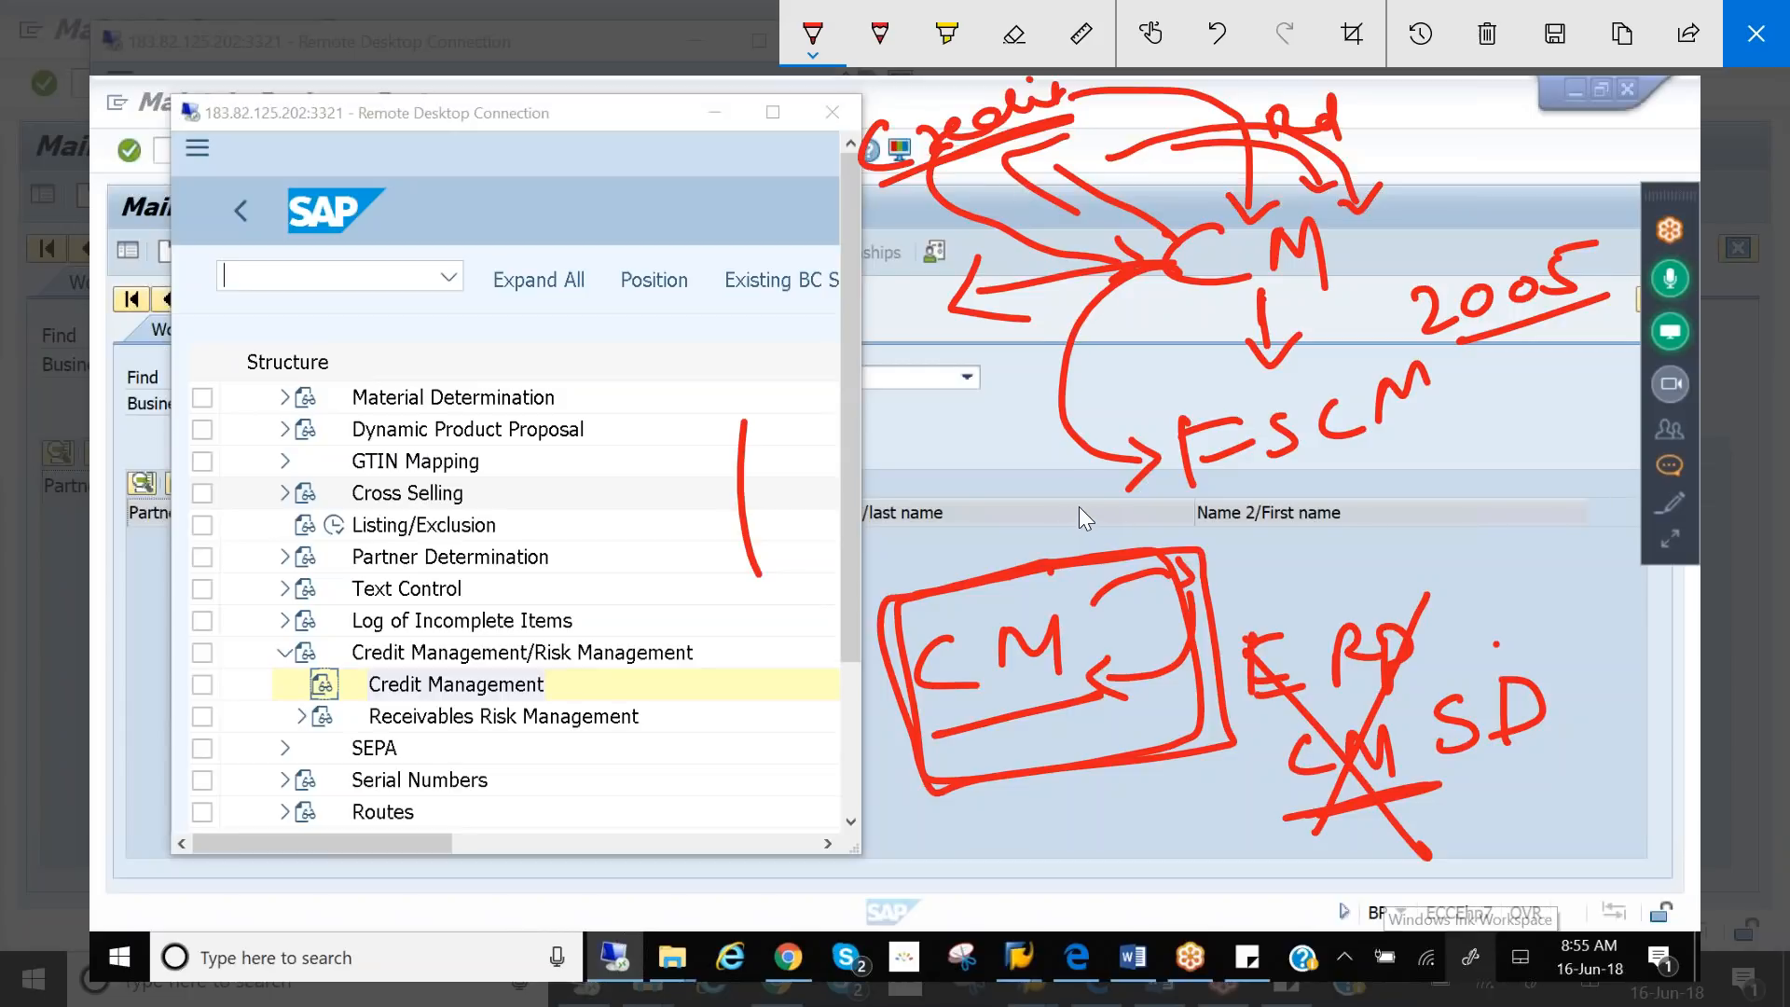
drag(1028, 182, 1018, 186)
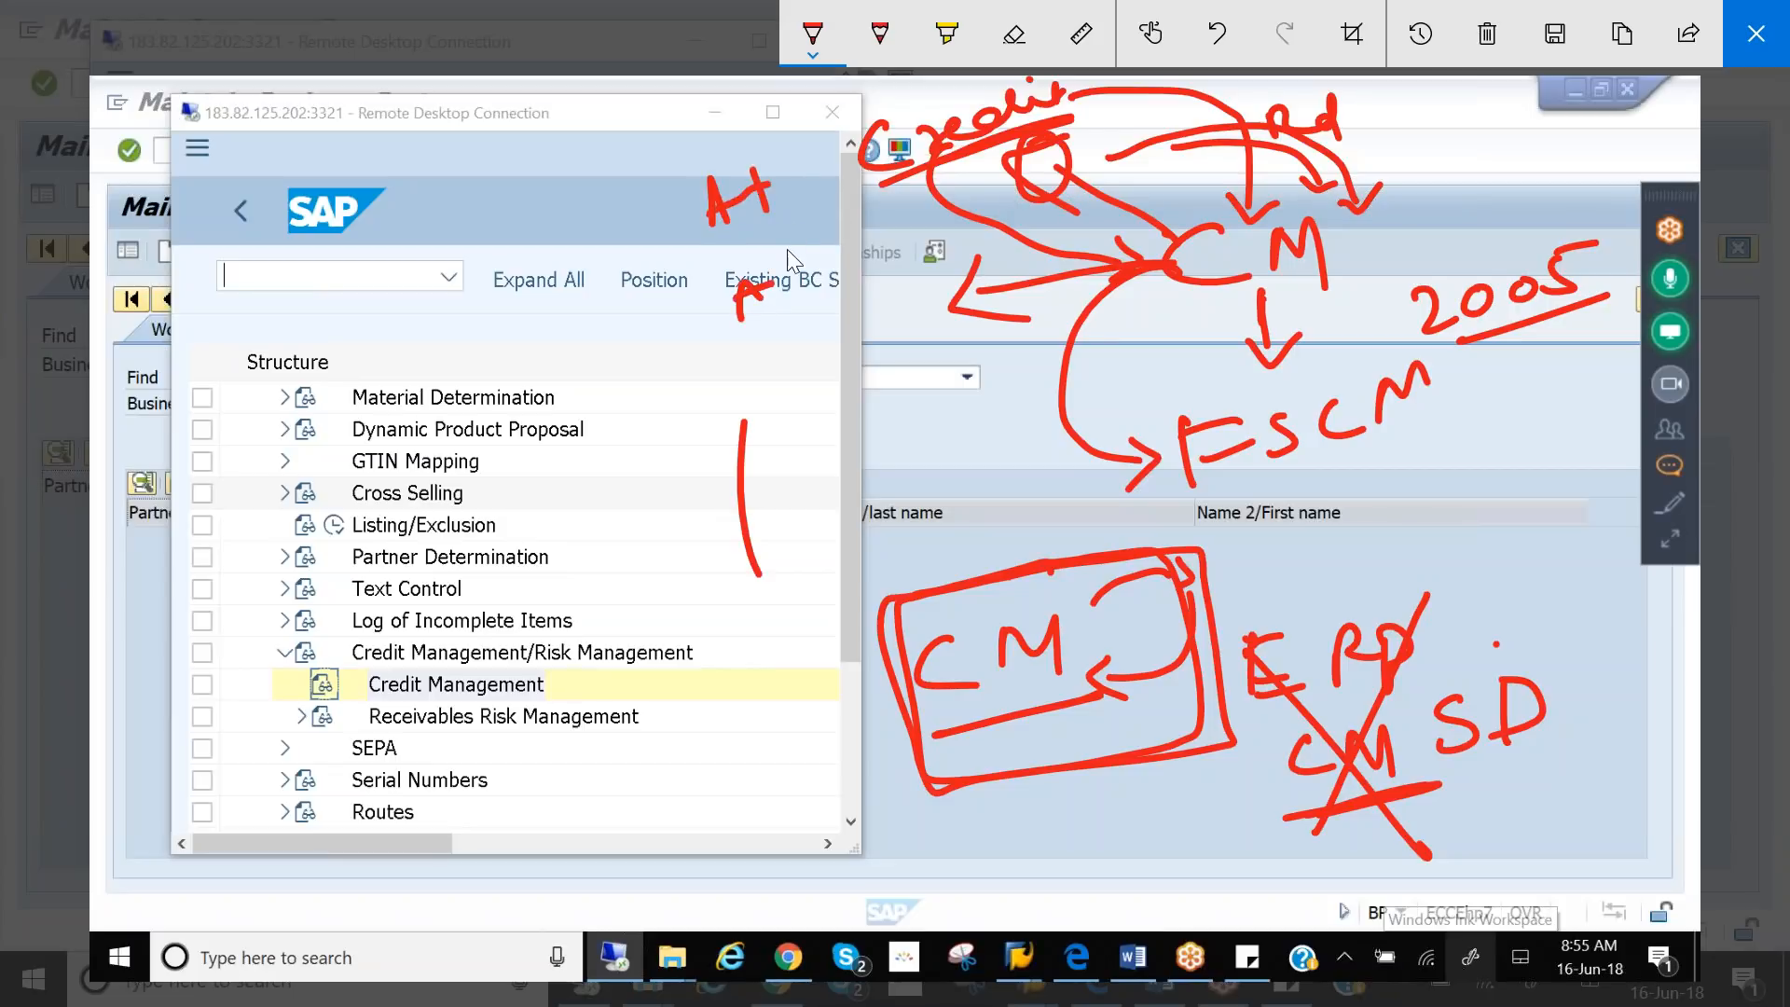
drag(805, 413, 798, 450)
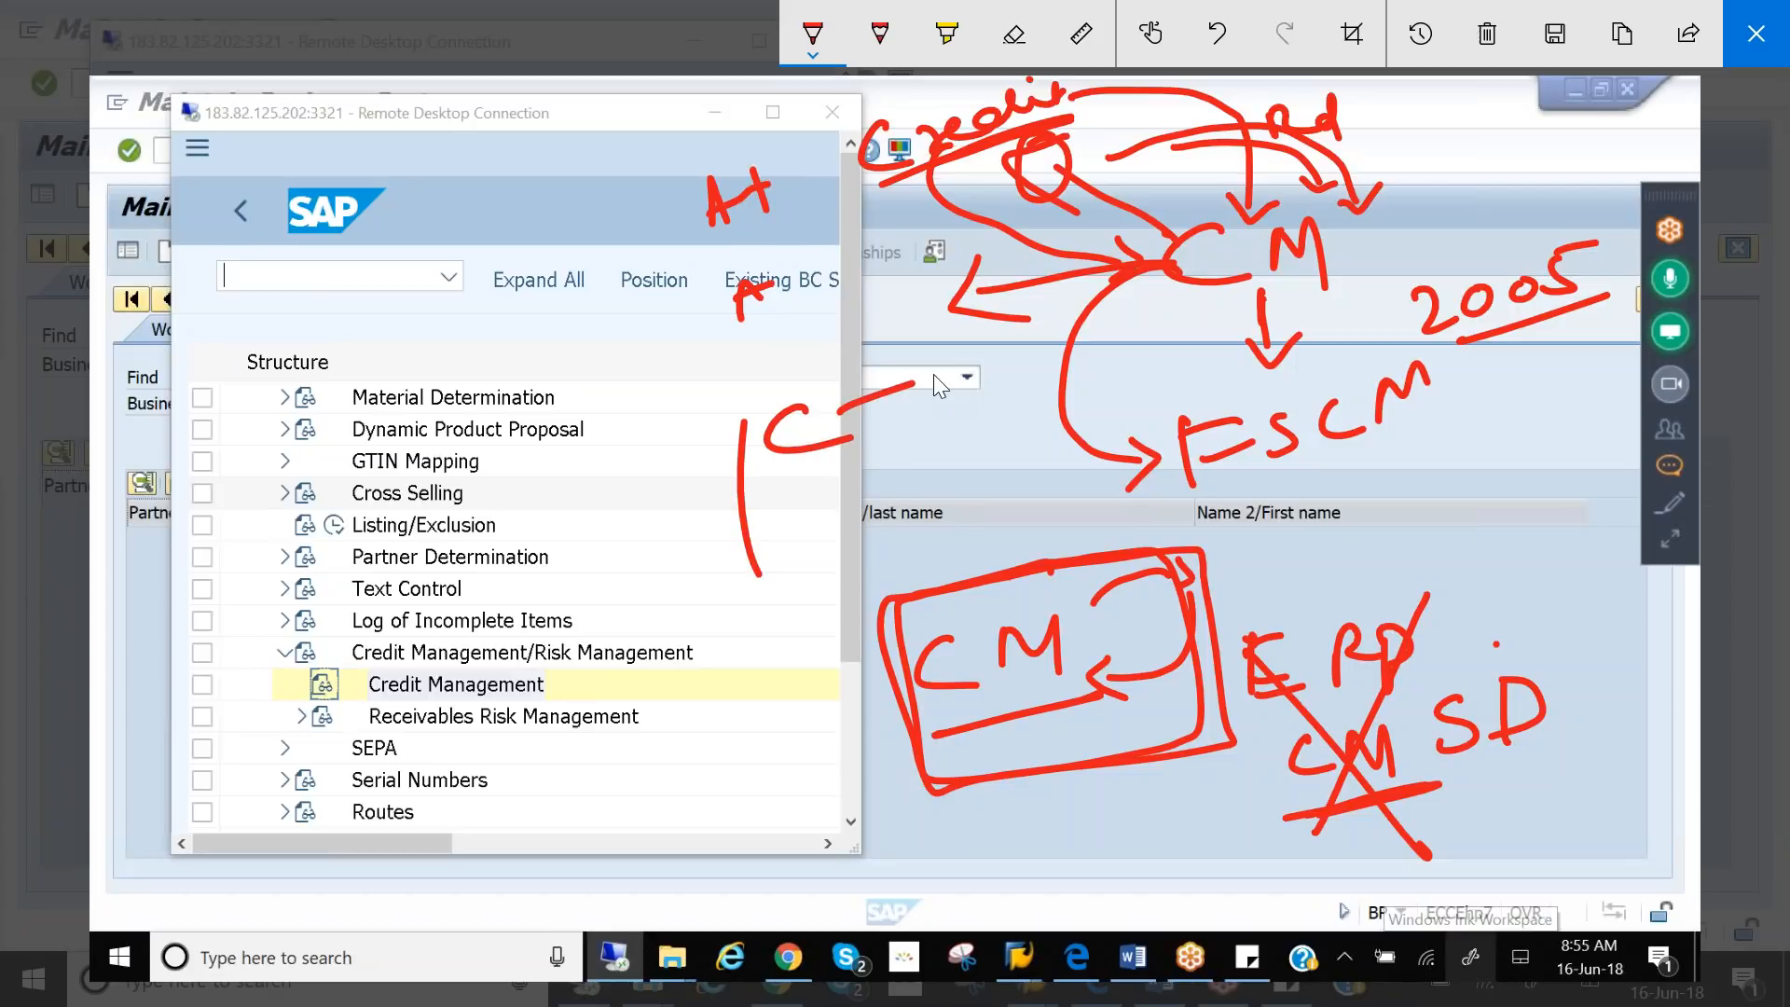
mouse_move(748, 126)
mouse_down()
mouse_move(947, 446)
mouse_move(832, 181)
mouse_up()
drag(1129, 238, 859, 180)
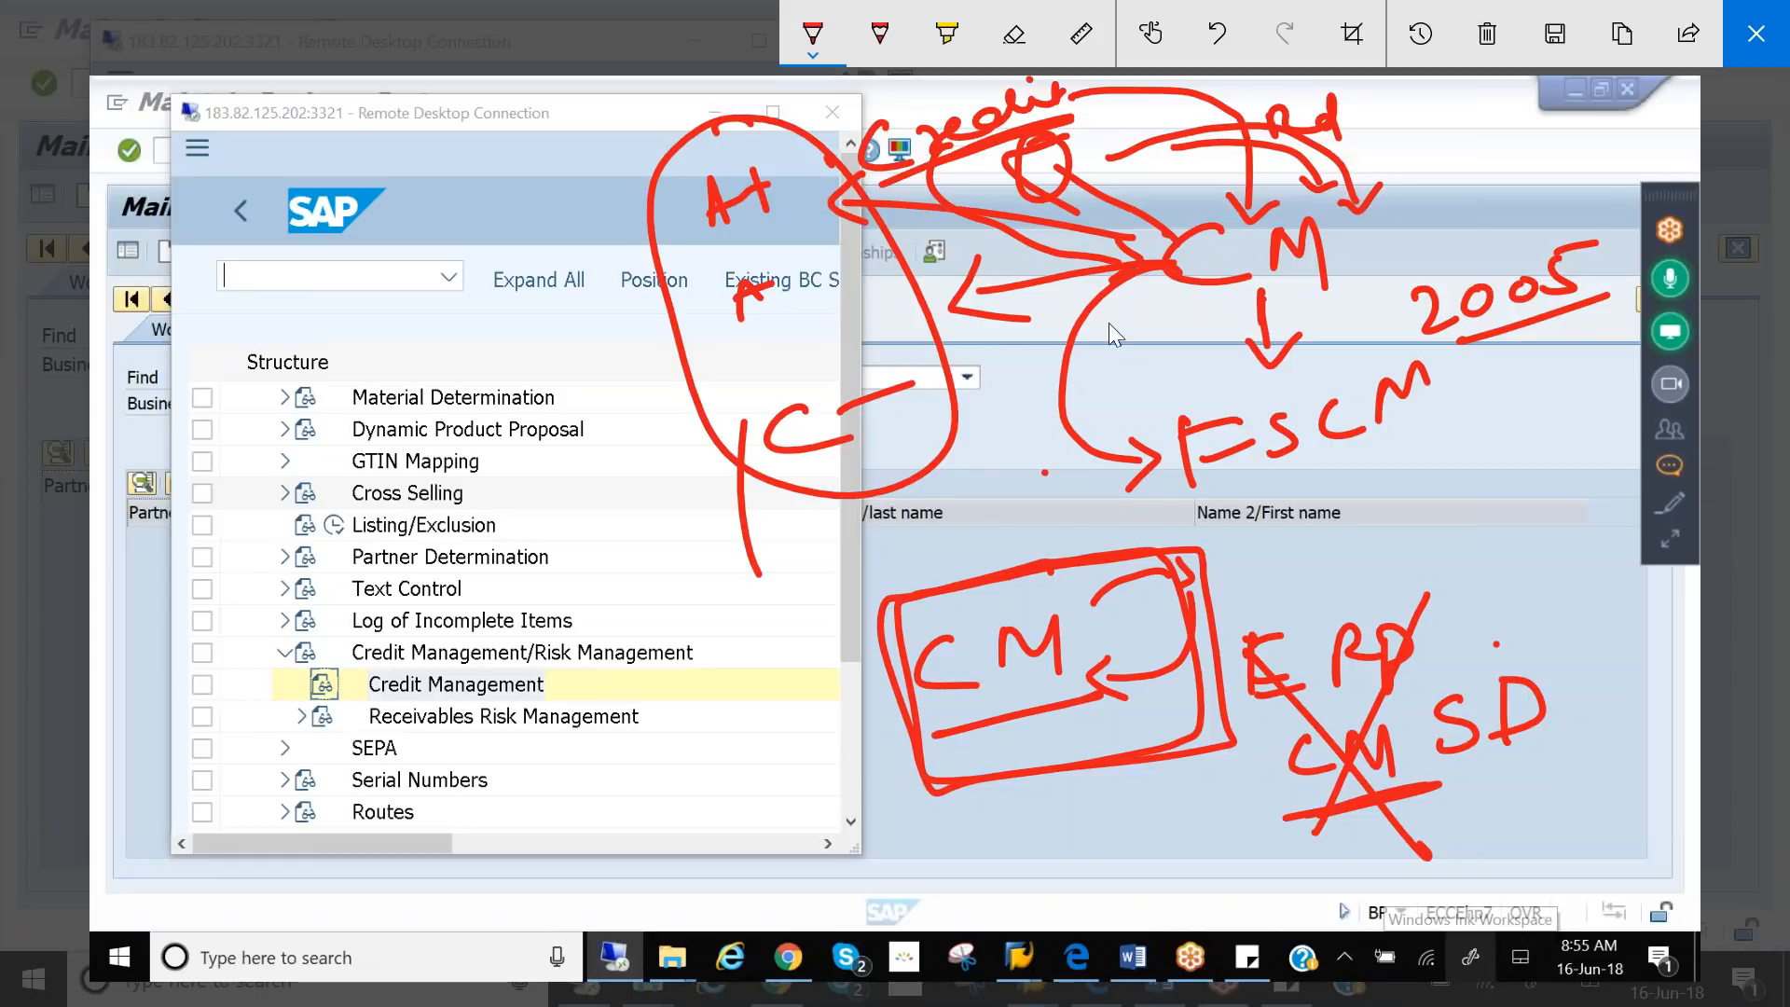
- Draw a box around the upper "CM" and "FSCM", and clear all ink from the sketch
mouse_move(1256, 200)
mouse_down()
mouse_move(1154, 517)
mouse_move(1363, 170)
mouse_move(969, 280)
mouse_up()
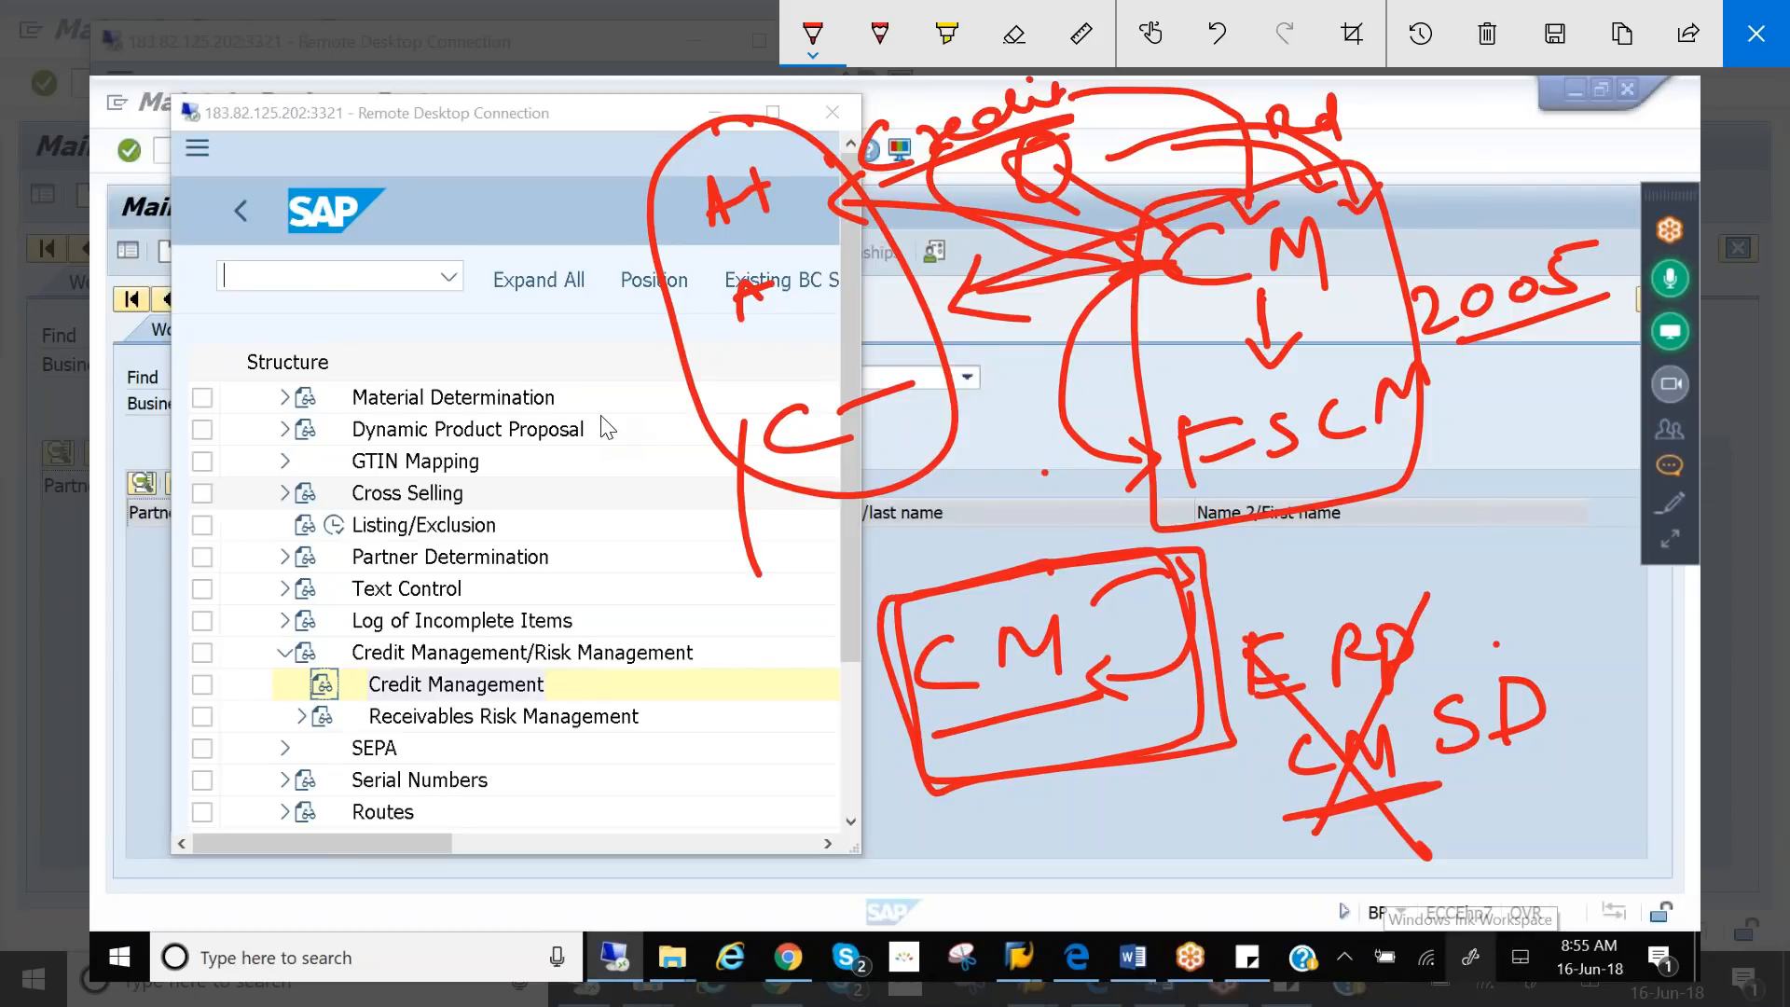
drag(1334, 141, 1359, 129)
drag(1394, 106, 1415, 90)
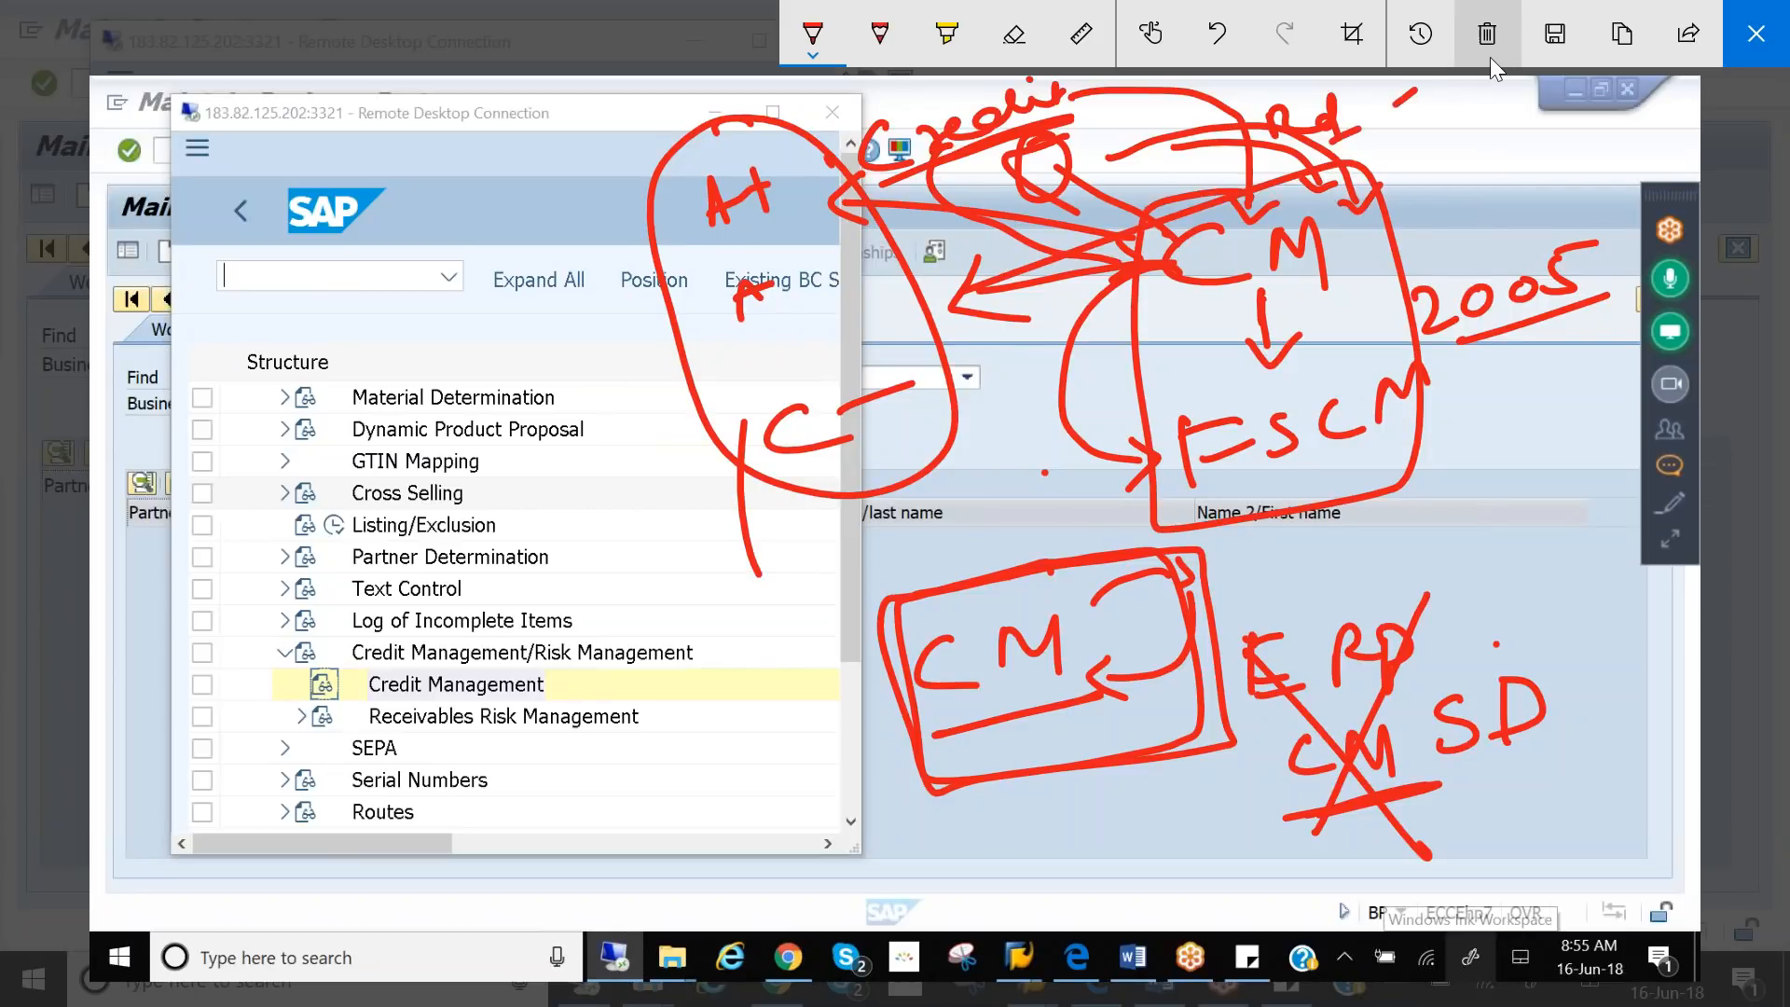
click(1489, 33)
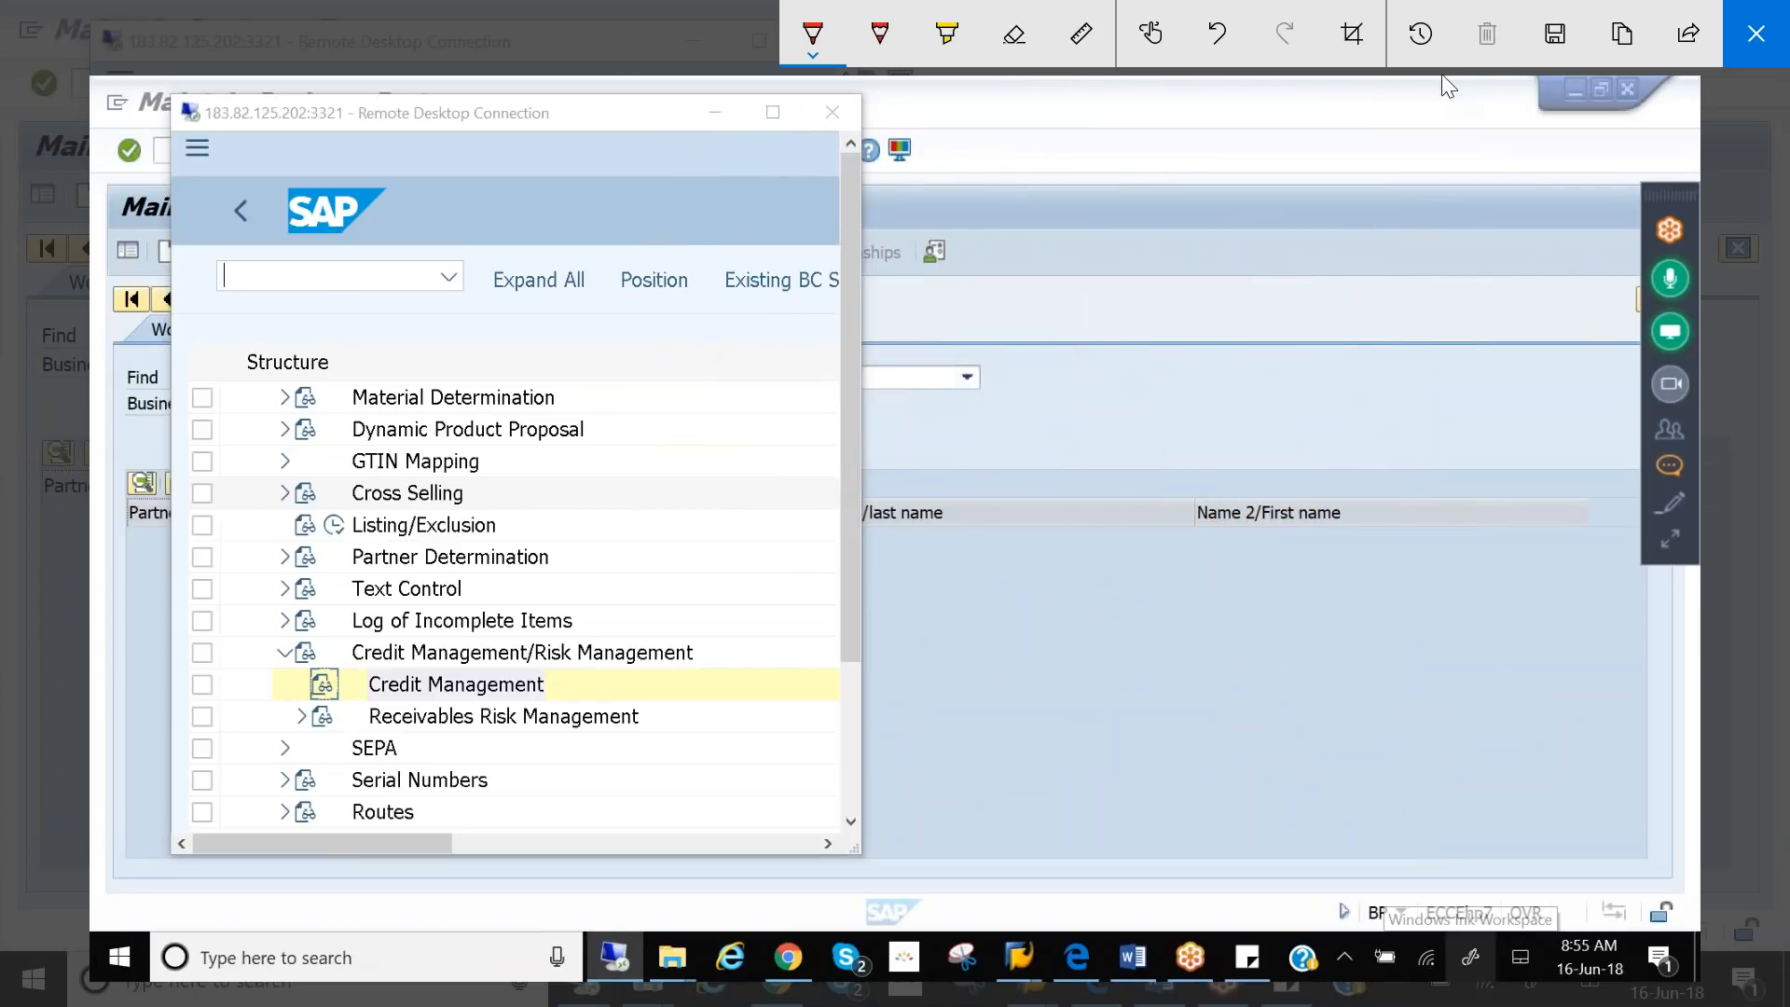
- Write "FT Ecc" on the cleared screenshot and cross it out
drag(1057, 228, 1087, 228)
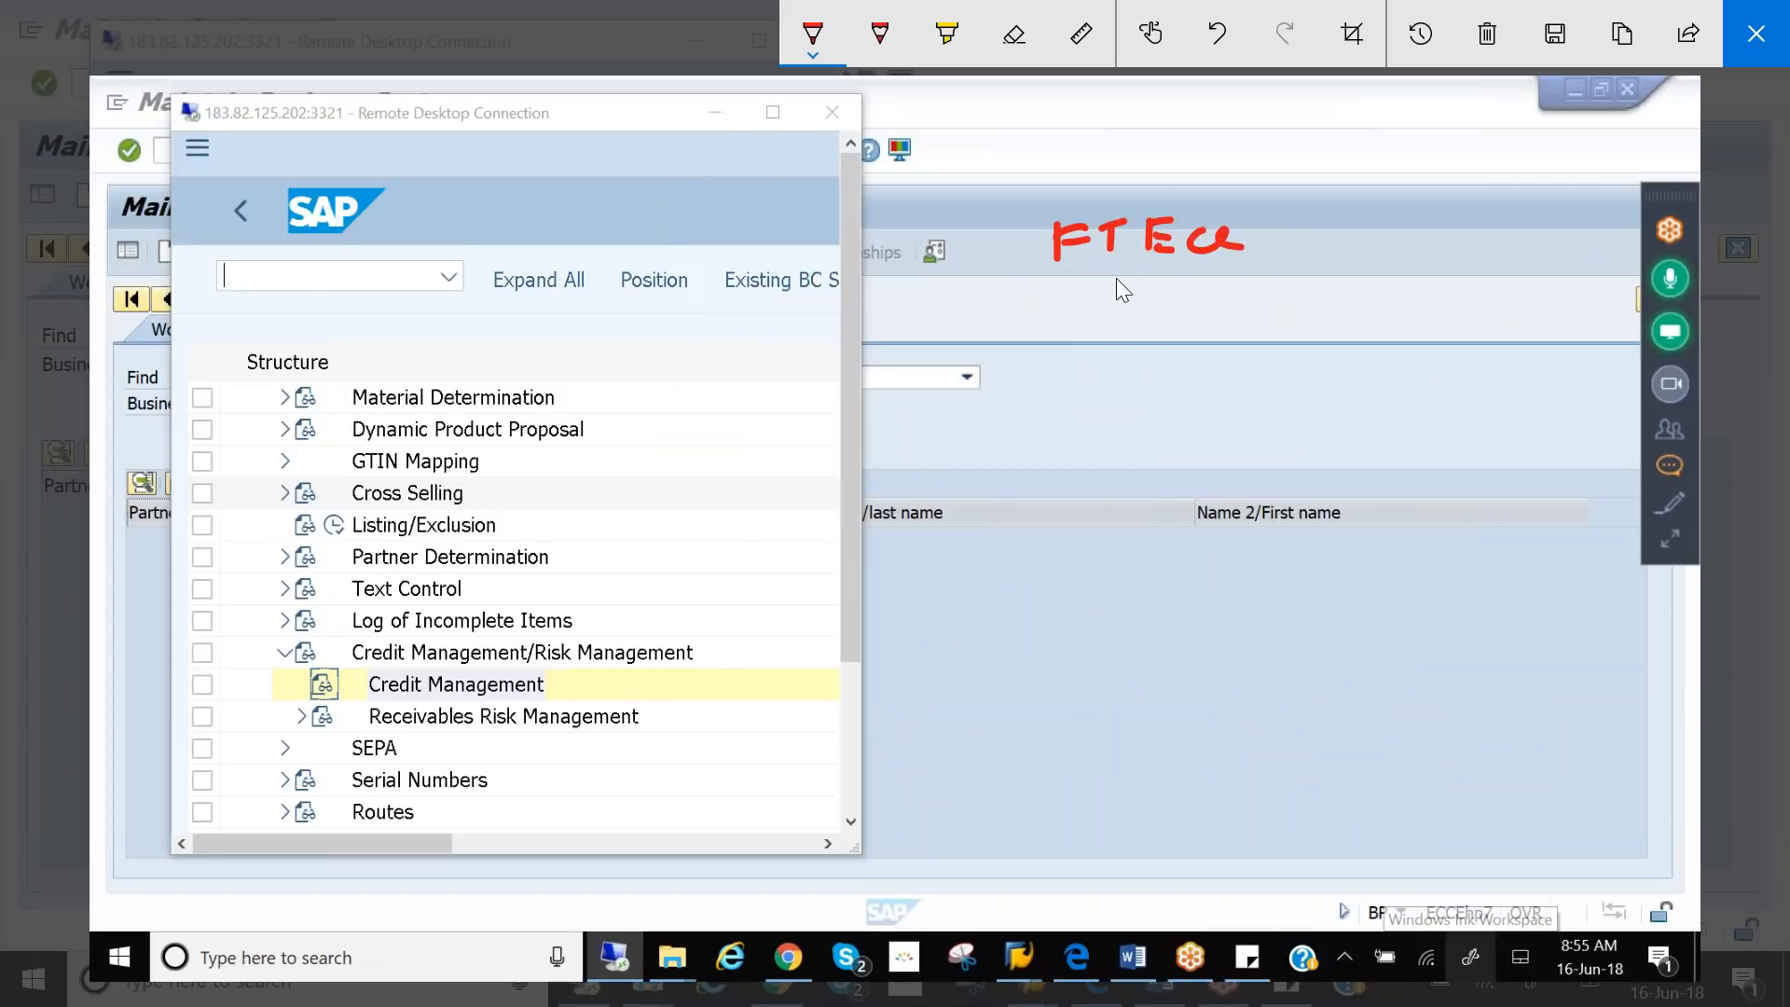
drag(1070, 184, 1210, 305)
drag(1209, 168, 1030, 348)
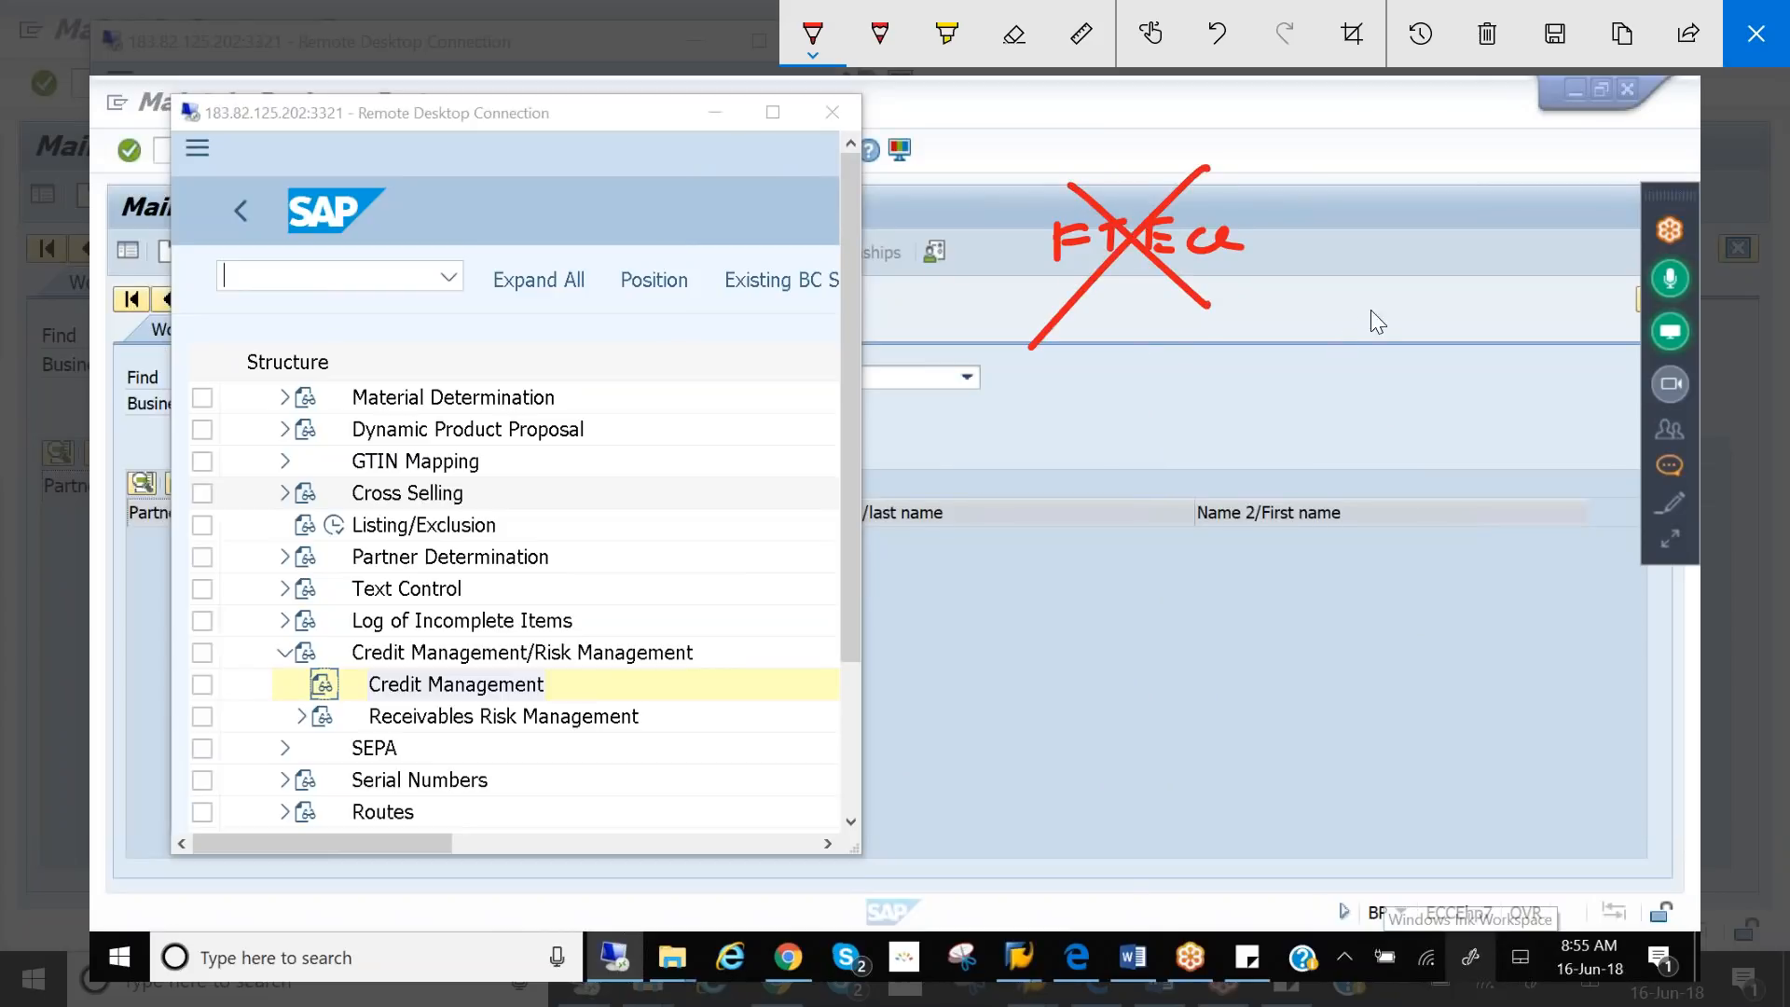
- Write "GTS" with an arrow leading from it, cross out "FT Ecc" again, and close the screen sketch
drag(1380, 330, 1428, 329)
drag(1489, 322, 1438, 377)
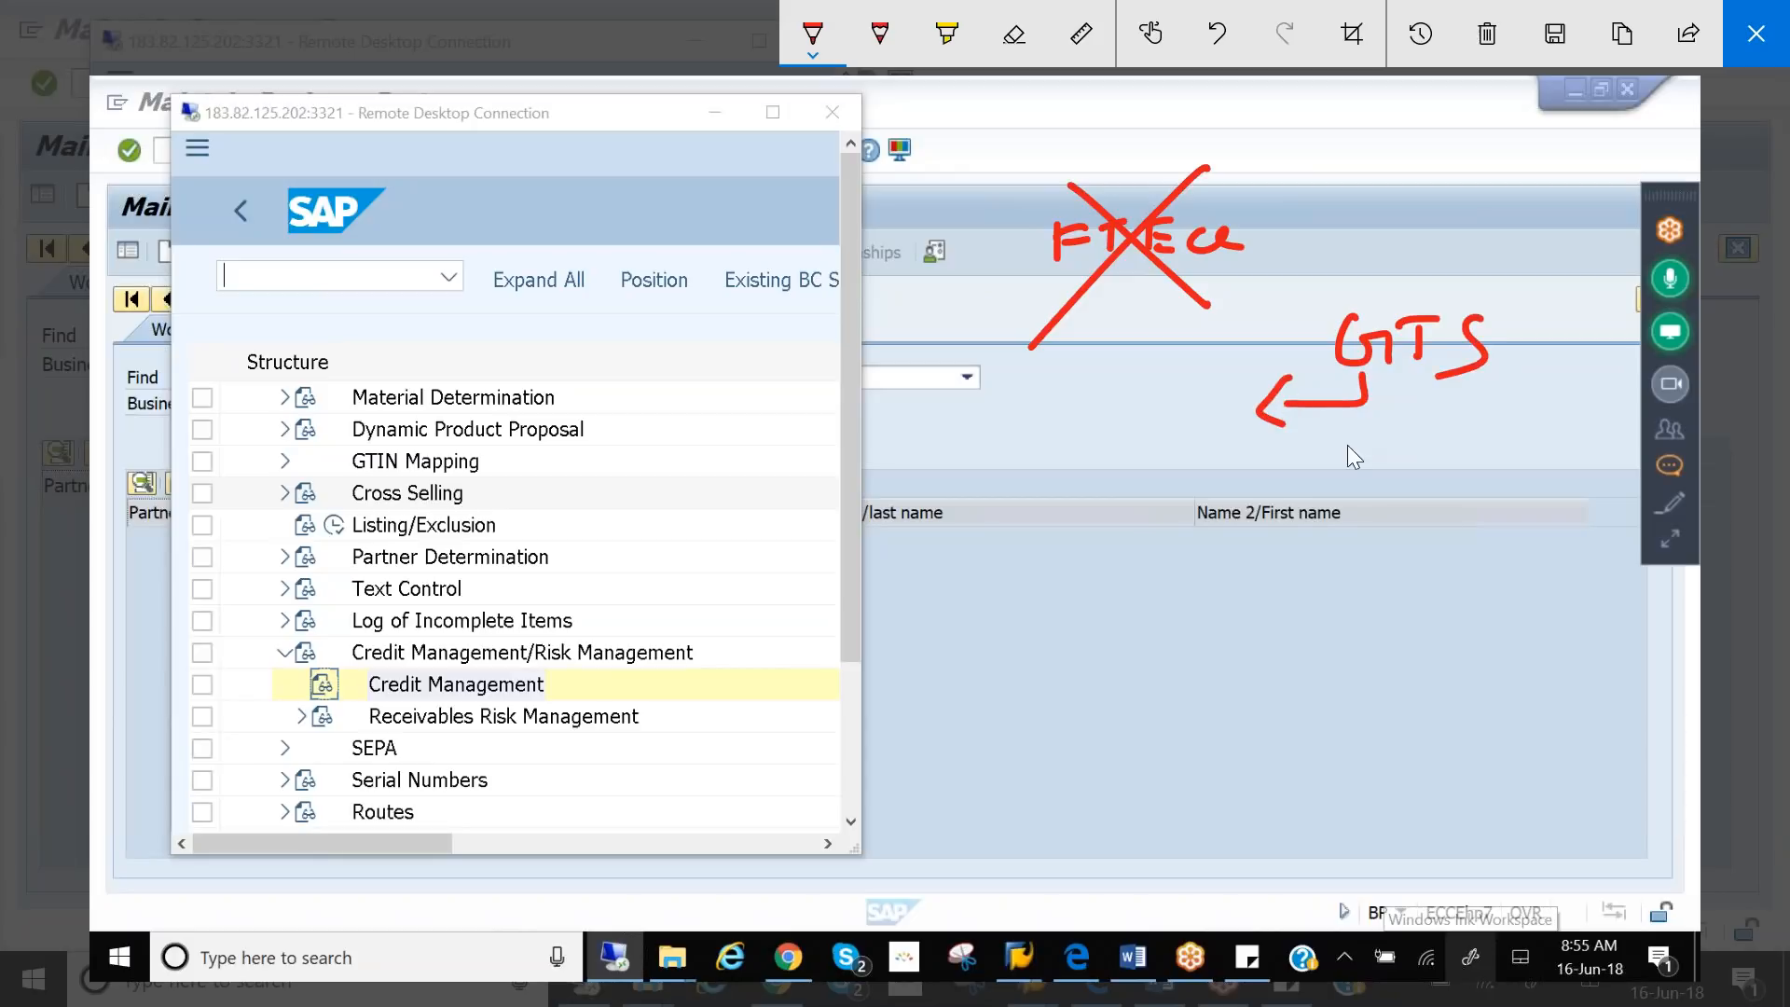
drag(1146, 260, 1218, 305)
drag(1224, 170, 996, 382)
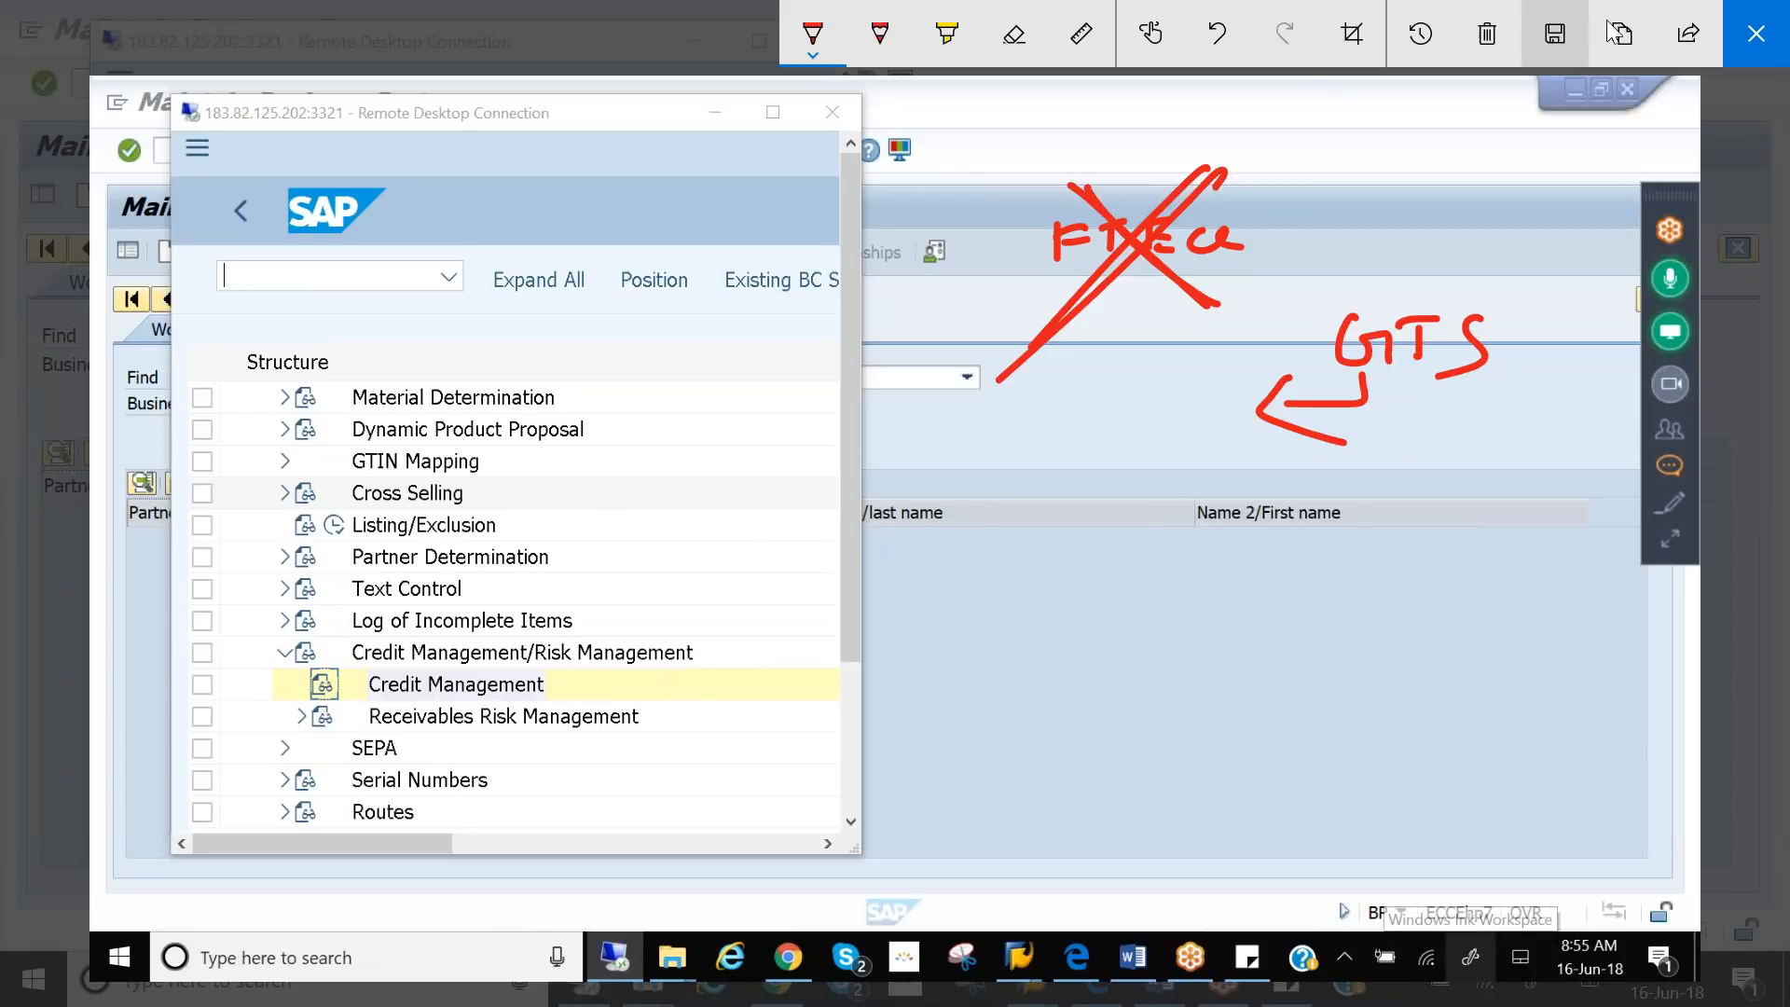
click(1767, 37)
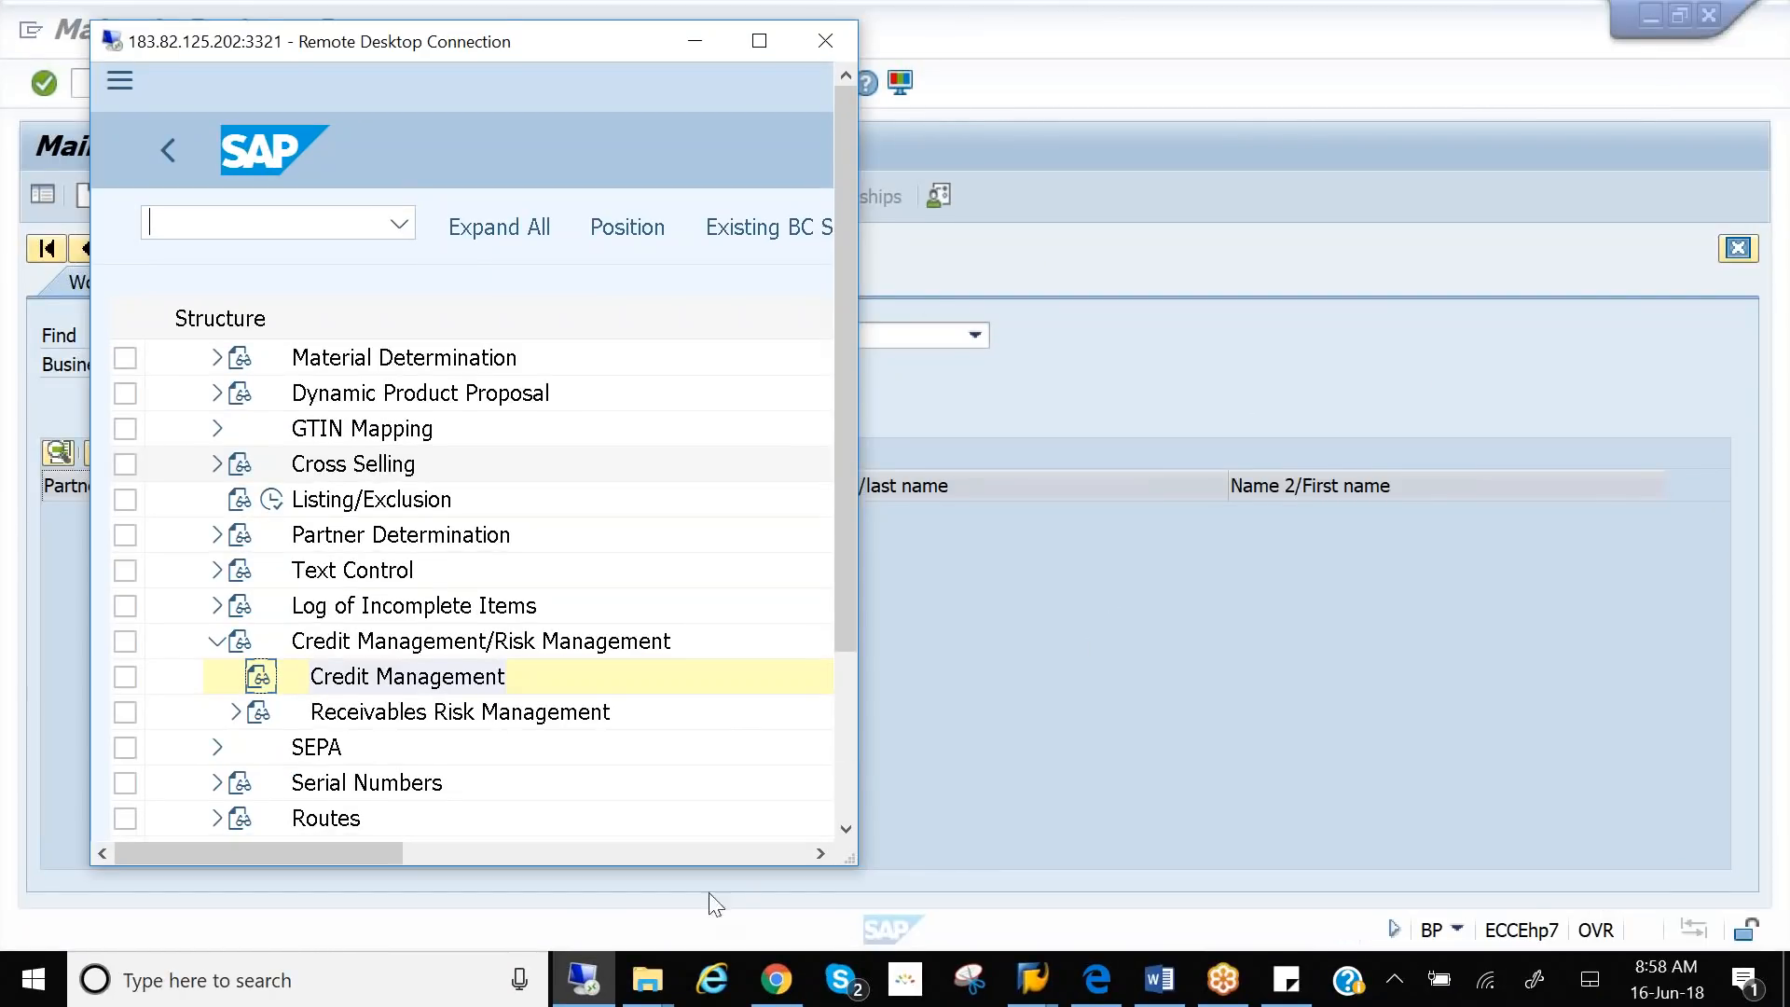
- Bring up the S4-Trainee Handouts folder and maximize its window to view the training material
mouse_move(652, 996)
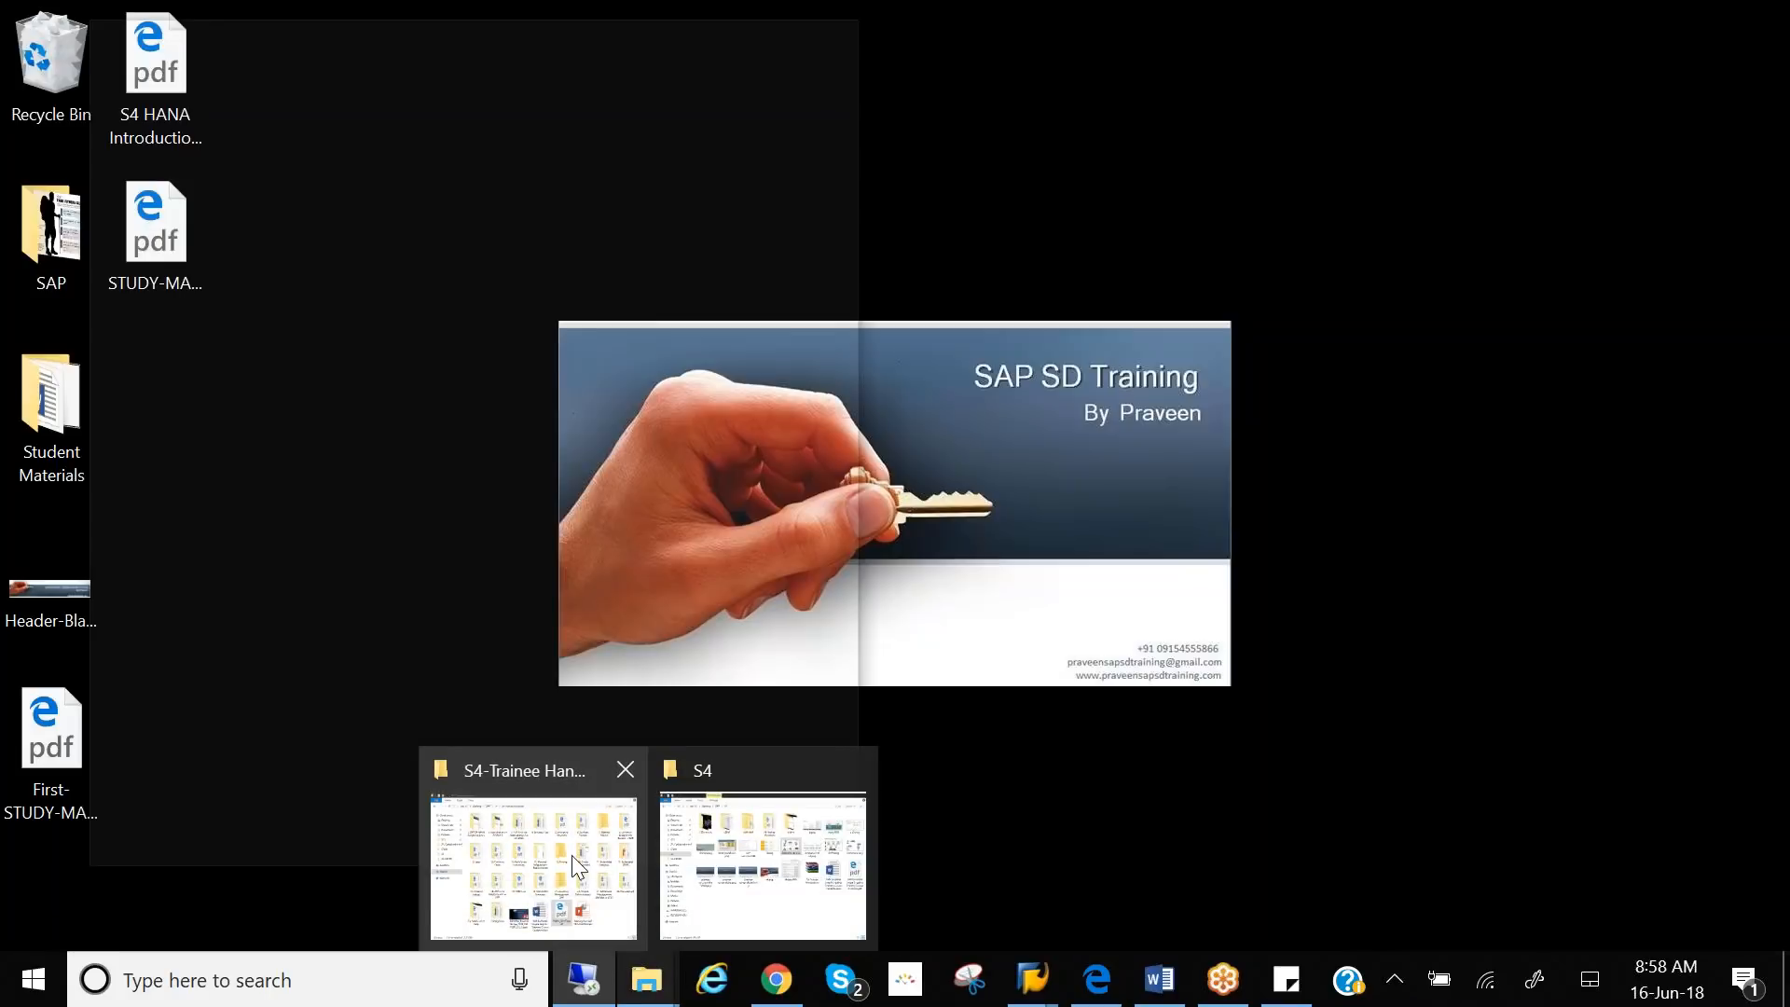
click(573, 856)
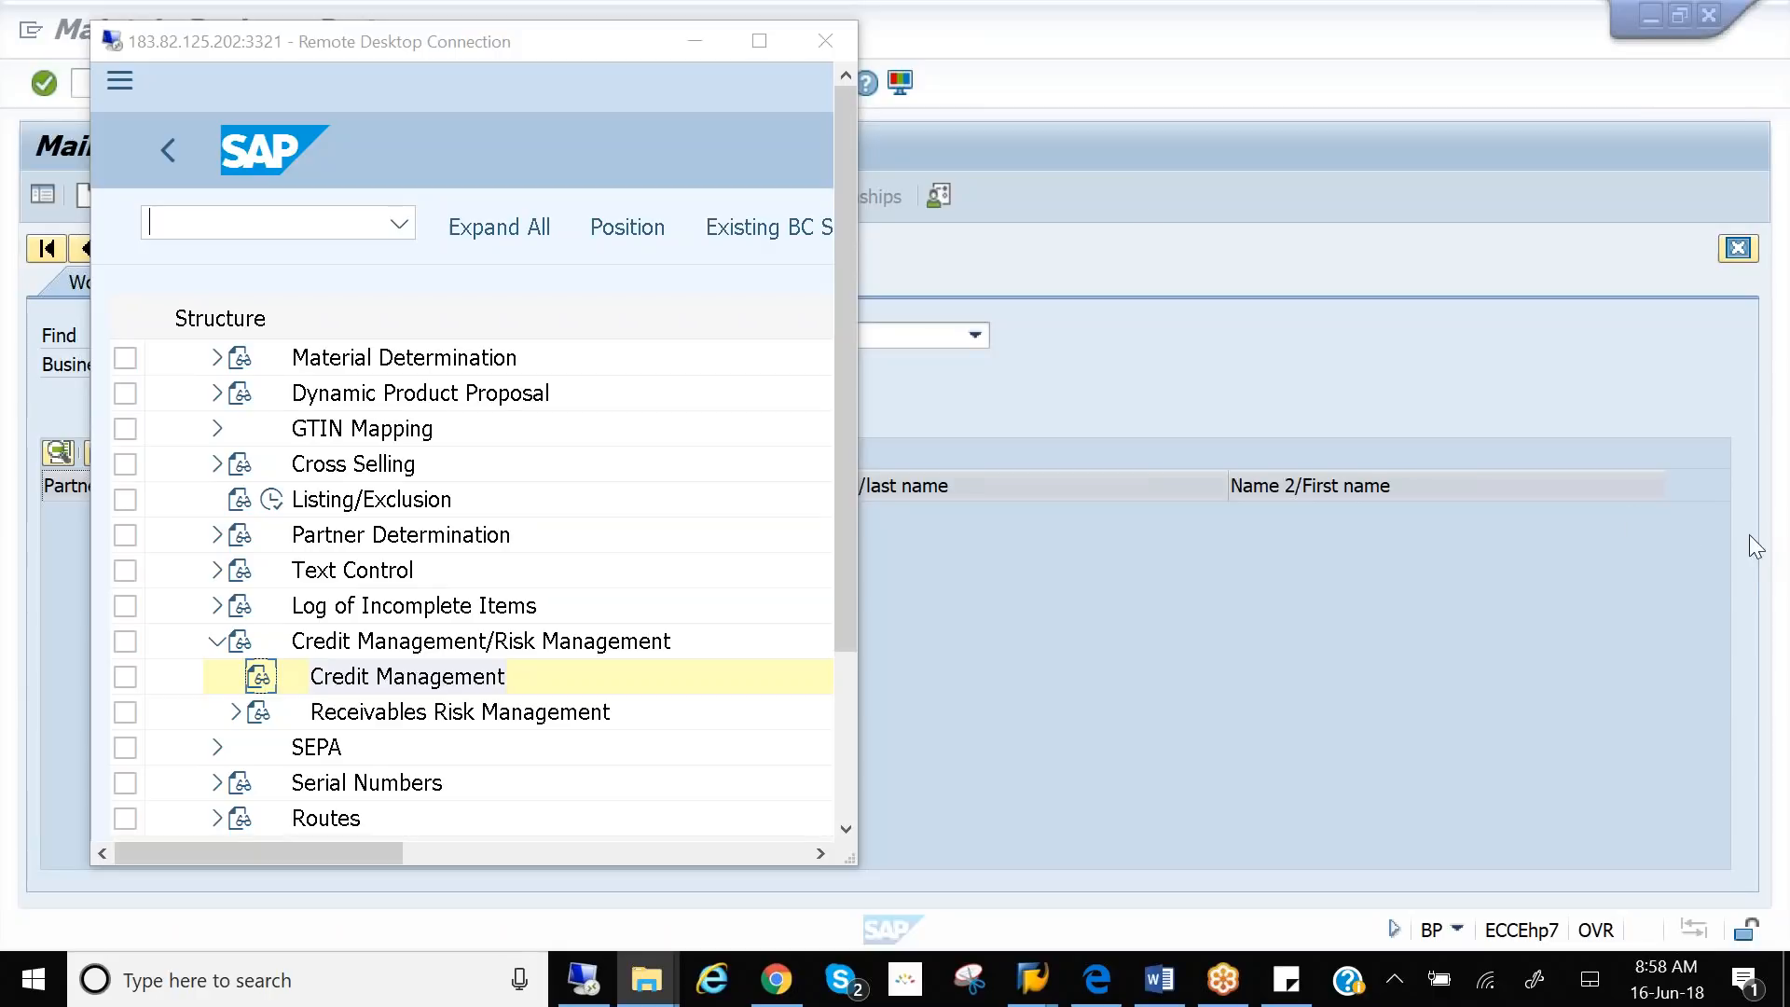
click(1375, 511)
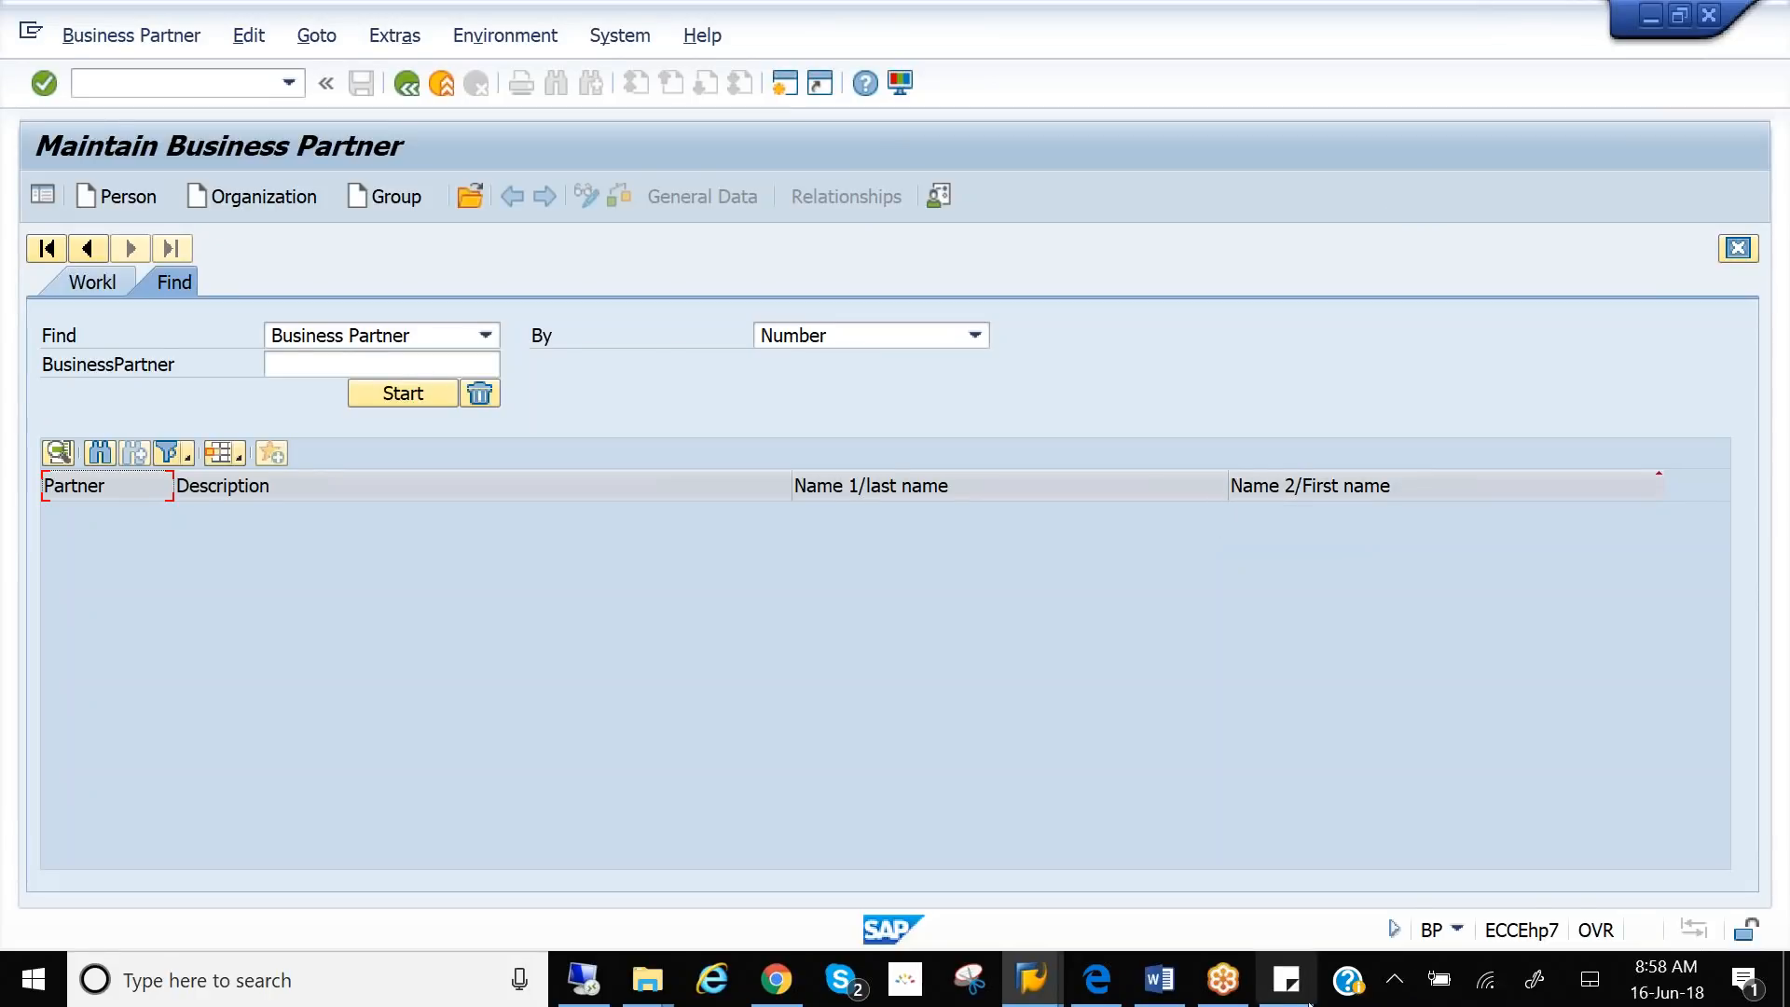
drag(1789, 93, 821, 93)
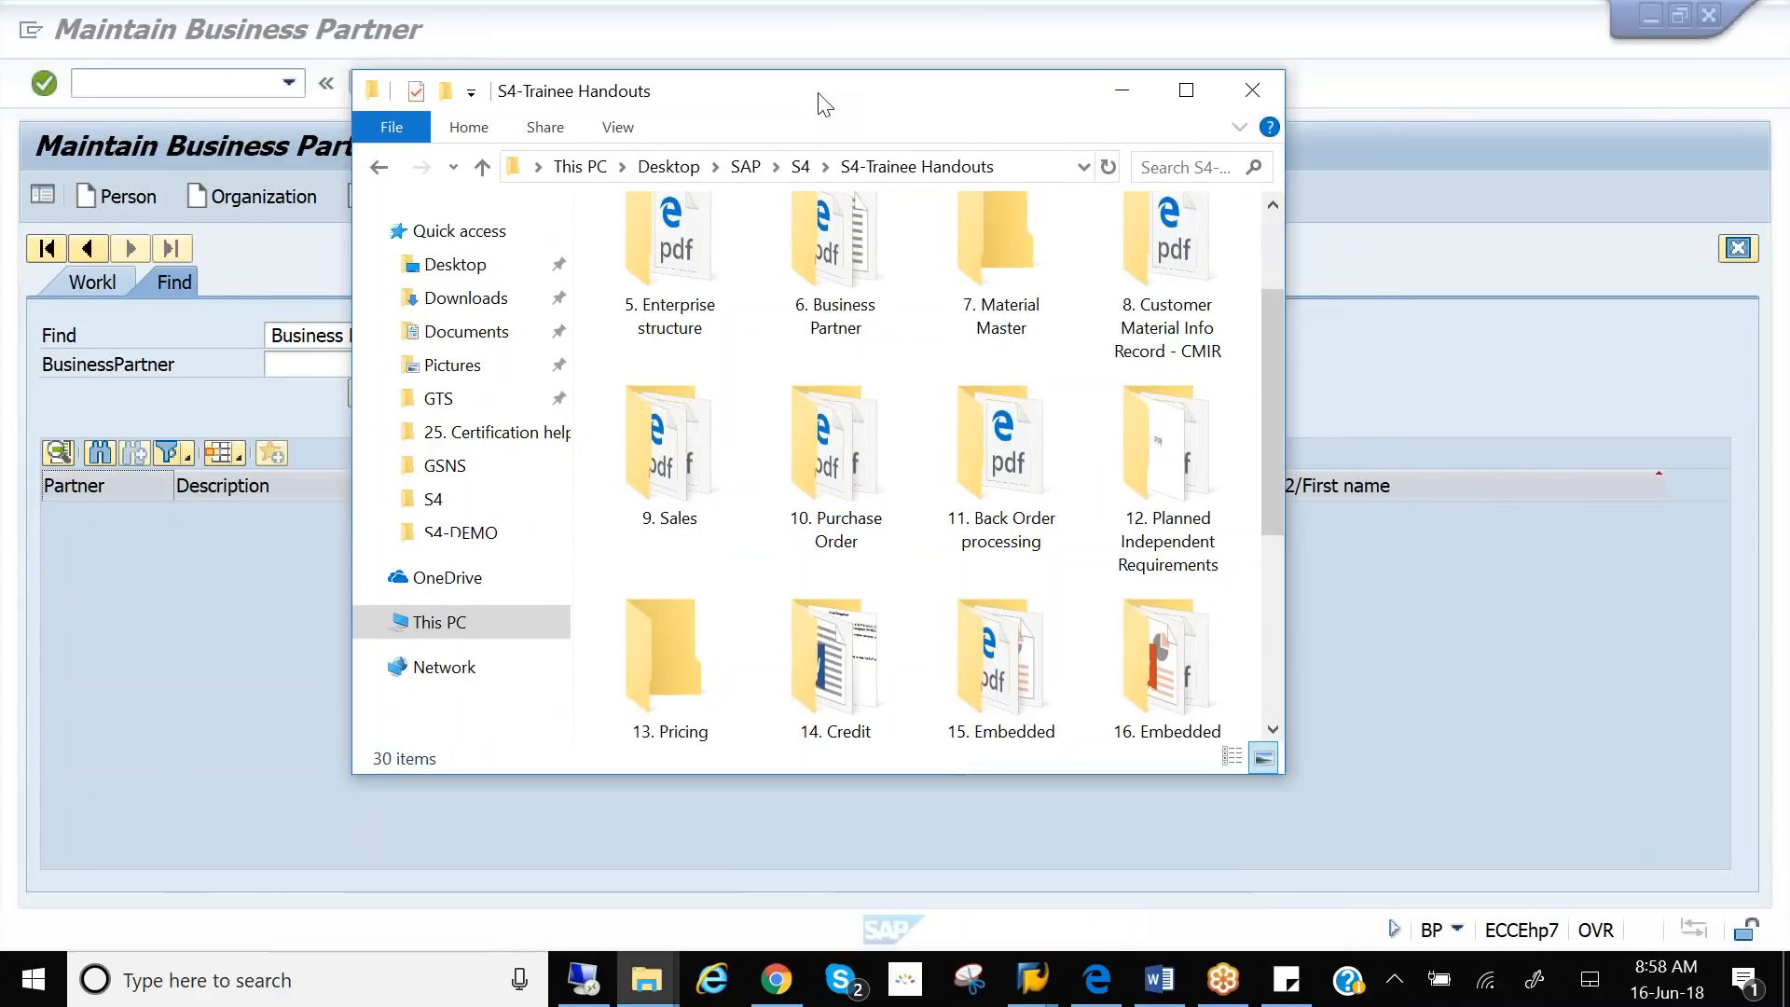
click(1185, 91)
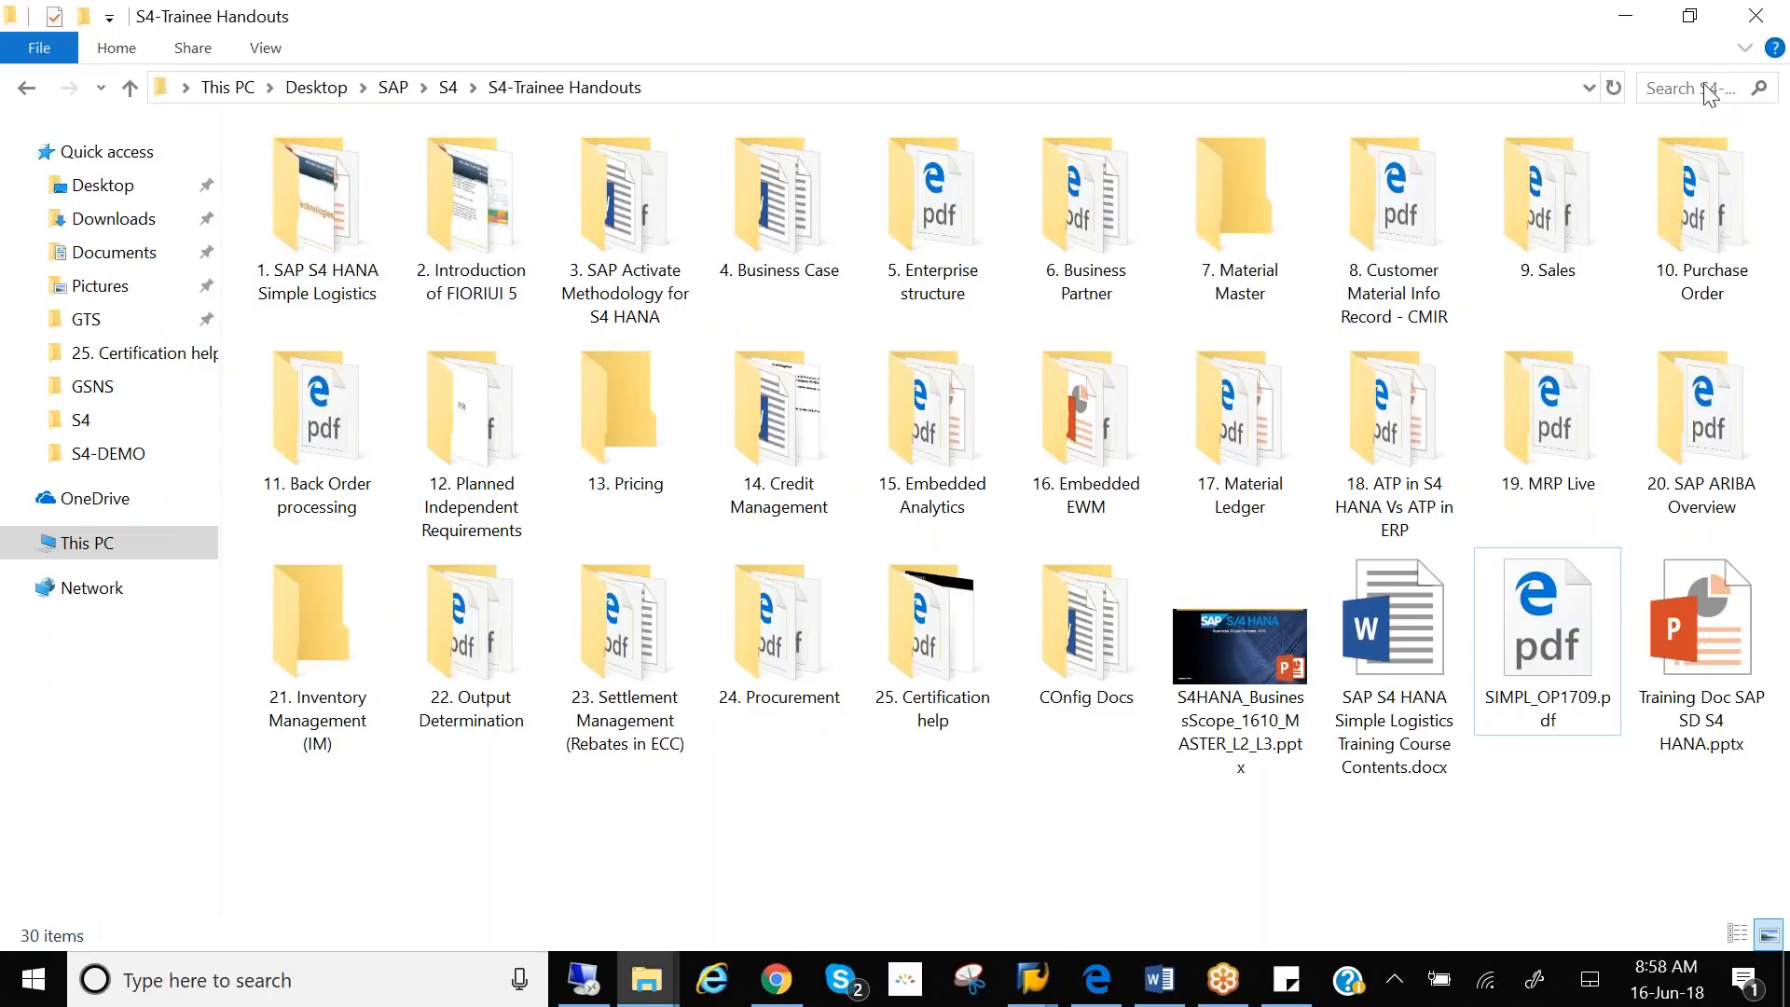
click(1540, 62)
- Switch back to the ECC Maintain Business Partner window and open the access sequences with /nv/07
click(1037, 987)
click(1038, 875)
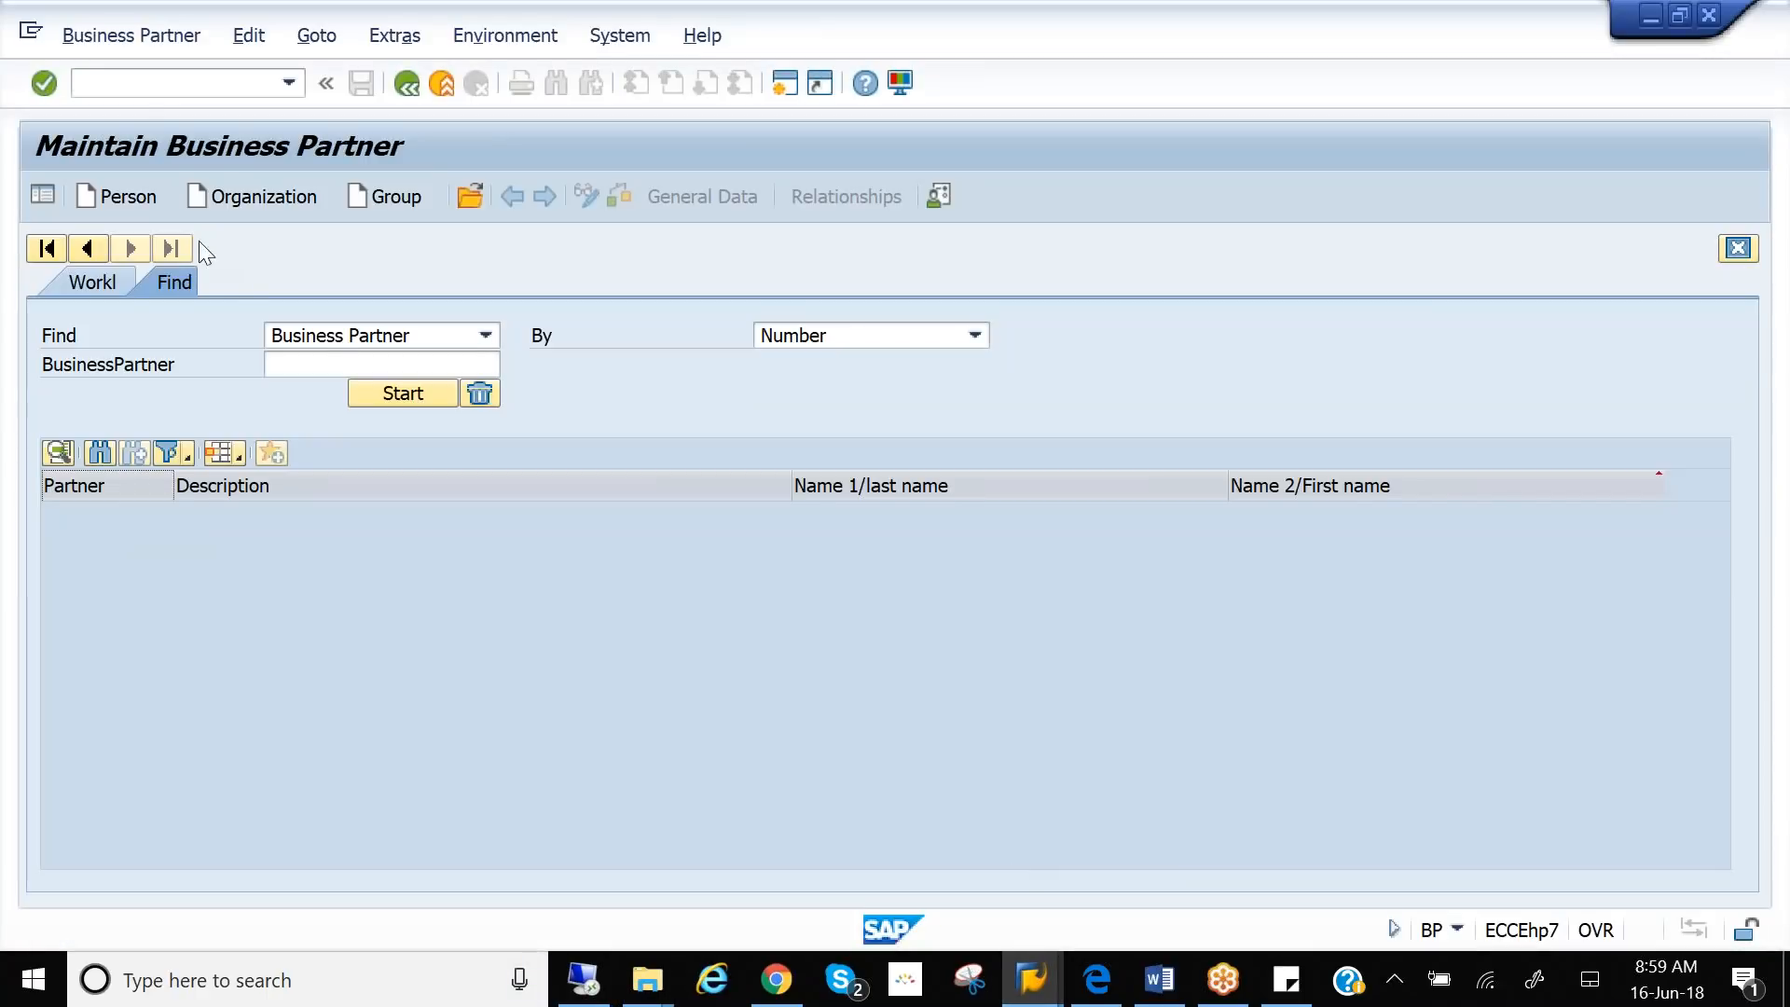
click(139, 83)
text(/nv/07)
key(Return)
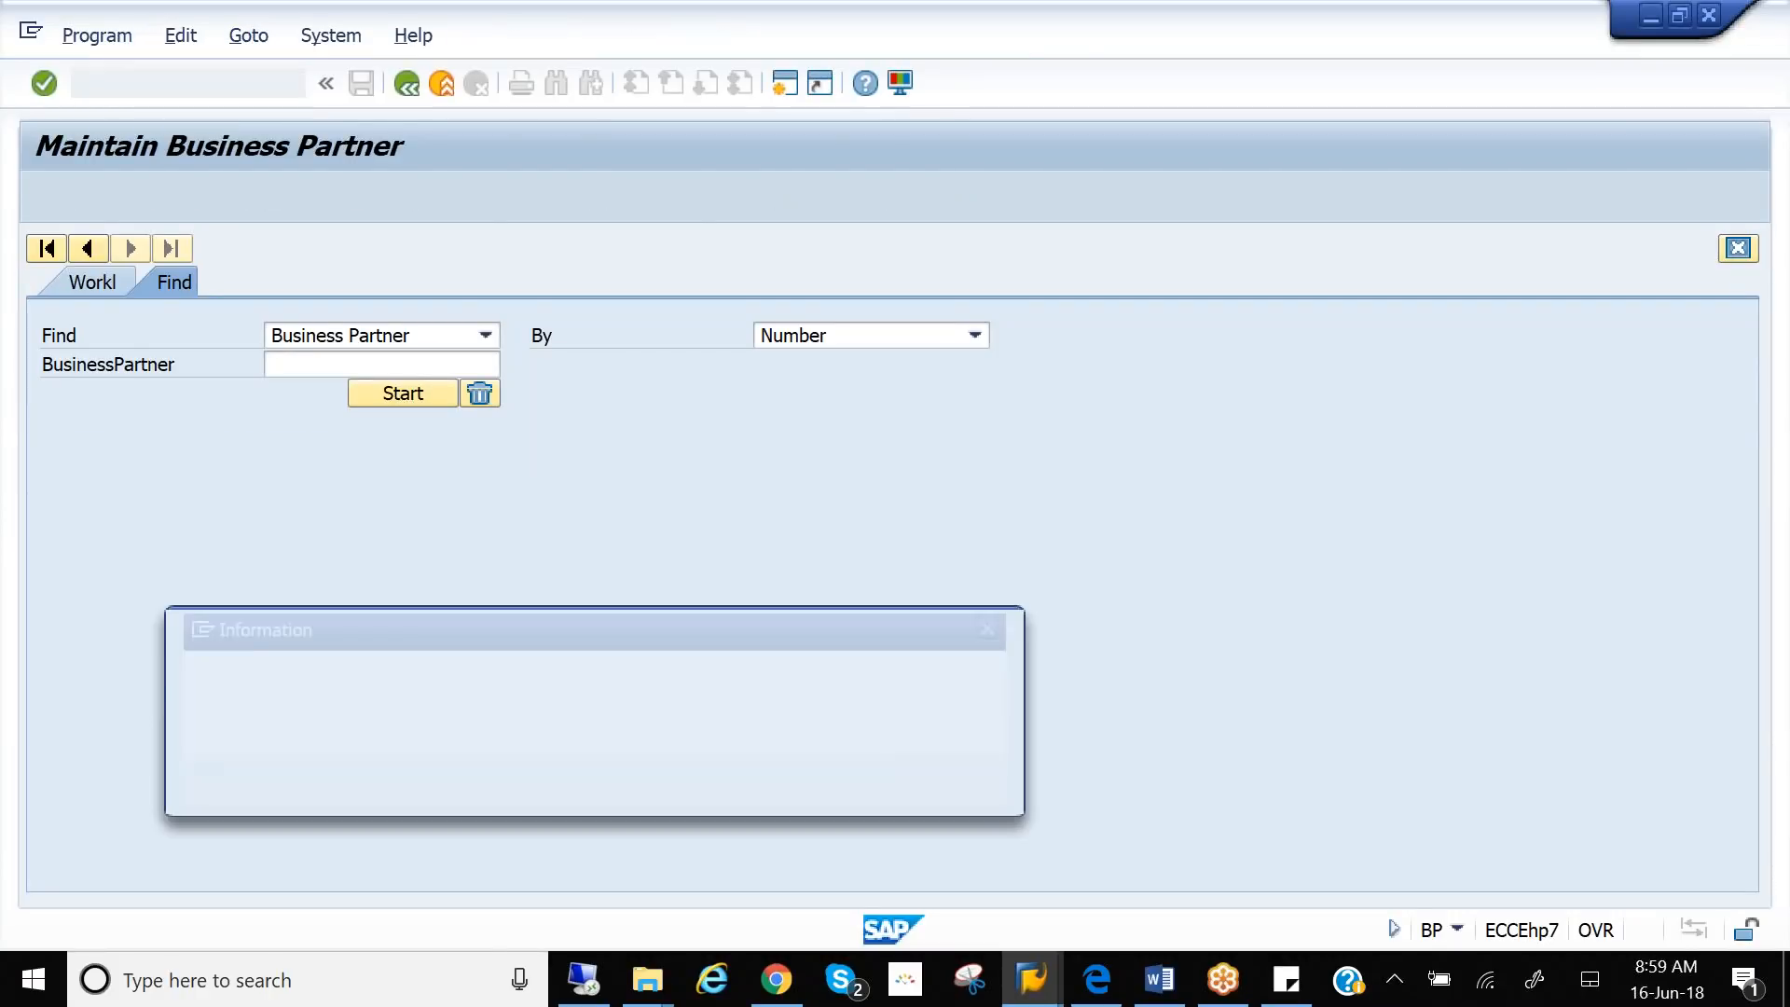
key(Return)
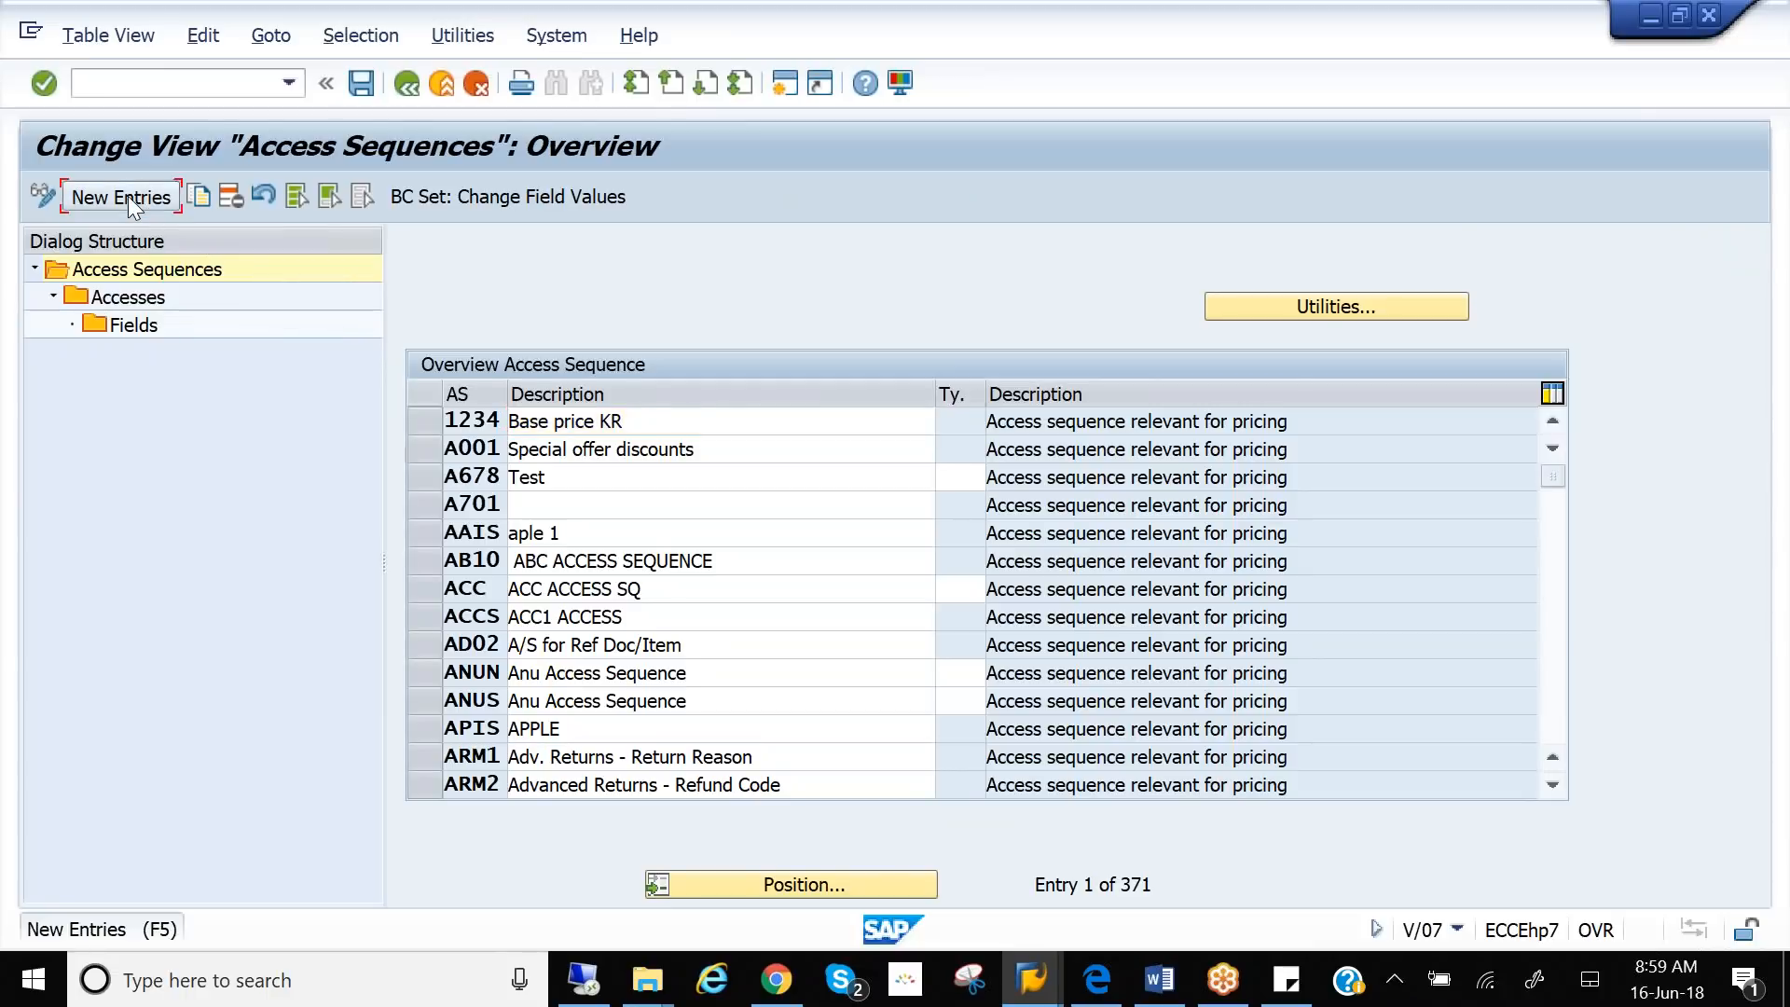
- Create a new access sequence entry with the key AQW
click(127, 196)
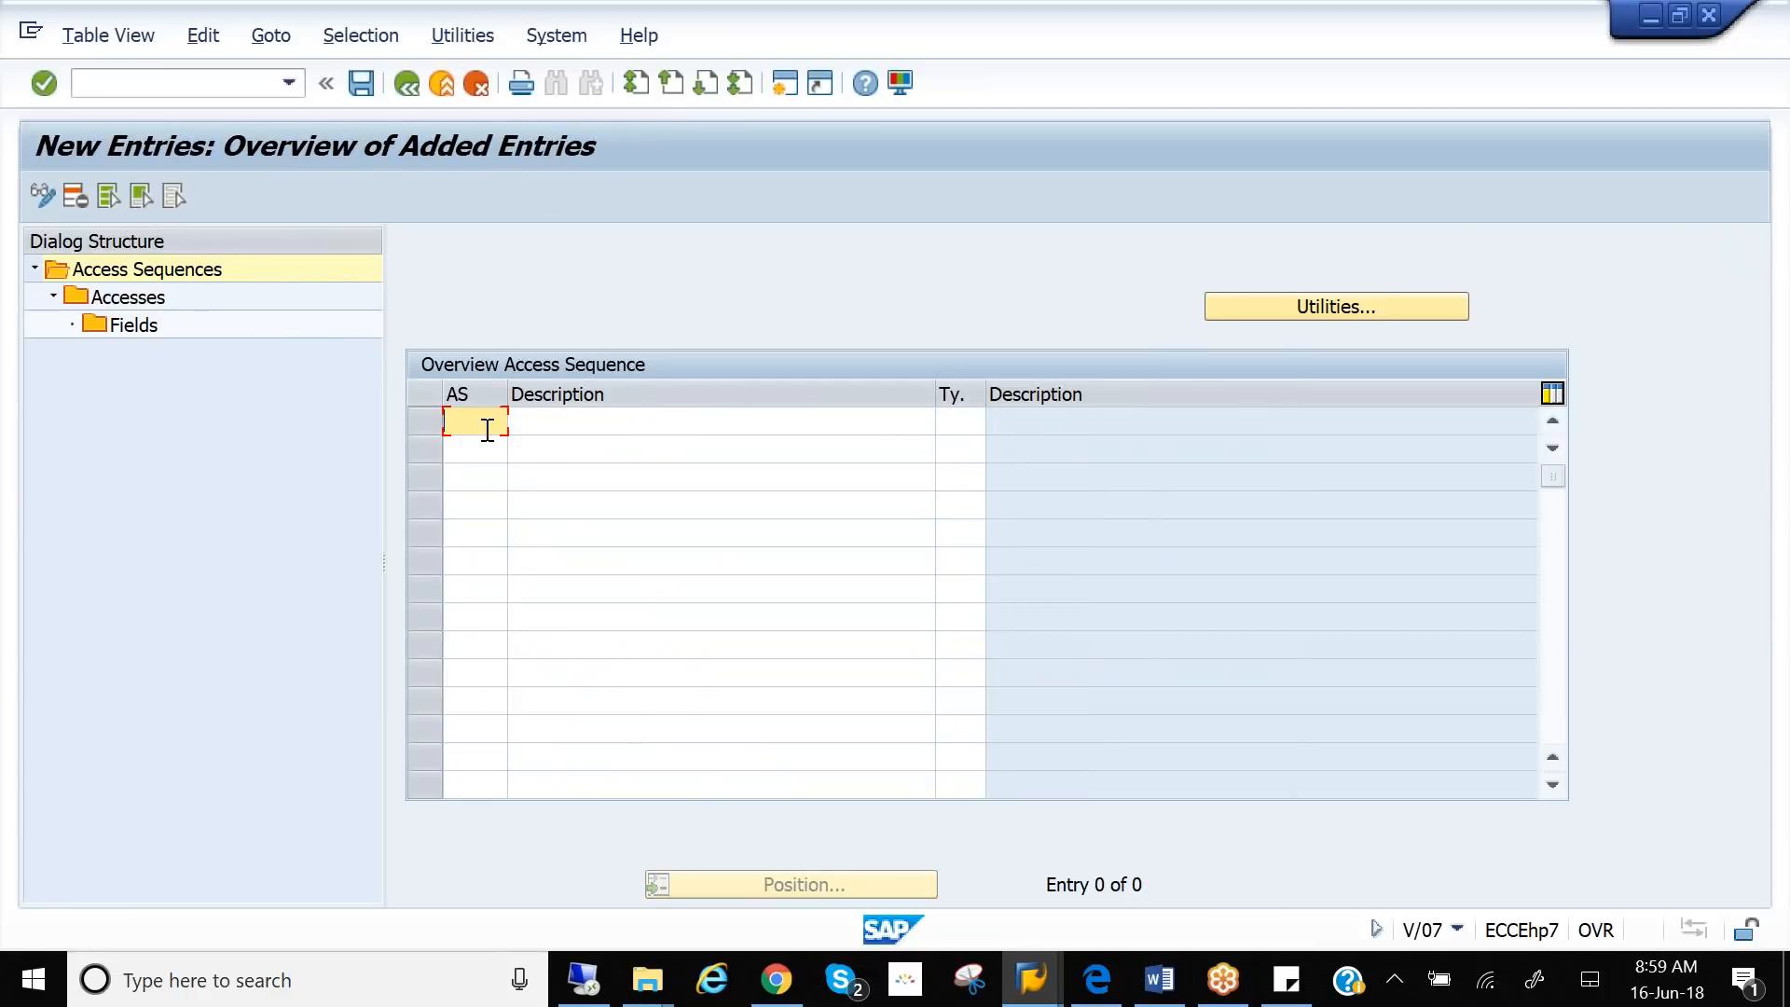
text(a)
key(BackSpace)
text(aqw)
key(Return)
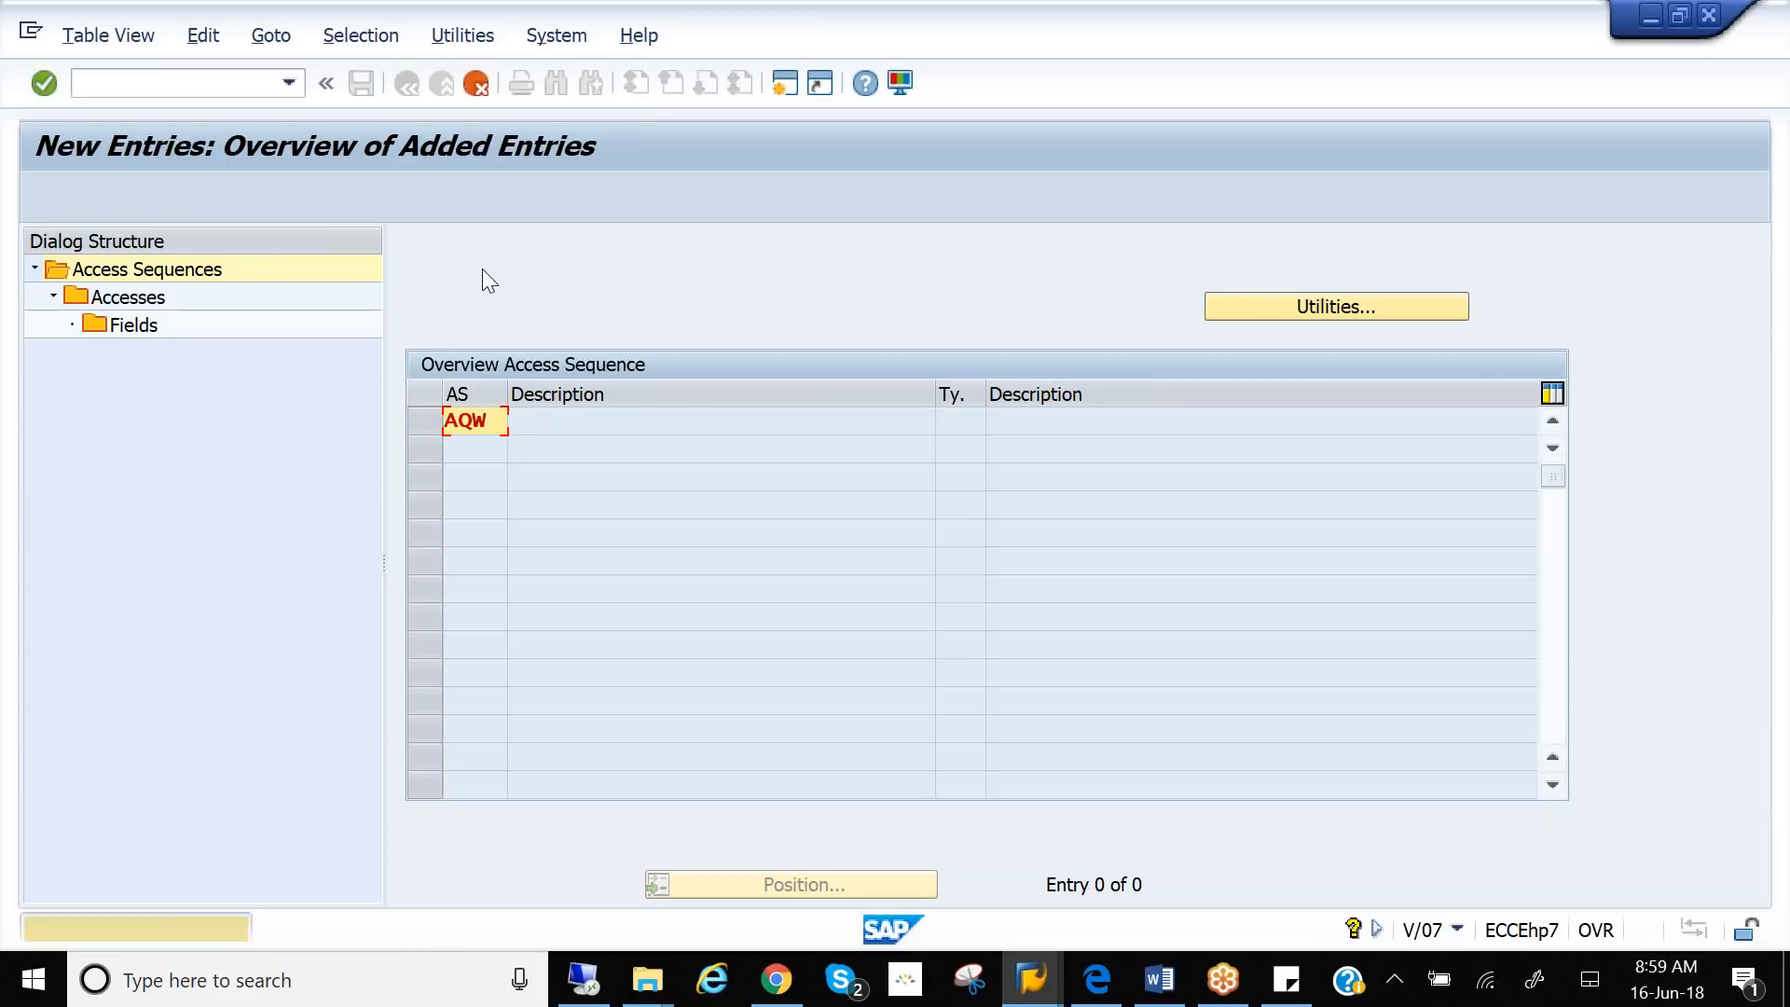
key(Return)
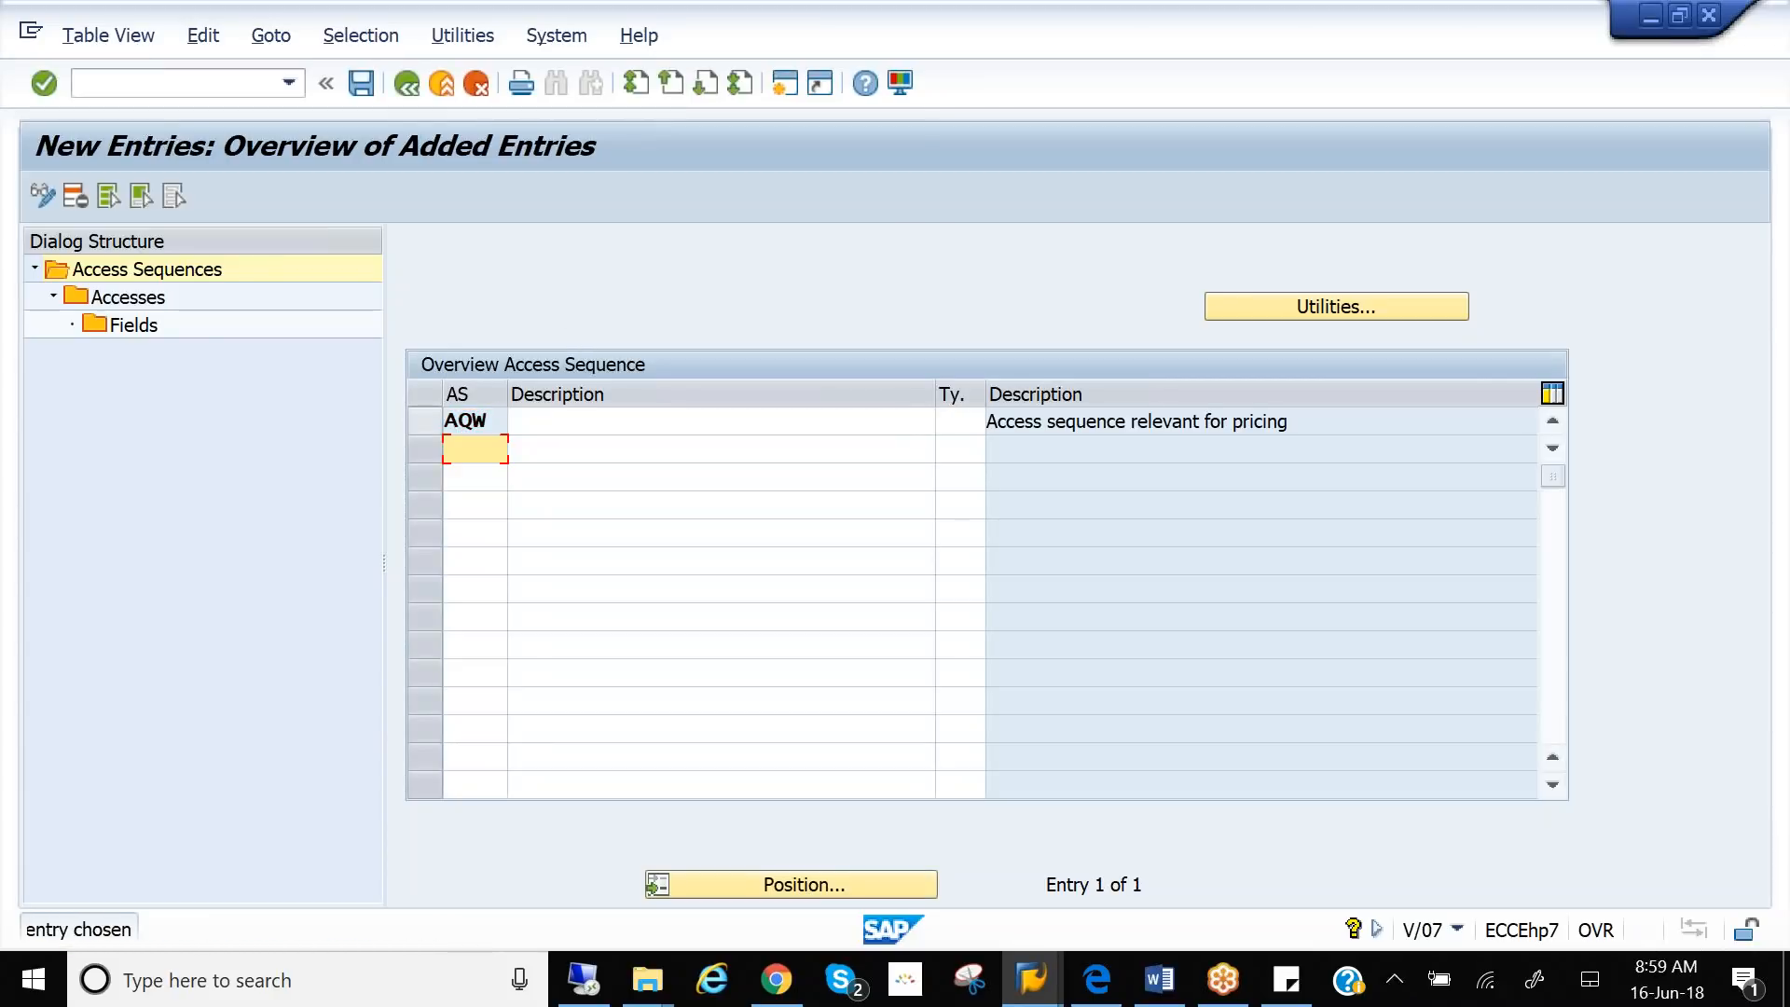
- Open the accesses of AQW and start a new entry with access number 99
double_click(105, 295)
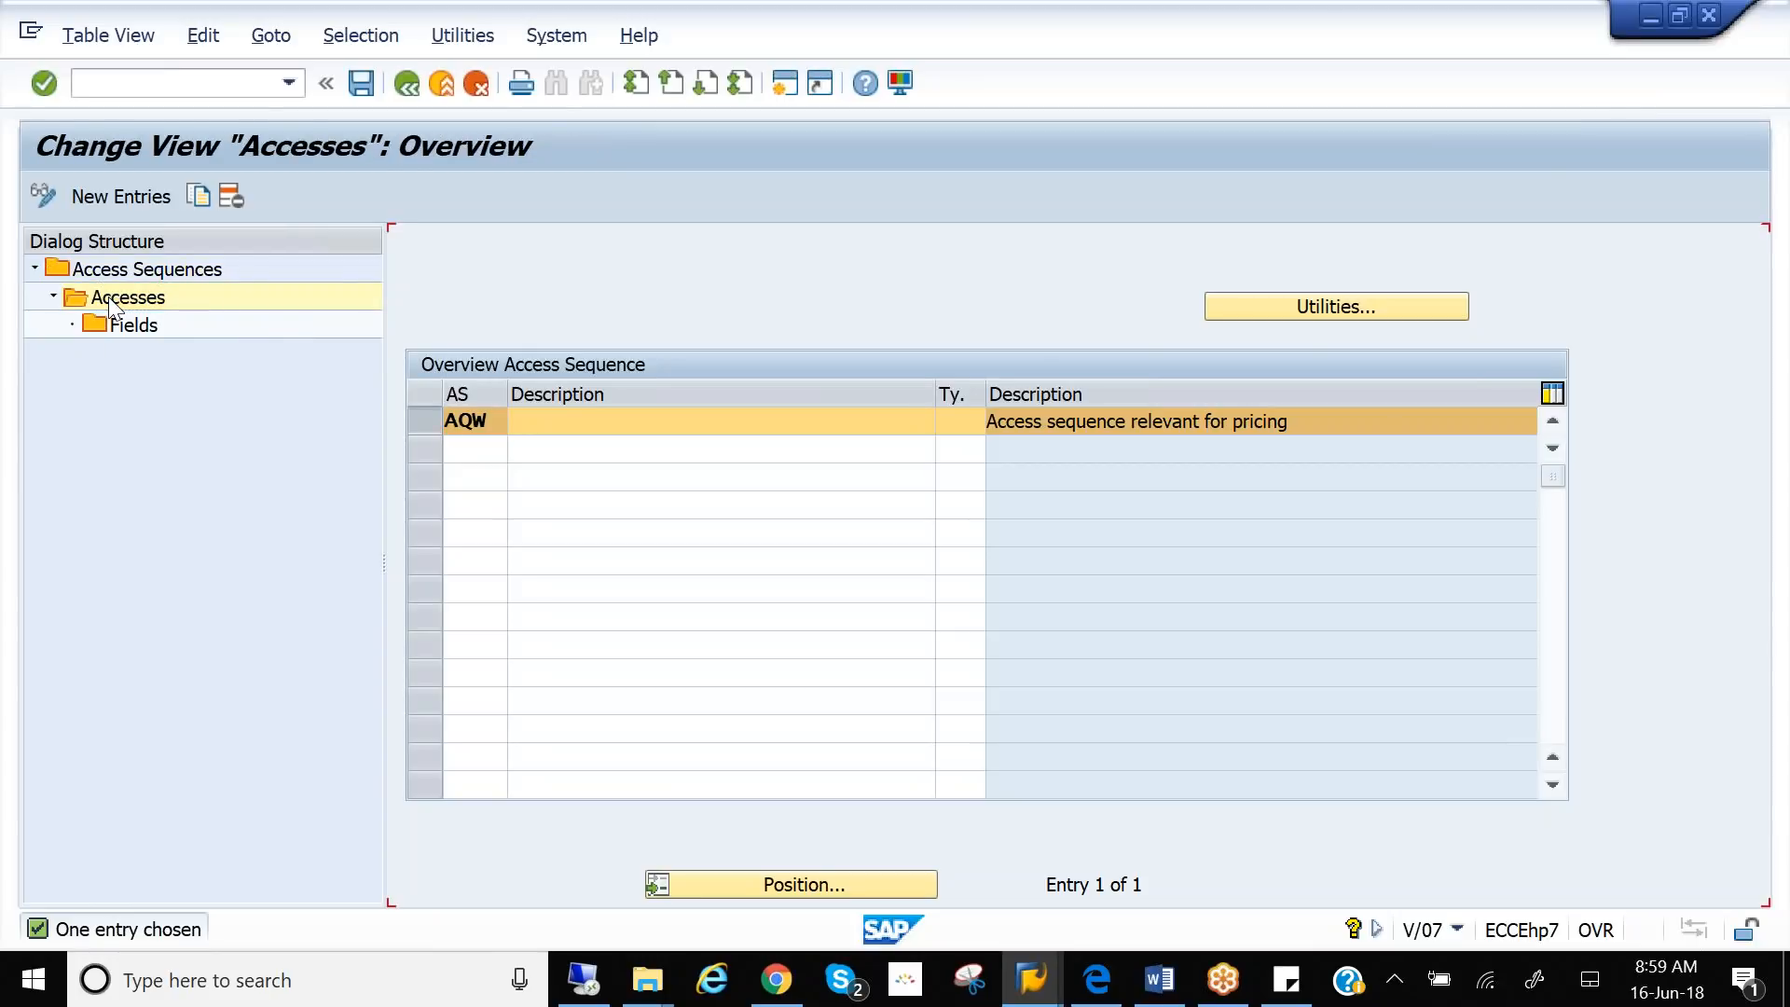
click(125, 199)
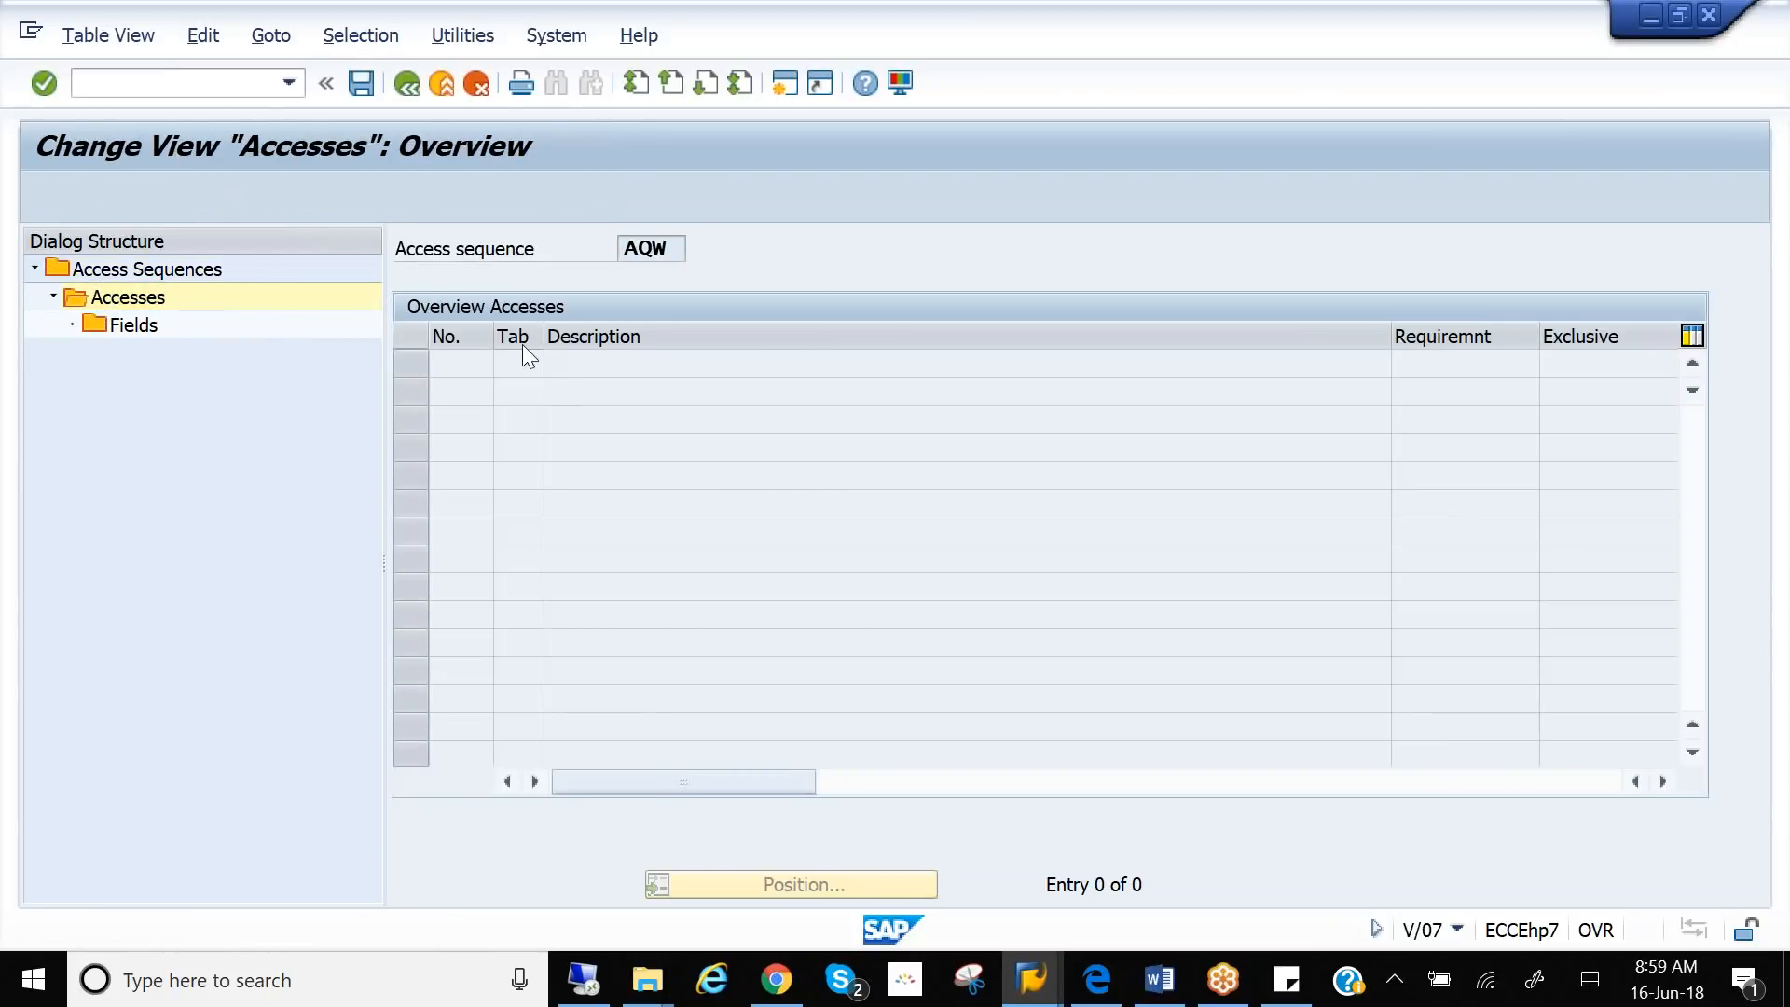
text(11)
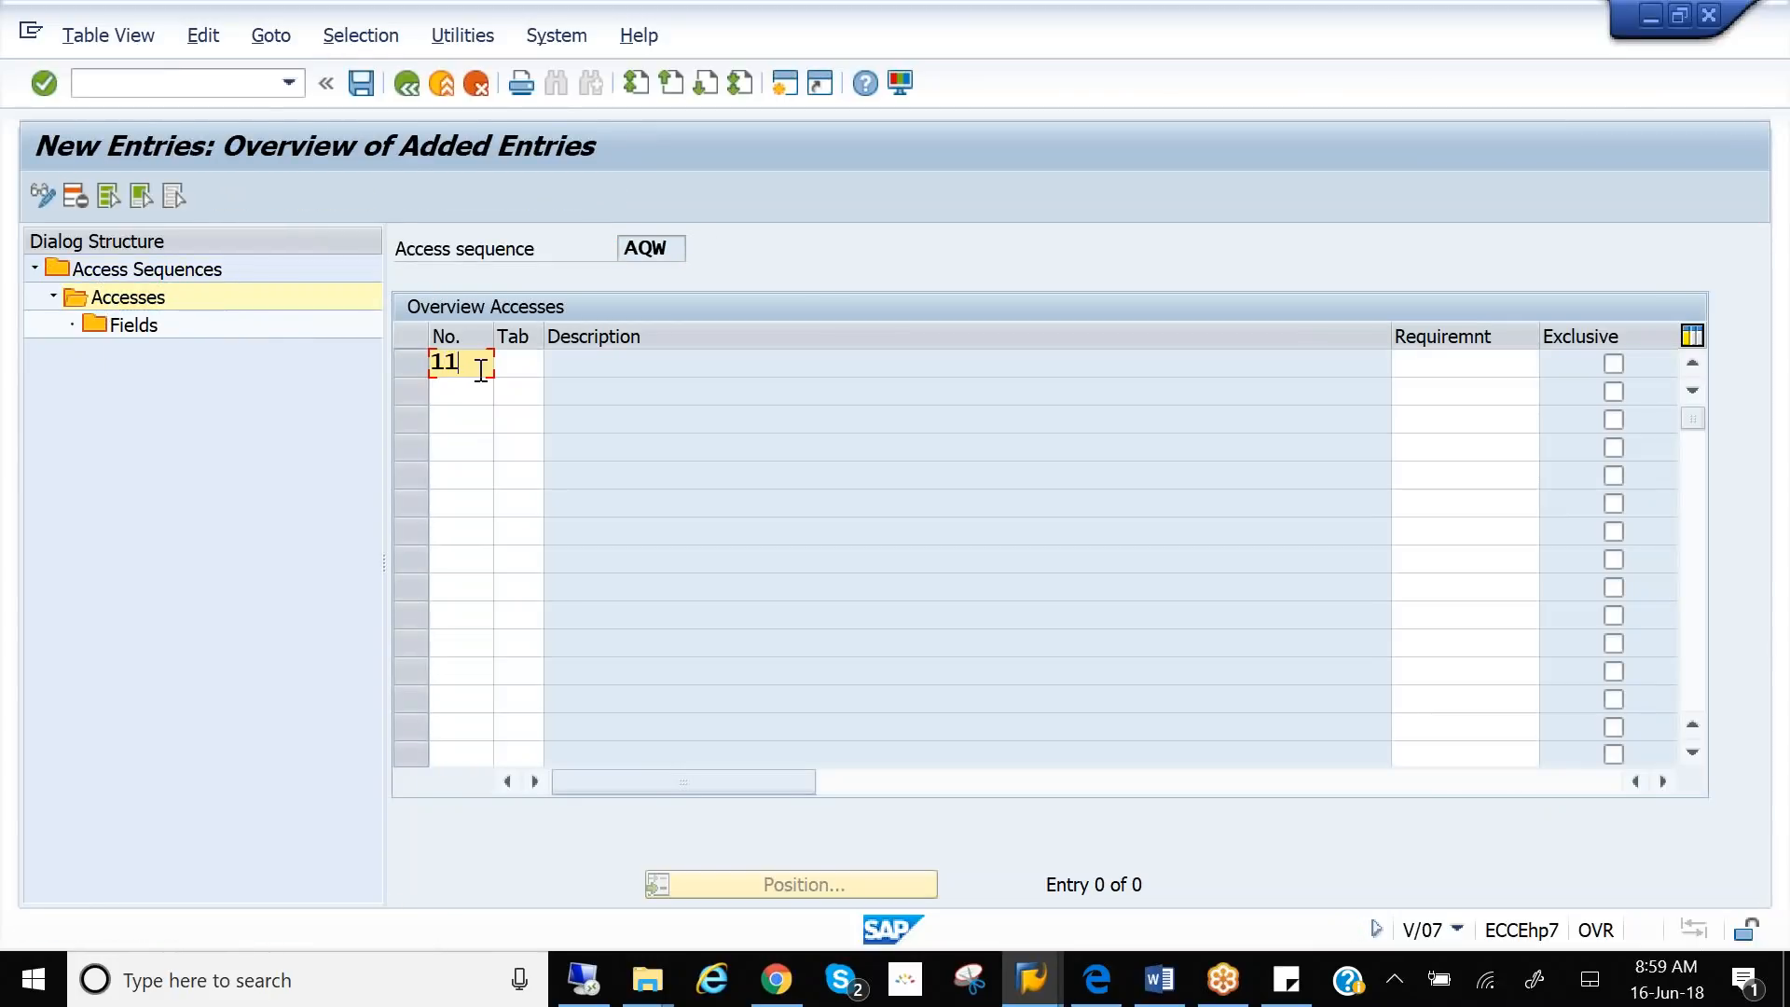
double_click(438, 368)
text(99)
- Switch to the S/4HANA remote desktop in full screen and open the access sequences with /nv/07
click(585, 988)
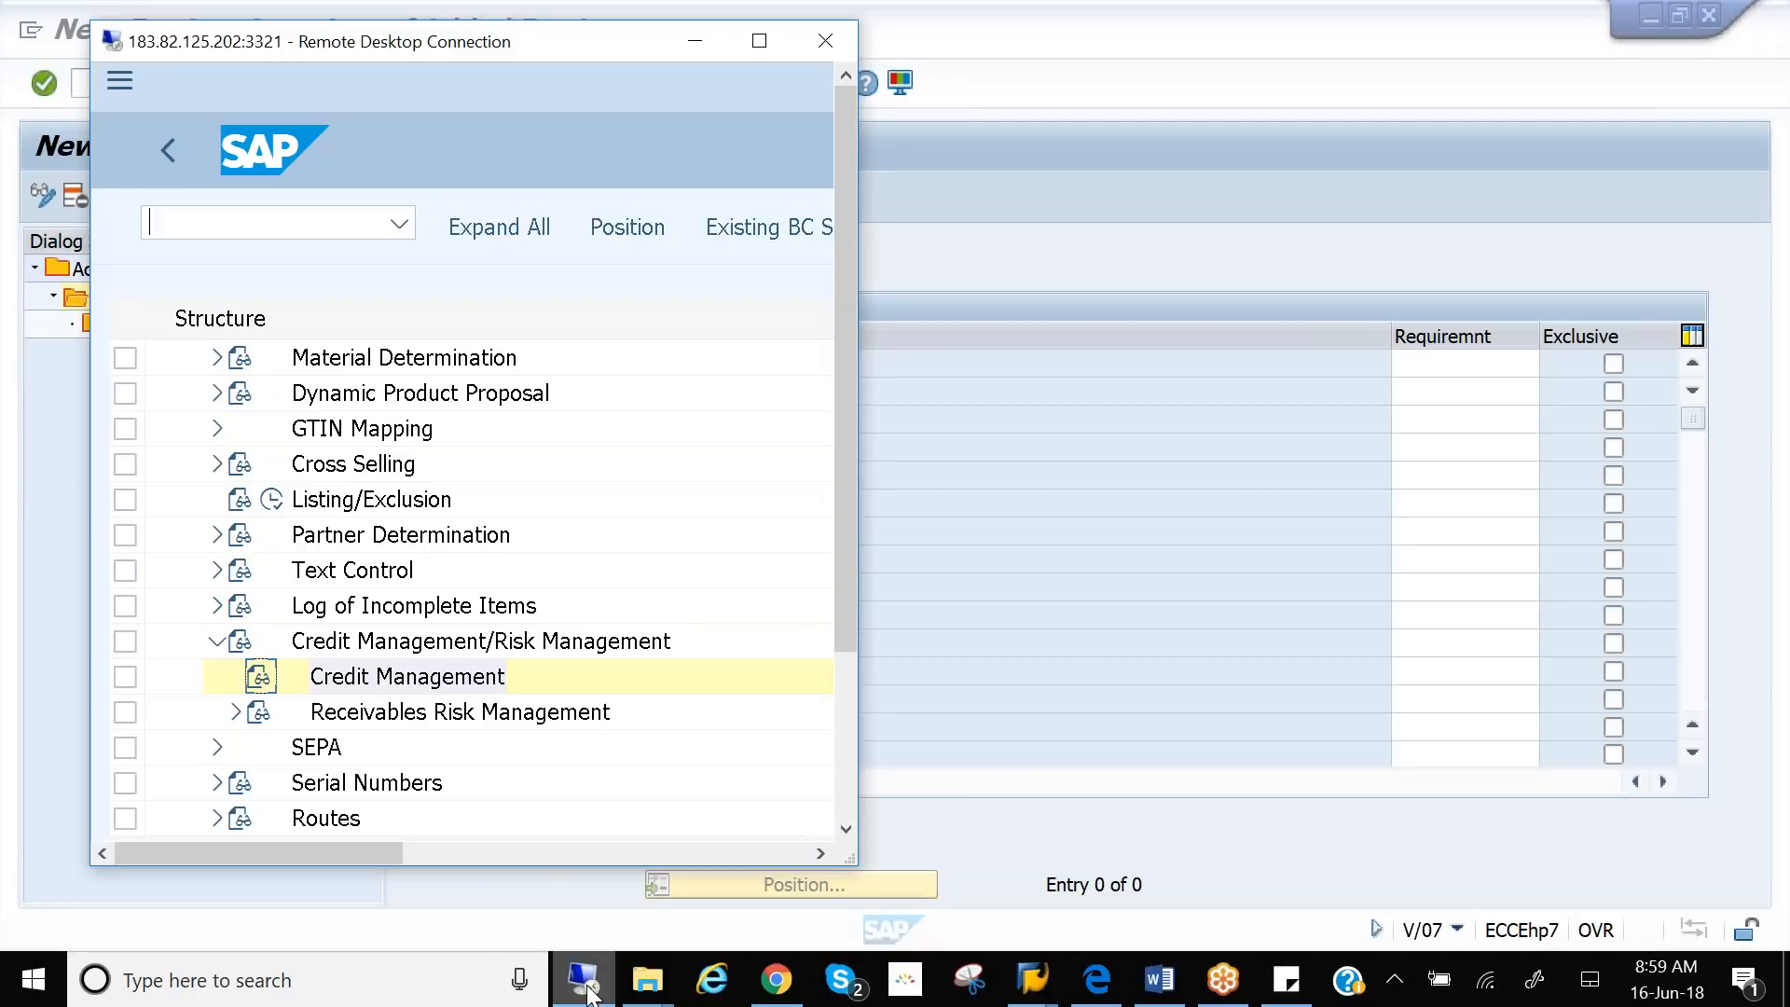
click(759, 41)
text(v/07)
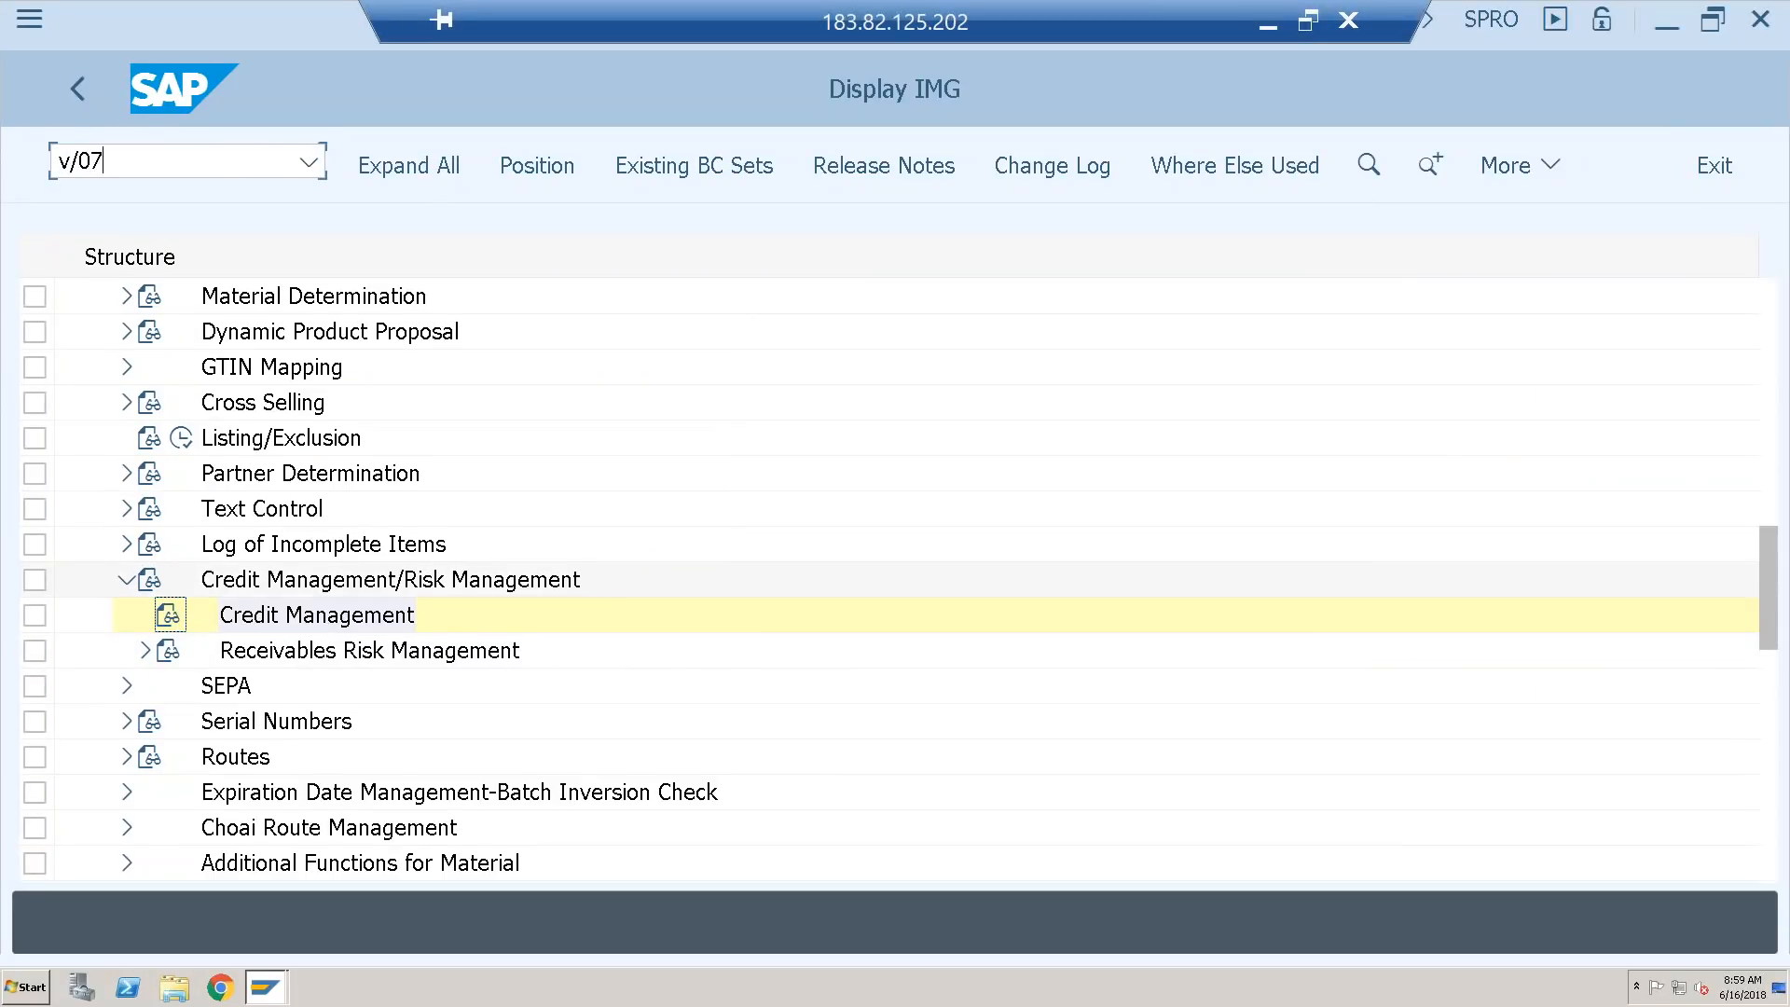
key(Return)
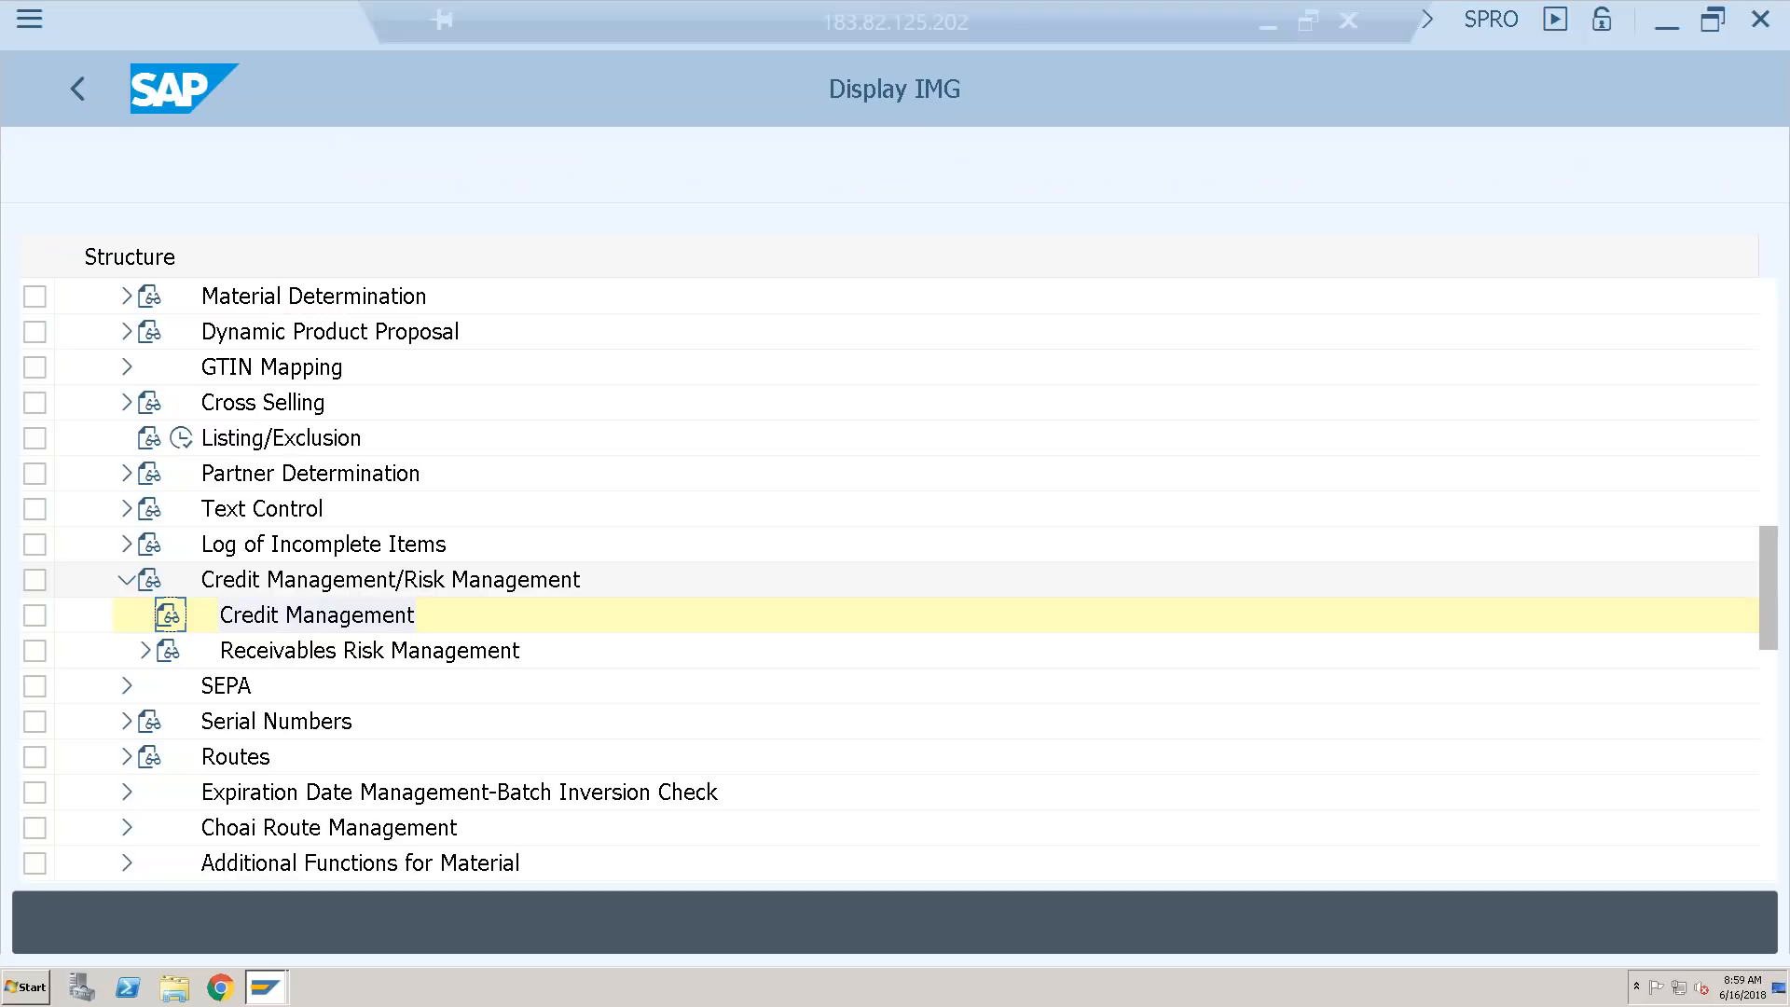
text(/nv/07)
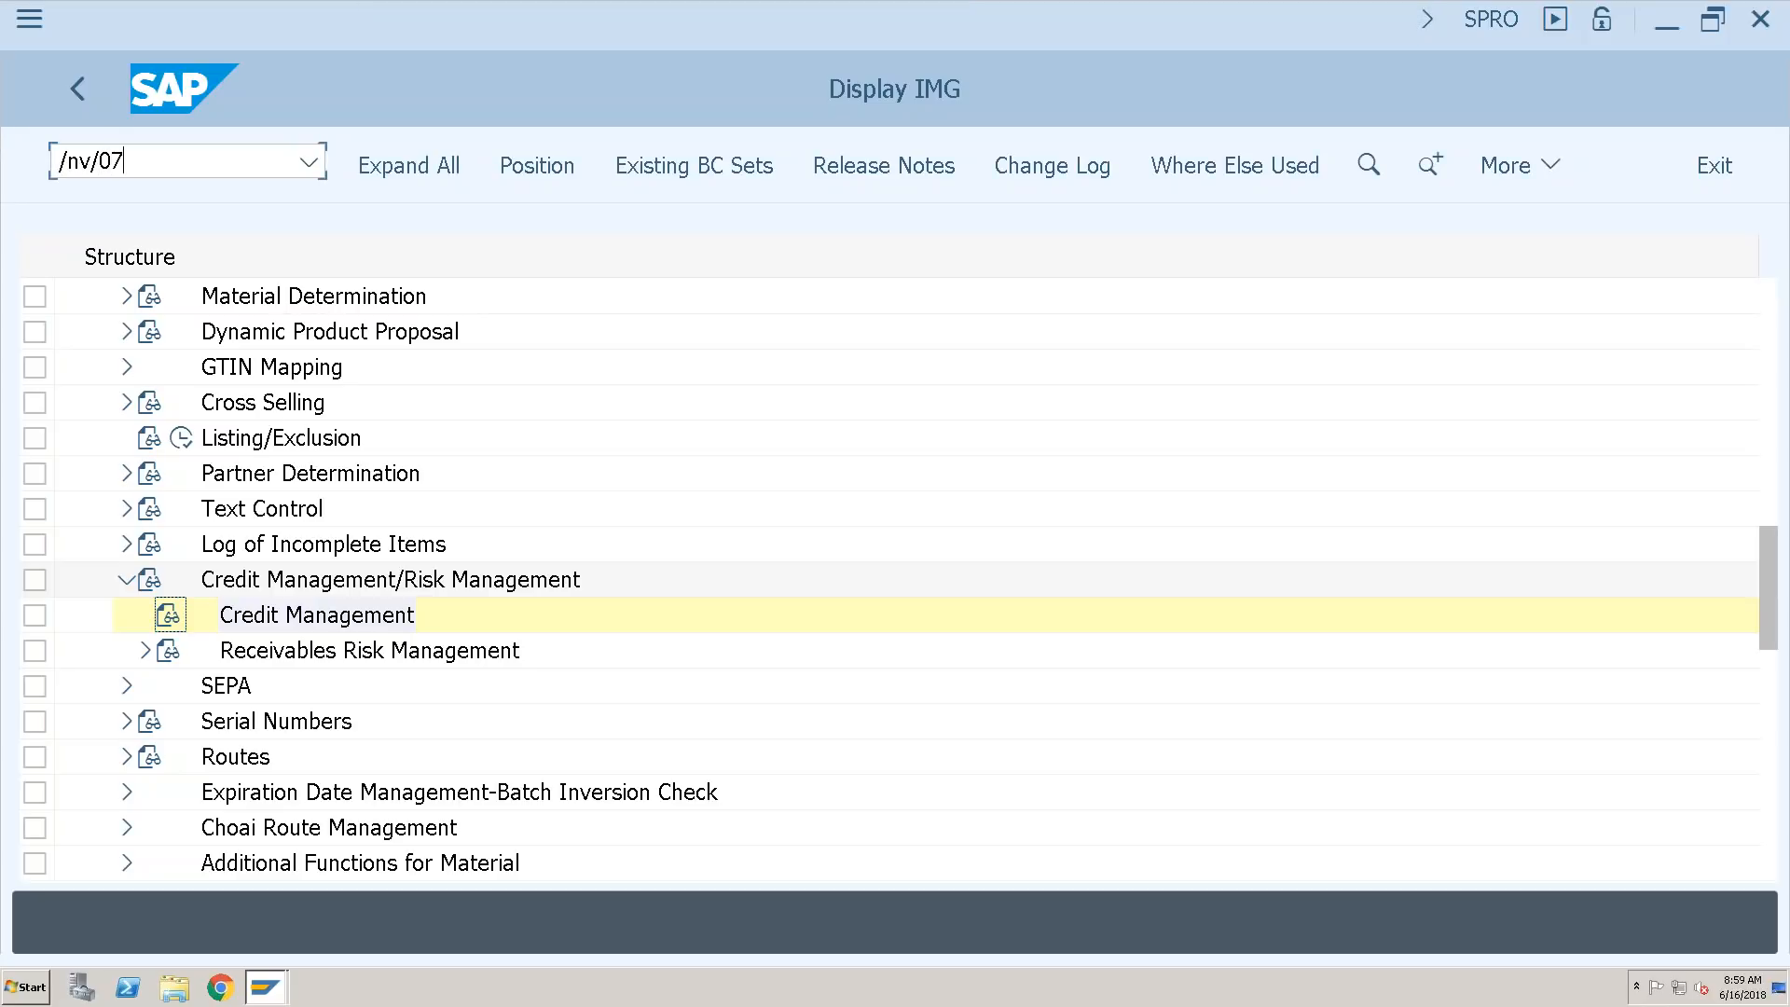
key(Return)
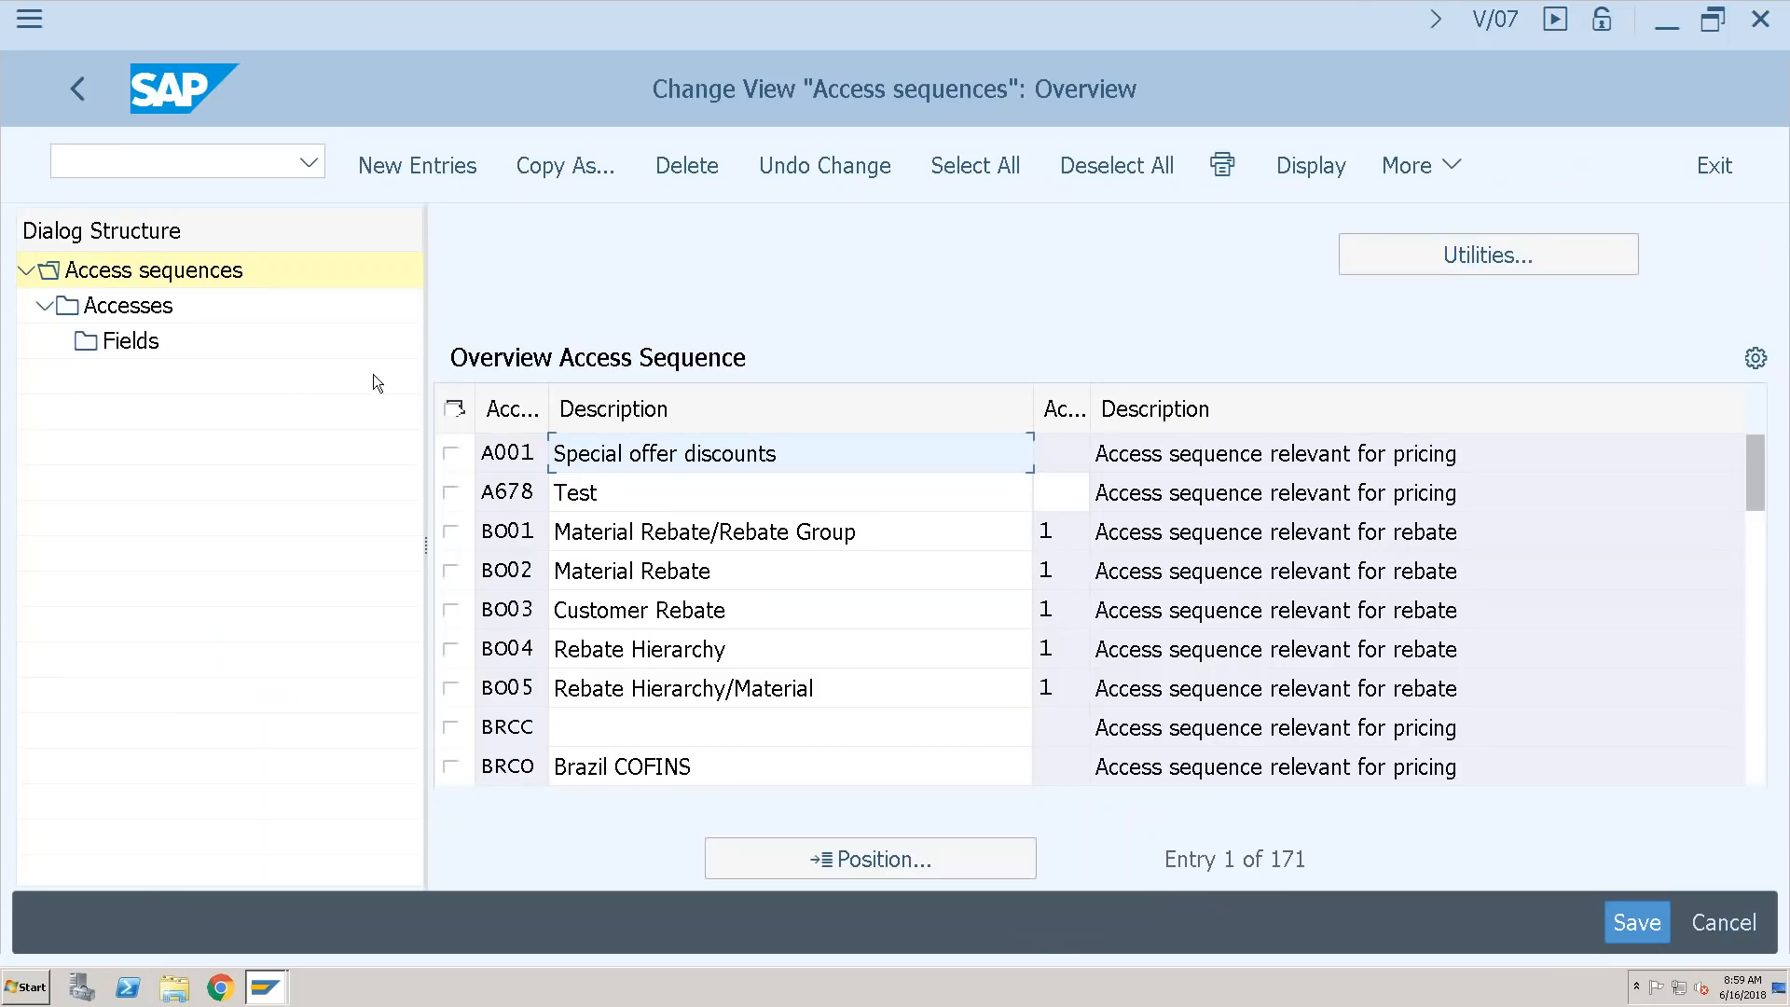
- Start a new access sequence entry in S/4HANA and try the keys QW2 and QW2A
click(395, 165)
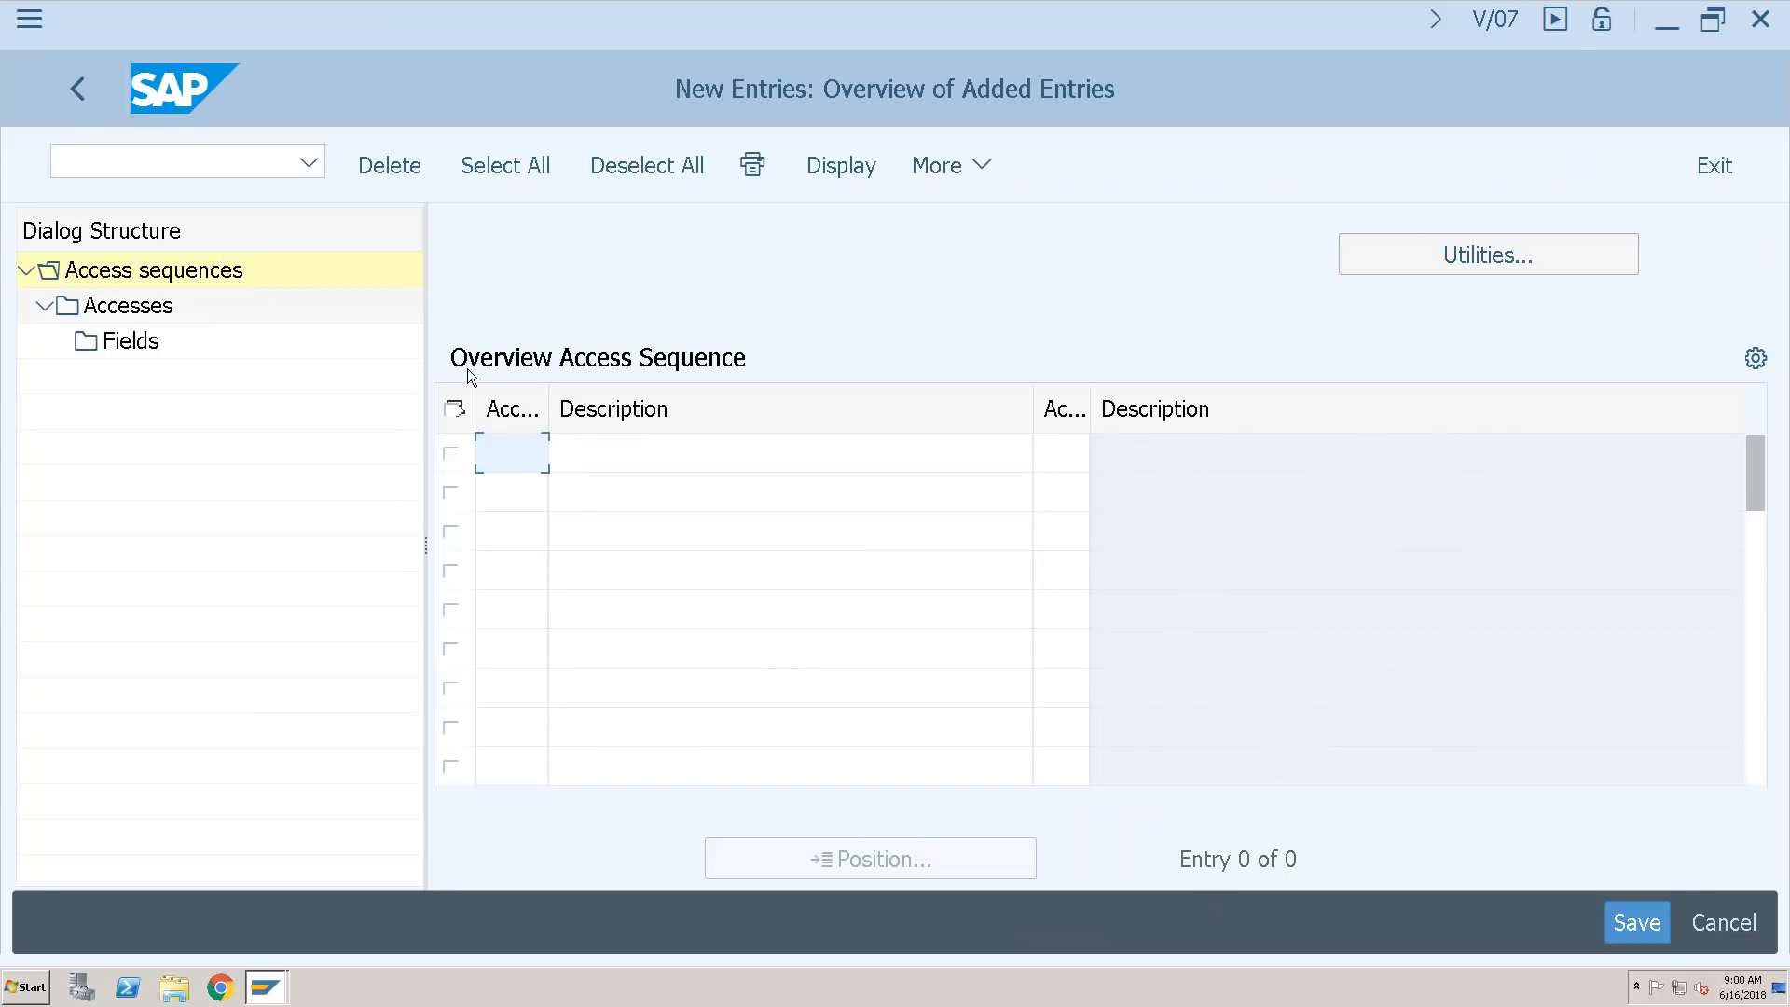
text(qw2)
key(Return)
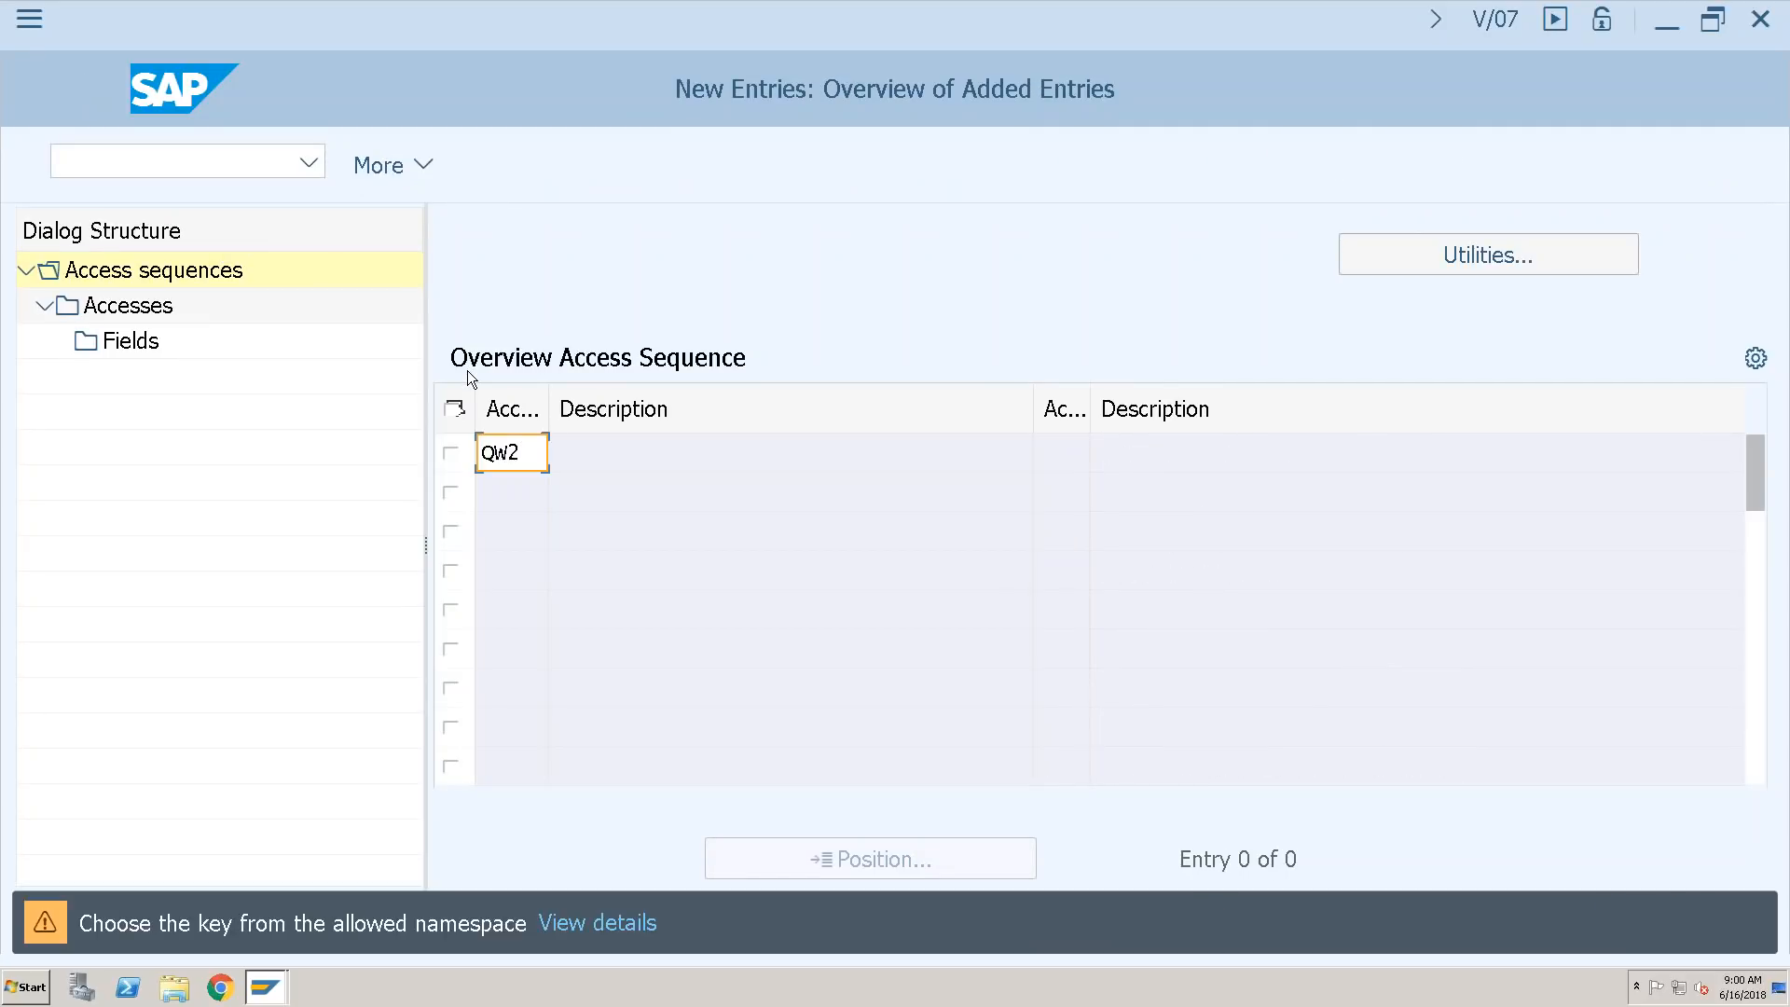
click(534, 452)
text(a)
key(Return)
- Replace the new access sequence's key with ZPQO and confirm the entry
drag(524, 454, 425, 475)
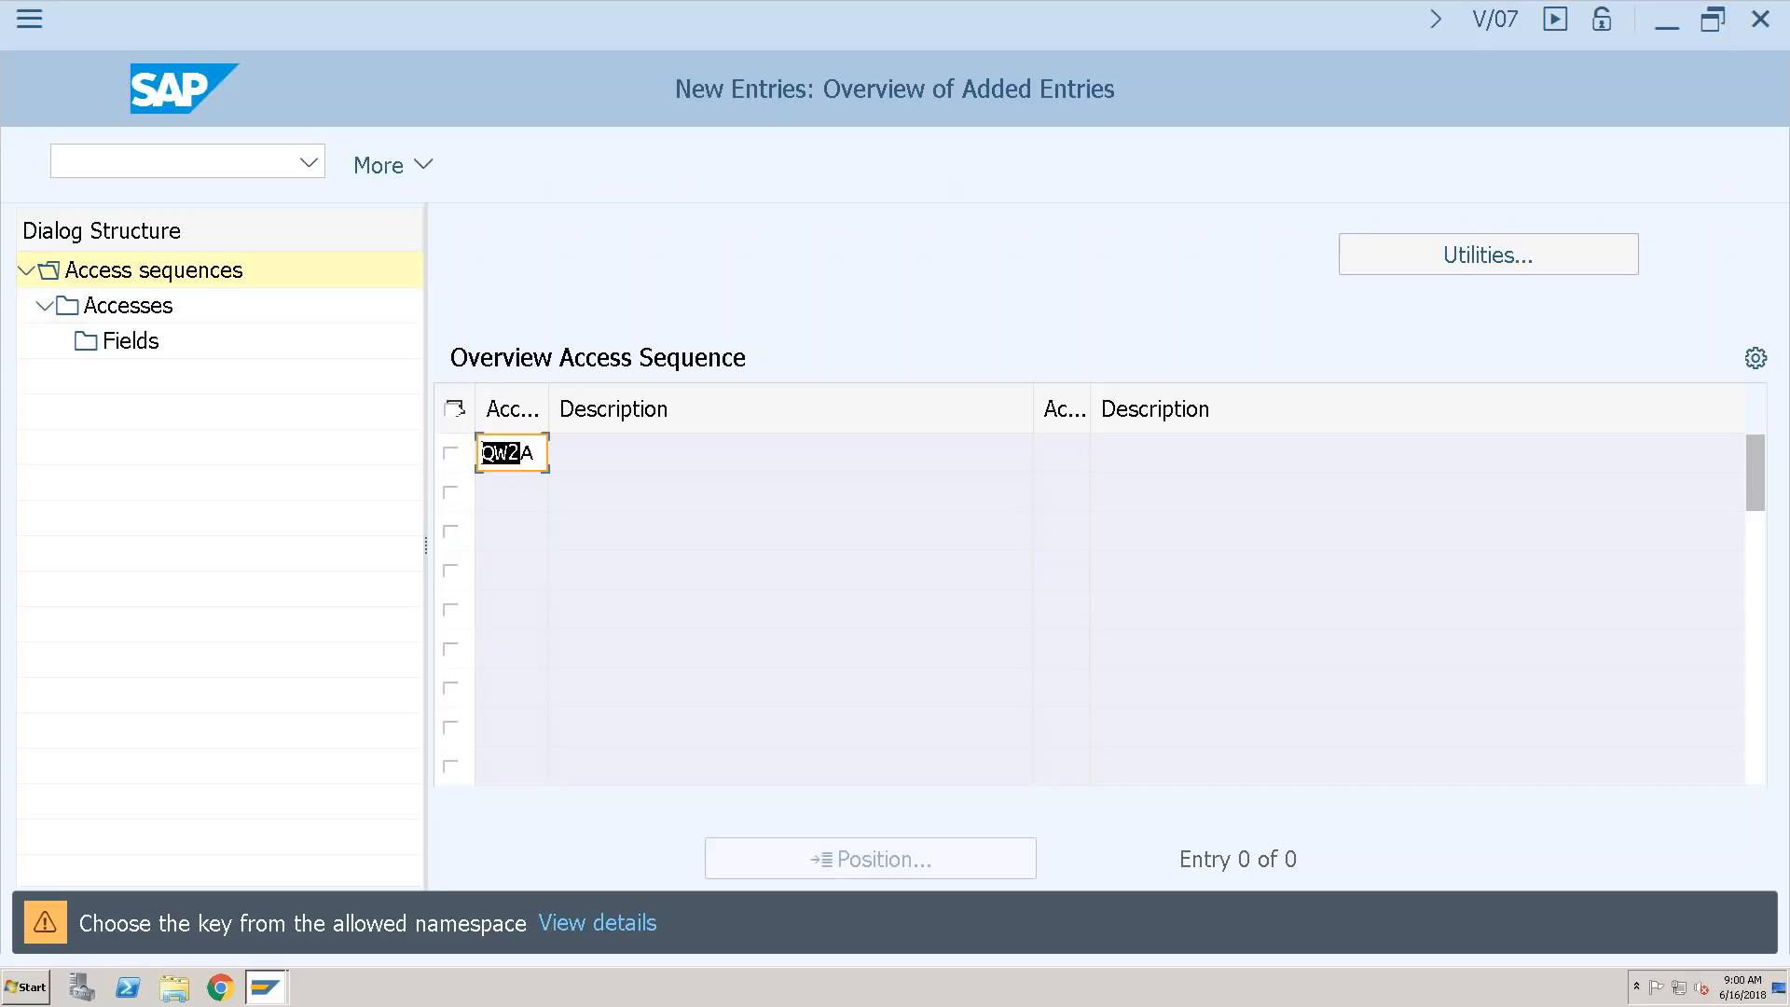
drag(544, 447, 378, 472)
key(BackSpace)
text(zpqo)
key(Return)
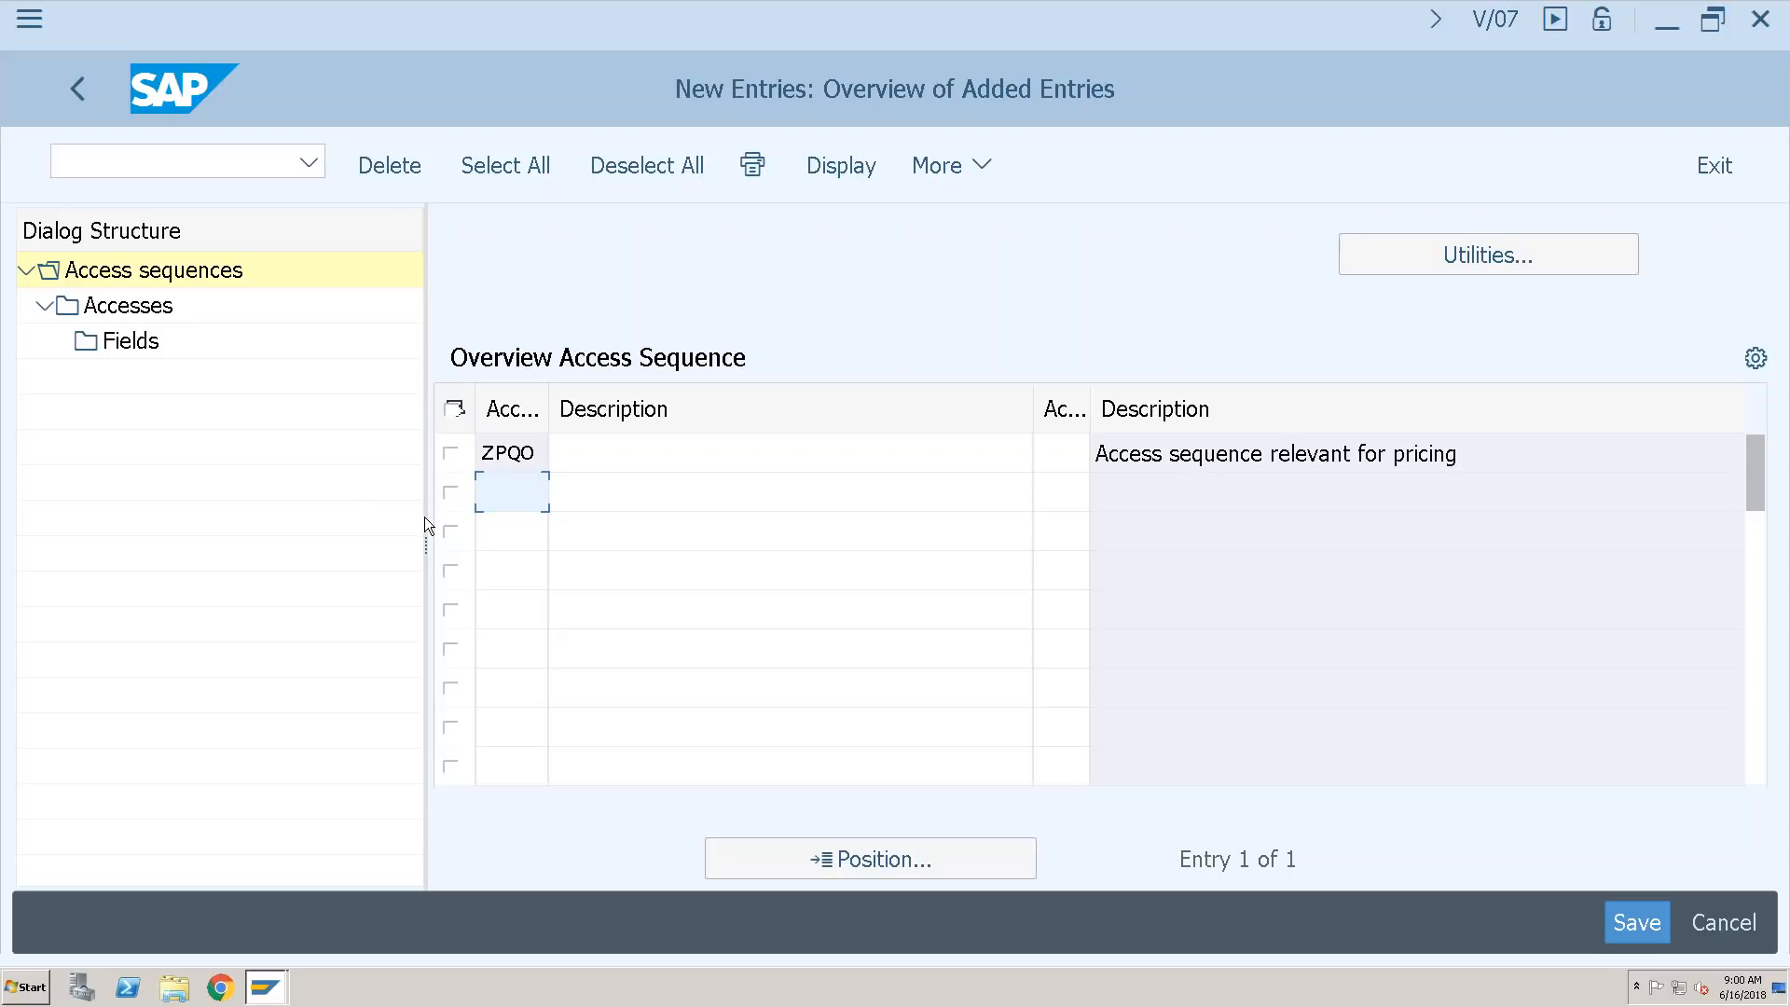
- Open the accesses of access sequence ZPQO and enter access number 999 in the first row
click(451, 454)
double_click(128, 305)
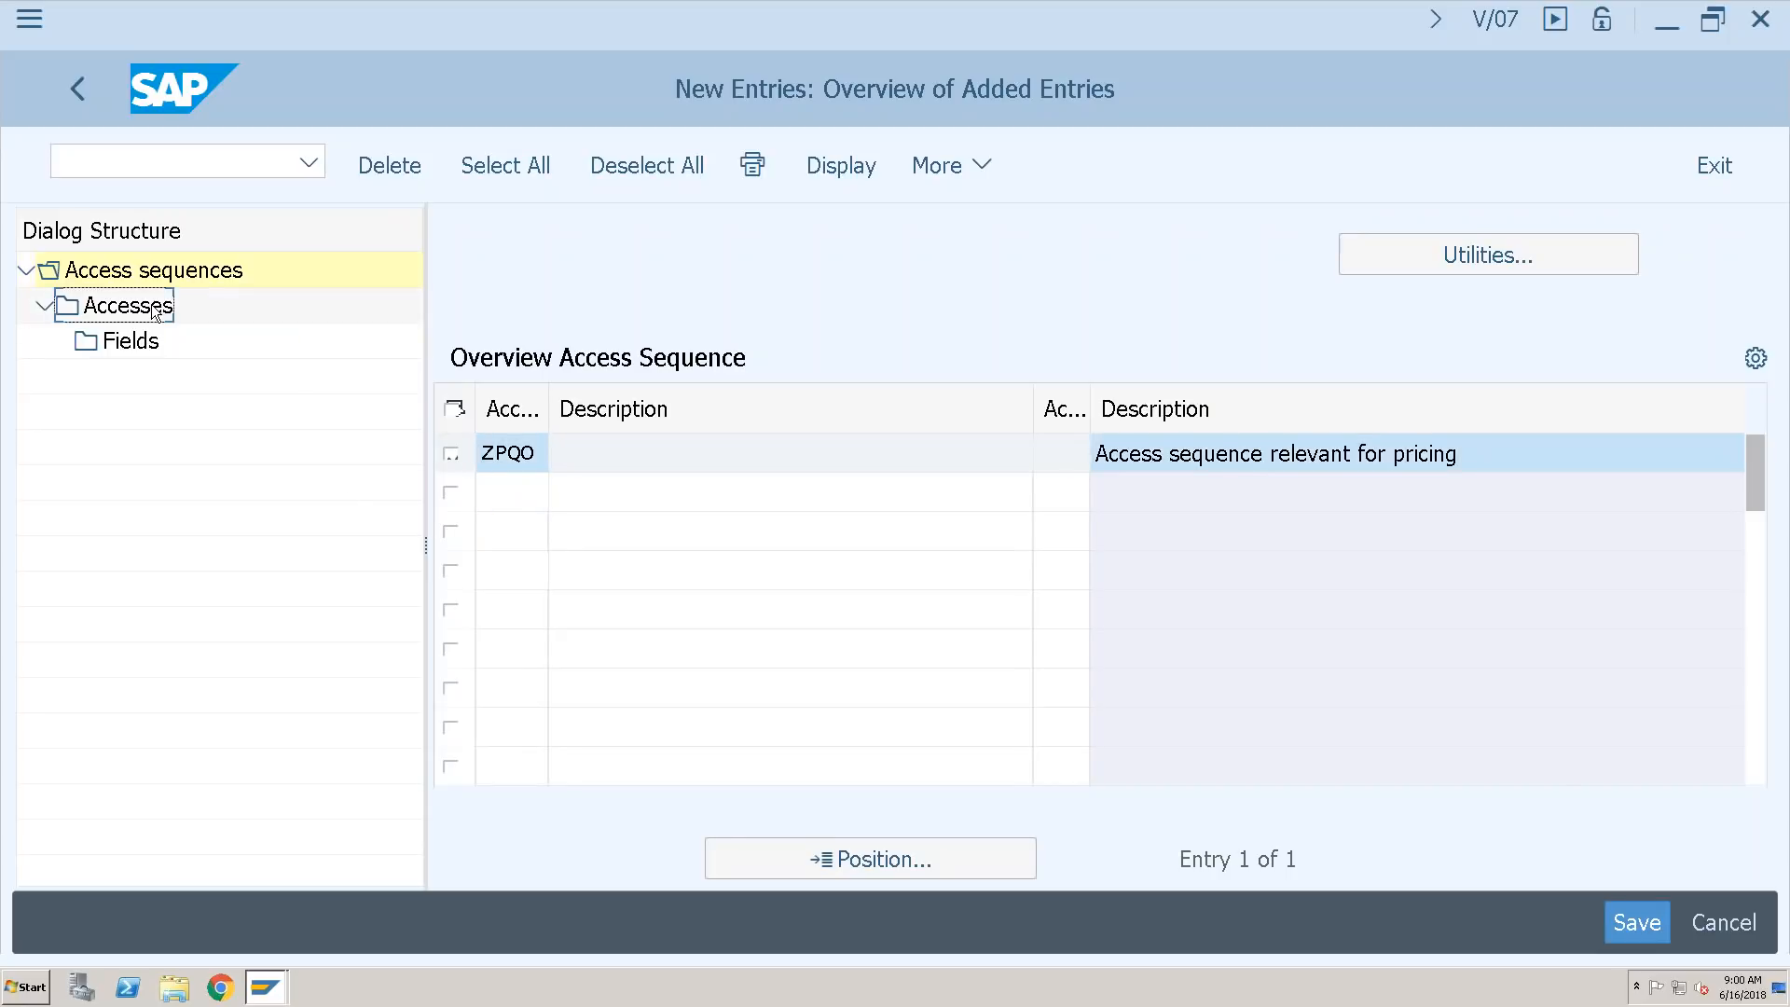
click(404, 165)
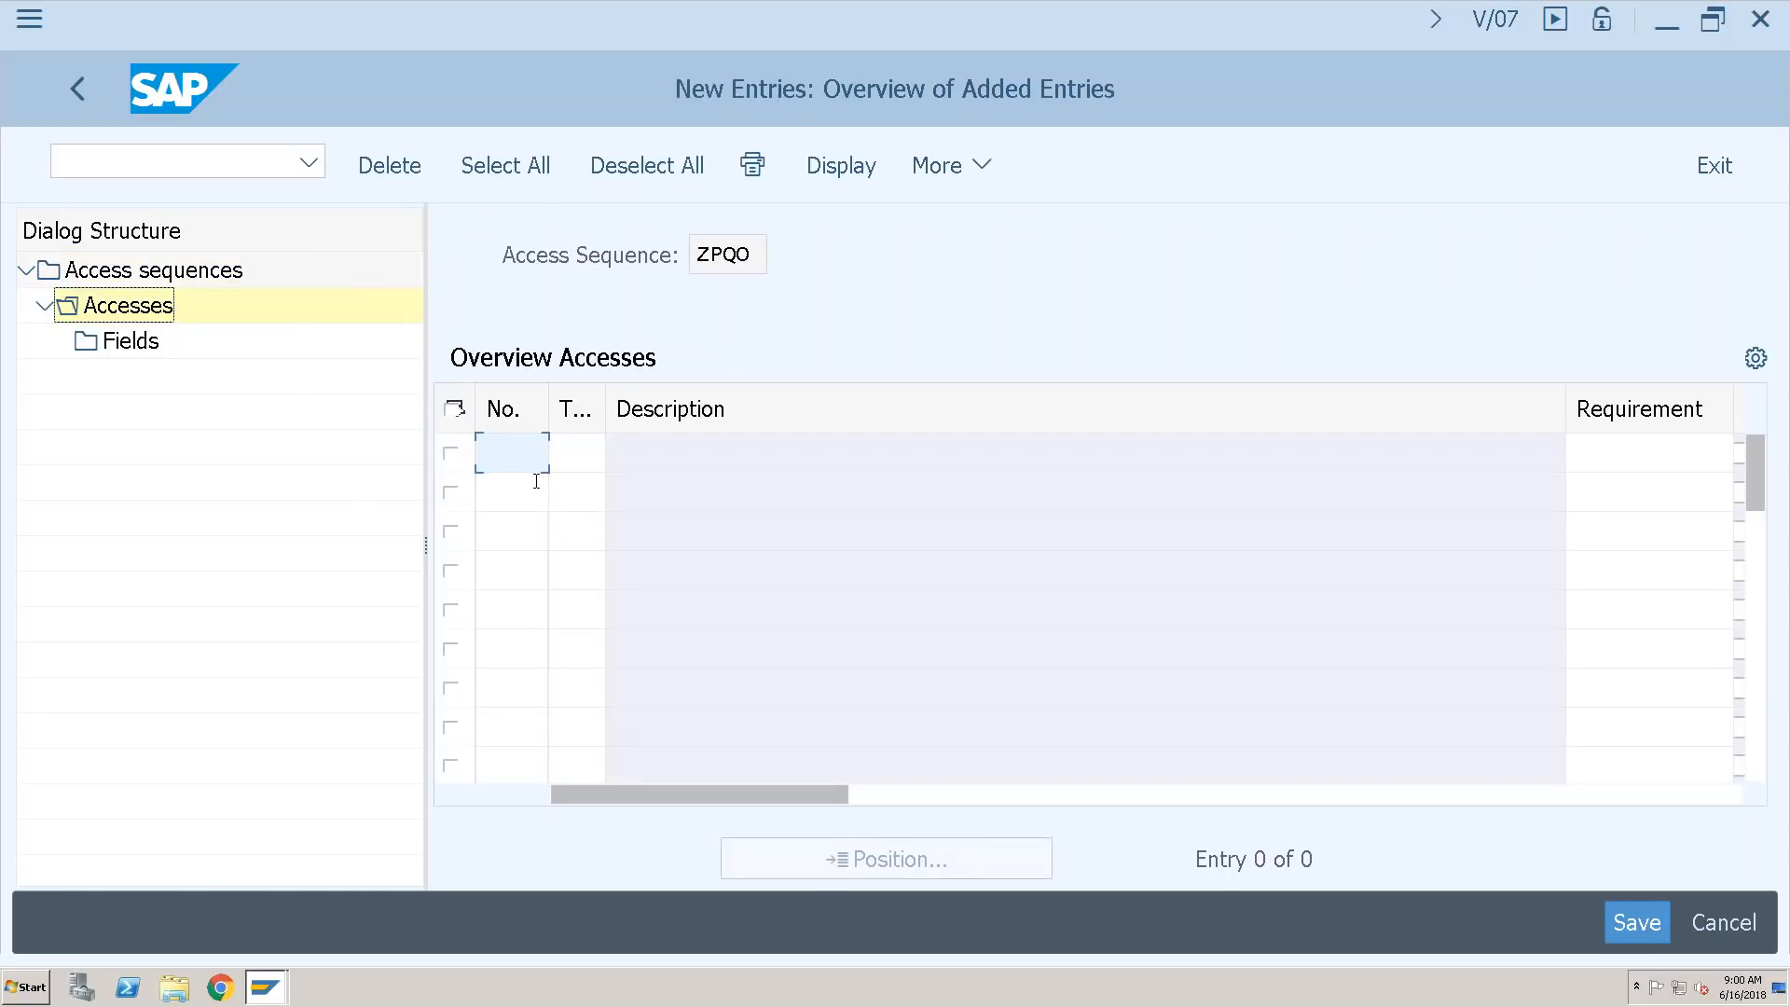
text(999)
double_click(509, 457)
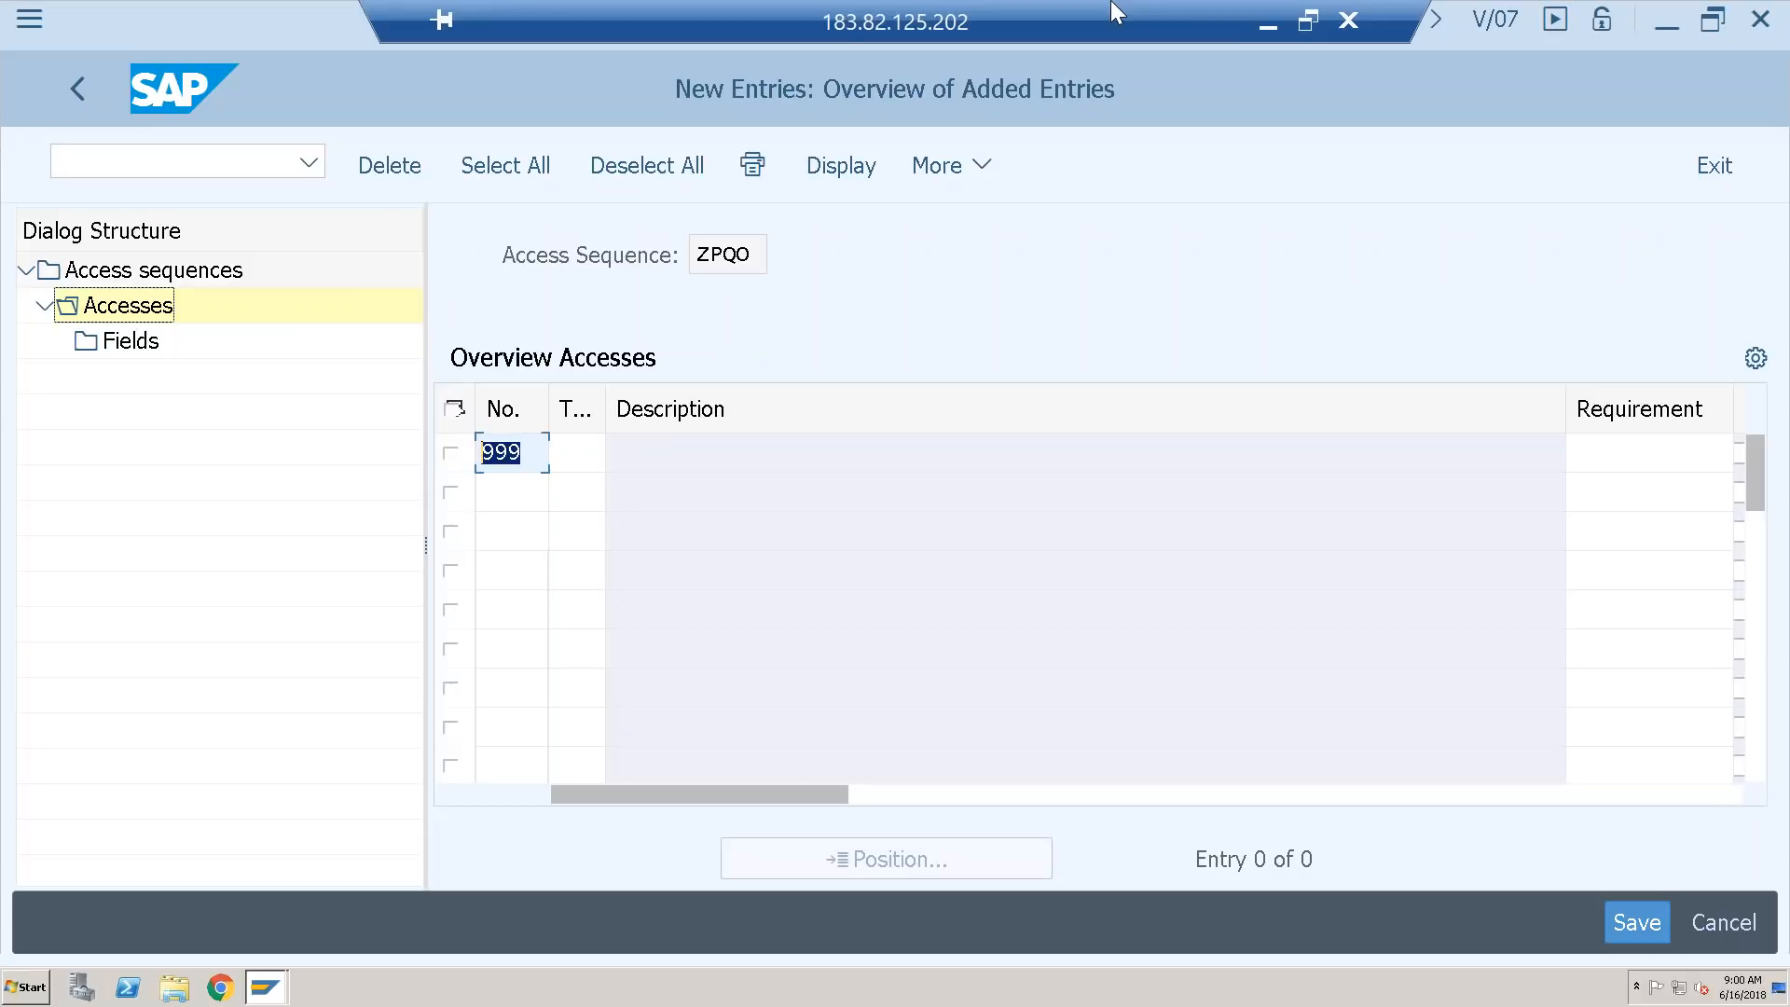
- Switch to the local ECC session and open the pricing procedures with /nv/08
click(1254, 20)
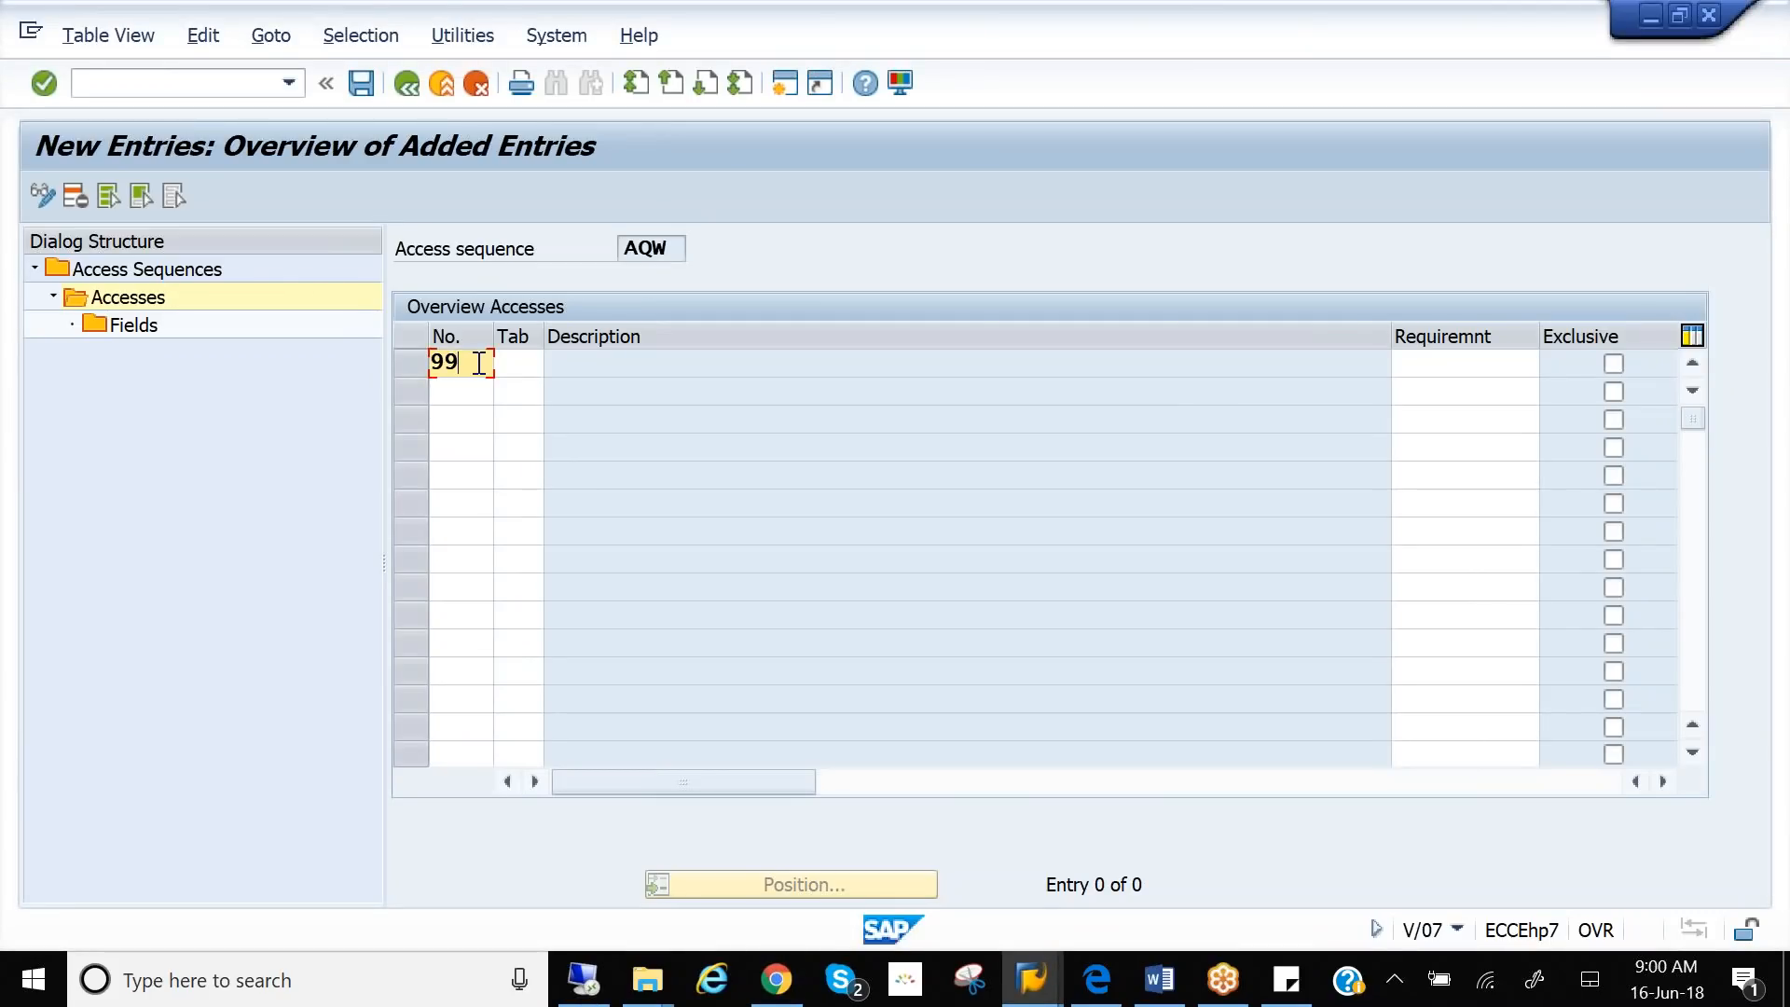
click(152, 86)
text(/)
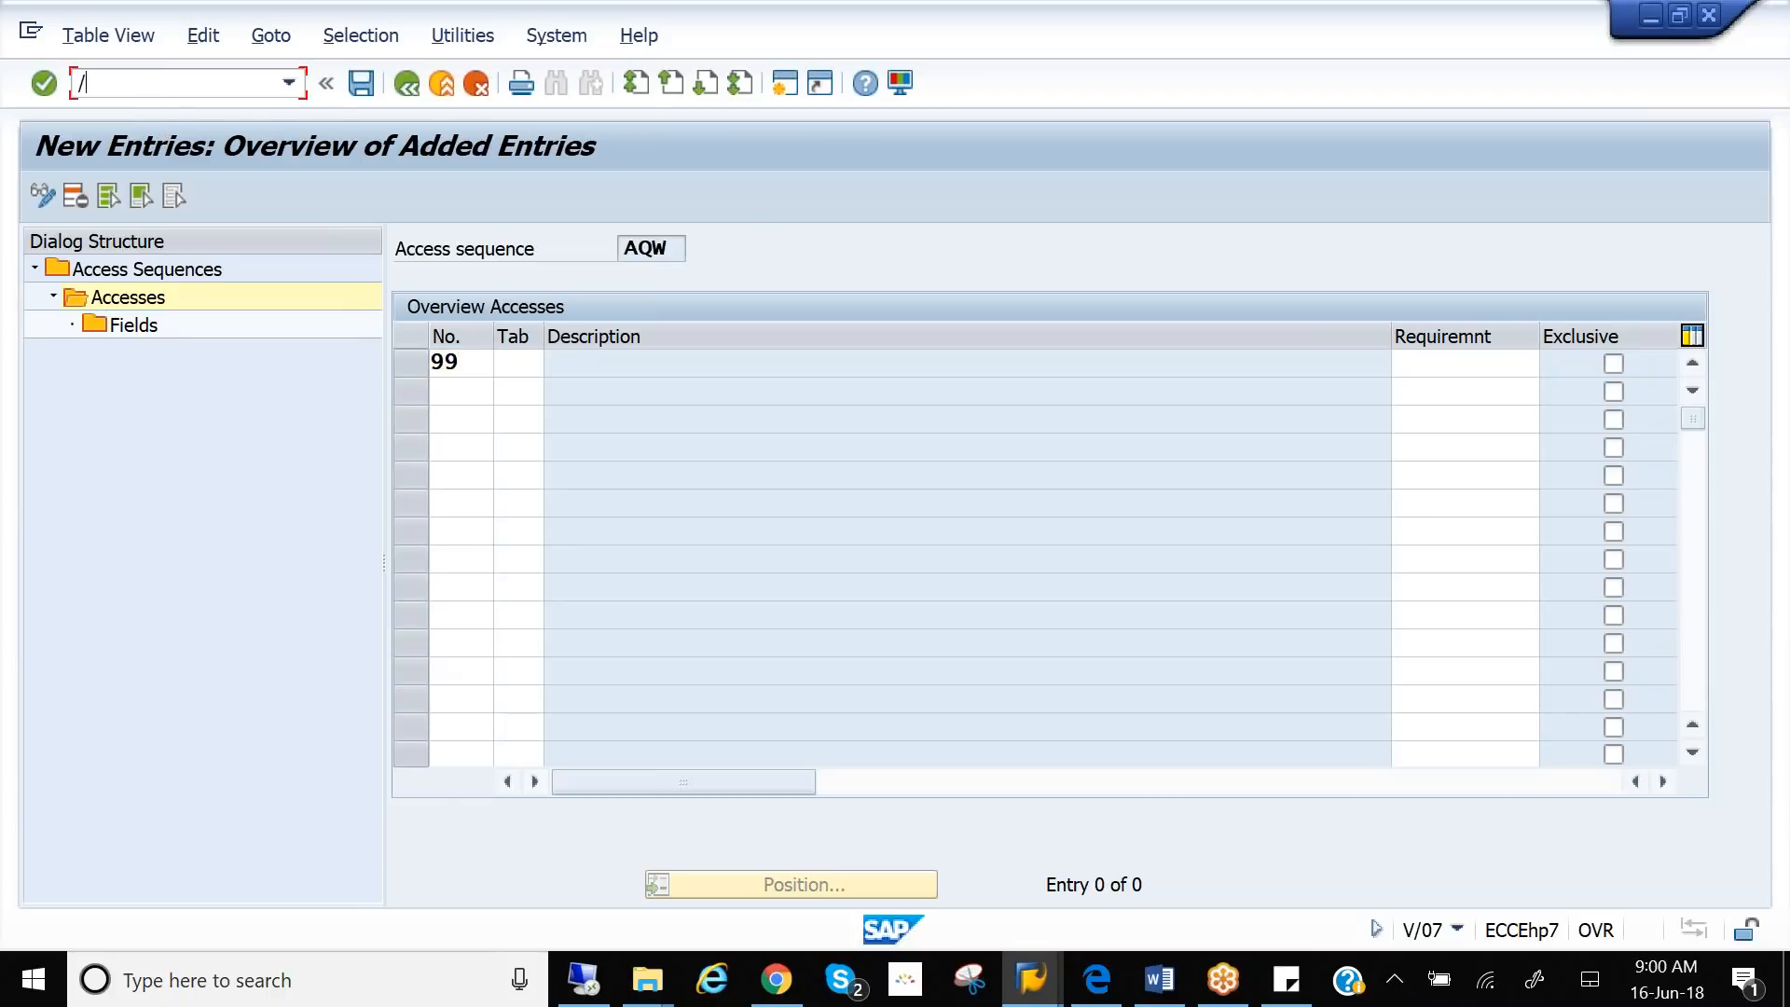
text(nv/08)
key(Return)
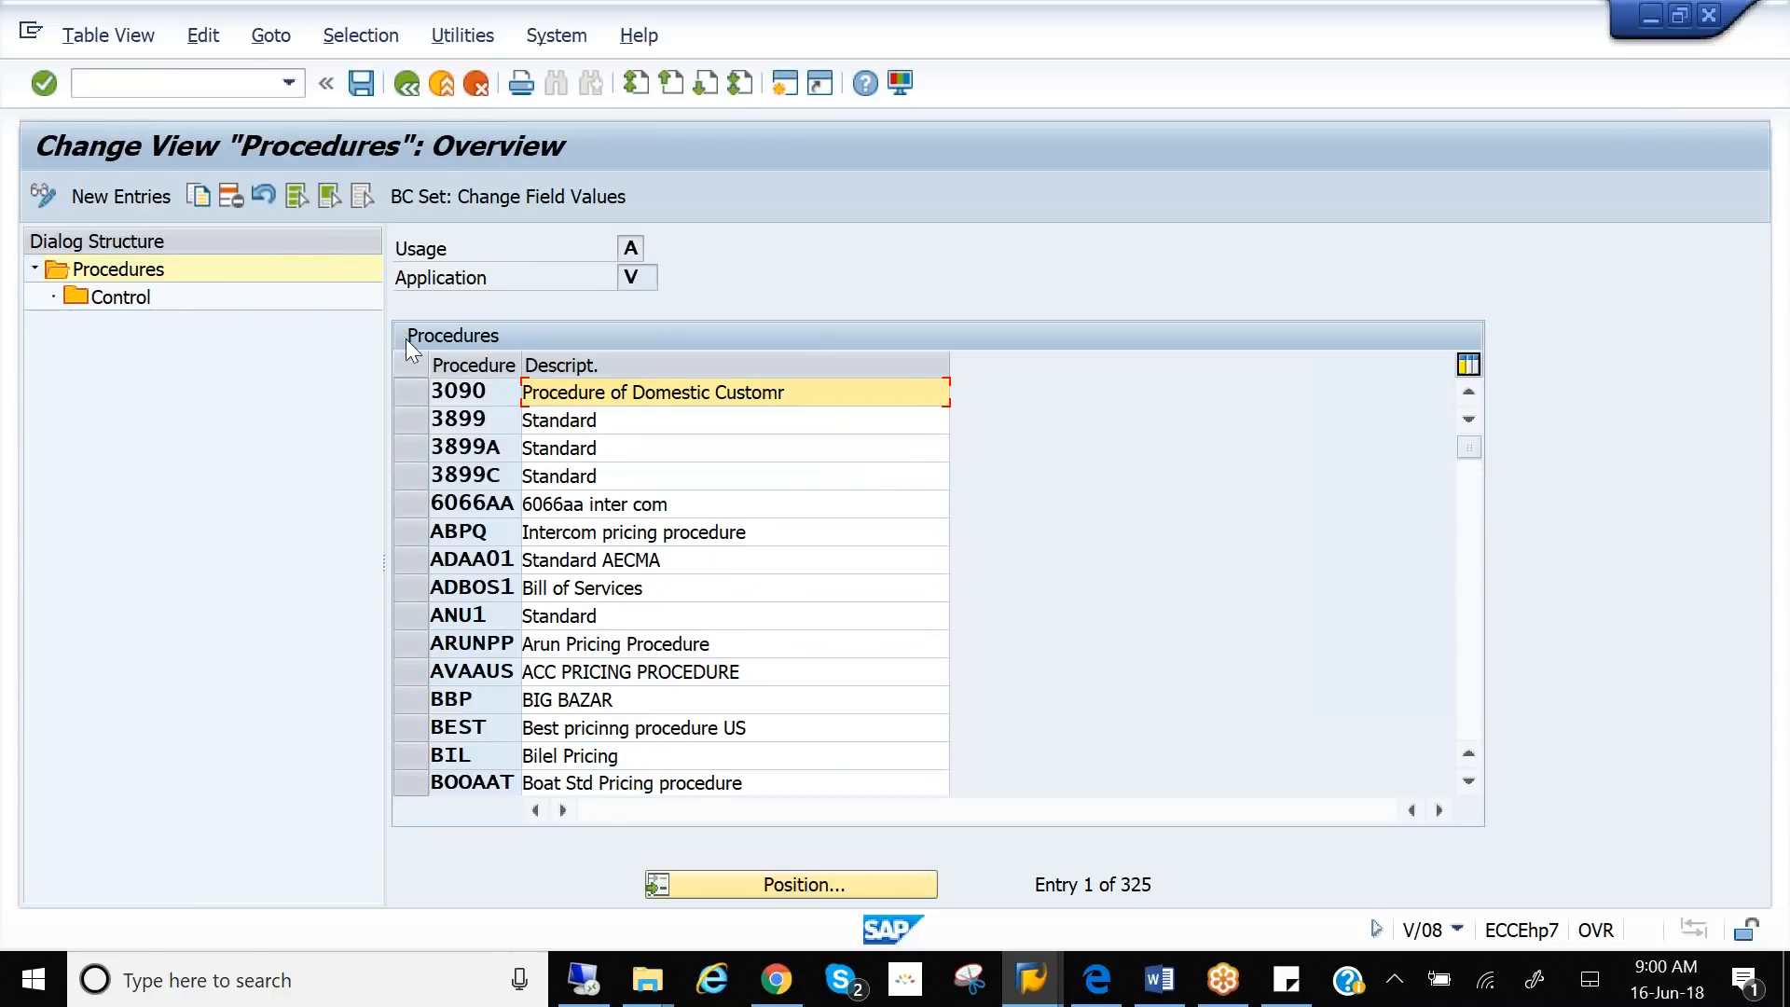
- Add a new pricing procedure with the key AAADD in ECC
click(123, 198)
text(aaadd)
key(Return)
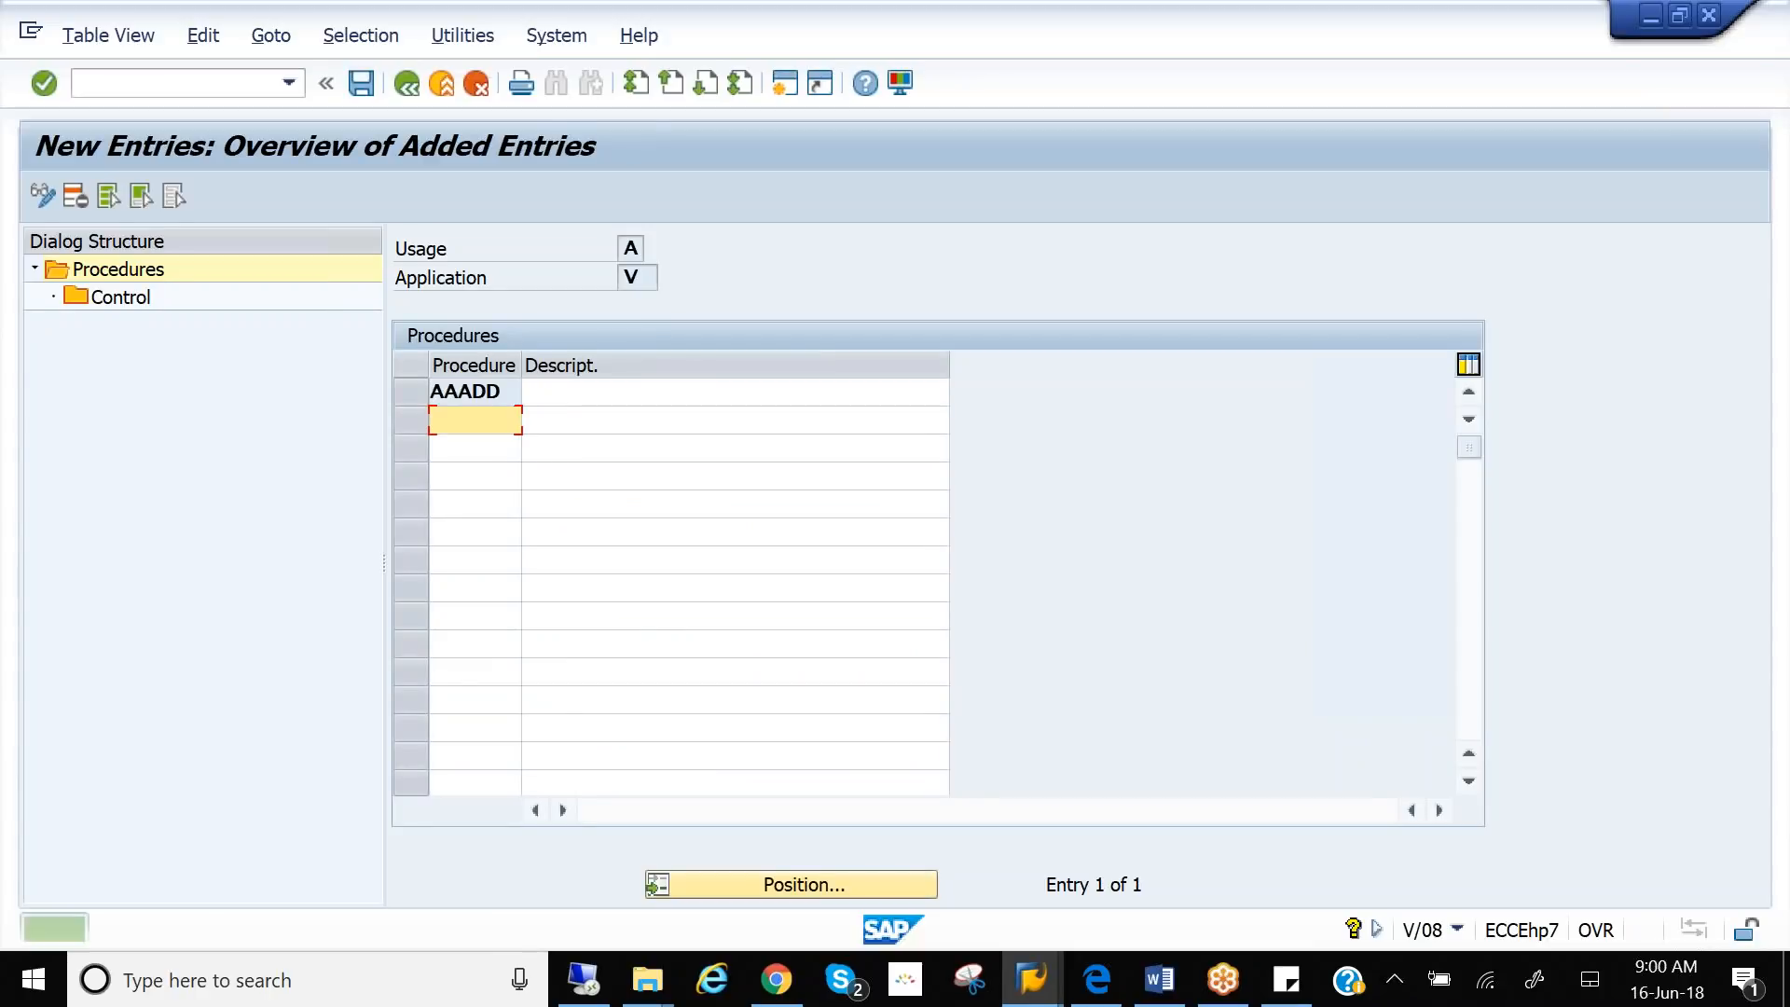
- Open the control data of procedure AAADD and enter 99 as the counter of the first row
click(408, 393)
double_click(126, 297)
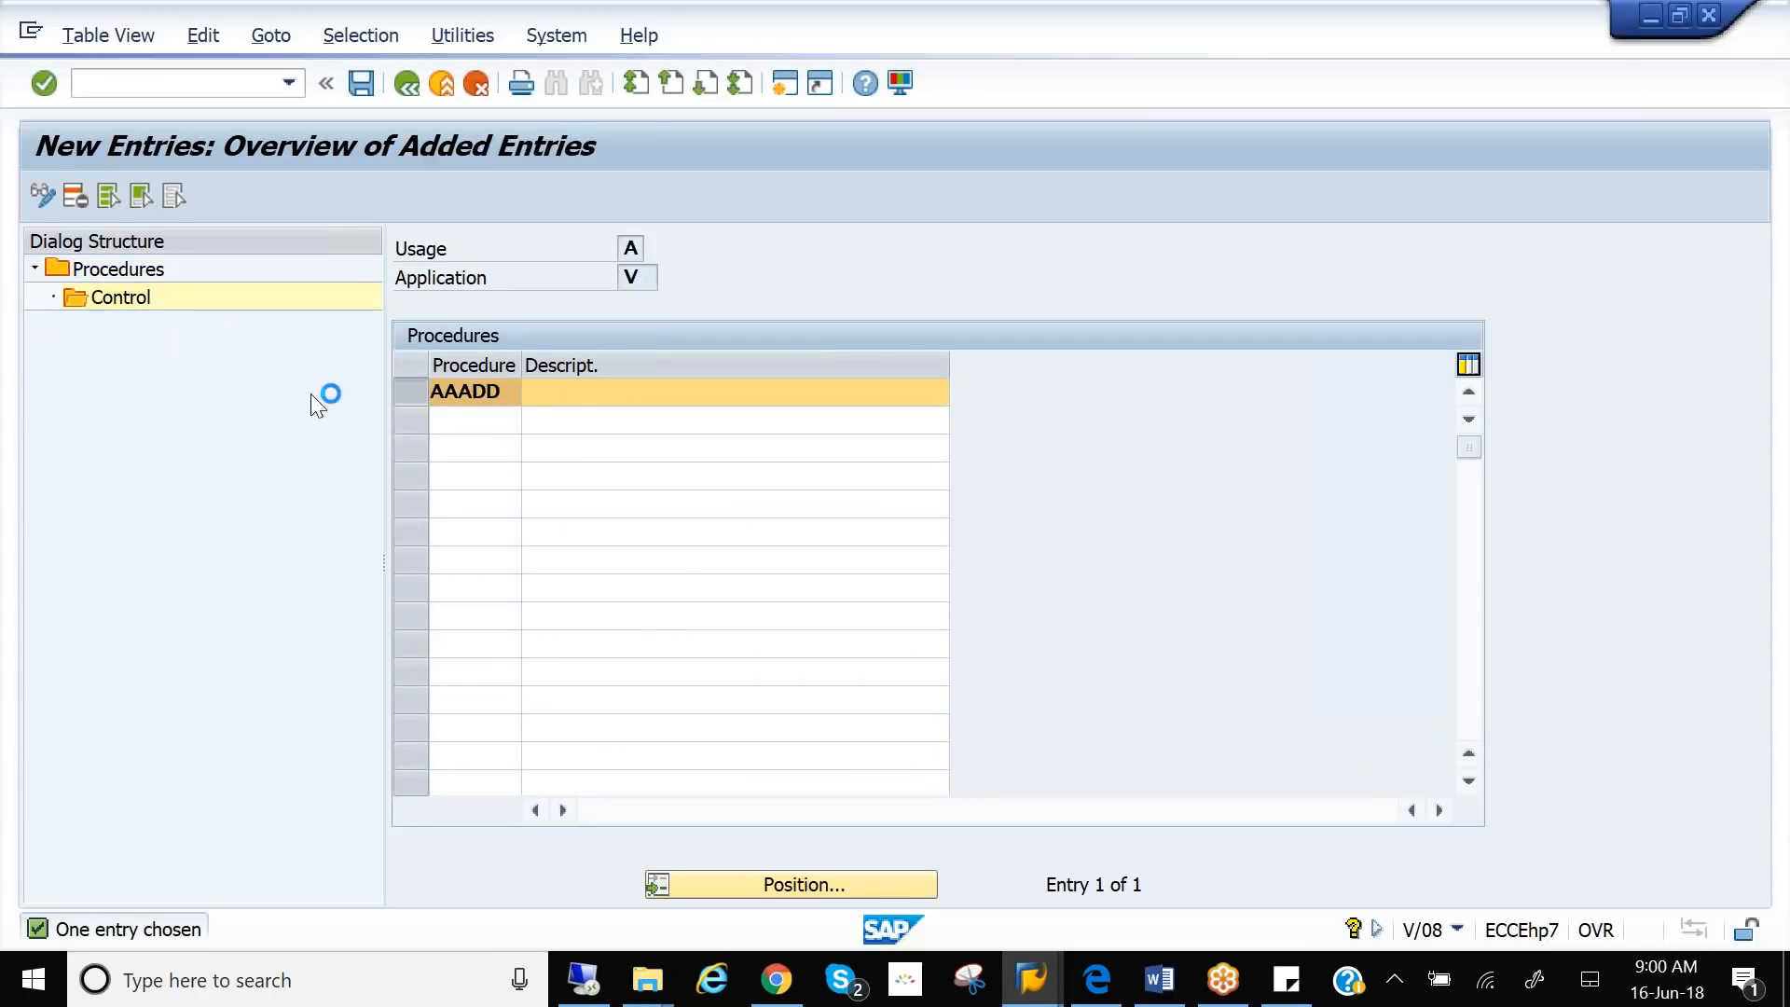
click(129, 192)
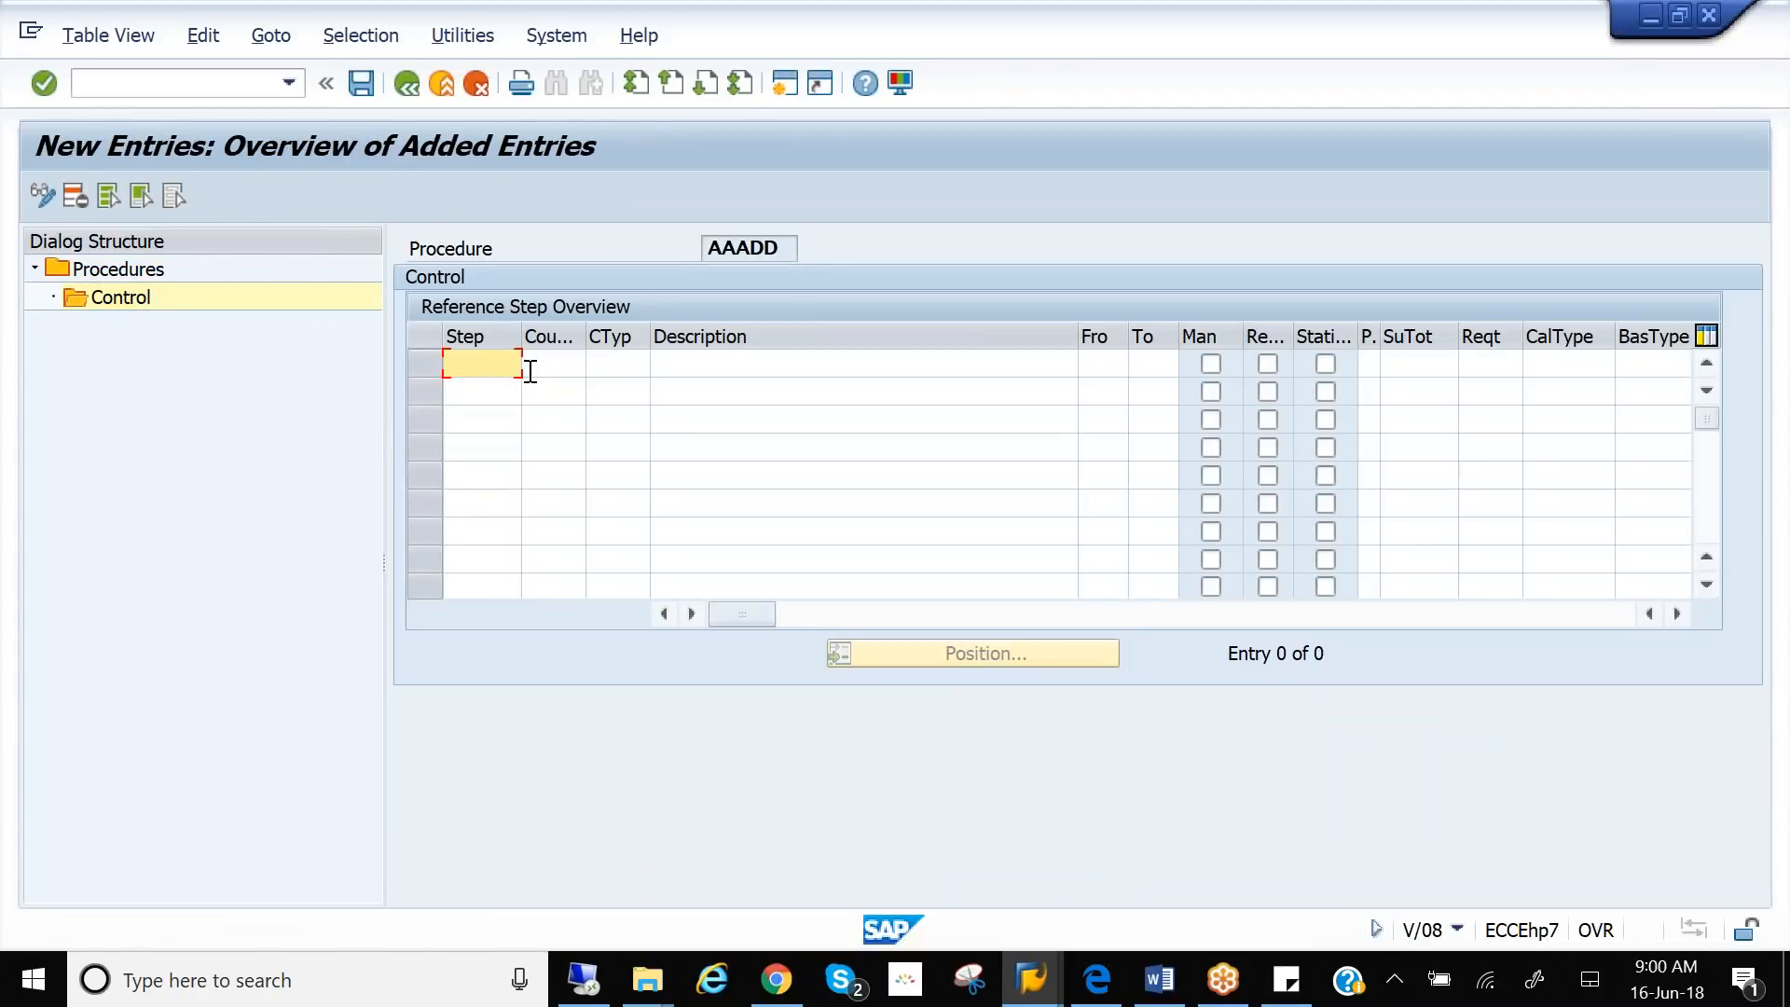
click(554, 361)
text(999)
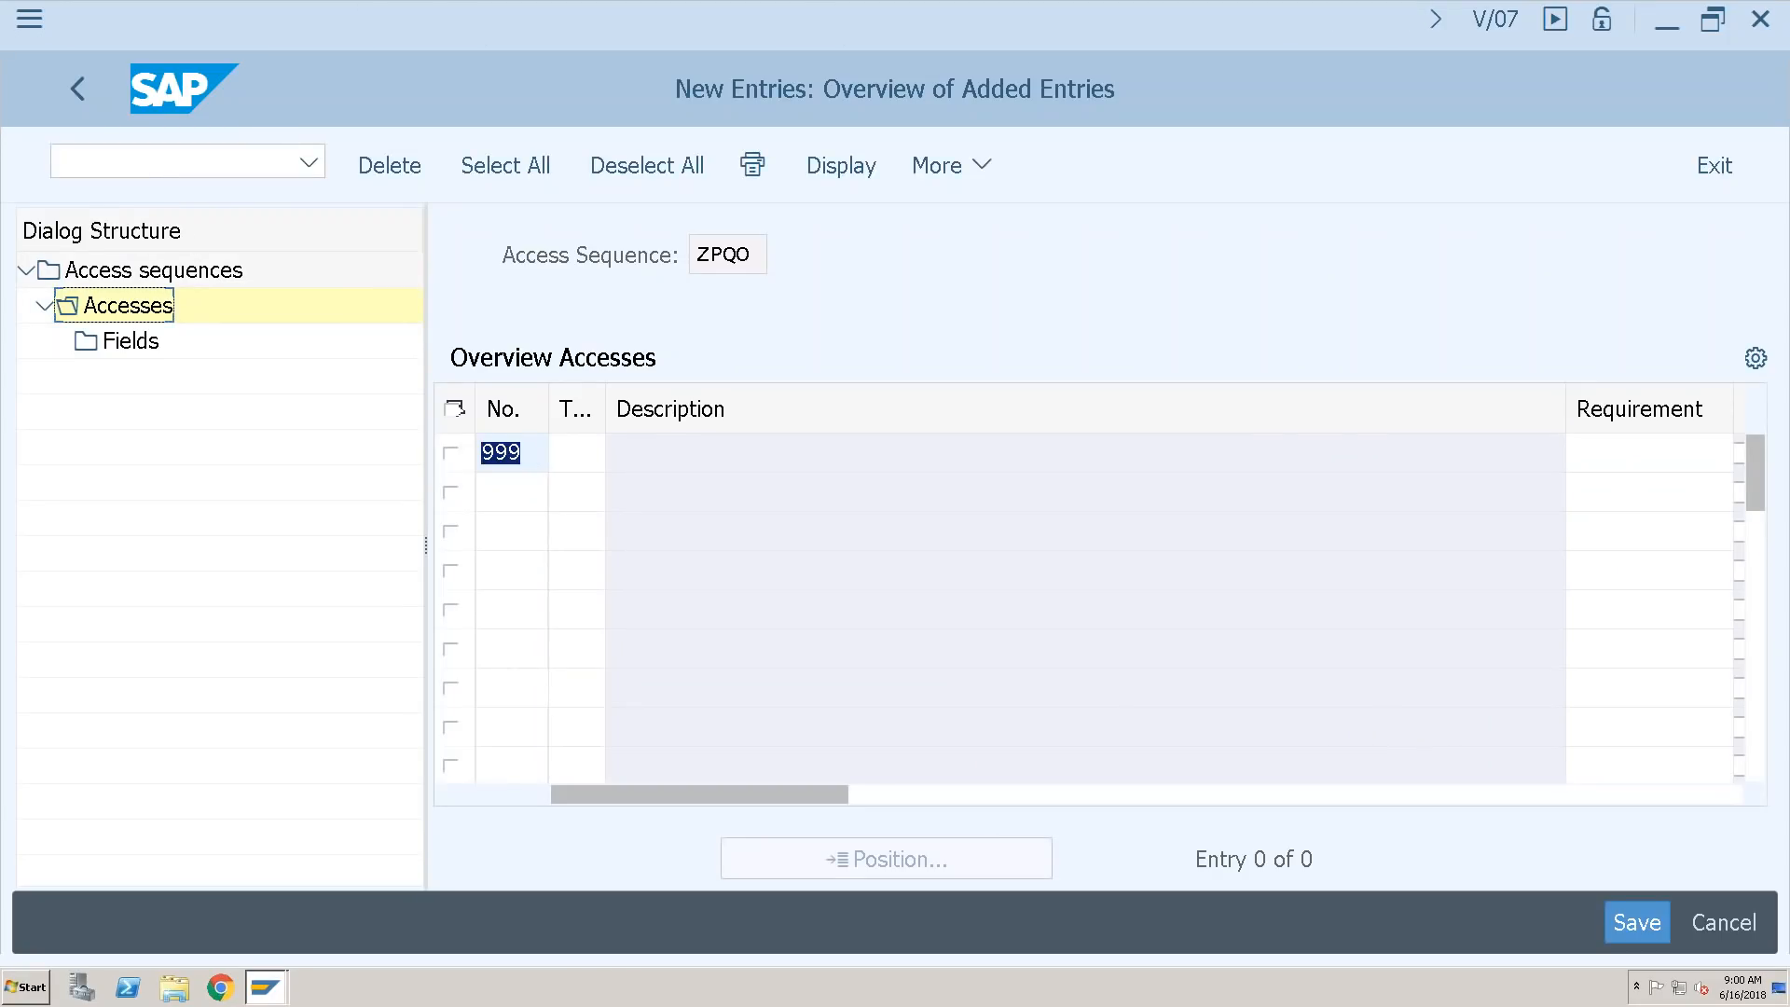
- In the S/4HANA session, open the pricing procedures with /nv/08 and add a new procedure with the key SSQ
click(145, 164)
text(/nv/08)
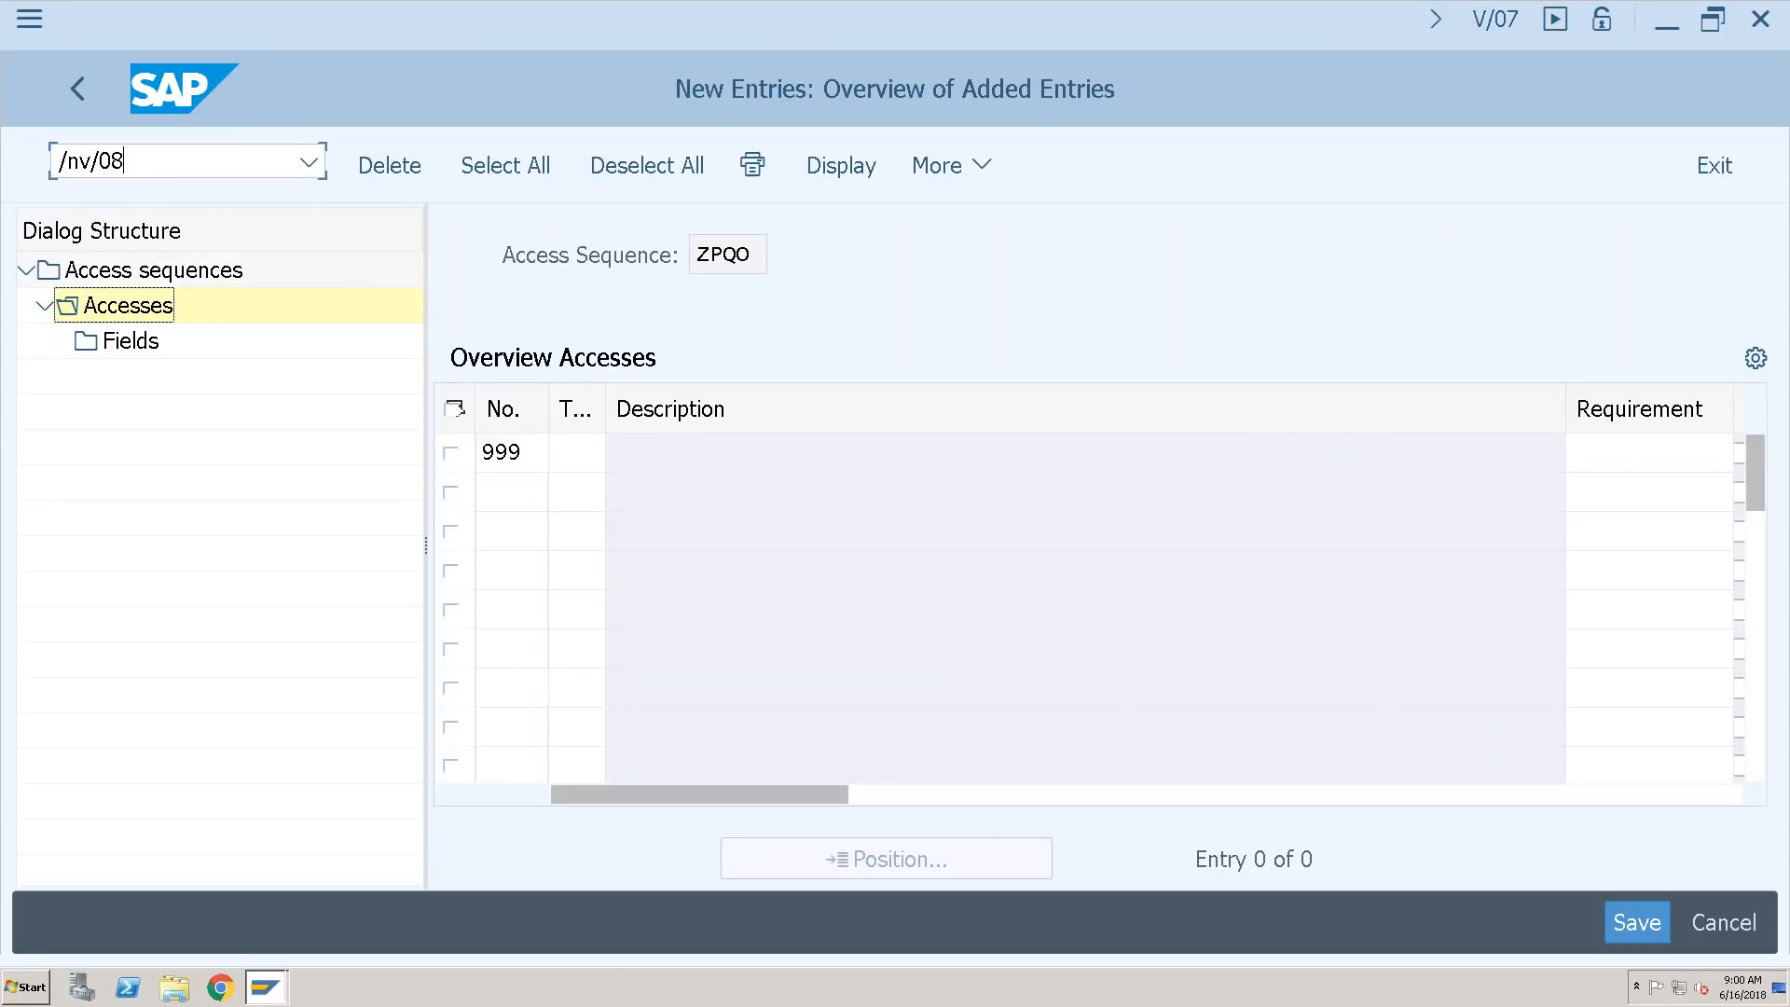
key(Return)
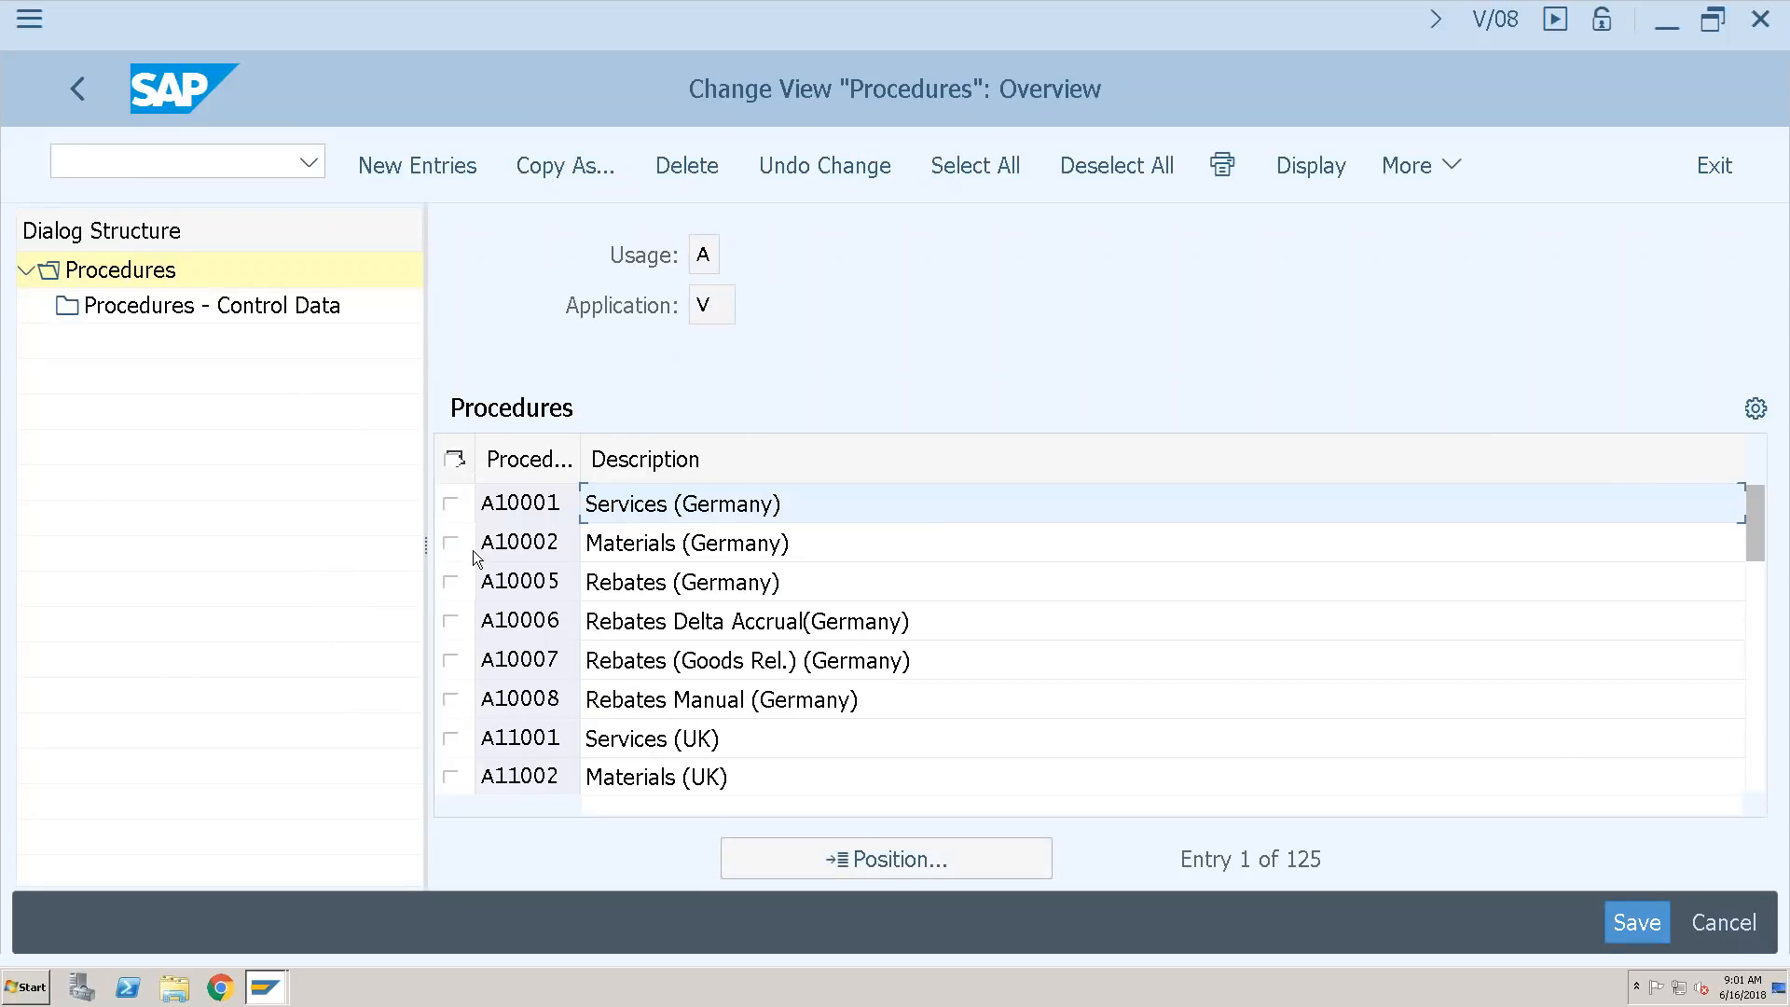
click(399, 166)
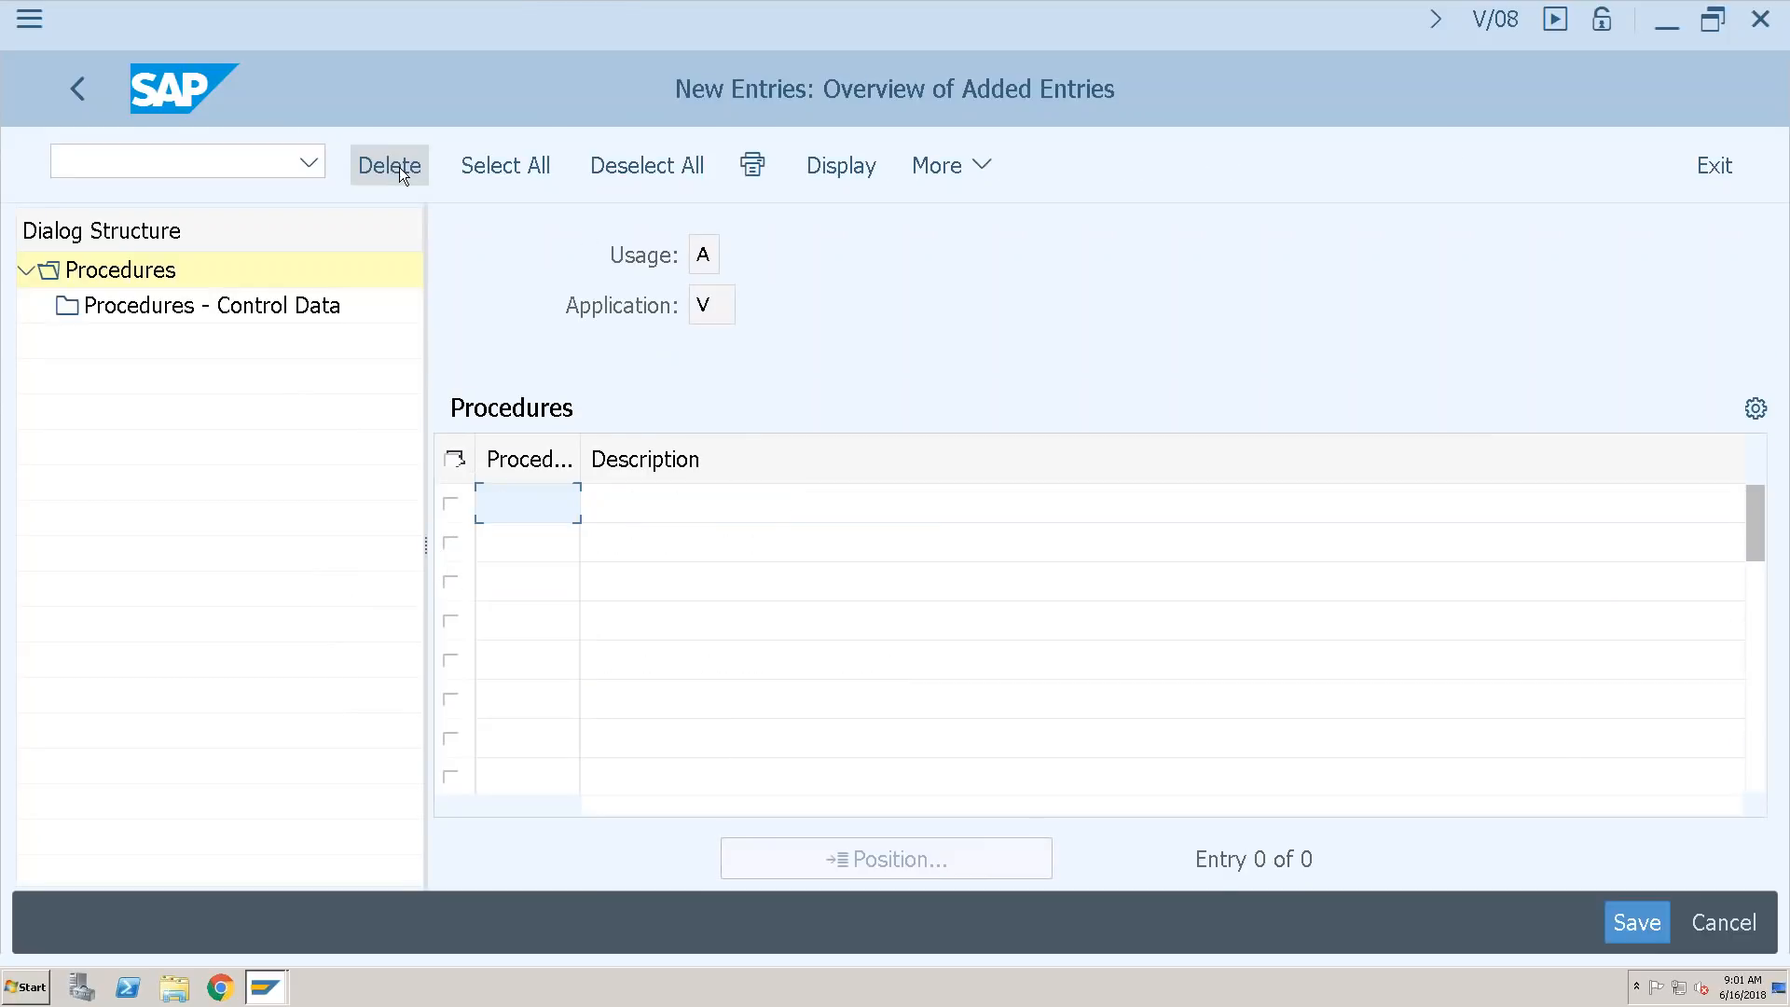
text(ssq)
key(Return)
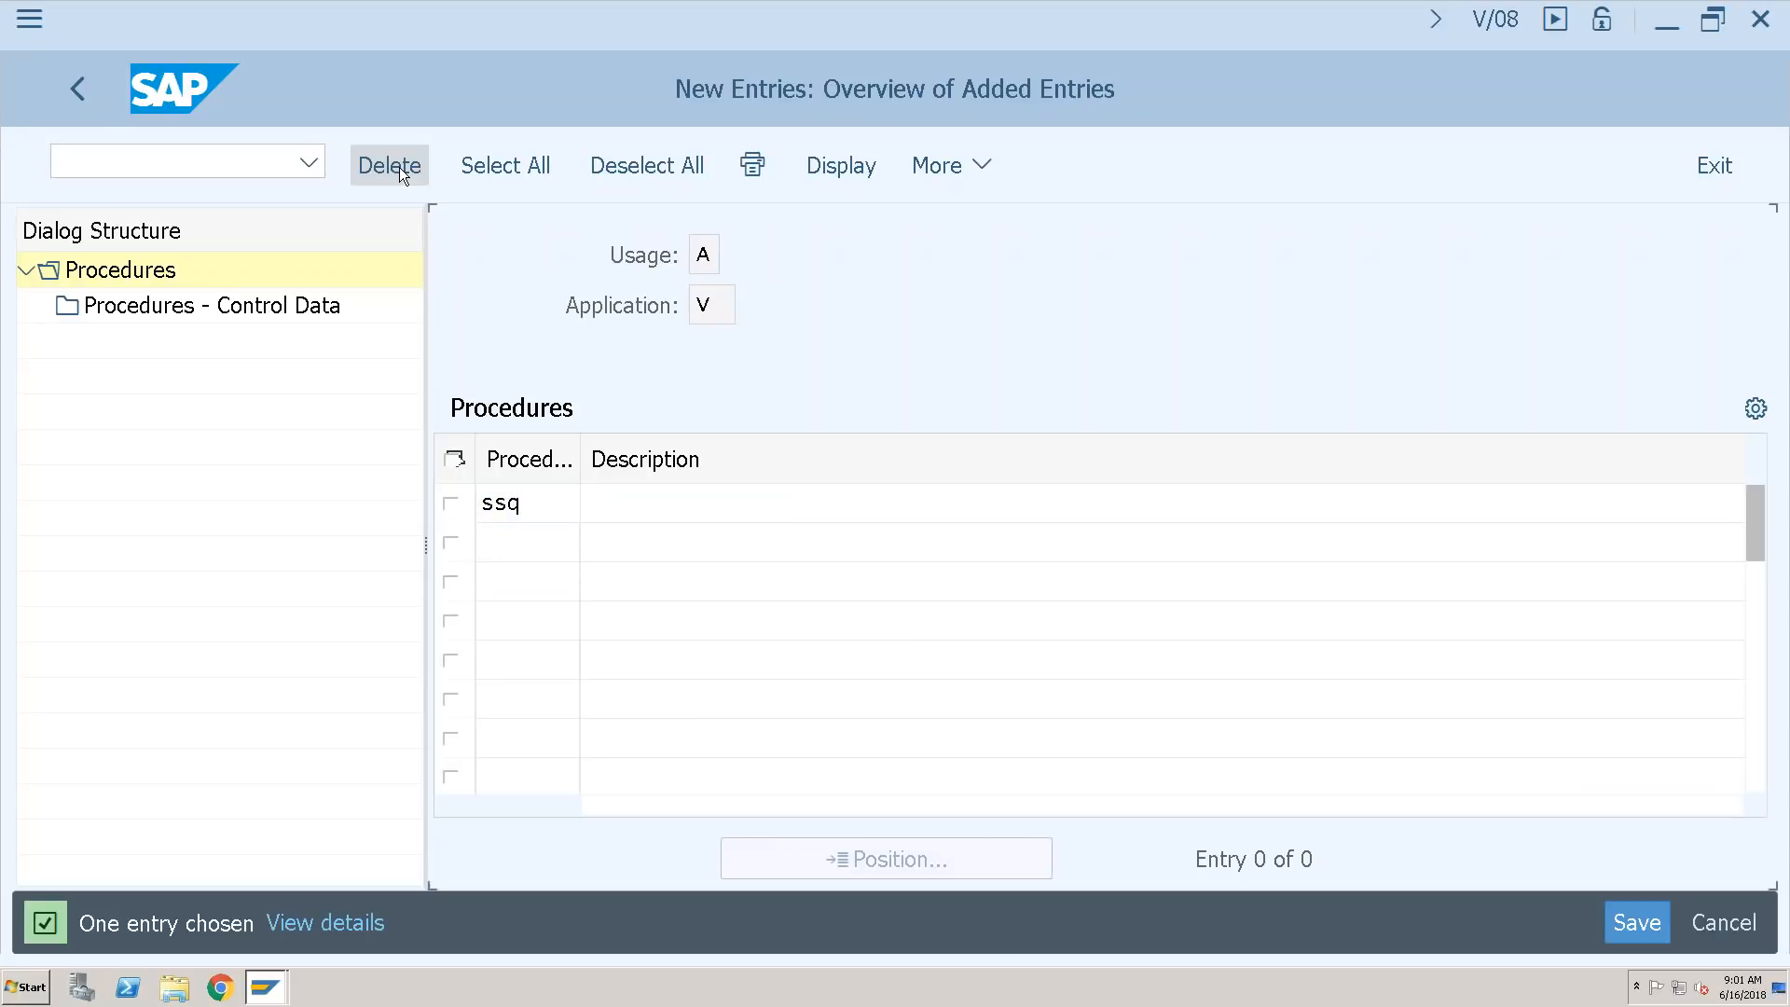
- Open the control data of procedure SSQ and start a new entry with counter 999
click(479, 504)
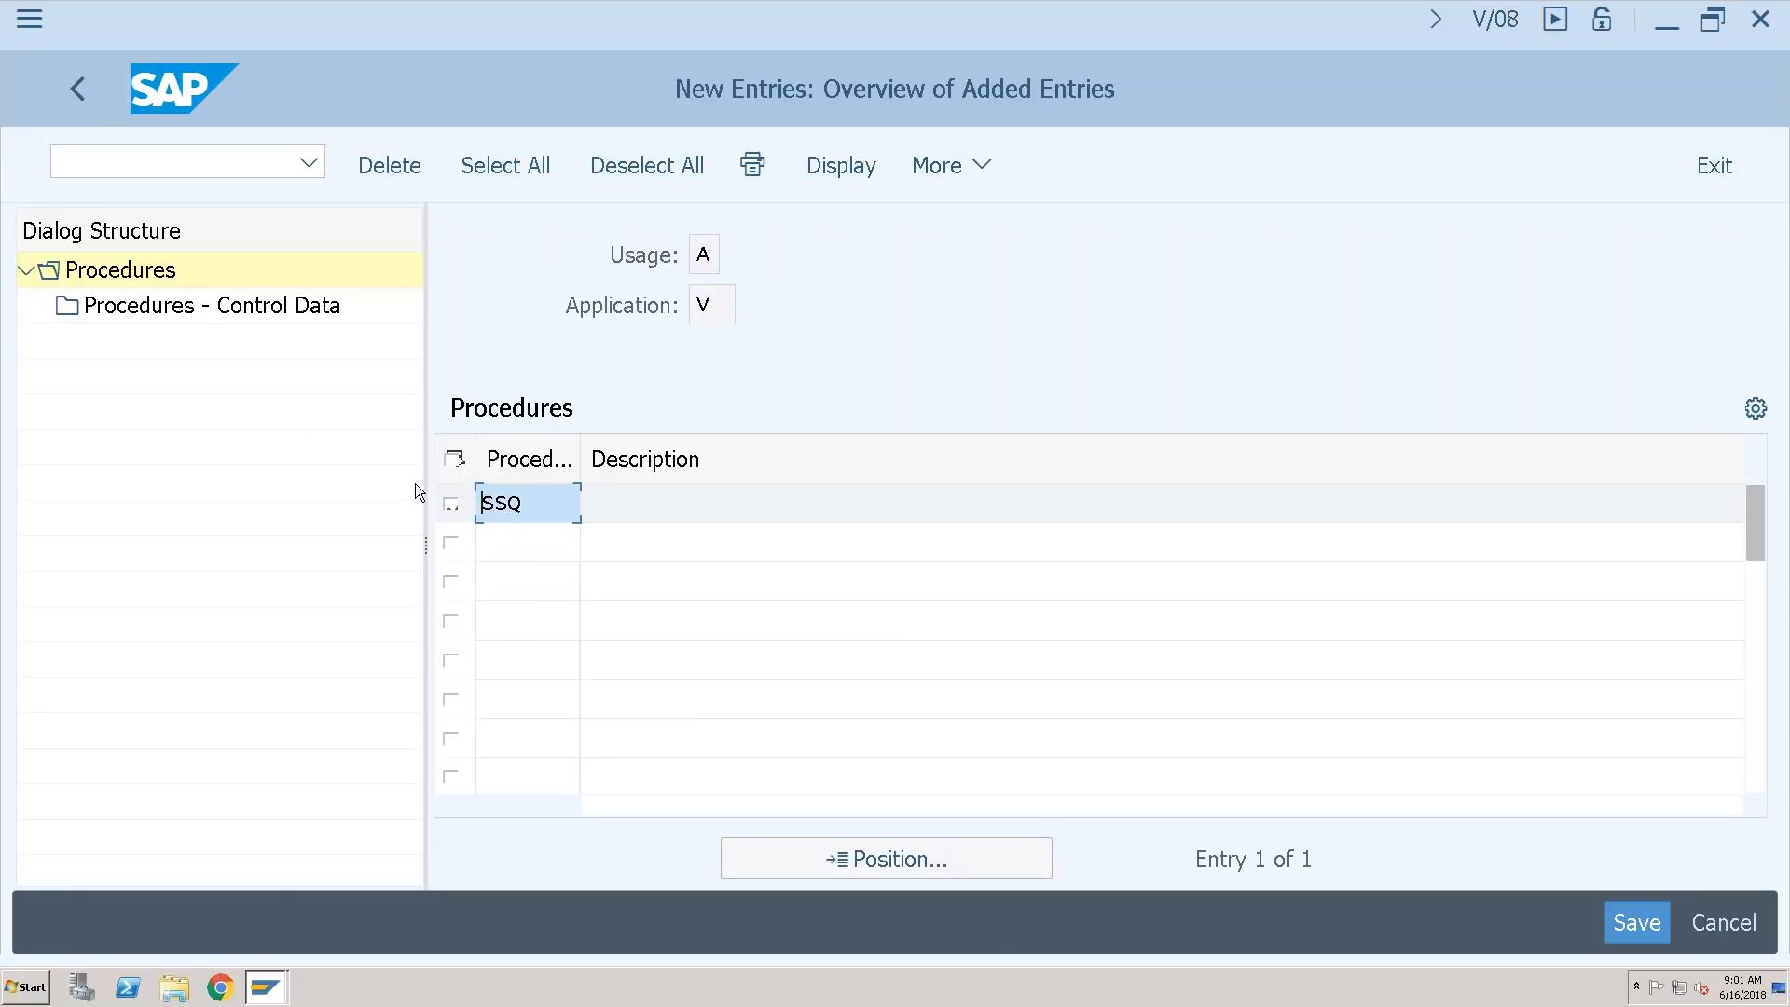
double_click(185, 309)
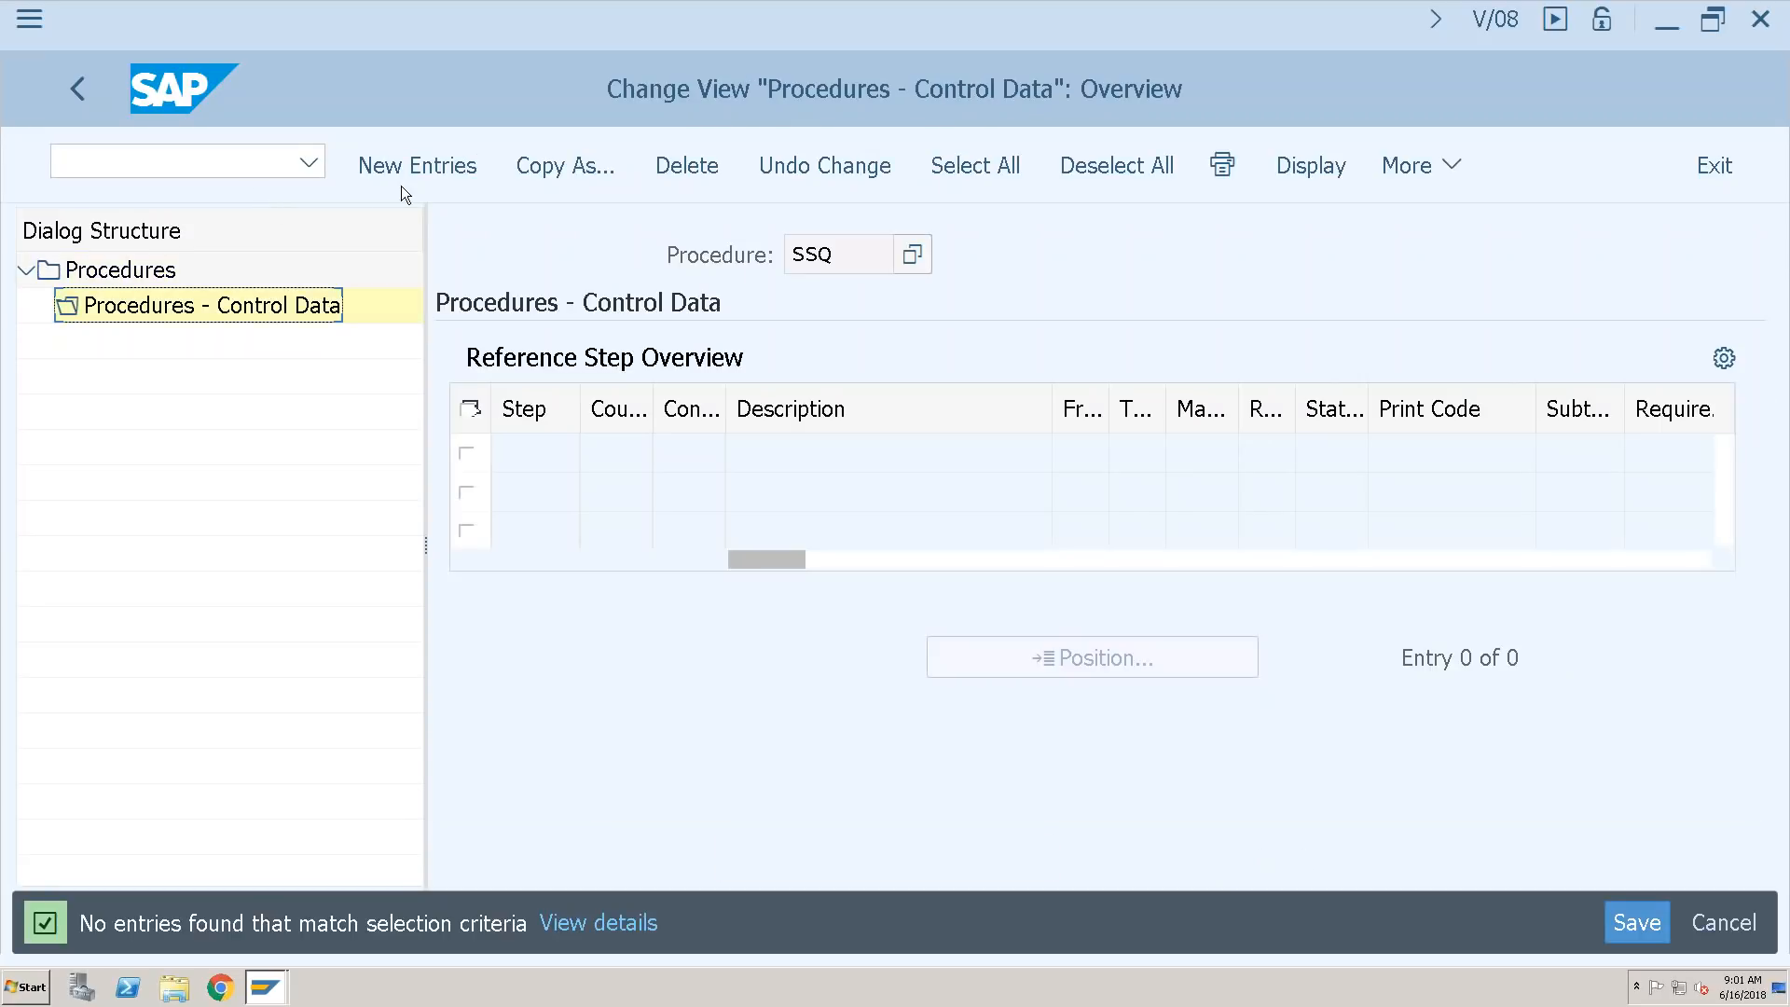
click(417, 165)
key(Tab)
text(999)
drag(636, 455, 562, 439)
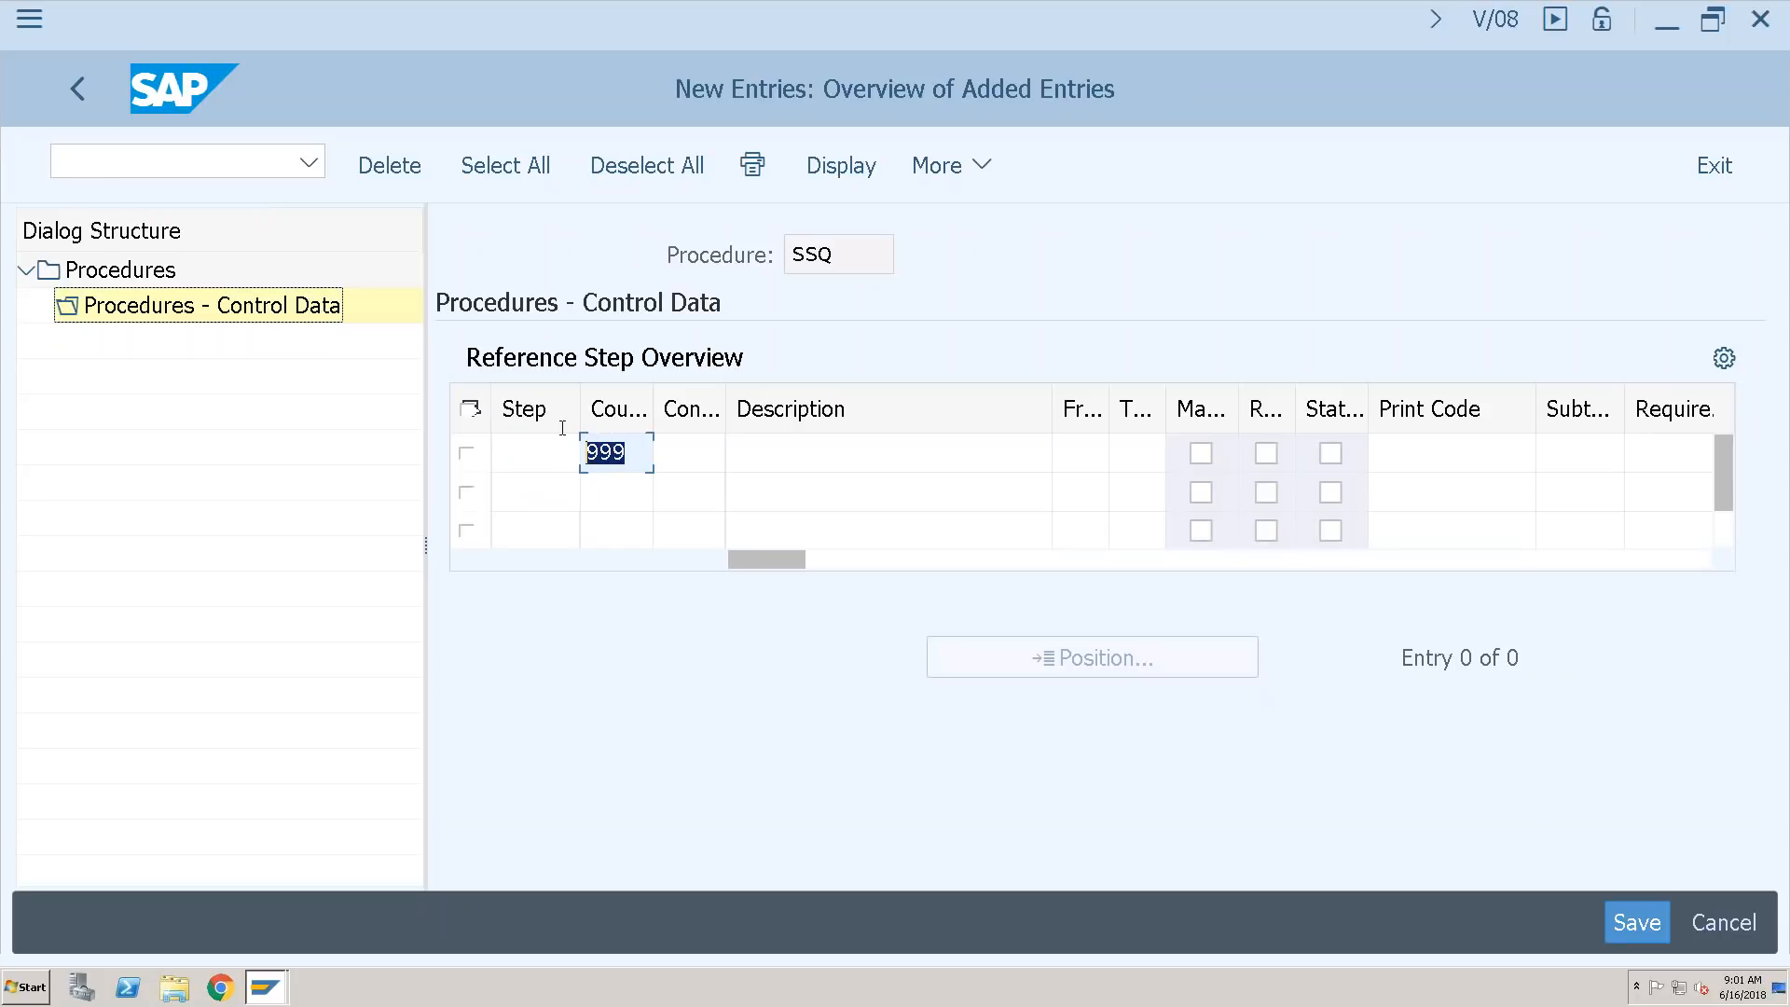
- Leave the remote desktop, view the 6. Business Partner folder of S4-Trainee Handouts in File Explorer, and return to the desktop
mouse_move(1165, 5)
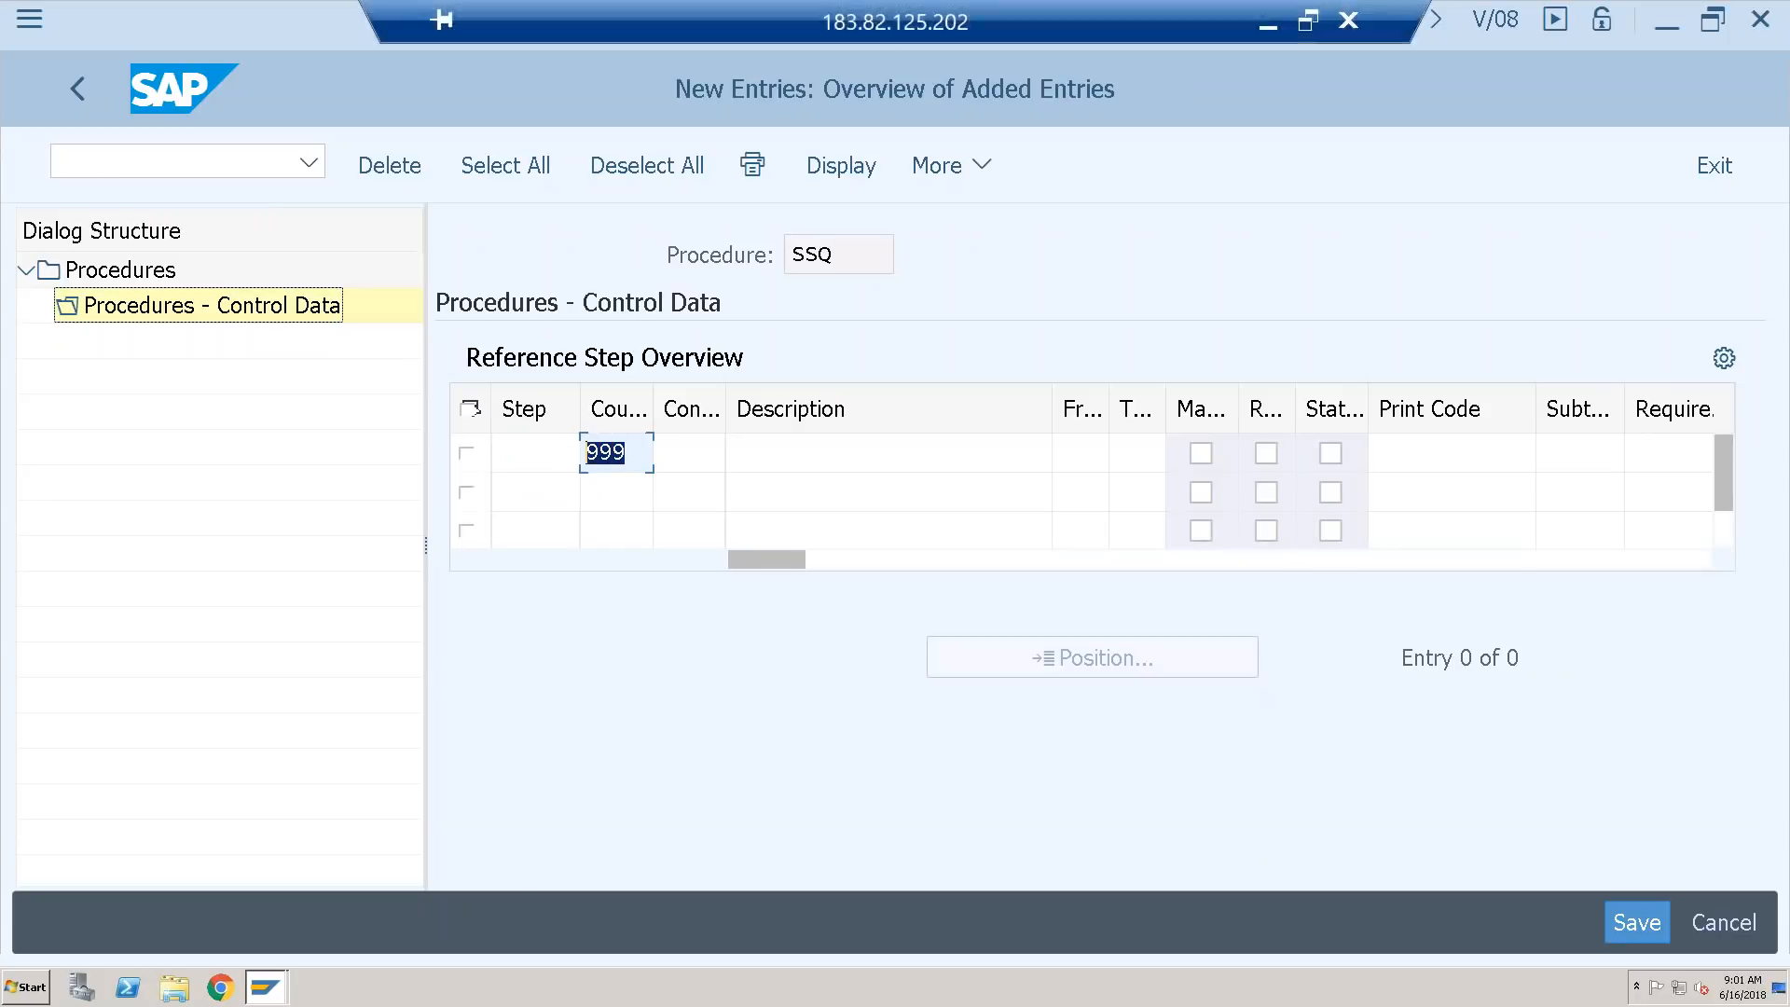
click(1266, 26)
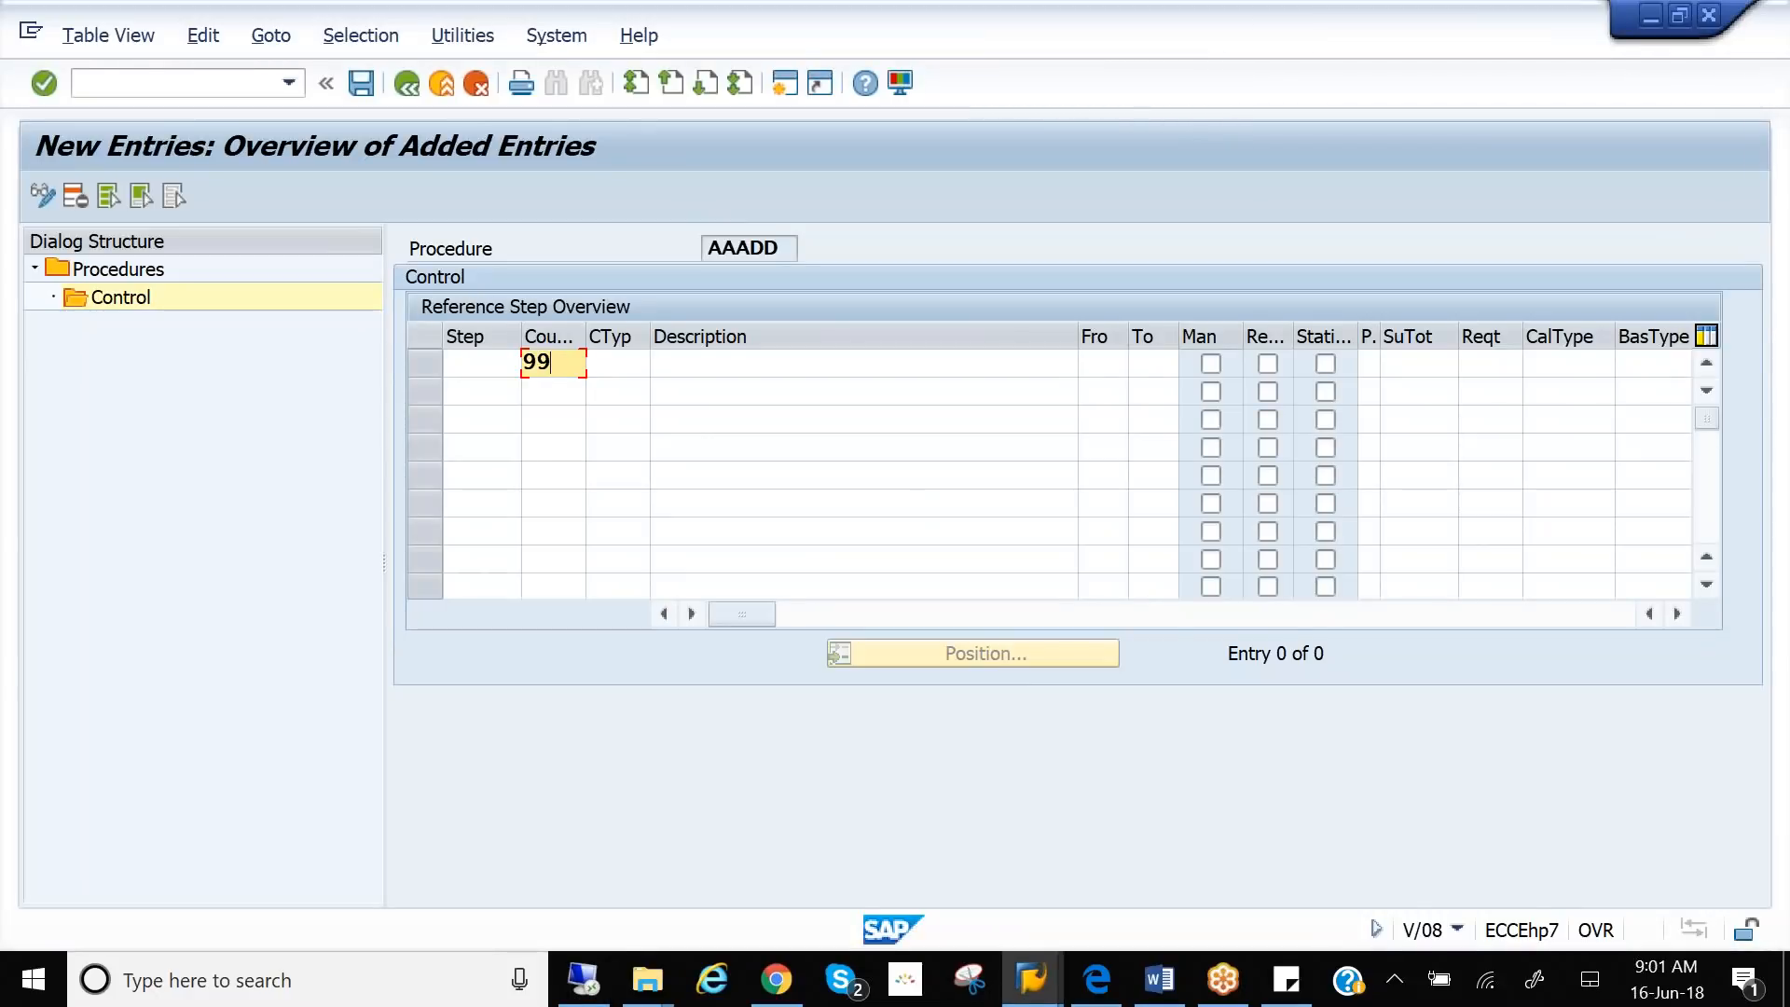
click(647, 979)
click(559, 867)
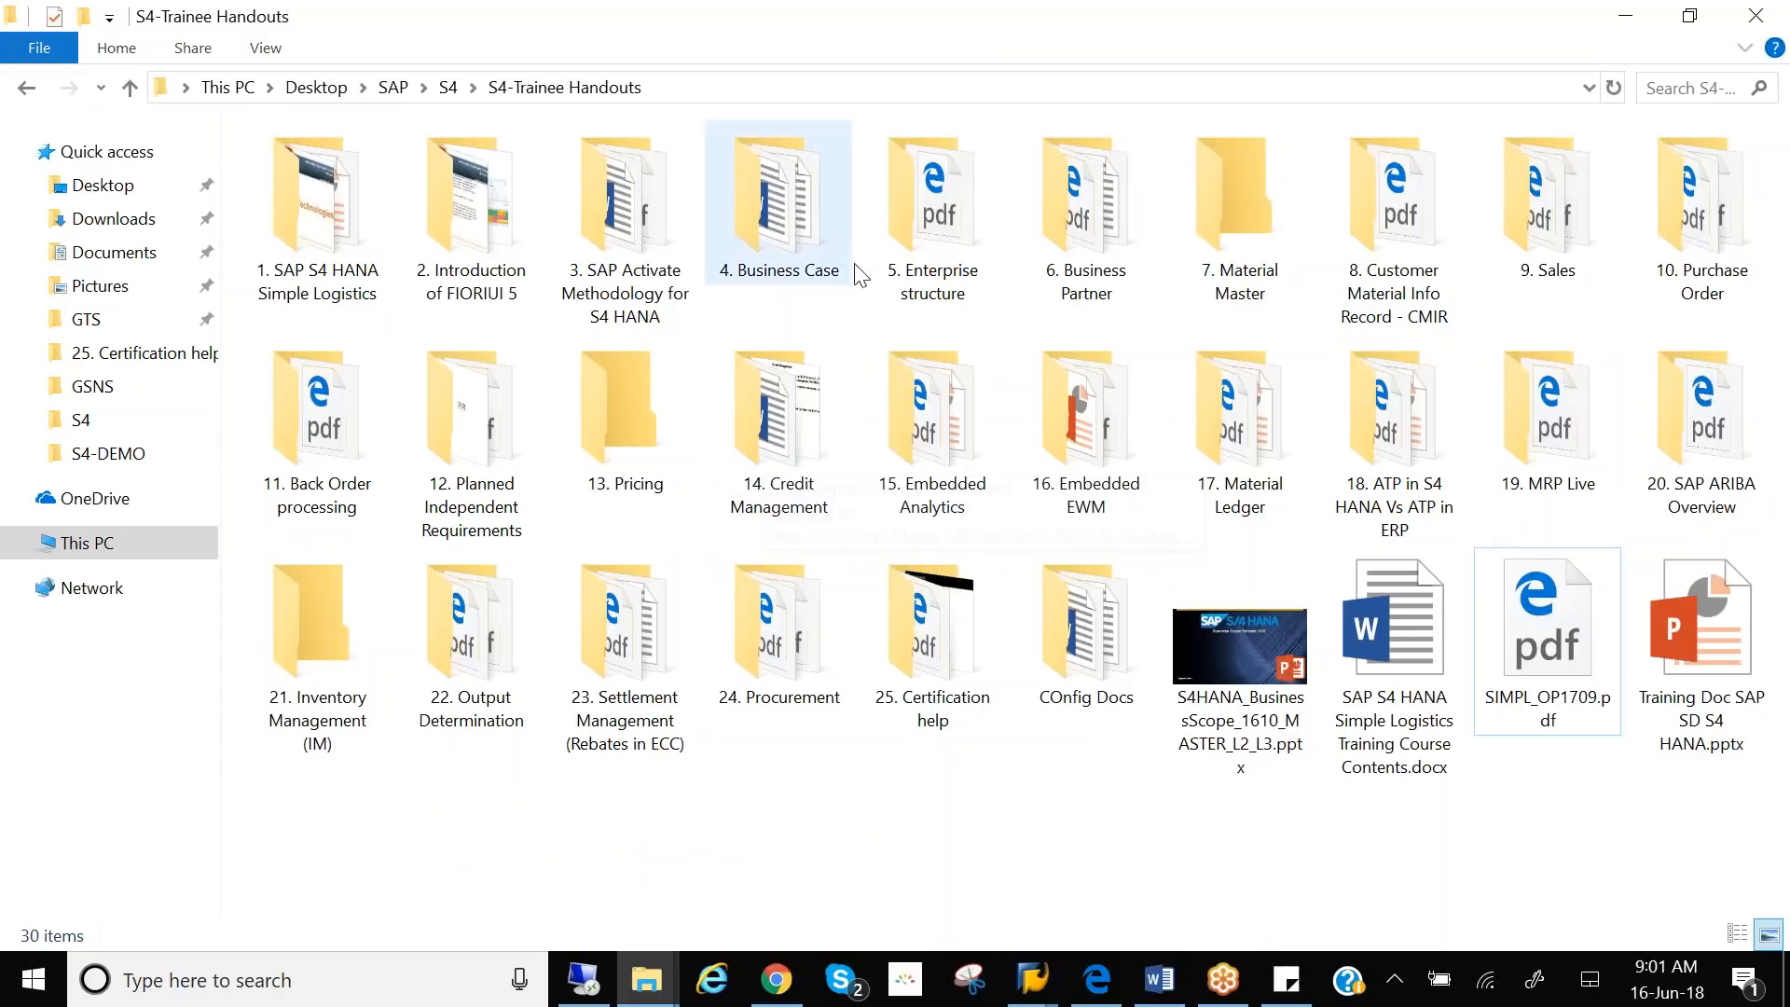
double_click(1026, 220)
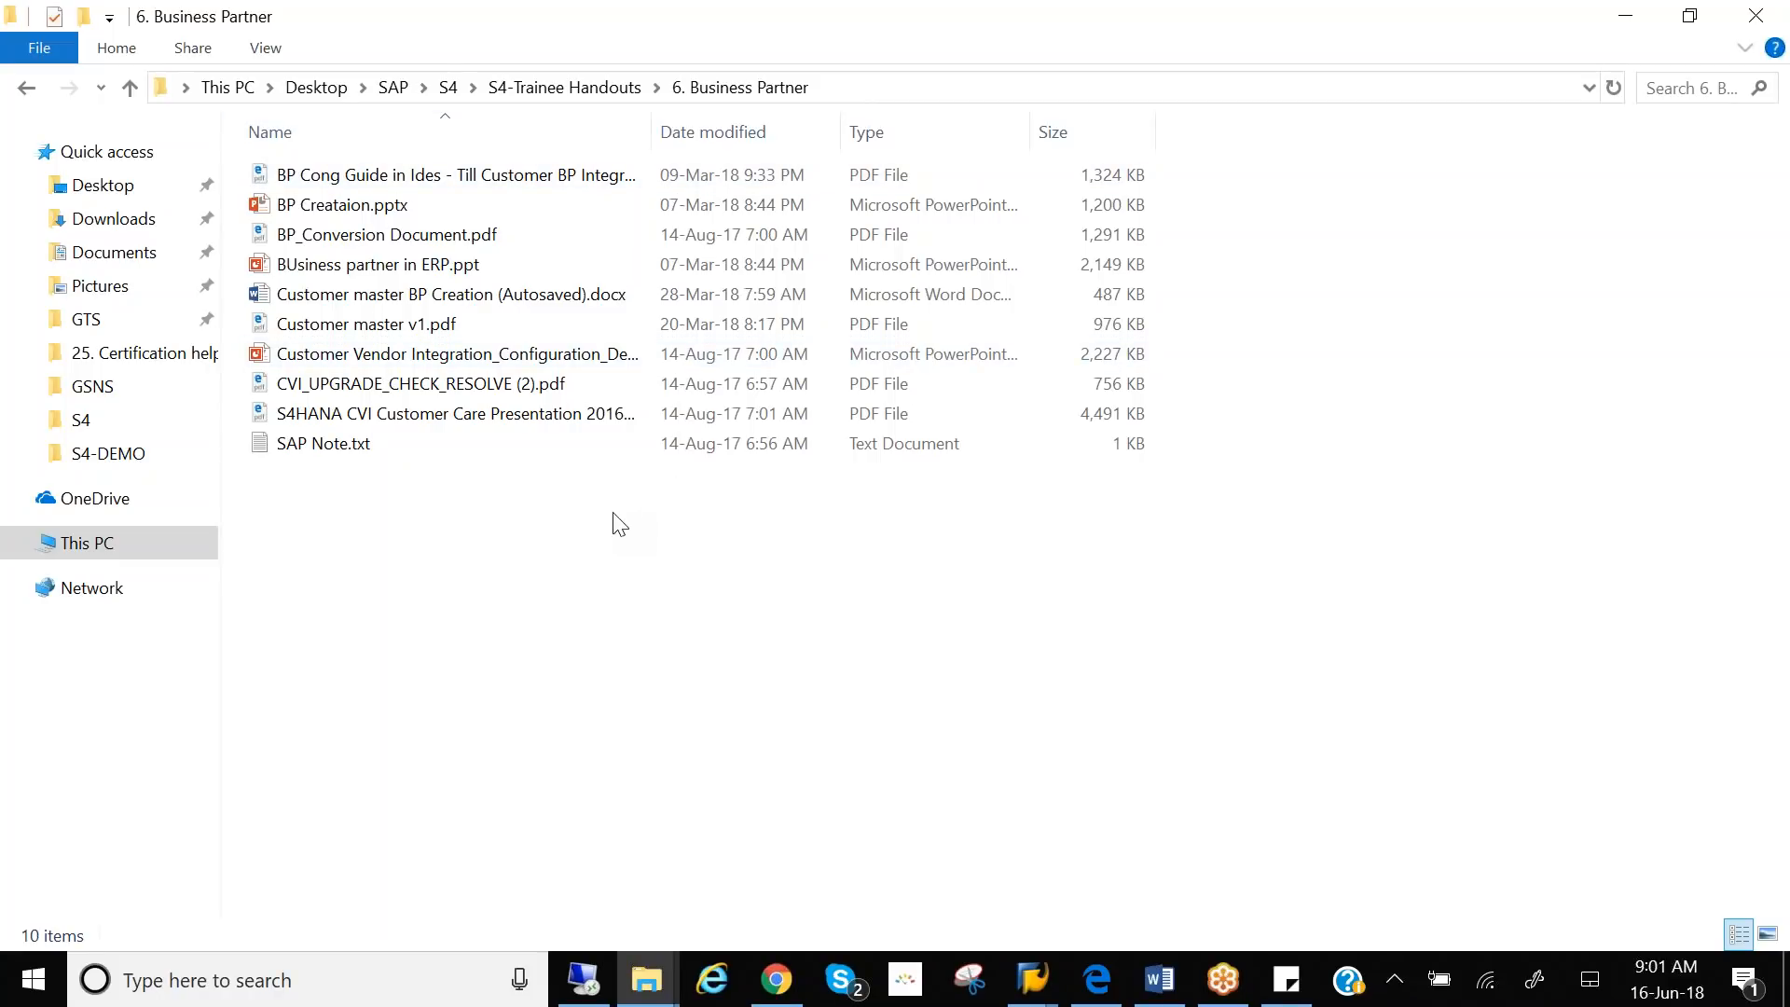
key(super+d)
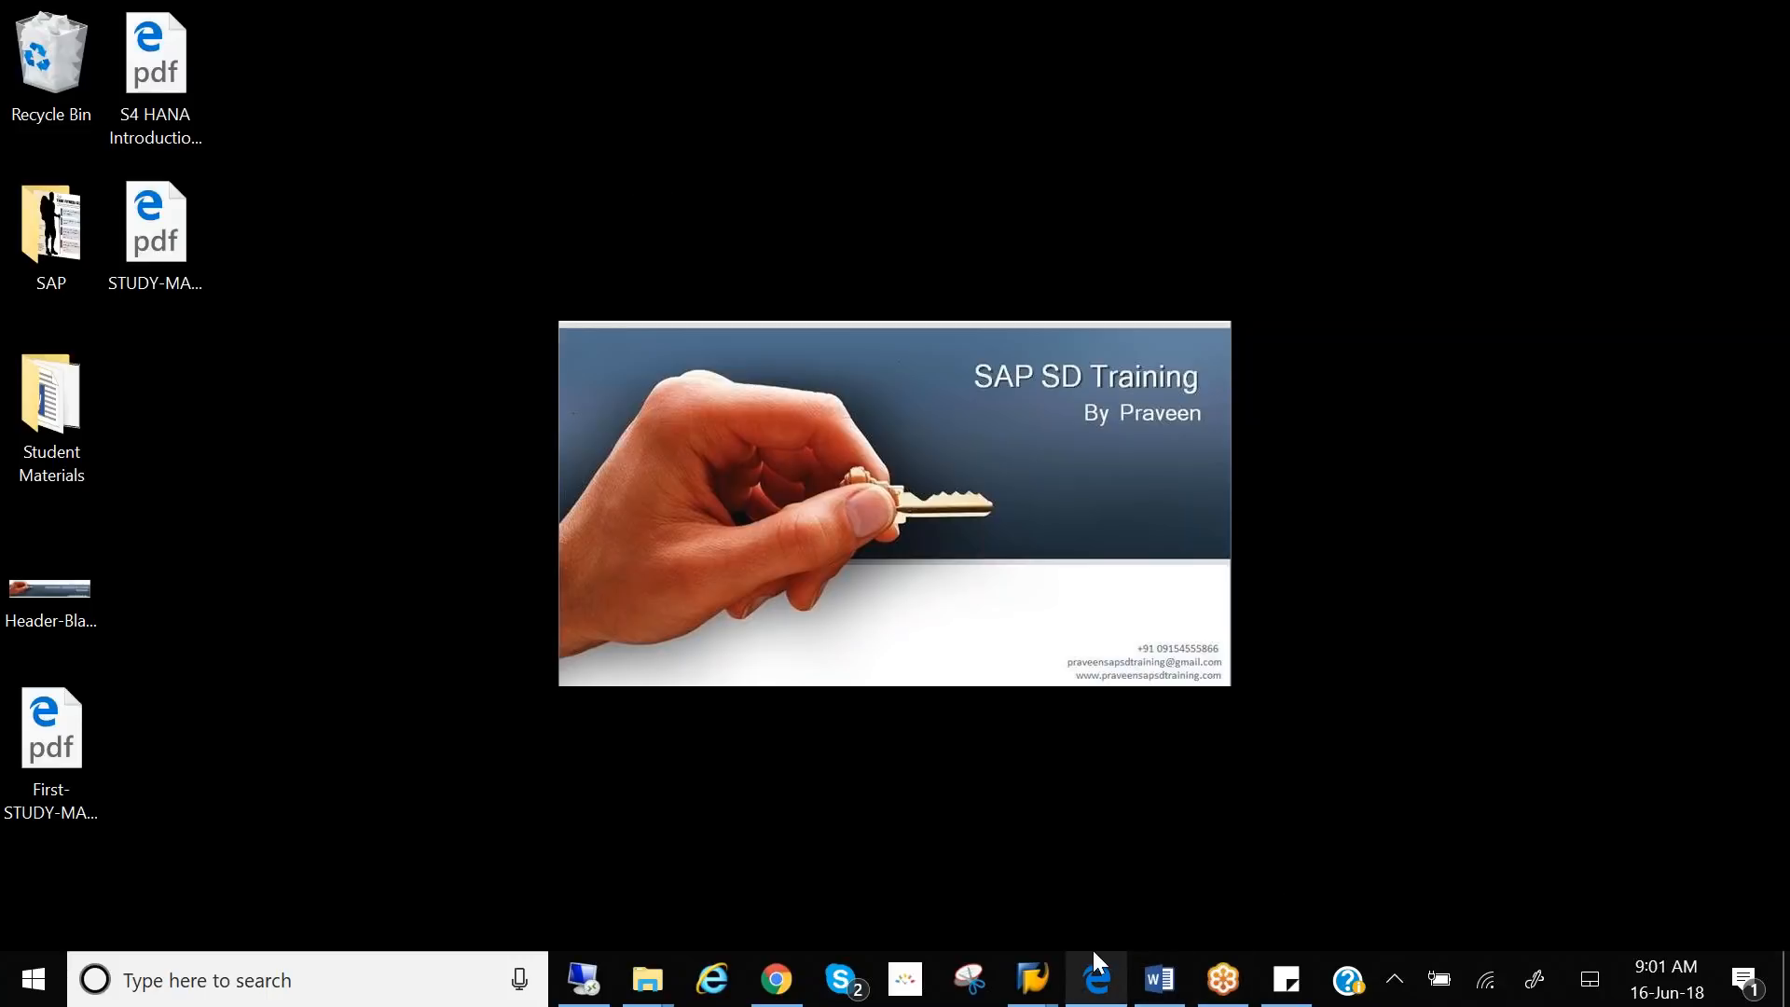
- Switch back to the S/4HANA remote desktop and open business partner maintenance with /nbp
mouse_move(1112, 996)
click(583, 980)
click(232, 172)
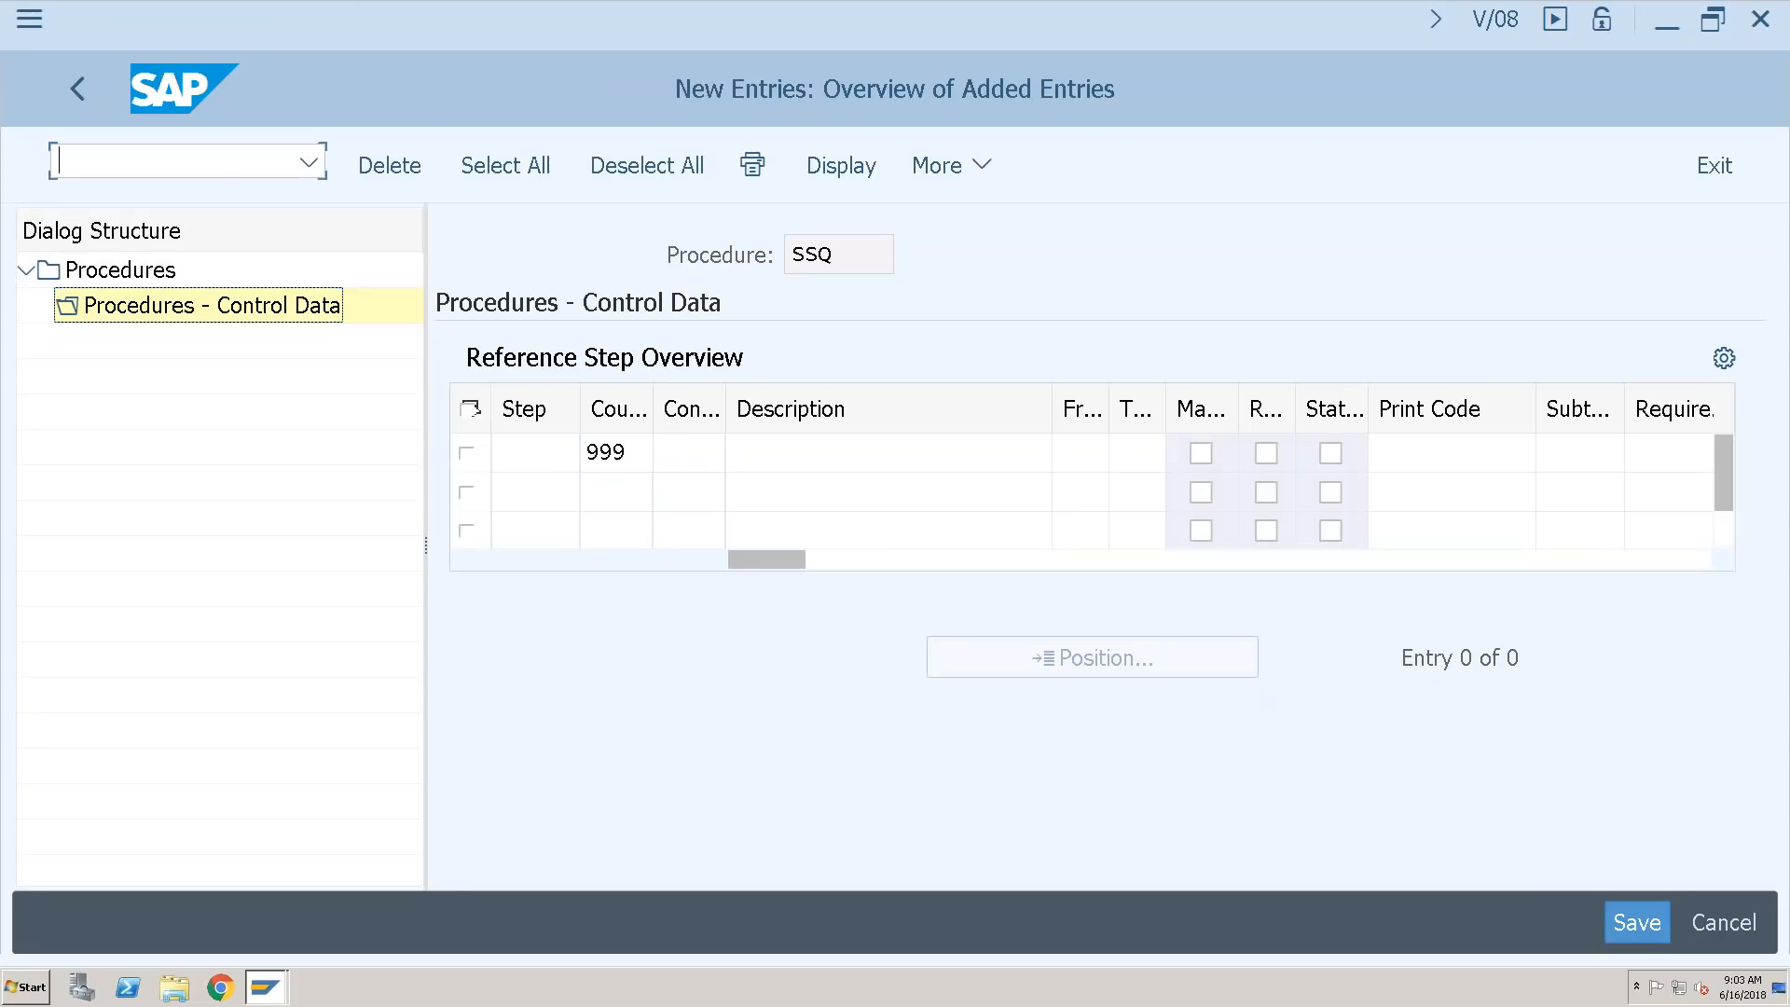
text(/nbp)
key(Return)
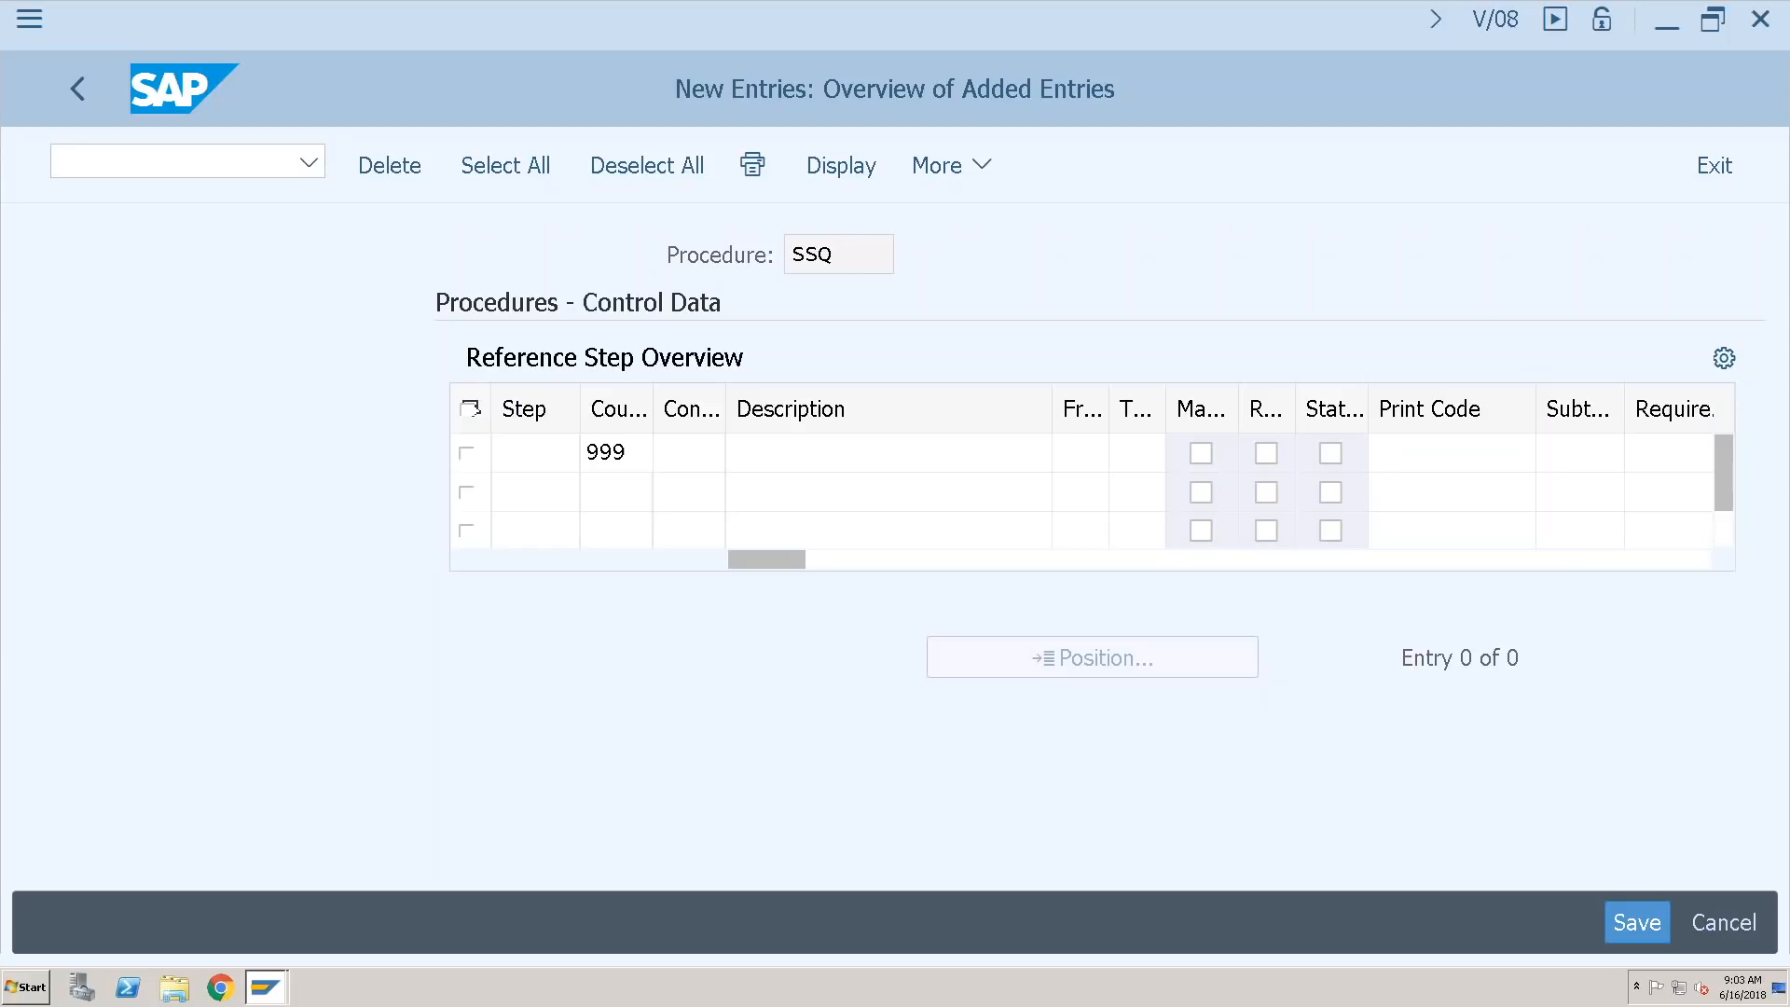